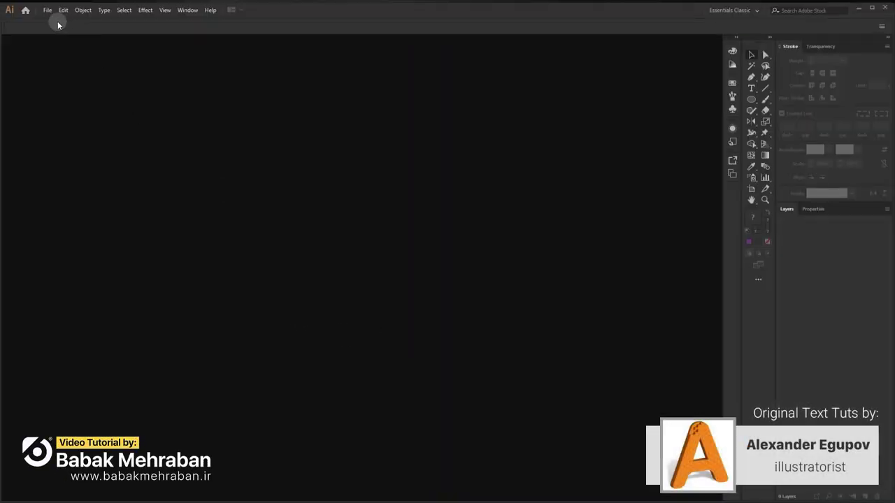
# Step: Create a new 2000 × 2000 px RGB document with one blank artboard
pyautogui.click(47, 11)
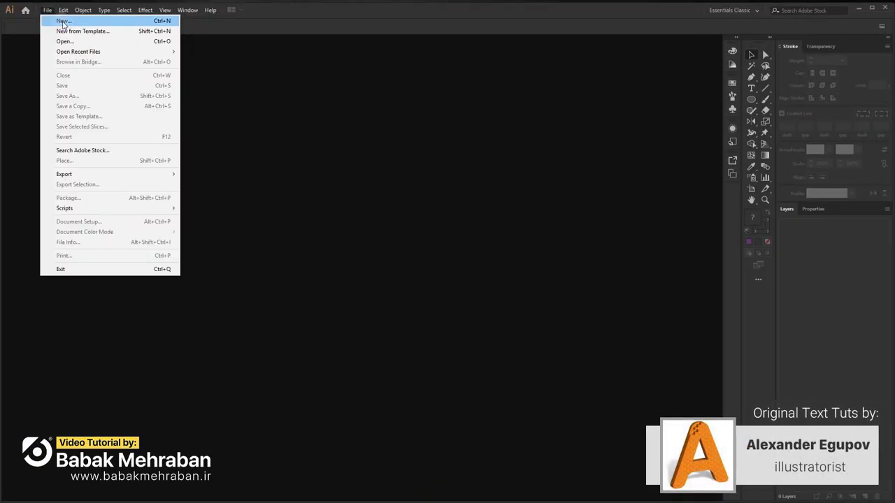
pyautogui.click(63, 22)
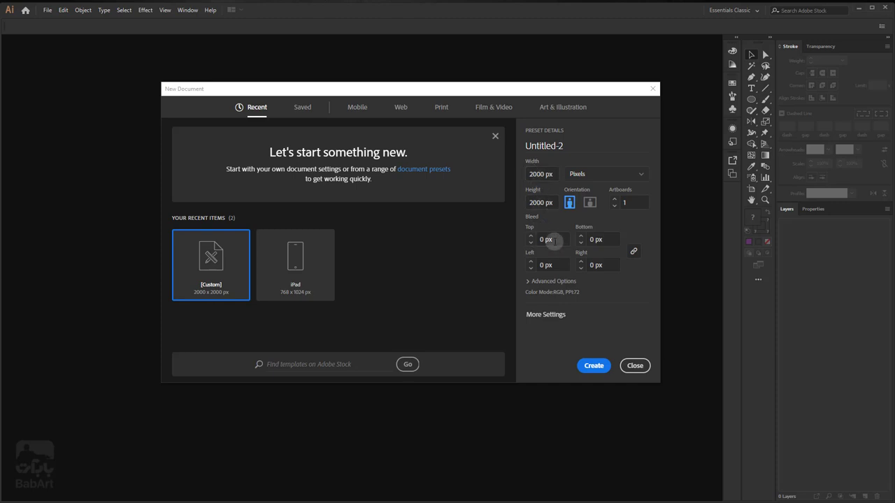
pyautogui.click(547, 282)
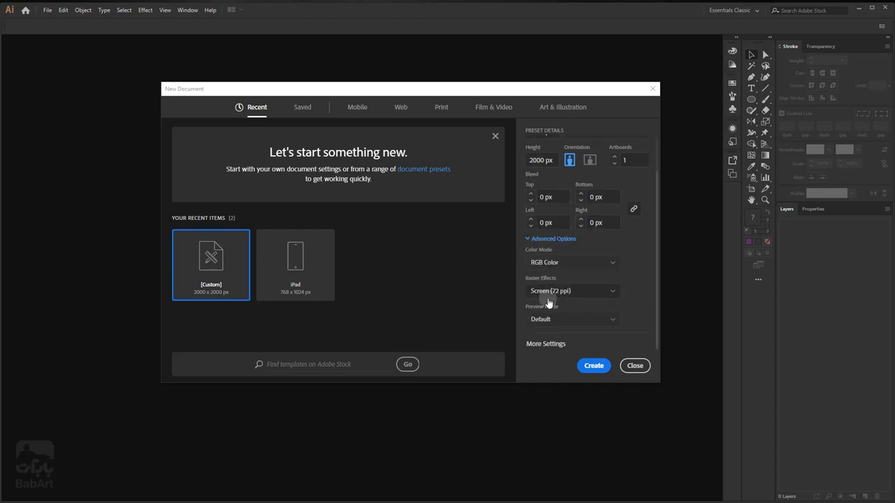
pyautogui.click(593, 366)
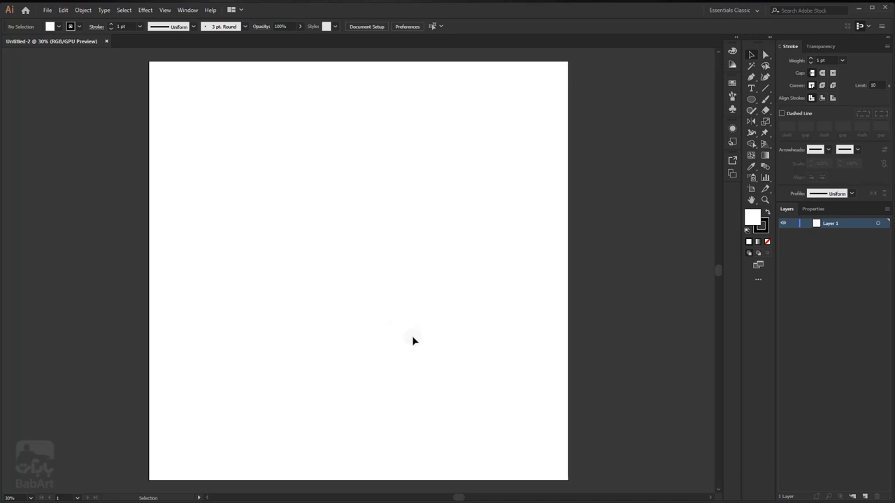
# Step: Show the Transparency panel from the Window menu in place of the Stroke settings
pyautogui.click(787, 47)
pyautogui.click(816, 46)
pyautogui.click(789, 46)
pyautogui.click(812, 209)
pyautogui.click(786, 209)
pyautogui.click(189, 10)
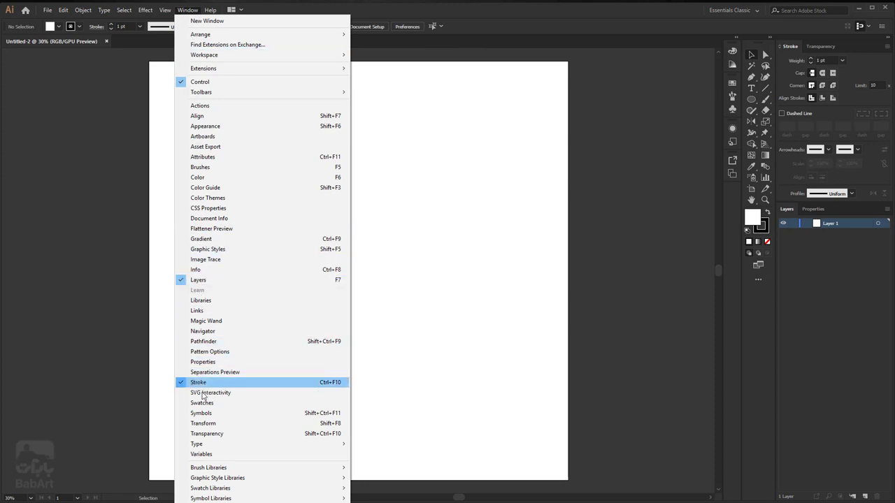
pyautogui.click(204, 434)
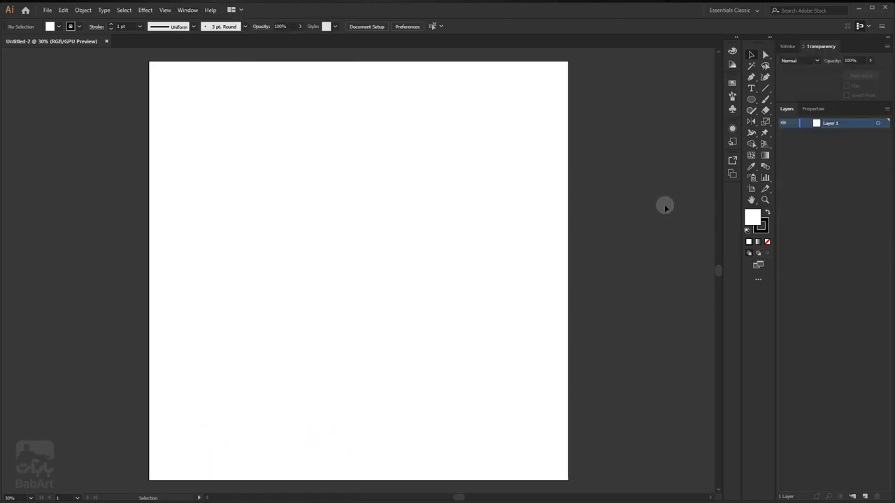
# Step: Briefly open the Brushes panel group, then close it again
pyautogui.click(732, 98)
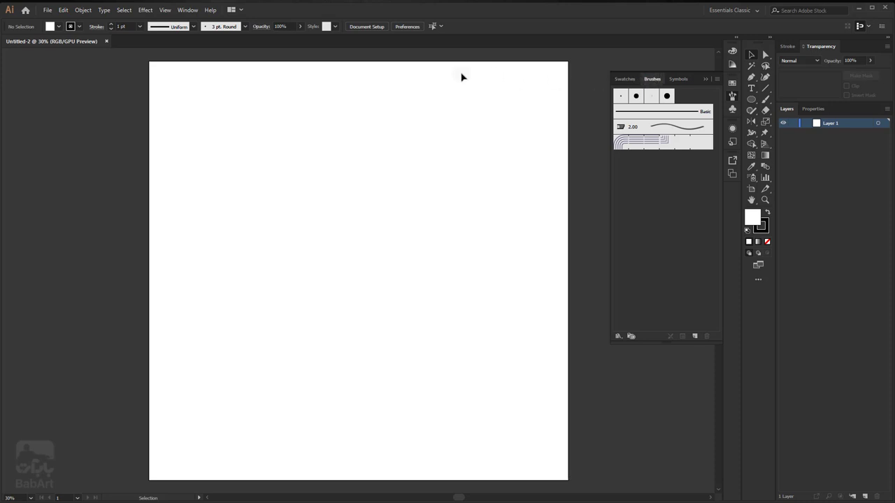
pyautogui.click(195, 12)
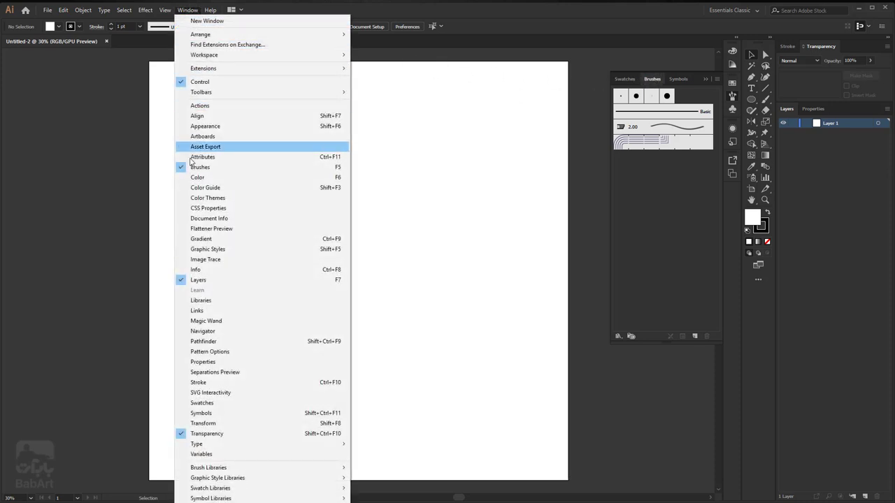
pyautogui.click(541, 126)
pyautogui.click(706, 79)
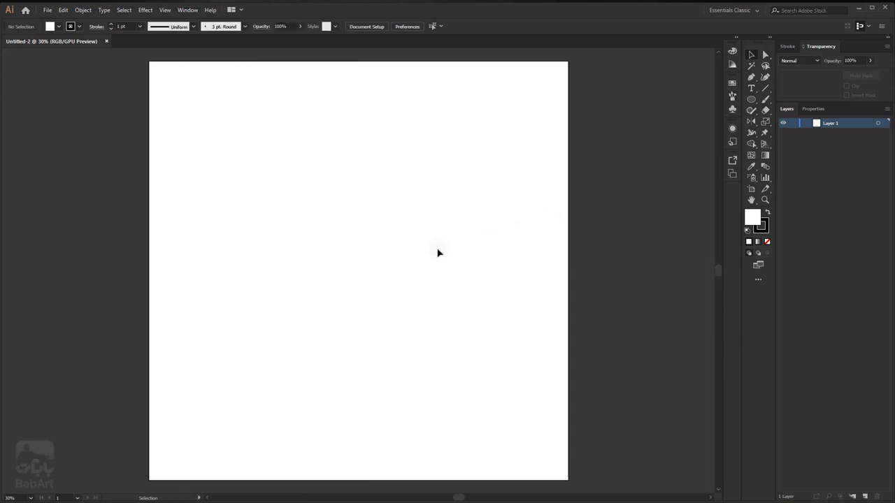
# Step: Draw a rectangle left of the artboard centre and size it to 220 × 280 px
pyautogui.moveTo(751, 102); pyautogui.dragTo(794, 95)
pyautogui.moveTo(275, 187)
pyautogui.mouseDown()
pyautogui.moveTo(319, 281)
pyautogui.moveTo(320, 266)
pyautogui.mouseUp()
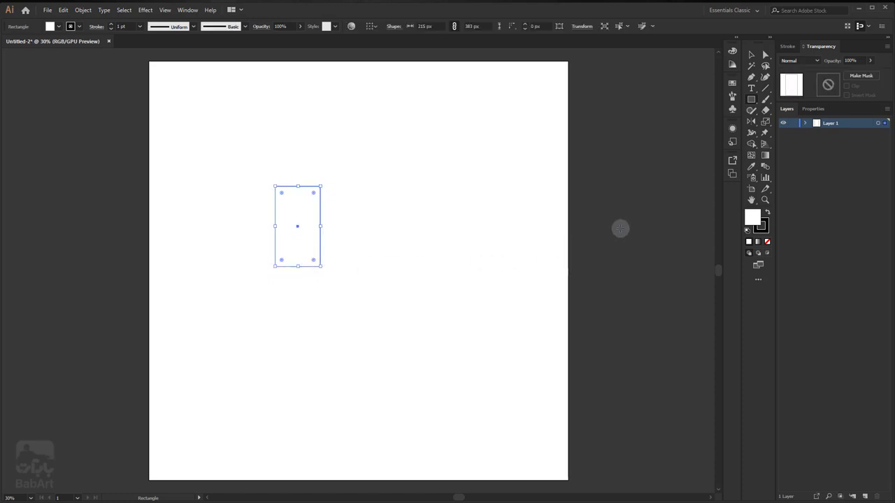
pyautogui.click(813, 109)
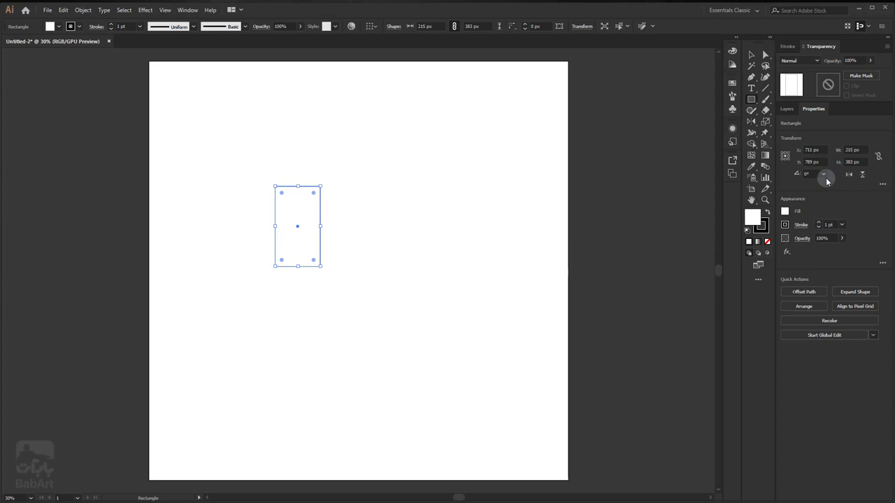
pyautogui.click(856, 149)
pyautogui.click(857, 162)
pyautogui.write('280')
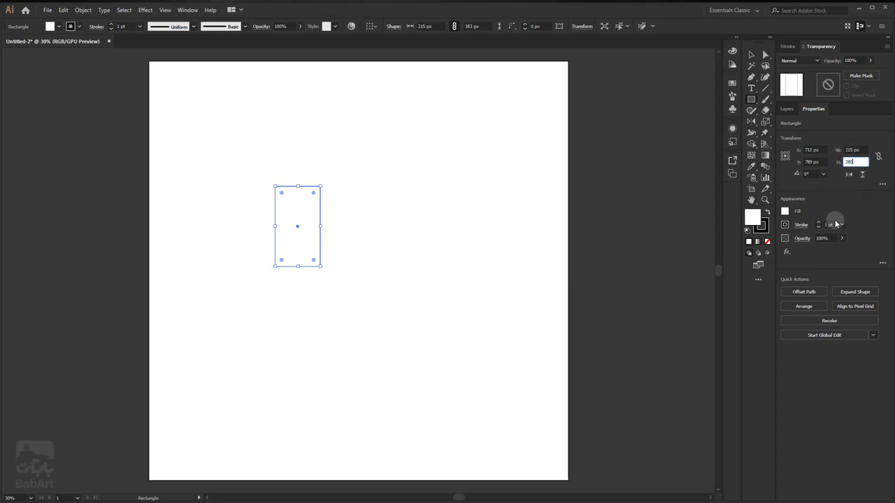
pyautogui.click(858, 150)
pyautogui.write('220')
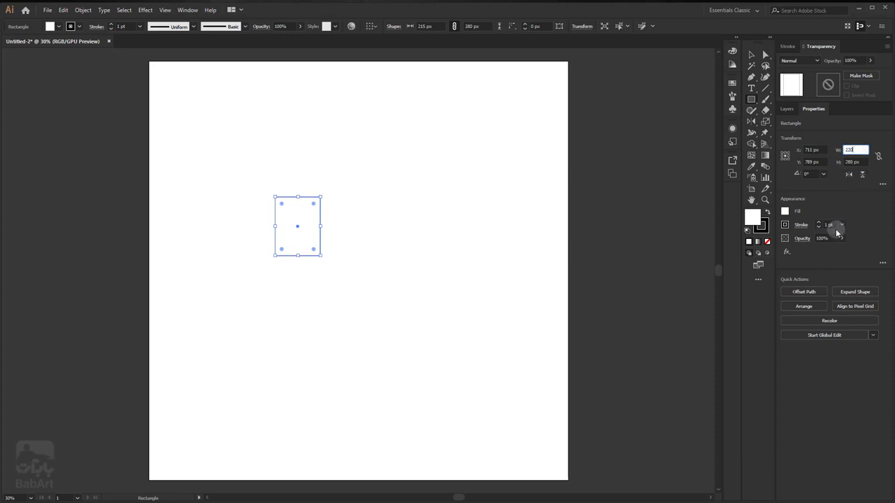
pyautogui.click(861, 162)
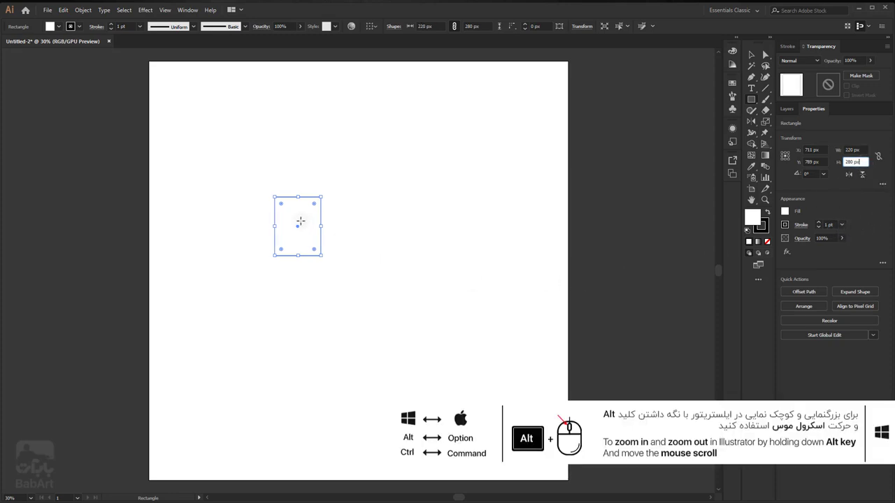
# Step: Fill the rectangle with solid black
pyautogui.scroll(2, 302, 218)
pyautogui.moveTo(296, 231); pyautogui.dragTo(384, 262)
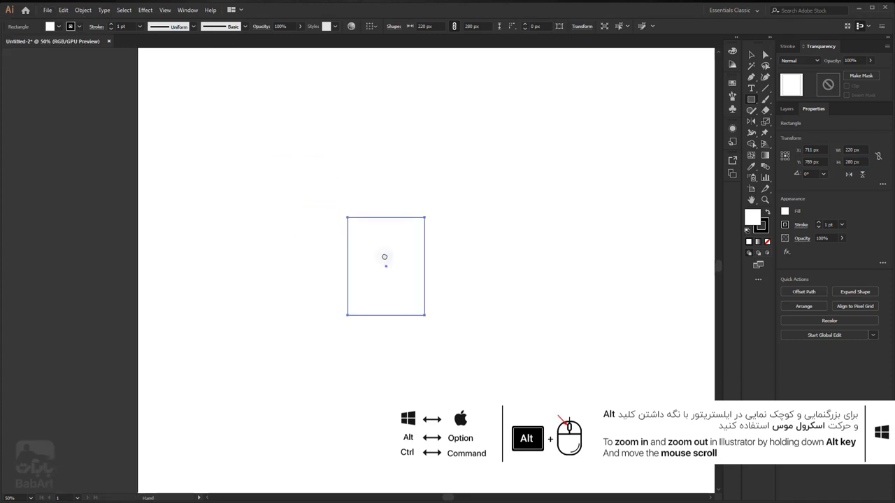
pyautogui.click(751, 55)
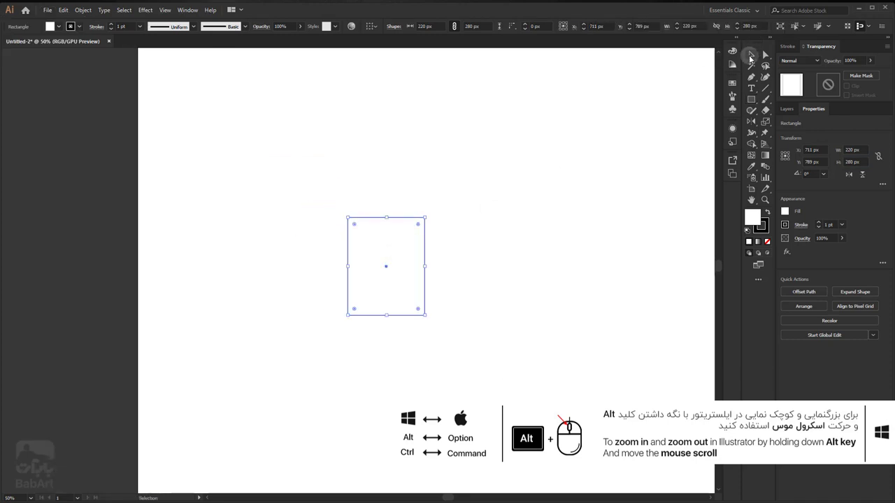
pyautogui.click(768, 213)
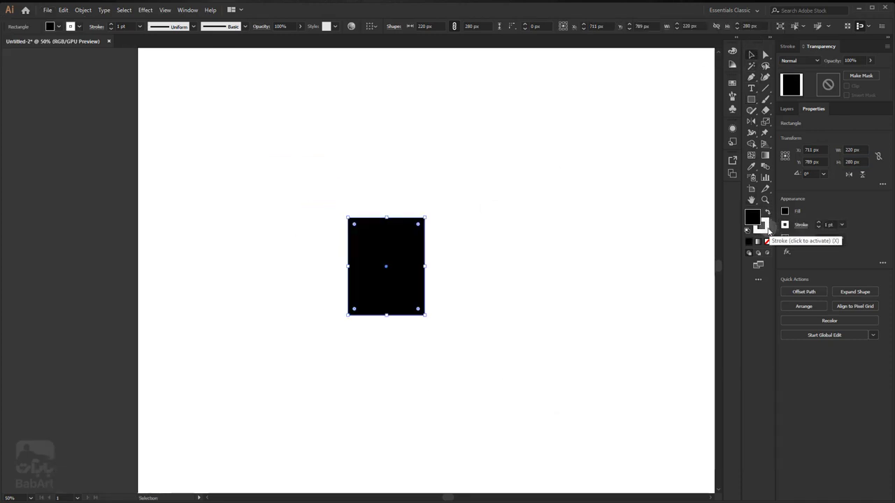
# Step: Remove the black rectangle's stroke and add an unfilled 361 × 335 px rectangle to its left
pyautogui.click(767, 241)
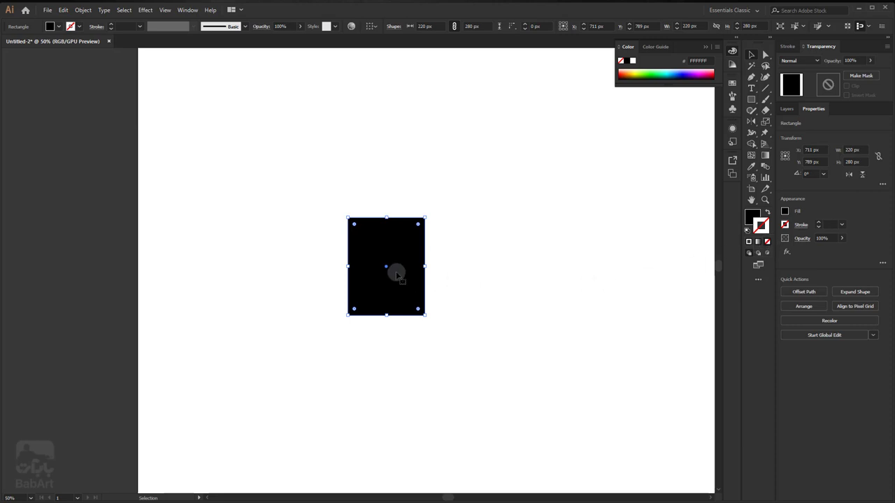
pyautogui.click(751, 100)
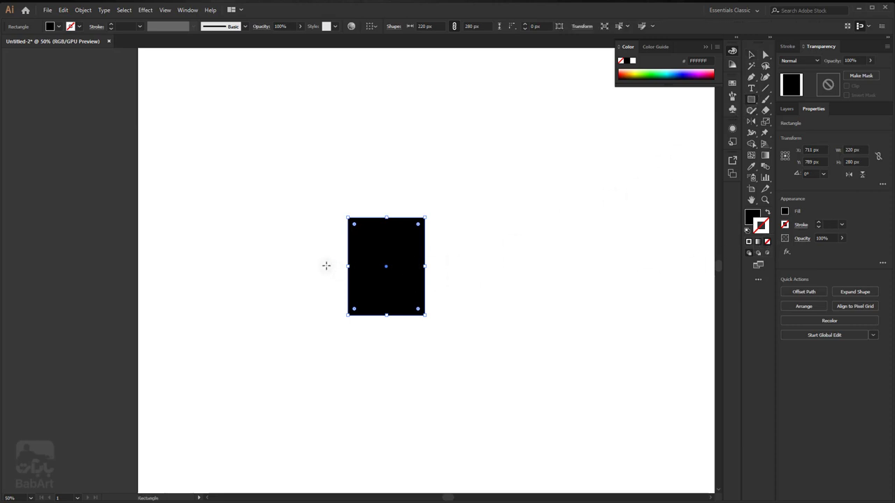
pyautogui.moveTo(256, 251); pyautogui.dragTo(383, 368)
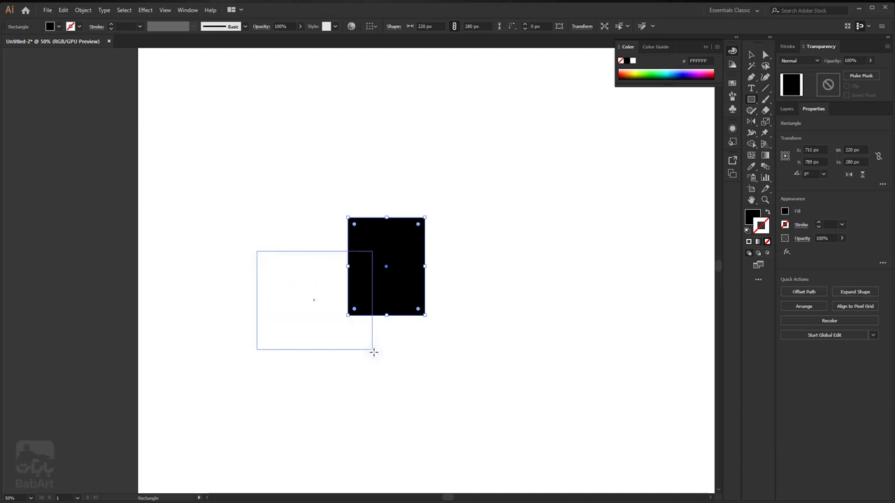
pyautogui.moveTo(320, 311); pyautogui.dragTo(266, 292)
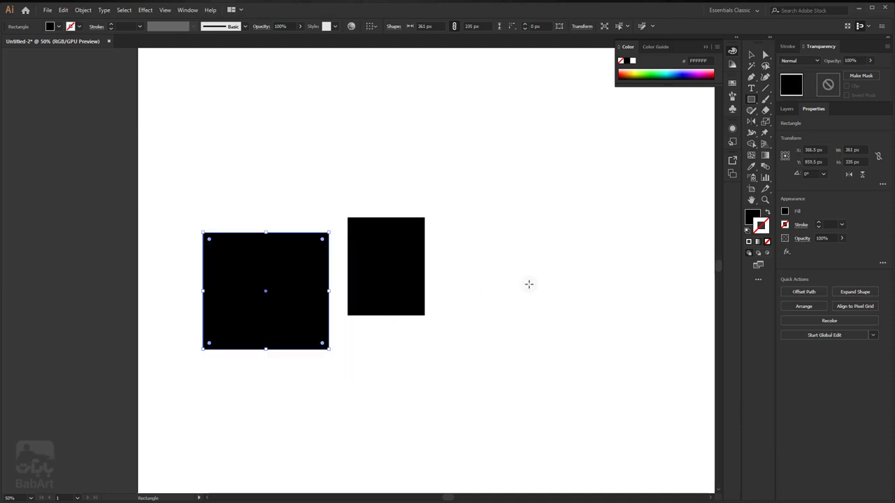
pyautogui.click(752, 216)
pyautogui.click(766, 241)
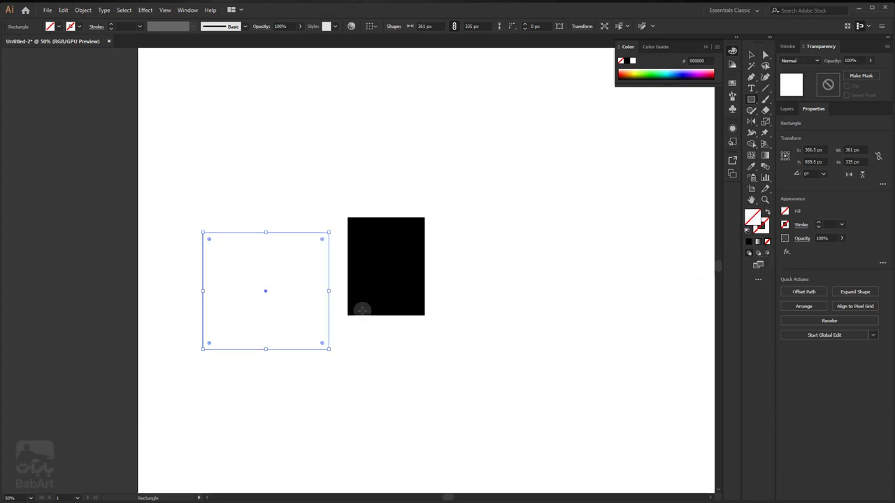
# Step: Round the empty rectangle's top-right corner to 217.5 px overlapping the black rectangle, then select both
pyautogui.moveTo(266, 293); pyautogui.dragTo(338, 281)
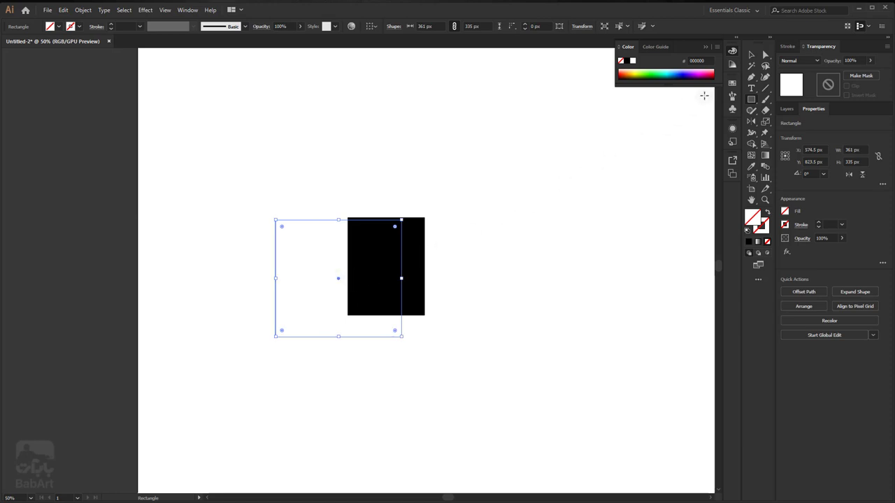
pyautogui.click(764, 54)
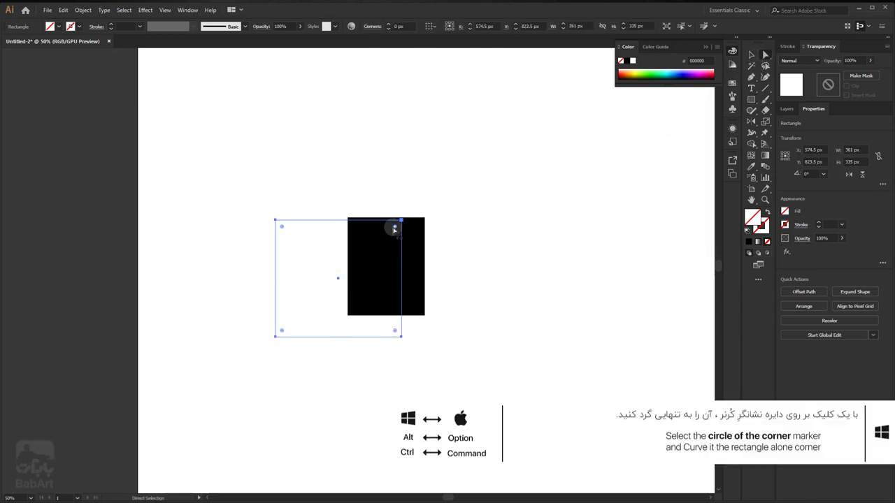
pyautogui.moveTo(394, 227); pyautogui.dragTo(329, 278)
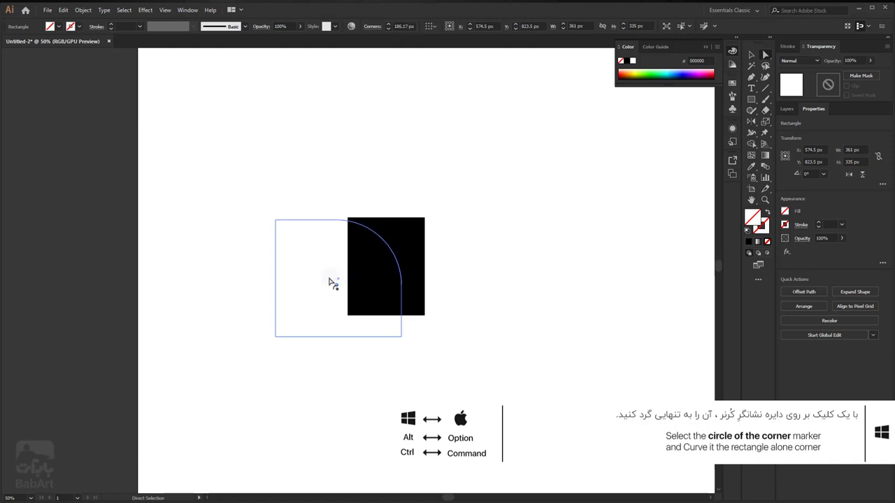
pyautogui.moveTo(326, 283); pyautogui.dragTo(316, 291)
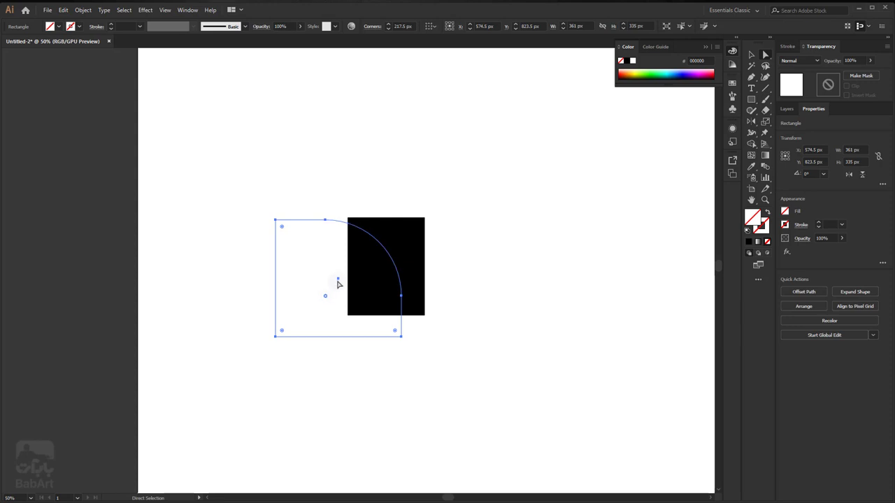
pyautogui.moveTo(338, 279); pyautogui.dragTo(348, 267)
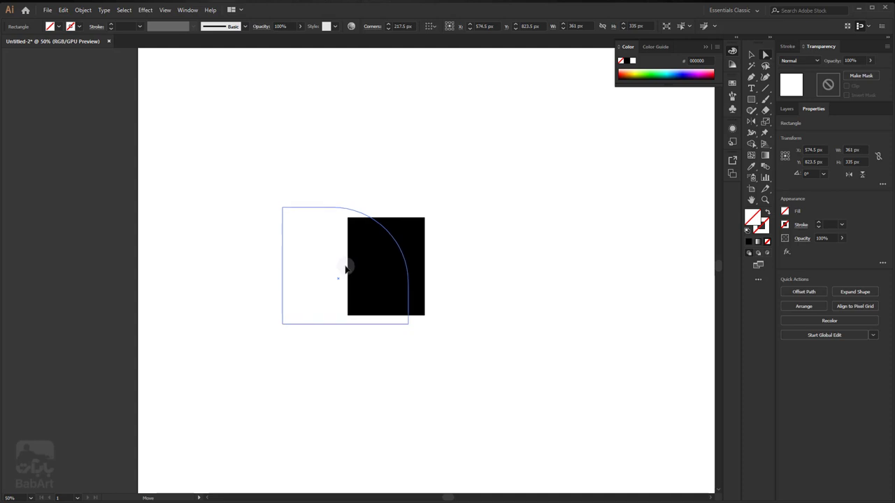
pyautogui.moveTo(346, 267); pyautogui.dragTo(344, 262)
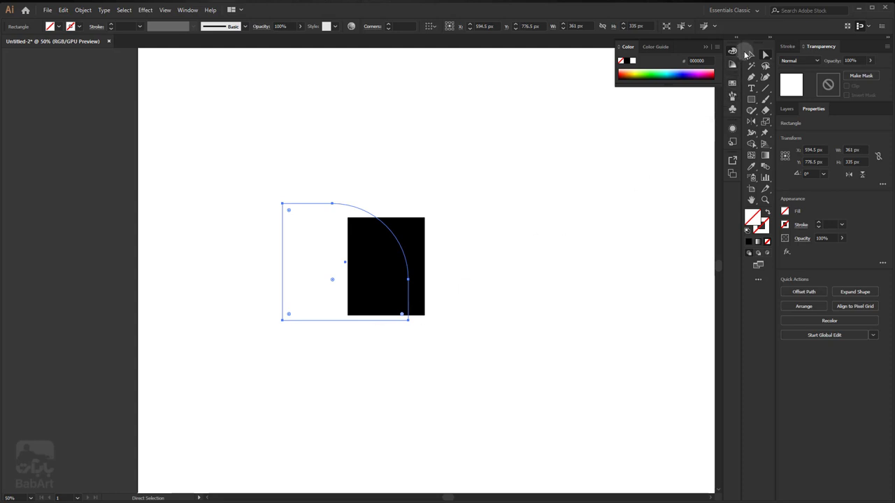
pyautogui.click(750, 54)
pyautogui.moveTo(526, 153)
pyautogui.mouseDown()
pyautogui.moveTo(351, 343)
pyautogui.moveTo(273, 344)
pyautogui.mouseUp()
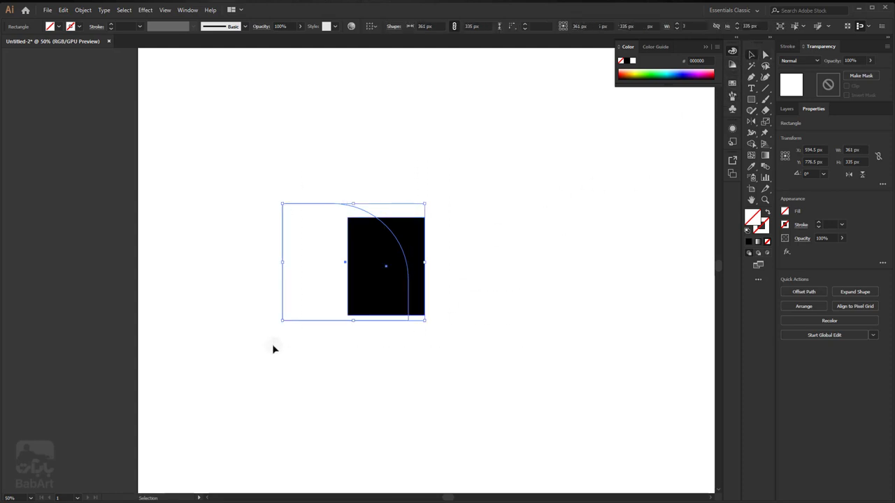
# Step: Subtract the rounded shape with Pathfinder Minus Front and move the 137.776 × 280 px piece left
pyautogui.click(187, 10)
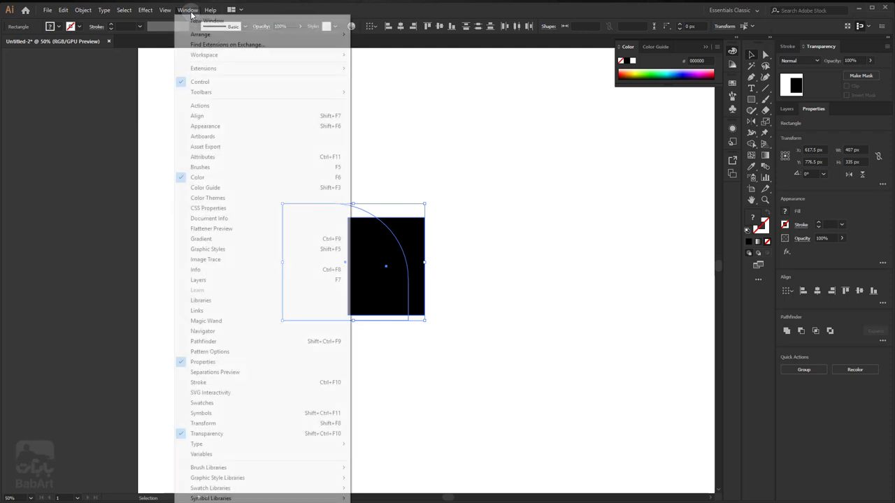
pyautogui.click(203, 342)
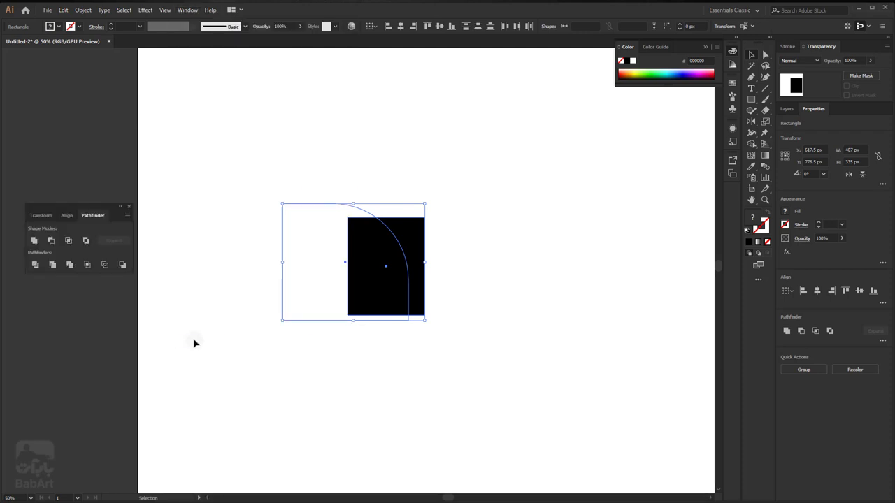
pyautogui.click(51, 241)
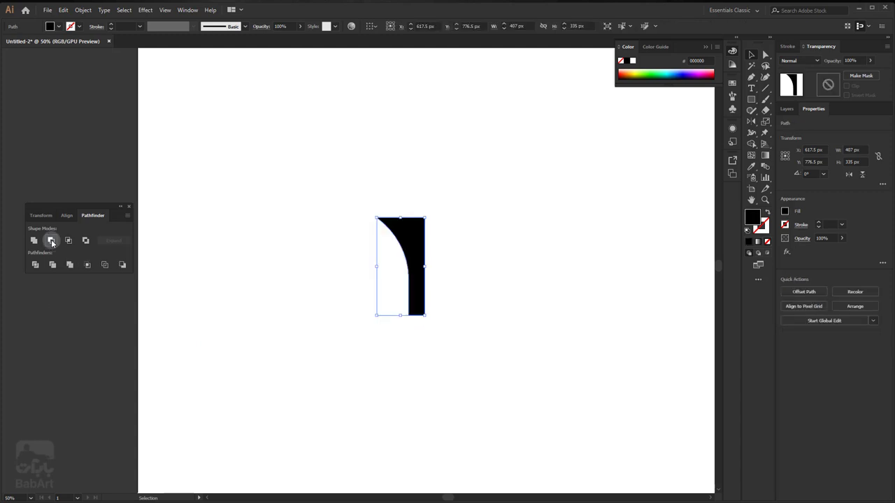
pyautogui.moveTo(418, 259); pyautogui.dragTo(369, 259)
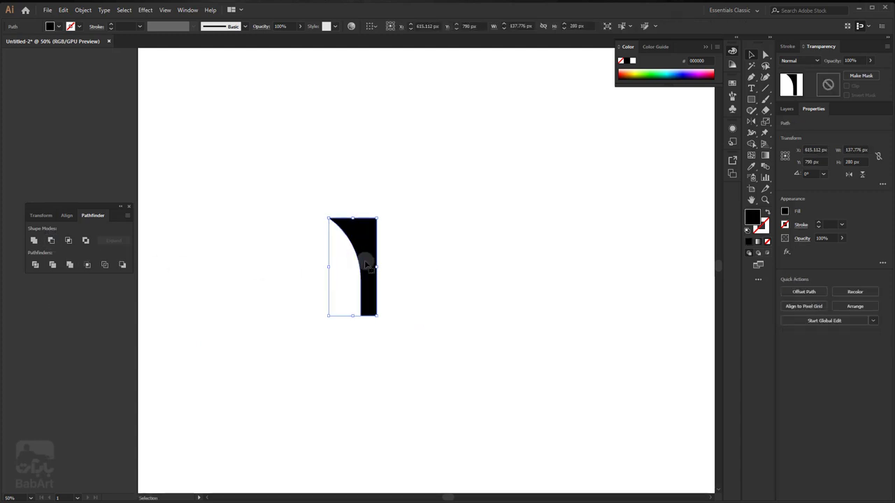
# Step: Show the grid and snap the curved piece's top corner to it
pyautogui.click(185, 11)
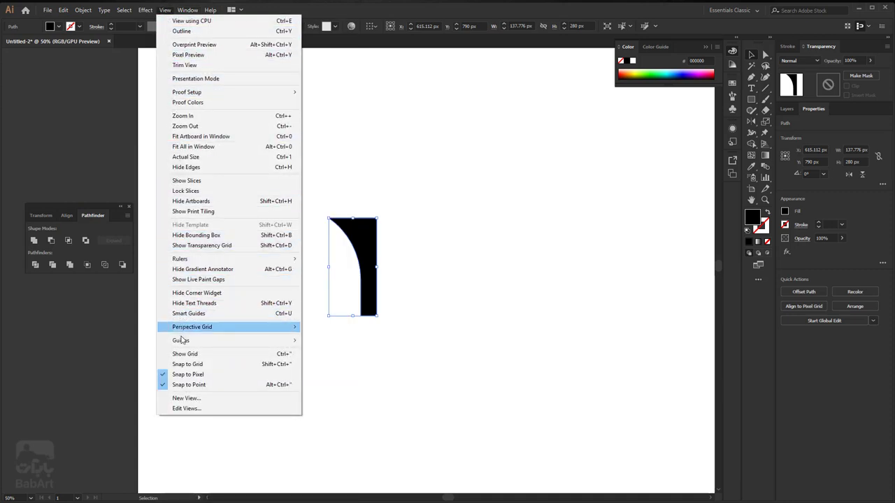
pyautogui.moveTo(181, 340)
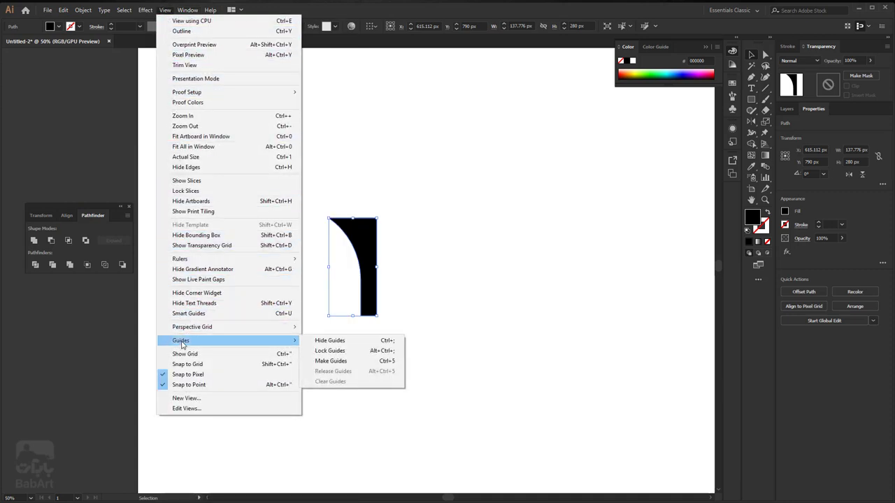
pyautogui.click(184, 355)
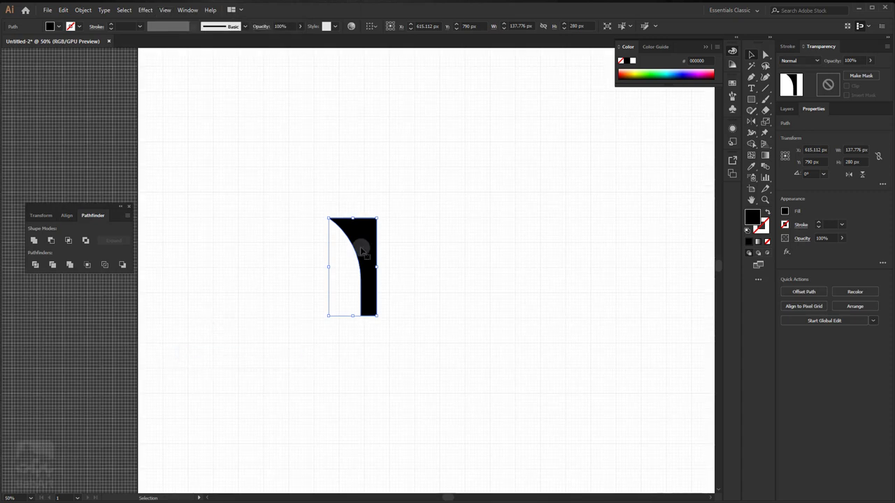
pyautogui.scroll(1, 361, 250)
pyautogui.scroll(2, 361, 246)
pyautogui.moveTo(352, 212)
pyautogui.mouseDown()
pyautogui.moveTo(384, 269)
pyautogui.moveTo(278, 255)
pyautogui.mouseUp()
pyautogui.scroll(1, 261, 231)
pyautogui.scroll(3, 262, 230)
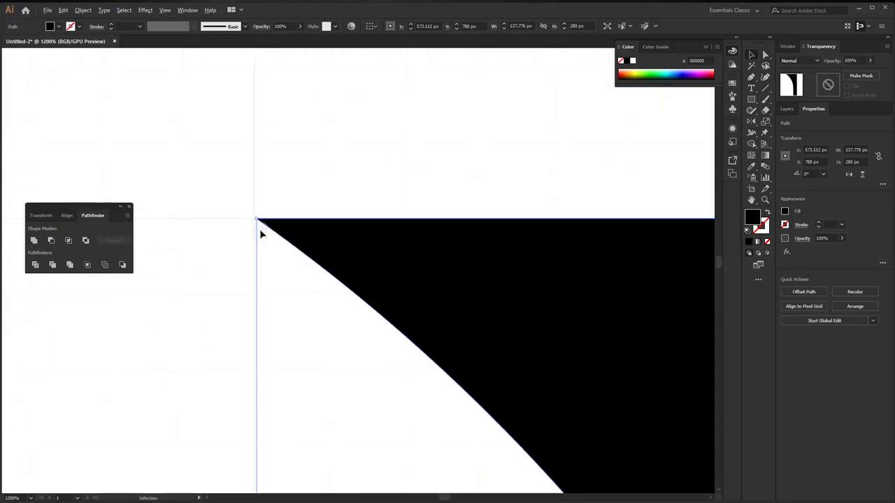
pyautogui.scroll(5, 269, 223)
pyautogui.moveTo(262, 222); pyautogui.dragTo(259, 222)
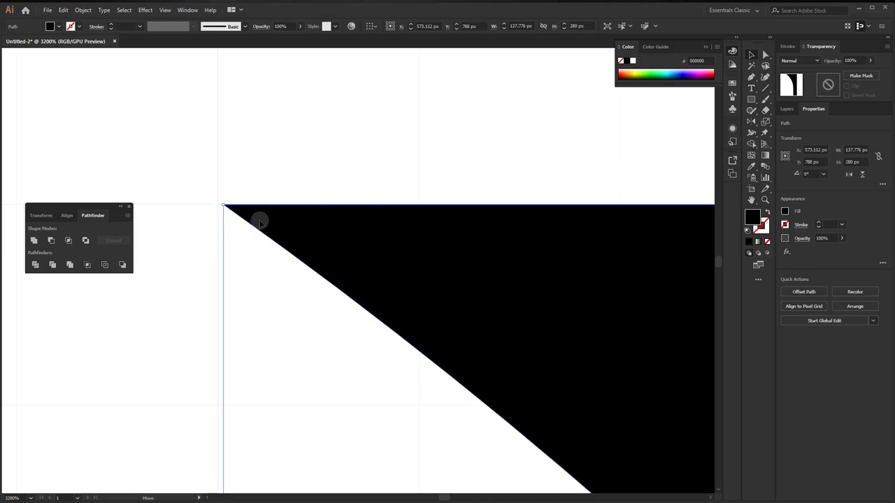
# Step: Draw a thin 129 × 25 px bar just above the curved piece
pyautogui.scroll(-6, 259, 223)
pyautogui.scroll(-1, 262, 236)
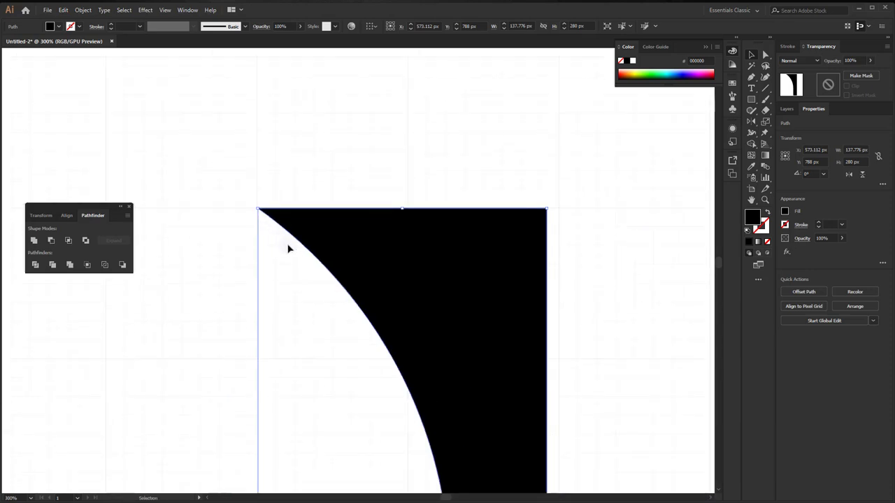
pyautogui.moveTo(344, 240); pyautogui.dragTo(340, 286)
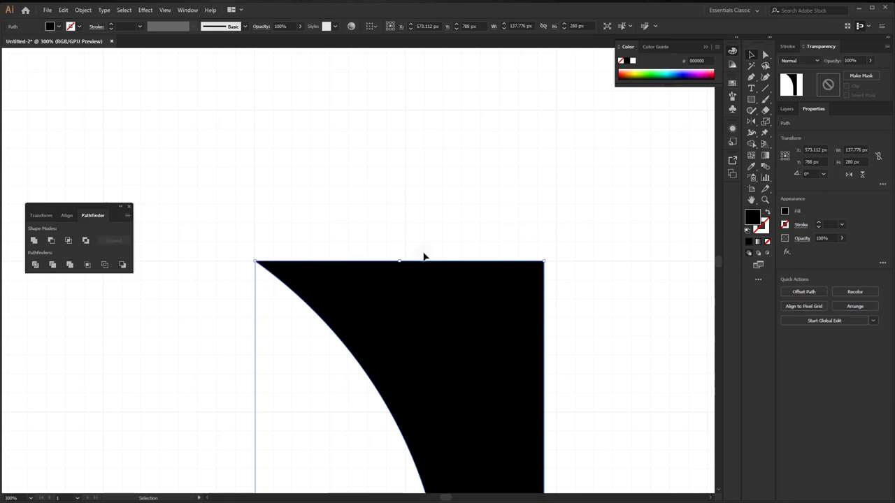
pyautogui.click(751, 98)
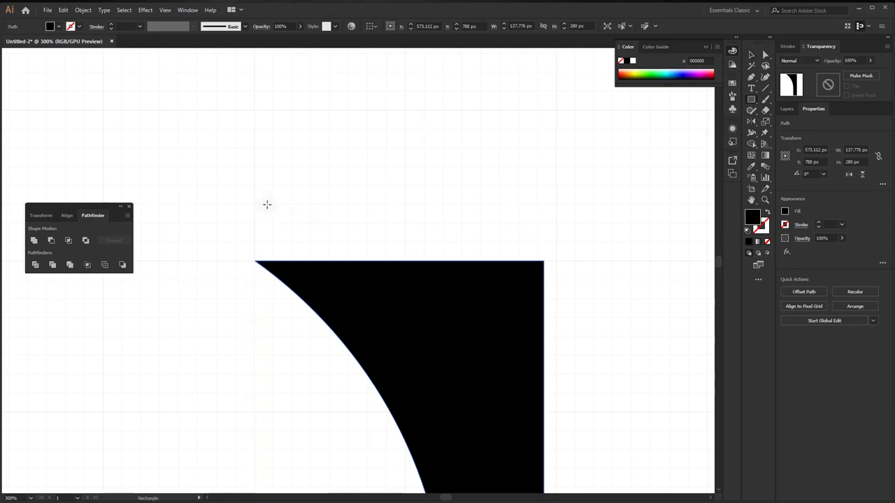
pyautogui.moveTo(263, 197); pyautogui.dragTo(534, 246)
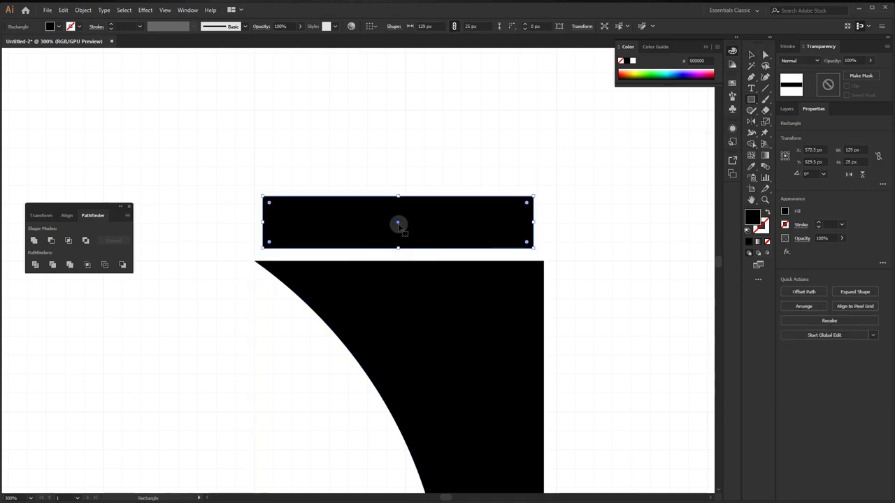
# Step: Seat the bar flush on the curved piece, widen it to 138 px, and select its top-left anchor
pyautogui.moveTo(397, 224); pyautogui.dragTo(390, 237)
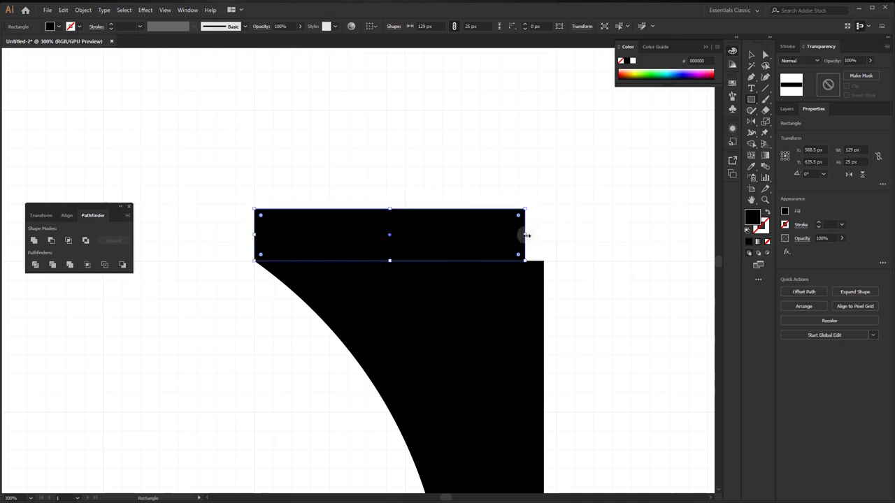
pyautogui.moveTo(526, 236); pyautogui.dragTo(543, 236)
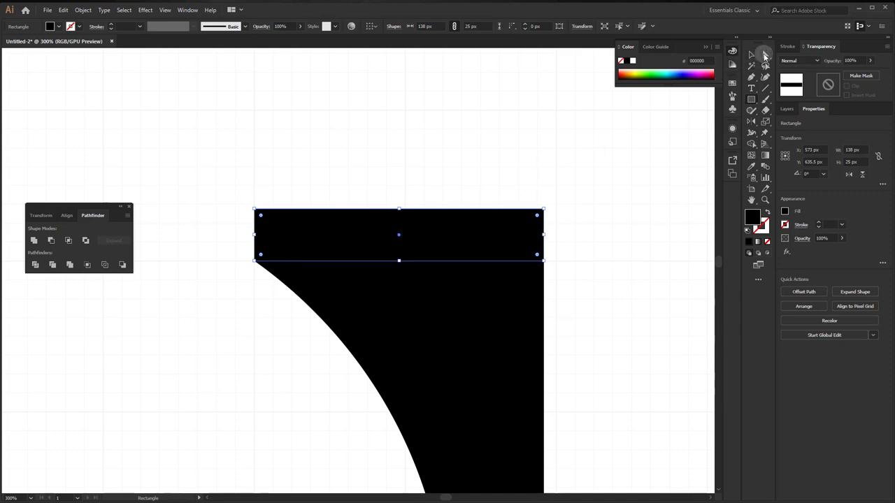
pyautogui.click(765, 54)
pyautogui.click(254, 209)
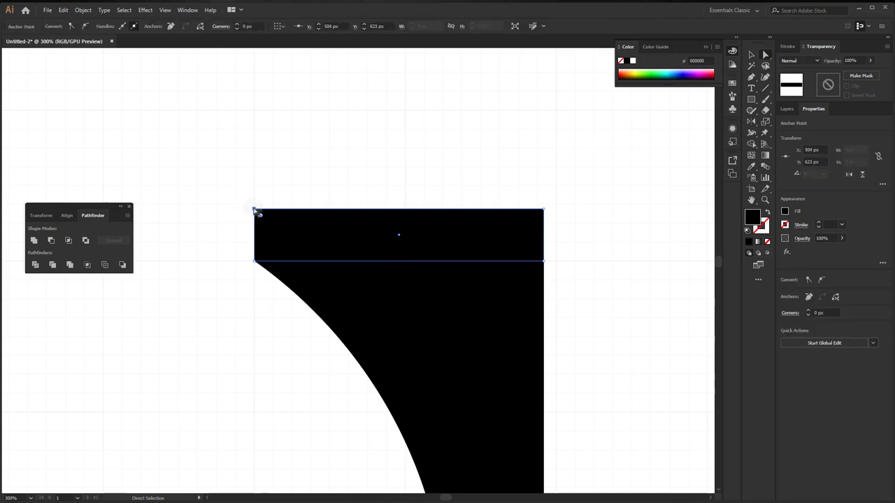
# Step: Move the bar's top-left anchor 35 px right (vertical 0, angle 0°) to chamfer its left end
pyautogui.rightClick(253, 208)
pyautogui.moveTo(282, 343)
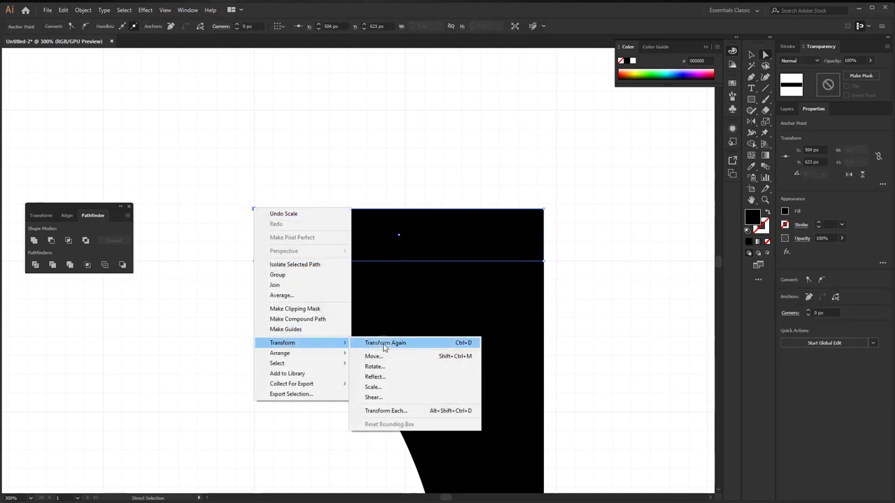
pyautogui.click(377, 353)
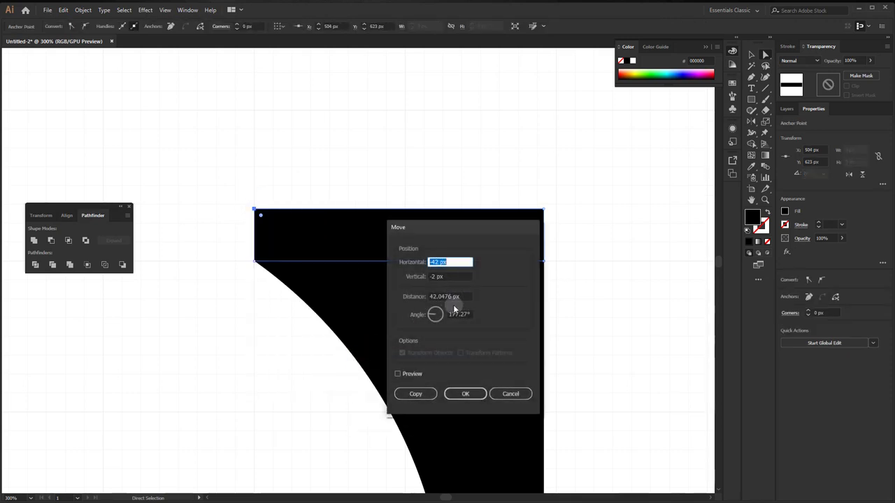
pyautogui.doubleClick(472, 315)
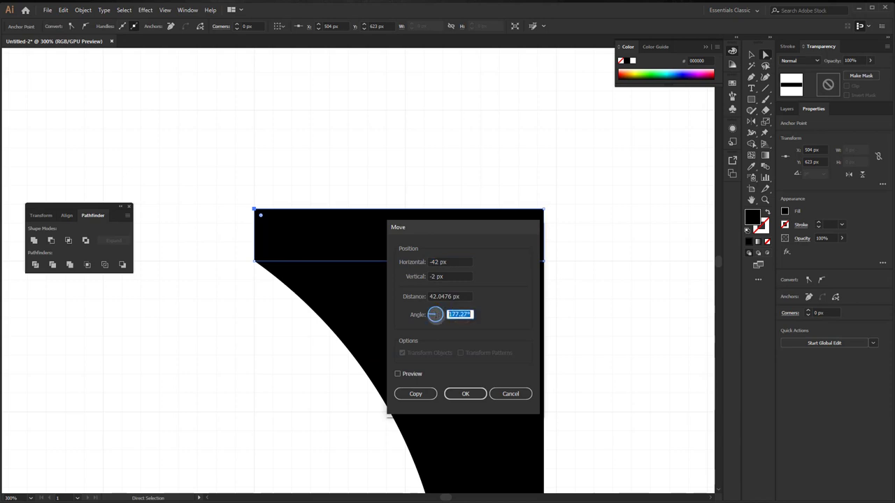
pyautogui.write('0')
pyautogui.doubleClick(450, 261)
pyautogui.write('35')
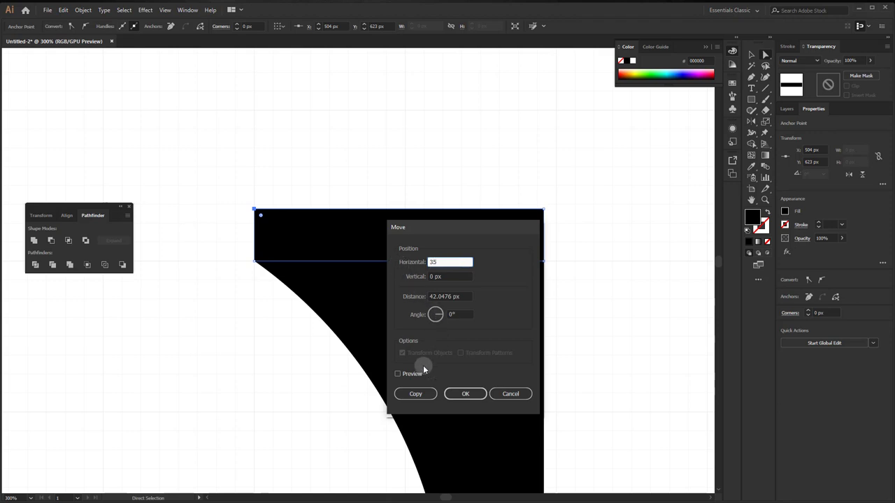
pyautogui.click(397, 374)
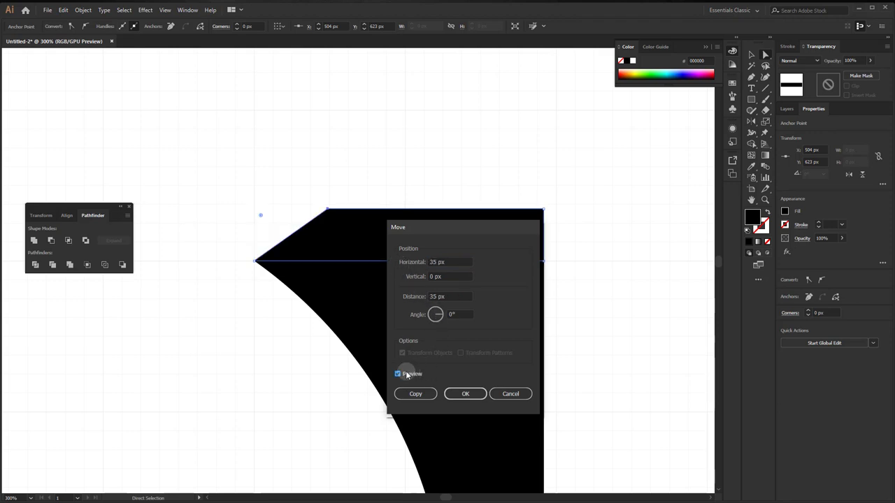
pyautogui.click(465, 394)
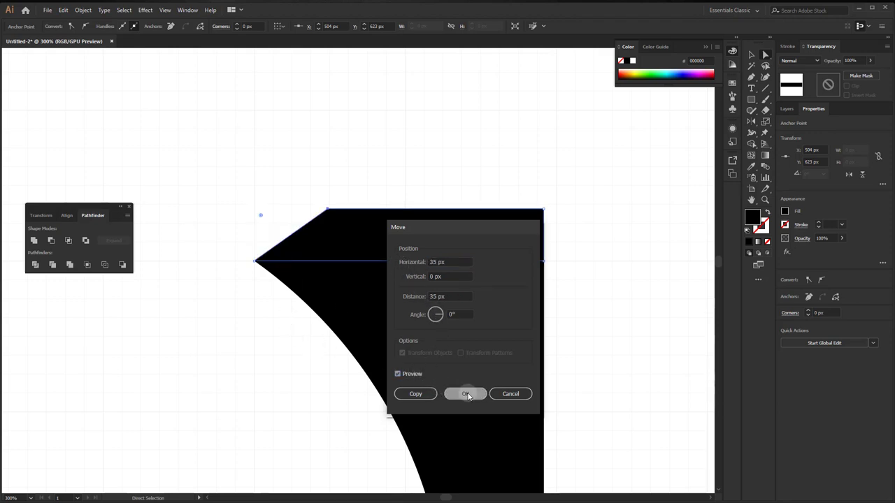
pyautogui.moveTo(580, 179); pyautogui.dragTo(393, 331)
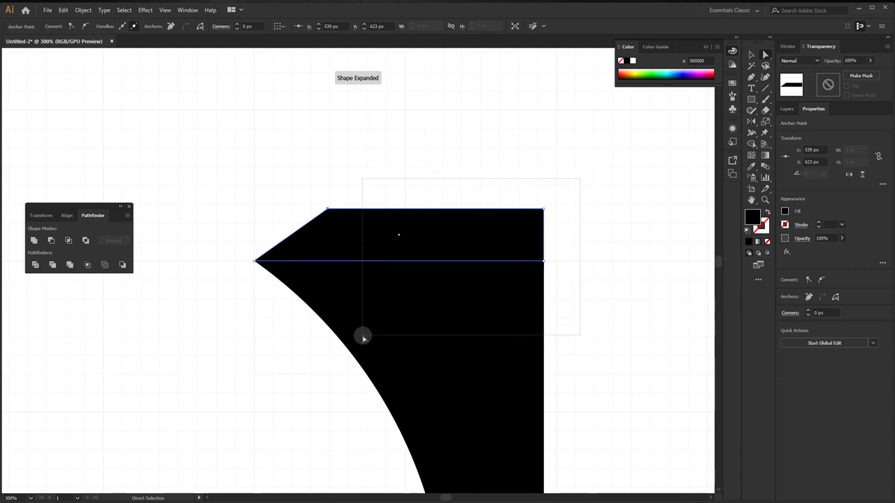
# Step: Unite the chamfered bar and curved piece into one black 138 × 305 px shape
pyautogui.click(752, 54)
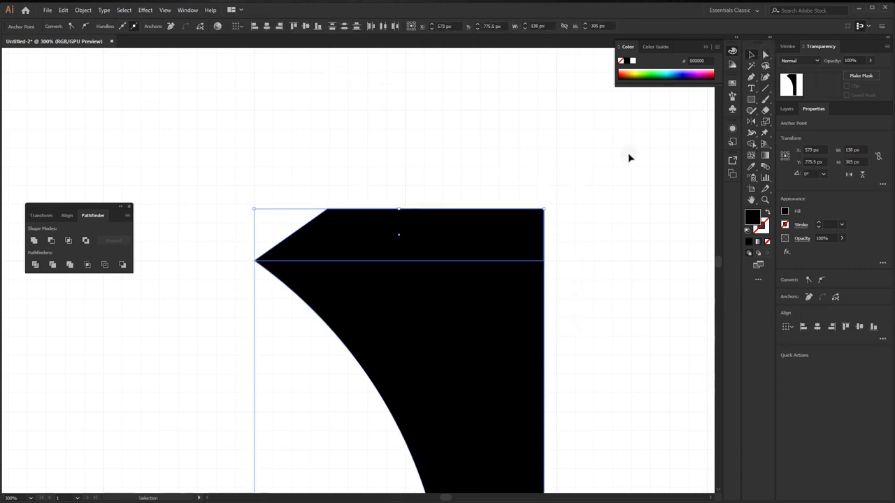
pyautogui.moveTo(613, 135); pyautogui.dragTo(413, 318)
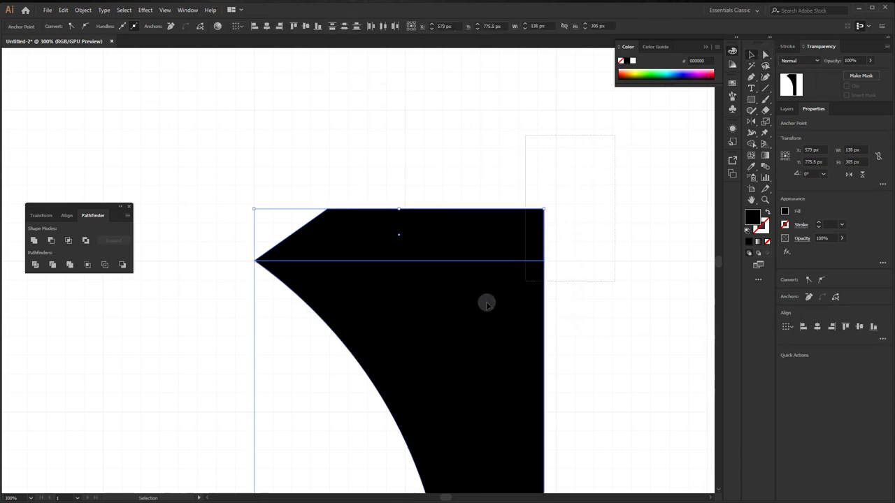
pyautogui.click(33, 241)
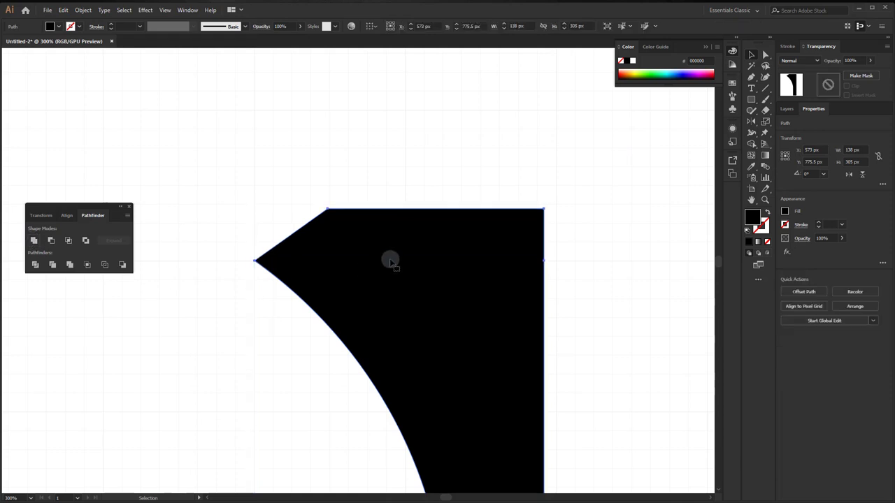
pyautogui.moveTo(390, 260); pyautogui.dragTo(310, 164)
pyautogui.moveTo(368, 369); pyautogui.dragTo(354, 333)
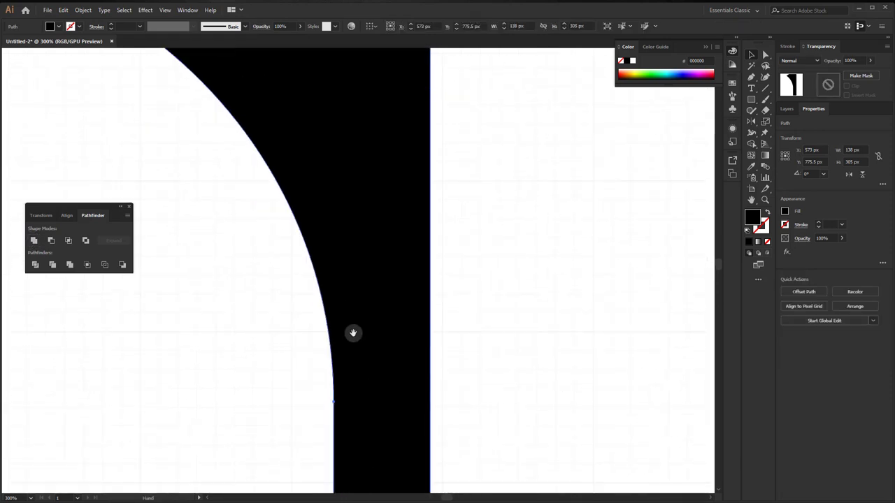
pyautogui.scroll(-2, 352, 296)
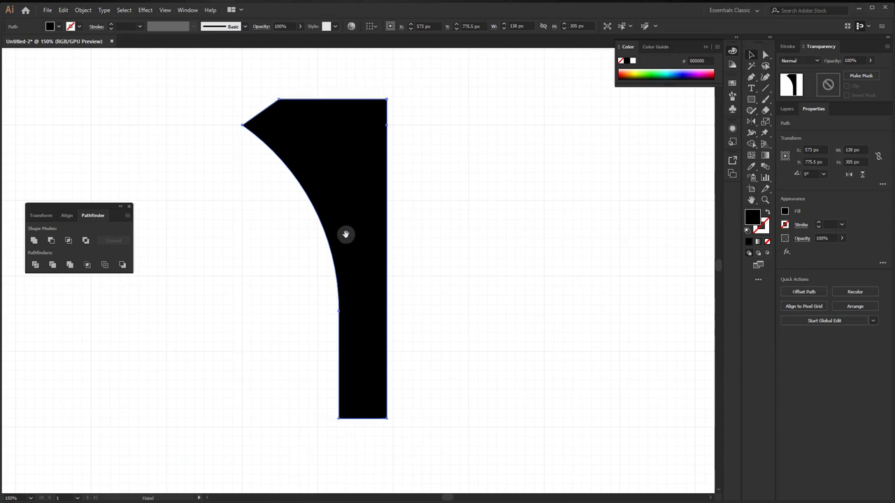
pyautogui.moveTo(345, 233); pyautogui.dragTo(342, 277)
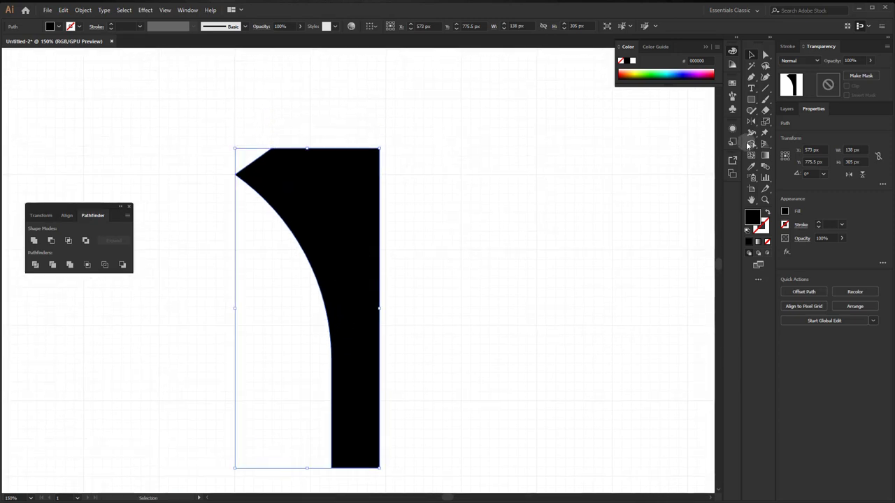
# Step: Reflect a copy of the half stem against its right edge, then select both halves
pyautogui.click(751, 121)
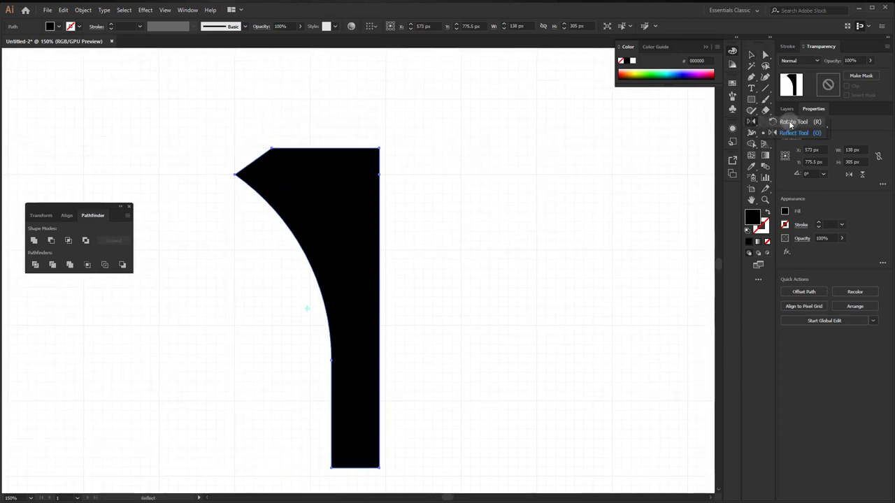
pyautogui.click(794, 132)
pyautogui.moveTo(405, 394); pyautogui.dragTo(353, 354)
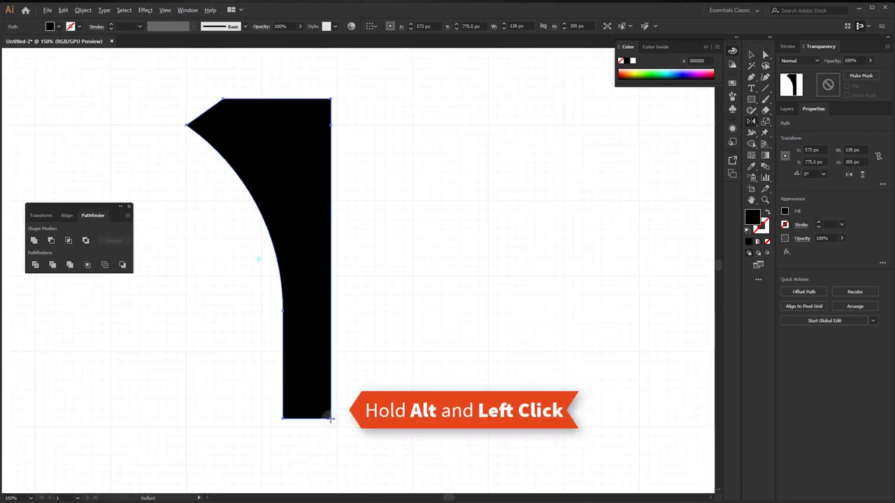
pyautogui.keyDown('alt'); pyautogui.click(332, 419); pyautogui.keyUp('alt')
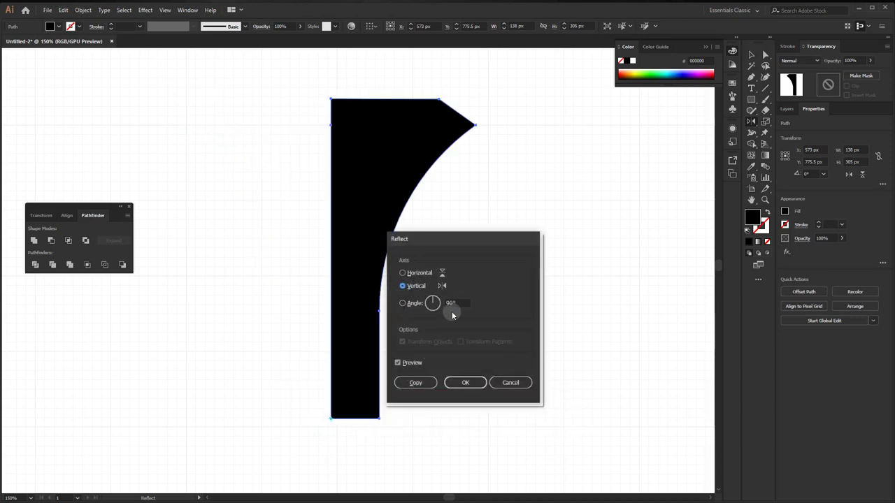
pyautogui.click(428, 386)
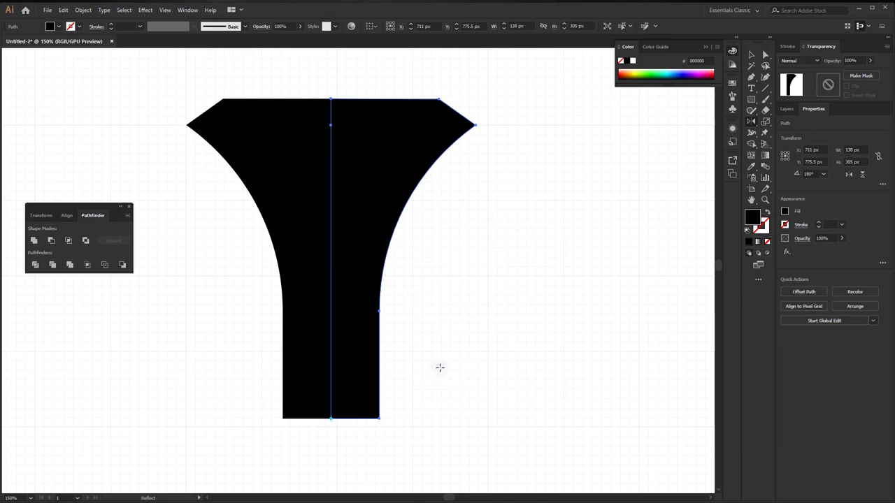
pyautogui.click(751, 55)
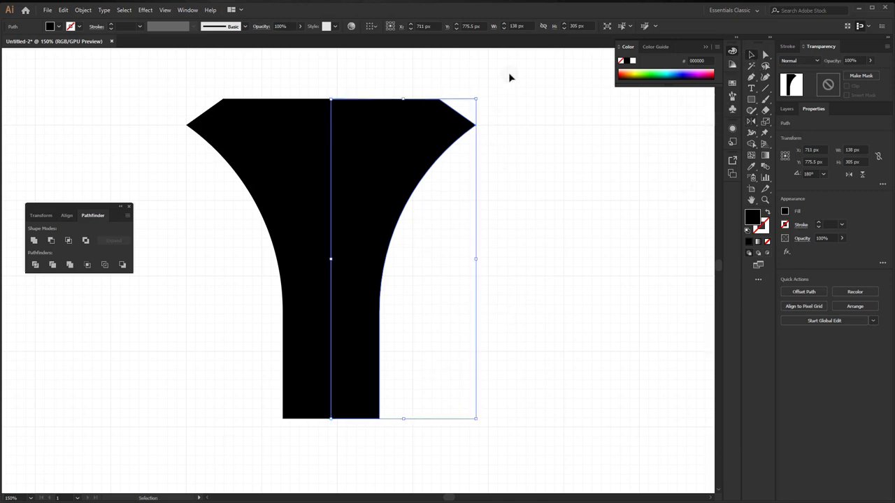
pyautogui.moveTo(508, 72); pyautogui.dragTo(202, 253)
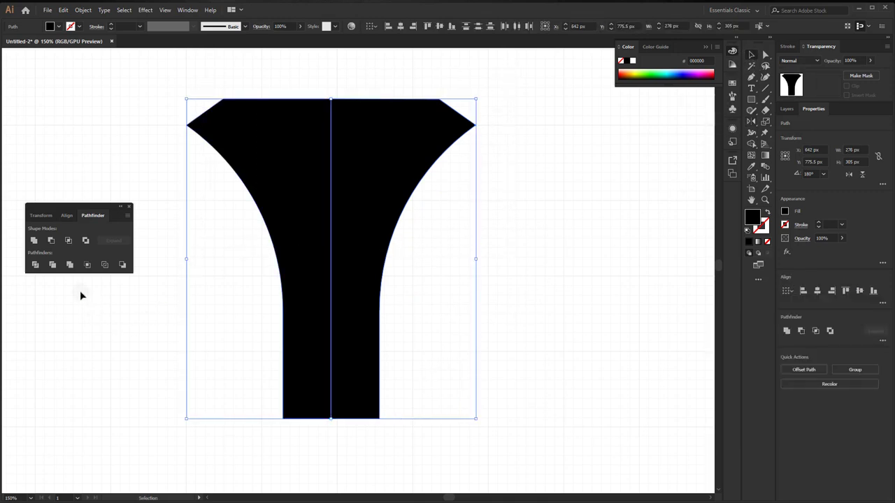
# Step: Unite the halves into one 276 × 305 px black path and delete the top-centre anchor
pyautogui.click(34, 240)
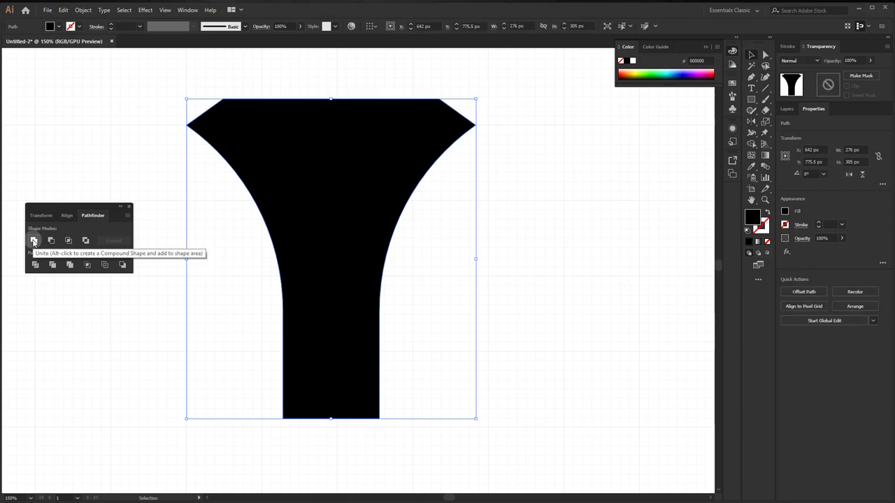
pyautogui.click(750, 77)
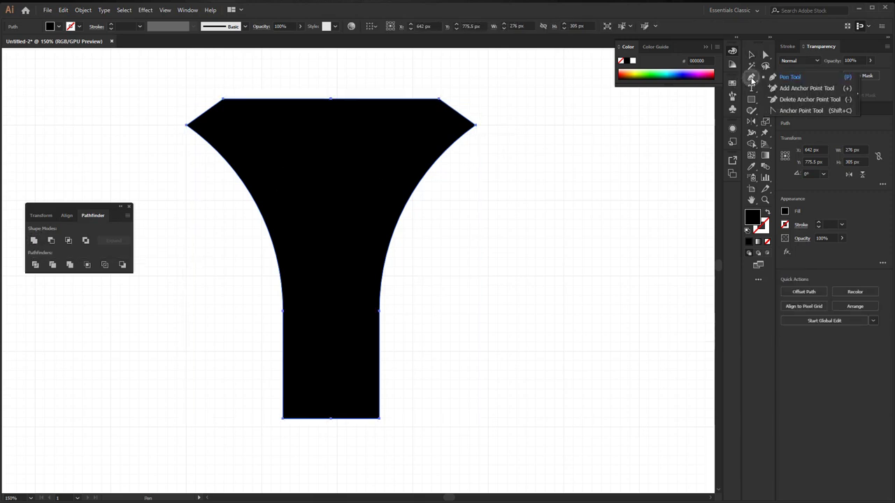
pyautogui.click(330, 99)
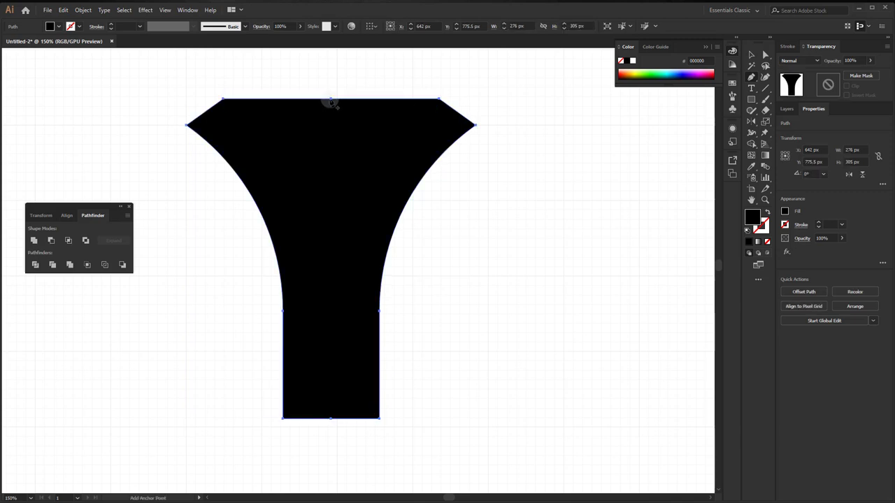
pyautogui.click(331, 100)
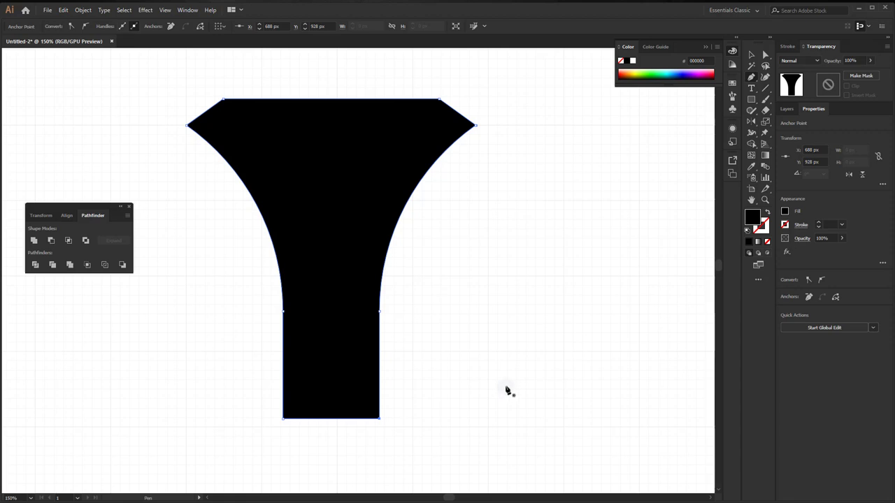
pyautogui.moveTo(752, 100)
pyautogui.mouseDown()
pyautogui.moveTo(792, 102)
pyautogui.moveTo(793, 121)
pyautogui.moveTo(850, 106)
pyautogui.mouseUp()
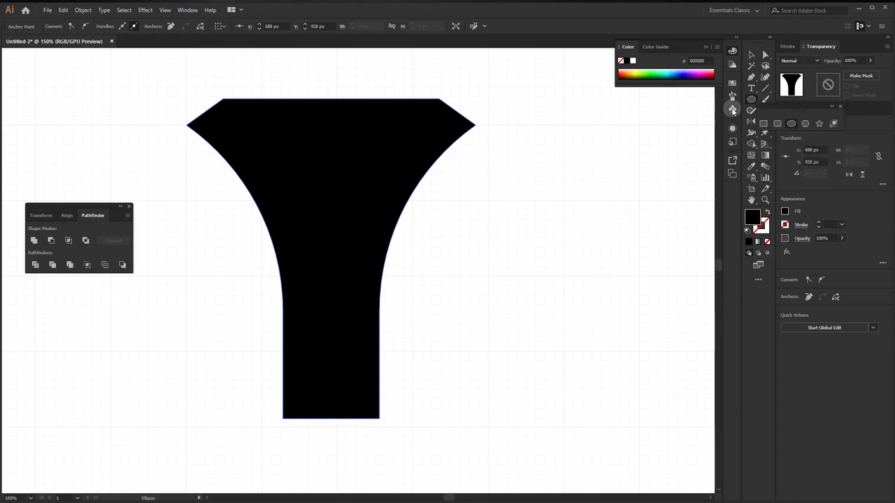
# Step: Draw an 18 × 18 px circle straddling the stem's left edge near its base
pyautogui.moveTo(849, 127); pyautogui.dragTo(543, 188)
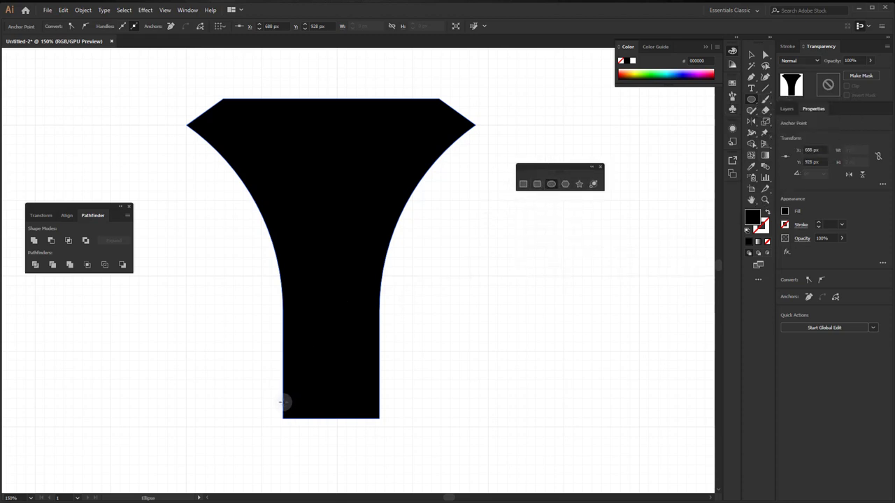
pyautogui.scroll(1, 282, 403)
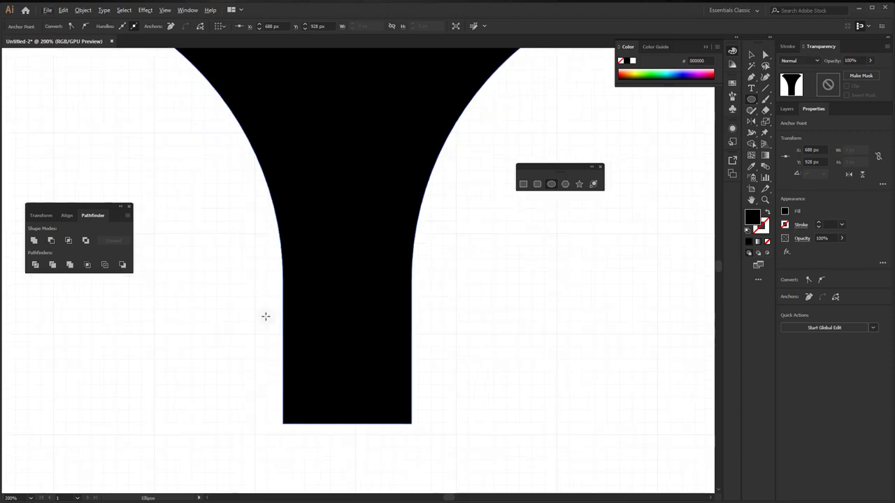
pyautogui.moveTo(266, 317); pyautogui.dragTo(291, 341)
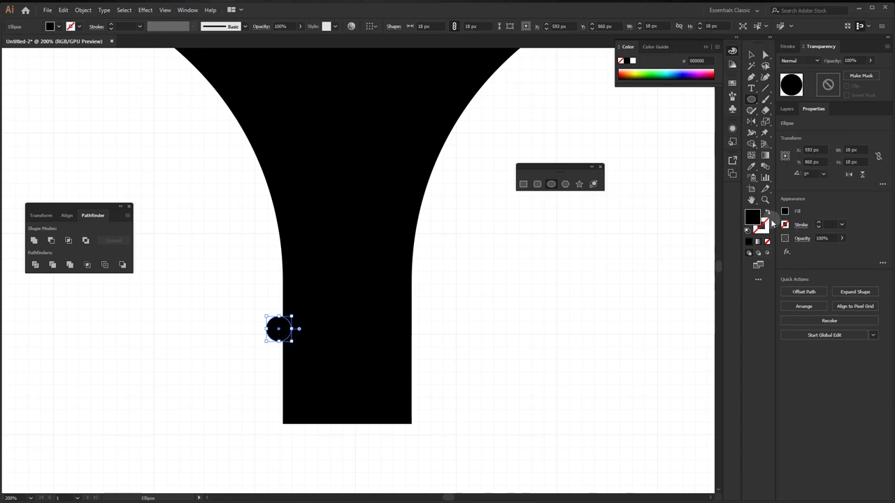
pyautogui.scroll(3, 278, 328)
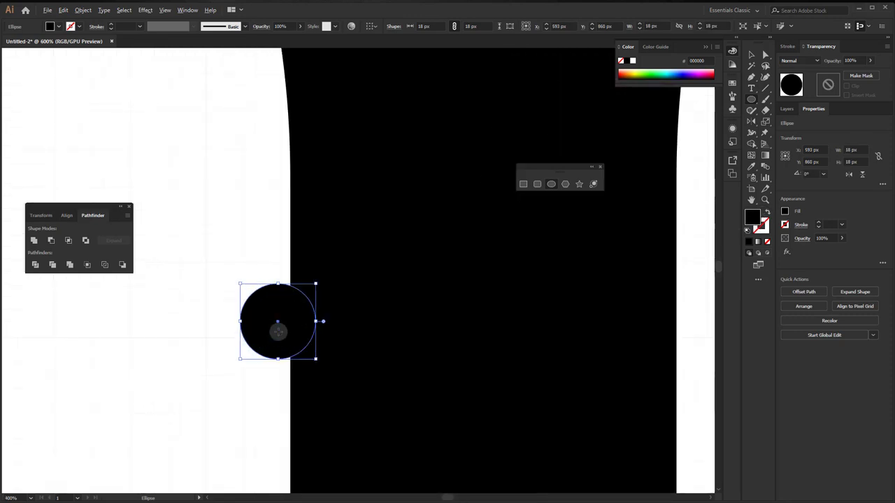
pyautogui.moveTo(278, 323); pyautogui.dragTo(289, 322)
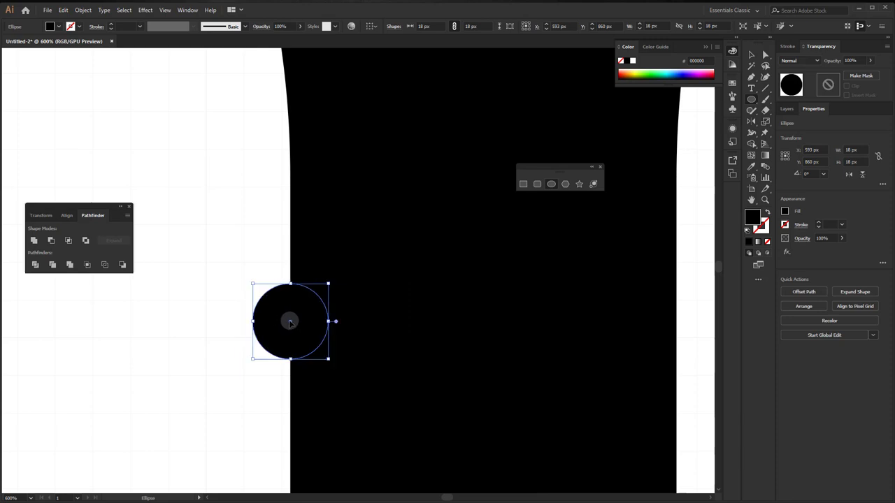
pyautogui.scroll(-4, 292, 323)
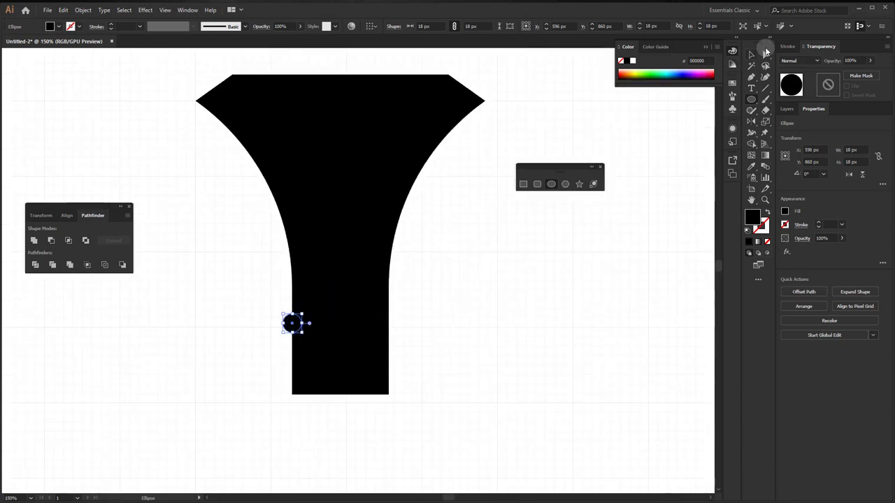
pyautogui.click(751, 54)
pyautogui.scroll(1, 297, 329)
pyautogui.scroll(2, 298, 328)
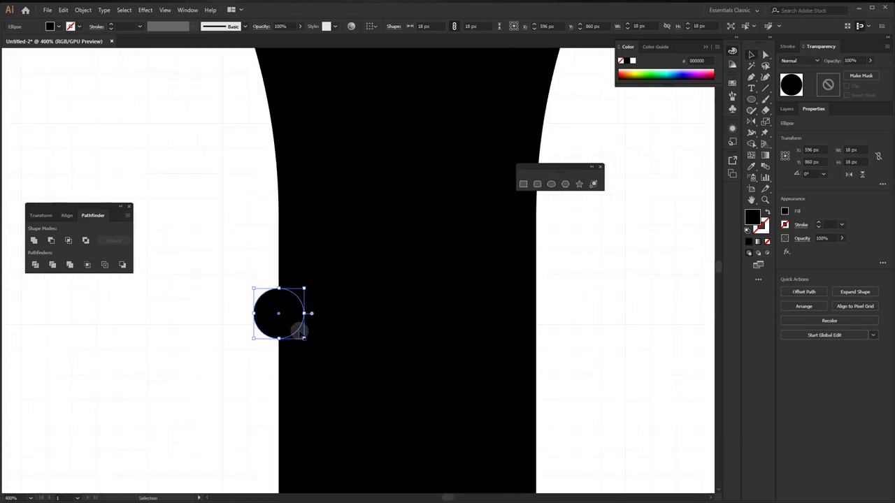
pyautogui.moveTo(297, 328); pyautogui.dragTo(331, 264)
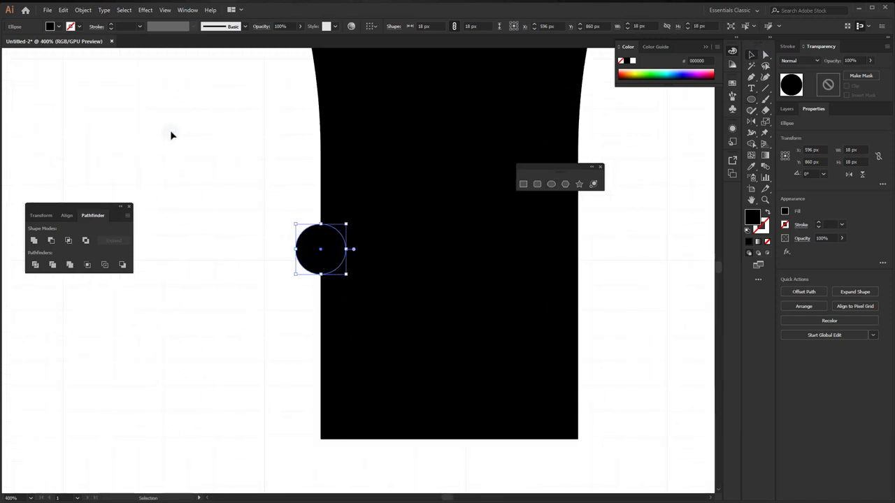
# Step: Copy the circle, paste it in front, and move the copy down the stem's left edge
pyautogui.click(63, 10)
pyautogui.click(78, 55)
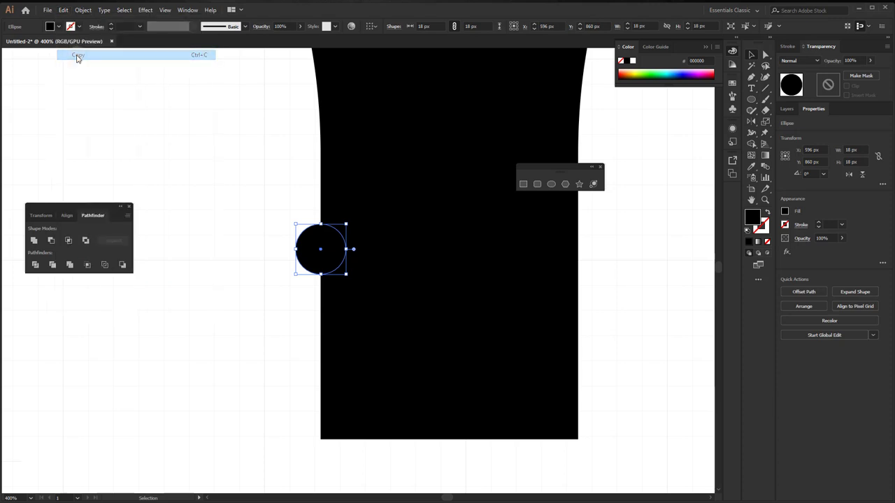
pyautogui.click(62, 9)
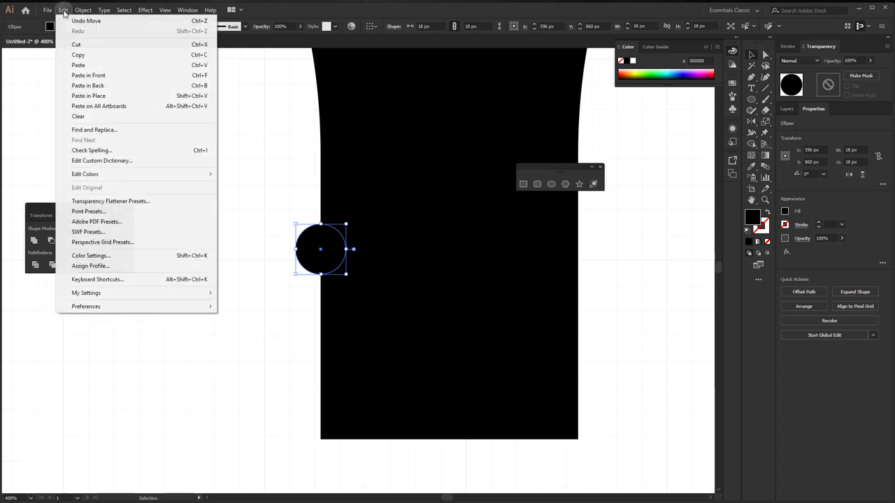
pyautogui.click(168, 76)
pyautogui.moveTo(335, 264); pyautogui.dragTo(335, 390)
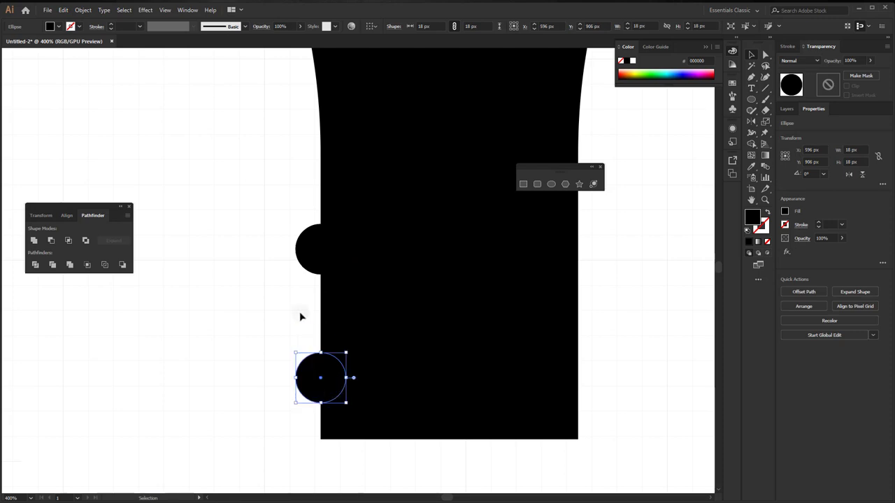
# Step: Copy the lower circle, paste it in place, and move this third circle elsewhere
pyautogui.click(63, 10)
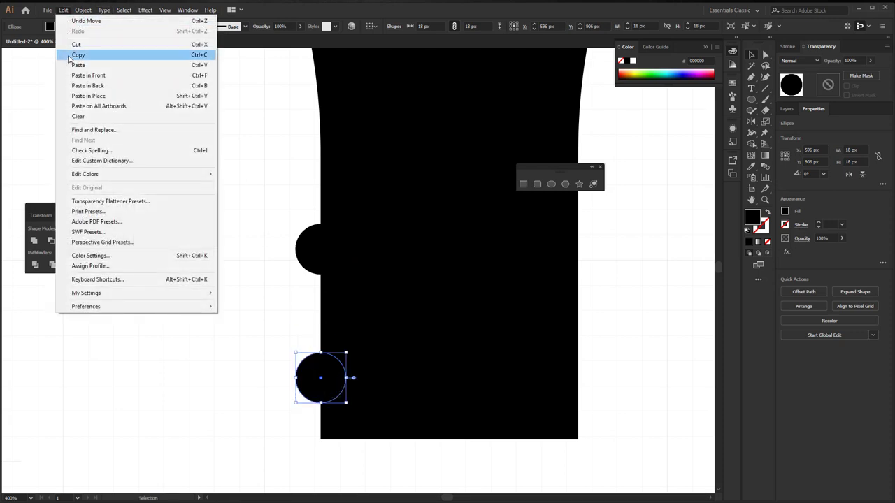
pyautogui.click(69, 56)
pyautogui.click(62, 9)
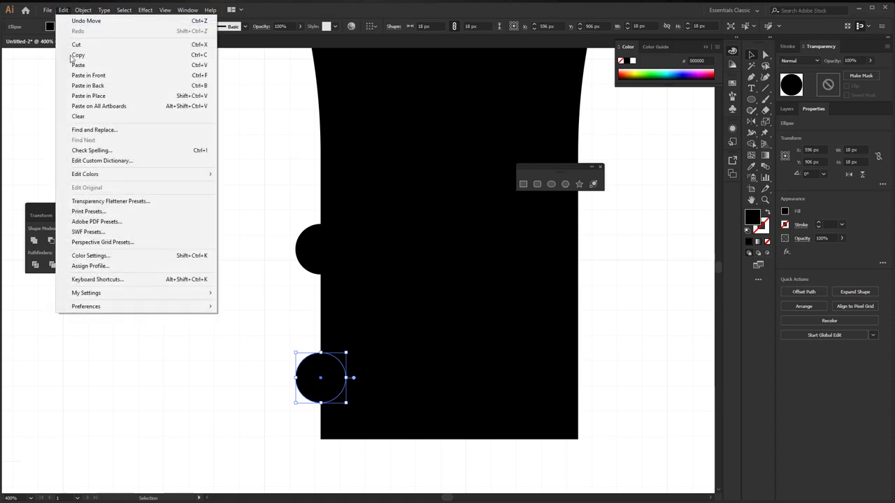
pyautogui.click(88, 96)
pyautogui.moveTo(326, 378)
pyautogui.mouseDown()
pyautogui.moveTo(323, 315)
pyautogui.moveTo(587, 309)
pyautogui.mouseUp()
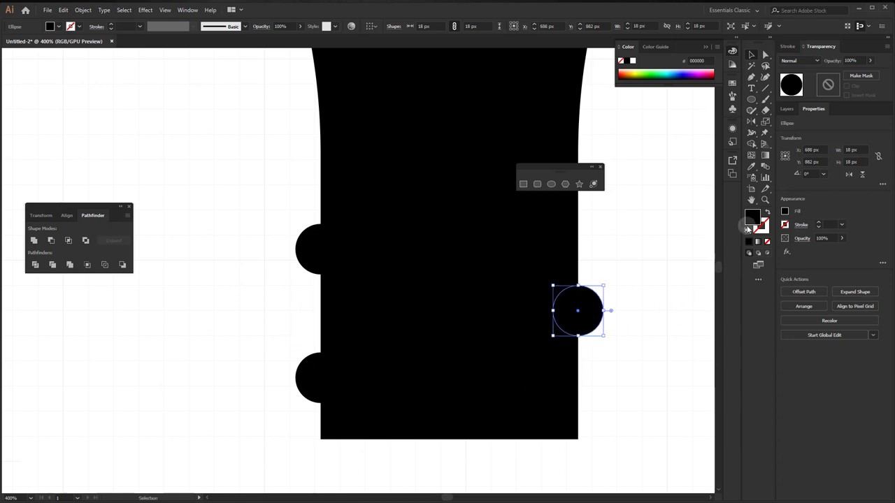
# Step: Hide the stem in the Layers panel and set the three circles' fill to None
pyautogui.click(786, 109)
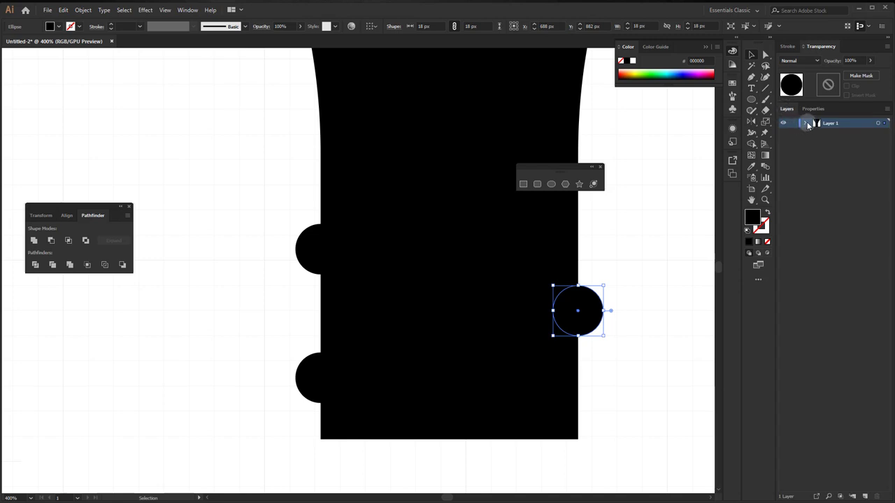
pyautogui.click(806, 123)
pyautogui.click(837, 164)
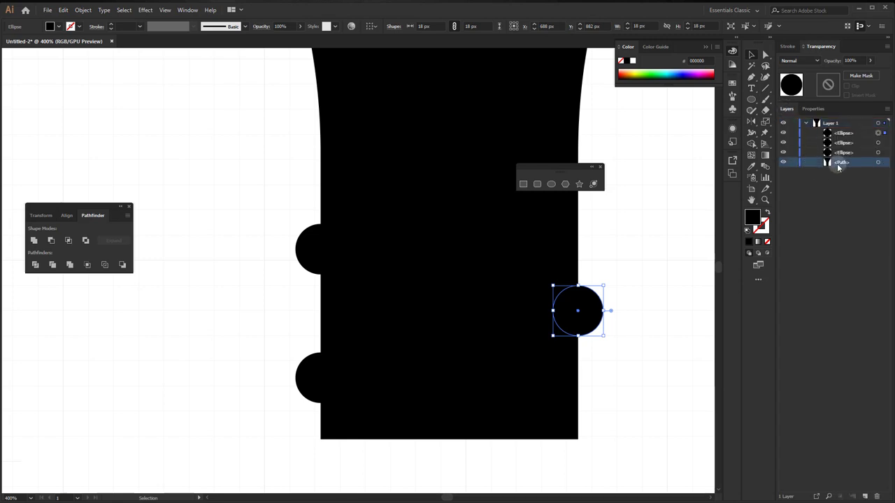
pyautogui.click(783, 162)
pyautogui.click(783, 163)
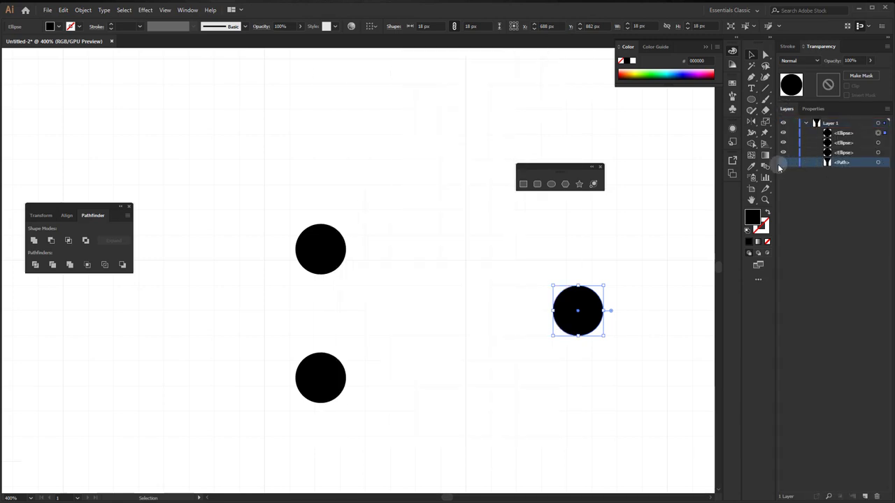
pyautogui.moveTo(647, 147); pyautogui.dragTo(240, 413)
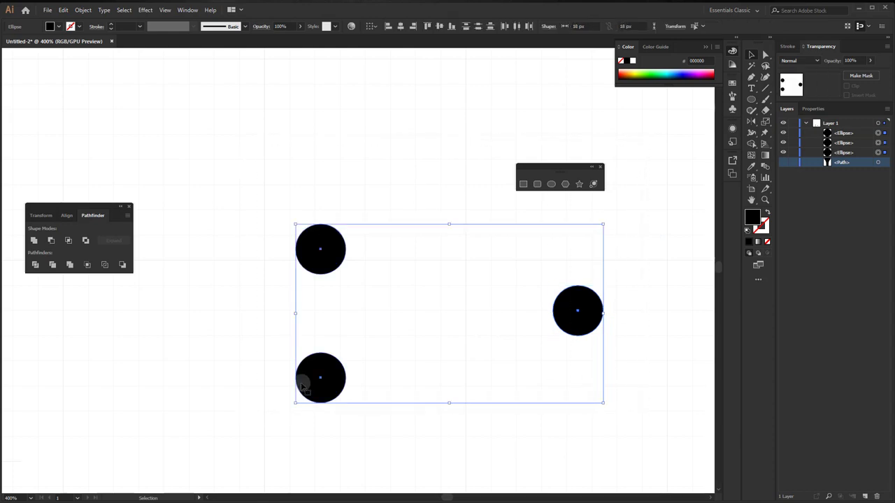
pyautogui.click(768, 242)
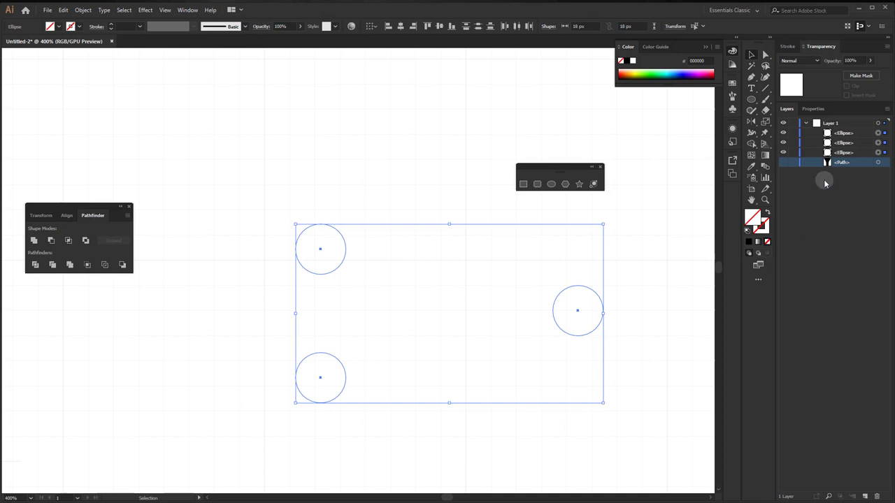
# Step: Show the stem again and cut the three circles out of it with Minus Front
pyautogui.click(783, 162)
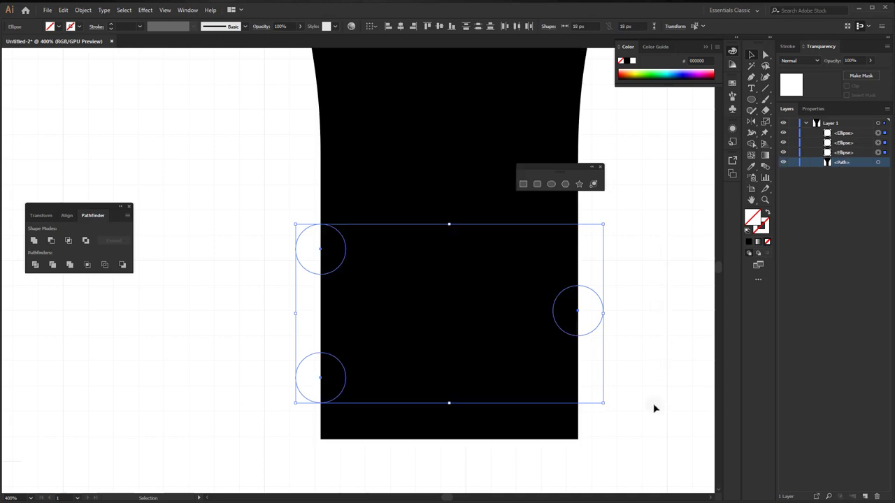
pyautogui.moveTo(655, 409); pyautogui.dragTo(228, 193)
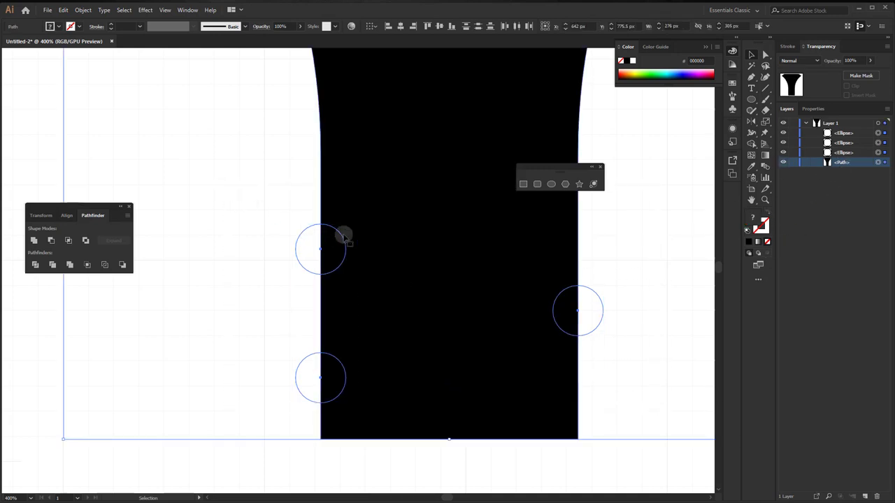
pyautogui.scroll(-1, 344, 236)
pyautogui.scroll(-4, 364, 236)
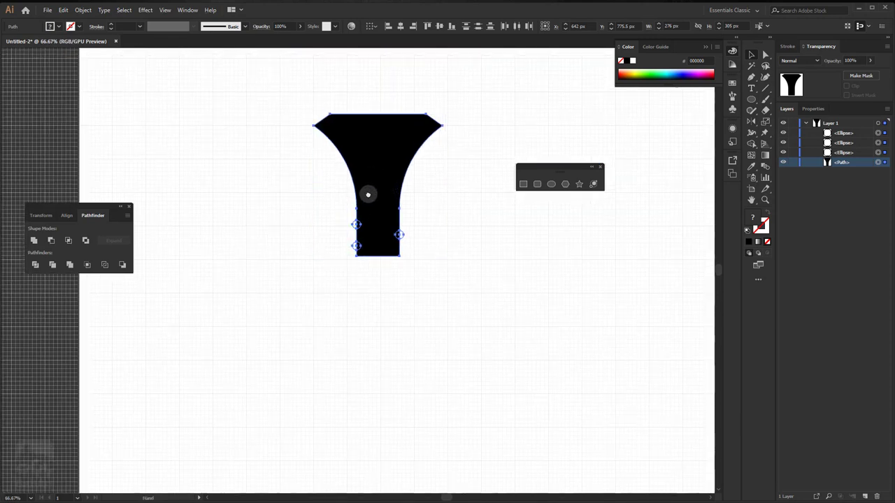
pyautogui.moveTo(367, 194); pyautogui.dragTo(348, 269)
pyautogui.click(51, 241)
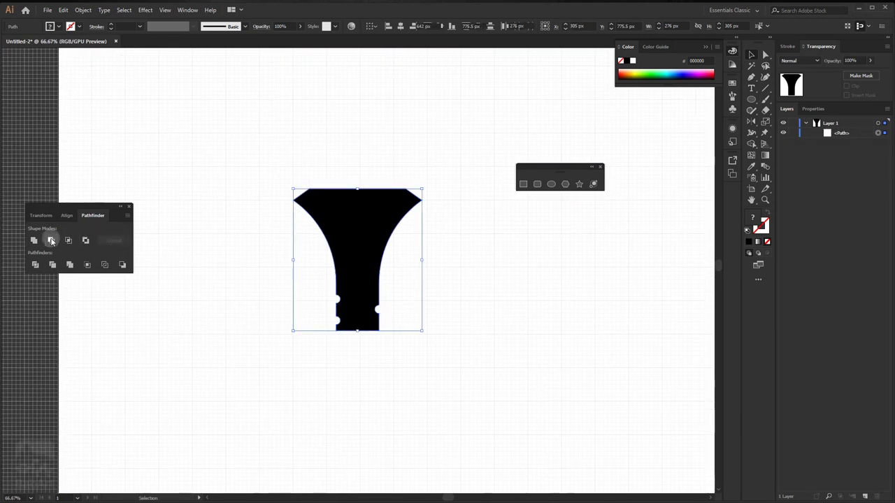
# Step: Round the corners of the upper-left notch, the lower one with an 8 px radius
pyautogui.scroll(2, 350, 308)
pyautogui.scroll(2, 333, 312)
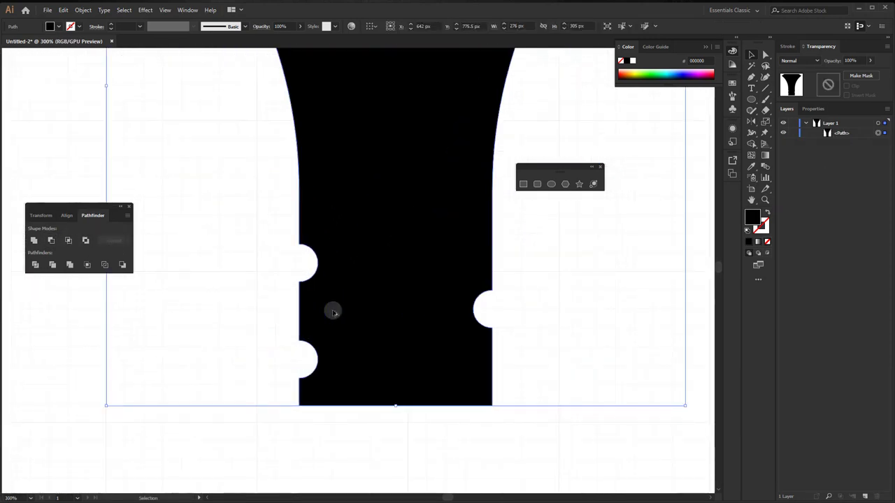
pyautogui.click(765, 55)
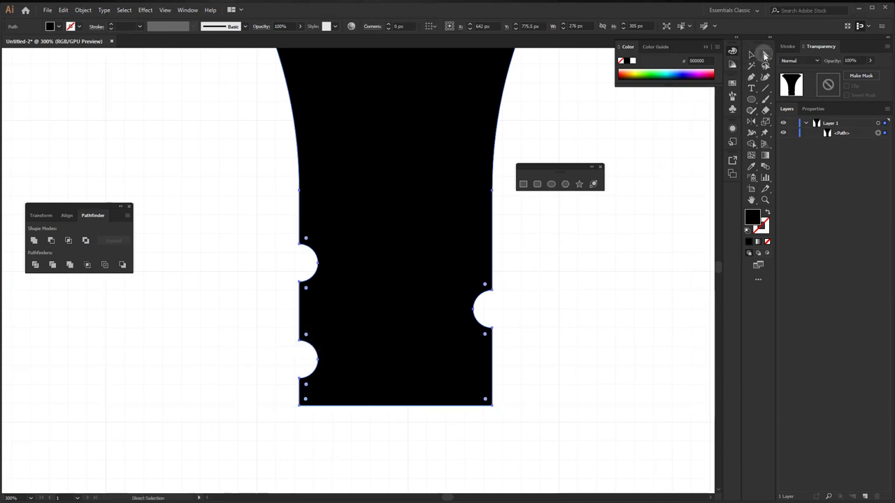
pyautogui.moveTo(305, 252); pyautogui.dragTo(308, 251)
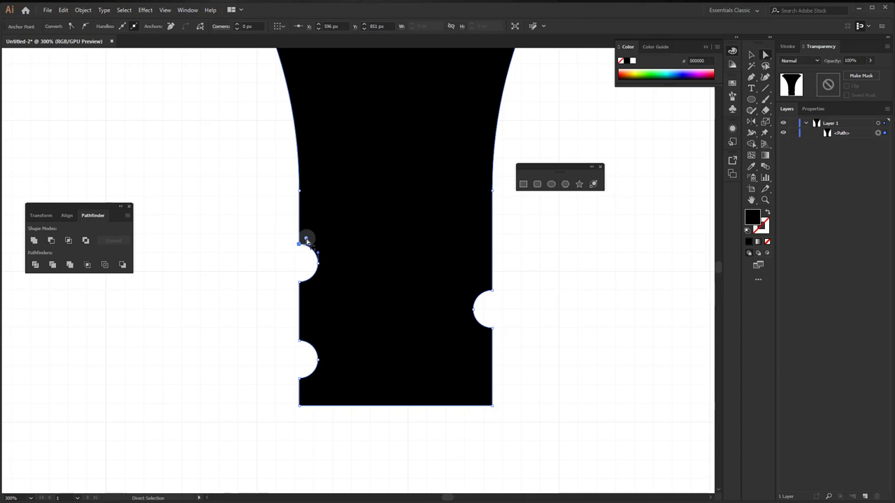
pyautogui.moveTo(309, 237); pyautogui.dragTo(317, 233)
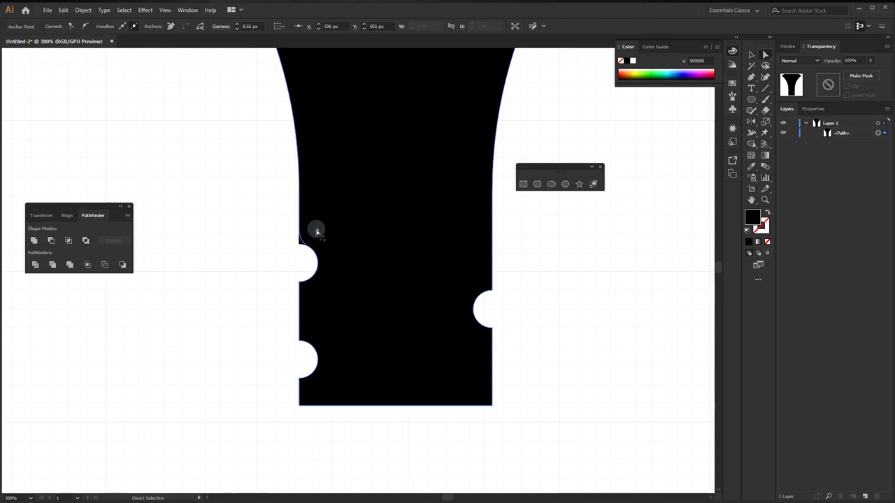
pyautogui.doubleClick(317, 233)
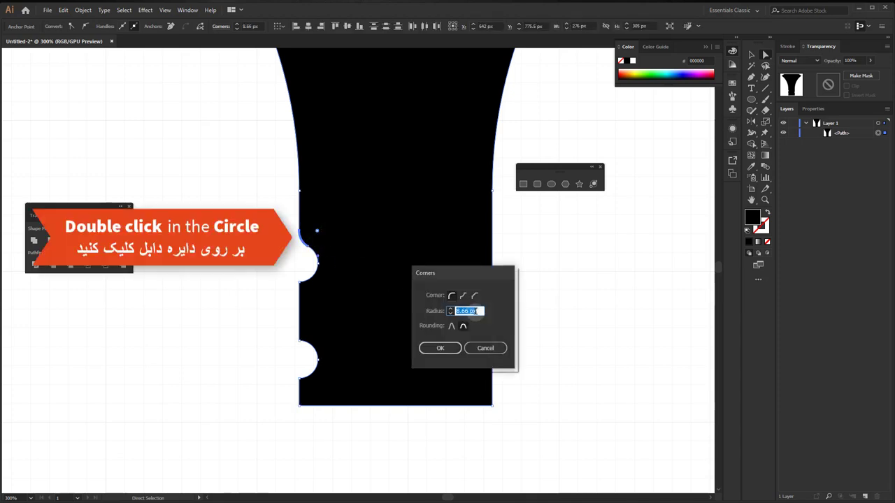
pyautogui.write('8')
pyautogui.press('Return')
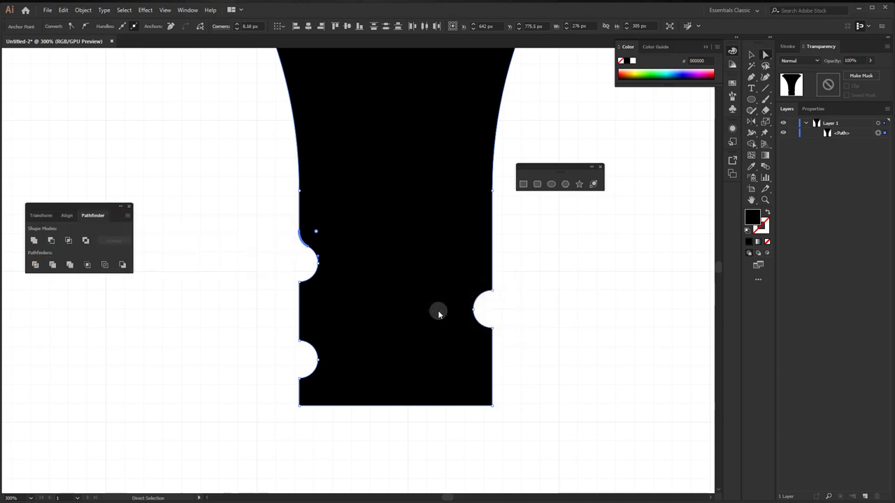
pyautogui.click(299, 284)
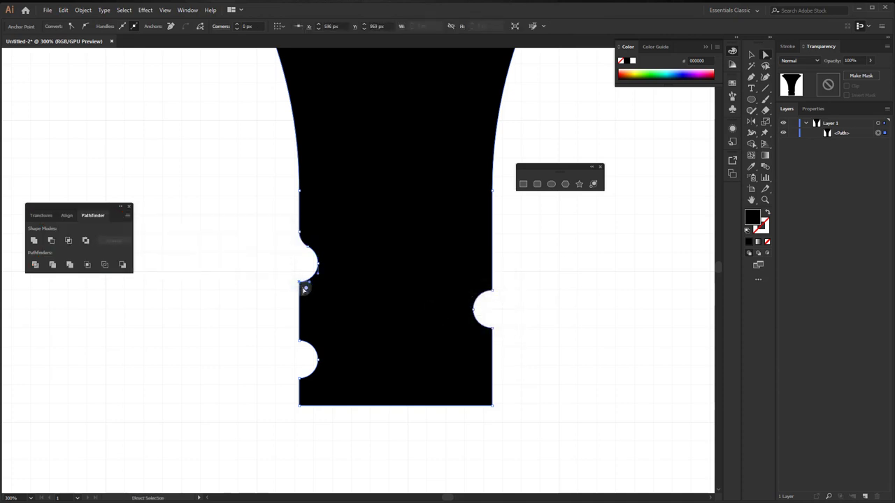
pyautogui.doubleClick(306, 289)
pyautogui.write('8')
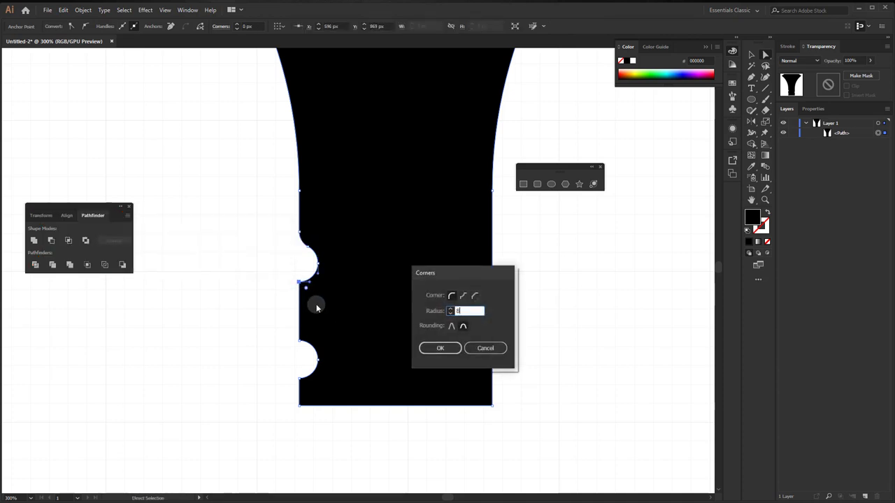
pyautogui.press('Return')
# Step: Round the corners above and below the lower-left notch with an 8 px radius
pyautogui.click(300, 340)
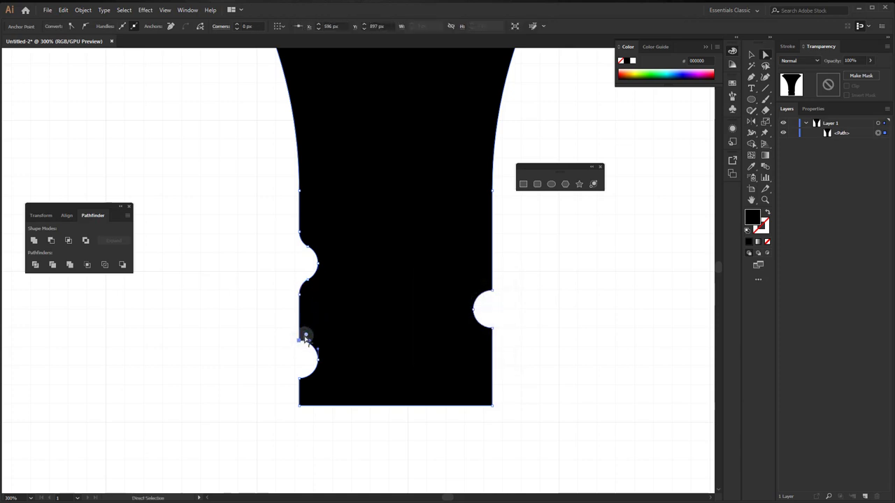
pyautogui.doubleClick(305, 336)
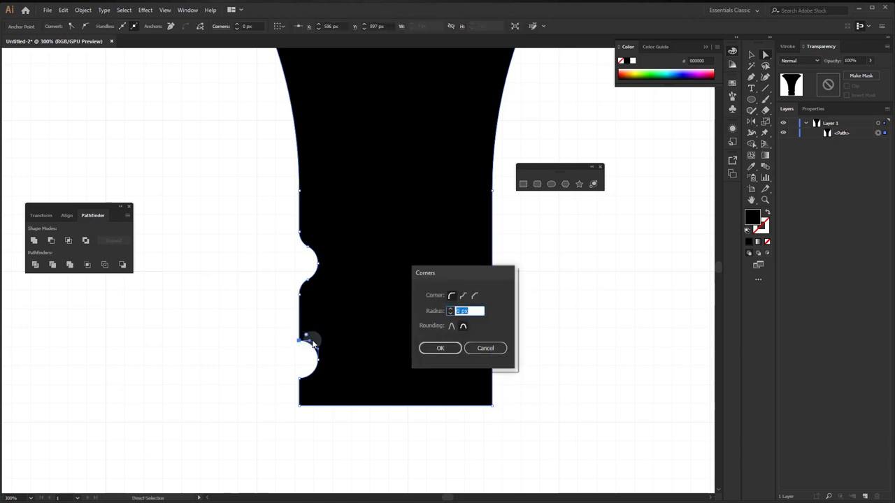
pyautogui.write('8')
pyautogui.press('Return')
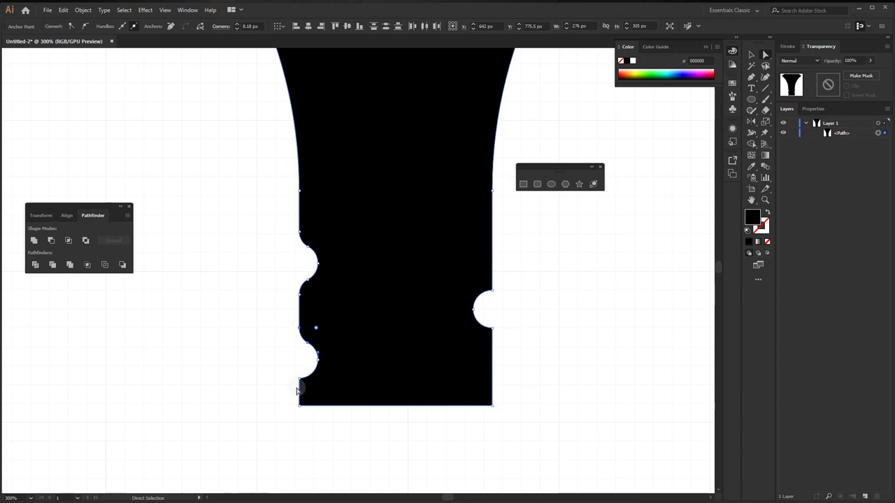
pyautogui.click(301, 381)
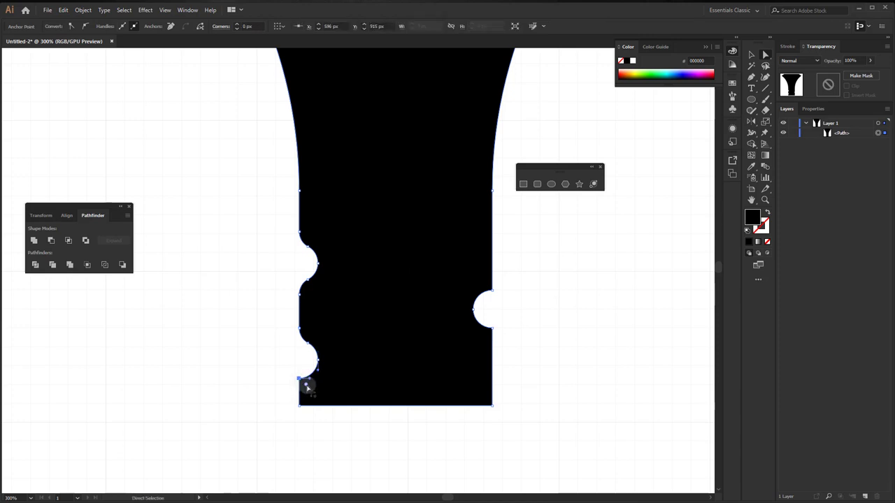
pyautogui.doubleClick(306, 385)
pyautogui.write('8')
pyautogui.press('Return')
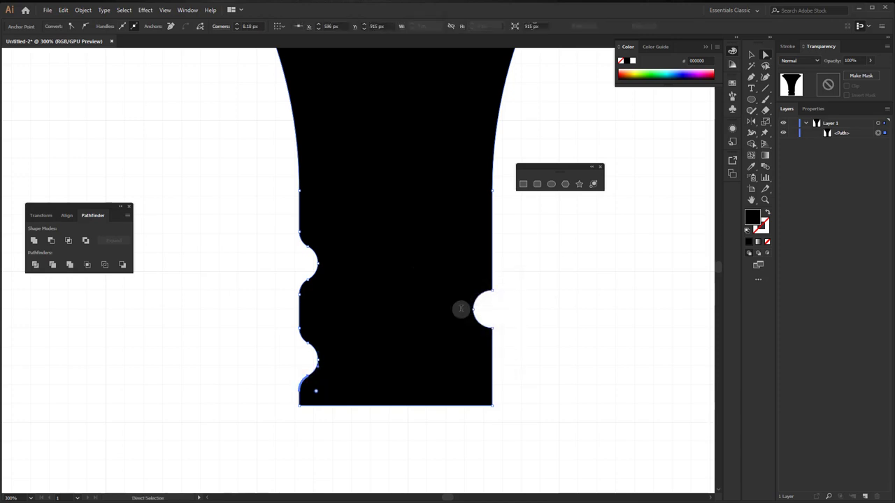
# Step: Round the corners below and above the right notch with a 20 px radius
pyautogui.click(460, 309)
pyautogui.click(491, 328)
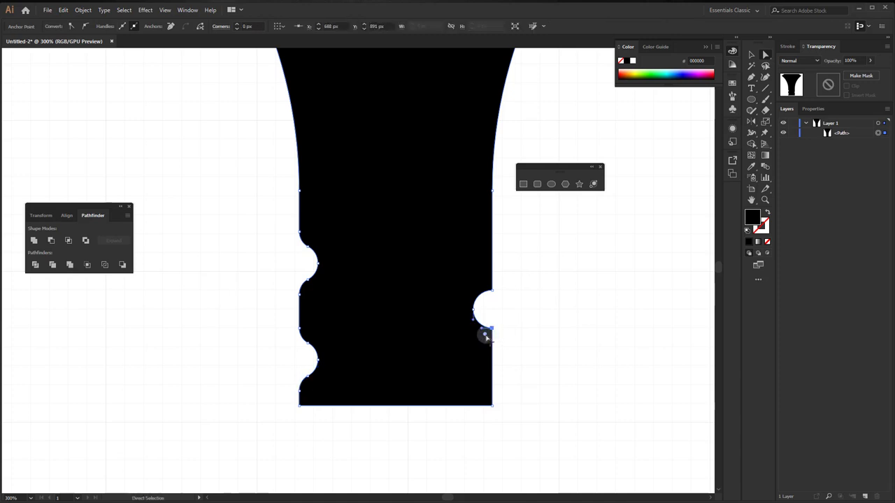
pyautogui.doubleClick(485, 336)
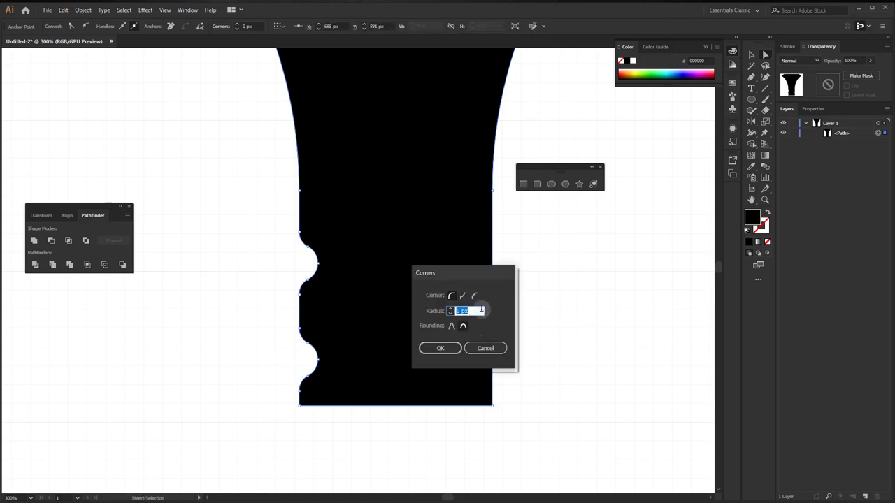
pyautogui.write('20')
pyautogui.click(440, 347)
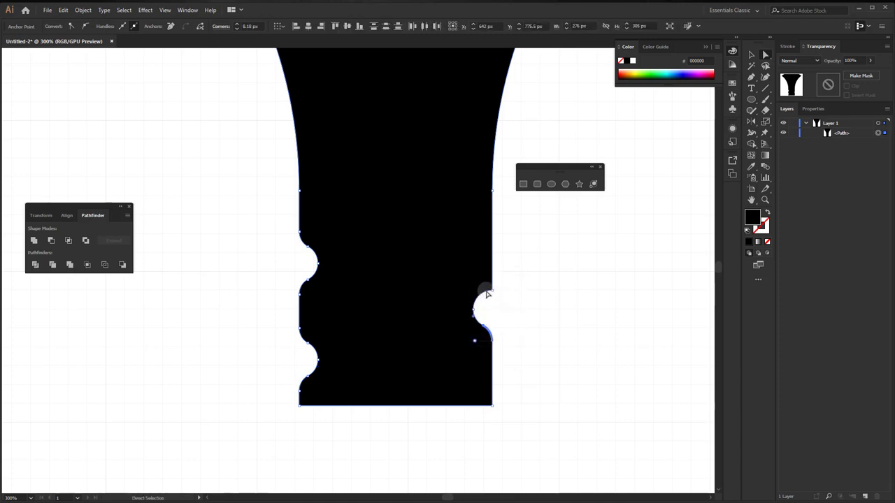
pyautogui.click(486, 288)
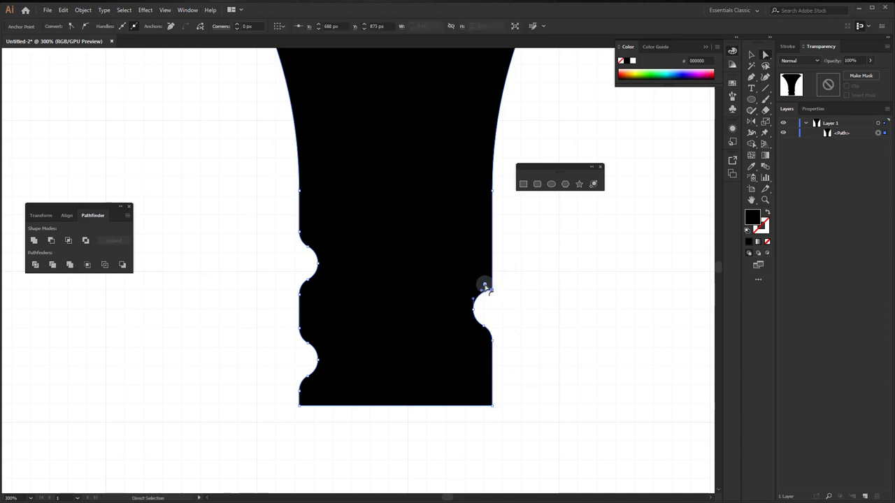
pyautogui.doubleClick(486, 287)
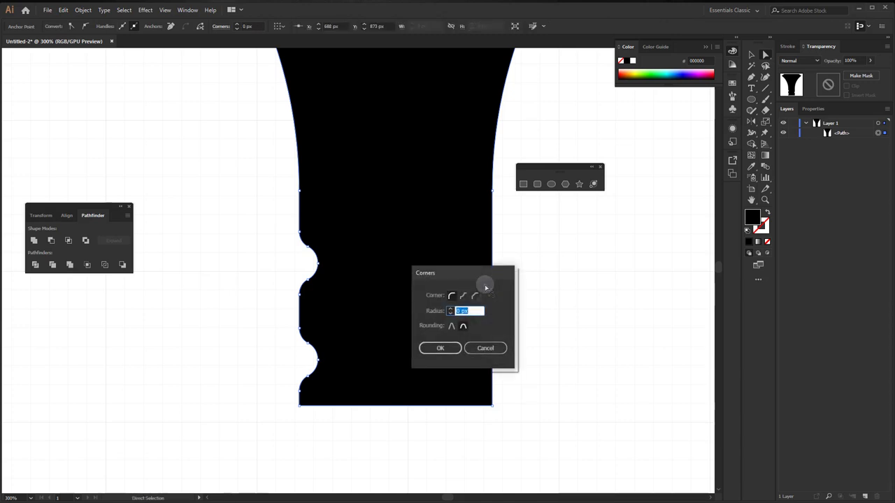
pyautogui.write('20')
pyautogui.press('Return')
# Step: Lock Layer 1 and add a new Layer 2 beneath it
pyautogui.click(536, 309)
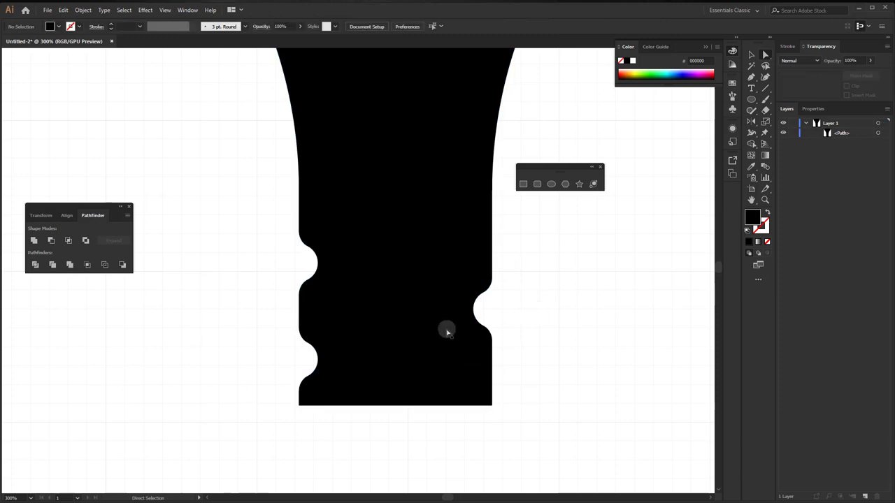
pyautogui.scroll(-4, 410, 335)
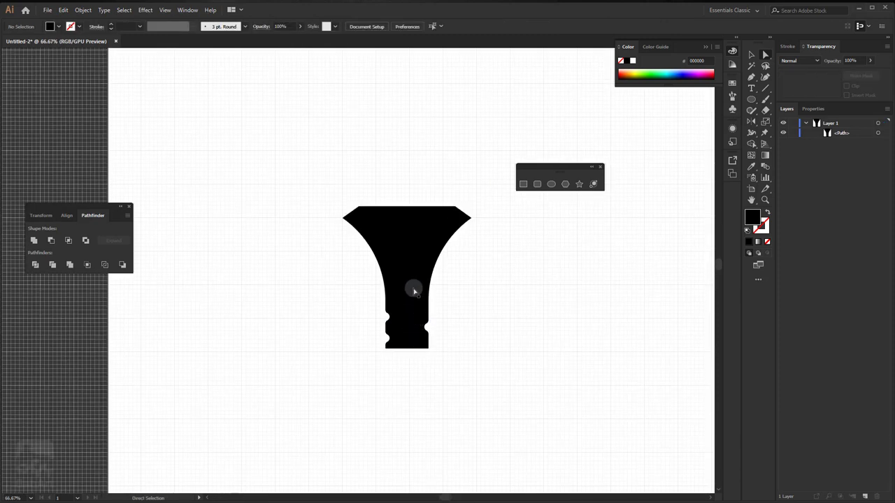
pyautogui.moveTo(411, 286); pyautogui.dragTo(392, 317)
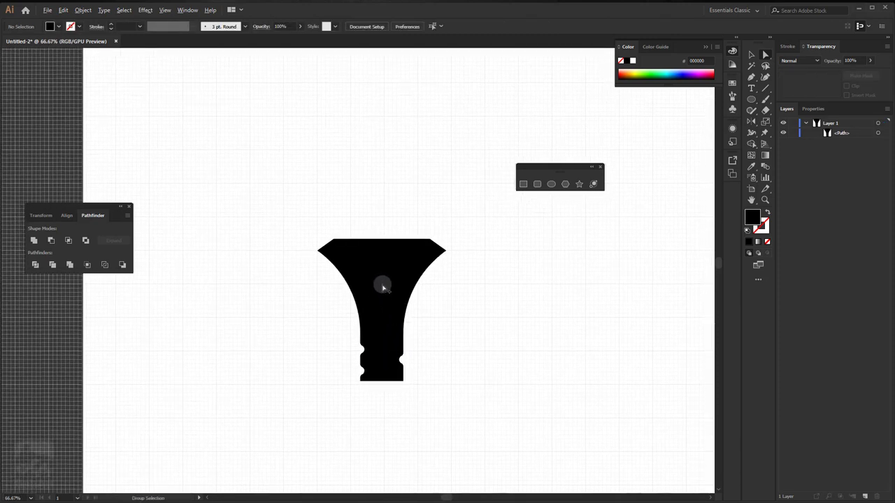
pyautogui.scroll(1, 379, 284)
pyautogui.click(806, 123)
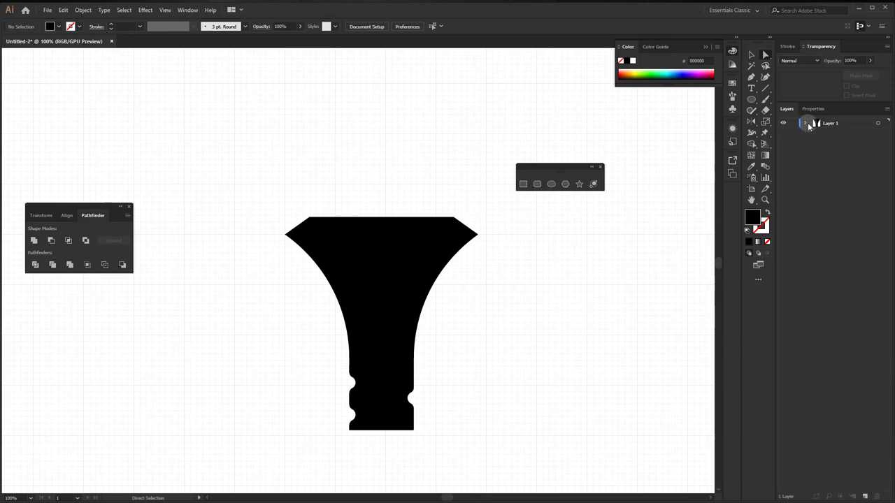
pyautogui.click(792, 123)
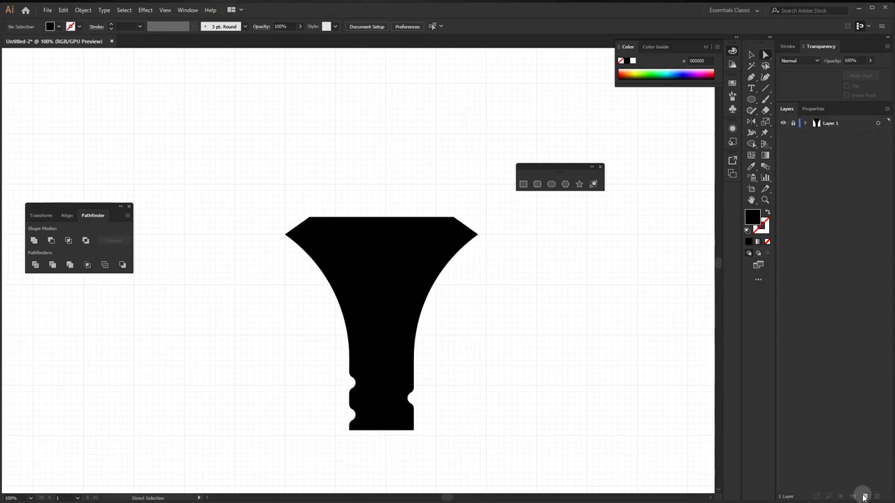
pyautogui.click(864, 496)
pyautogui.moveTo(835, 152); pyautogui.dragTo(835, 143)
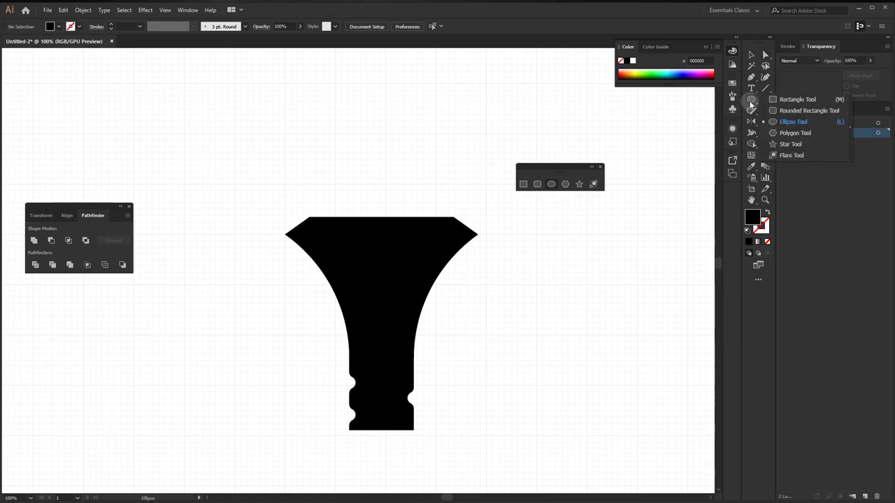
# Step: Draw a blue rectangle over the top of the stem
pyautogui.moveTo(751, 105); pyautogui.dragTo(787, 98)
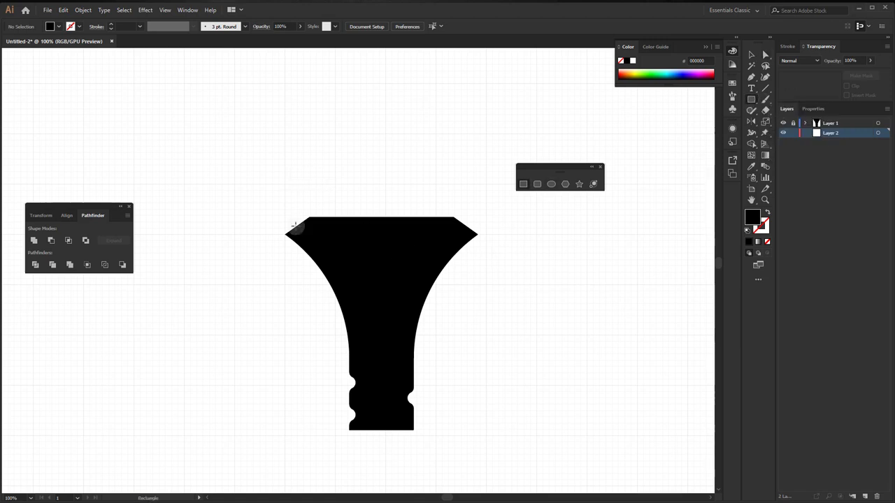
pyautogui.scroll(1, 295, 225)
pyautogui.scroll(1, 295, 226)
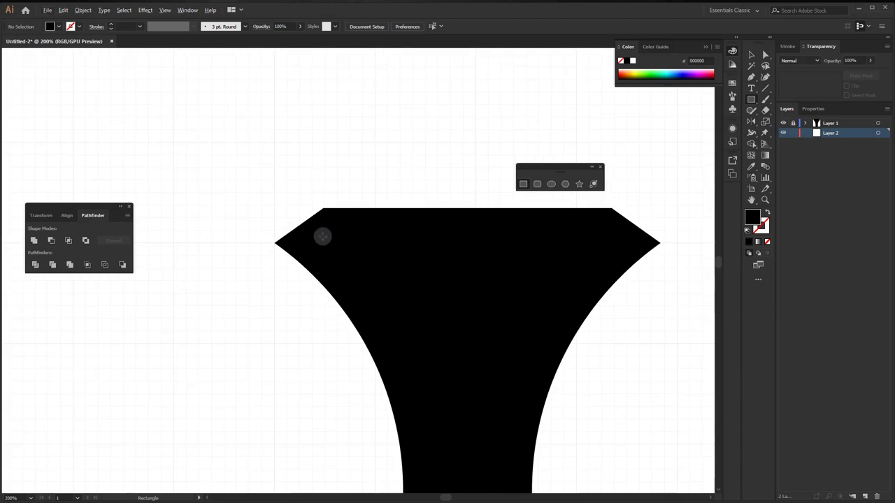
pyautogui.scroll(1, 306, 279)
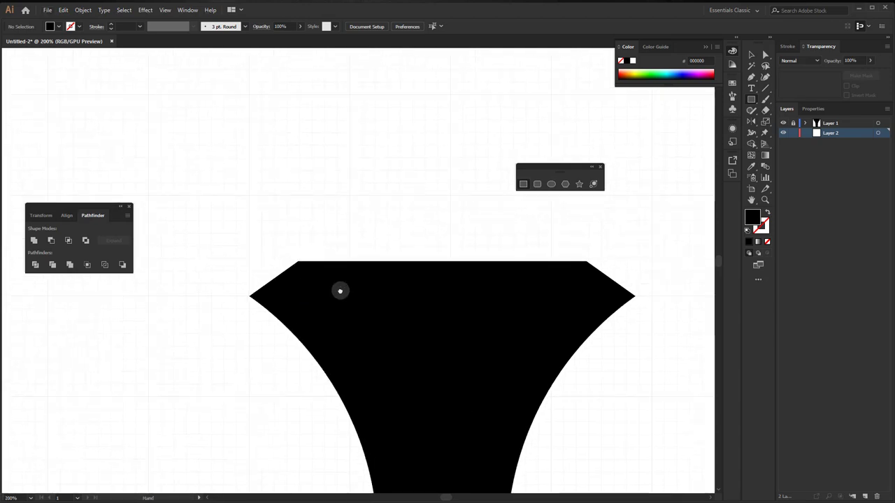
pyautogui.moveTo(340, 289); pyautogui.dragTo(275, 278)
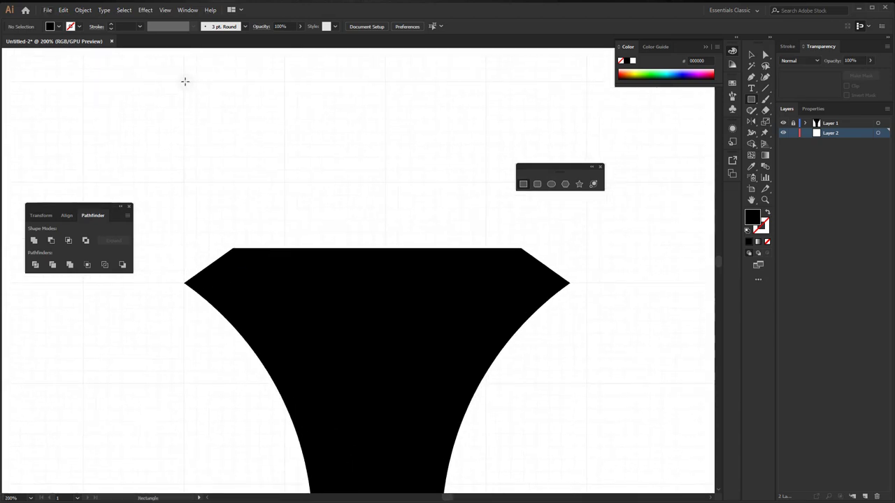
pyautogui.moveTo(183, 82); pyautogui.dragTo(570, 284)
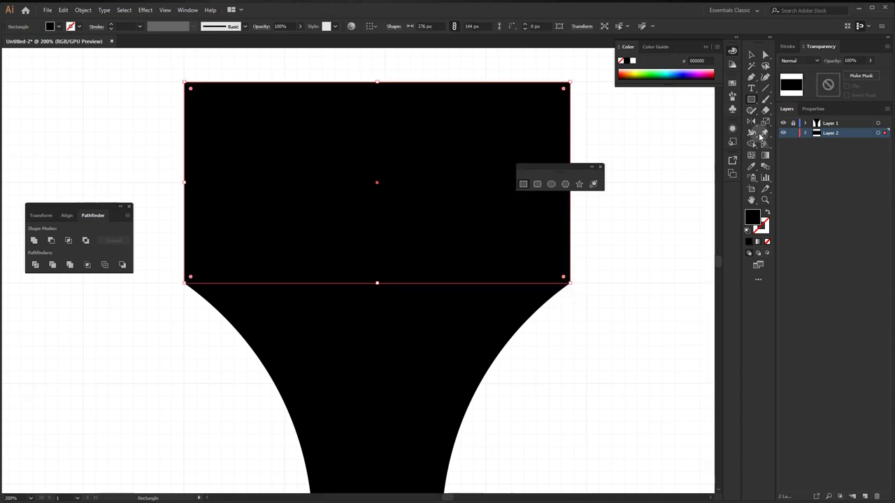
pyautogui.click(678, 73)
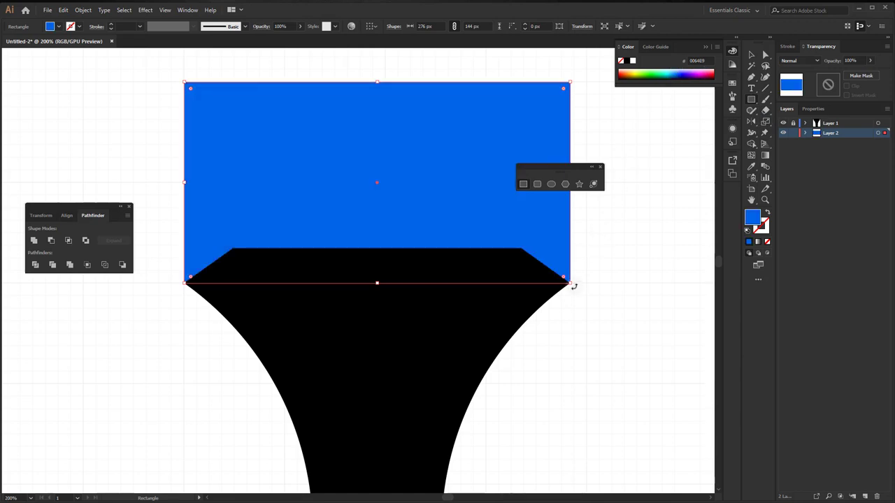
# Step: Lower the rectangle's top edge so it is 276 × 109 px
pyautogui.scroll(3, 570, 284)
pyautogui.scroll(4, 570, 284)
pyautogui.scroll(2, 570, 284)
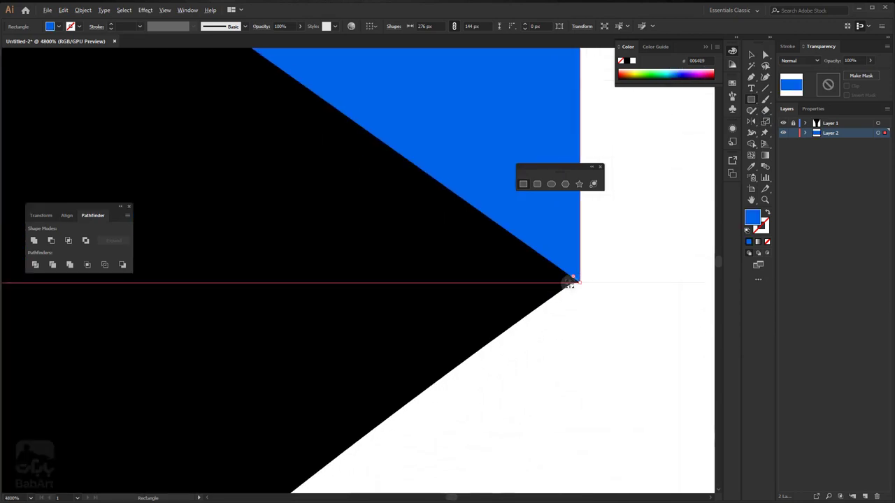
pyautogui.scroll(-7, 570, 284)
pyautogui.scroll(-3, 570, 283)
pyautogui.scroll(-2, 570, 284)
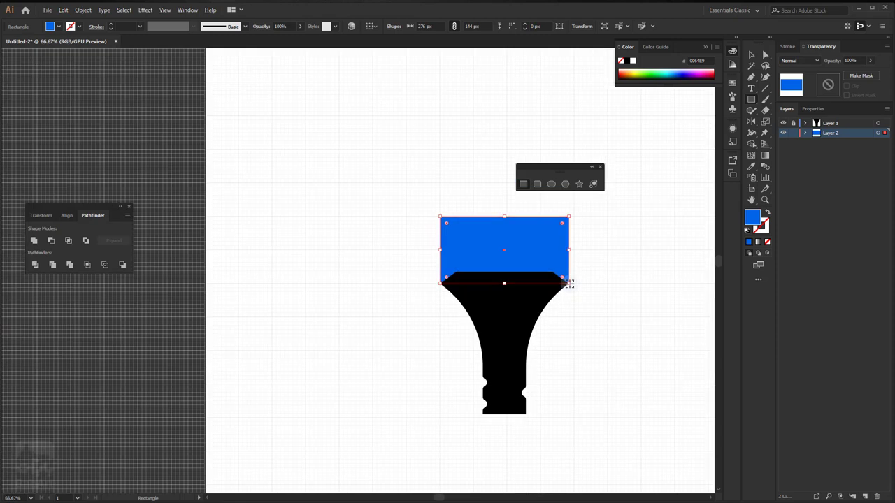
pyautogui.moveTo(517, 279); pyautogui.dragTo(446, 326)
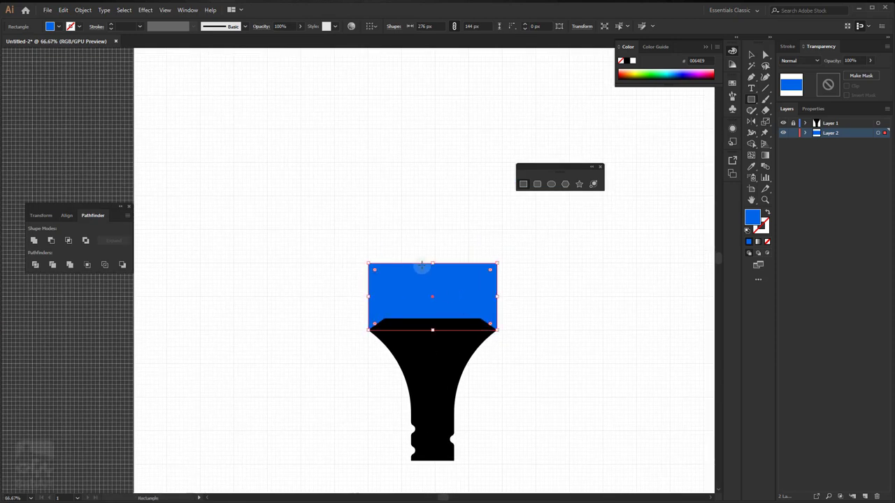
pyautogui.moveTo(433, 263); pyautogui.dragTo(433, 280)
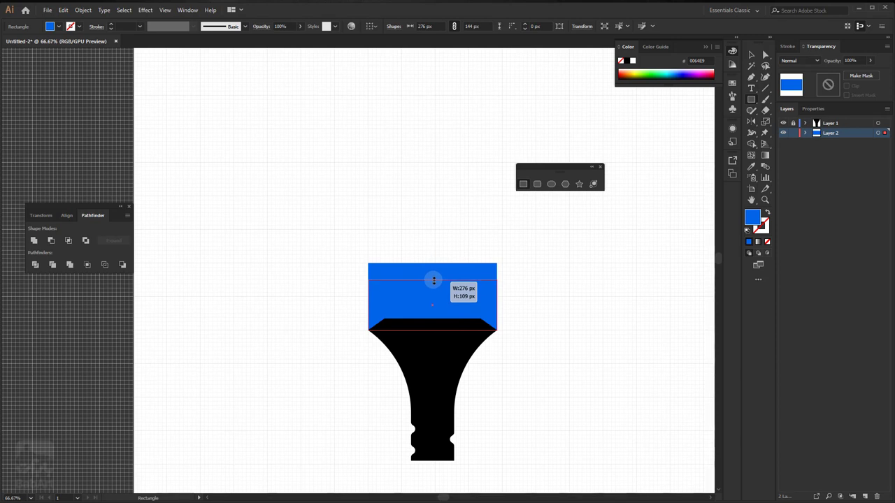
pyautogui.moveTo(433, 280); pyautogui.dragTo(433, 281)
# Step: Change the View snapping setting and move the rectangle onto the stem's top corners
pyautogui.click(165, 10)
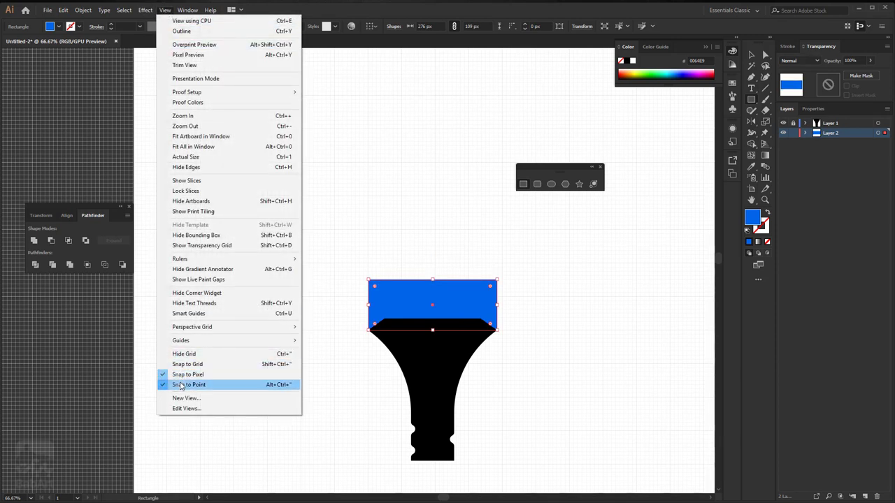
pyautogui.click(184, 366)
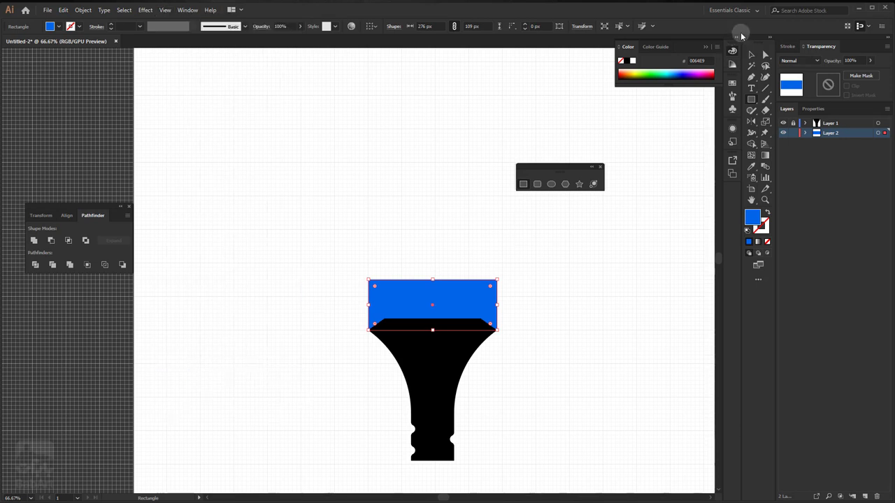
pyautogui.click(754, 53)
pyautogui.scroll(3, 400, 320)
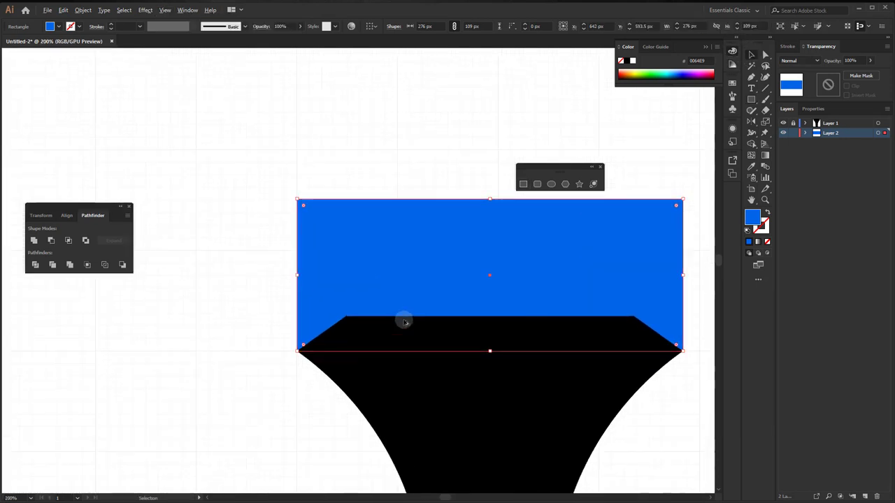
pyautogui.moveTo(404, 263); pyautogui.dragTo(406, 251)
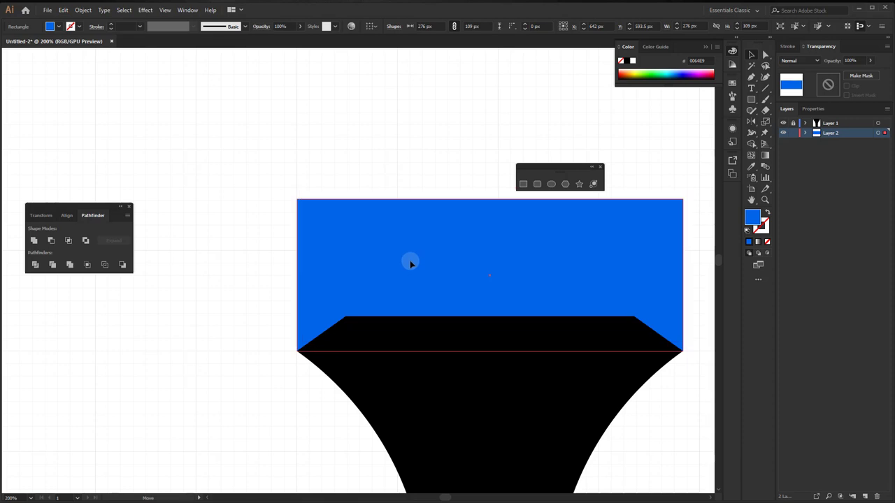
pyautogui.press('v')
pyautogui.hscroll(3, 463, 298)
pyautogui.scroll(2, 513, 345)
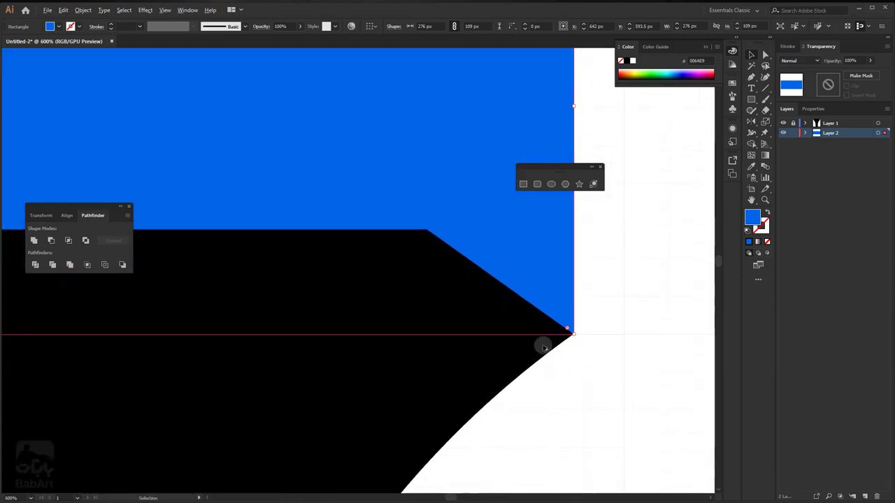
pyautogui.scroll(2, 541, 345)
pyautogui.scroll(2, 569, 343)
pyautogui.scroll(2, 572, 340)
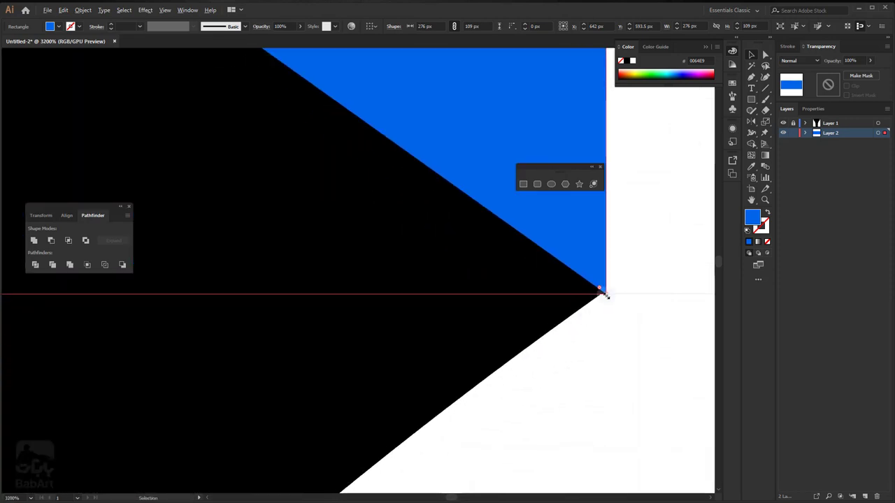
pyautogui.scroll(-7, 605, 295)
pyautogui.scroll(-3, 575, 296)
pyautogui.scroll(-1, 536, 296)
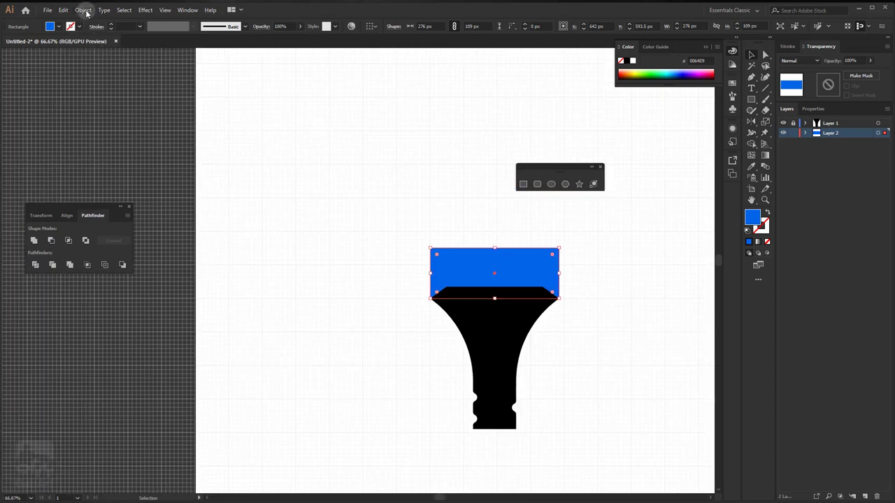
# Step: Copy the blue rectangle, paste it in front, and move the copy up away from the cap
pyautogui.click(63, 9)
pyautogui.click(76, 55)
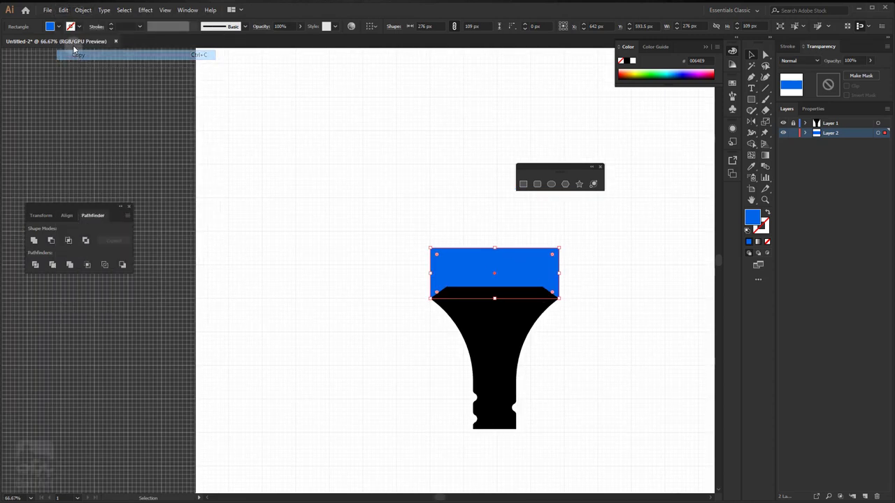
pyautogui.click(63, 10)
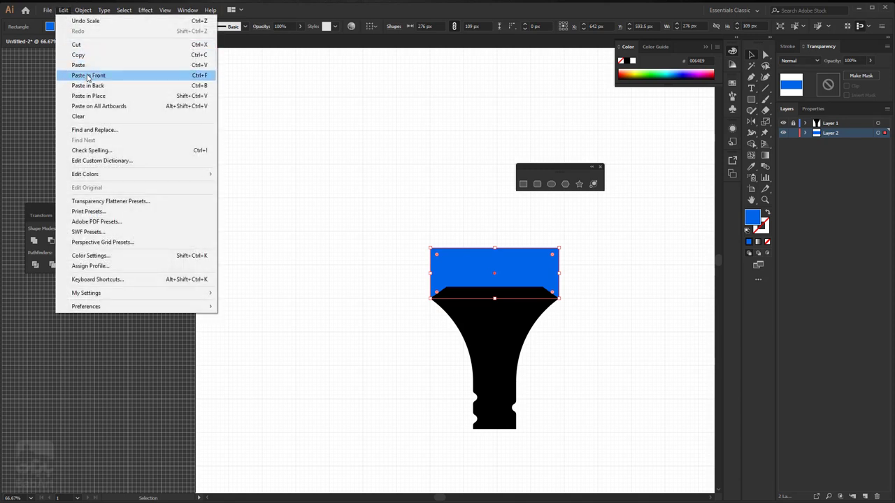
pyautogui.click(88, 75)
pyautogui.moveTo(511, 258)
pyautogui.mouseDown()
pyautogui.moveTo(349, 258)
pyautogui.moveTo(348, 216)
pyautogui.moveTo(327, 225)
pyautogui.moveTo(404, 289)
pyautogui.mouseUp()
# Step: Adjust grid snapping and resize the copied band to 25 px tall
pyautogui.scroll(4, 381, 286)
pyautogui.scroll(1, 381, 287)
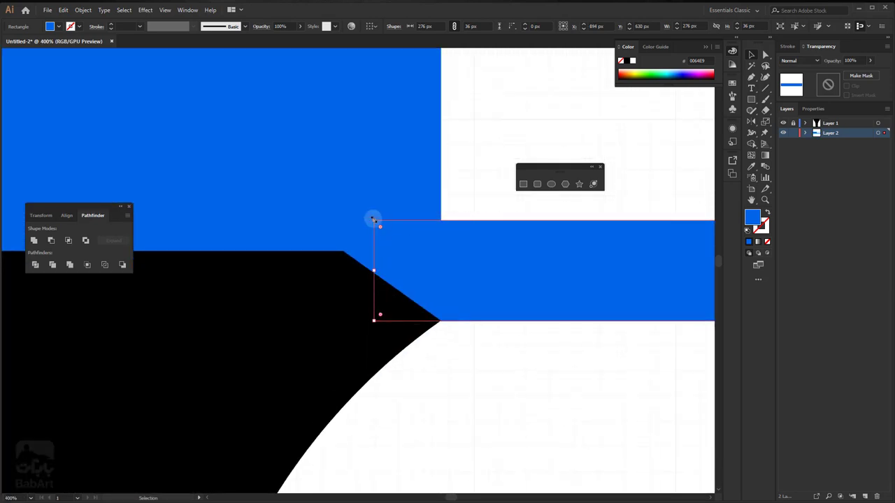
pyautogui.moveTo(374, 221); pyautogui.dragTo(368, 253)
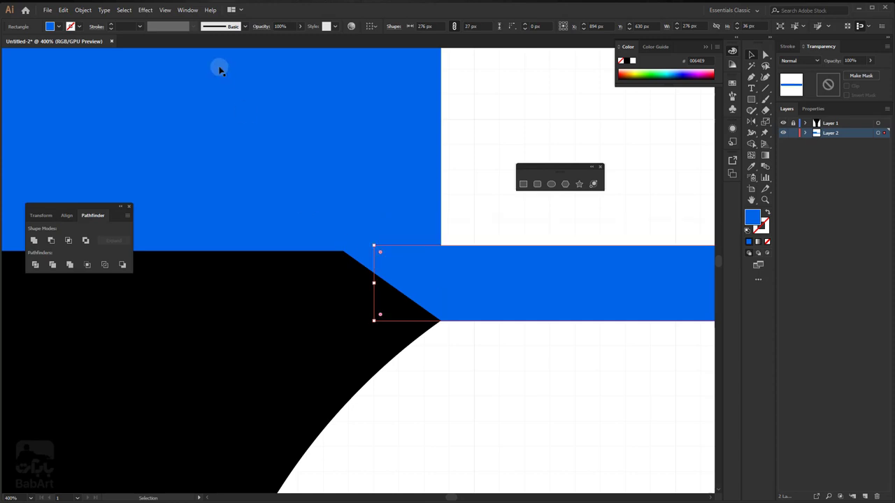
pyautogui.click(168, 11)
pyautogui.click(210, 364)
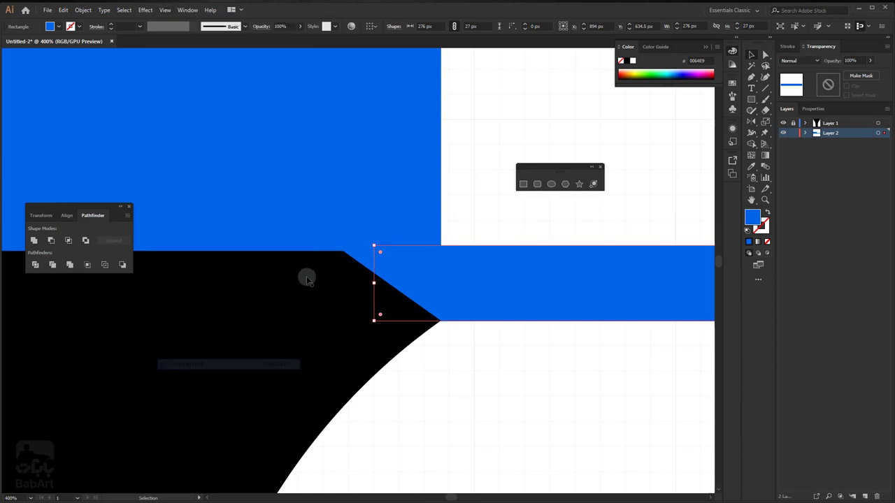
pyautogui.moveTo(375, 246); pyautogui.dragTo(344, 250)
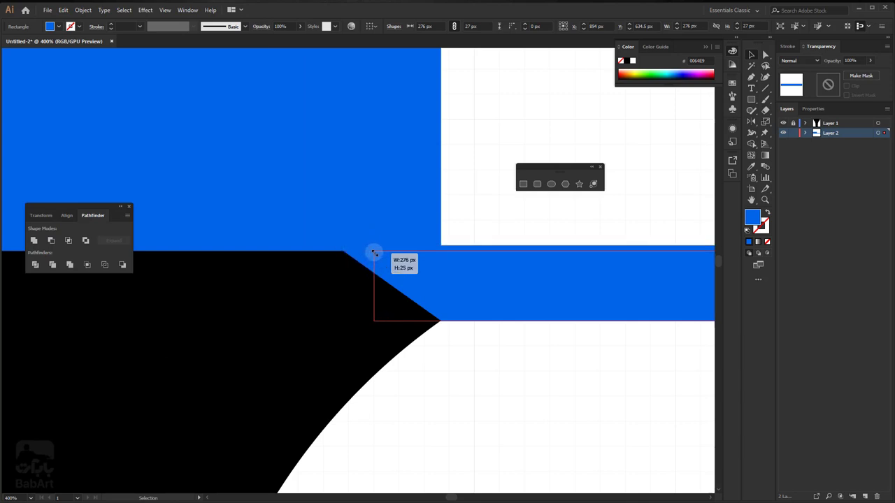
pyautogui.moveTo(344, 250); pyautogui.dragTo(376, 252)
pyautogui.scroll(-1, 417, 279)
pyautogui.scroll(-2, 416, 280)
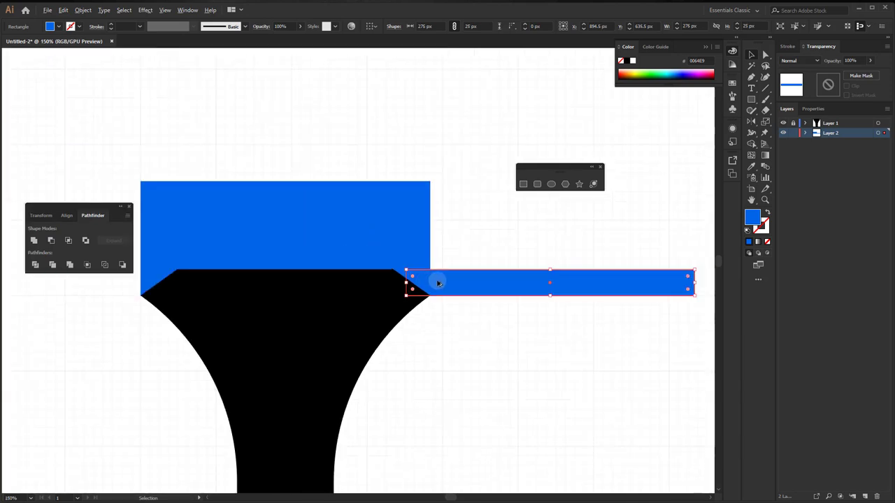
# Step: Place the 276 × 25 px band along the top edge of the blue cap
pyautogui.moveTo(579, 289)
pyautogui.mouseDown()
pyautogui.moveTo(405, 190)
pyautogui.moveTo(322, 168)
pyautogui.moveTo(310, 174)
pyautogui.mouseUp()
pyautogui.scroll(4, 150, 174)
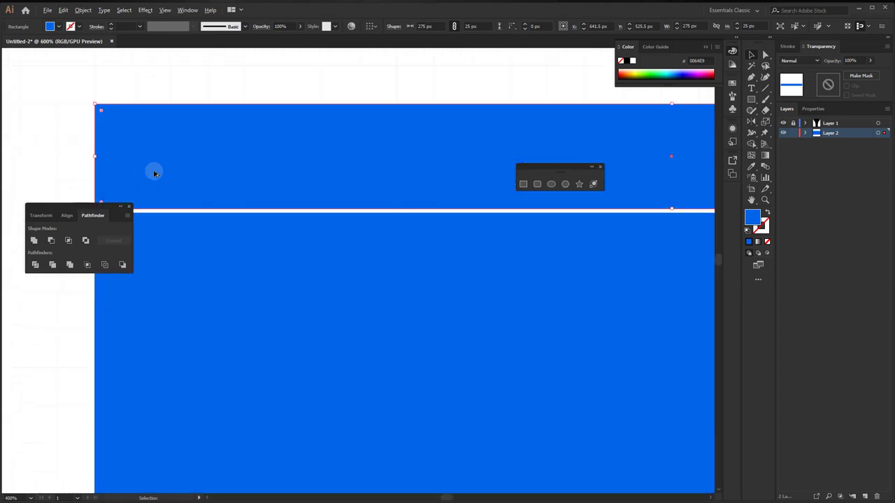
pyautogui.hscroll(-2, 271, 163)
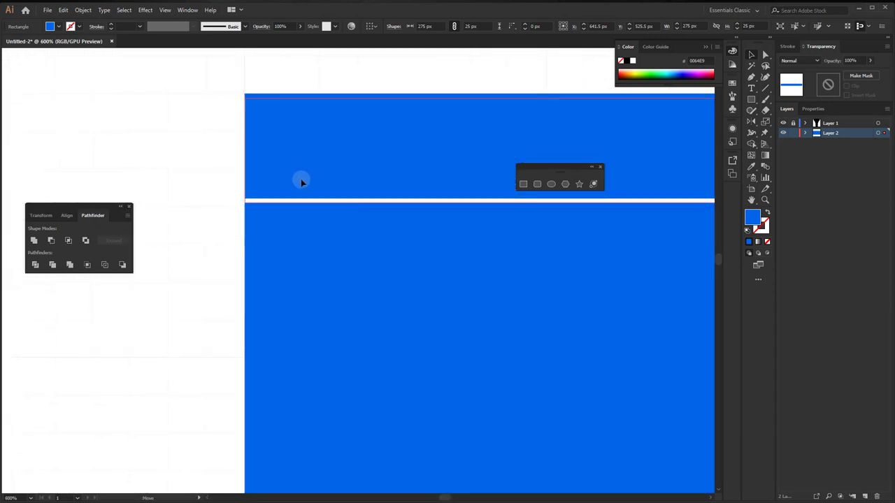
pyautogui.scroll(-4, 303, 193)
pyautogui.scroll(-2, 303, 194)
pyautogui.moveTo(435, 194)
pyautogui.mouseDown()
pyautogui.moveTo(325, 249)
pyautogui.moveTo(343, 241)
pyautogui.mouseUp()
pyautogui.scroll(4, 371, 245)
pyautogui.scroll(2, 372, 244)
pyautogui.scroll(-4, 335, 274)
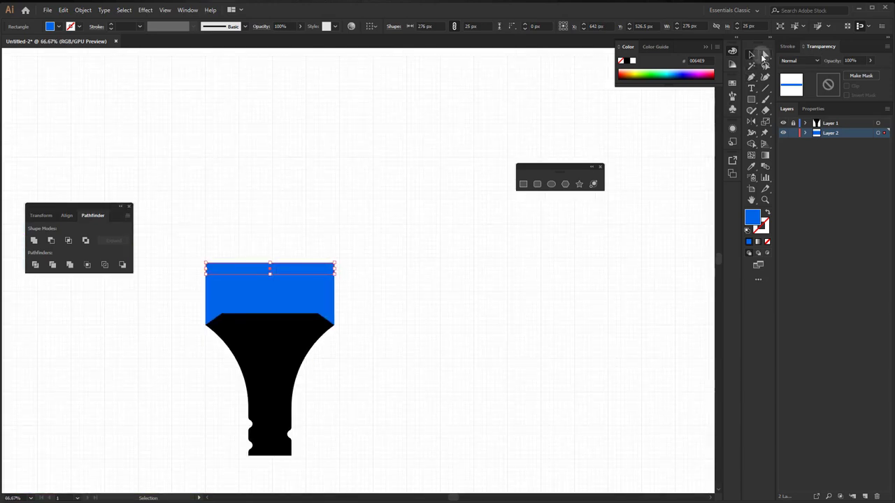
# Step: Chamfer the cap's top-left corner by moving its anchor 35 px right with a precise Move
pyautogui.click(764, 55)
pyautogui.scroll(5, 213, 260)
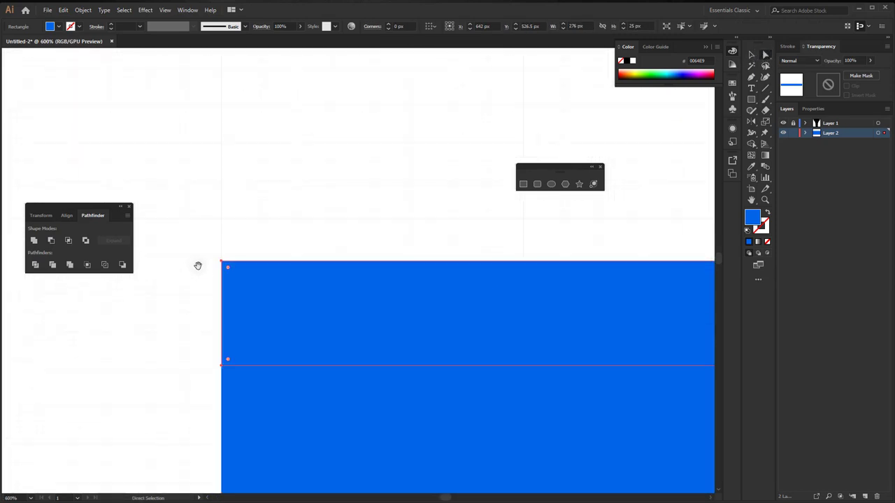
pyautogui.moveTo(198, 261); pyautogui.dragTo(258, 240)
pyautogui.click(287, 239)
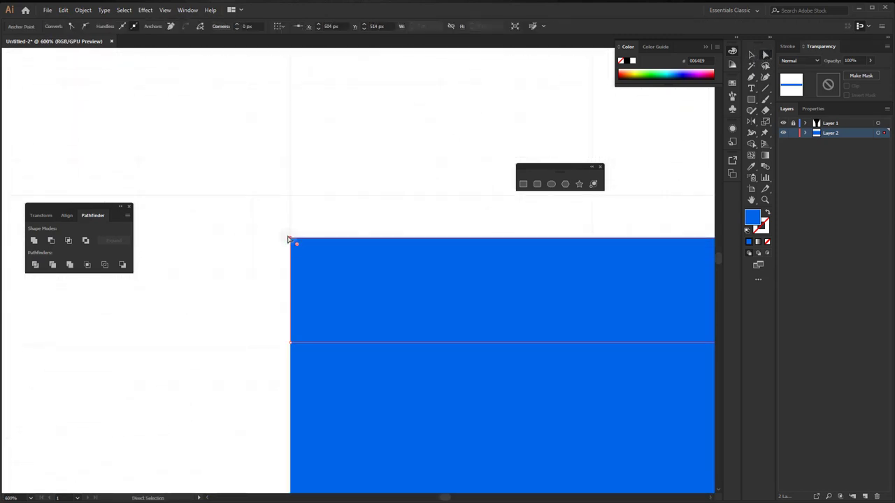
pyautogui.rightClick(291, 240)
pyautogui.moveTo(320, 372)
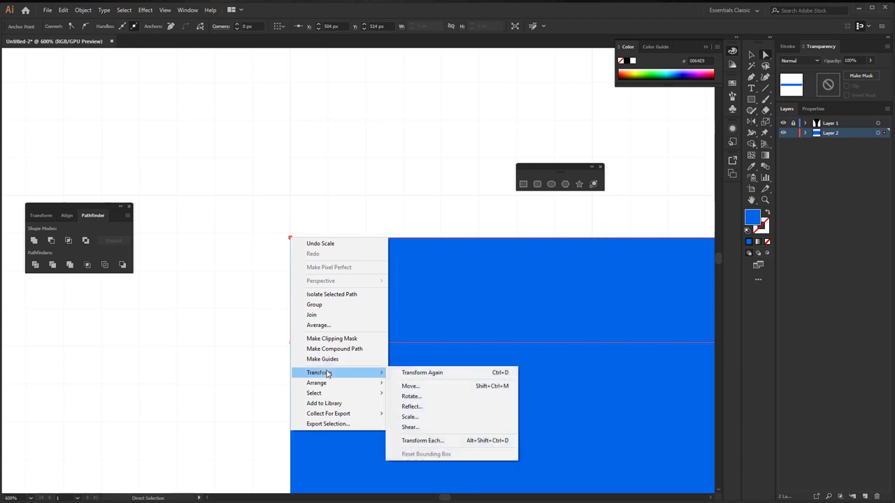
pyautogui.click(431, 387)
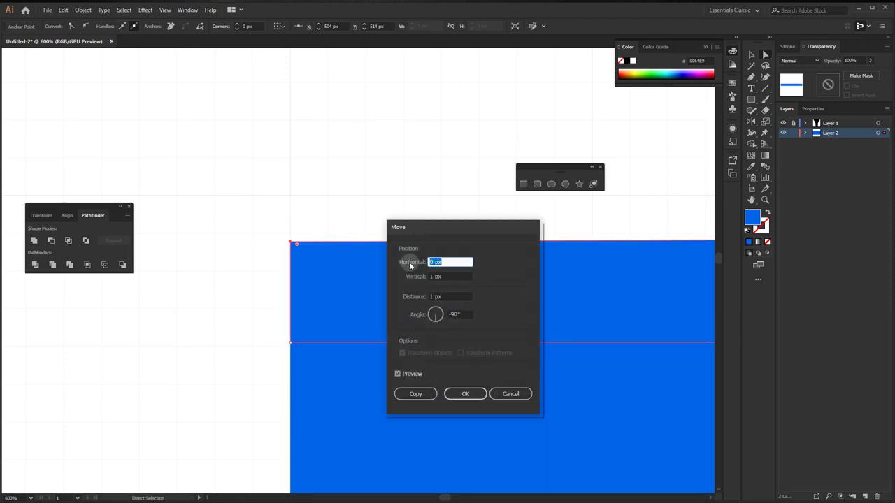
pyautogui.write('5')
pyautogui.click(435, 314)
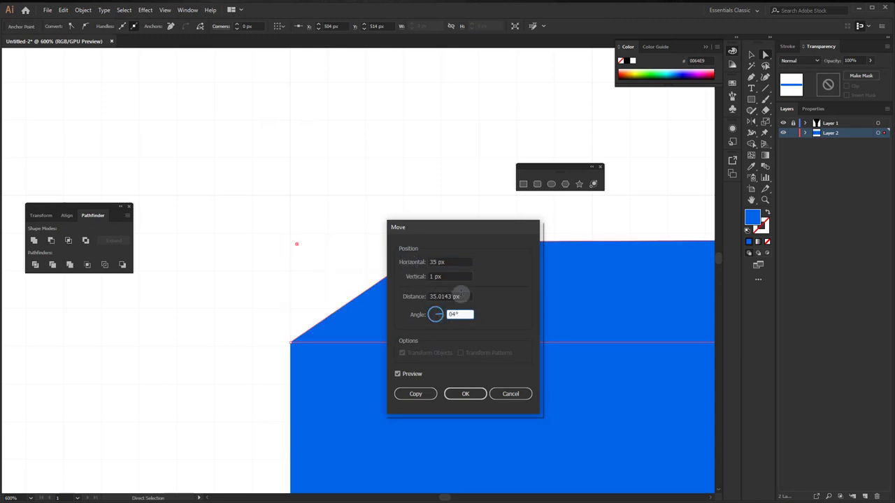
pyautogui.click(456, 277)
pyautogui.write('0')
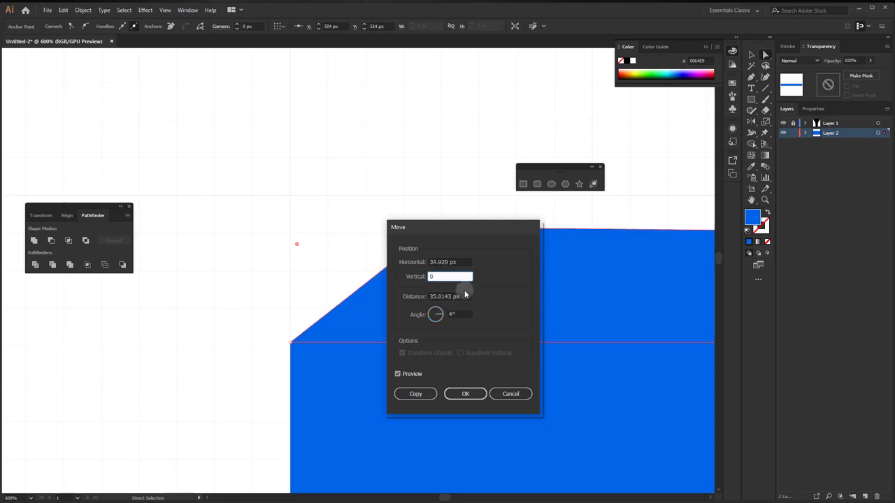
pyautogui.press('Tab')
pyautogui.click(451, 262)
pyautogui.write('35')
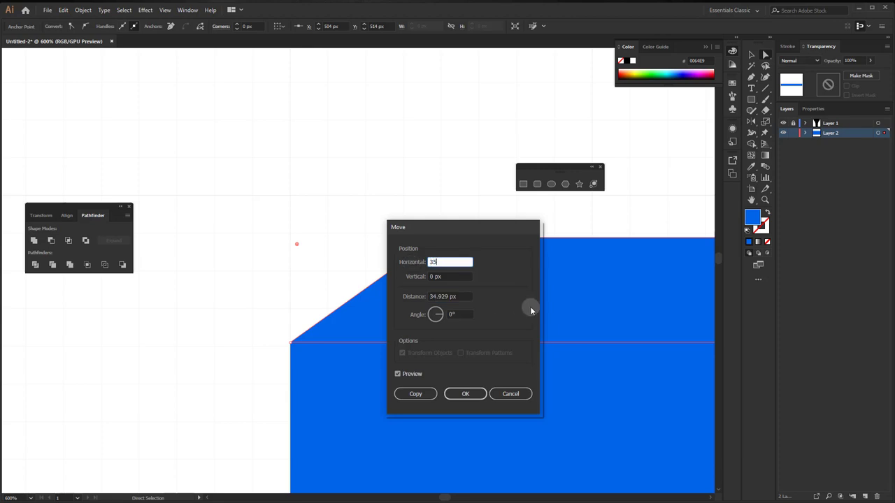
pyautogui.click(466, 296)
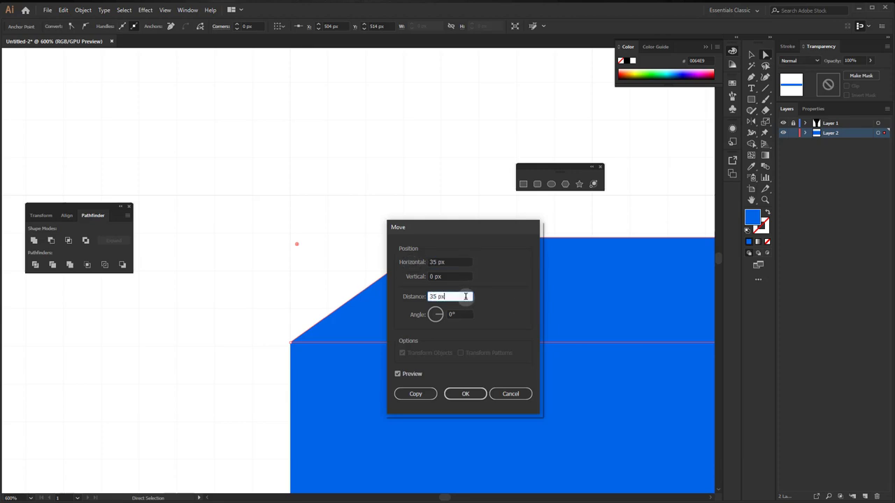
pyautogui.click(465, 393)
# Step: Chamfer the cap's top-right corner by moving its anchor 35 px left
pyautogui.scroll(-2, 432, 365)
pyautogui.scroll(-3, 431, 365)
pyautogui.moveTo(548, 368); pyautogui.dragTo(320, 364)
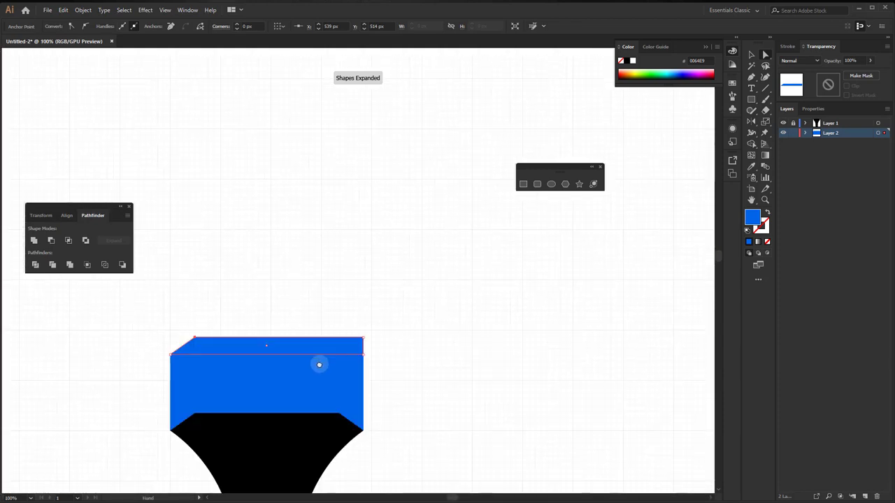
pyautogui.rightClick(363, 340)
pyautogui.moveTo(393, 473)
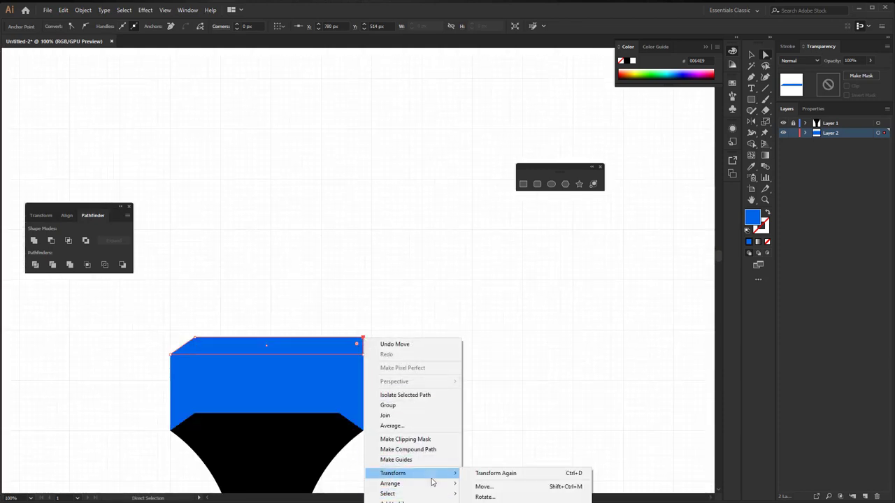
pyautogui.click(500, 487)
pyautogui.write('-')
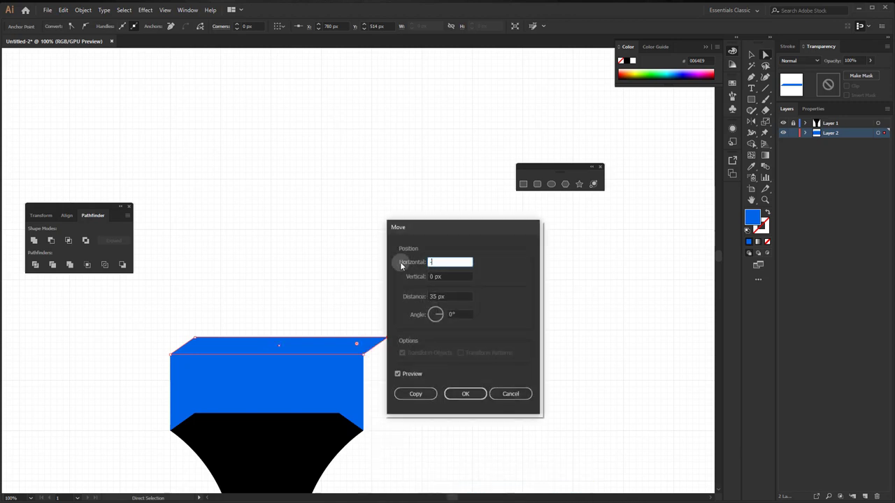
pyautogui.write('35')
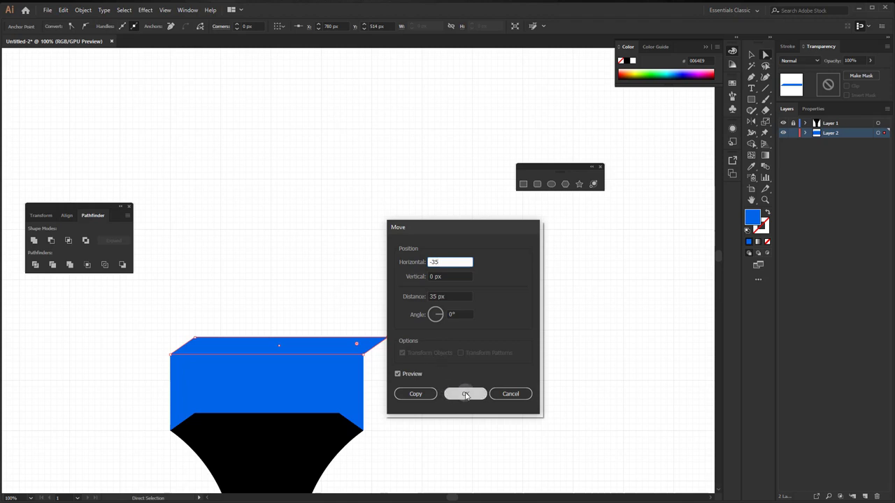
pyautogui.click(465, 393)
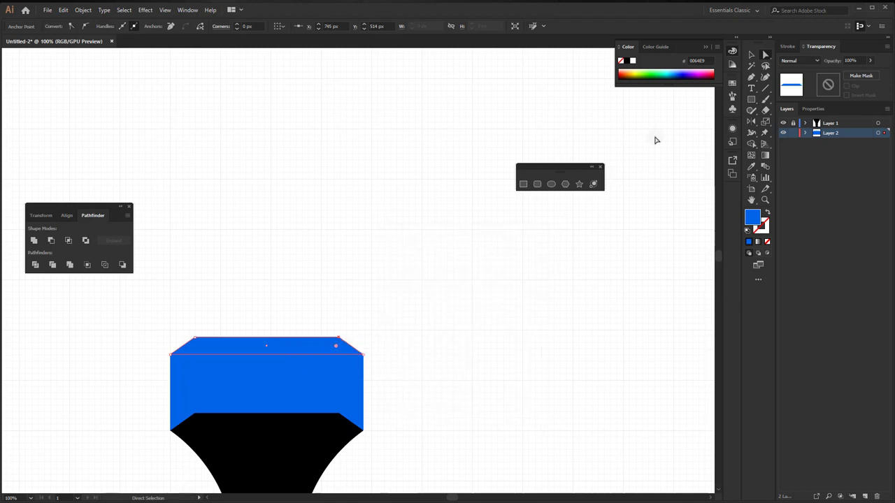
# Step: Merge the two blue cap pieces into one shape with Pathfinder Unite
pyautogui.click(751, 55)
pyautogui.click(198, 389)
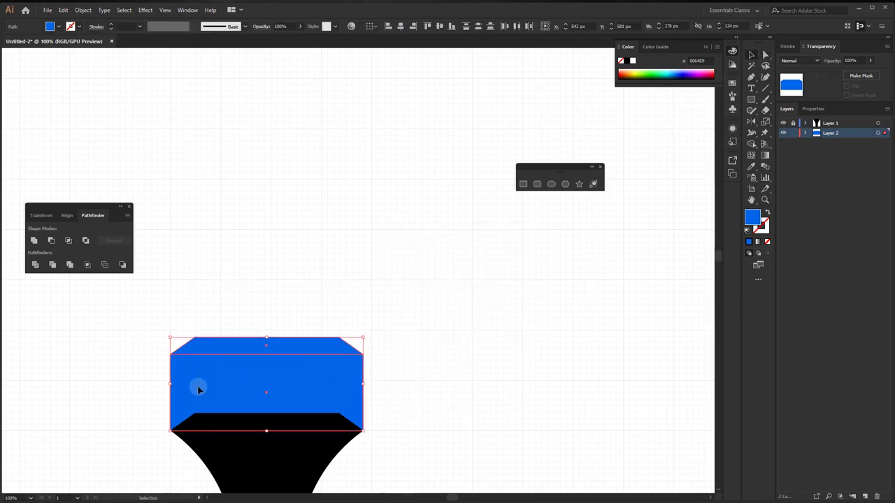
pyautogui.click(33, 239)
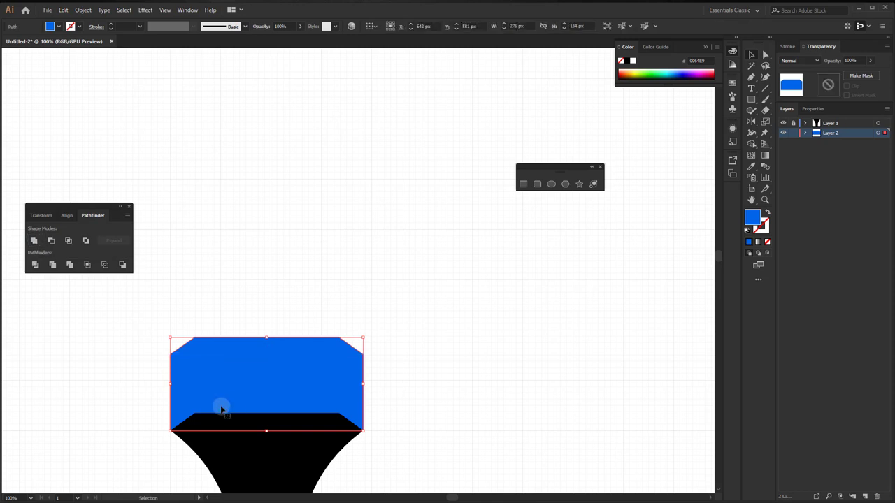
pyautogui.scroll(1, 212, 367)
pyautogui.moveTo(210, 365); pyautogui.dragTo(297, 323)
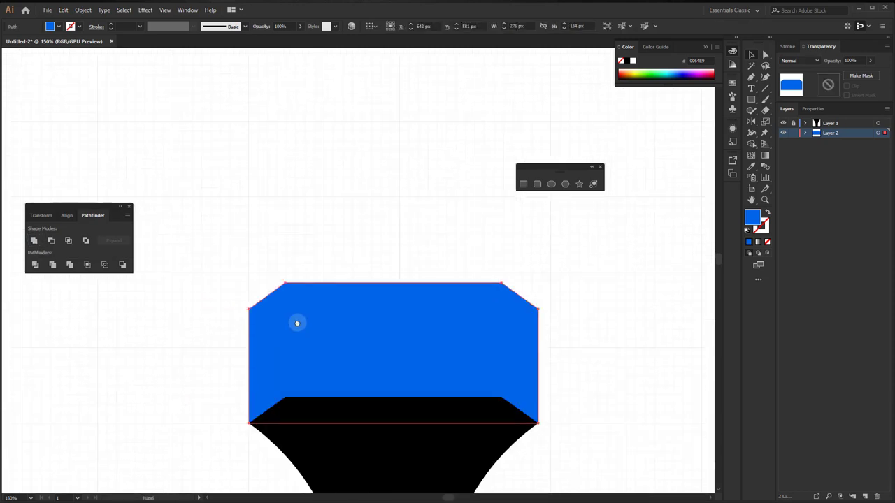
pyautogui.press('space')
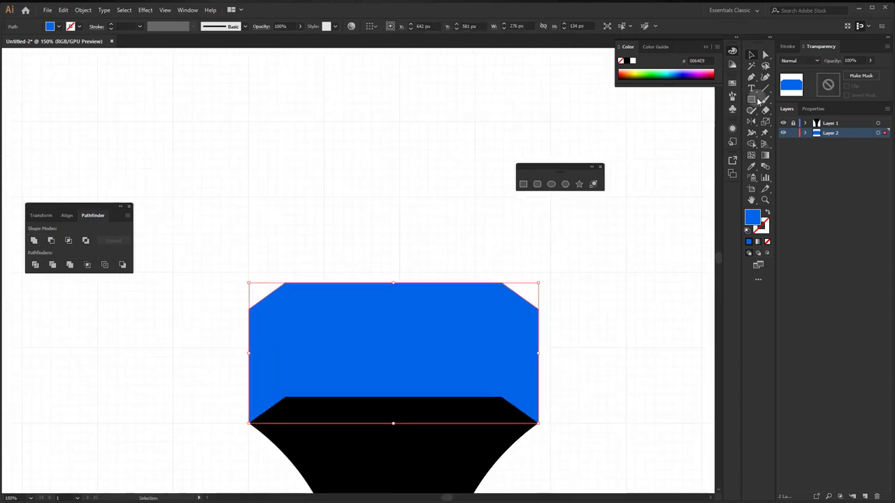
# Step: Draw a purple (5200D4) ellipse, about 101 × 55 px, on the cap's upper part
pyautogui.moveTo(753, 98); pyautogui.dragTo(784, 122)
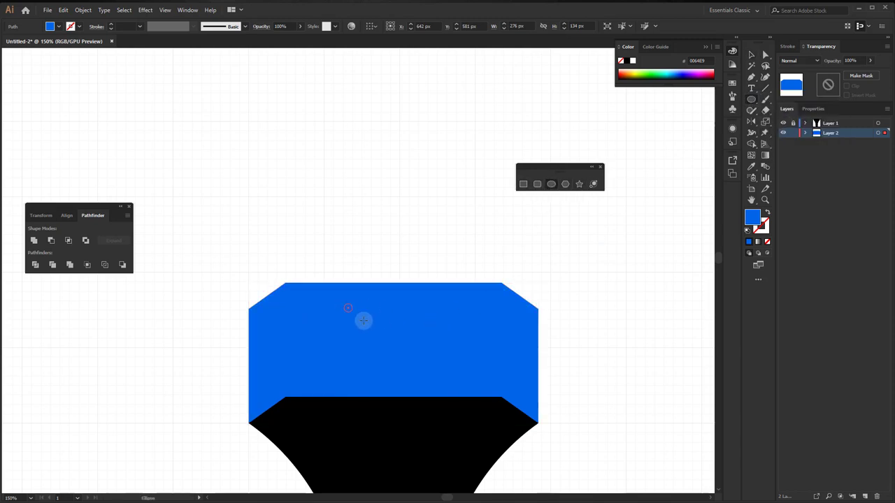
pyautogui.moveTo(344, 304); pyautogui.dragTo(451, 362)
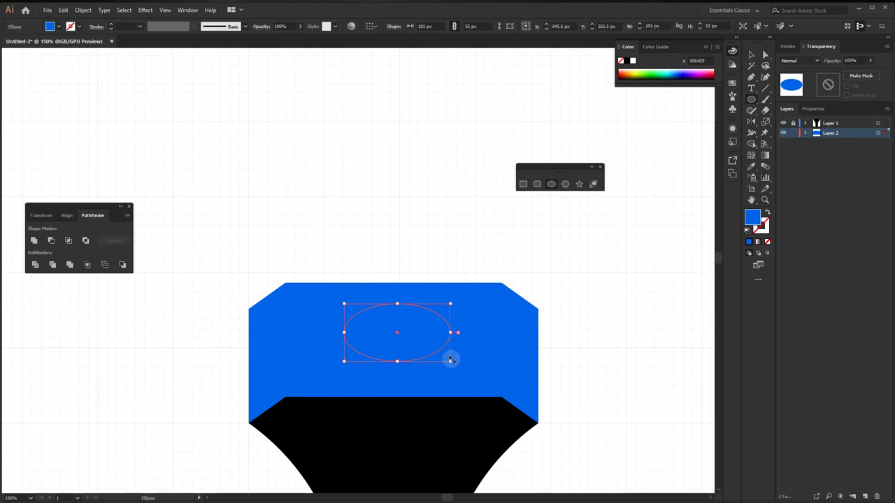
pyautogui.click(691, 70)
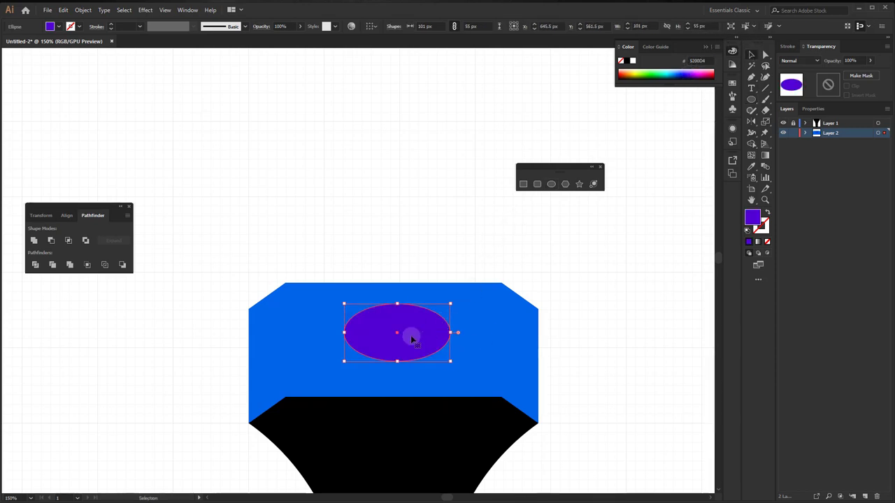
pyautogui.moveTo(409, 336); pyautogui.dragTo(405, 343)
pyautogui.moveTo(487, 347); pyautogui.dragTo(461, 258)
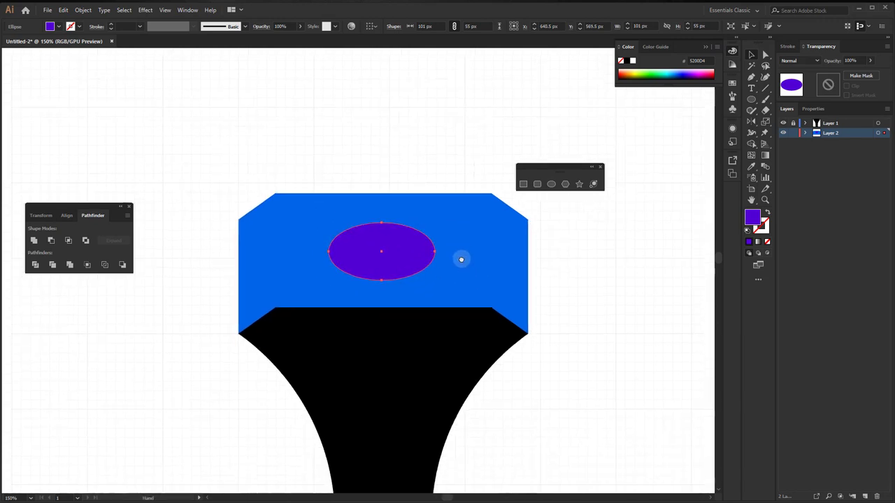
pyautogui.click(805, 133)
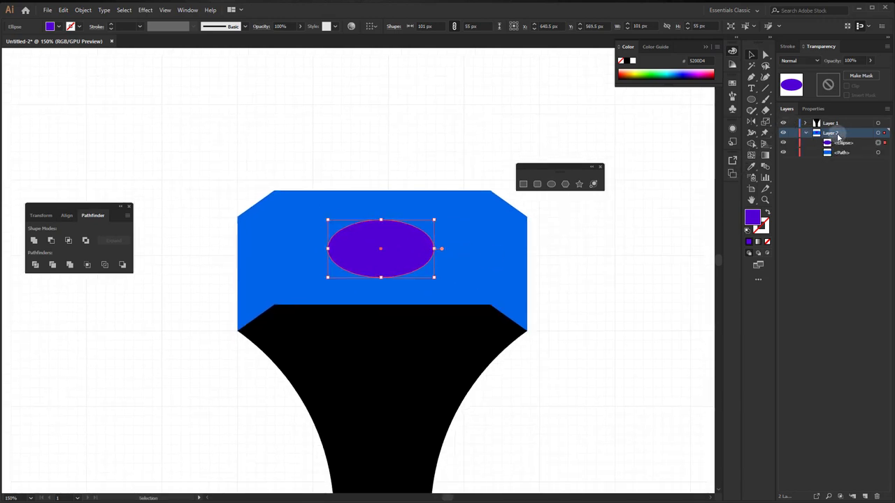
# Step: Move the purple ellipse into a new Layer 3 and horizontally align-centre it with the cap
pyautogui.click(865, 496)
pyautogui.moveTo(849, 144); pyautogui.dragTo(838, 133)
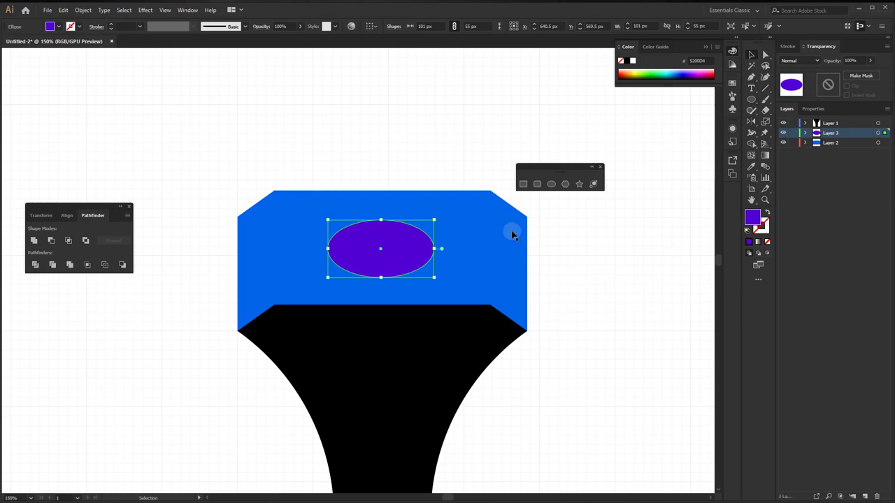
pyautogui.moveTo(548, 395); pyautogui.dragTo(440, 391)
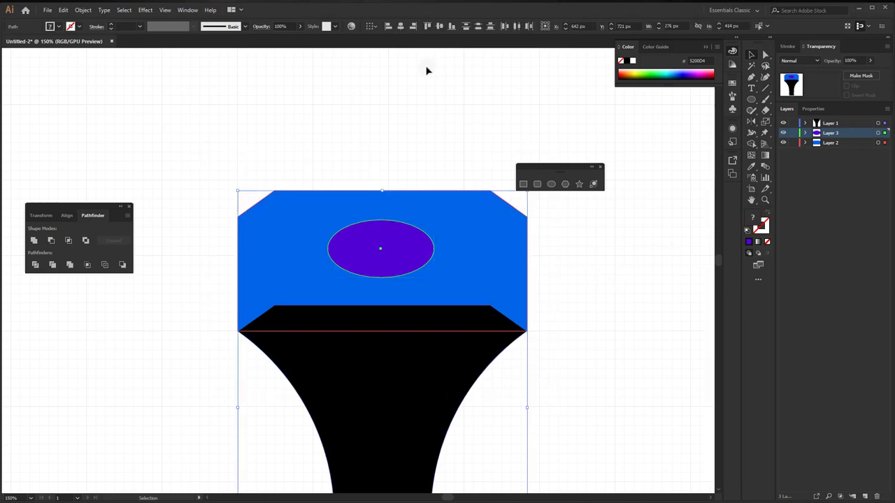
pyautogui.click(403, 28)
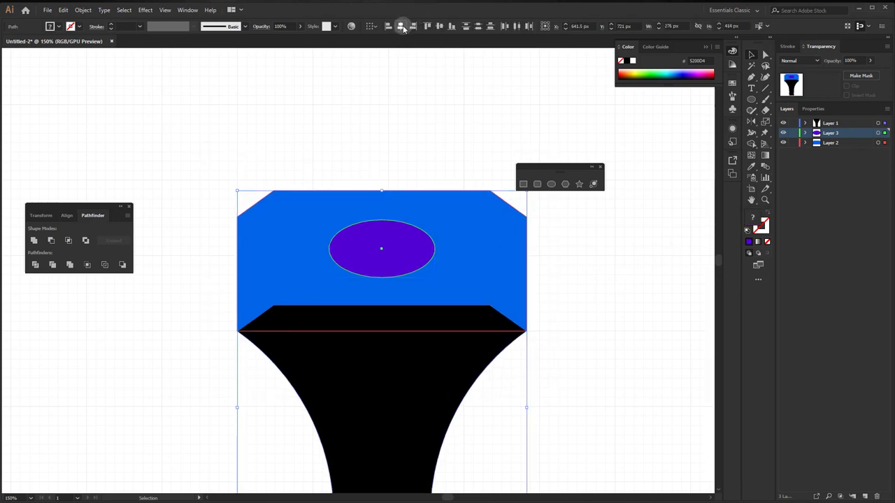
pyautogui.click(565, 270)
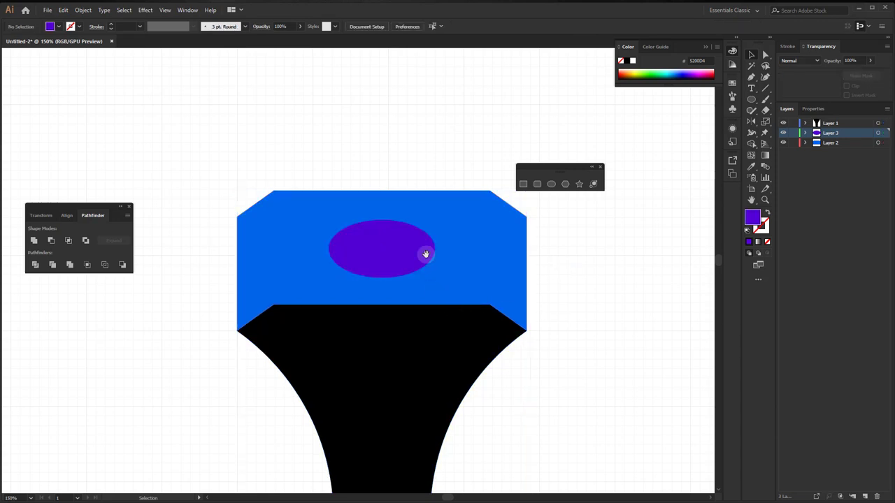
pyautogui.moveTo(424, 253); pyautogui.dragTo(373, 247)
# Step: Unlock all layers, scale the artwork to about 609 × 913 px, and shift it up-right
pyautogui.click(792, 123)
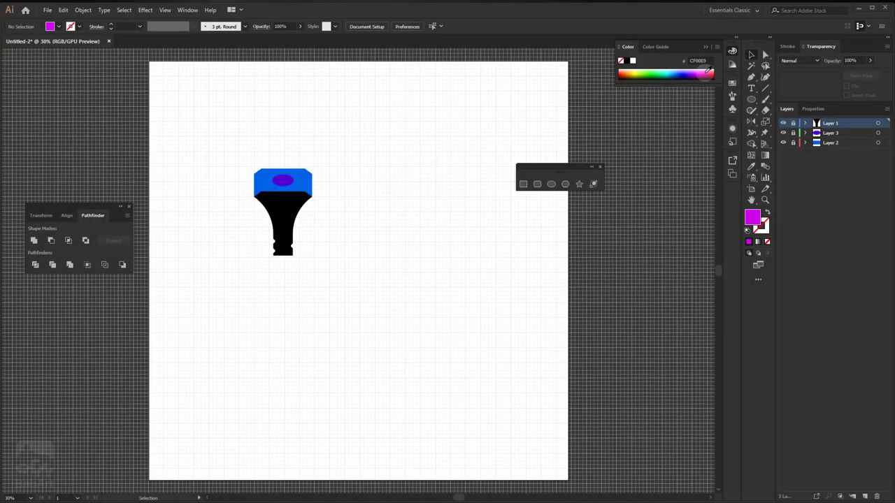
pyautogui.moveTo(794, 123); pyautogui.dragTo(793, 142)
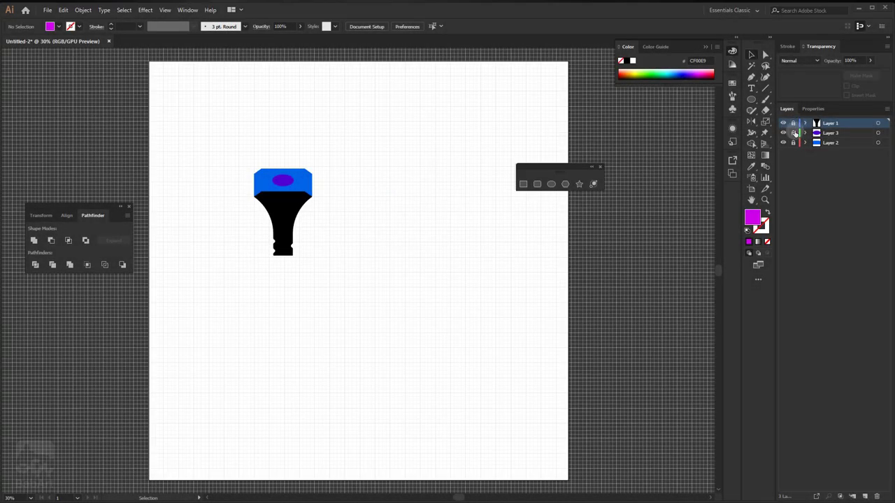
pyautogui.moveTo(359, 135); pyautogui.dragTo(221, 279)
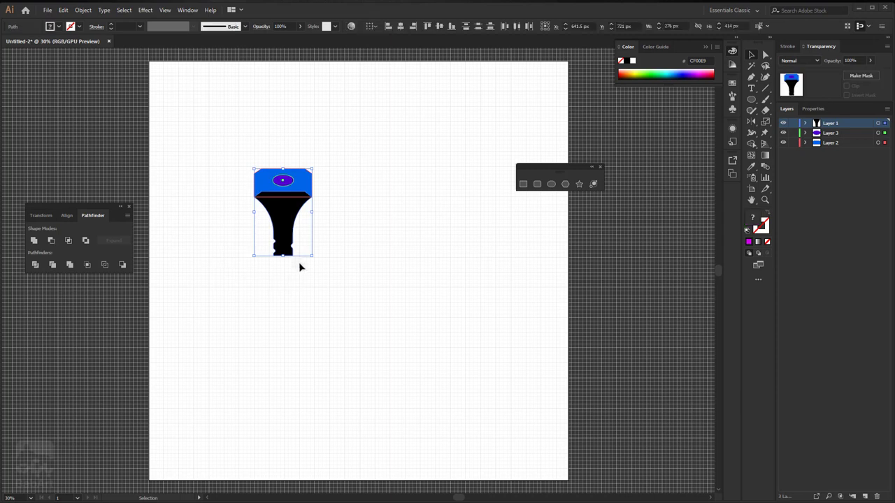
pyautogui.moveTo(314, 256)
pyautogui.mouseDown()
pyautogui.moveTo(424, 381)
pyautogui.moveTo(403, 359)
pyautogui.mouseUp()
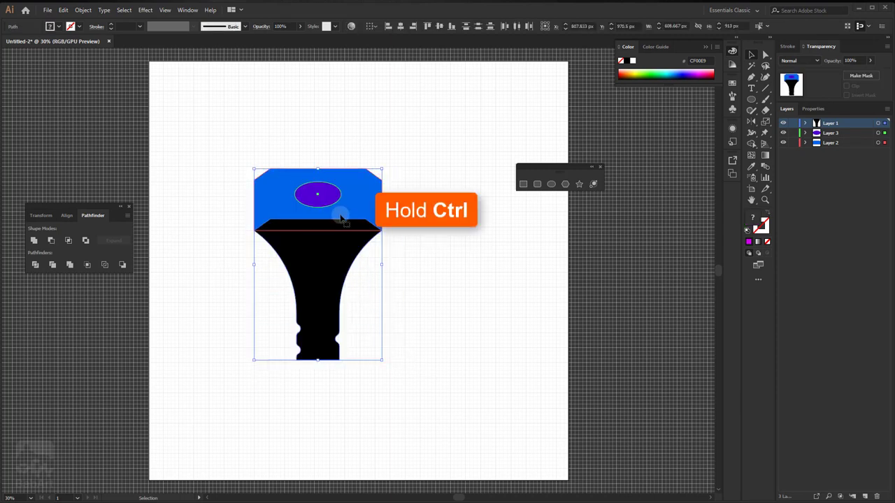
pyautogui.moveTo(339, 210); pyautogui.dragTo(383, 199)
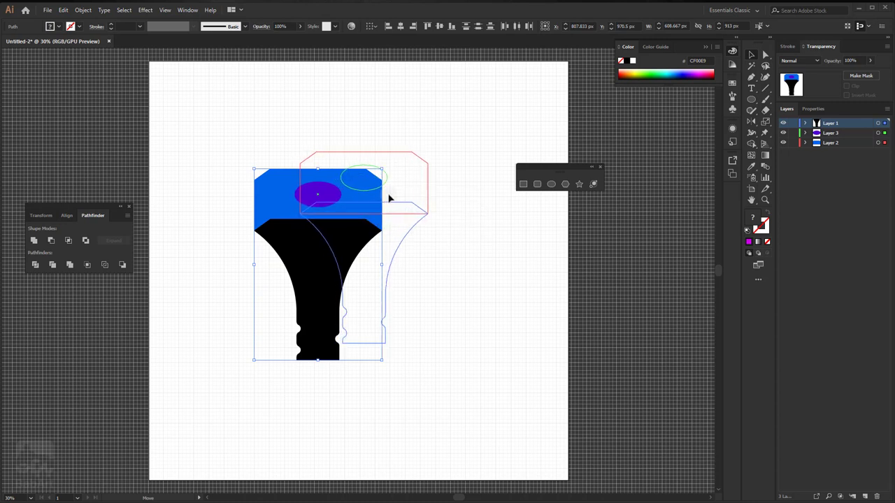
pyautogui.moveTo(383, 200); pyautogui.dragTo(388, 198)
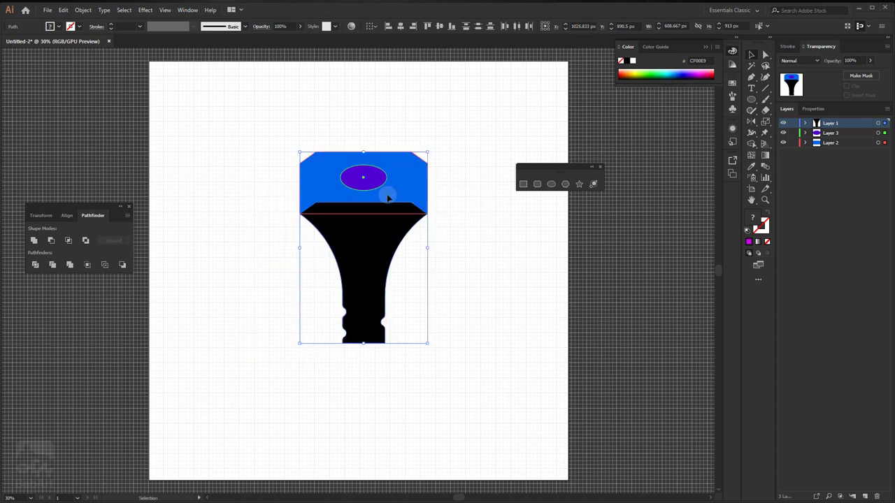
pyautogui.scroll(2, 377, 183)
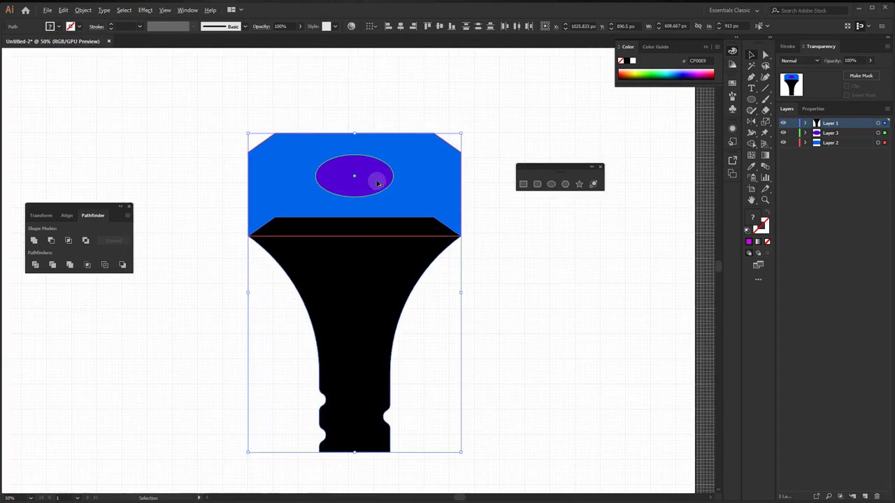
pyautogui.moveTo(381, 185); pyautogui.dragTo(385, 238)
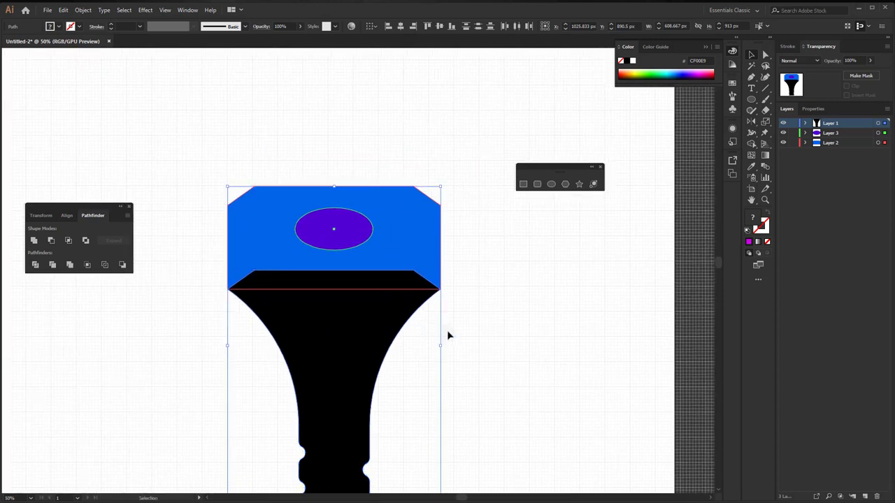
# Step: Lock Layers 1–3 and add a new Layer 4 at the bottom of the stack
pyautogui.keyDown('alt'); pyautogui.click(792, 143); pyautogui.keyUp('alt')
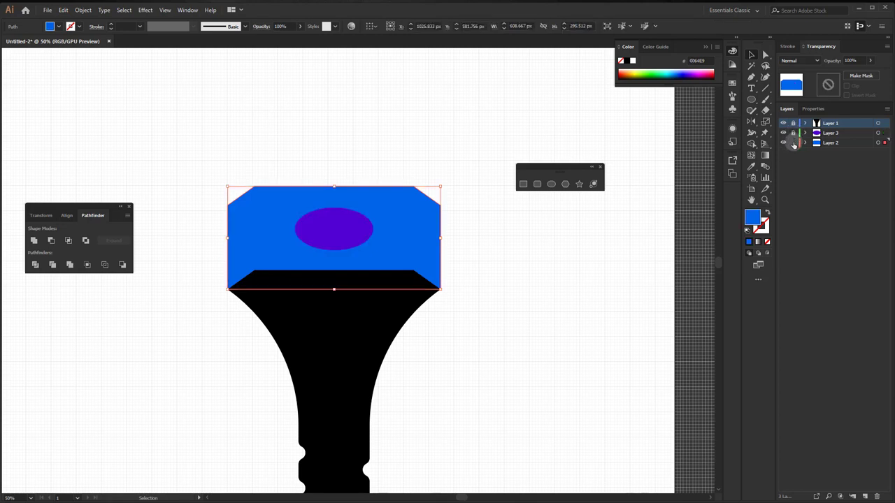
pyautogui.click(793, 143)
pyautogui.click(865, 495)
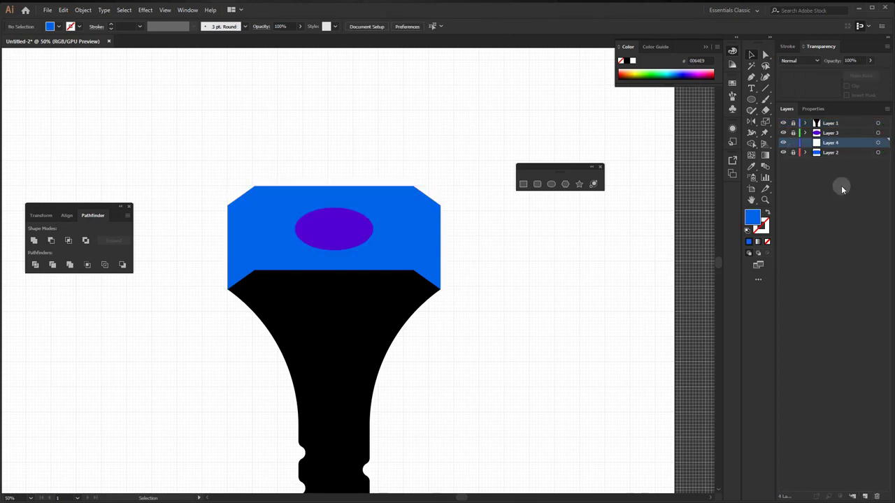
pyautogui.moveTo(838, 147); pyautogui.dragTo(838, 157)
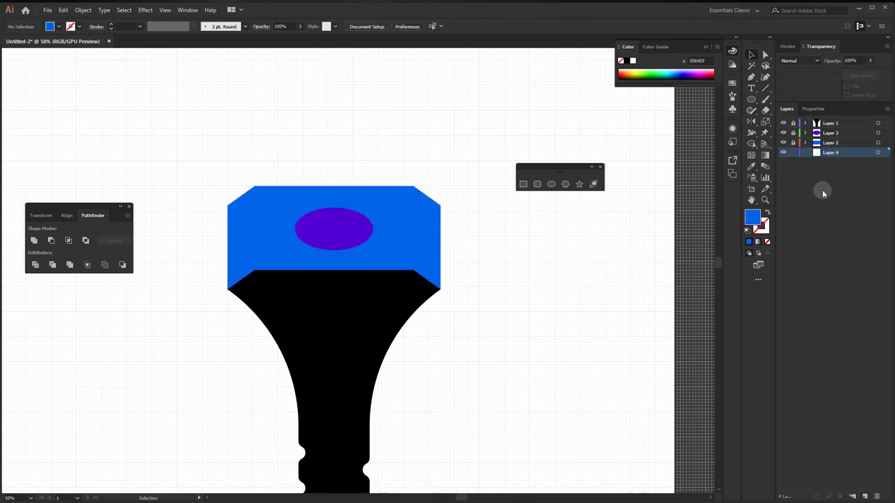
# Step: Draw a green (00D44E) 57 × 121 px rectangle standing on top of the blue cap
pyautogui.click(523, 185)
pyautogui.moveTo(399, 229); pyautogui.dragTo(394, 326)
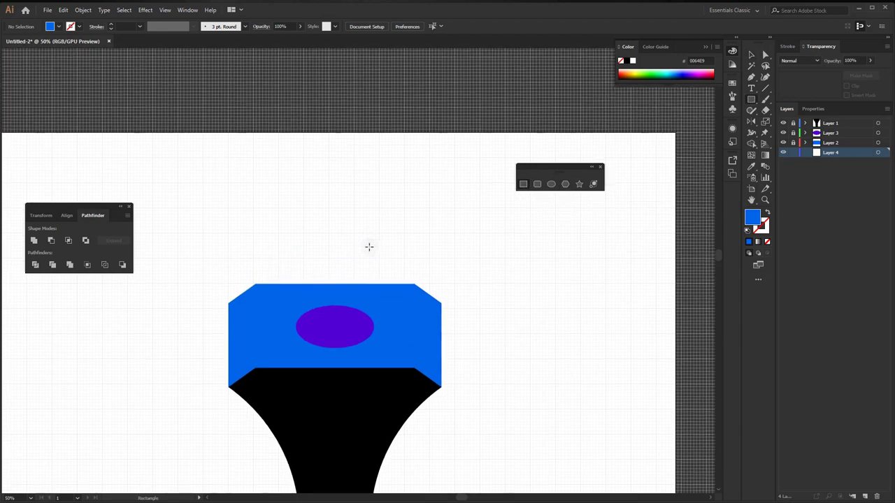
pyautogui.moveTo(369, 264); pyautogui.dragTo(389, 288)
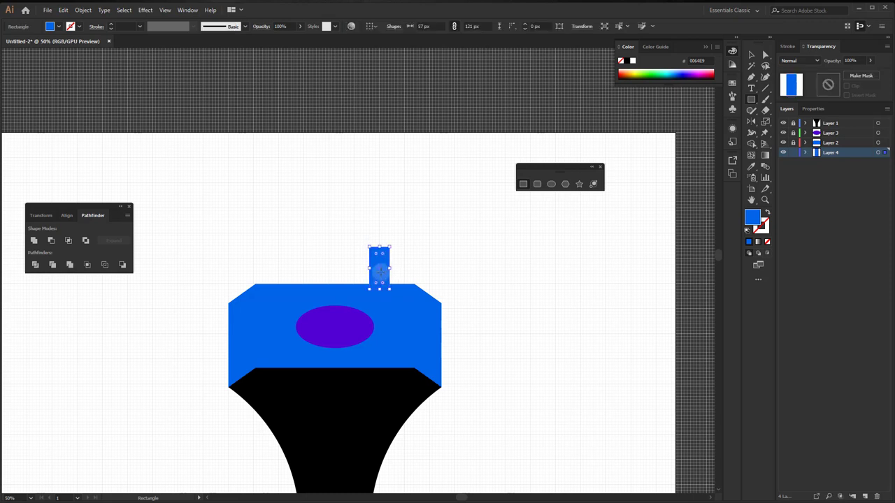
pyautogui.click(657, 73)
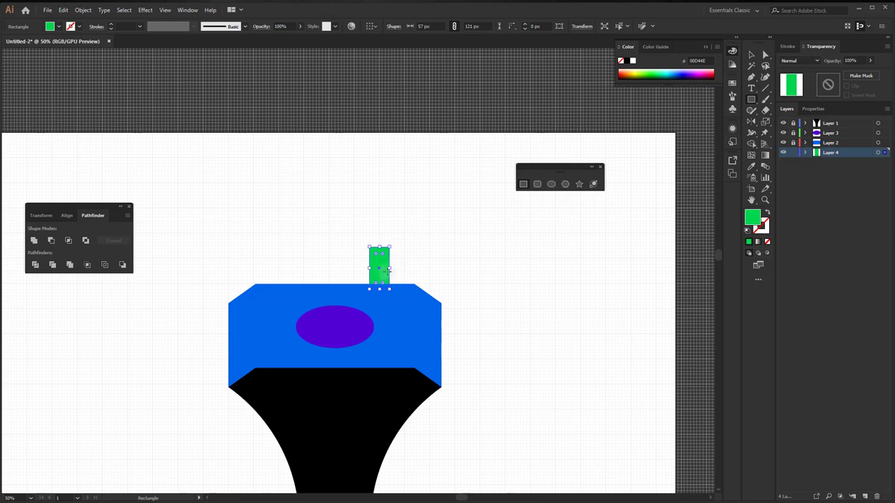
pyautogui.moveTo(379, 271)
pyautogui.mouseDown()
pyautogui.moveTo(366, 312)
pyautogui.moveTo(371, 264)
pyautogui.mouseUp()
pyautogui.scroll(3, 366, 311)
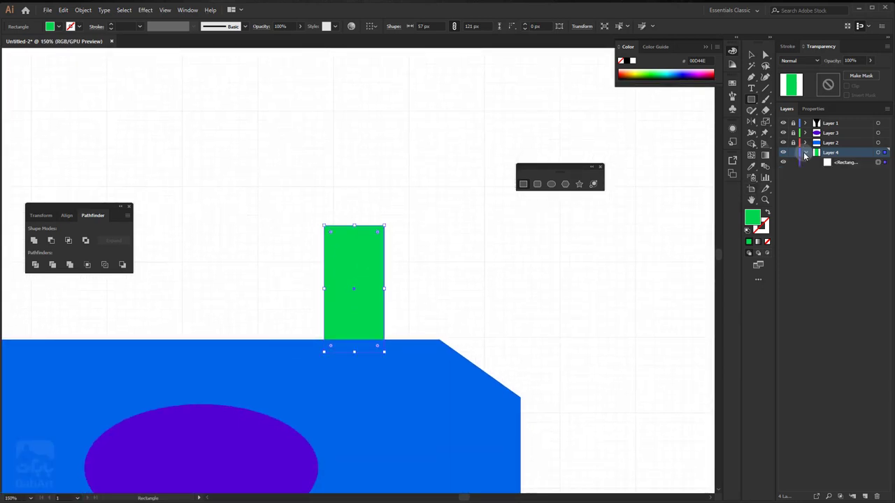
# Step: Draw an olive (9BAA00) ellipse over the post's top and resize it to 76 × 32 px
pyautogui.click(552, 183)
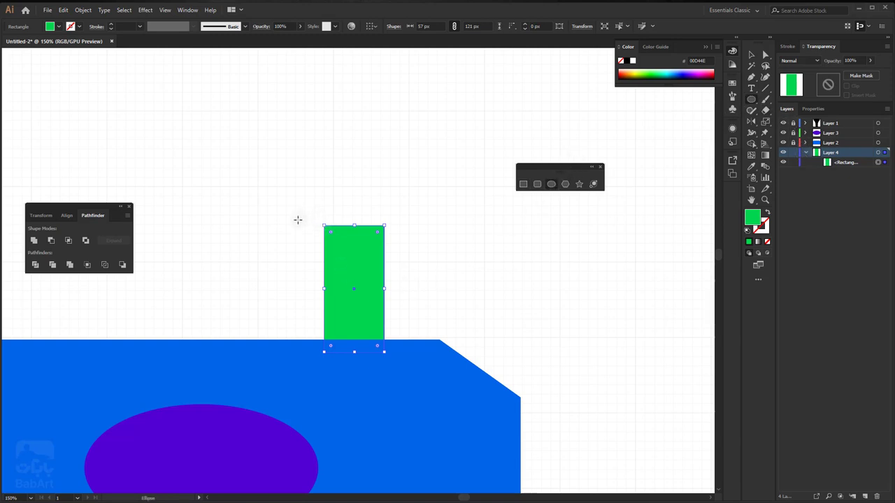
pyautogui.moveTo(298, 218); pyautogui.dragTo(393, 255)
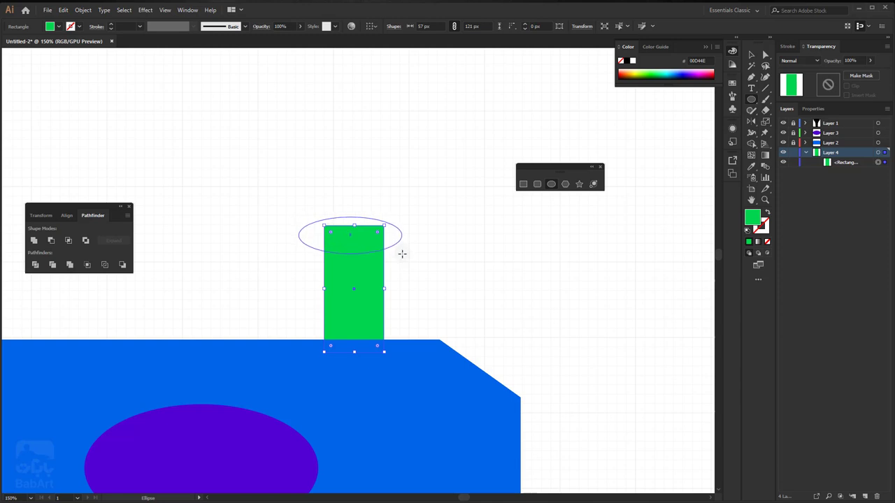
pyautogui.moveTo(393, 255); pyautogui.dragTo(388, 255)
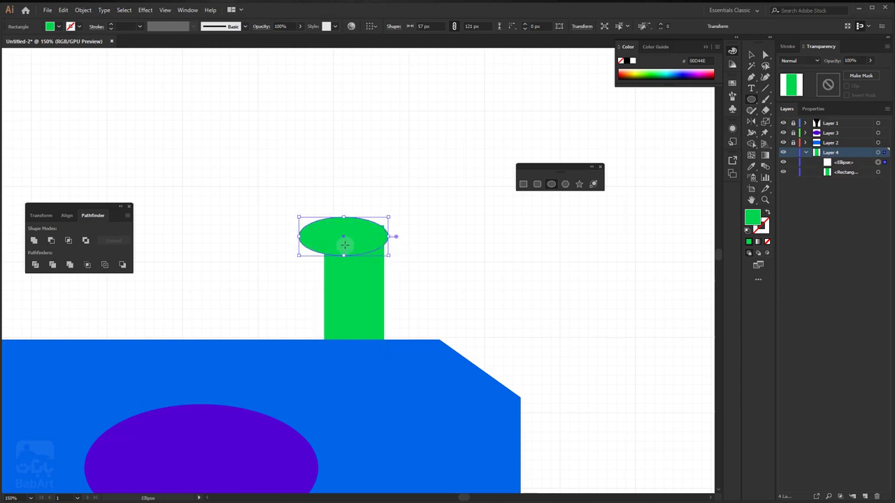
pyautogui.click(636, 74)
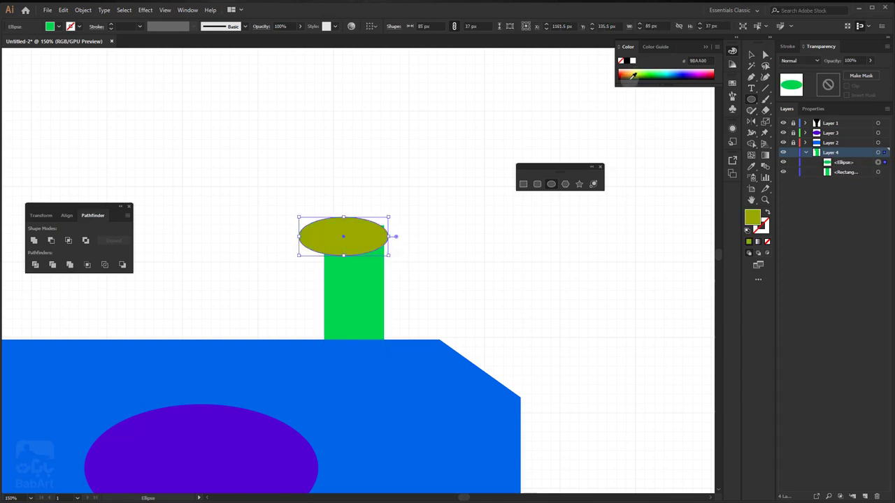
pyautogui.moveTo(344, 240); pyautogui.dragTo(352, 241)
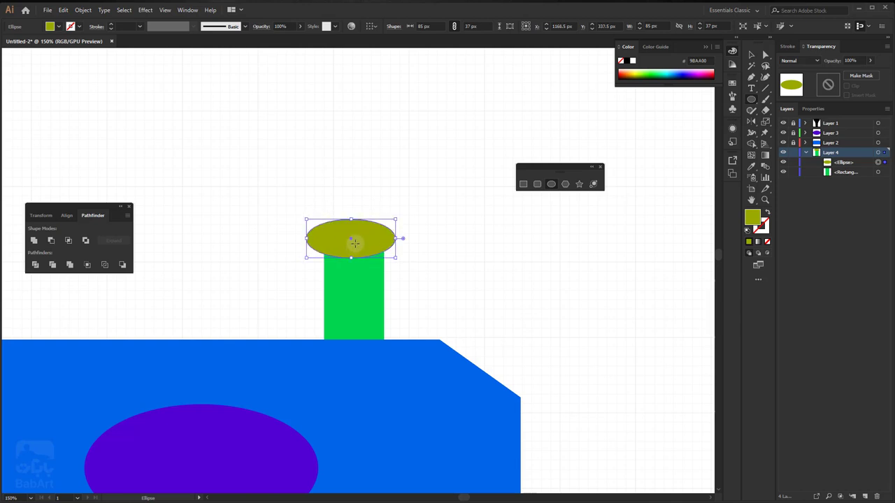
pyautogui.scroll(1, 355, 248)
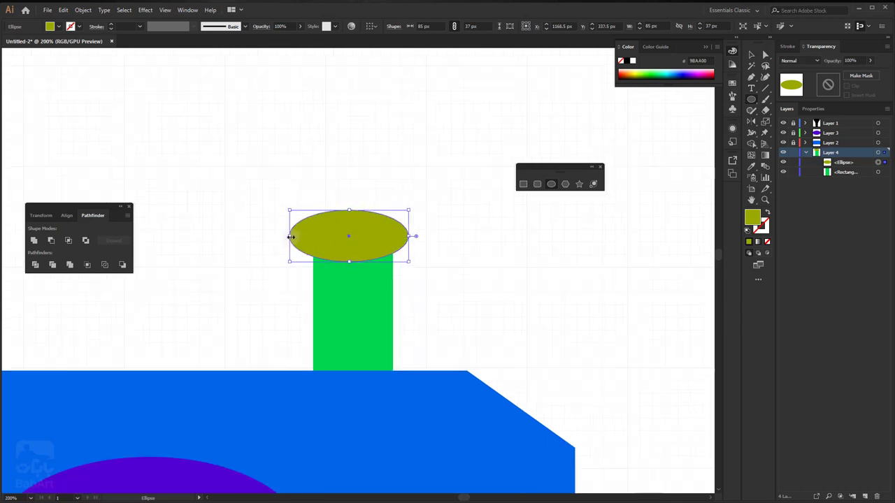
pyautogui.moveTo(291, 237); pyautogui.dragTo(302, 236)
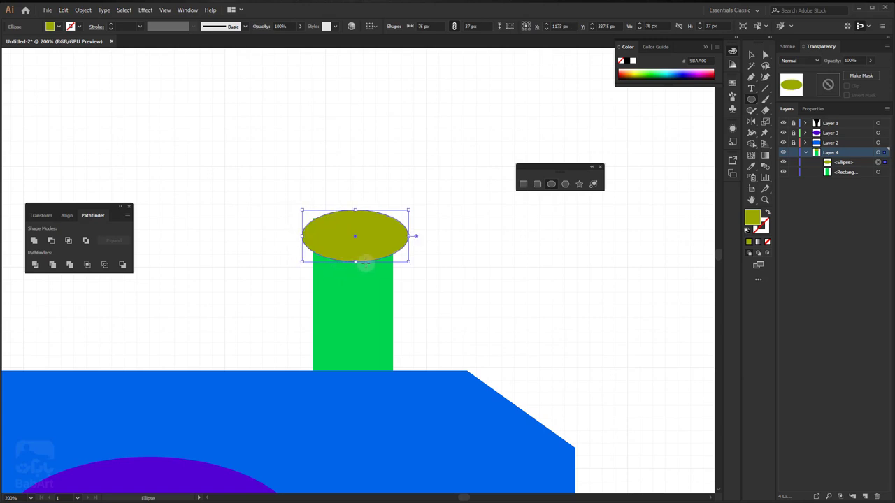
pyautogui.moveTo(355, 262)
pyautogui.mouseDown()
pyautogui.moveTo(358, 236)
pyautogui.moveTo(353, 245)
pyautogui.mouseUp()
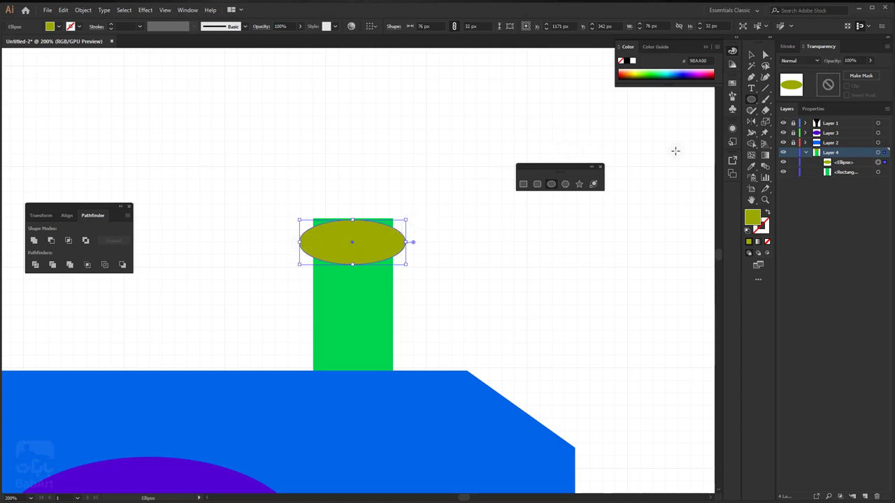
# Step: Duplicate the olive ellipse in the Layers panel
pyautogui.click(844, 163)
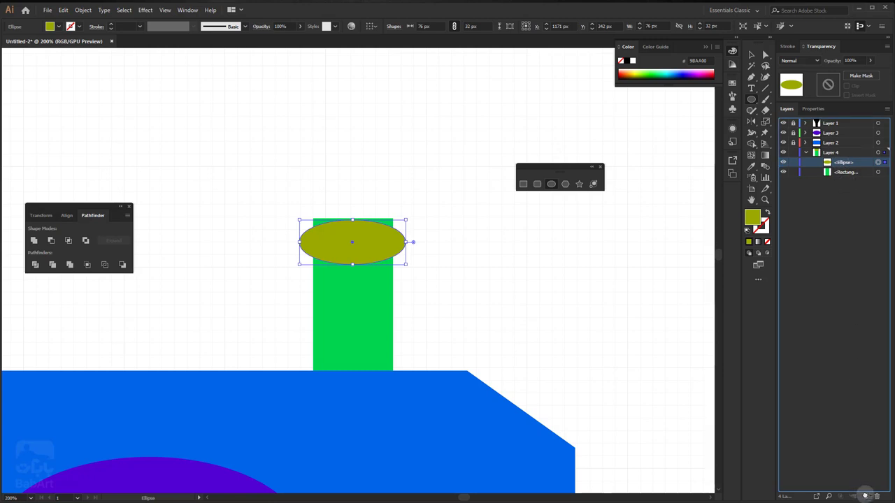
pyautogui.moveTo(844, 163); pyautogui.dragTo(844, 174)
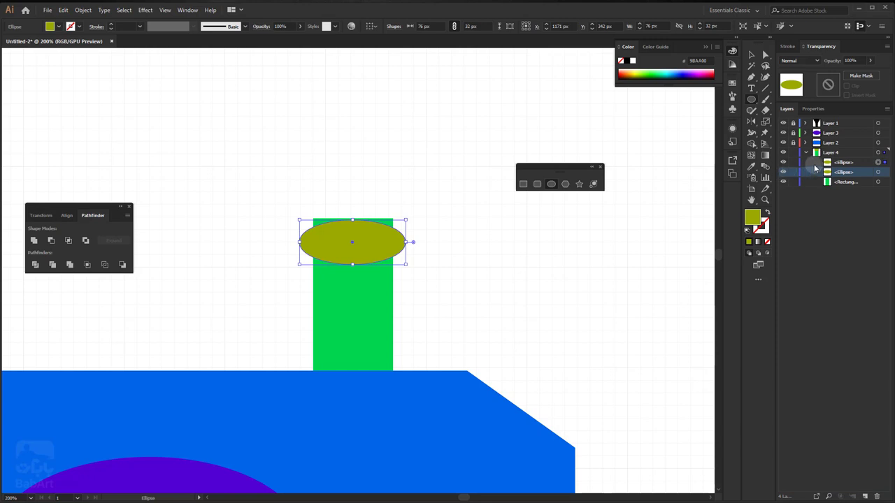
pyautogui.click(843, 163)
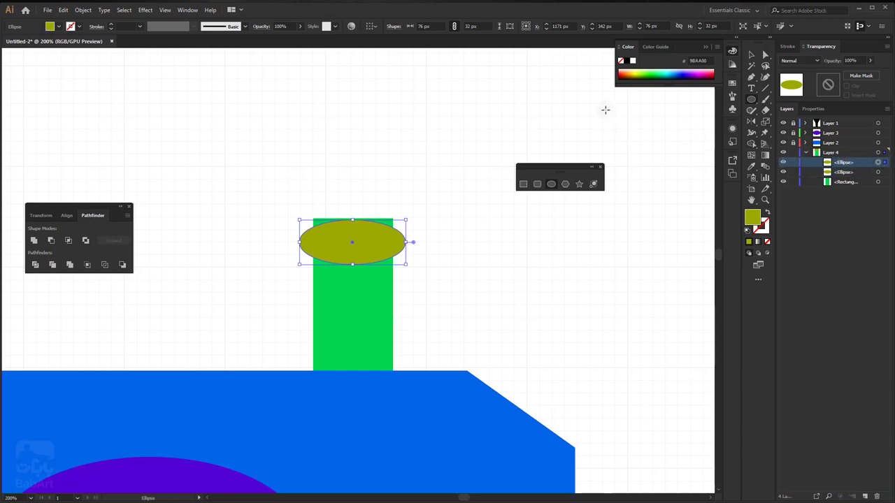
# Step: Make a uniform 80% scaled copy of the ellipse, 60.8 × 25.6 px, centred inside
pyautogui.click(84, 10)
pyautogui.moveTo(100, 21)
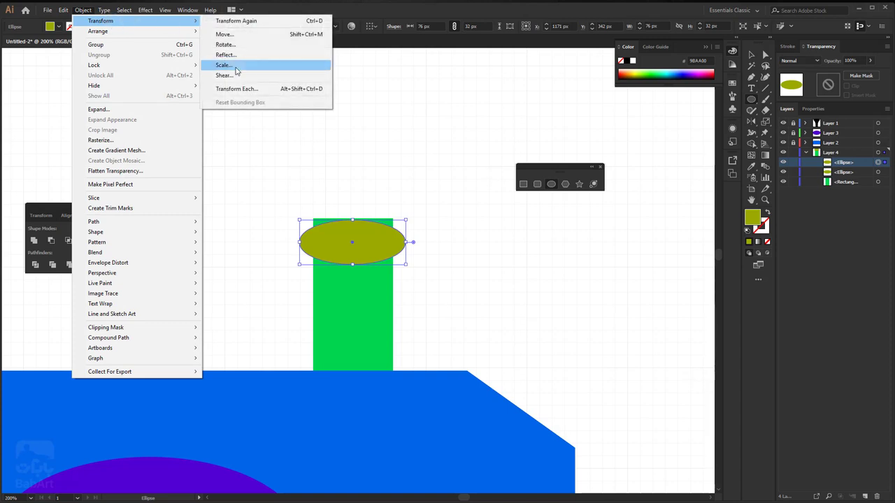
pyautogui.click(224, 65)
pyautogui.click(532, 174)
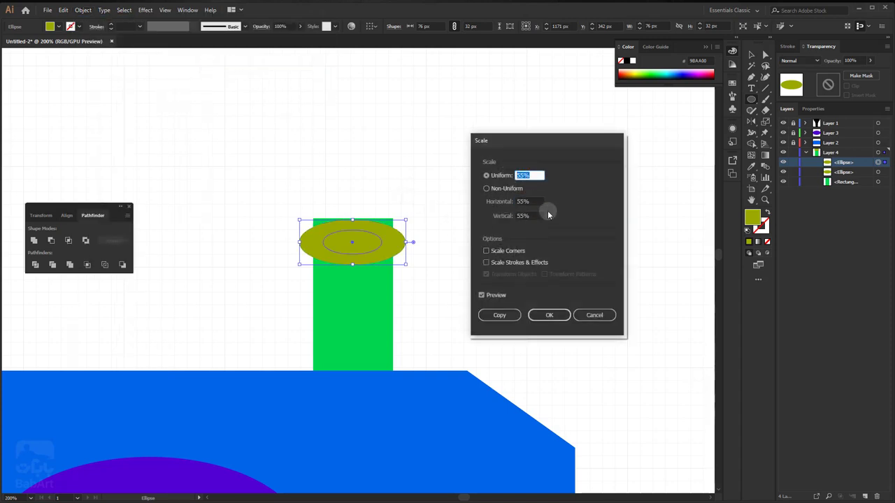
pyautogui.write('80')
pyautogui.click(533, 200)
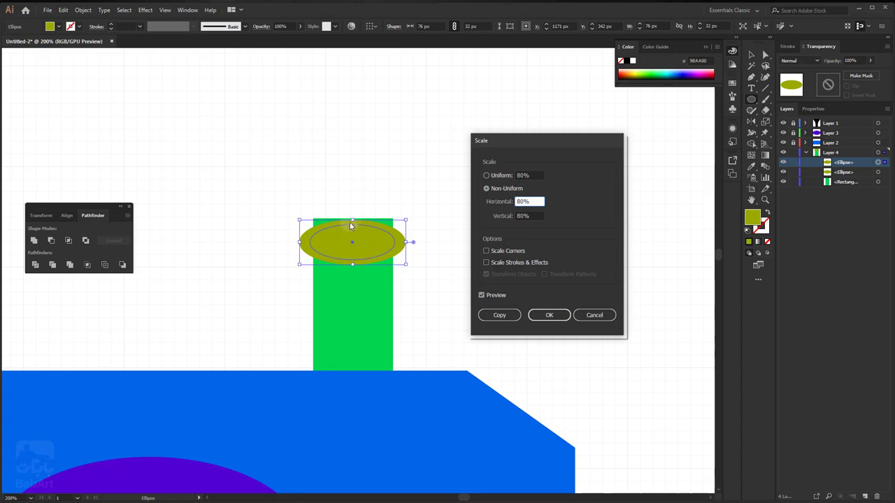
pyautogui.click(499, 315)
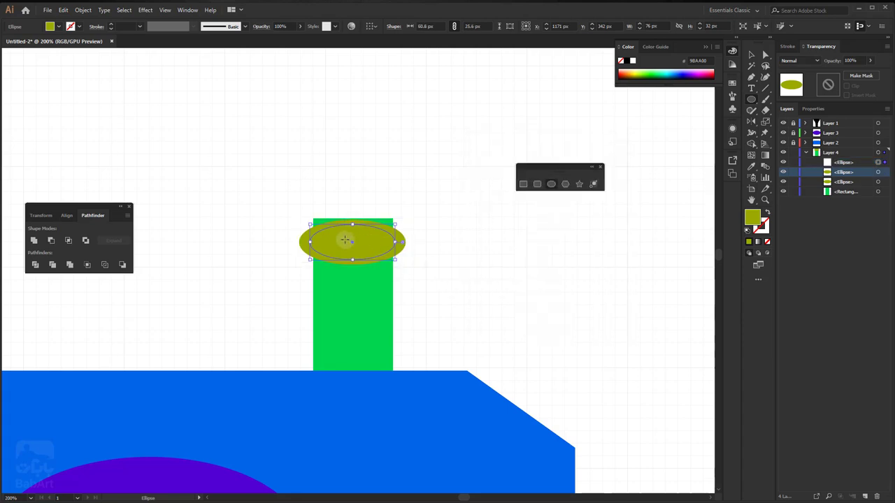
pyautogui.scroll(1, 344, 238)
pyautogui.scroll(1, 344, 238)
pyautogui.scroll(1, 344, 237)
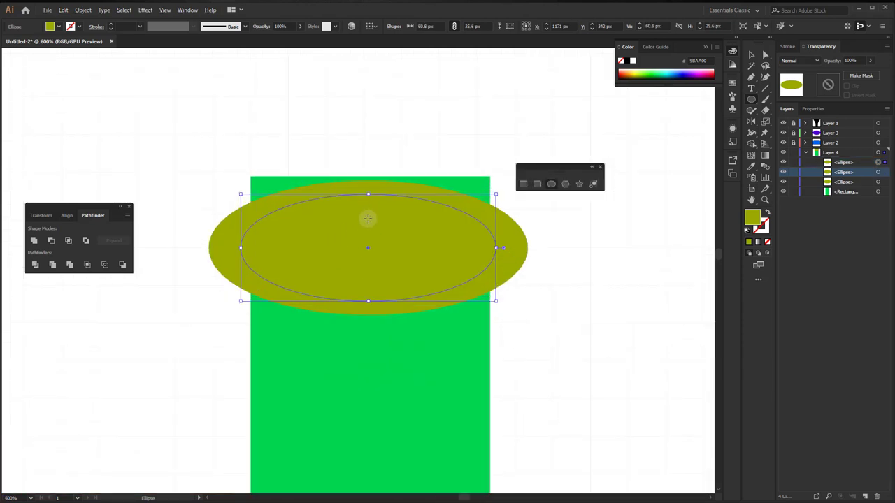
# Step: Flatten the inner ellipse to about 22 px tall and centre the green post beneath the ellipses
pyautogui.moveTo(369, 195); pyautogui.dragTo(367, 201)
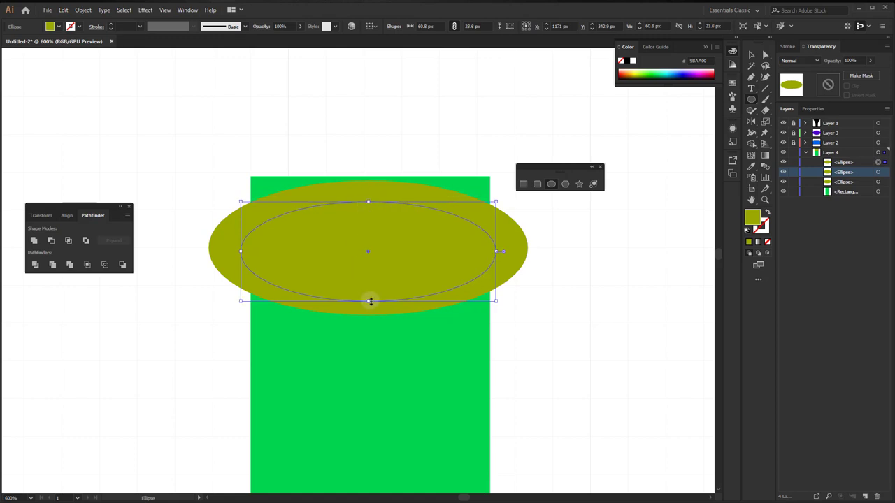
pyautogui.moveTo(369, 301); pyautogui.dragTo(370, 295)
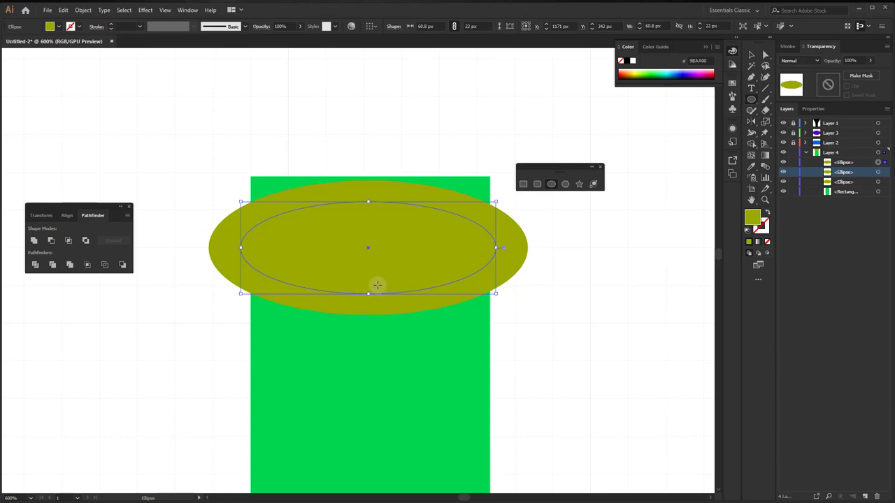
pyautogui.click(751, 55)
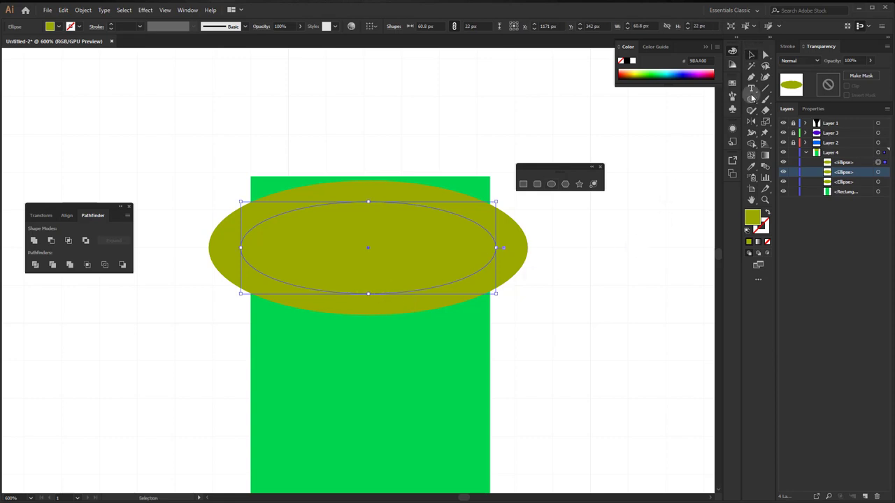
pyautogui.moveTo(407, 122); pyautogui.dragTo(187, 286)
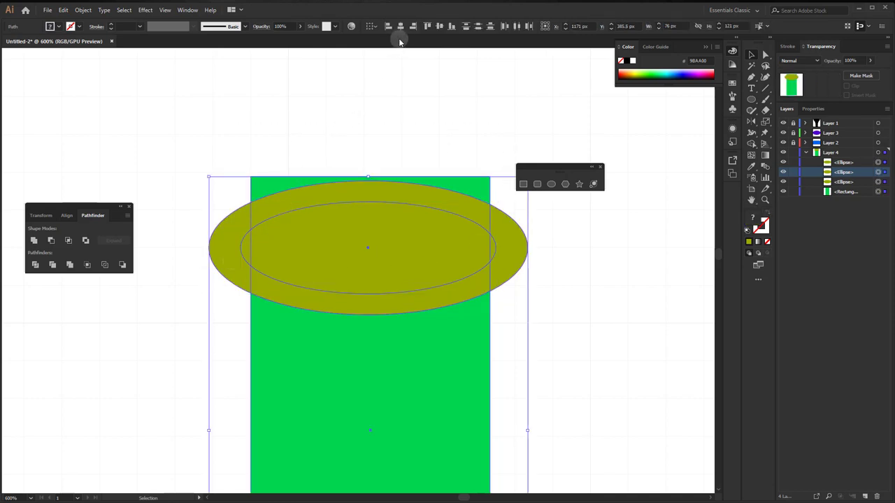
pyautogui.click(401, 28)
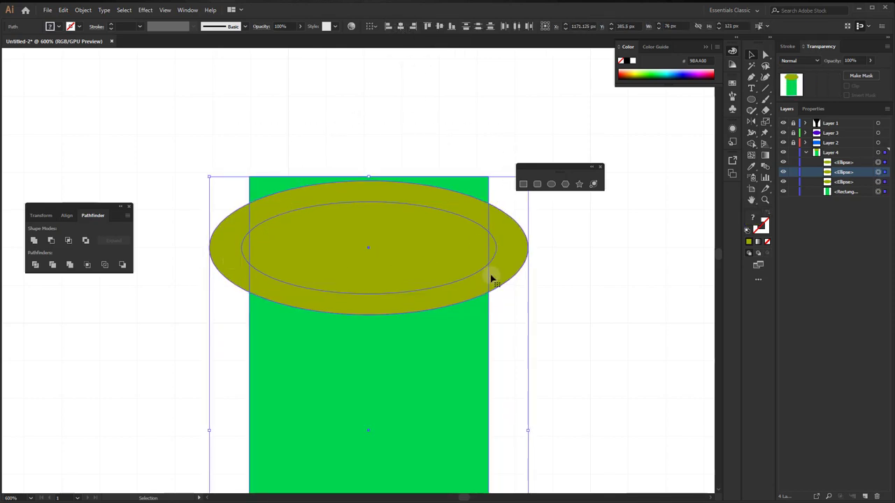
pyautogui.click(831, 182)
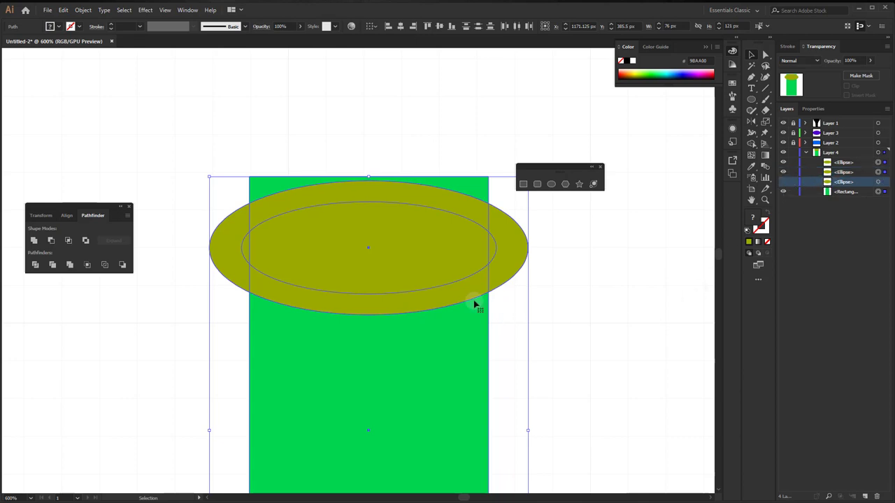
# Step: Use Shape Builder to merge the post, inner ellipse and slivers, deleting the green corners
pyautogui.click(751, 144)
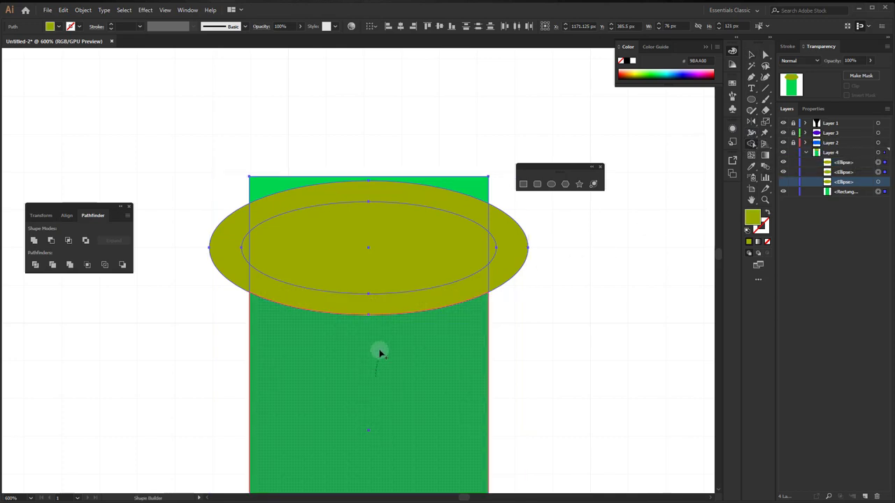
pyautogui.moveTo(376, 376); pyautogui.dragTo(379, 271)
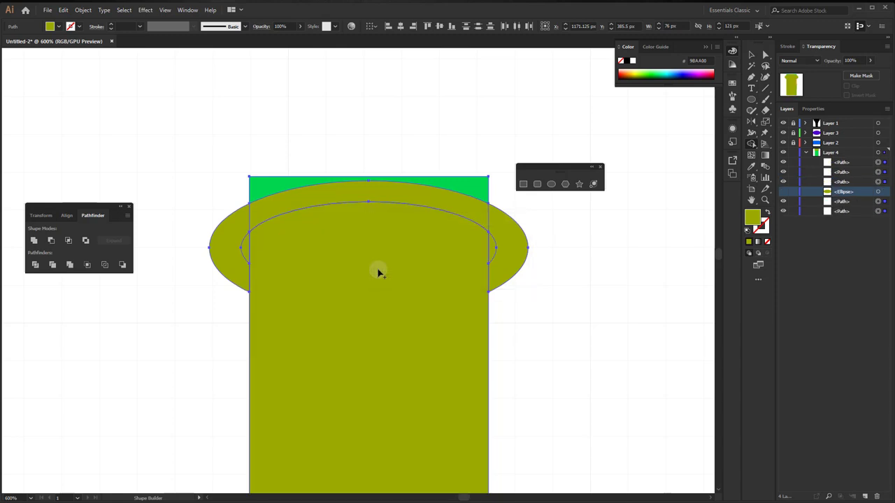
pyautogui.moveTo(247, 248); pyautogui.dragTo(310, 249)
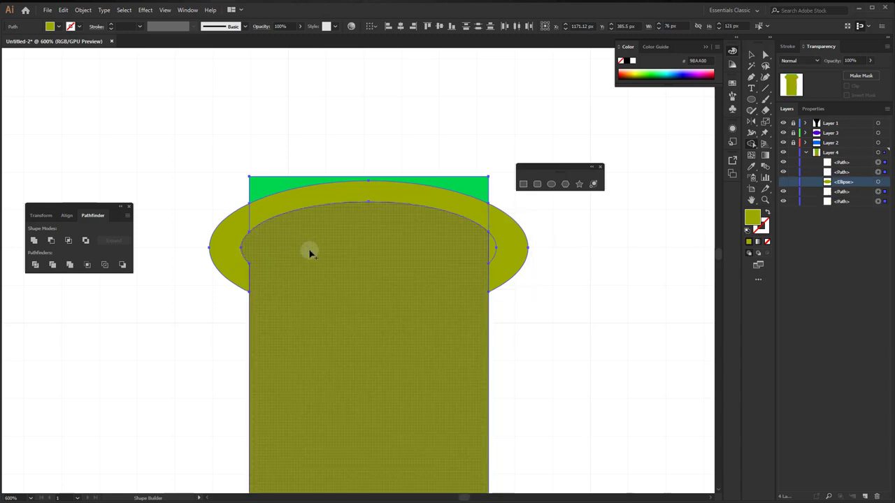
pyautogui.click(492, 248)
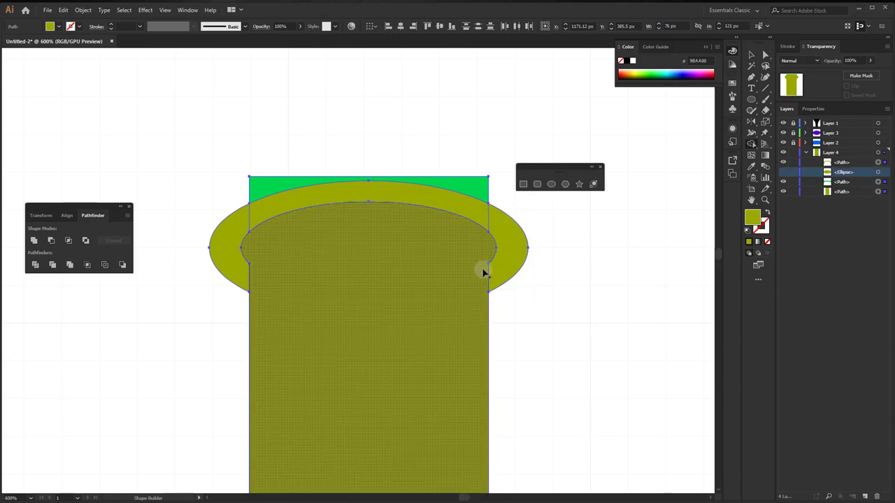
pyautogui.moveTo(502, 226)
pyautogui.mouseDown()
pyautogui.moveTo(463, 207)
pyautogui.moveTo(241, 227)
pyautogui.mouseUp()
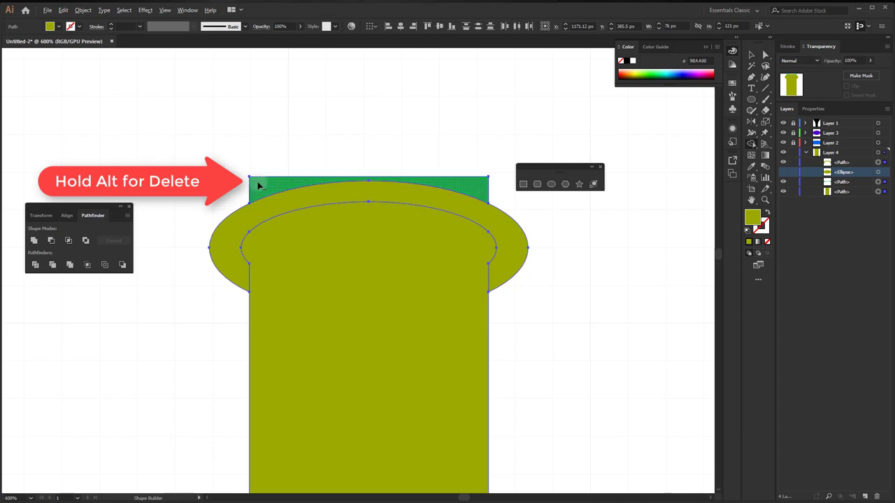
pyautogui.moveTo(257, 190); pyautogui.dragTo(258, 155)
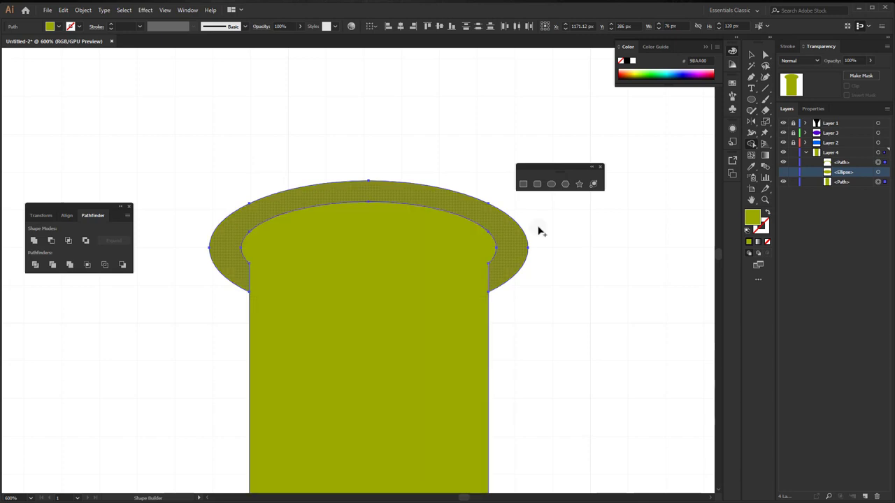
pyautogui.click(750, 55)
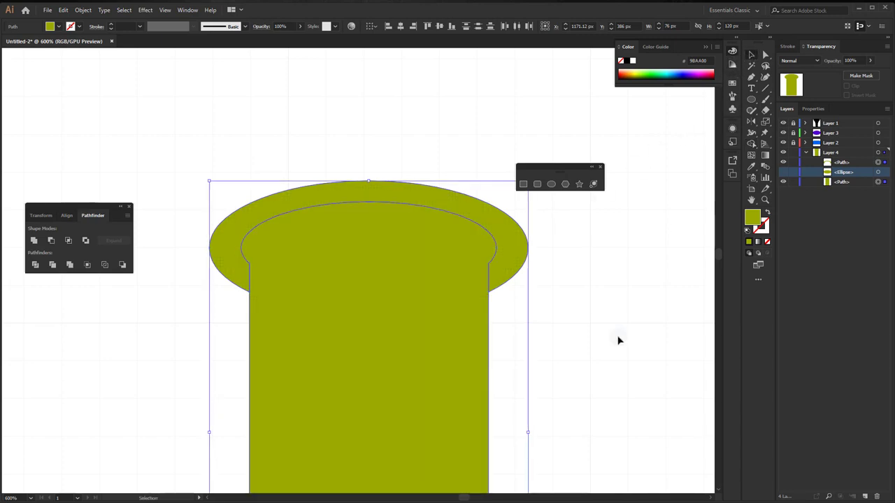
pyautogui.click(492, 326)
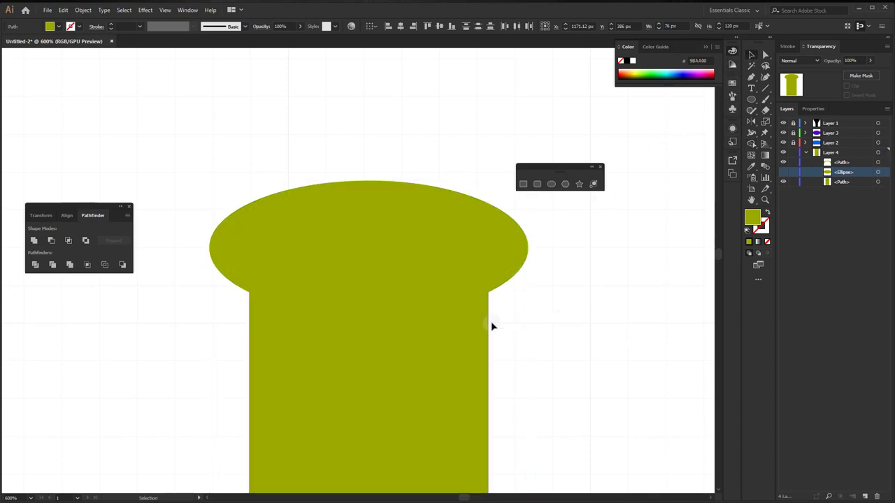
pyautogui.click(451, 326)
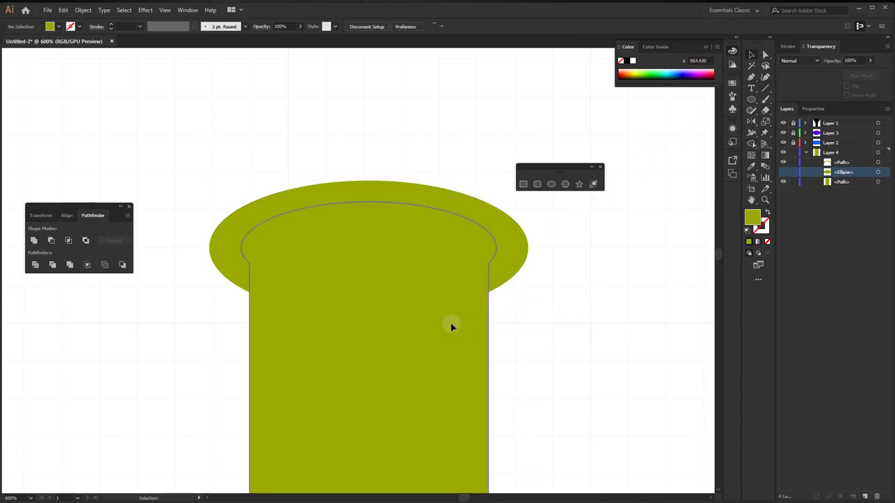
# Step: Colour the round-topped post cyan and move it above the olive ellipse in Layers
pyautogui.click(669, 70)
pyautogui.scroll(-4, 402, 308)
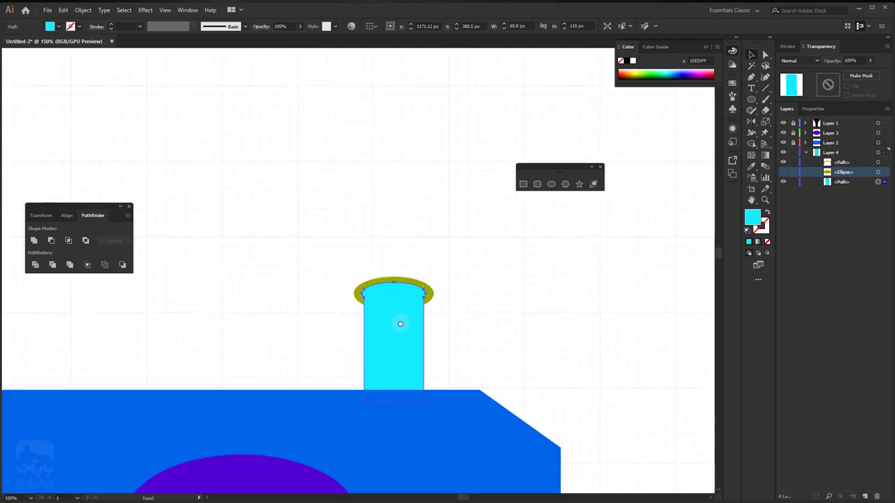
pyautogui.scroll(-3, 400, 324)
pyautogui.scroll(4, 368, 328)
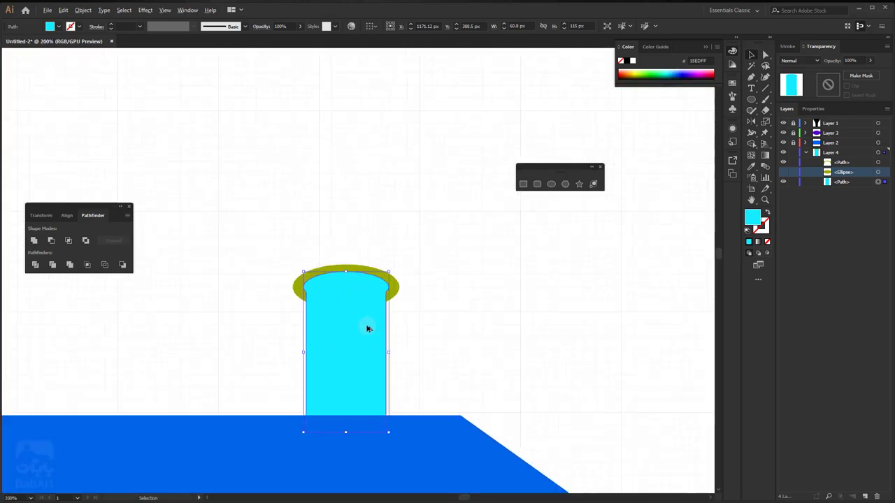
pyautogui.scroll(3, 367, 327)
pyautogui.scroll(1, 353, 300)
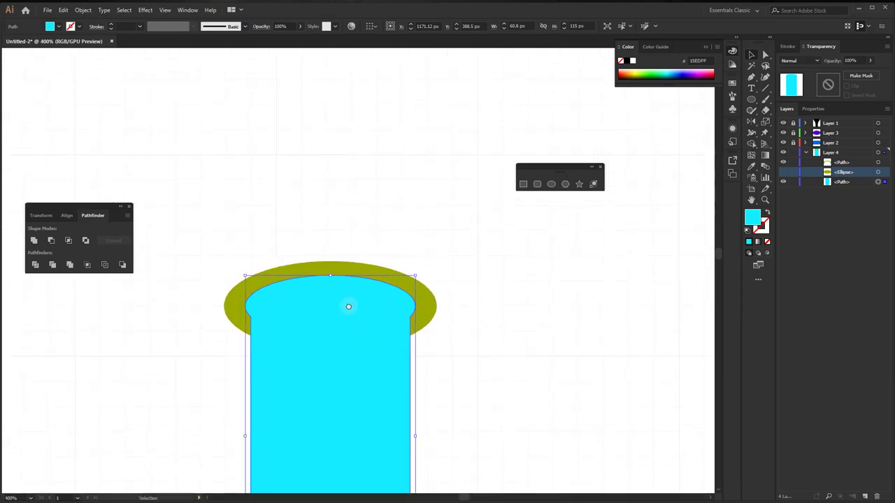
pyautogui.click(783, 172)
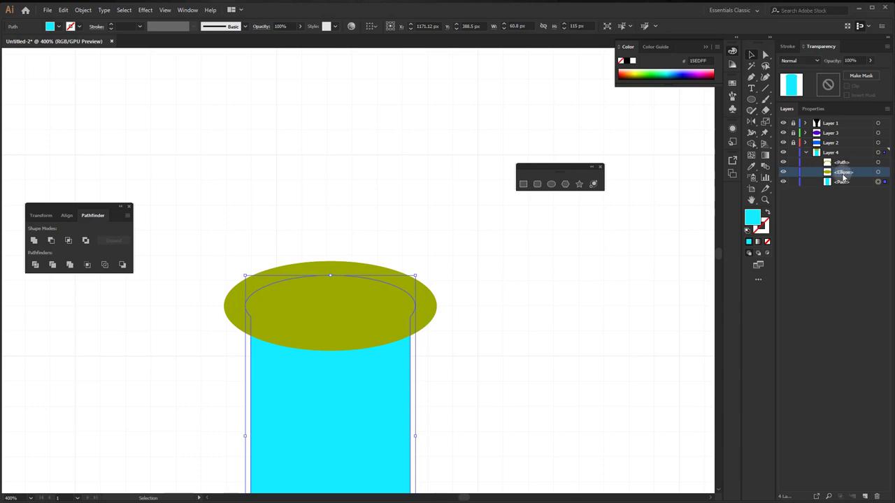
pyautogui.moveTo(843, 180); pyautogui.dragTo(841, 162)
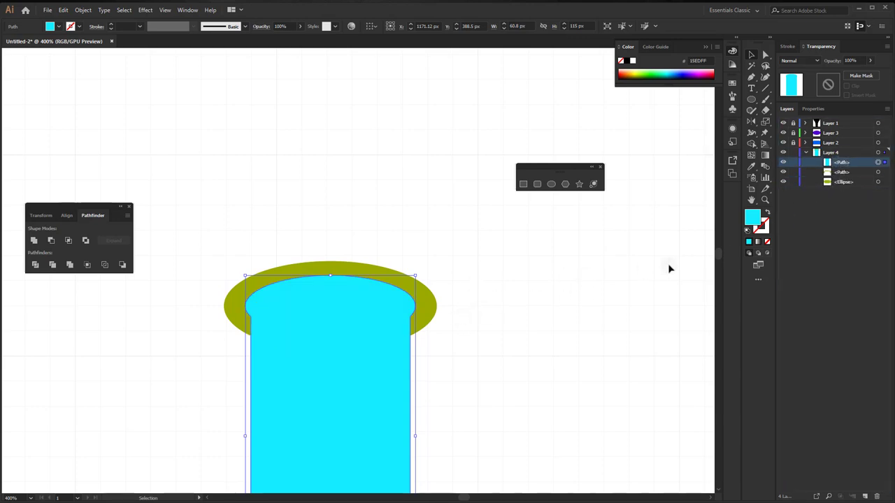
# Step: Duplicate the olive ellipse row in the Layers panel
pyautogui.click(836, 182)
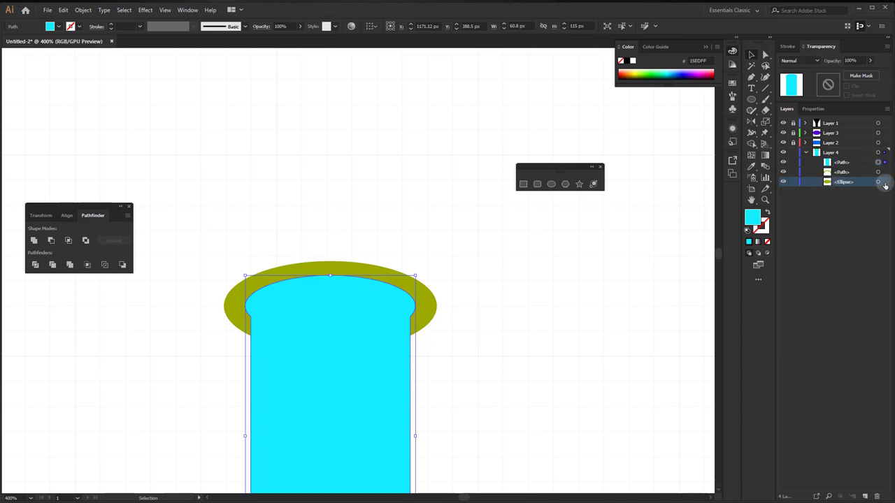
pyautogui.moveTo(839, 182); pyautogui.dragTo(864, 494)
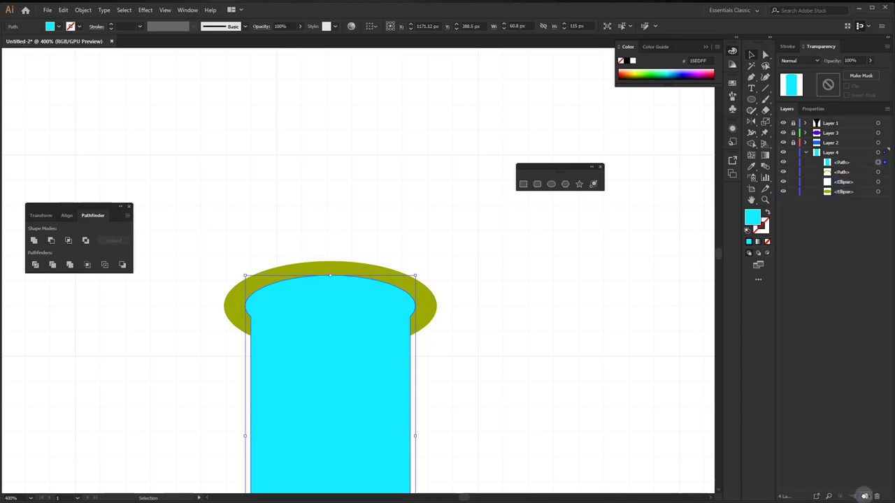
pyautogui.click(883, 181)
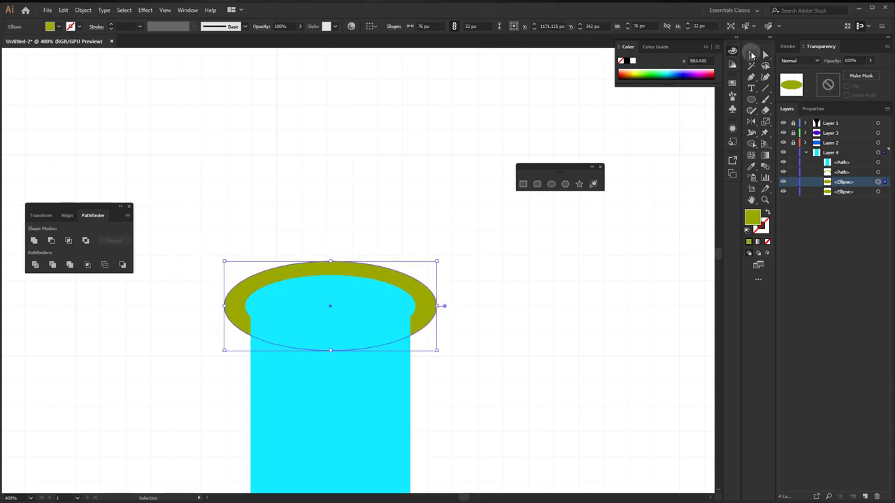
# Step: Undo an accidental arc move and lock the cyan post paths against selection
pyautogui.click(751, 55)
pyautogui.moveTo(403, 280); pyautogui.dragTo(408, 211)
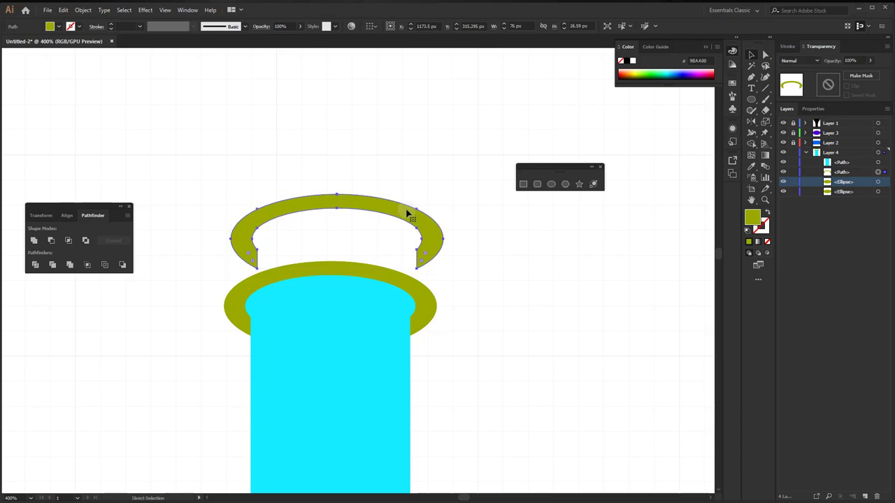
pyautogui.hotkey('ctrl', 'z')
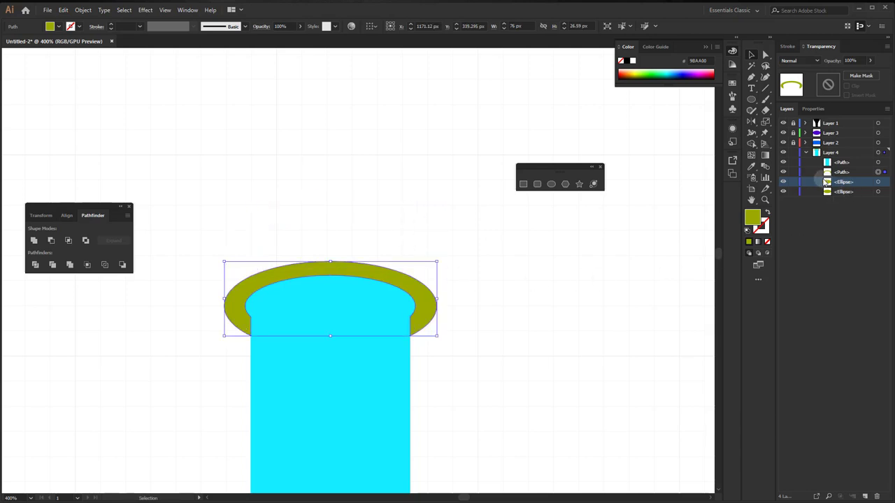
pyautogui.click(793, 172)
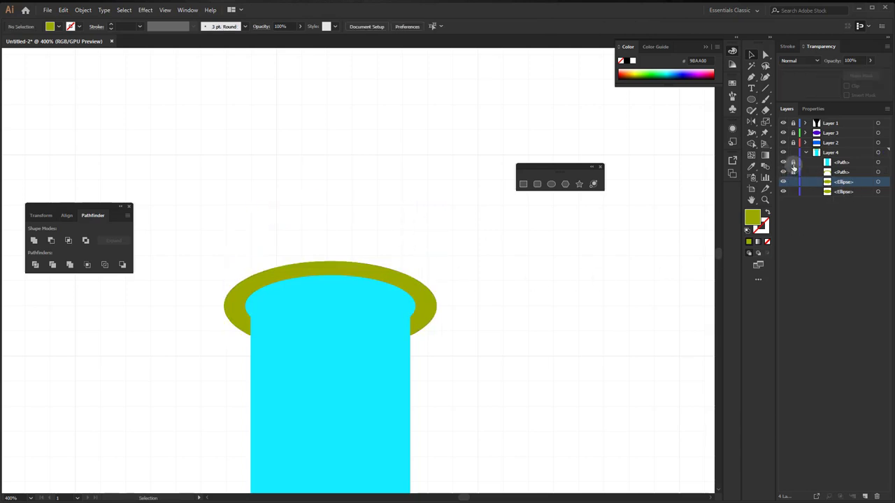
# Step: Move the olive ellipse copy well above the post and stretch it to about 76 × 57 px
pyautogui.click(883, 181)
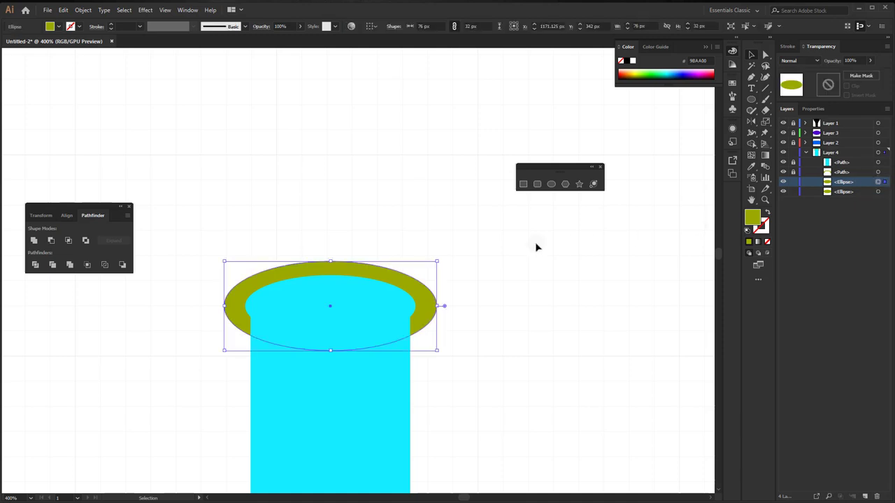
pyautogui.scroll(-5, 393, 280)
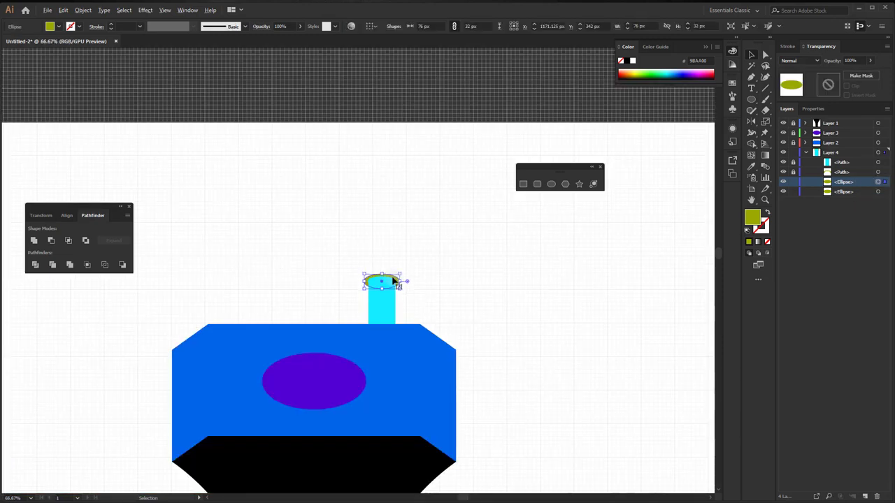
pyautogui.moveTo(394, 278); pyautogui.dragTo(394, 208)
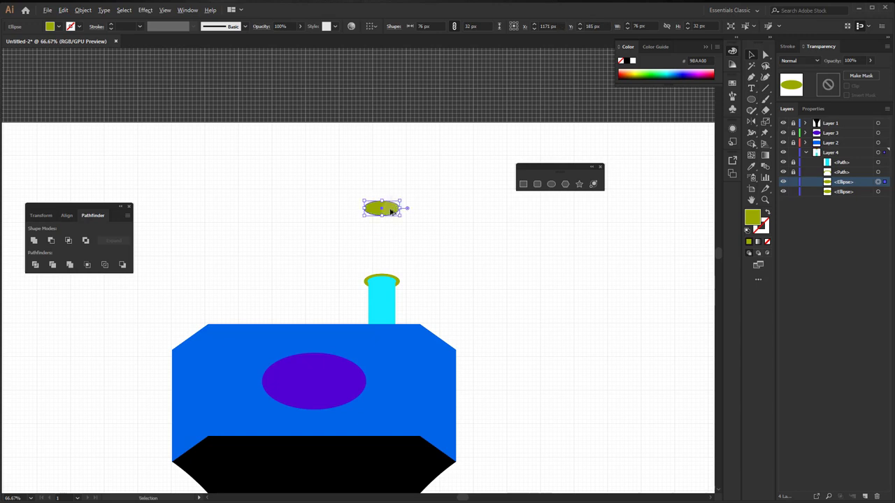
pyautogui.scroll(3, 390, 209)
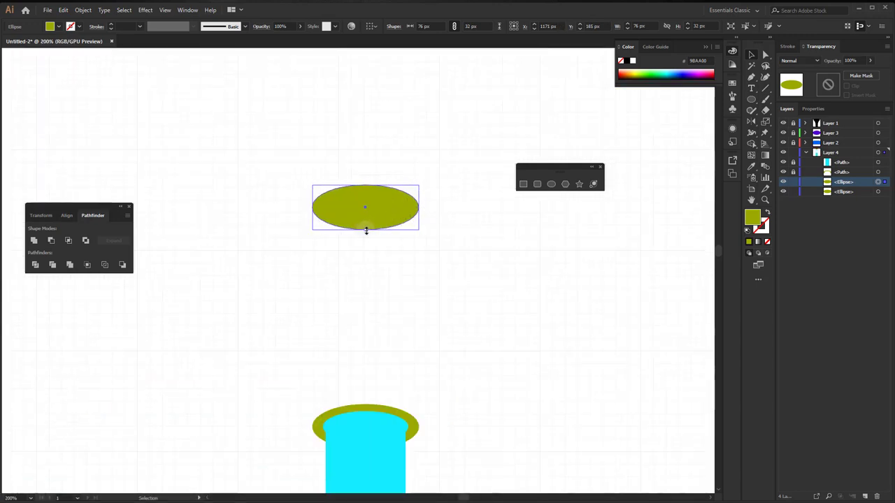
pyautogui.moveTo(365, 231); pyautogui.dragTo(364, 265)
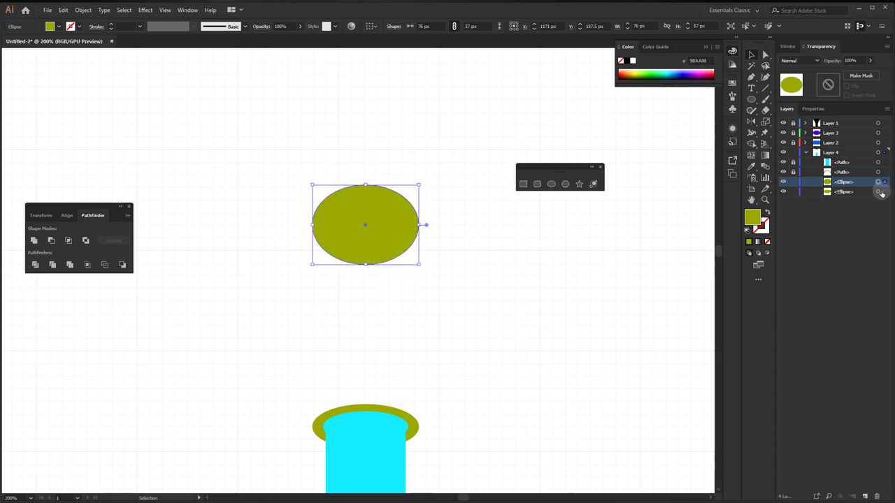
# Step: Hide the cyan post and select both olive ellipses
pyautogui.click(838, 173)
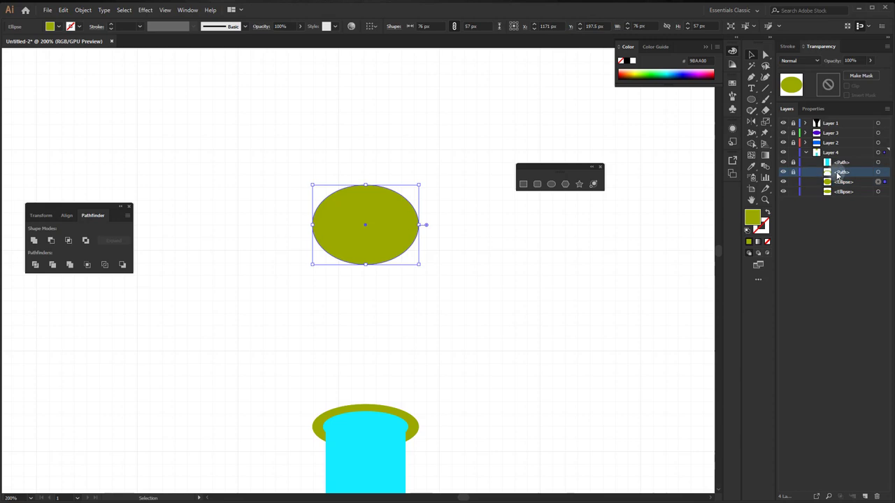
pyautogui.click(783, 162)
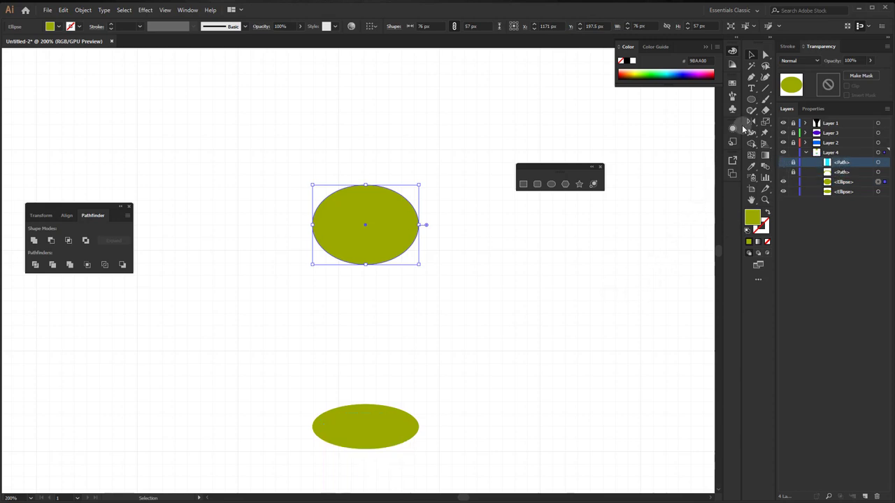
pyautogui.moveTo(478, 155); pyautogui.dragTo(291, 460)
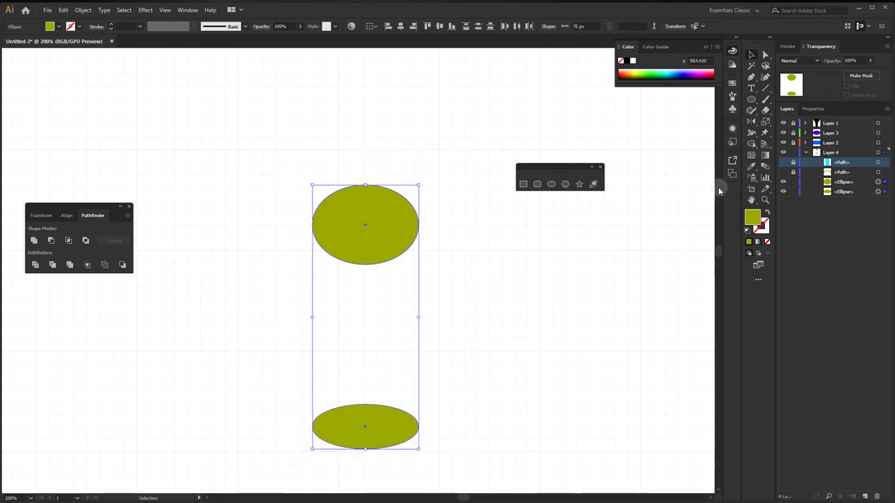
pyautogui.click(765, 66)
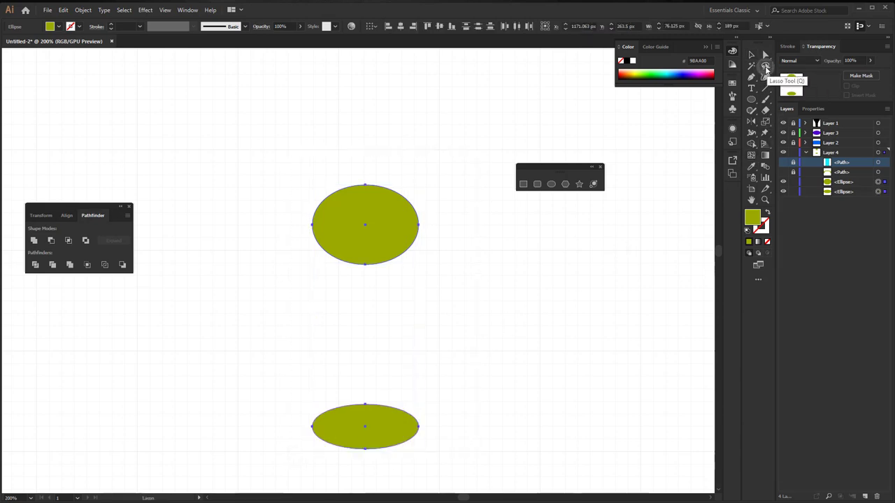
# Step: Lasso the facing anchor points of both ellipses and clear them, leaving a dome and a shallow bowl
pyautogui.click(373, 260)
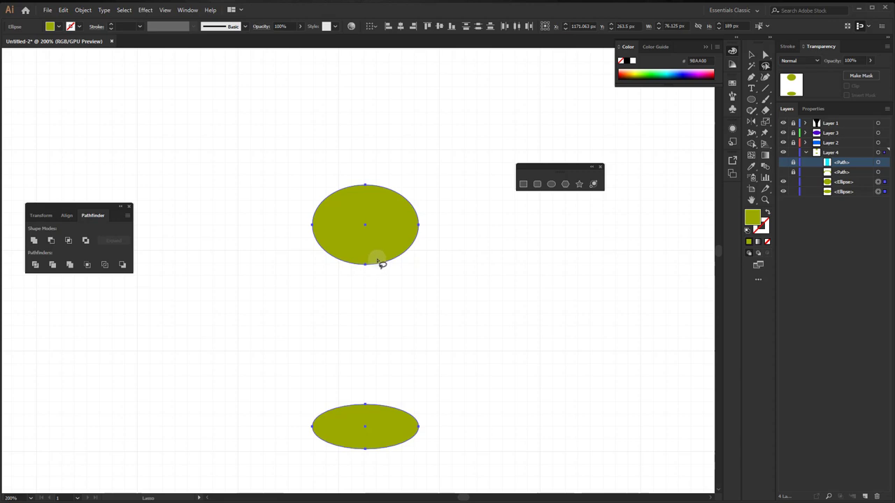
pyautogui.moveTo(378, 262); pyautogui.dragTo(331, 378)
pyautogui.moveTo(337, 411)
pyautogui.mouseDown()
pyautogui.moveTo(363, 417)
pyautogui.moveTo(405, 373)
pyautogui.moveTo(403, 278)
pyautogui.moveTo(377, 266)
pyautogui.mouseUp()
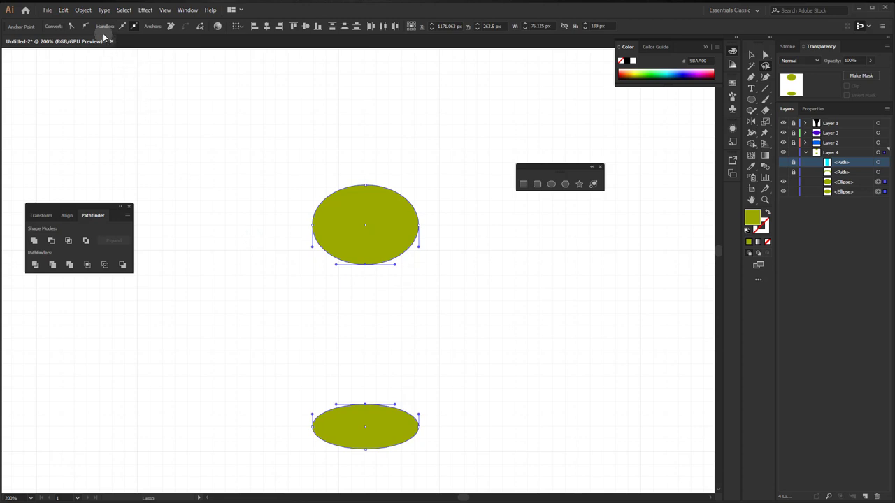
pyautogui.click(63, 10)
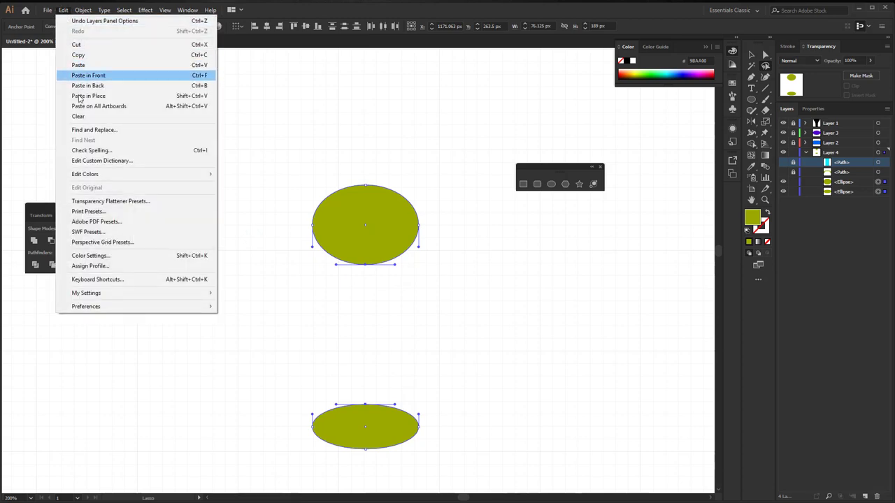
pyautogui.click(79, 117)
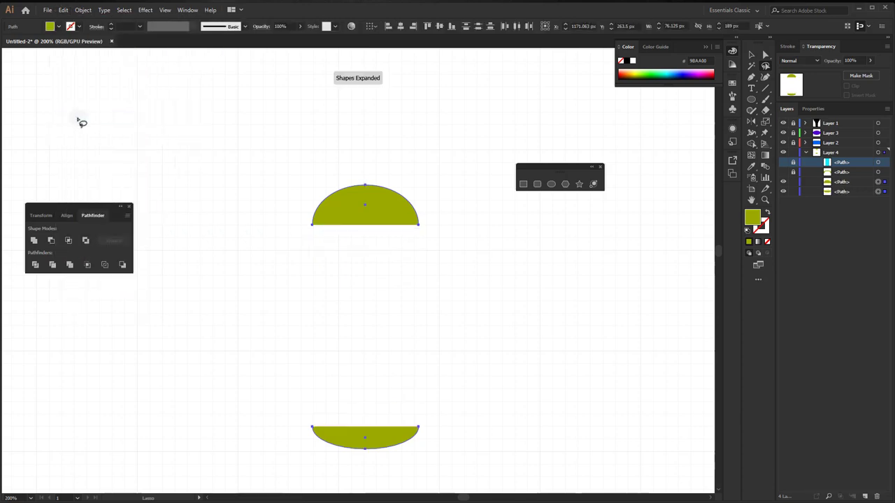
pyautogui.click(750, 55)
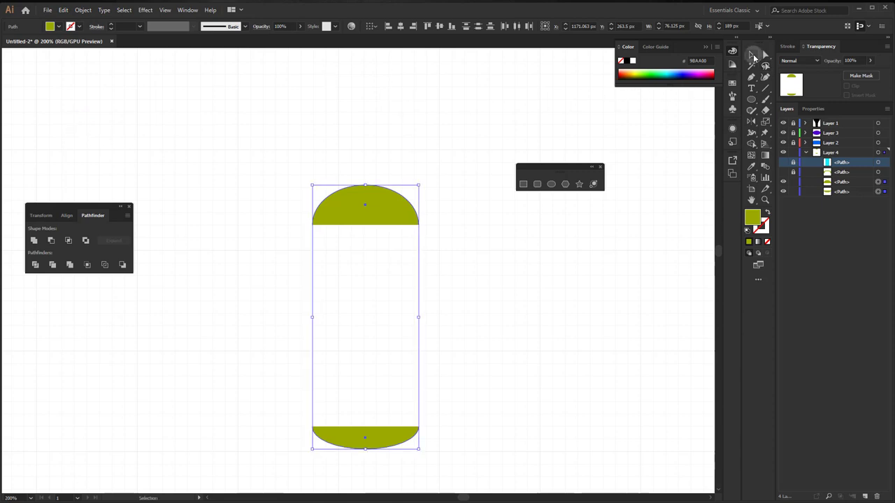
# Step: Join the dome and bowl into one 76 × 189 px olive capsule, then unhide the cyan post
pyautogui.moveTo(437, 400); pyautogui.dragTo(246, 472)
pyautogui.click(83, 10)
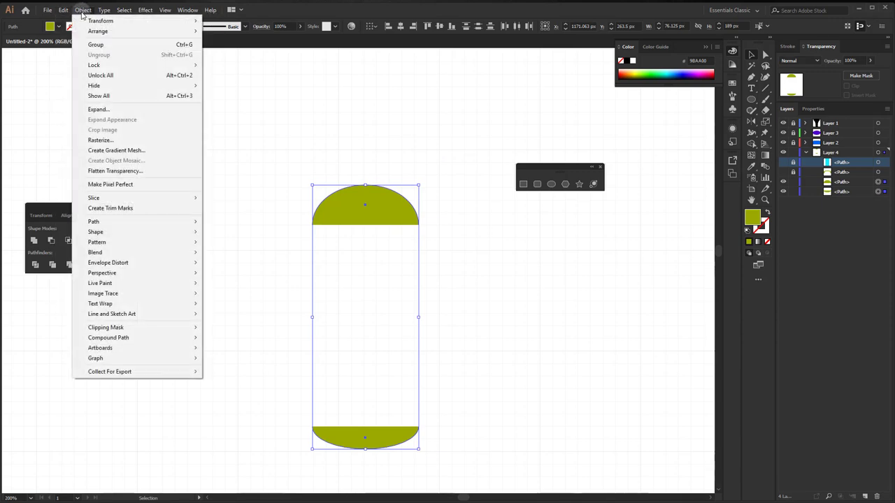
pyautogui.moveTo(93, 222)
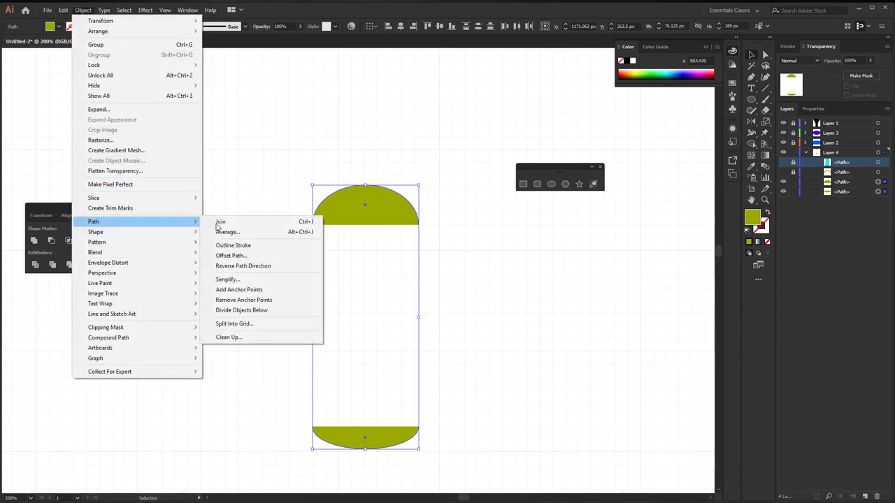
pyautogui.click(229, 222)
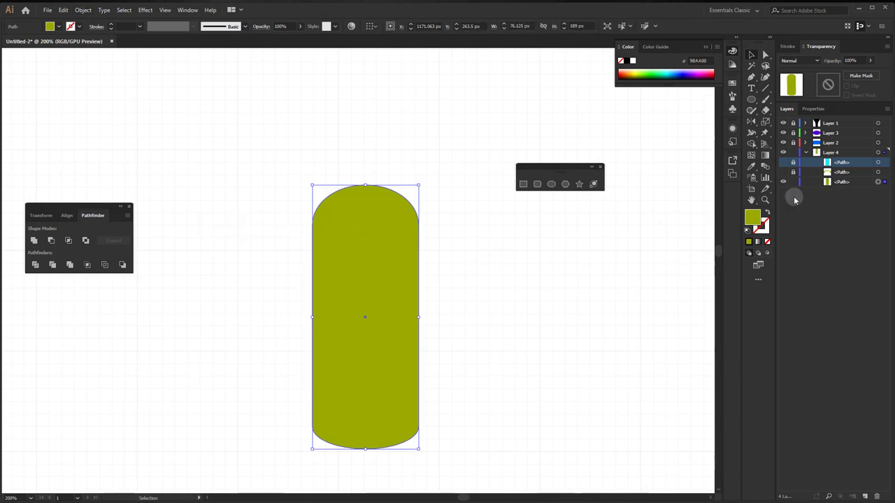
pyautogui.click(783, 162)
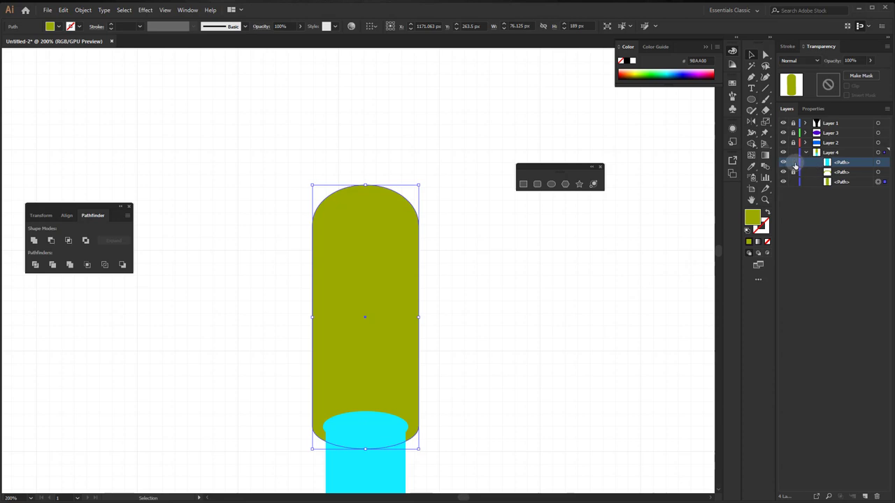
# Step: Change the prong capsule's fill from olive to bright yellow E4E900
pyautogui.click(878, 183)
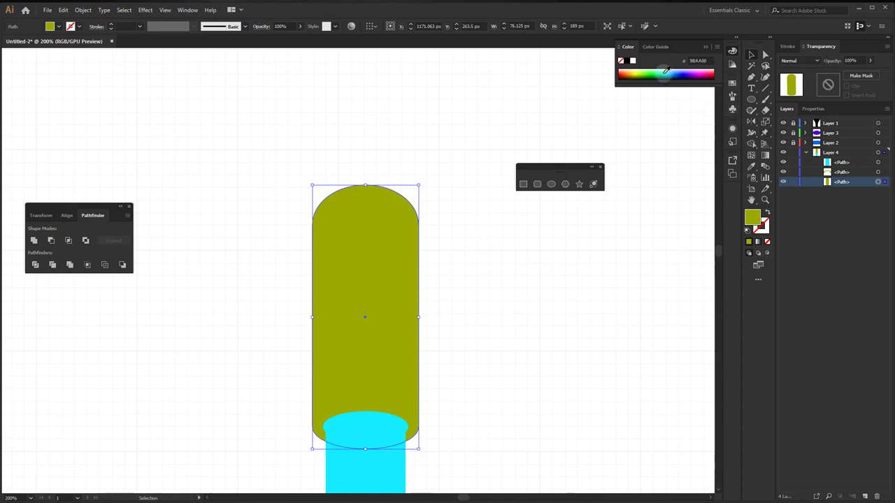
pyautogui.click(636, 72)
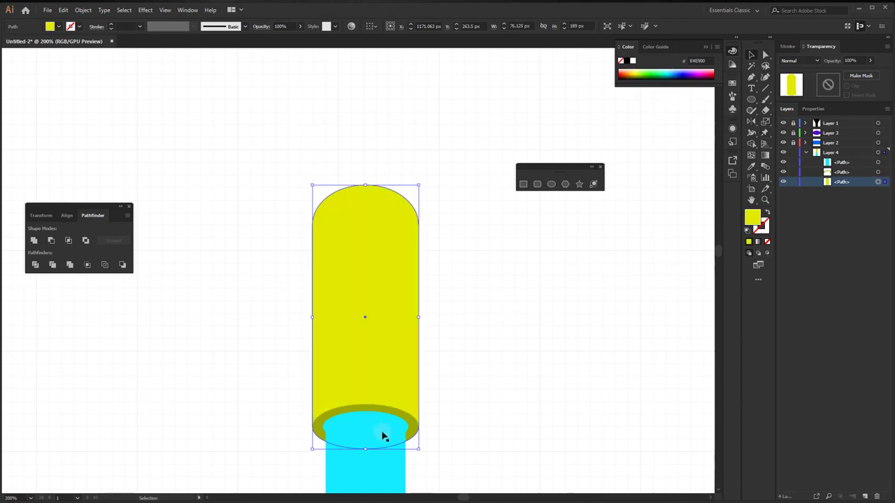
pyautogui.scroll(1, 368, 429)
pyautogui.scroll(2, 367, 429)
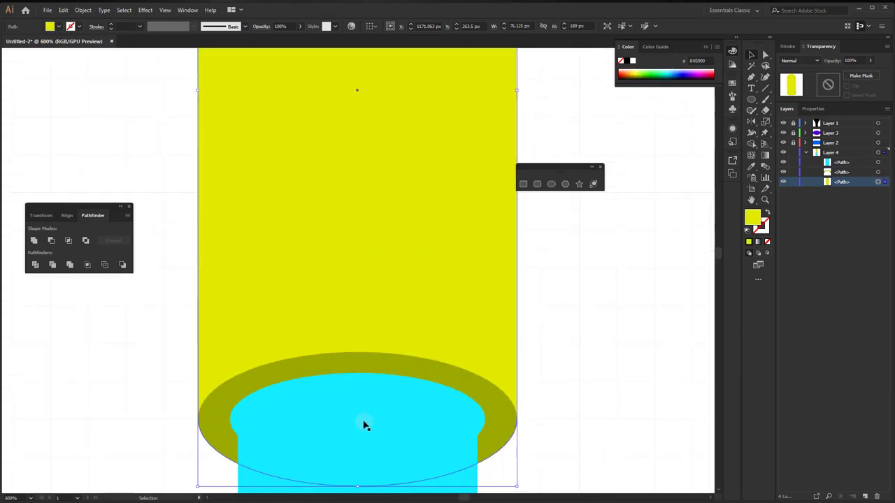
pyautogui.moveTo(364, 425); pyautogui.dragTo(361, 363)
pyautogui.click(542, 384)
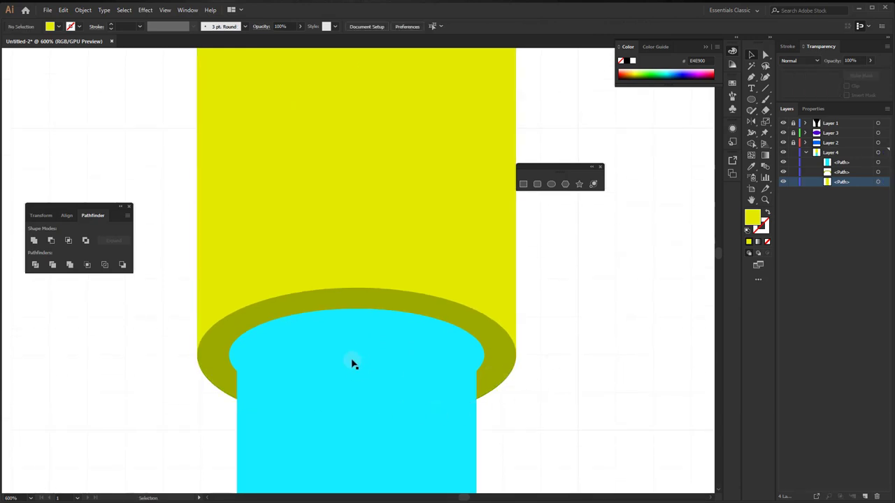
# Step: Scroll down the drawing to inspect the blue plug body and black handle
pyautogui.scroll(-1, 343, 355)
pyautogui.scroll(-1, 342, 354)
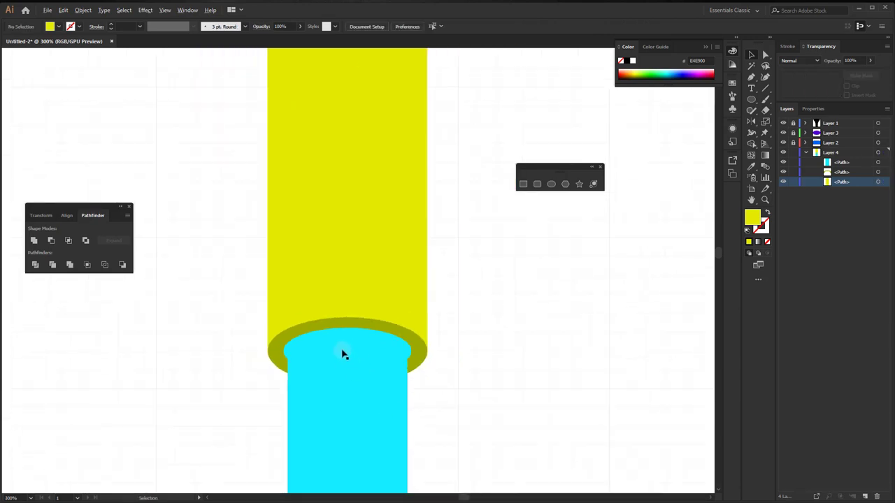
pyautogui.scroll(-2, 342, 354)
pyautogui.scroll(-1, 343, 355)
pyautogui.moveTo(347, 393); pyautogui.dragTo(355, 343)
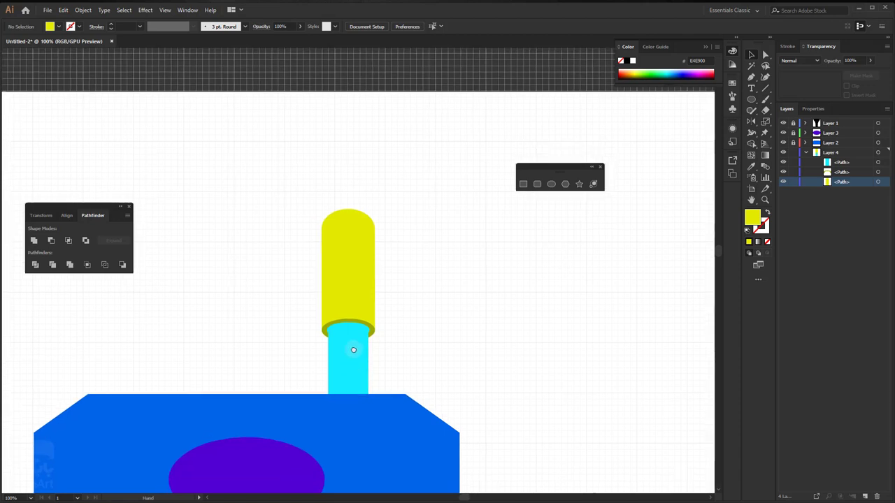
pyautogui.scroll(-1, 354, 343)
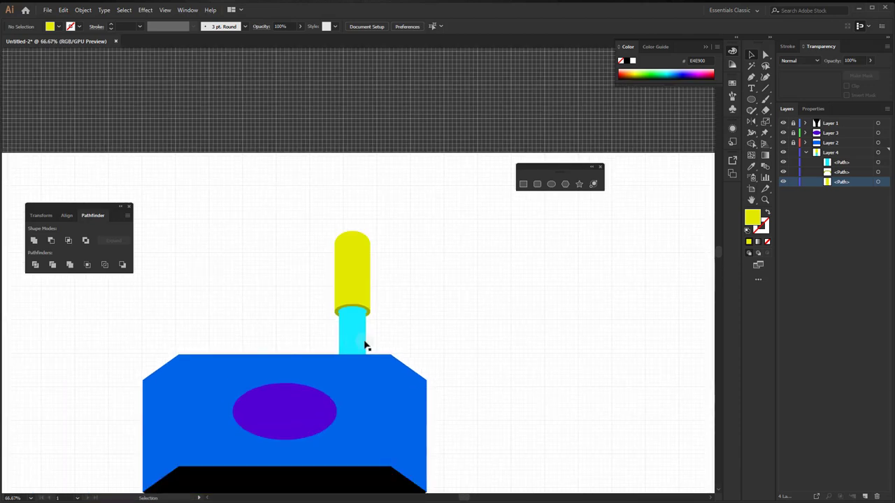
pyautogui.moveTo(343, 387); pyautogui.dragTo(343, 259)
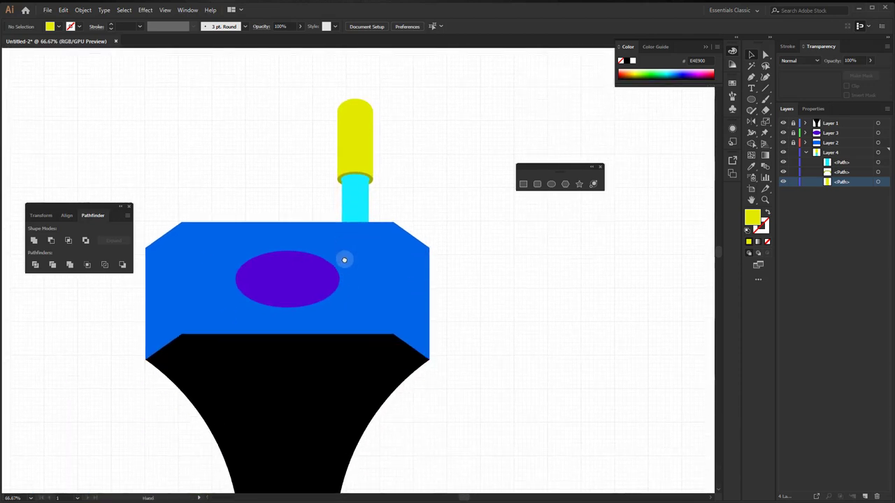
pyautogui.moveTo(350, 408); pyautogui.dragTo(359, 262)
pyautogui.moveTo(361, 439); pyautogui.dragTo(359, 312)
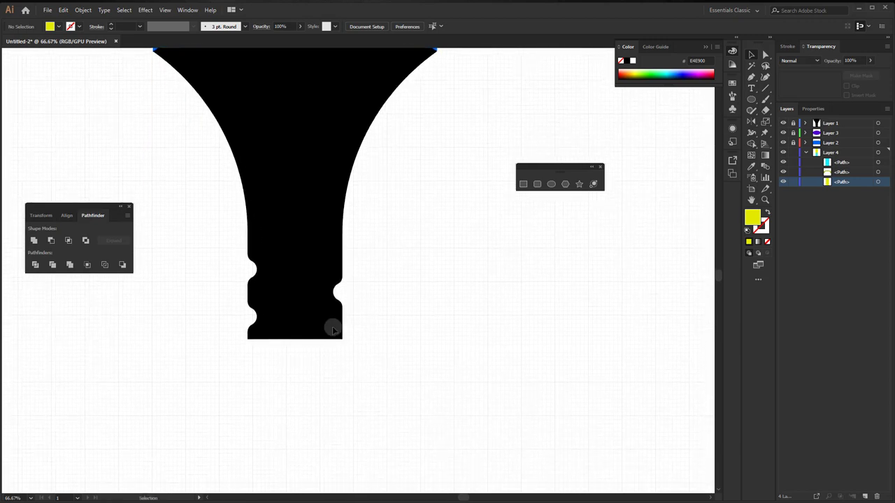
pyautogui.scroll(1, 298, 345)
pyautogui.scroll(1, 296, 341)
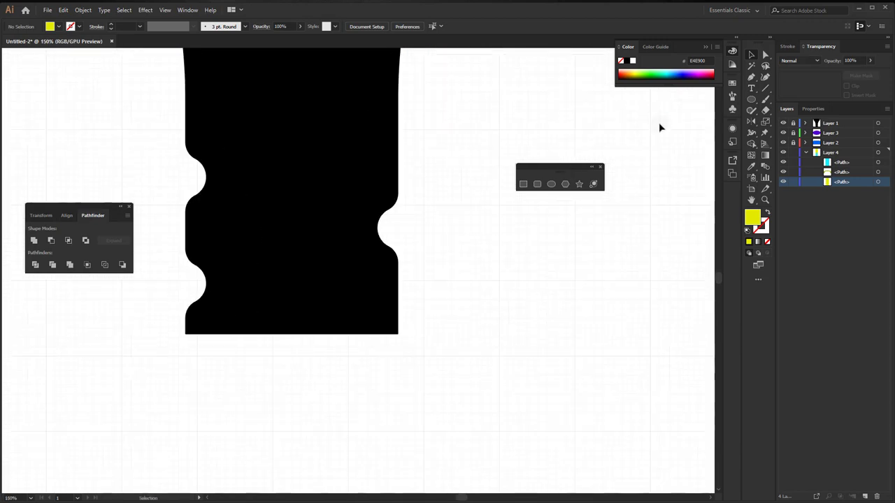
pyautogui.click(552, 184)
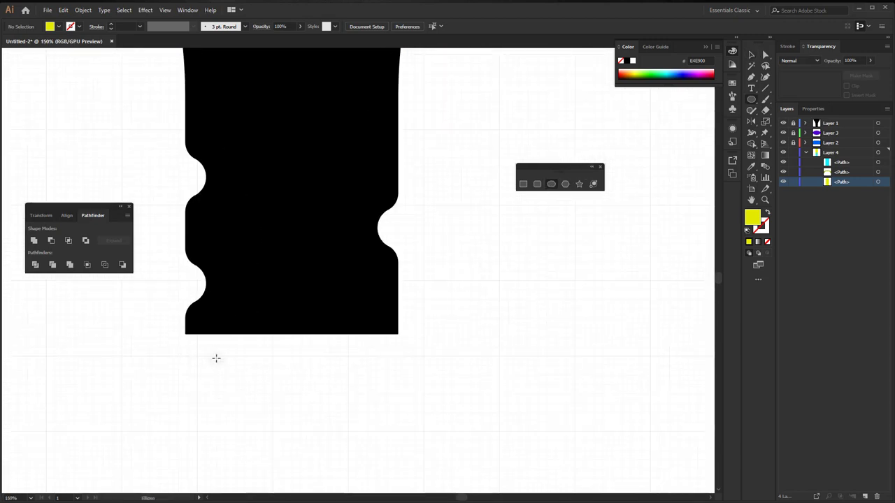
# Step: Add a new top layer and draw a wide flat ellipse across the black handle's bottom
pyautogui.click(805, 153)
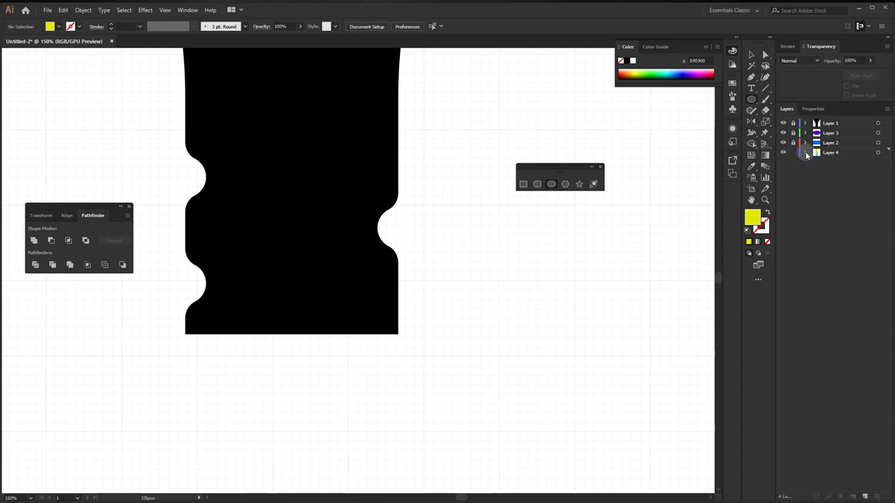
pyautogui.click(835, 123)
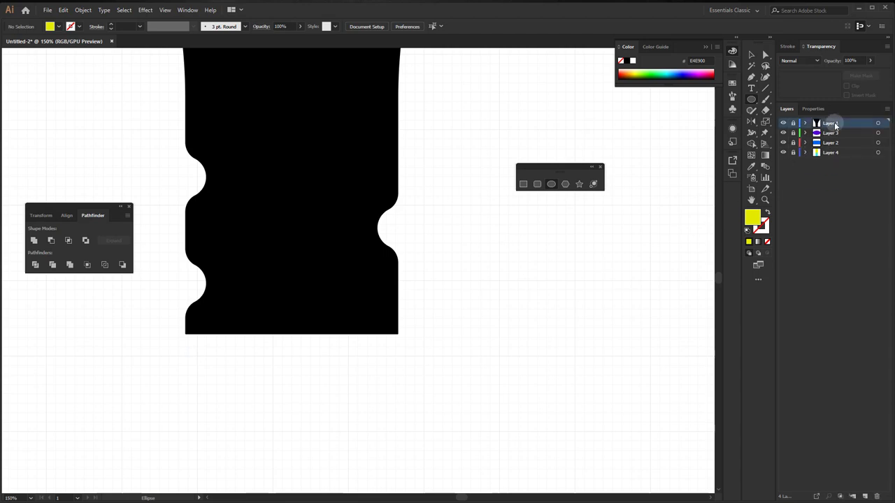
pyautogui.click(864, 496)
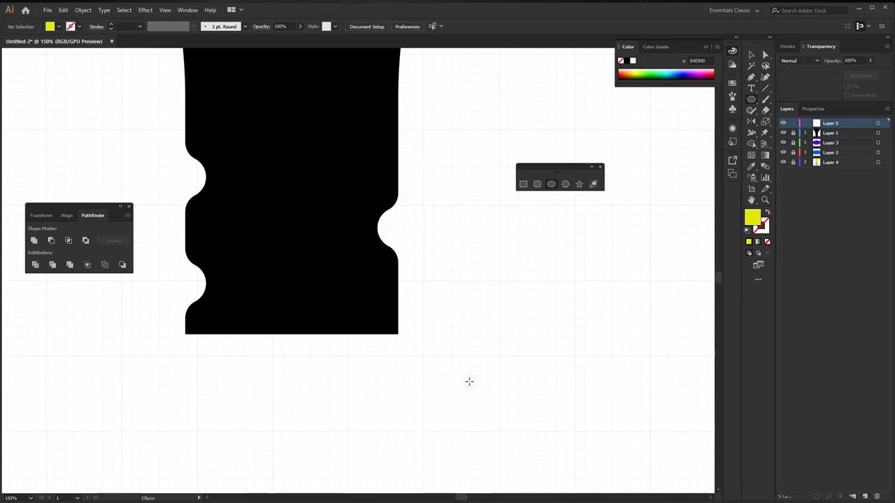
pyautogui.moveTo(229, 355); pyautogui.dragTo(400, 406)
pyautogui.moveTo(295, 386); pyautogui.dragTo(288, 338)
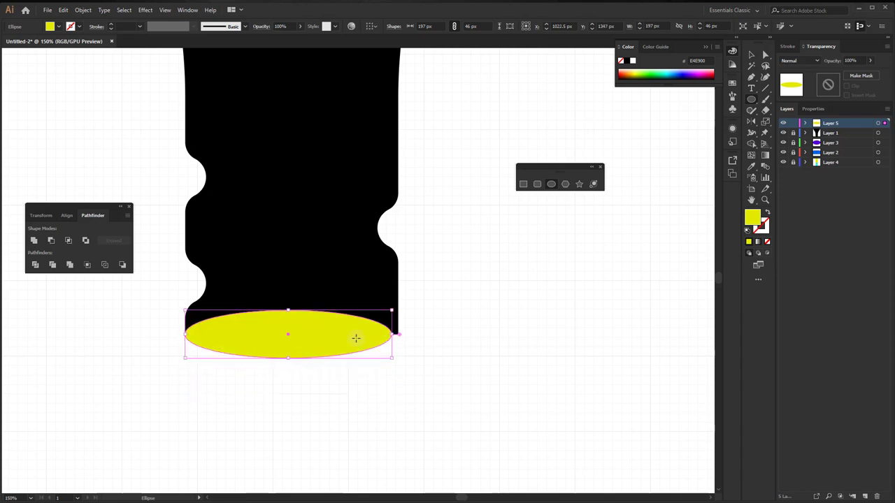
pyautogui.moveTo(392, 335); pyautogui.dragTo(399, 335)
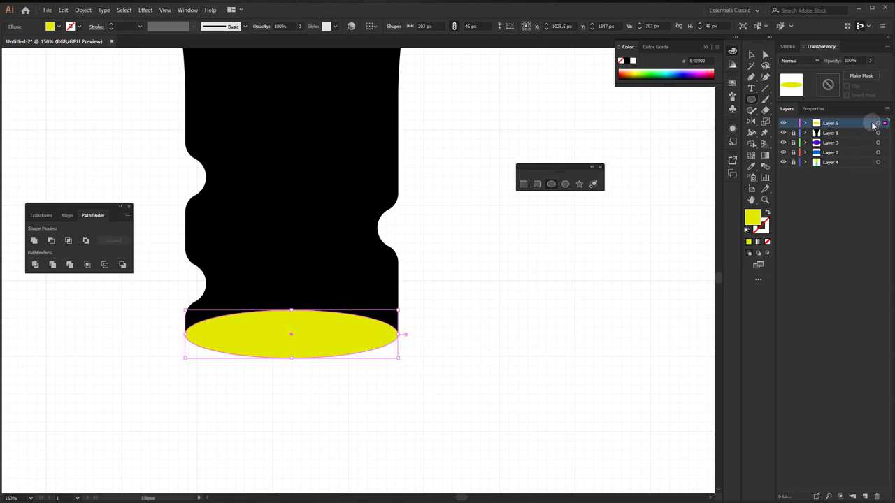
# Step: Fill the new ellipse with dark grey 26261F
pyautogui.doubleClick(752, 219)
pyautogui.moveTo(739, 236); pyautogui.dragTo(667, 224)
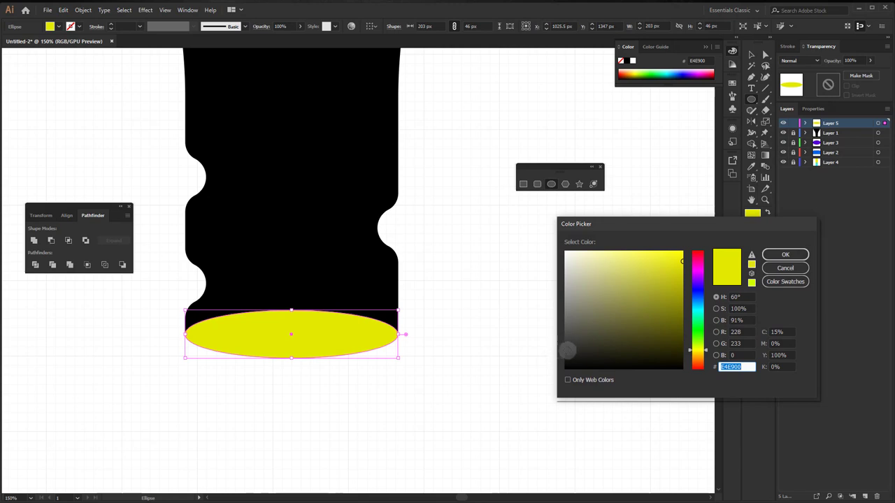
pyautogui.click(571, 353)
pyautogui.moveTo(571, 353); pyautogui.dragTo(588, 355)
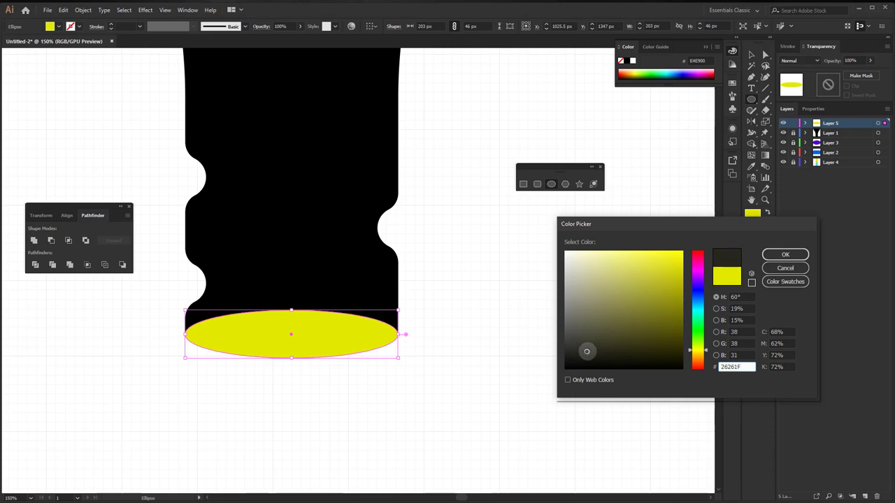
pyautogui.doubleClick(742, 367)
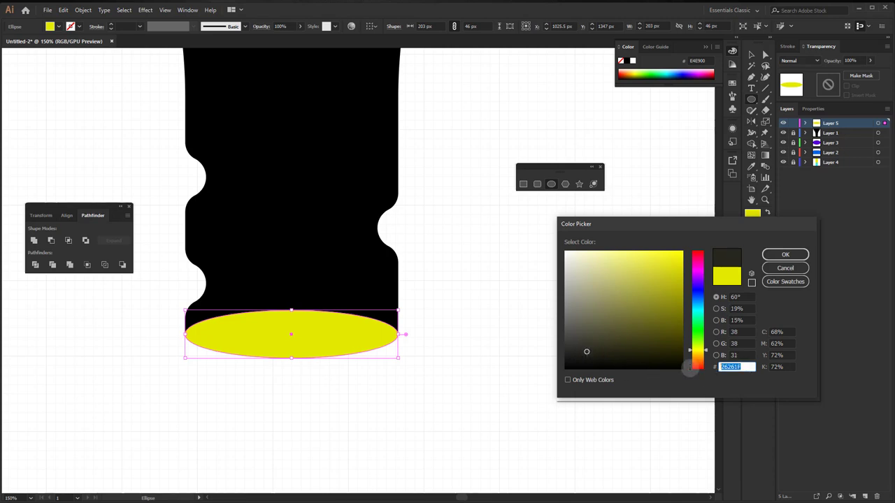
pyautogui.click(784, 255)
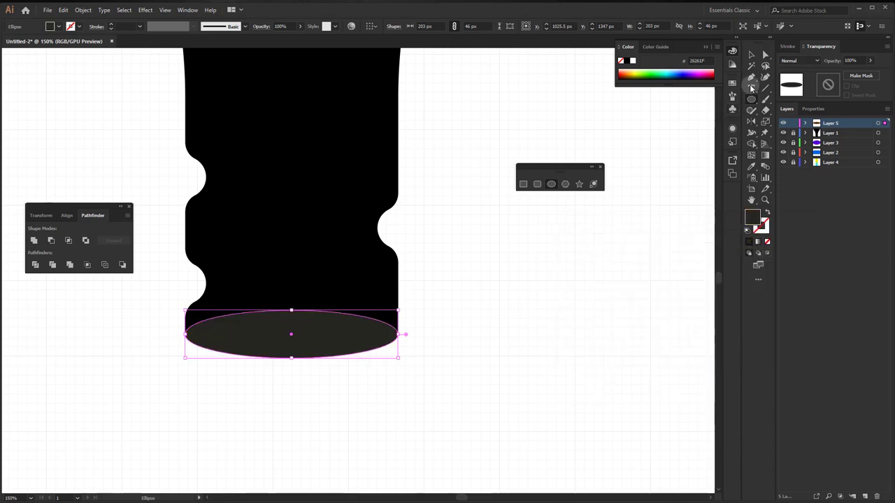
# Step: Drag the ellipse's left end toward the black handle's side
pyautogui.click(751, 55)
pyautogui.scroll(4, 185, 334)
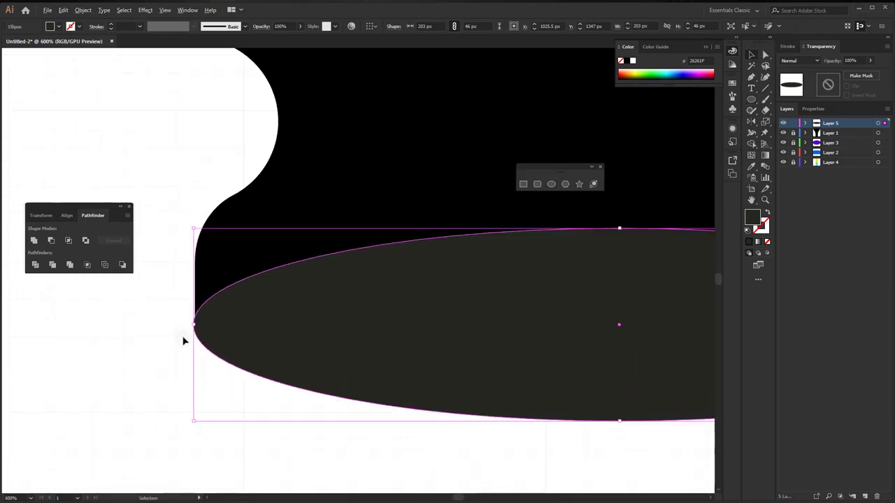
pyautogui.scroll(2, 183, 340)
pyautogui.scroll(2, 203, 311)
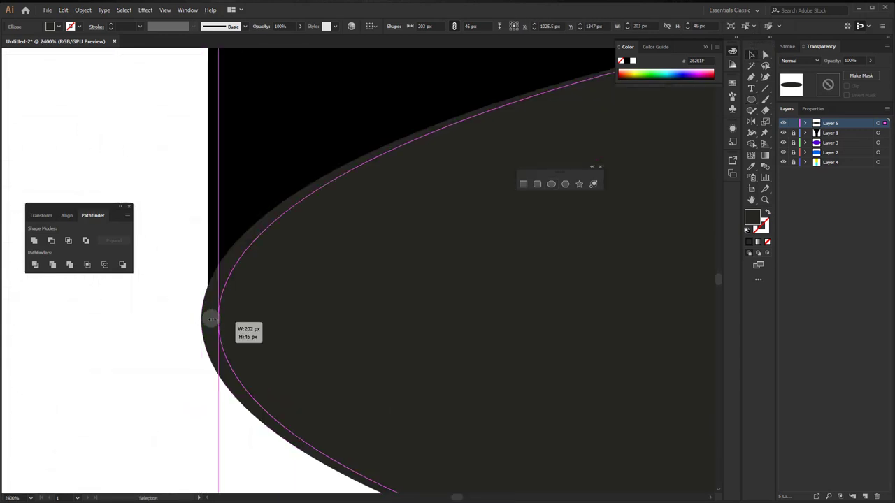
pyautogui.moveTo(210, 320); pyautogui.dragTo(211, 320)
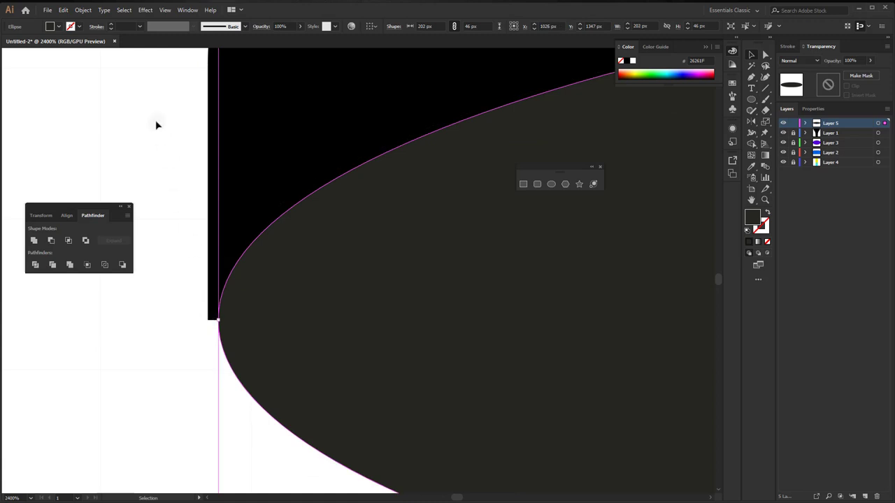
# Step: Turn off Snap to Pixel in the View menu
pyautogui.click(165, 9)
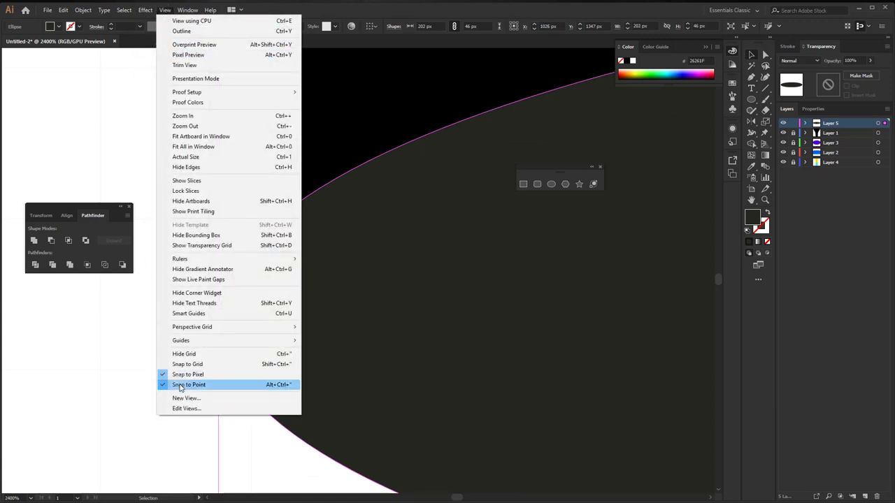
pyautogui.click(180, 385)
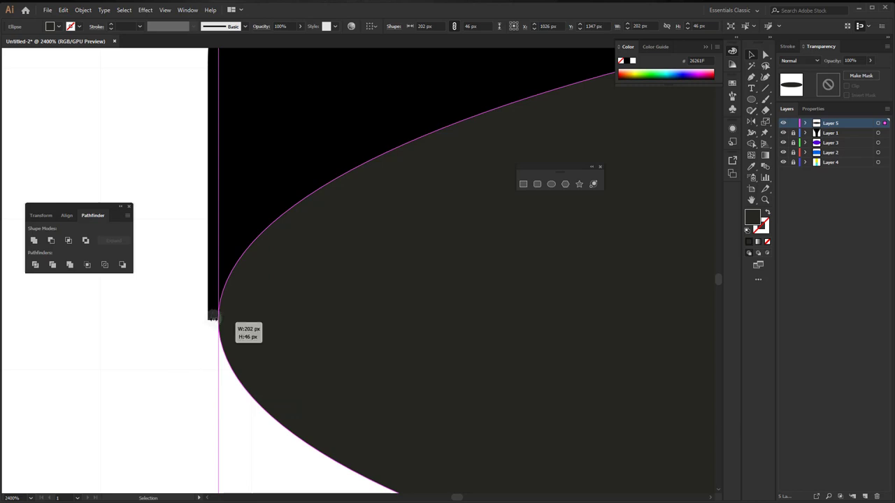
pyautogui.click(163, 9)
pyautogui.click(170, 377)
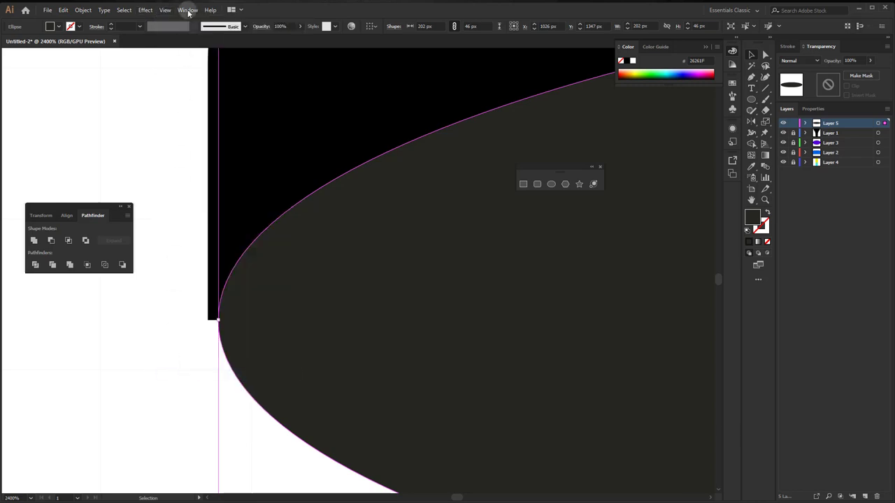
pyautogui.click(164, 10)
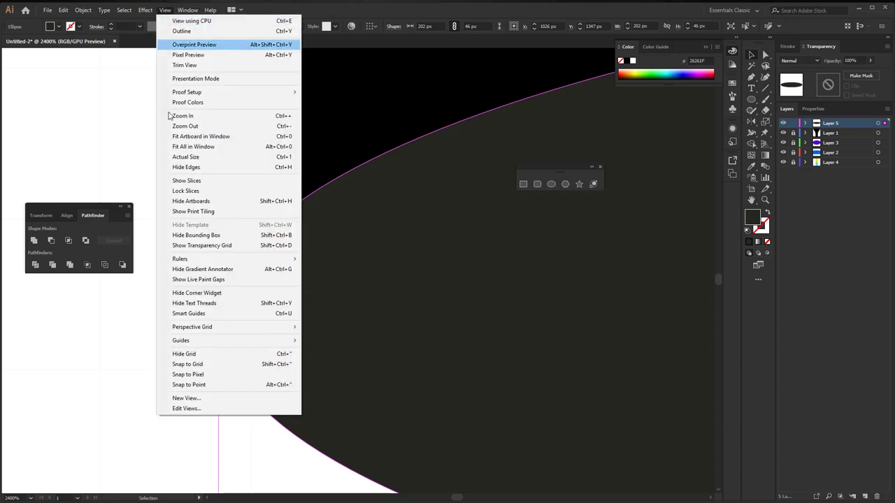
pyautogui.click(175, 384)
# Step: Line up the ellipse's left and right ends exactly with the handle's sides
pyautogui.moveTo(218, 319); pyautogui.dragTo(210, 319)
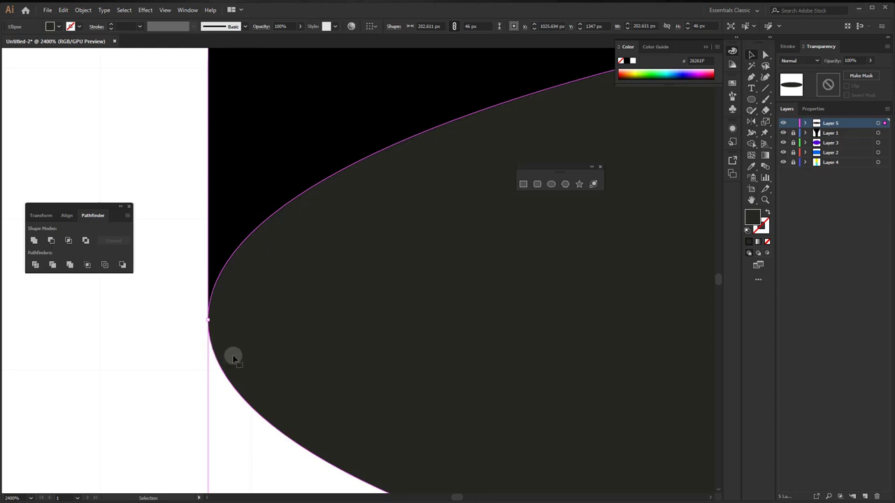
pyautogui.scroll(-4, 234, 355)
pyautogui.moveTo(571, 341); pyautogui.dragTo(247, 361)
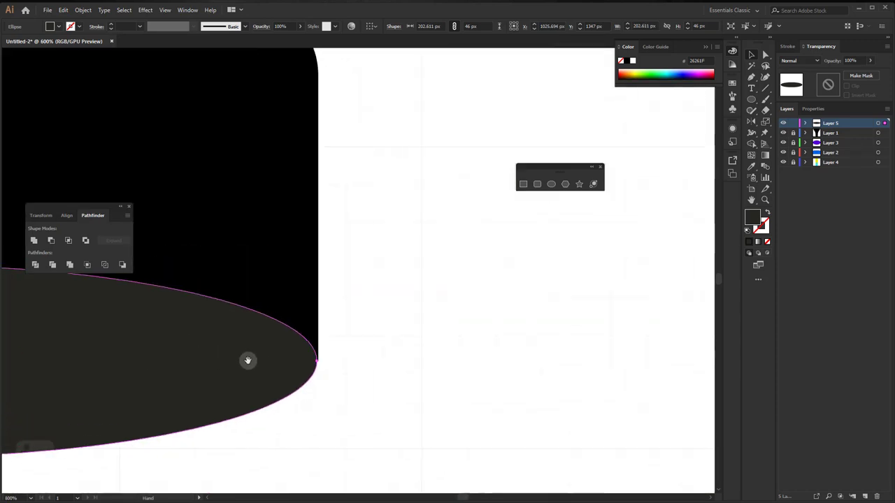
pyautogui.scroll(4, 320, 368)
pyautogui.moveTo(327, 334); pyautogui.dragTo(331, 333)
pyautogui.scroll(-2, 308, 346)
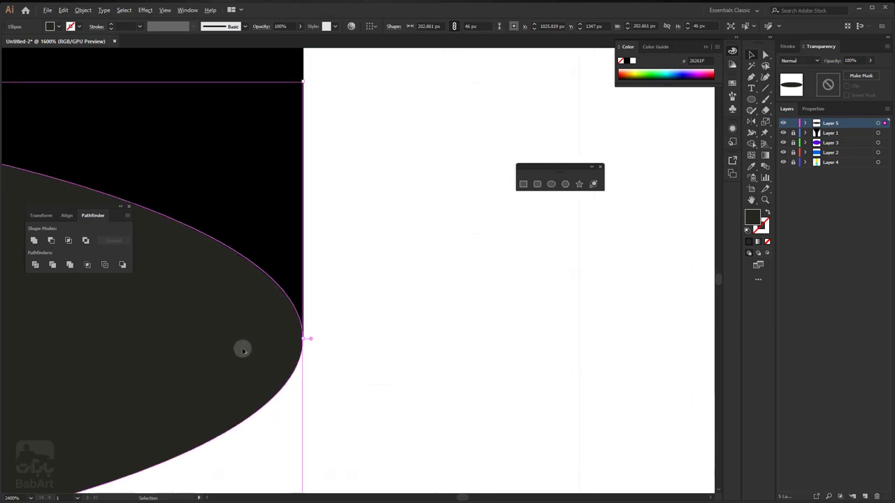
pyautogui.scroll(-5, 242, 348)
pyautogui.scroll(-3, 242, 347)
# Step: Deselect the ellipse and review the plug's dark rounded base
pyautogui.click(295, 322)
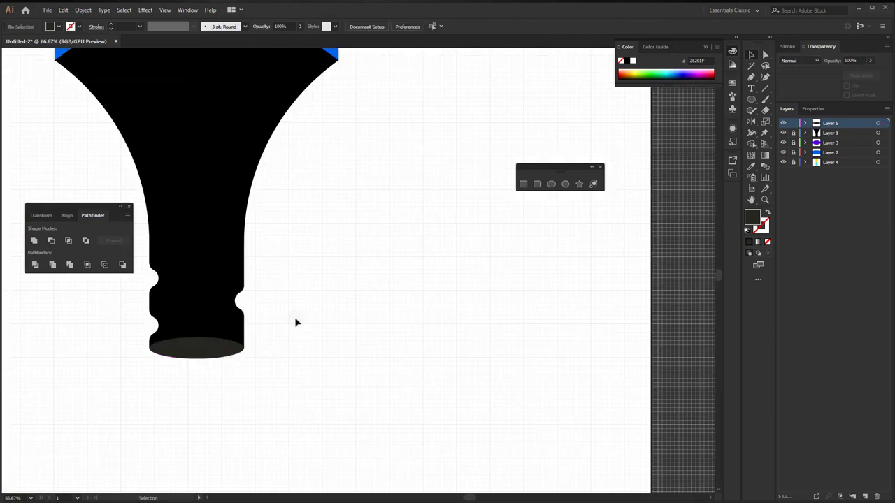
pyautogui.scroll(2, 169, 347)
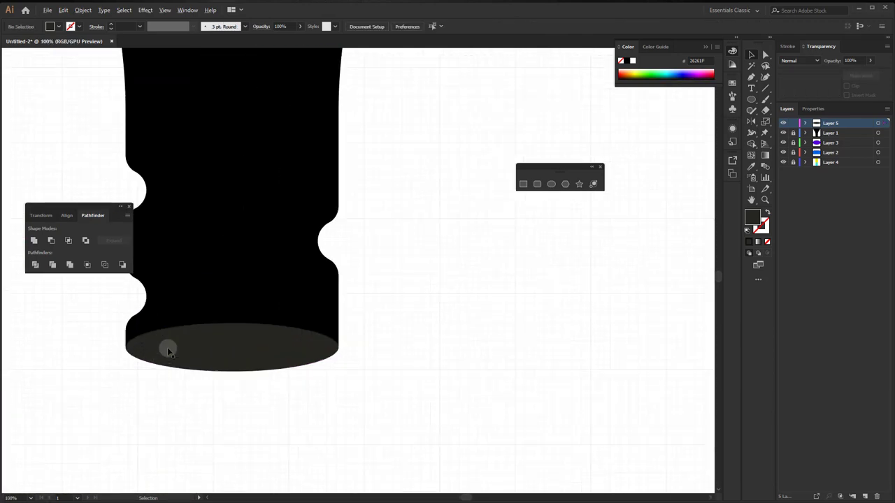
pyautogui.scroll(3, 168, 347)
pyautogui.scroll(1, 168, 349)
pyautogui.scroll(-1, 168, 349)
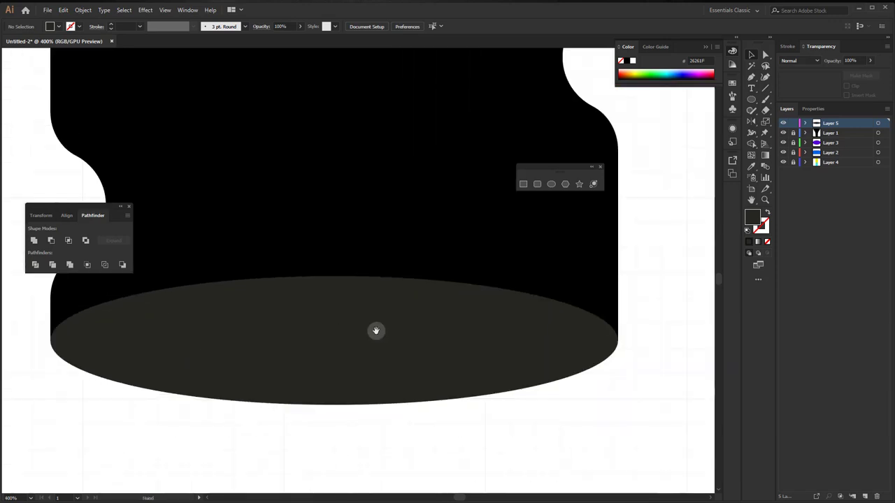
pyautogui.moveTo(379, 328); pyautogui.dragTo(399, 404)
pyautogui.scroll(-4, 391, 371)
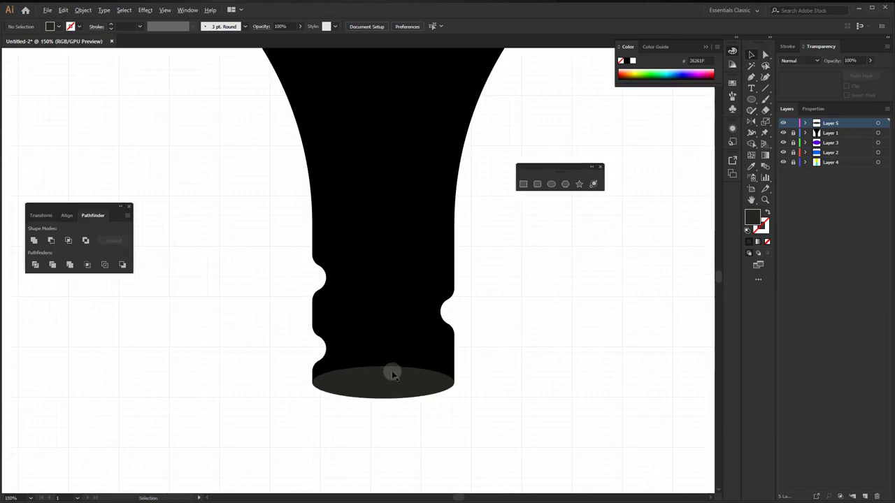
pyautogui.scroll(-3, 392, 371)
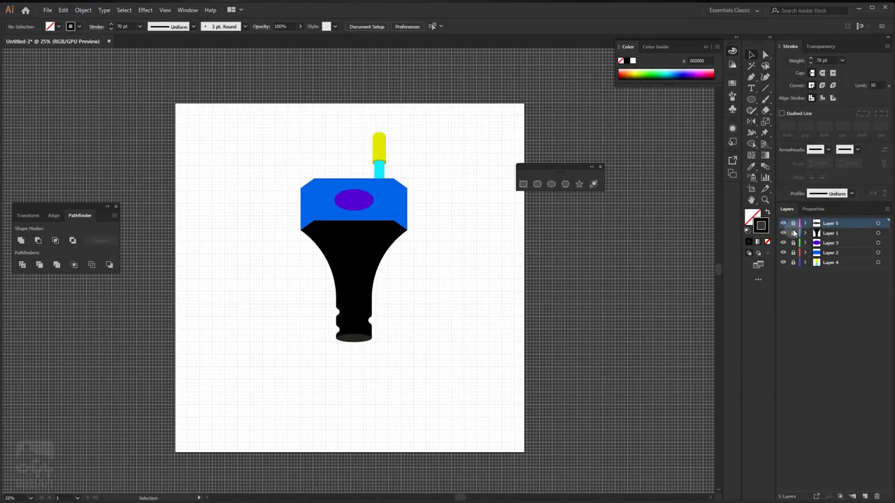
# Step: Add Layer 6 at the top of the layer stack for the cable
pyautogui.click(866, 496)
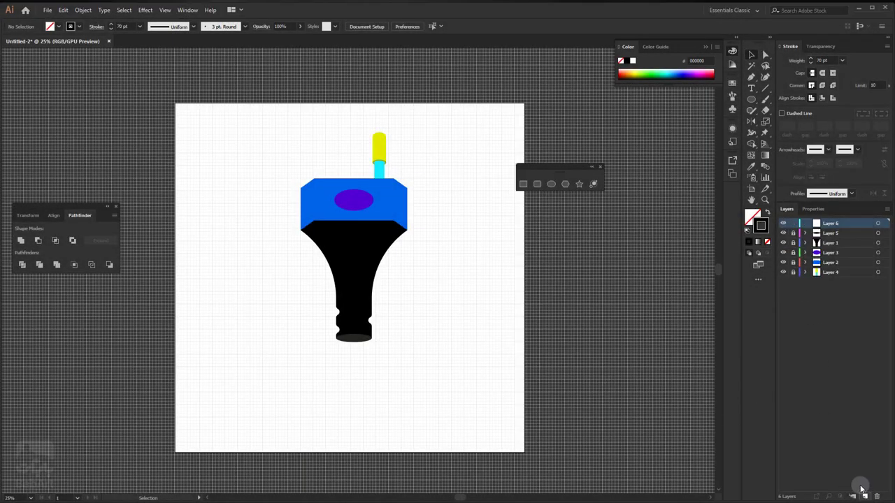
pyautogui.scroll(1, 356, 347)
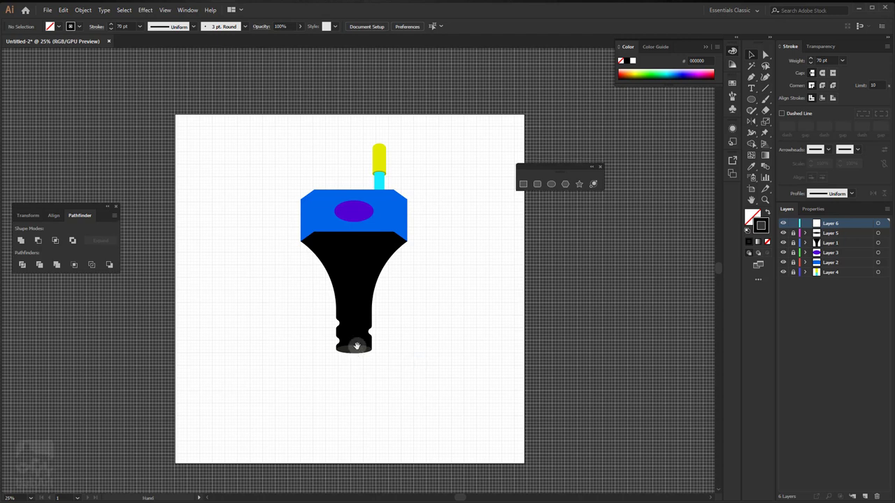
pyautogui.moveTo(357, 347); pyautogui.dragTo(355, 308)
pyautogui.scroll(1, 355, 307)
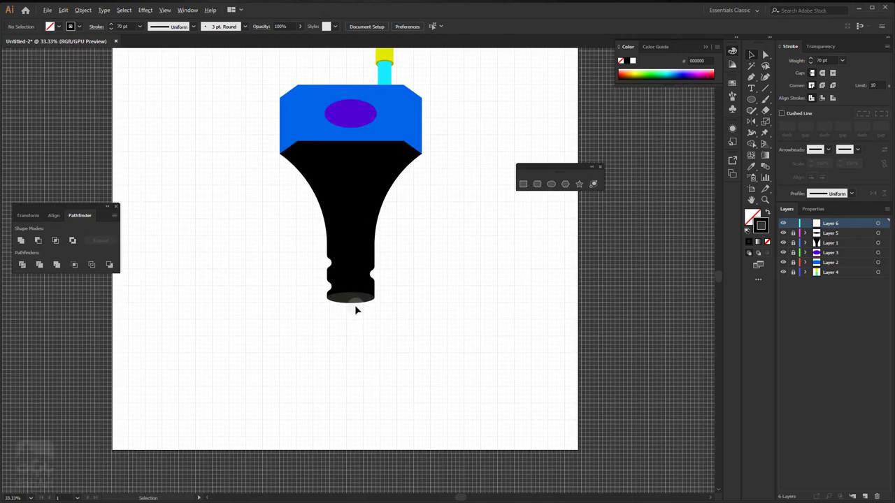
pyautogui.scroll(1, 354, 305)
pyautogui.scroll(-1, 354, 305)
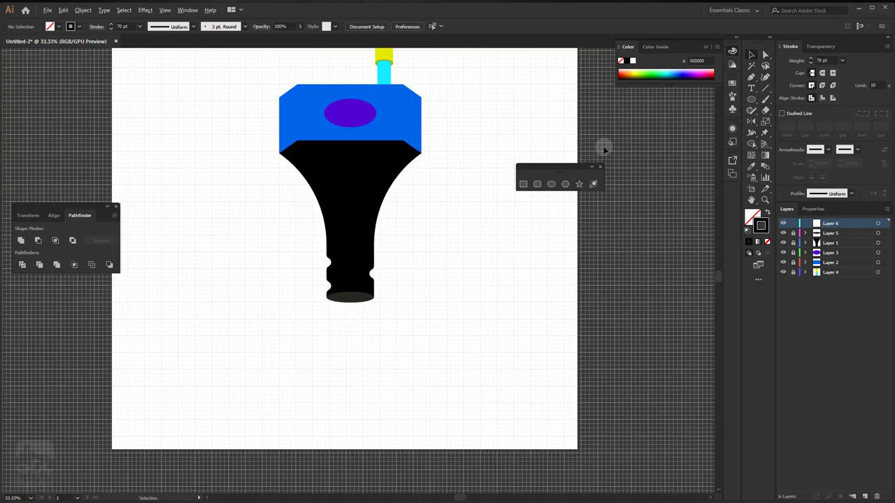
# Step: Draw a vertical 70 pt black cable line down from the plug's base
pyautogui.click(768, 85)
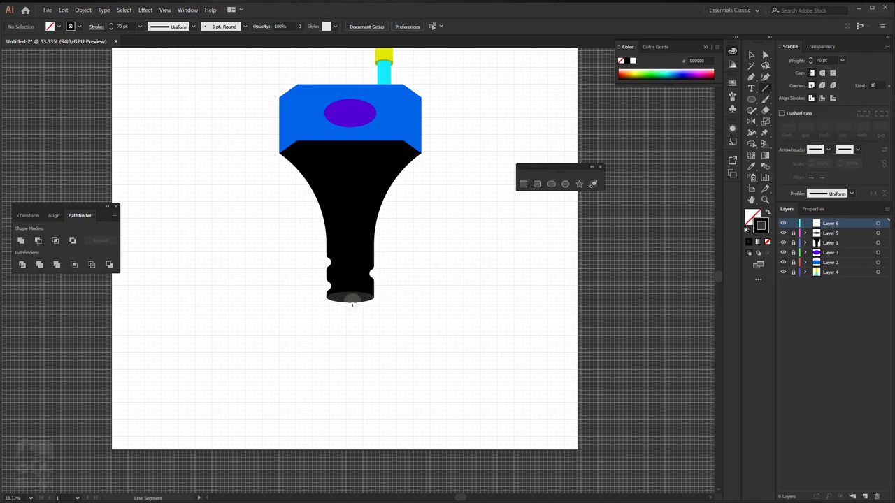
pyautogui.moveTo(349, 297); pyautogui.dragTo(347, 391)
pyautogui.moveTo(350, 446); pyautogui.dragTo(350, 446)
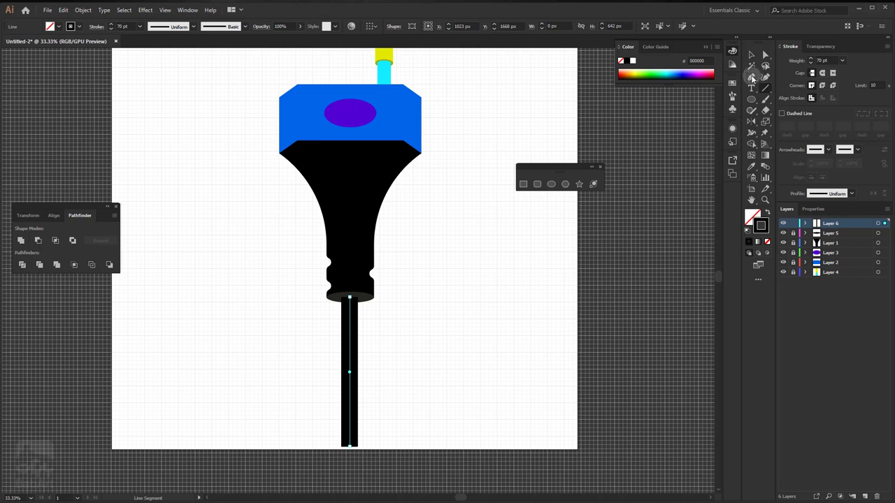
# Step: Add several anchor points along the cable line, with anchor tools in a floating panel
pyautogui.click(751, 78)
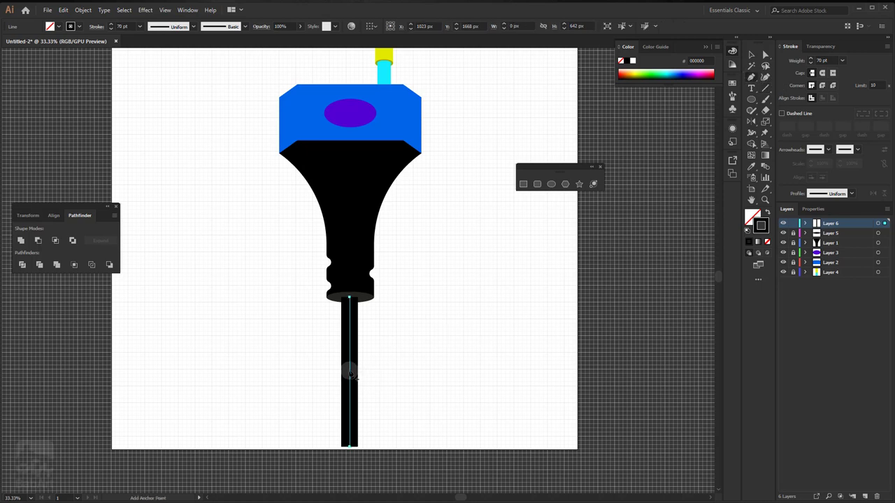
pyautogui.click(349, 371)
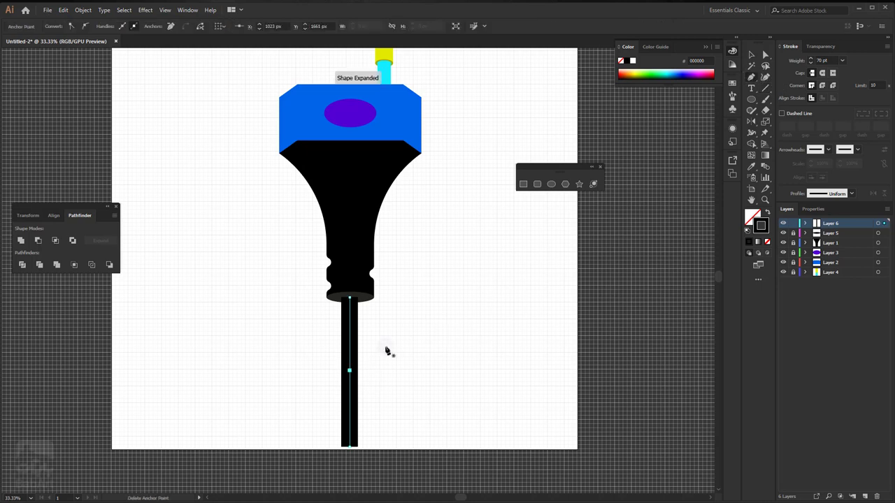
pyautogui.moveTo(751, 78); pyautogui.dragTo(859, 88)
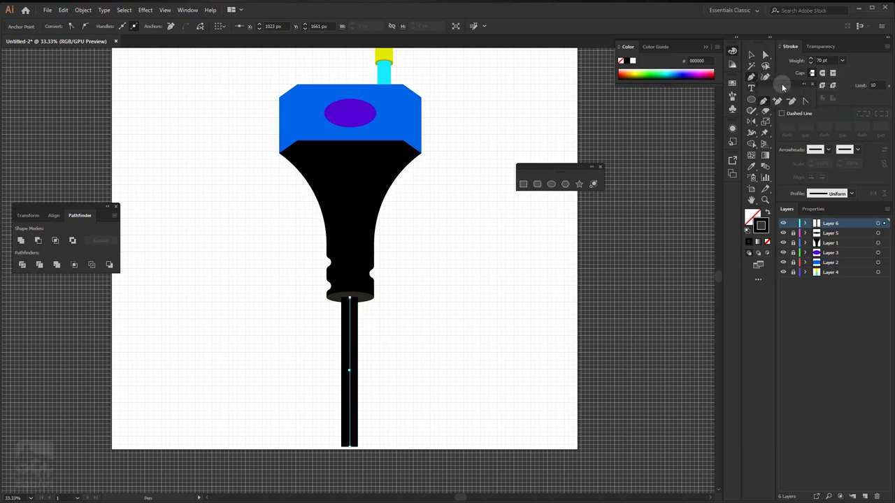
pyautogui.moveTo(782, 83)
pyautogui.mouseDown()
pyautogui.moveTo(604, 213)
pyautogui.moveTo(550, 205)
pyautogui.mouseUp()
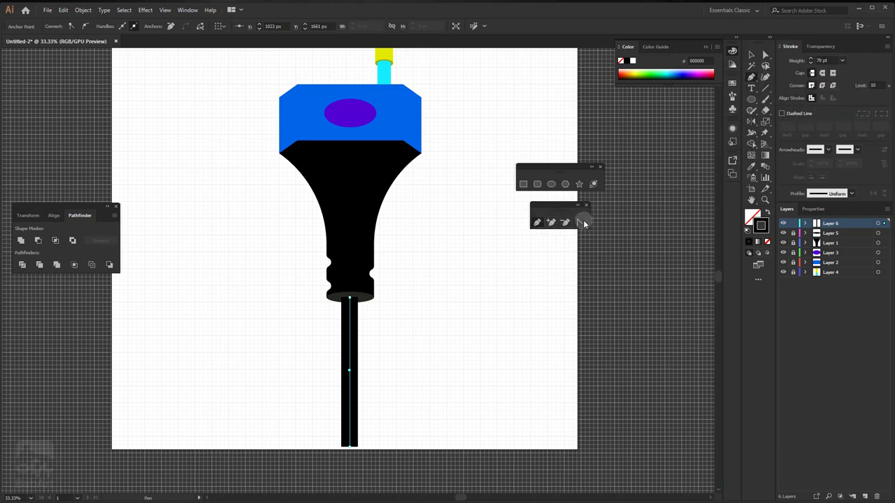
pyautogui.click(579, 222)
pyautogui.click(354, 371)
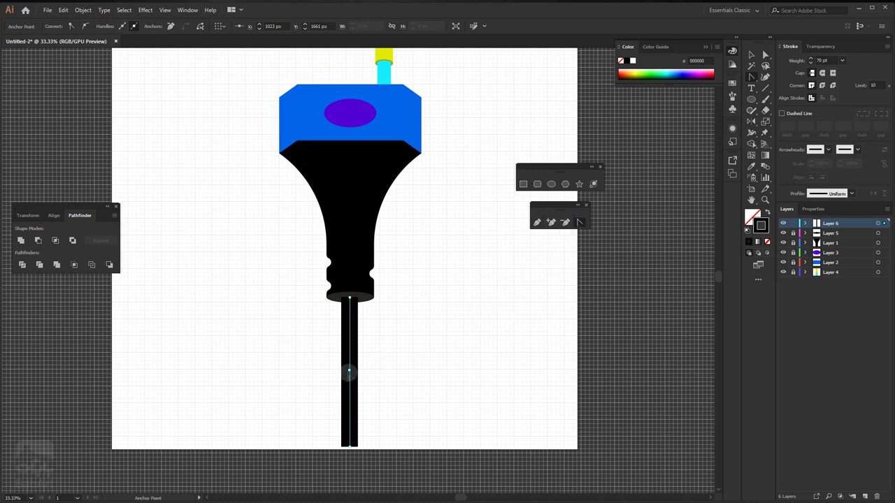
pyautogui.click(350, 444)
pyautogui.click(350, 372)
pyautogui.click(350, 341)
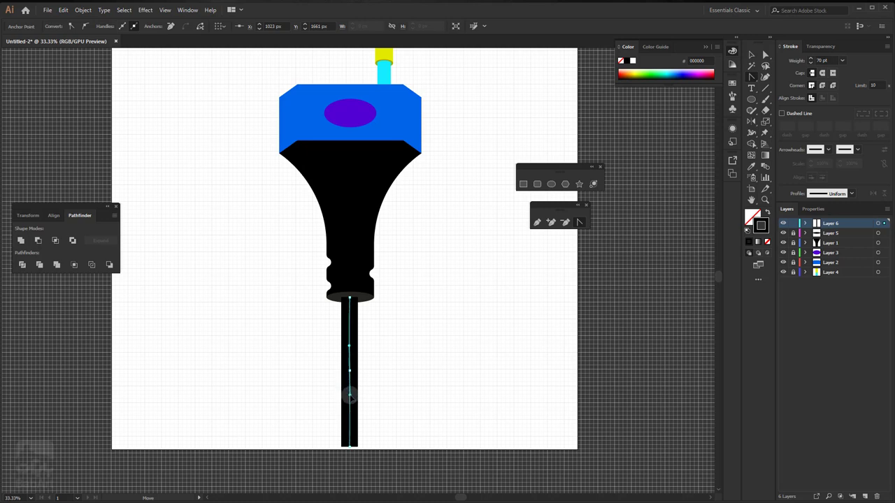
pyautogui.click(349, 400)
pyautogui.moveTo(349, 400); pyautogui.dragTo(349, 416)
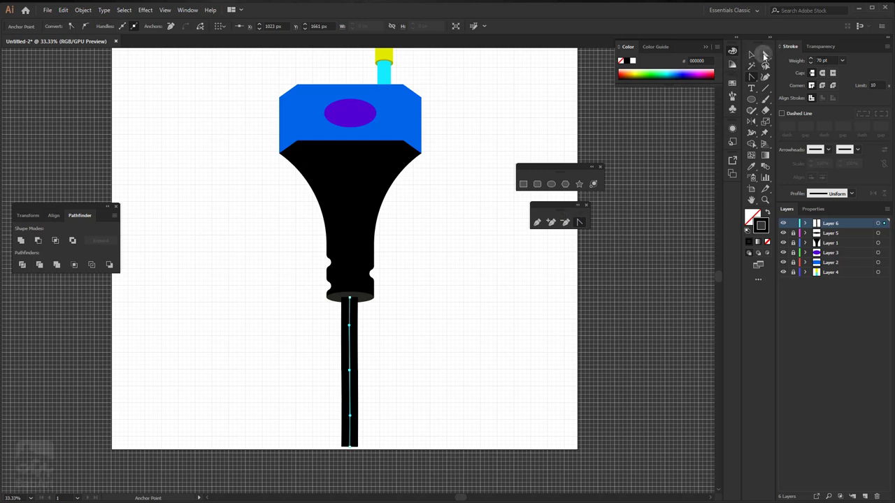
# Step: Bend the cable's bottom end out to the right and smooth the curve
pyautogui.moveTo(765, 54)
pyautogui.mouseDown()
pyautogui.moveTo(864, 61)
pyautogui.moveTo(735, 106)
pyautogui.moveTo(542, 261)
pyautogui.mouseUp()
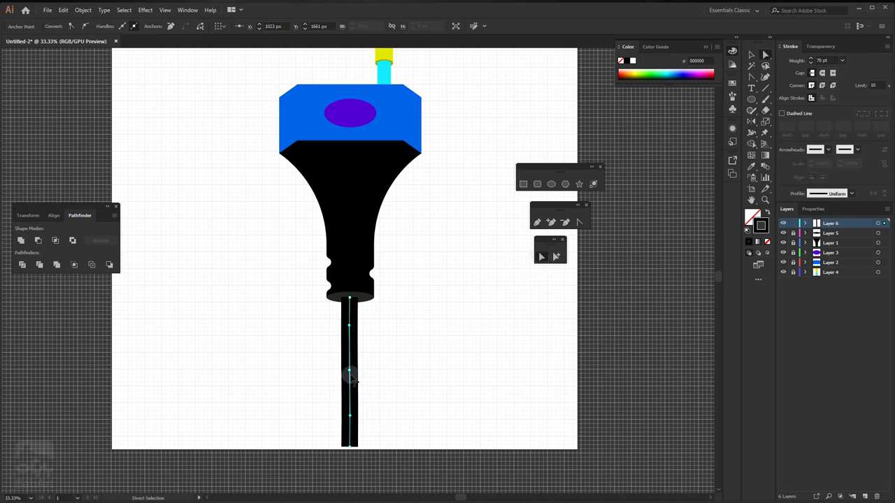
pyautogui.moveTo(350, 447); pyautogui.dragTo(384, 445)
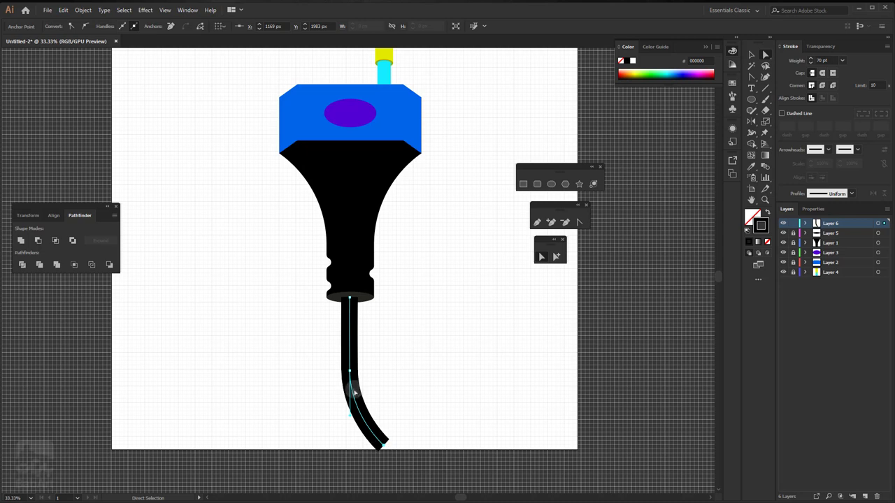
pyautogui.moveTo(350, 417); pyautogui.dragTo(350, 436)
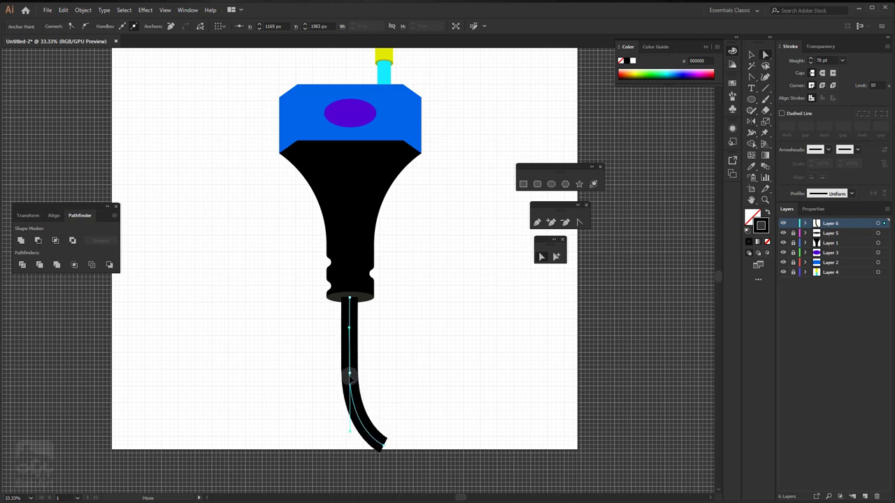
pyautogui.moveTo(351, 376); pyautogui.dragTo(346, 369)
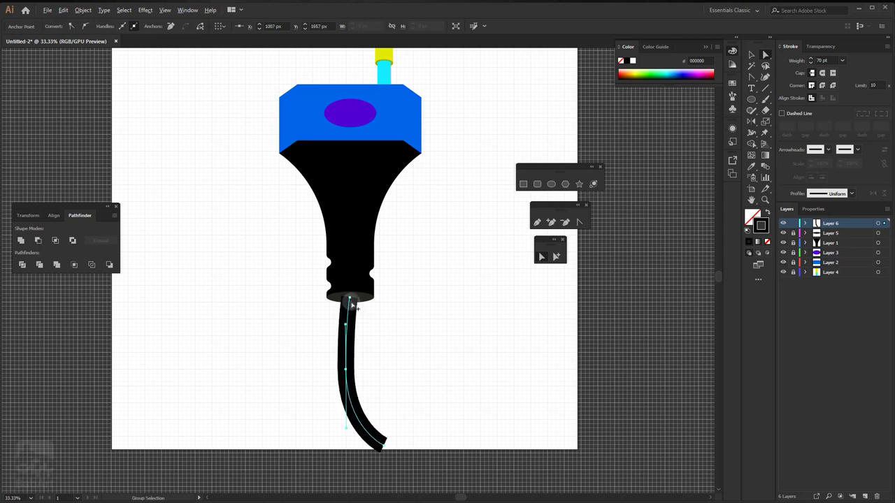
# Step: Add and drag upper cable anchors to put a gentle wave near the cable's top
pyautogui.scroll(2, 350, 302)
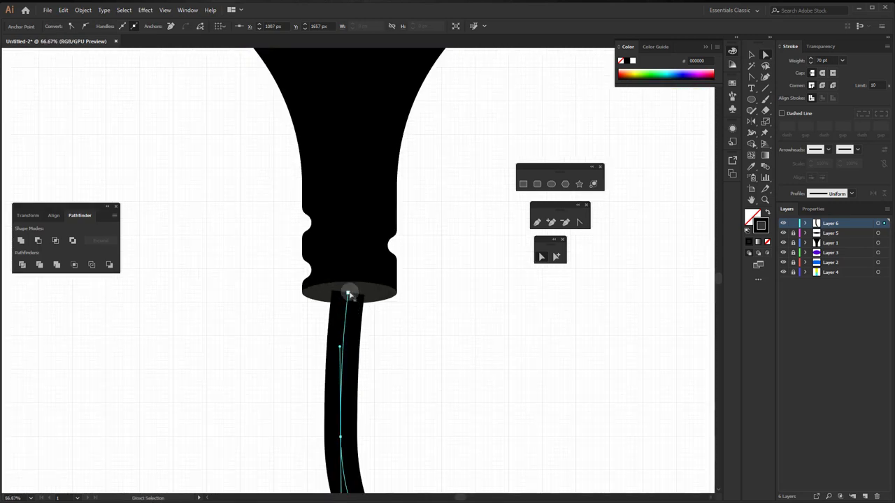
pyautogui.moveTo(349, 295); pyautogui.dragTo(351, 292)
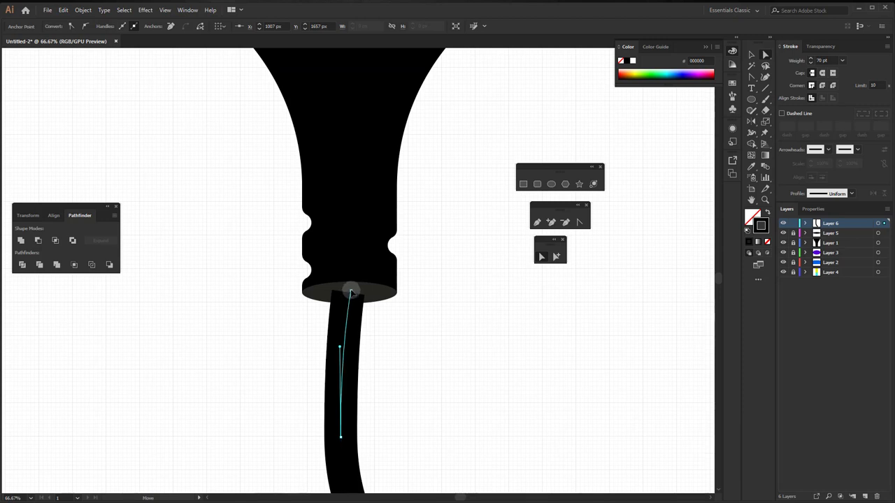
pyautogui.click(340, 346)
pyautogui.click(537, 223)
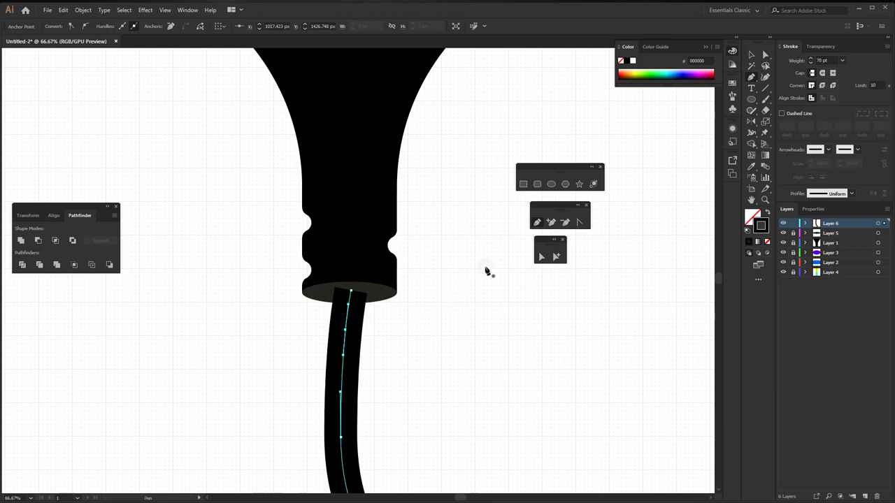
pyautogui.click(542, 256)
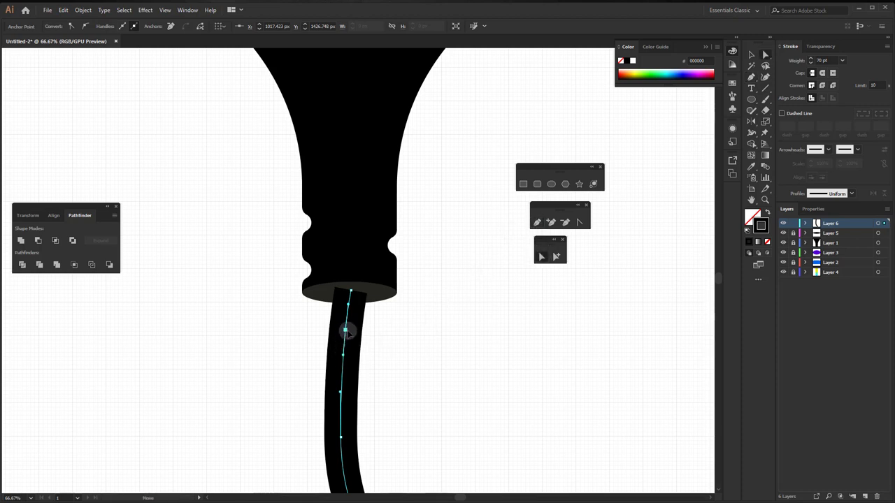
pyautogui.moveTo(346, 331); pyautogui.dragTo(347, 341)
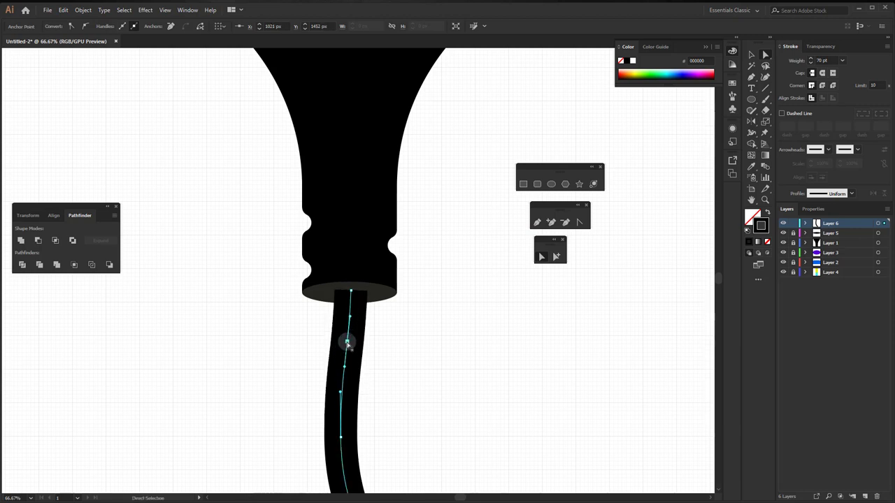
pyautogui.moveTo(347, 341); pyautogui.dragTo(349, 341)
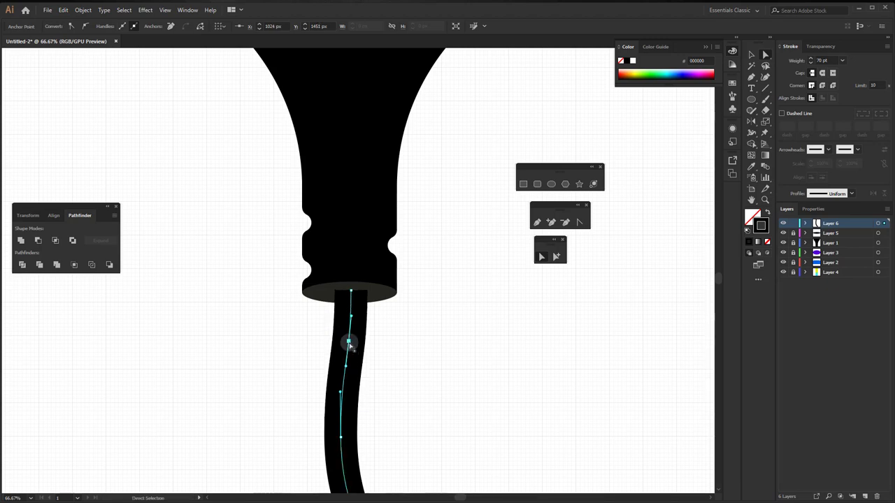
pyautogui.moveTo(371, 394); pyautogui.dragTo(371, 253)
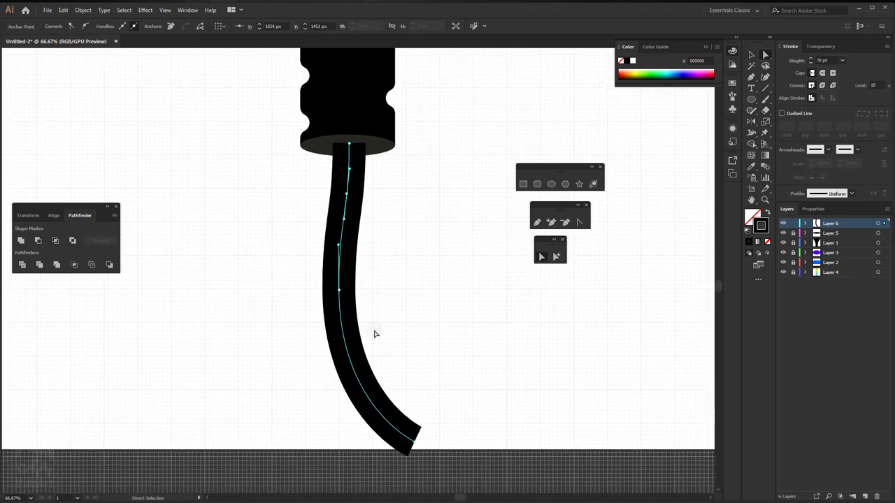
pyautogui.scroll(-3, 375, 351)
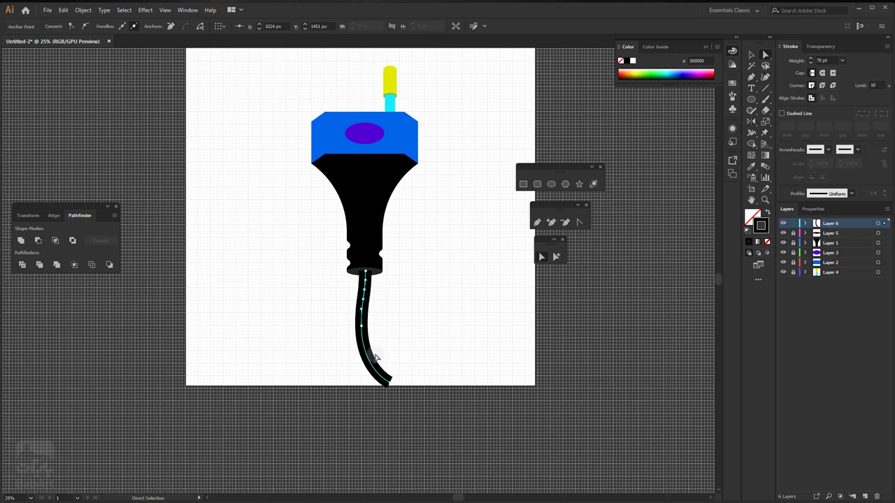
pyautogui.click(751, 55)
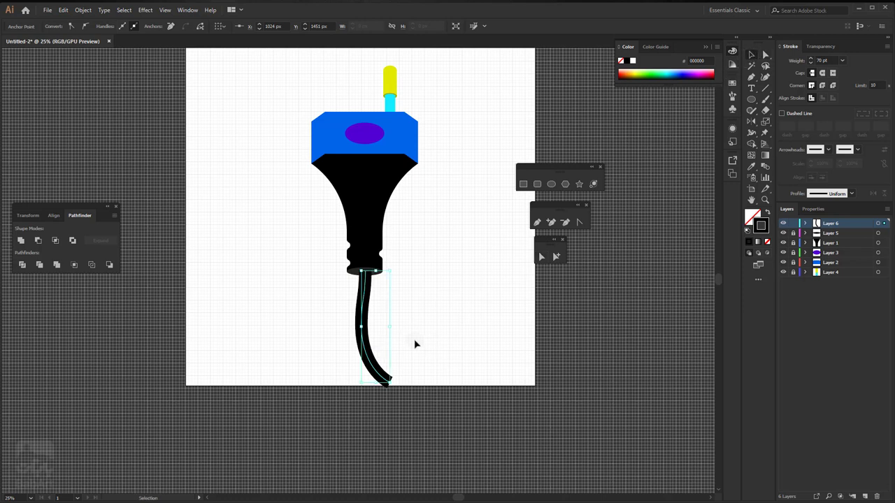
pyautogui.click(84, 10)
pyautogui.moveTo(94, 221)
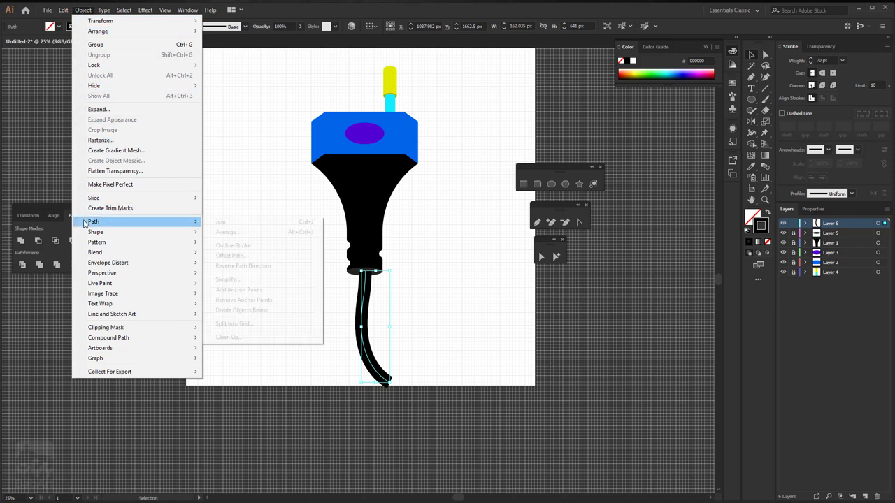
pyautogui.click(226, 246)
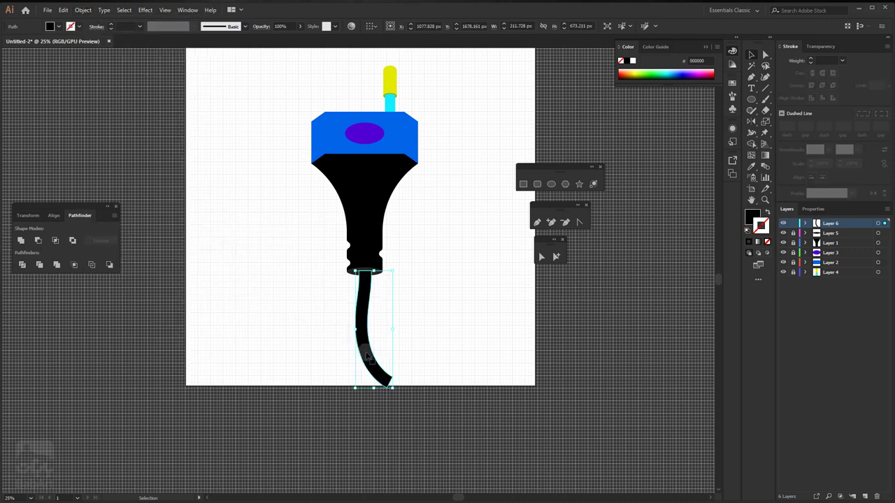
pyautogui.click(366, 286)
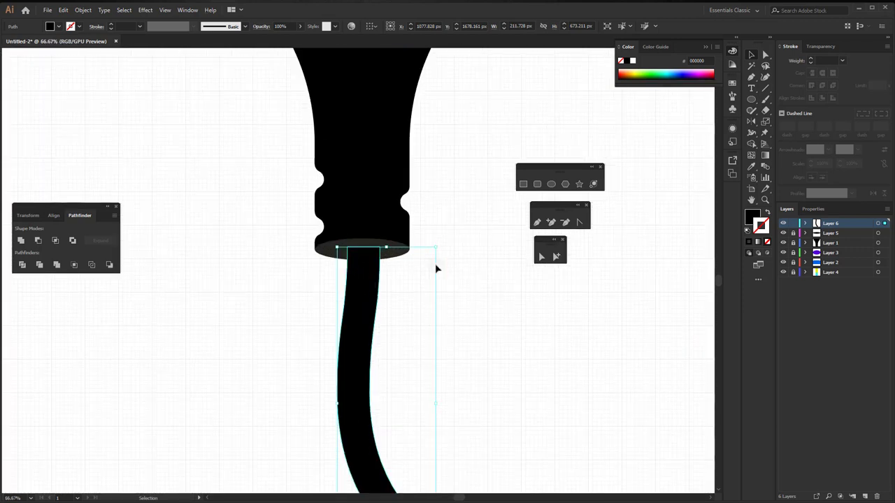
pyautogui.click(434, 264)
# Step: Duplicate the dark base ellipse from Layer 5 in the Layers panel
pyautogui.scroll(-2, 442, 260)
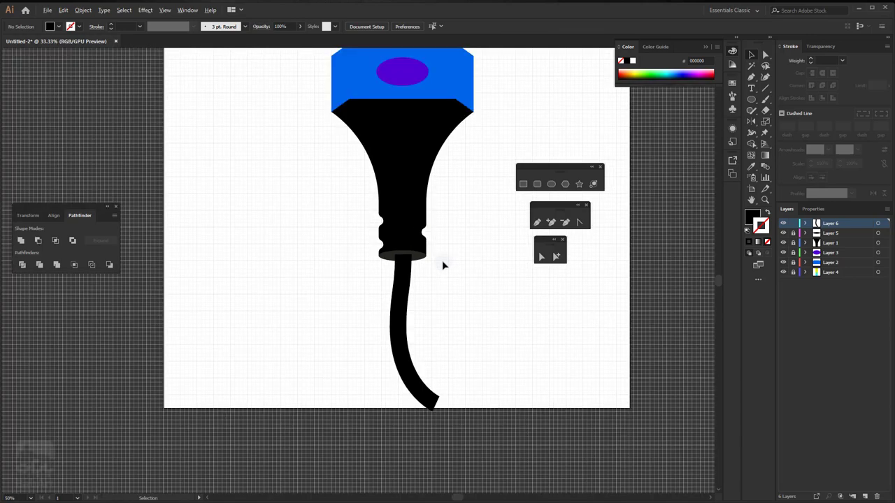
pyautogui.scroll(-1, 441, 265)
pyautogui.moveTo(440, 207); pyautogui.dragTo(397, 255)
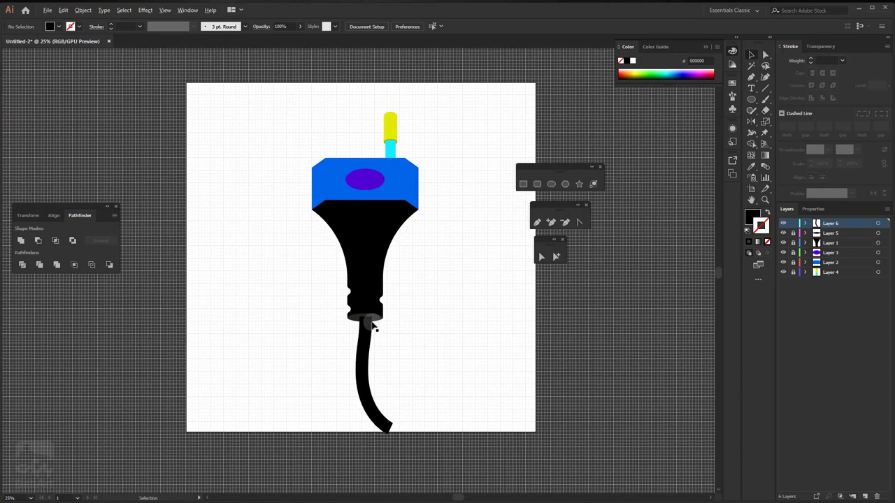
pyautogui.scroll(3, 373, 325)
pyautogui.moveTo(372, 325); pyautogui.dragTo(366, 236)
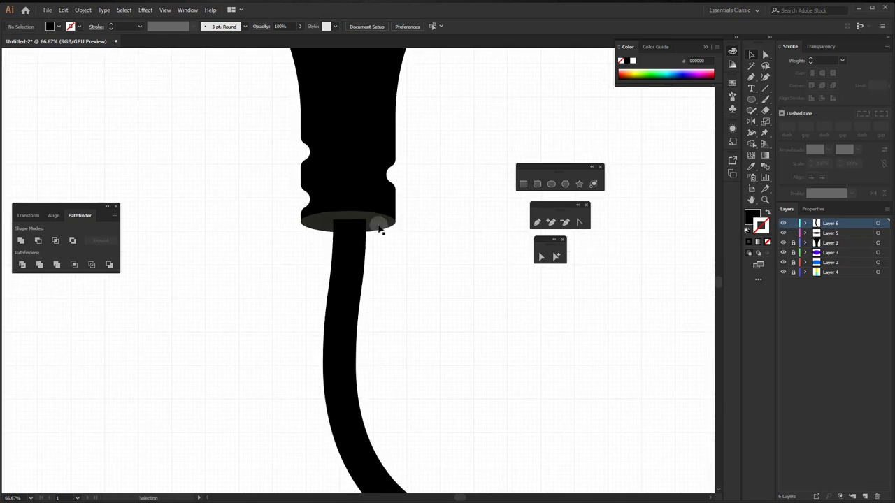
pyautogui.click(829, 233)
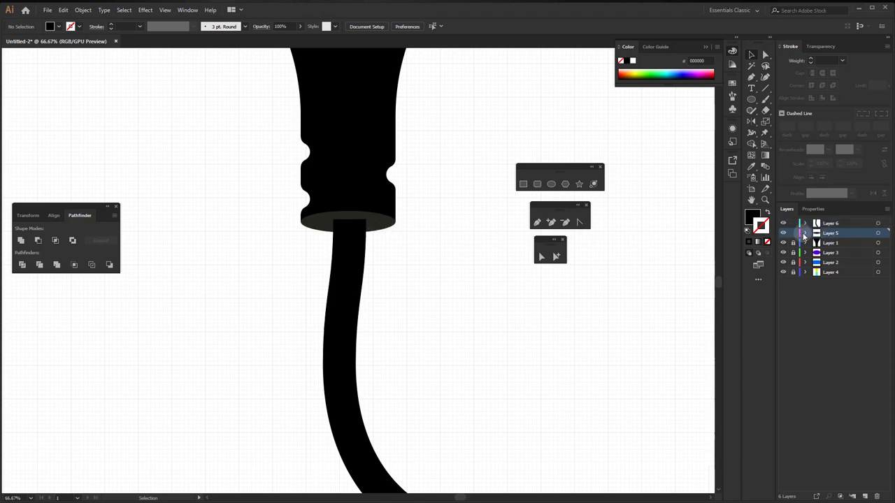
pyautogui.moveTo(839, 242); pyautogui.dragTo(863, 495)
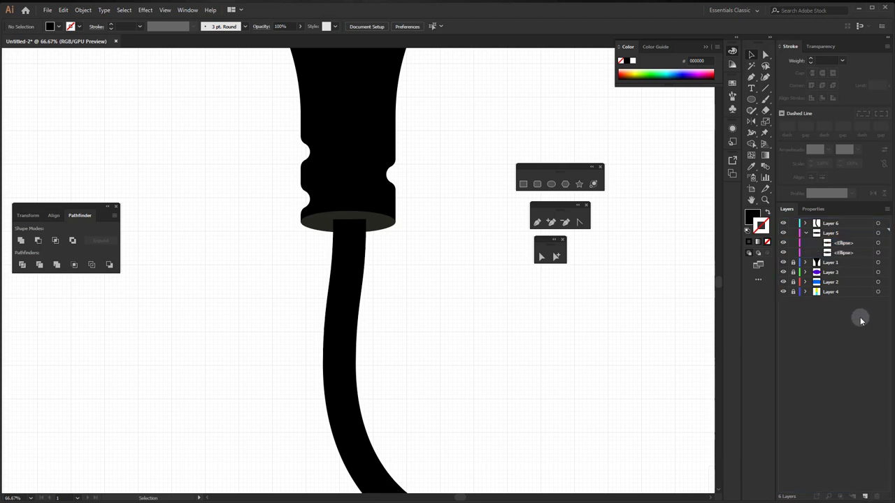
pyautogui.click(834, 223)
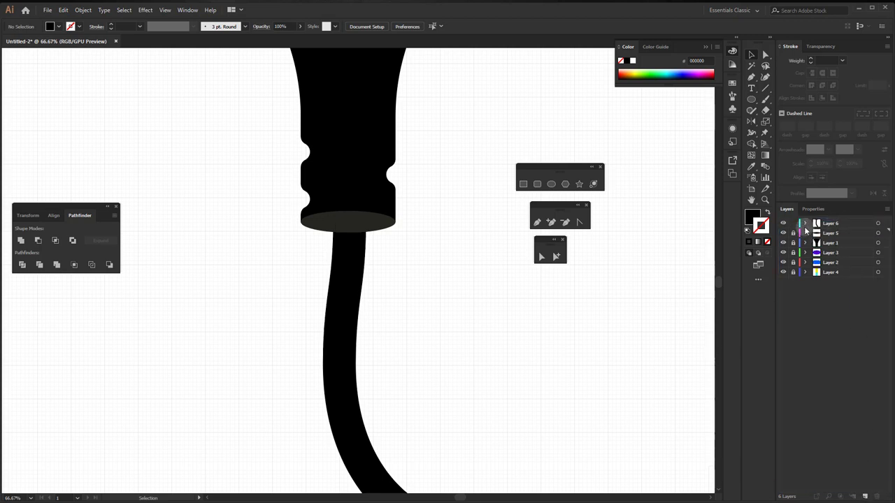
# Step: Move the cable path above the ellipse copy in Layer 6
pyautogui.click(807, 224)
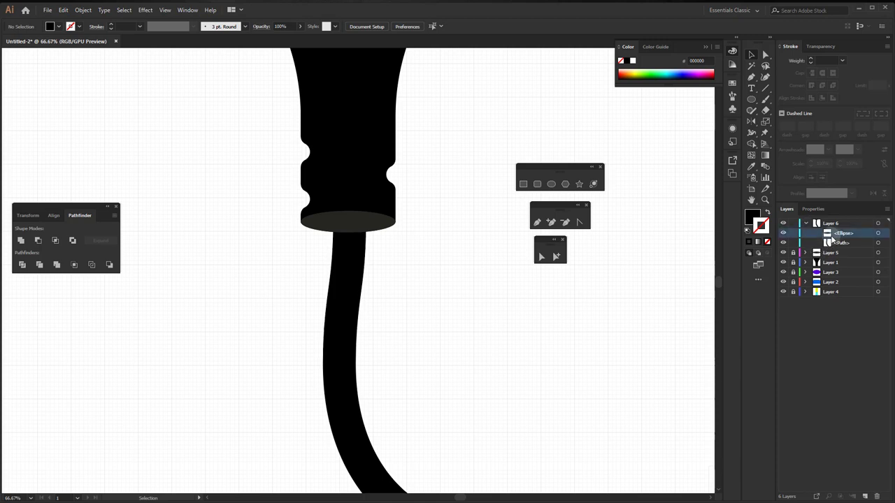
pyautogui.click(838, 243)
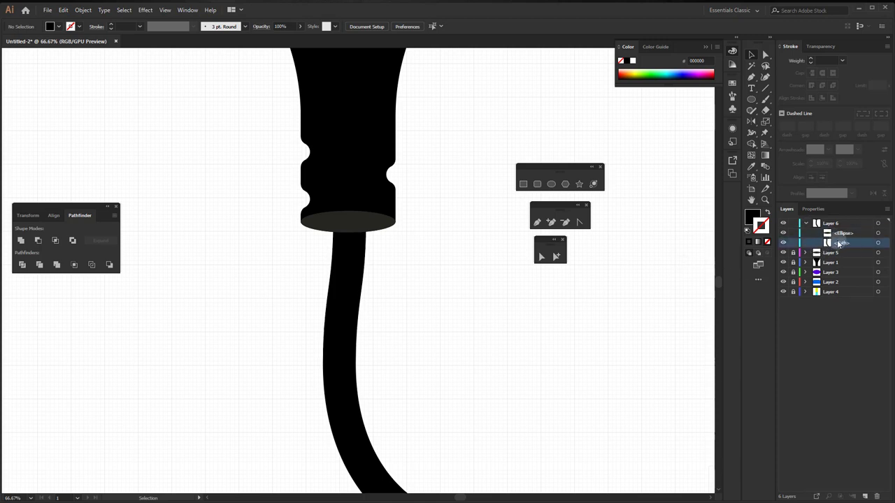
pyautogui.moveTo(839, 242); pyautogui.dragTo(836, 230)
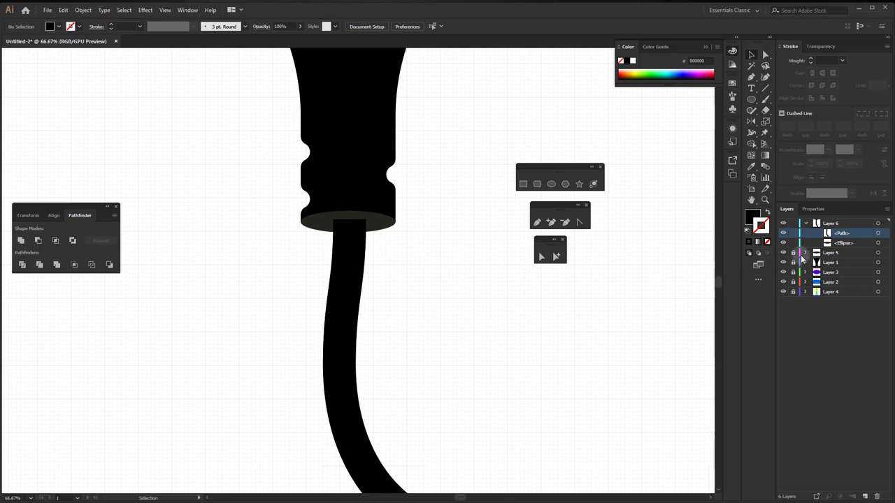
pyautogui.click(541, 257)
pyautogui.moveTo(417, 259)
pyautogui.mouseDown()
pyautogui.moveTo(286, 239)
pyautogui.moveTo(415, 259)
pyautogui.mouseUp()
pyautogui.click(361, 233)
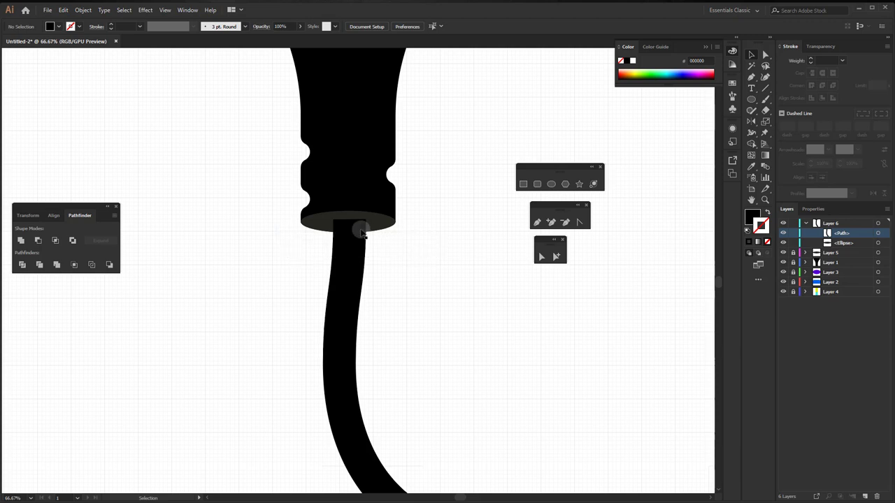
# Step: Reorder Layer 6 so an ellipse copy sits in front of the cable path
pyautogui.scroll(1, 362, 232)
pyautogui.scroll(1, 361, 230)
pyautogui.scroll(1, 361, 227)
pyautogui.scroll(1, 360, 226)
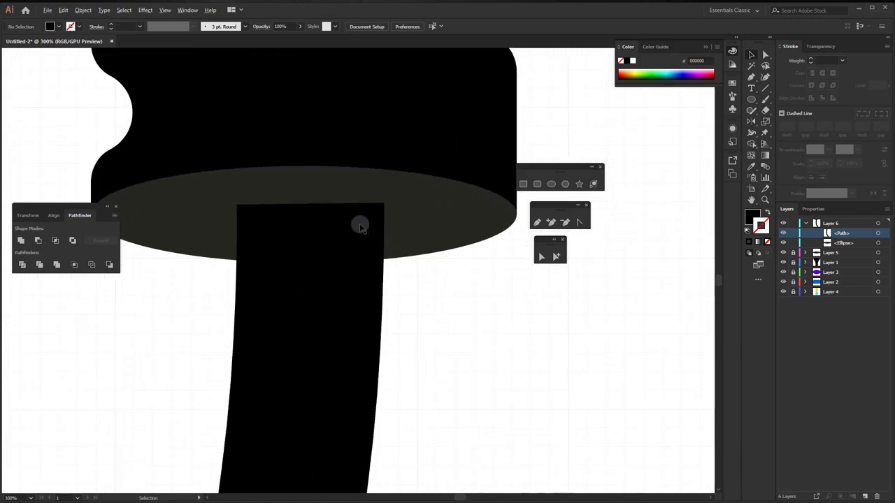
pyautogui.moveTo(360, 226); pyautogui.dragTo(397, 280)
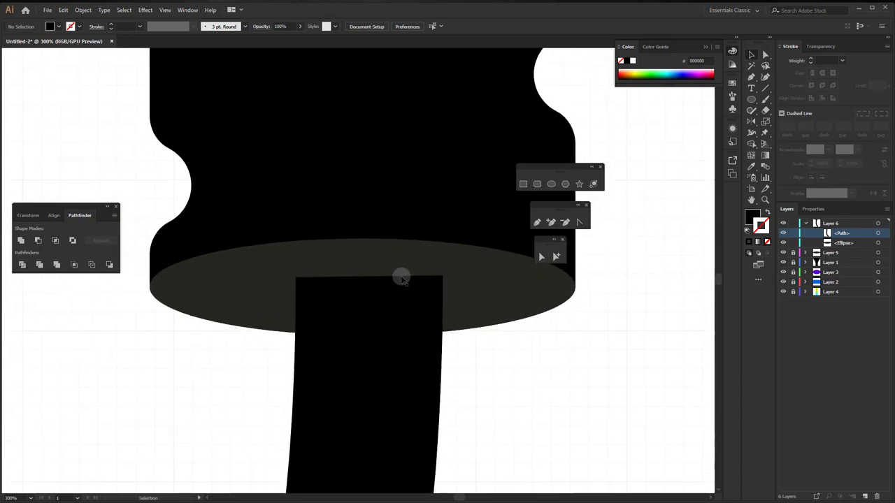
pyautogui.click(839, 243)
pyautogui.moveTo(839, 243); pyautogui.dragTo(865, 496)
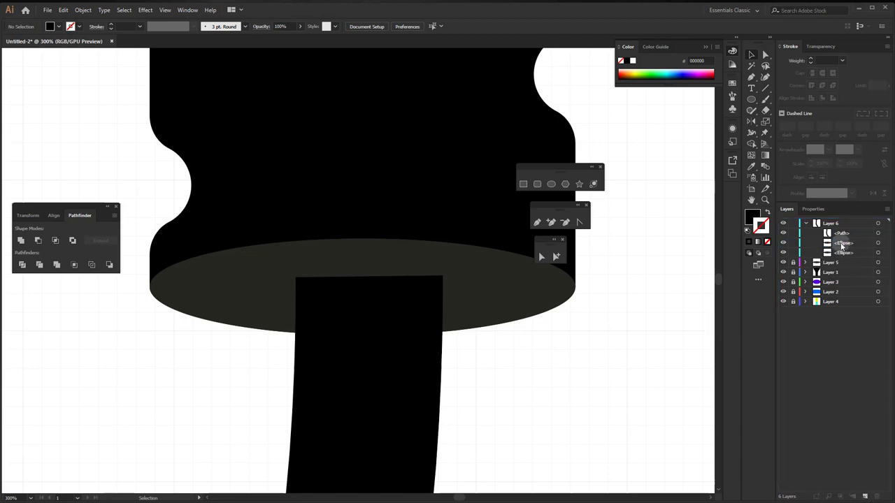
pyautogui.moveTo(839, 228); pyautogui.dragTo(839, 232)
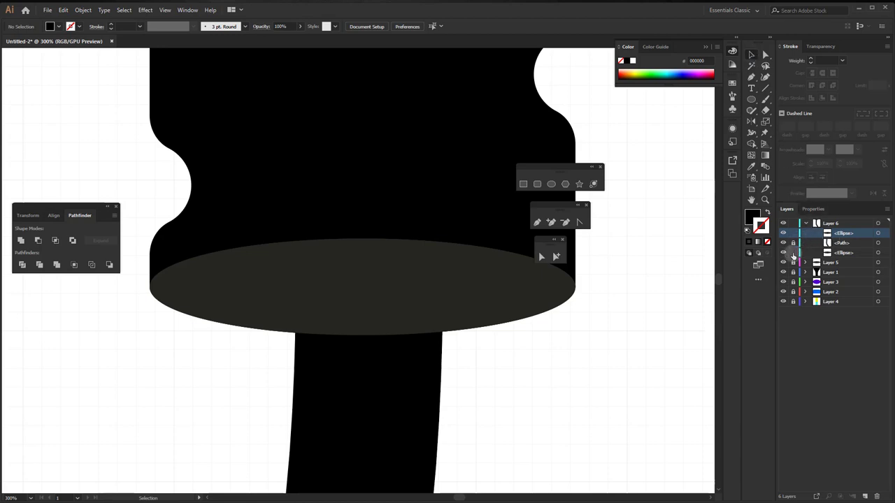
# Step: Shrink and narrow the front ellipse and move it onto the cable's top
pyautogui.click(878, 233)
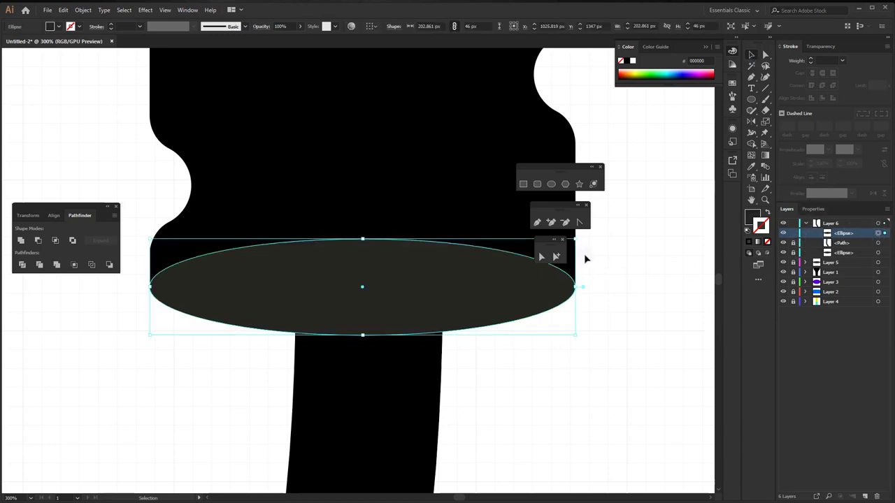
pyautogui.moveTo(575, 239)
pyautogui.mouseDown()
pyautogui.moveTo(458, 286)
pyautogui.moveTo(390, 295)
pyautogui.mouseUp()
pyautogui.moveTo(269, 317); pyautogui.dragTo(369, 301)
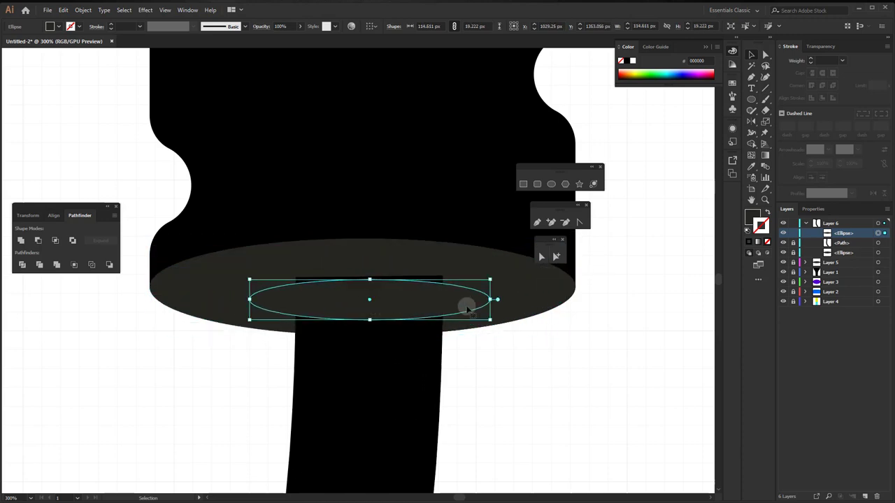
pyautogui.moveTo(490, 319); pyautogui.dragTo(403, 311)
pyautogui.moveTo(327, 297)
pyautogui.mouseDown()
pyautogui.moveTo(371, 297)
pyautogui.moveTo(378, 305)
pyautogui.mouseUp()
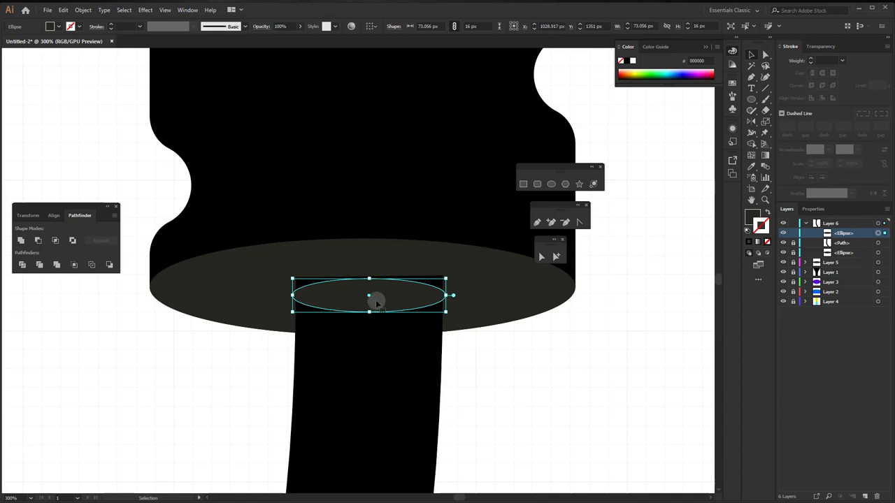
# Step: Zoom in and align the 73 × 16 px ellipse with the cable's top edge
pyautogui.hotkey('ctrl', '=')
pyautogui.hotkey('ctrl', '=')
pyautogui.hotkey('ctrl', '=')
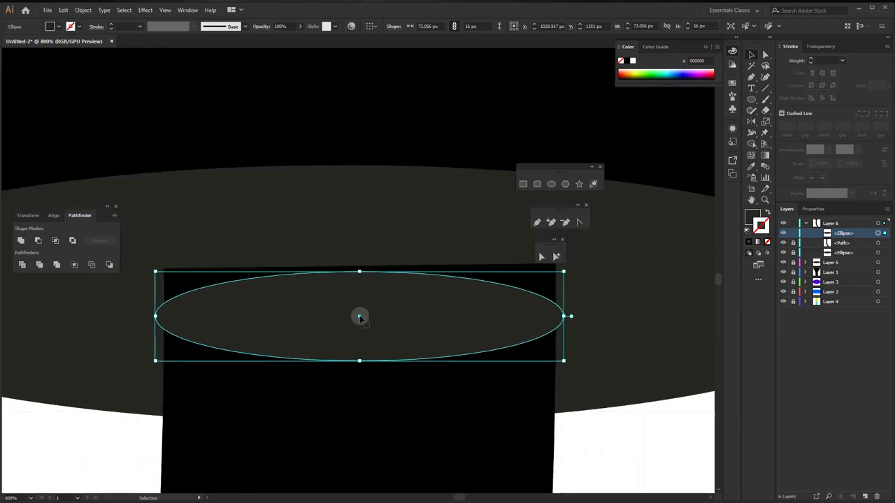
pyautogui.moveTo(359, 318)
pyautogui.mouseDown()
pyautogui.moveTo(362, 277)
pyautogui.moveTo(382, 285)
pyautogui.mouseUp()
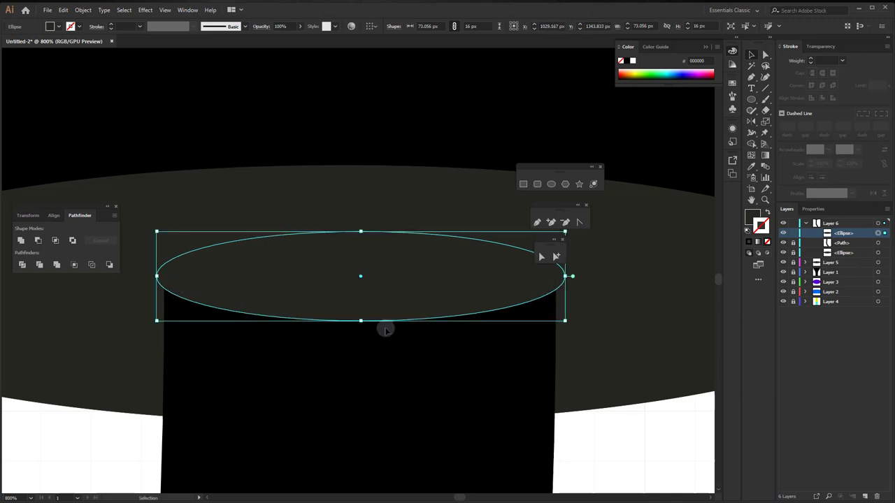
pyautogui.scroll(-3, 384, 328)
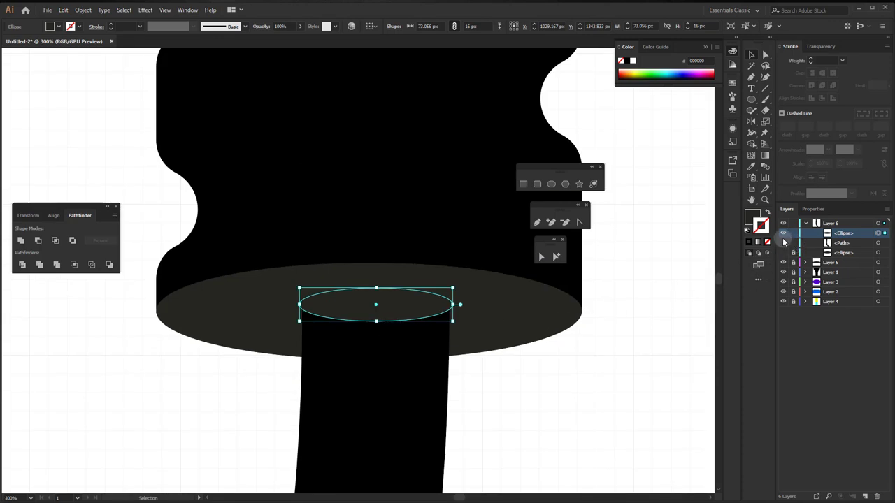
pyautogui.click(783, 242)
pyautogui.click(784, 242)
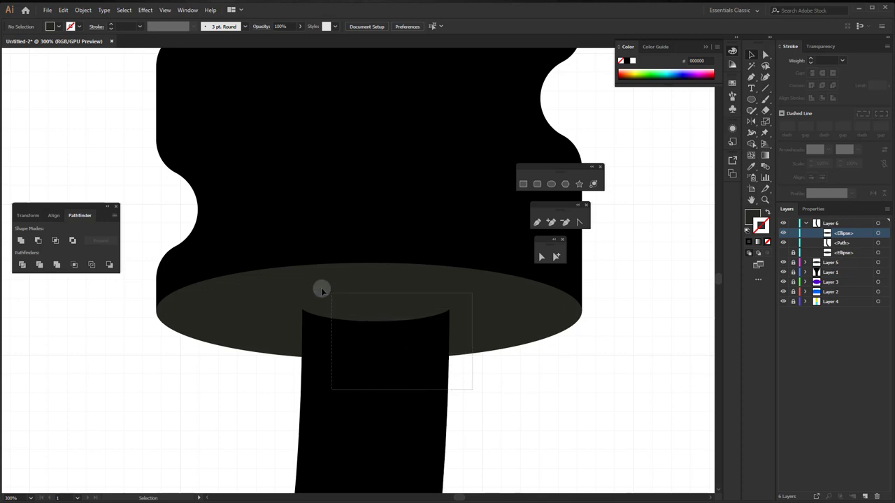
pyautogui.click(277, 280)
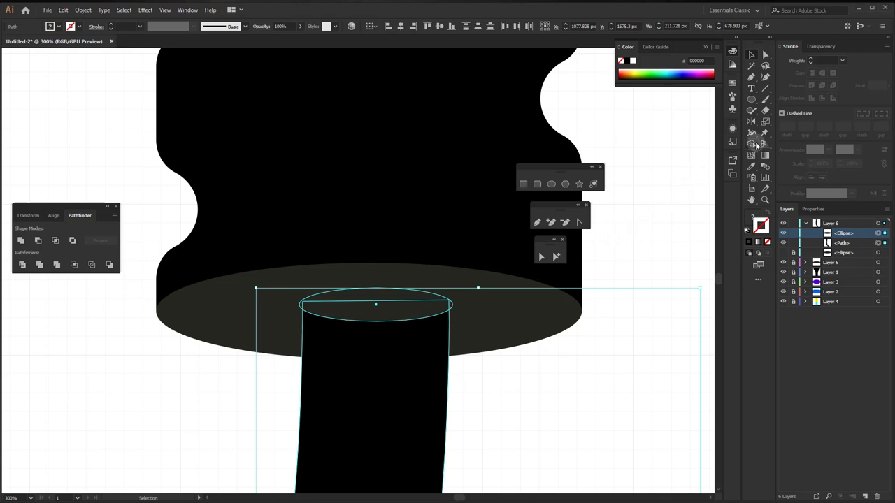
# Step: Merge the ellipse's top half into the cable, refill it black and lower it slightly
pyautogui.moveTo(755, 141); pyautogui.dragTo(804, 144)
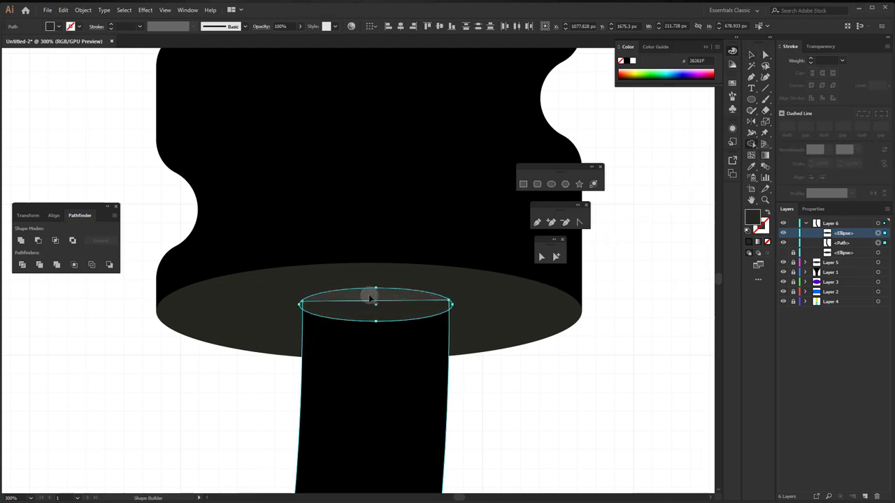
pyautogui.moveTo(368, 294); pyautogui.dragTo(368, 343)
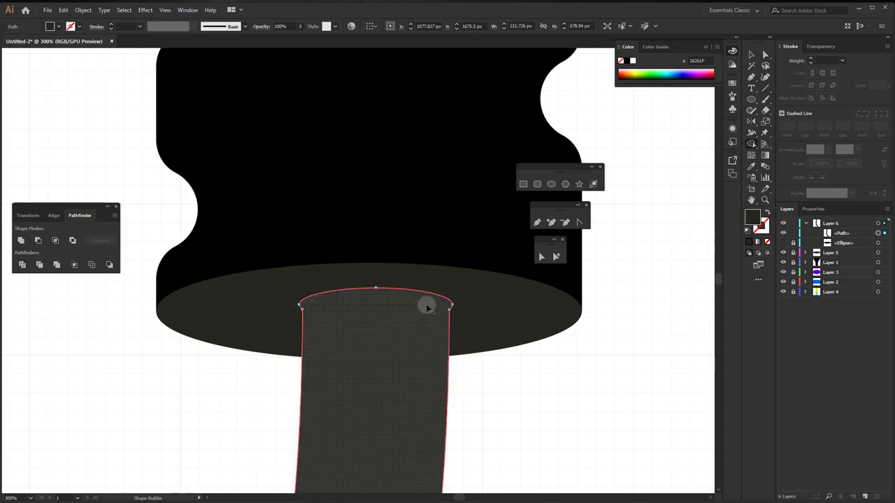
pyautogui.click(448, 305)
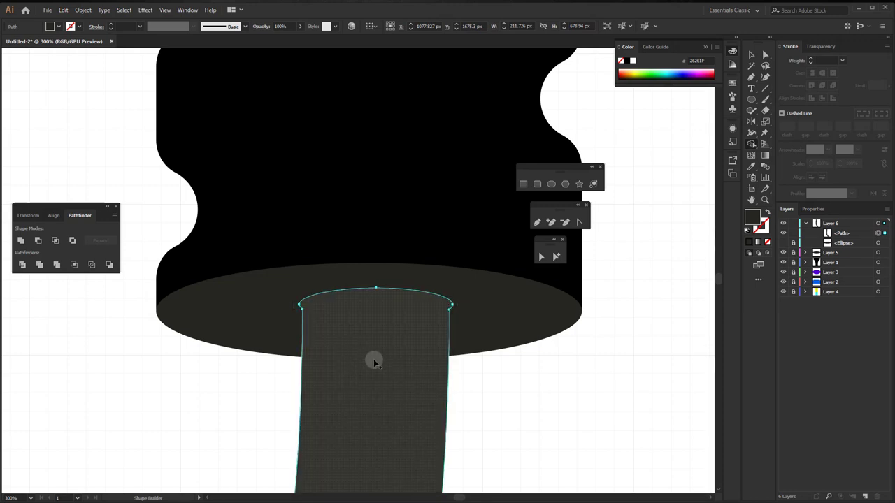
pyautogui.press('v')
pyautogui.hotkey('ctrl', 'shift', 'a')
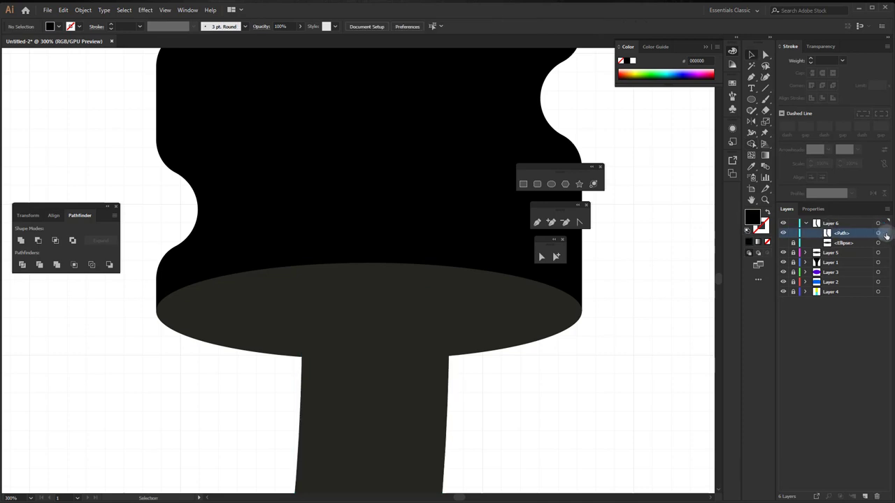
pyautogui.click(885, 234)
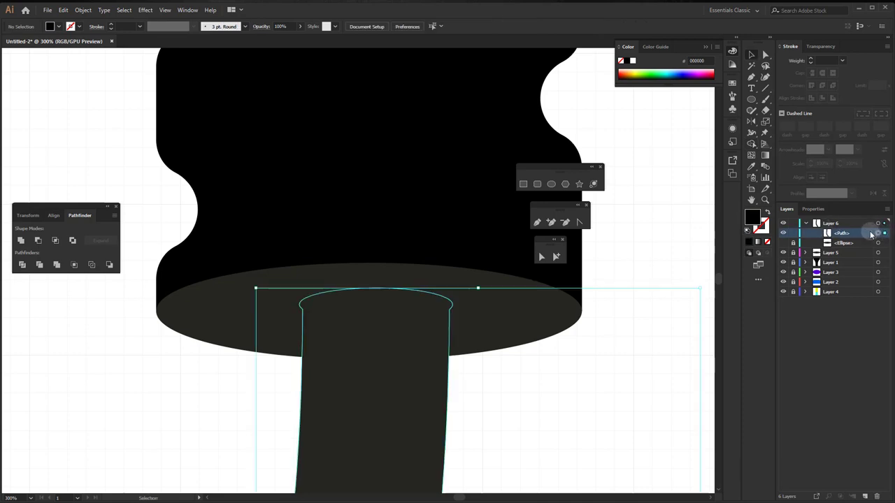
pyautogui.click(631, 61)
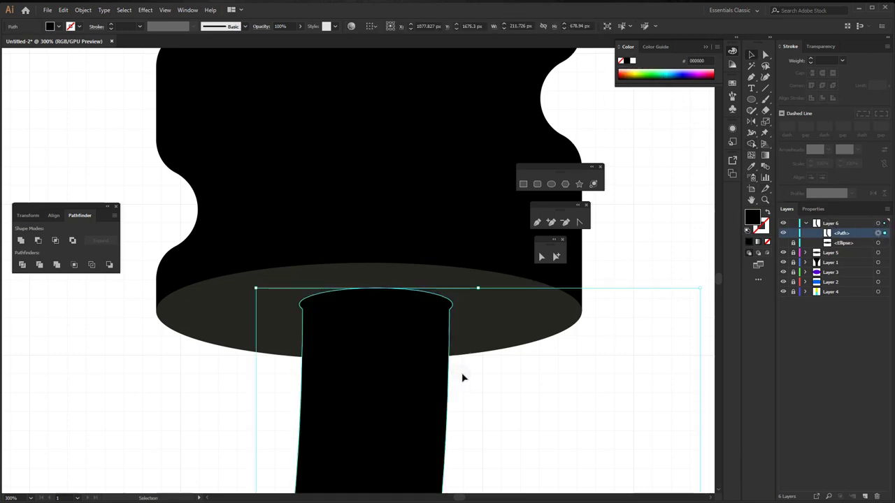
pyautogui.moveTo(401, 345); pyautogui.dragTo(400, 360)
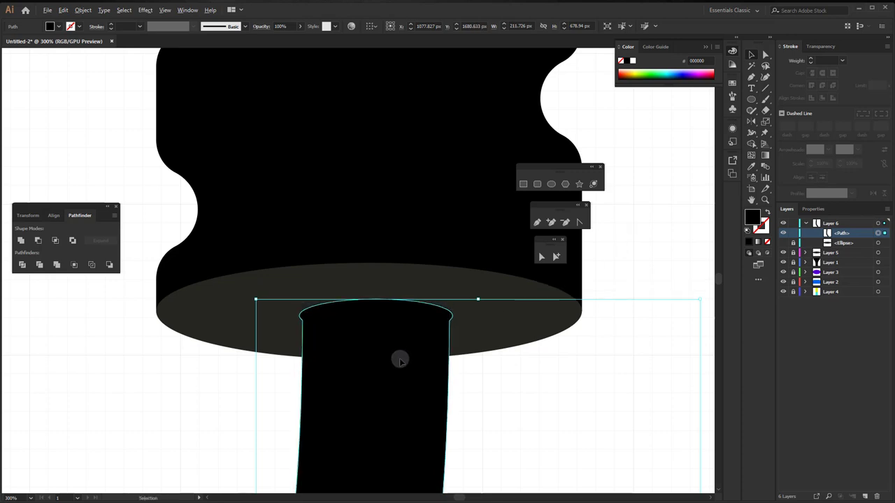
# Step: Unlock and delete the leftover ellipse in Layer 6, then deselect the cord
pyautogui.scroll(-2, 400, 360)
pyautogui.scroll(-1, 400, 360)
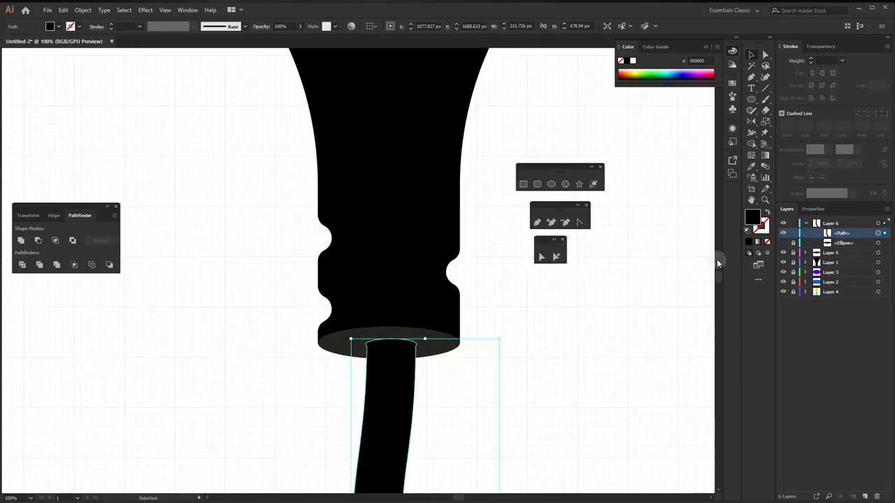
pyautogui.click(792, 243)
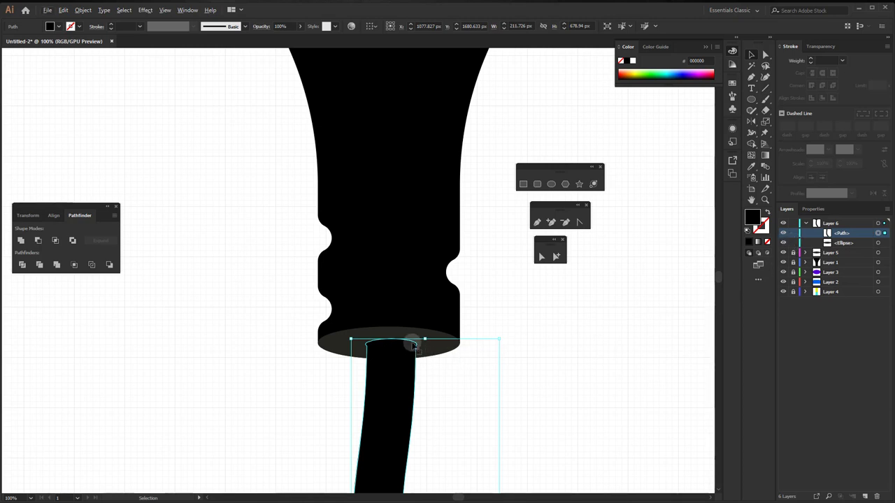
pyautogui.moveTo(406, 361); pyautogui.dragTo(371, 333)
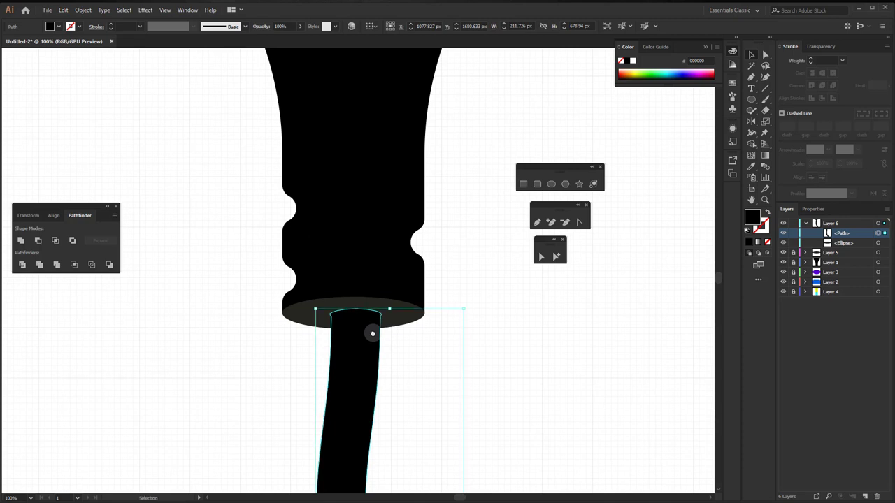
pyautogui.click(834, 244)
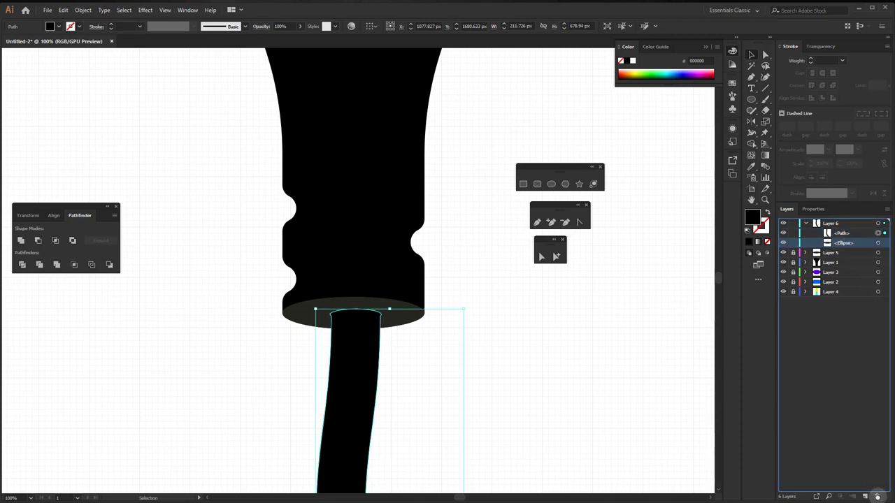
pyautogui.click(876, 496)
pyautogui.click(803, 223)
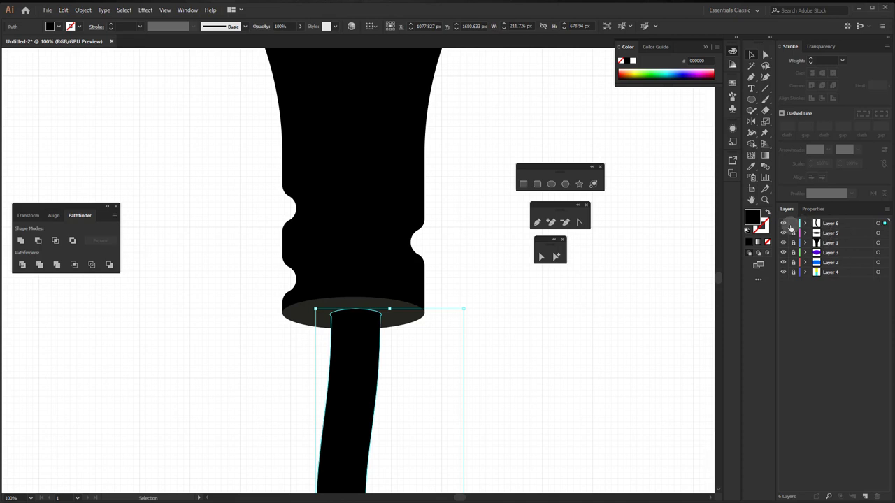
pyautogui.click(783, 224)
pyautogui.click(783, 224)
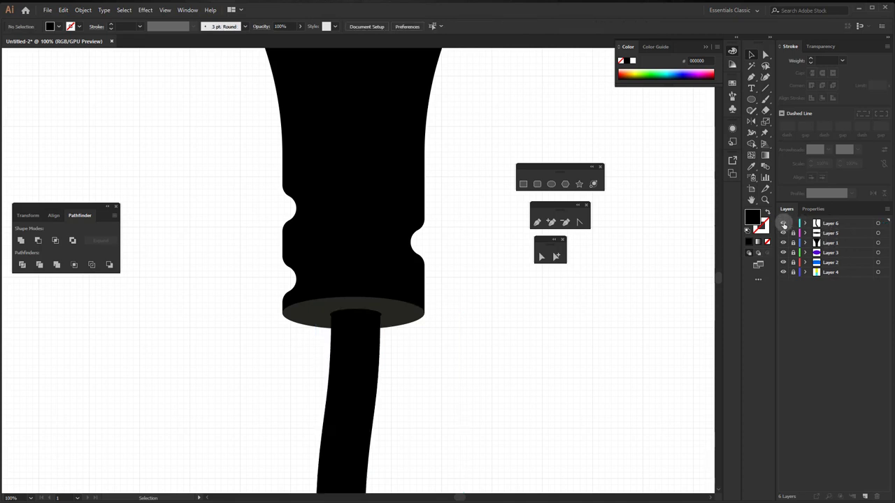
pyautogui.scroll(2, 339, 323)
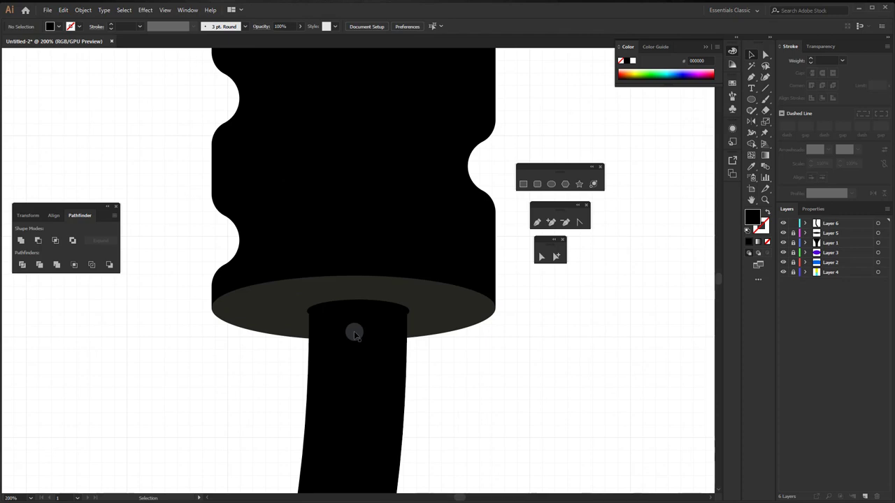
pyautogui.click(805, 223)
# Step: Round the cord's left top corner using its live-corner widget
pyautogui.scroll(6, 310, 315)
pyautogui.scroll(1, 311, 322)
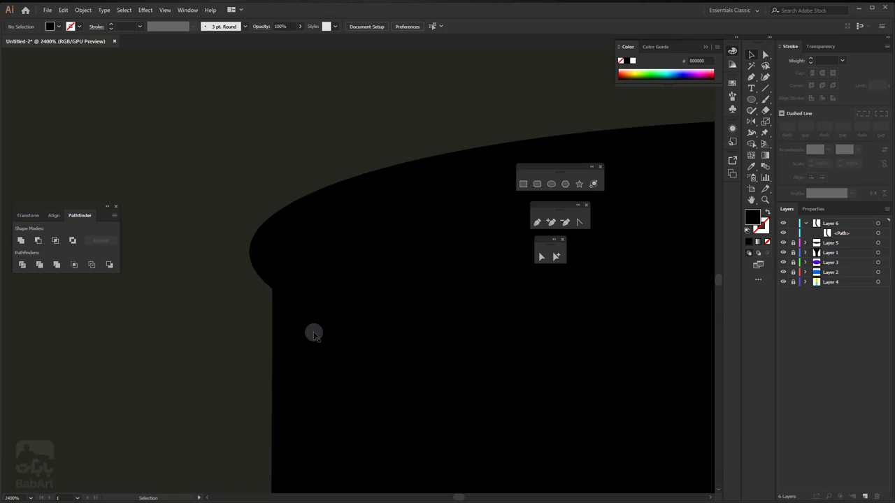
pyautogui.click(765, 54)
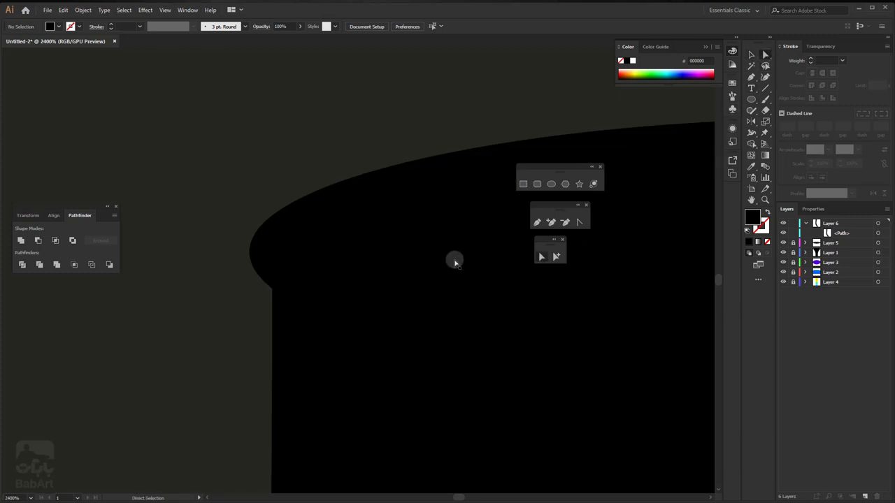
pyautogui.click(372, 285)
pyautogui.click(264, 293)
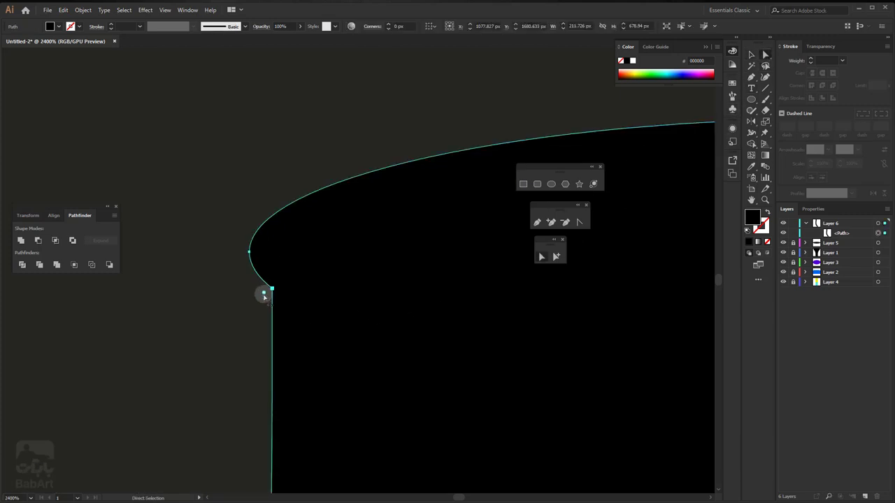
pyautogui.moveTo(263, 293); pyautogui.dragTo(229, 313)
# Step: Round the cord's right top corner to match, about 1.61 px, then deselect
pyautogui.hotkey('ctrl', '-')
pyautogui.hotkey('ctrl', '-')
pyautogui.hotkey('ctrl', '-')
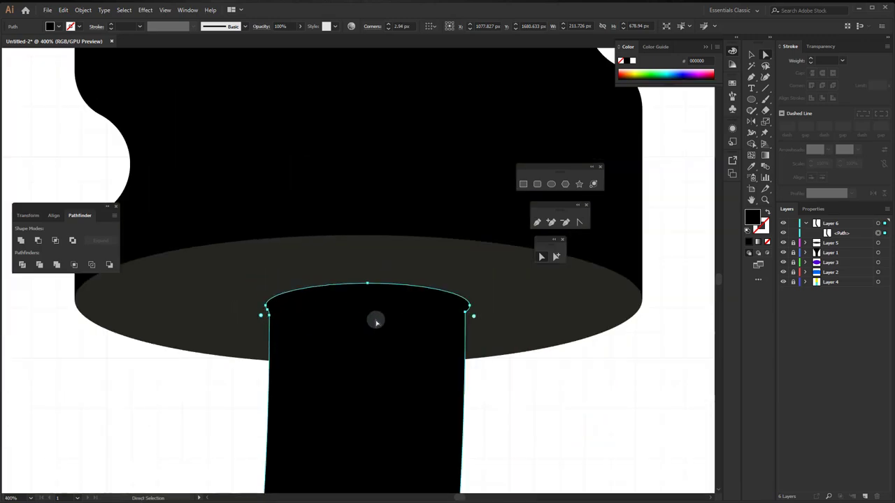
pyautogui.moveTo(410, 320); pyautogui.dragTo(308, 322)
pyautogui.scroll(4, 362, 313)
pyautogui.scroll(2, 342, 314)
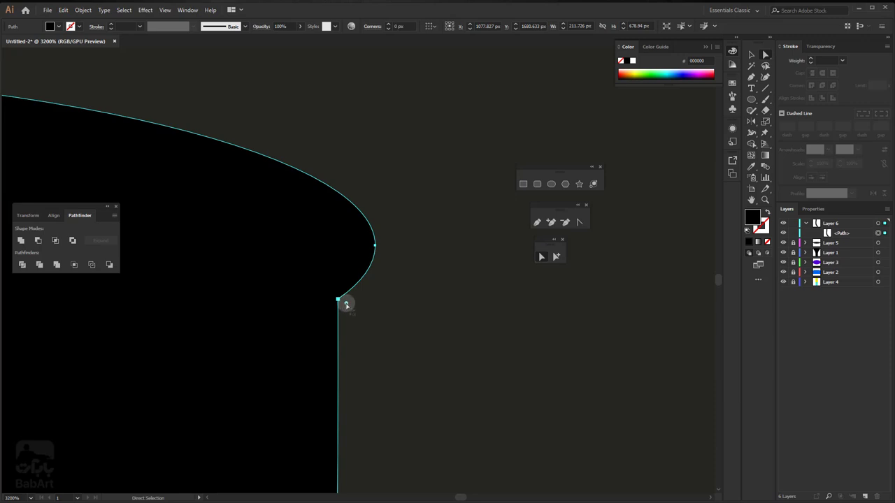
pyautogui.moveTo(346, 304); pyautogui.dragTo(371, 319)
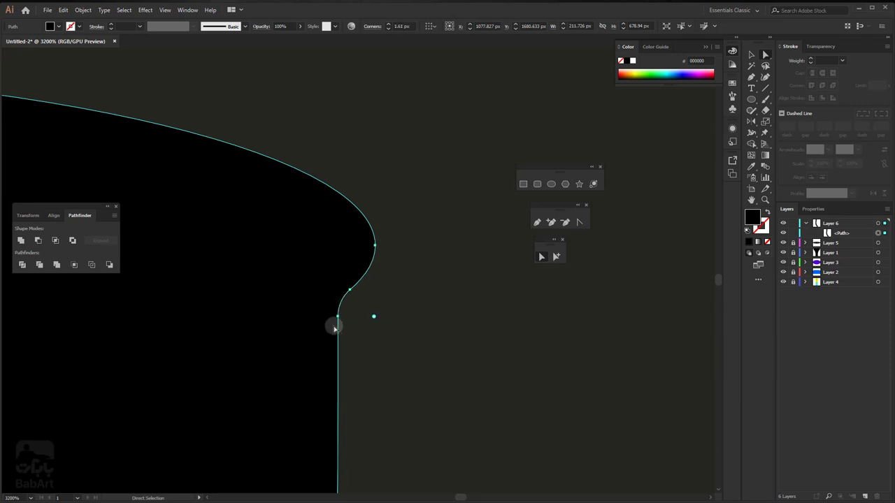
pyautogui.scroll(-3, 334, 327)
pyautogui.scroll(-3, 333, 325)
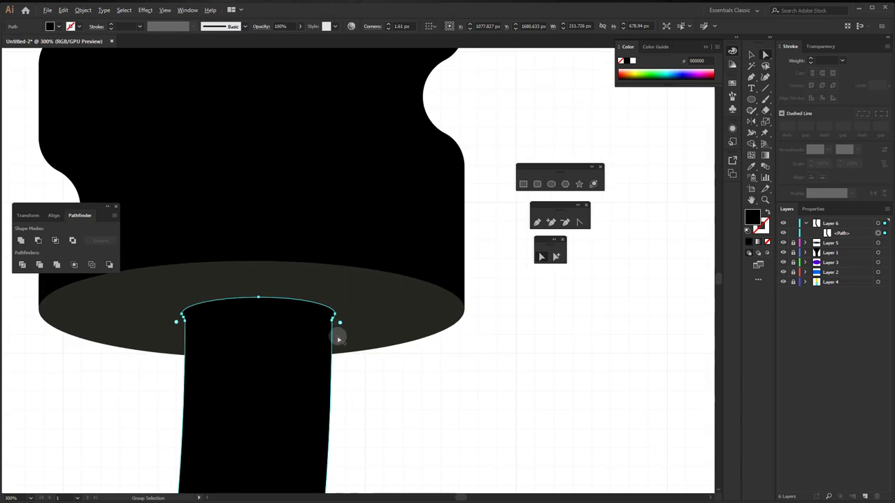
pyautogui.press('v')
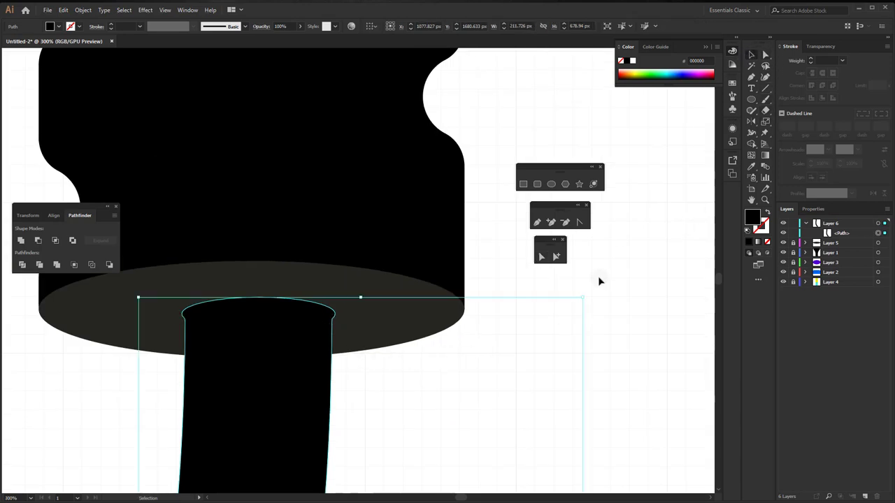
pyautogui.click(487, 255)
# Step: Create a new Layer 7 and draw a long flat 472 × 33 px black ellipse
pyautogui.moveTo(295, 284); pyautogui.dragTo(421, 314)
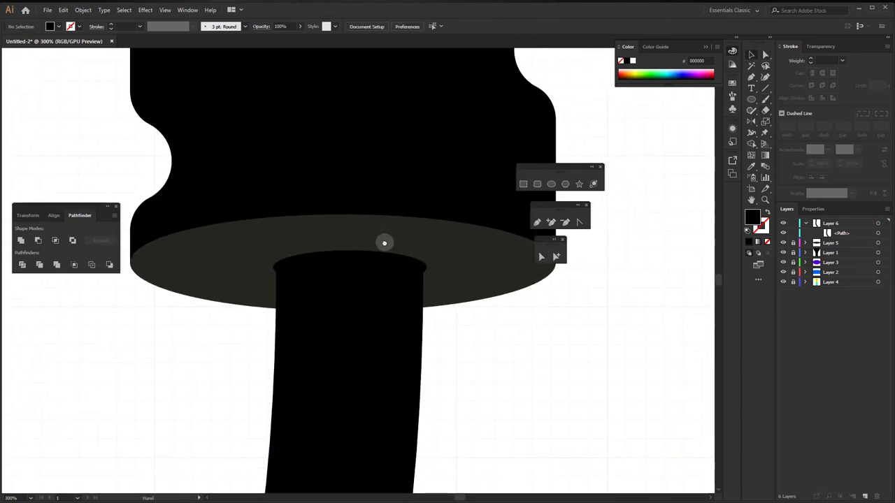
pyautogui.scroll(-4, 390, 315)
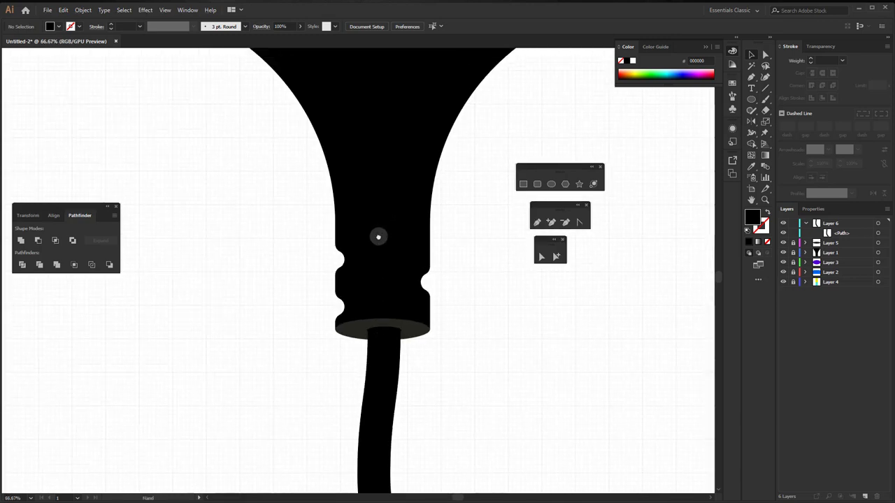
pyautogui.moveTo(380, 237); pyautogui.dragTo(355, 328)
pyautogui.moveTo(353, 200); pyautogui.dragTo(350, 186)
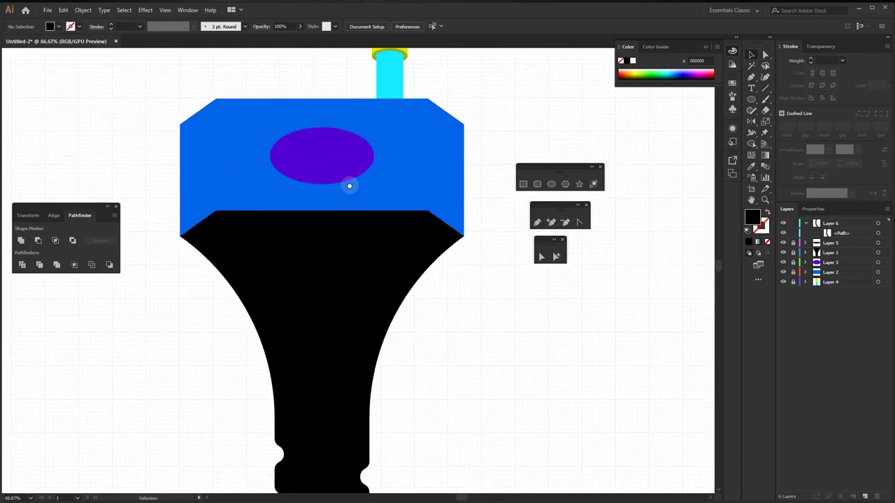
pyautogui.hscroll(5, 483, 304)
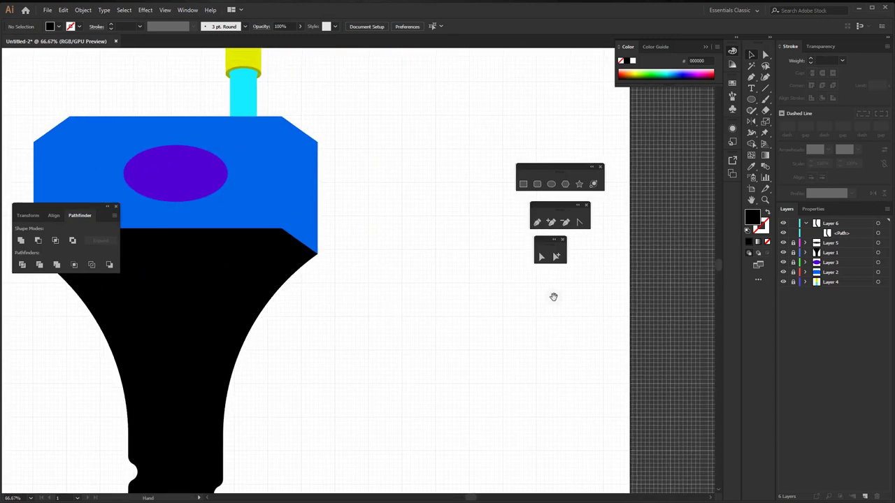
pyautogui.click(805, 223)
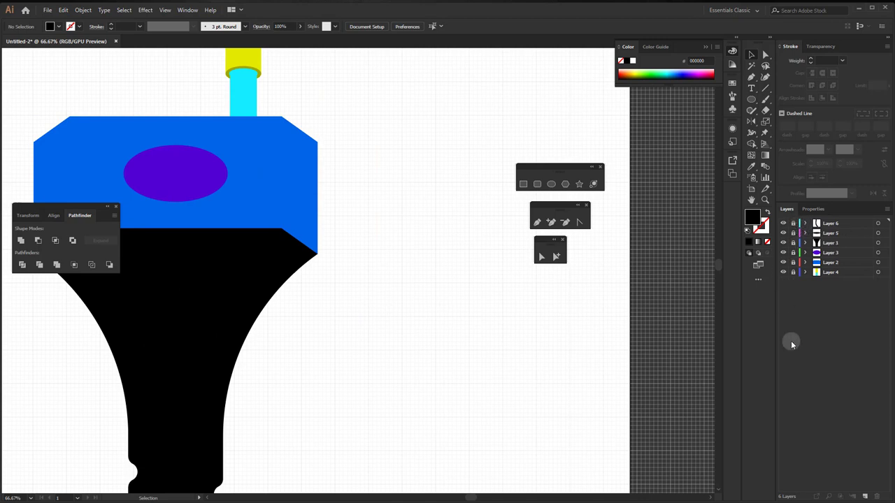
pyautogui.click(864, 496)
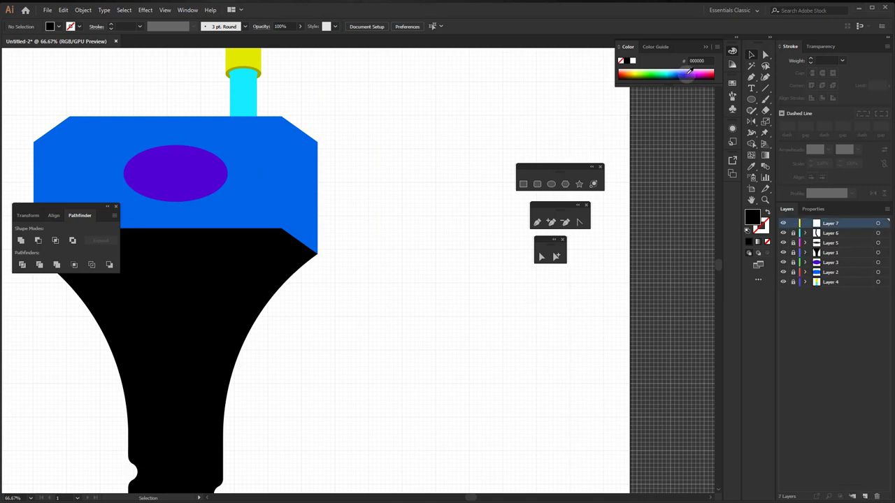
pyautogui.click(551, 183)
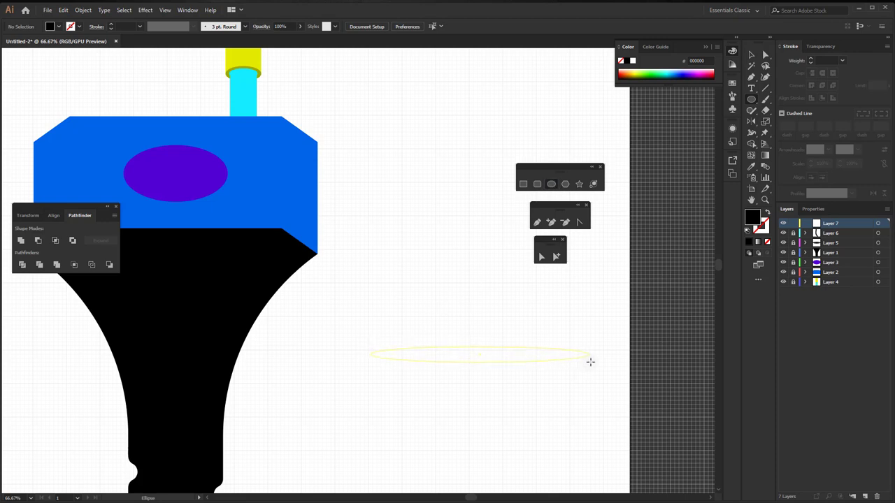
pyautogui.moveTo(590, 362); pyautogui.dragTo(590, 362)
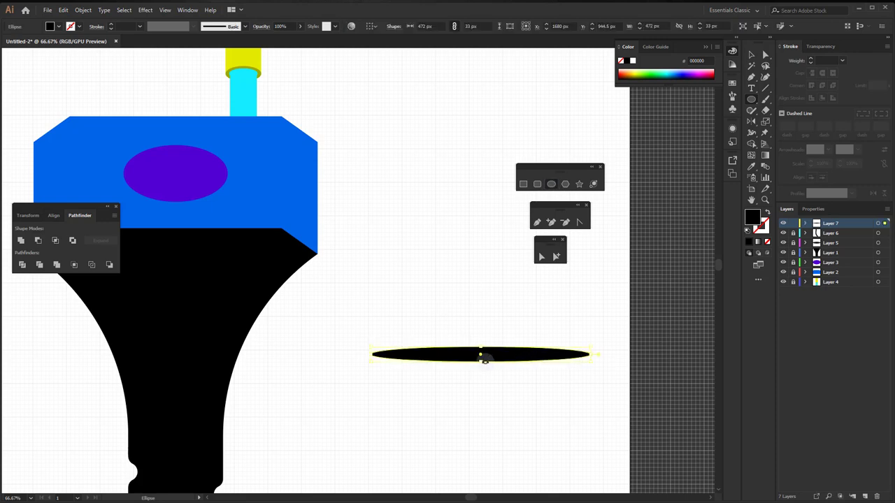
# Step: Add a centred 50% uniform-scale copy of the ellipse (236 × 16.5 px)
pyautogui.click(83, 10)
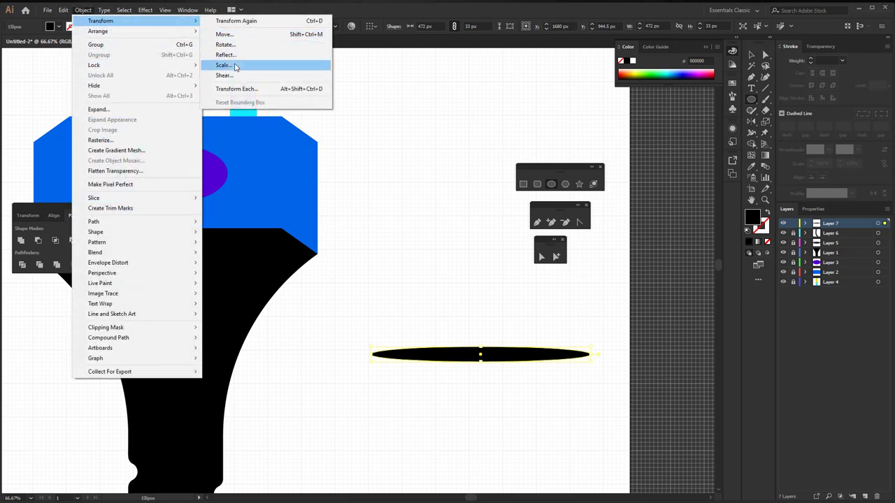
pyautogui.click(237, 66)
pyautogui.click(490, 176)
pyautogui.write('50')
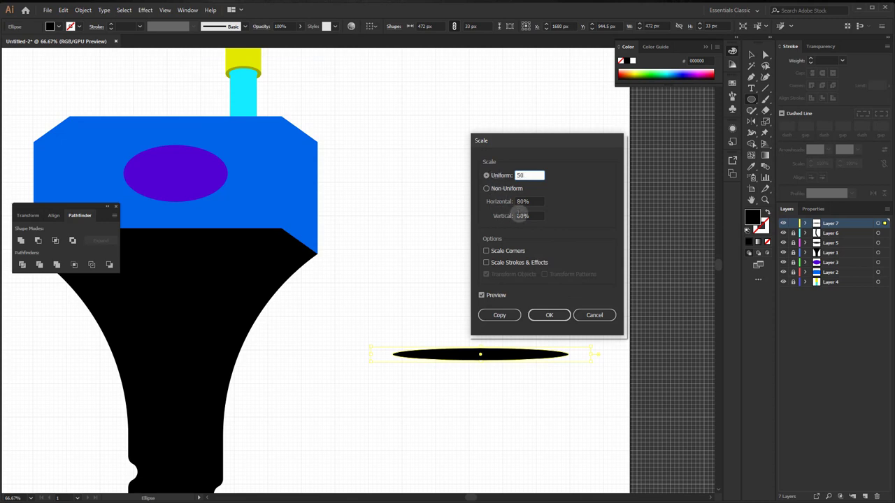
pyautogui.click(522, 203)
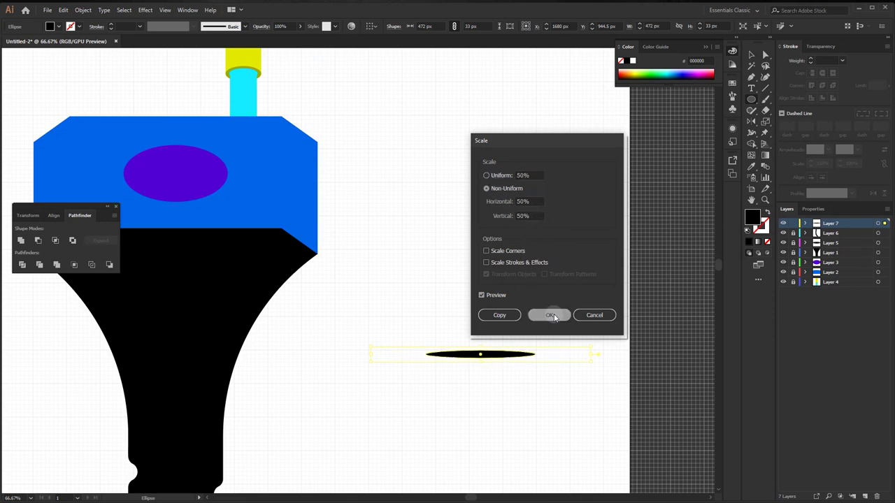
pyautogui.click(498, 316)
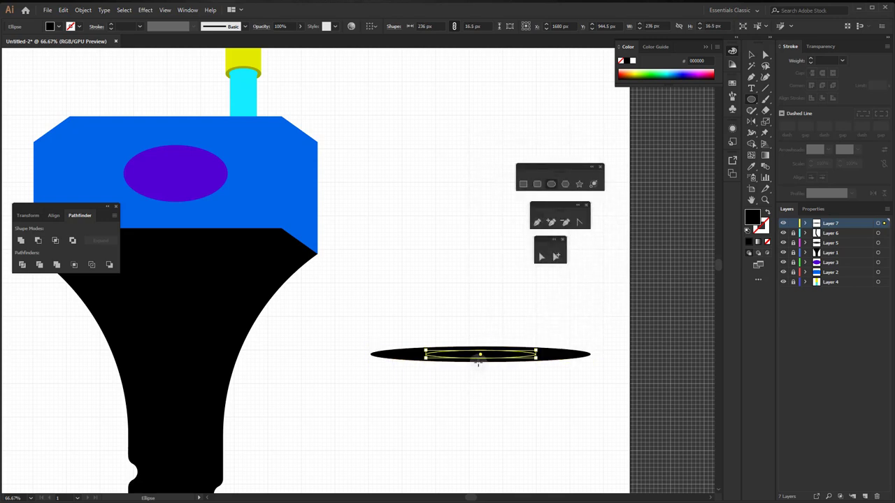
pyautogui.click(751, 55)
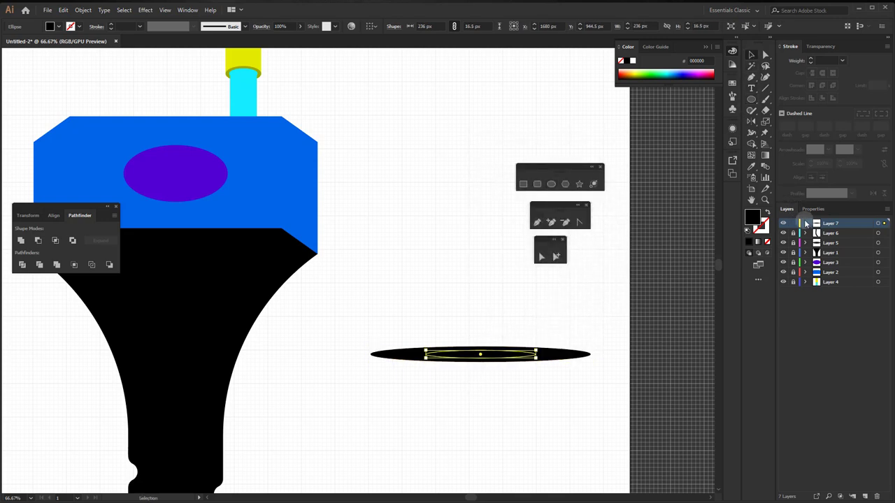
# Step: Set the outer 472 px ellipse to 0% opacity and select both shadow ellipses for blending
pyautogui.click(805, 223)
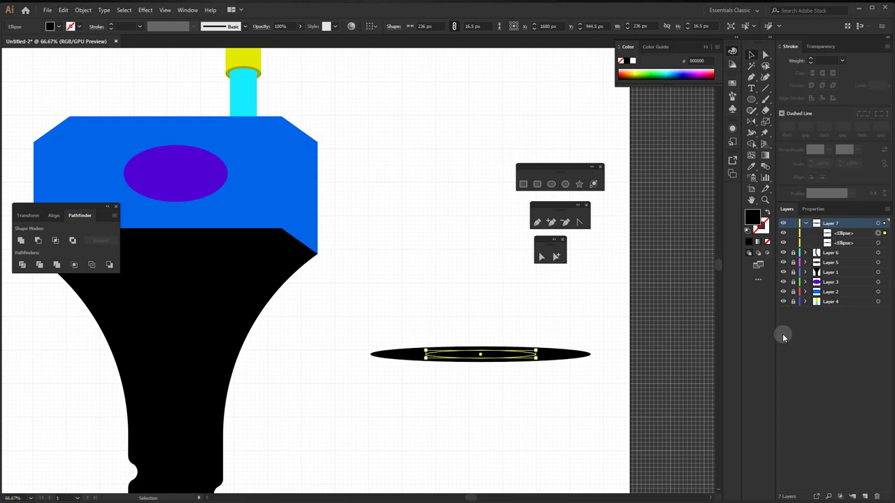
pyautogui.click(879, 242)
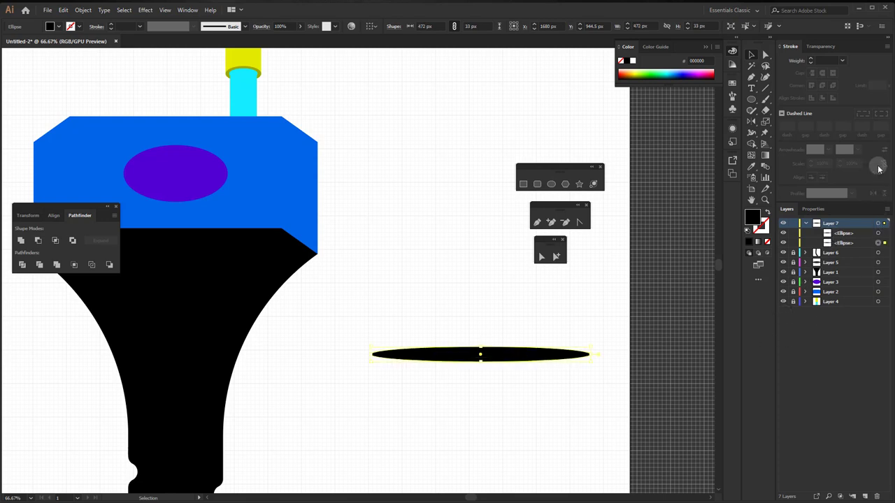
pyautogui.click(821, 47)
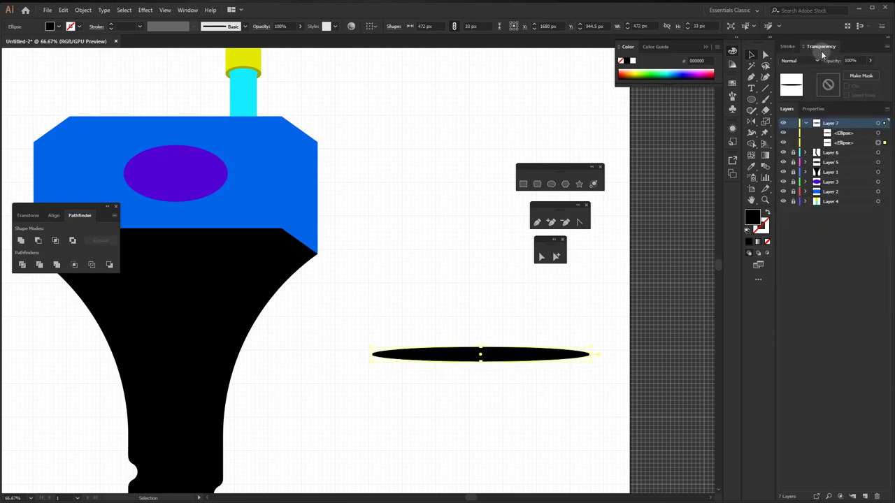
pyautogui.click(870, 61)
pyautogui.moveTo(874, 74); pyautogui.dragTo(823, 70)
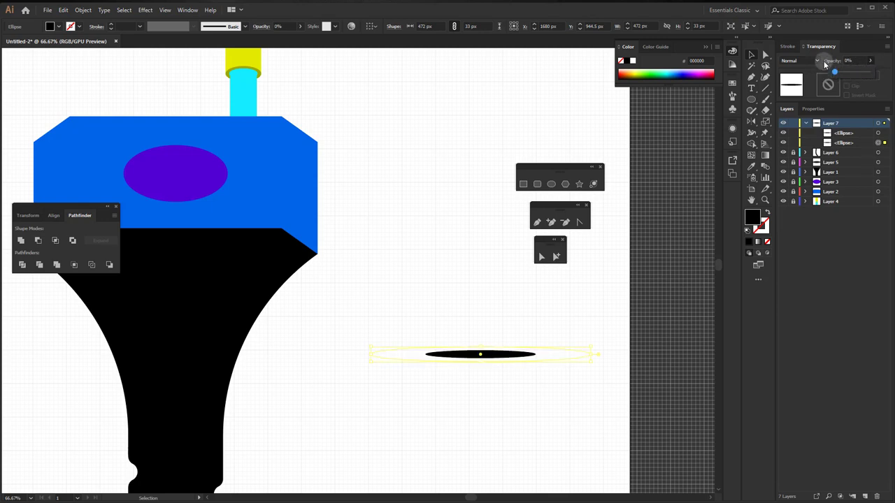
pyautogui.click(618, 346)
pyautogui.moveTo(610, 336); pyautogui.dragTo(358, 378)
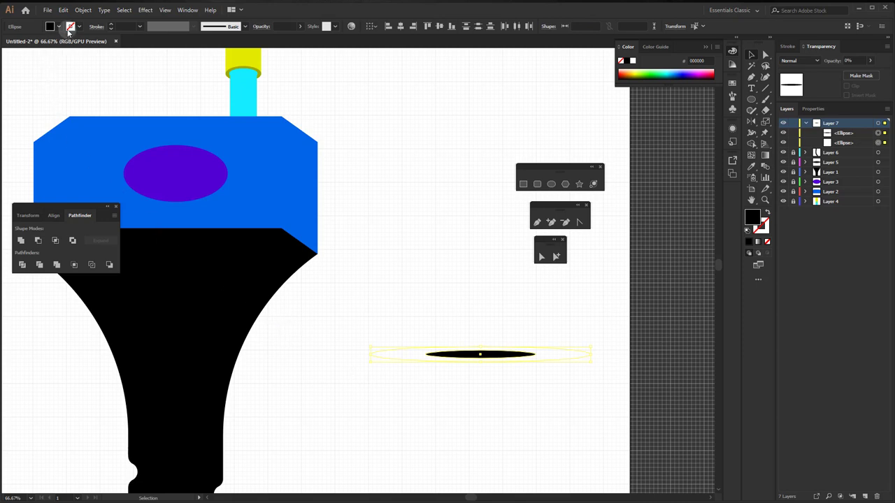
pyautogui.click(80, 10)
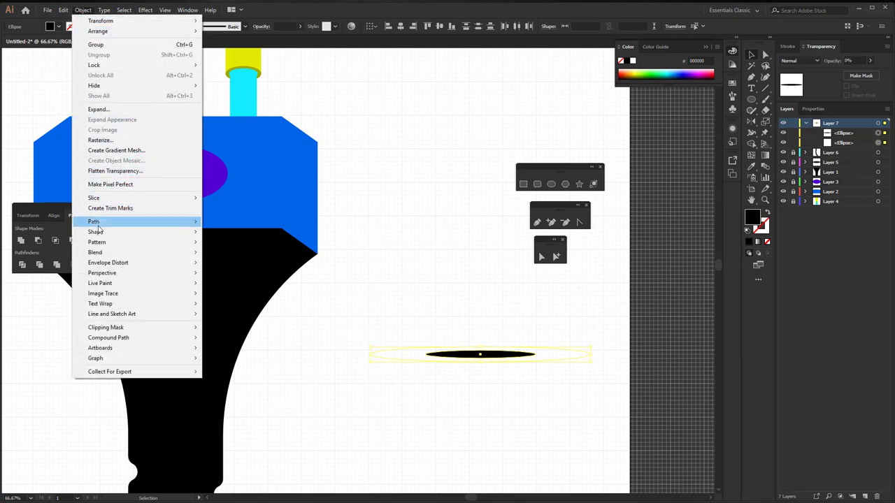
pyautogui.moveTo(95, 252)
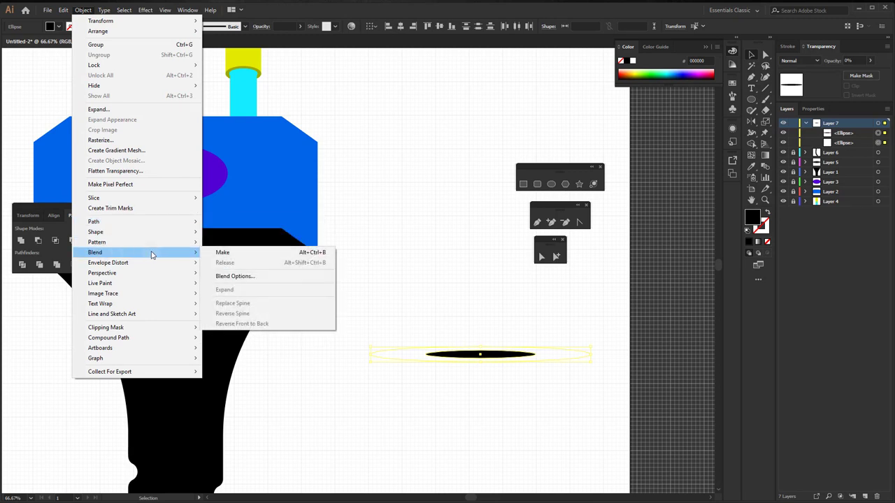
# Step: Blend the two Layer 7 ellipses with 75 specified steps into a fading shadow
pyautogui.click(233, 278)
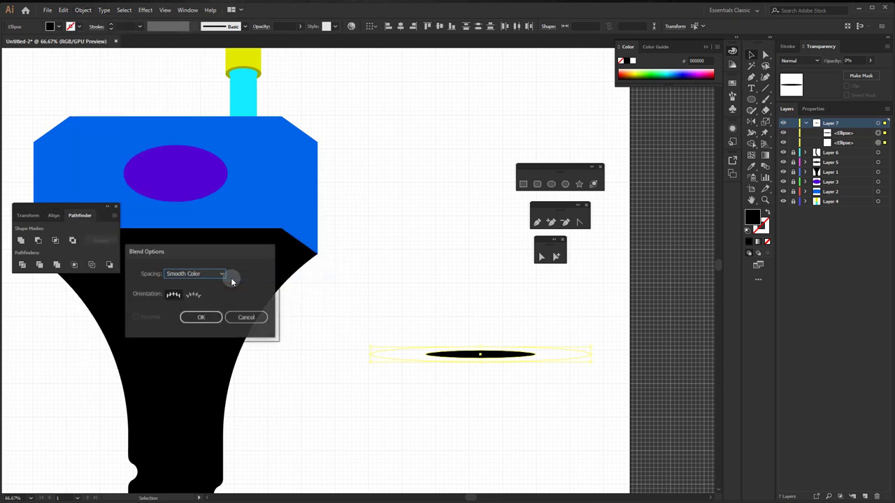
pyautogui.moveTo(217, 250); pyautogui.dragTo(402, 189)
pyautogui.click(391, 213)
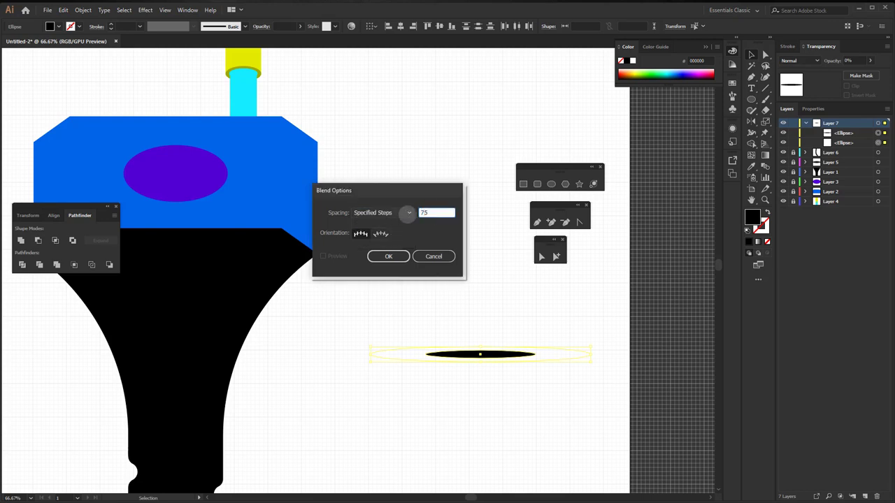
pyautogui.click(391, 257)
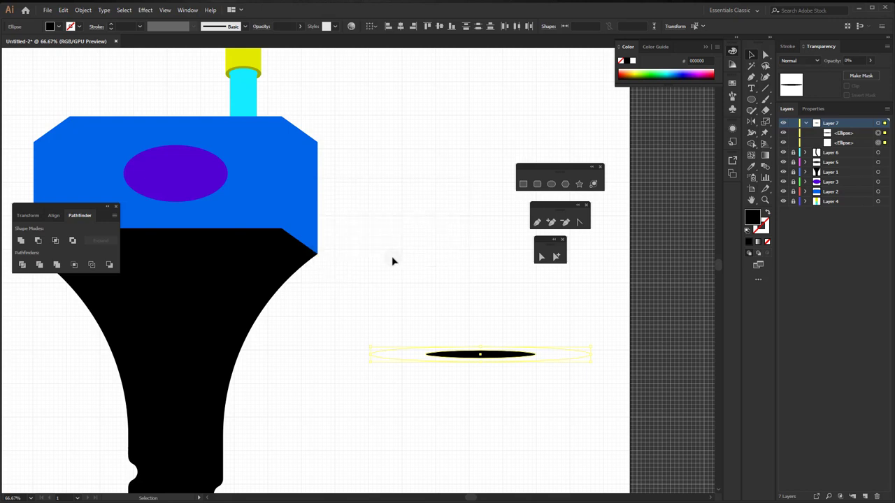
pyautogui.click(82, 10)
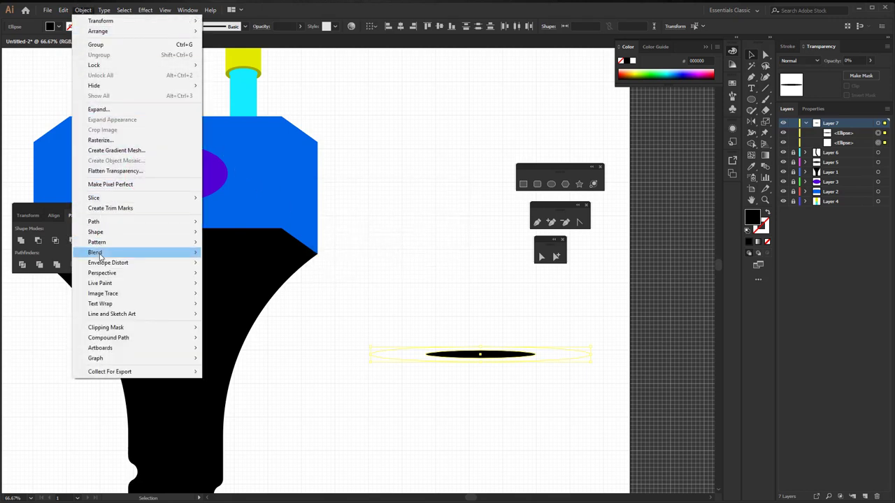
pyautogui.click(223, 253)
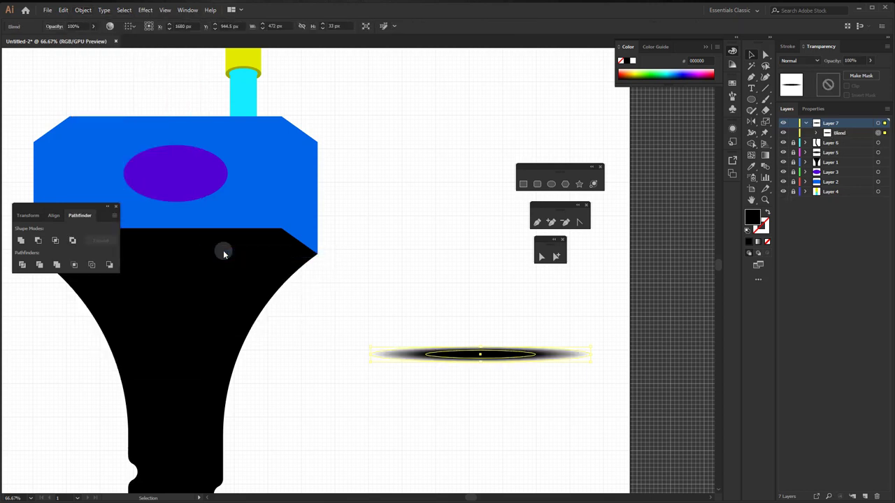
pyautogui.moveTo(552, 357)
pyautogui.mouseDown()
pyautogui.moveTo(463, 350)
pyautogui.moveTo(384, 325)
pyautogui.mouseUp()
pyautogui.scroll(1, 431, 350)
pyautogui.scroll(1, 431, 350)
pyautogui.scroll(-1, 432, 351)
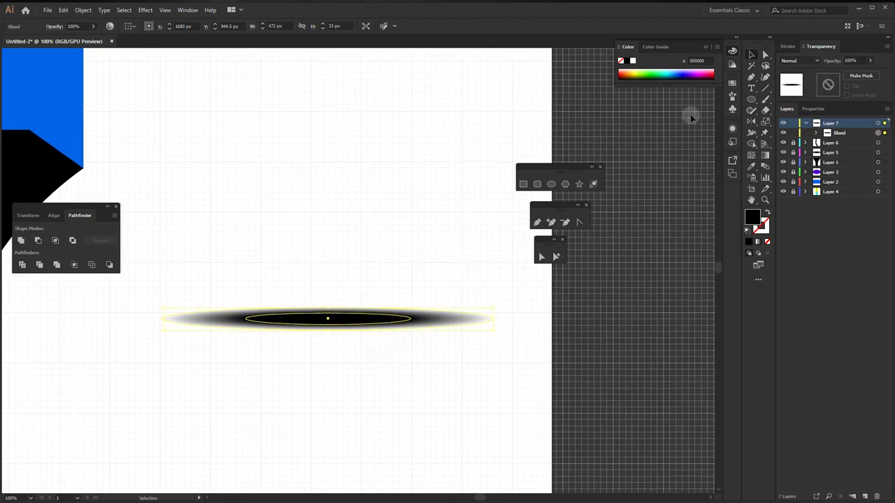
# Step: Make an art brush named 'Blur Black Brush' from the blended shadow, using Hue Shift colorization
pyautogui.click(732, 97)
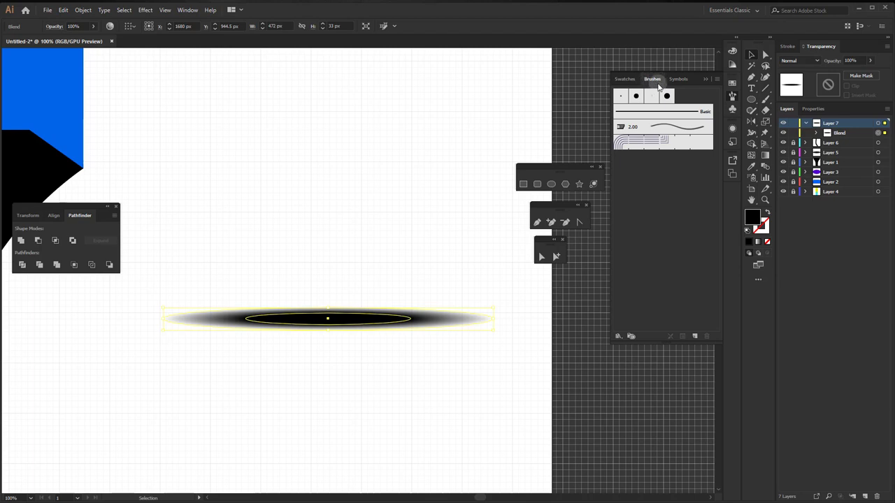
pyautogui.moveTo(366, 324); pyautogui.dragTo(656, 204)
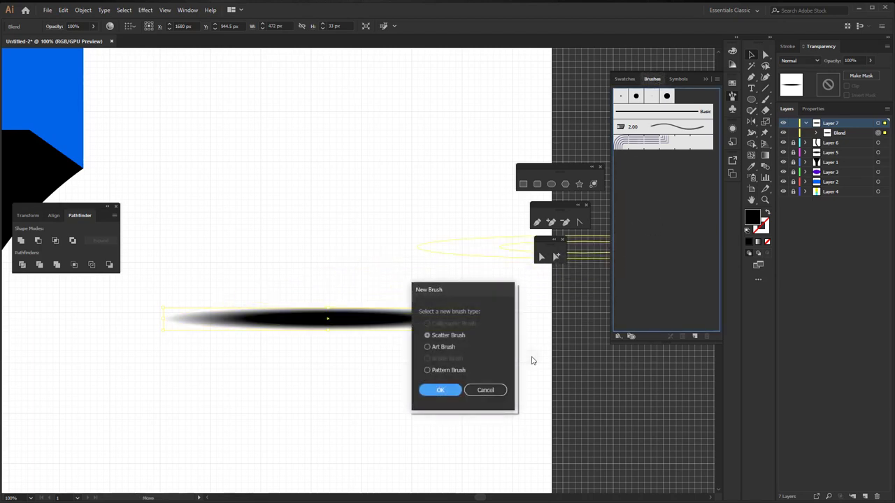
pyautogui.click(443, 347)
pyautogui.click(440, 390)
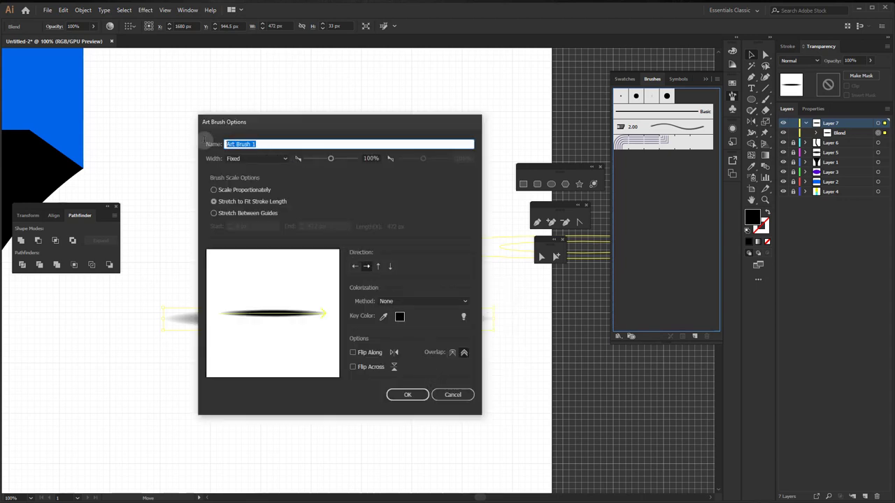
pyautogui.write('Blur Black')
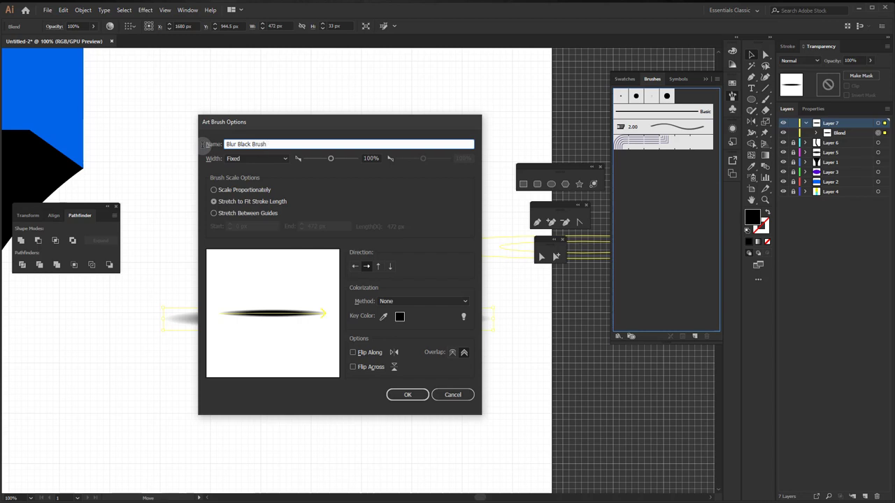
pyautogui.click(377, 302)
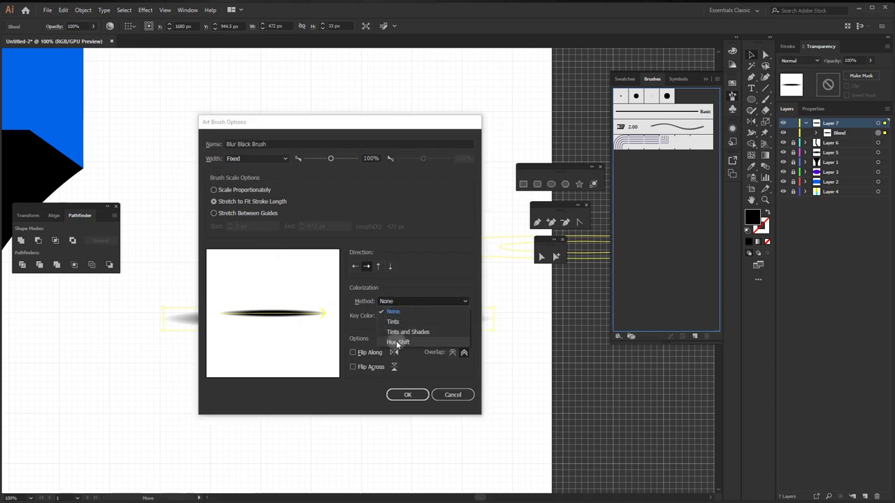
pyautogui.click(396, 343)
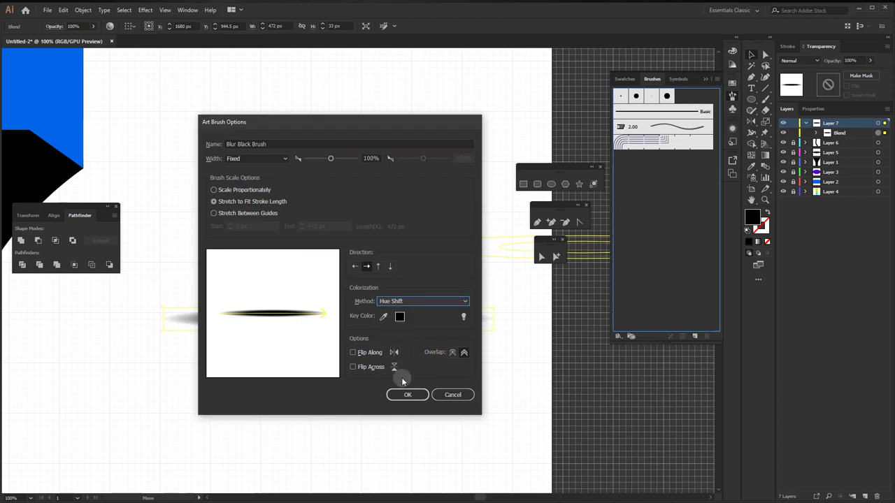
pyautogui.click(407, 394)
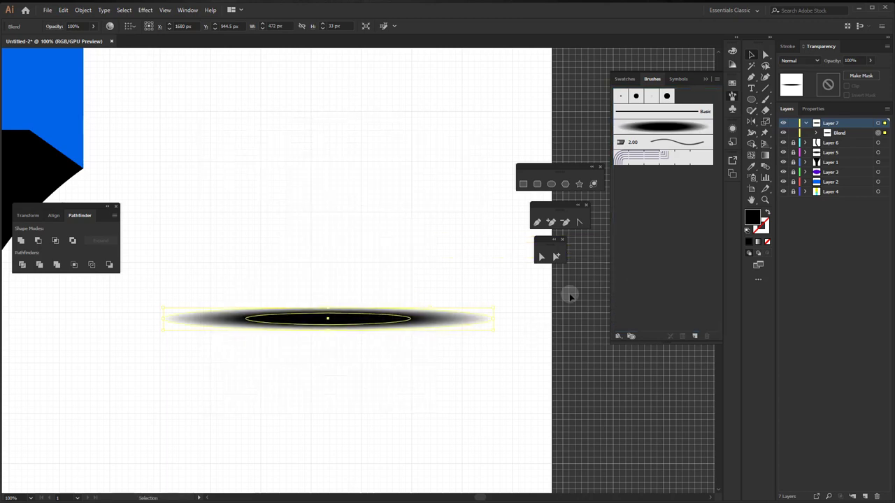
# Step: Select the blend's ellipses in the Layers panel and remove them with Edit > Clear
pyautogui.moveTo(394, 321); pyautogui.dragTo(409, 267)
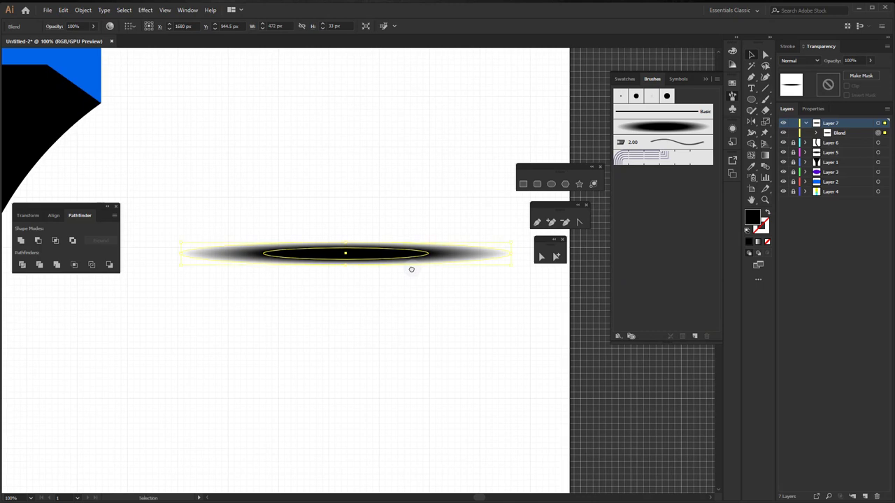
pyautogui.click(816, 132)
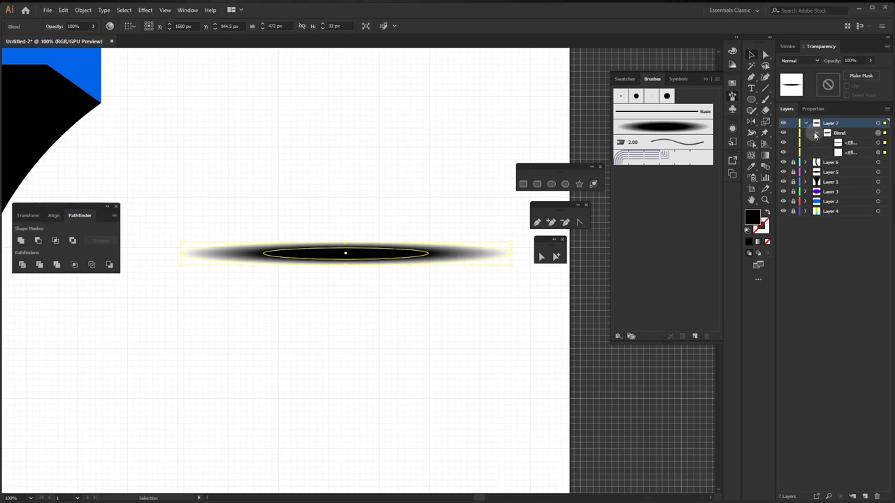
pyautogui.click(843, 143)
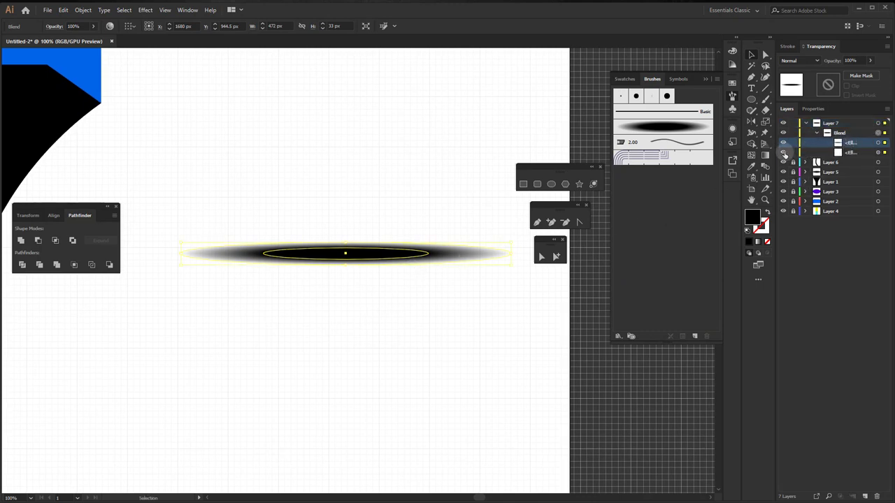
pyautogui.click(783, 153)
pyautogui.click(63, 10)
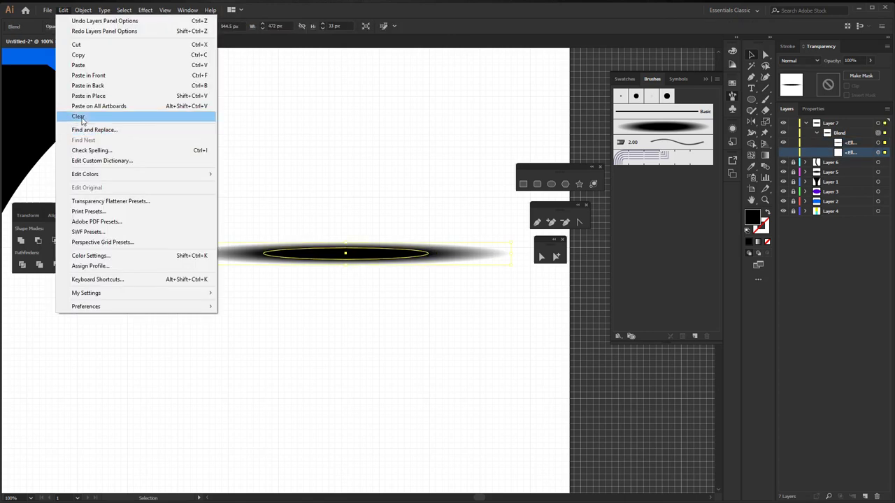
pyautogui.click(83, 115)
pyautogui.click(751, 99)
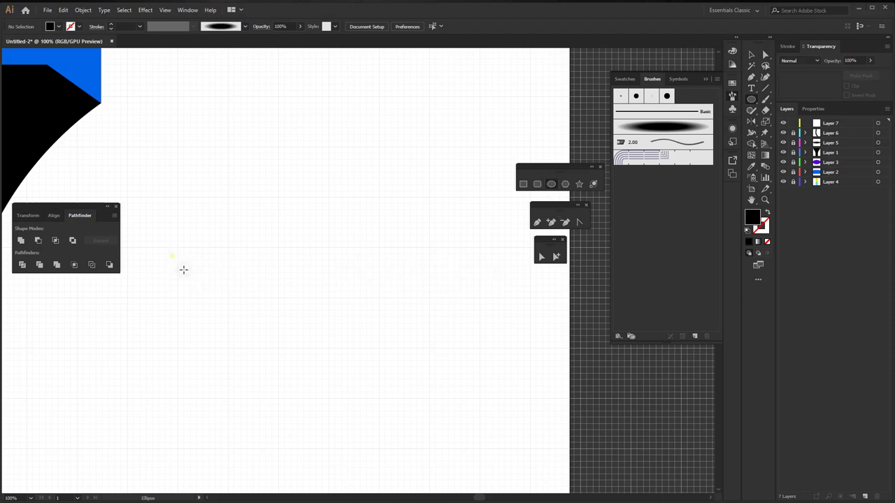
# Step: Draw a long thin 472 × 34 px black ellipse
pyautogui.moveTo(171, 255)
pyautogui.mouseDown()
pyautogui.moveTo(226, 284)
pyautogui.moveTo(500, 268)
pyautogui.mouseUp()
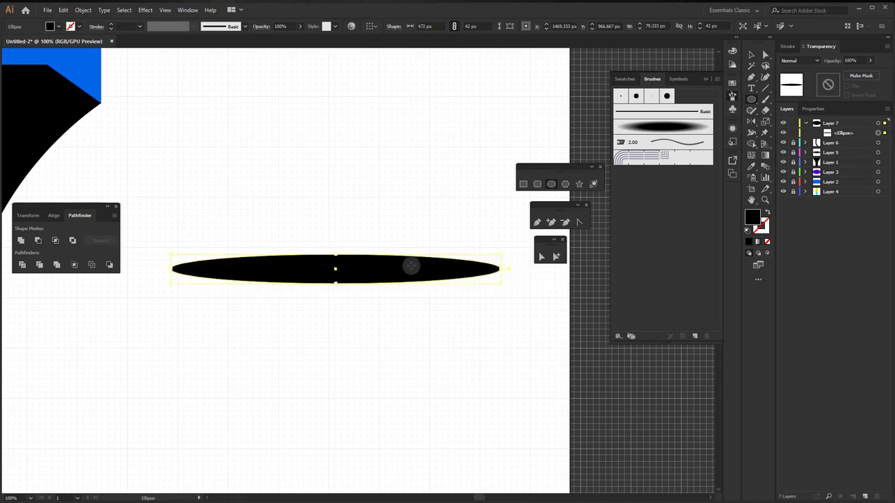
pyautogui.moveTo(335, 254); pyautogui.dragTo(336, 260)
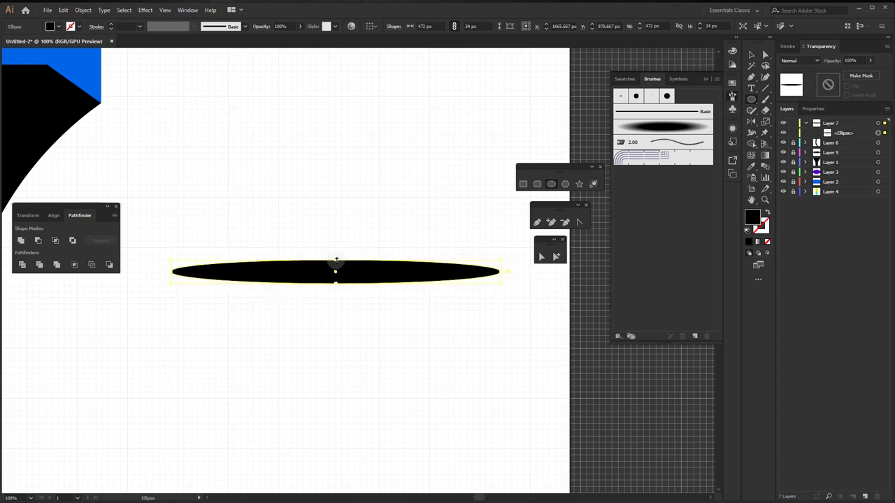
pyautogui.click(752, 55)
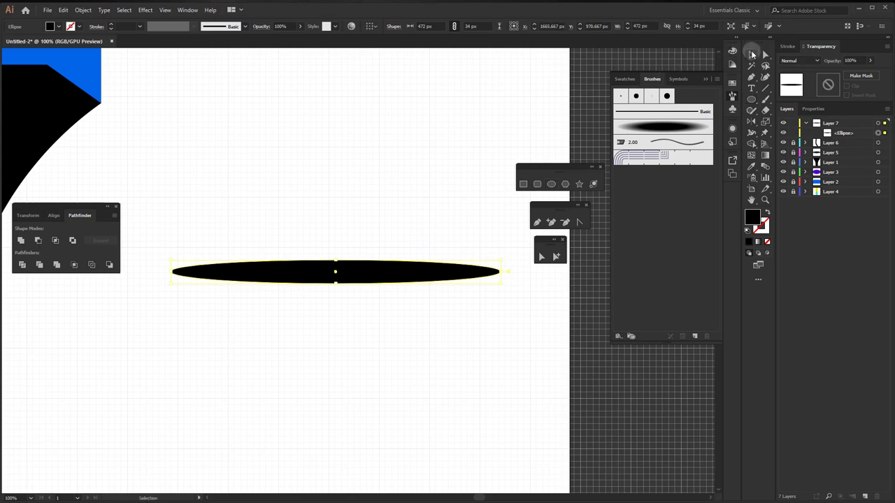
# Step: Turn the ellipse into Hue Shift art brush 'Art Brush 1', then clear it from the artboard
pyautogui.moveTo(382, 272)
pyautogui.mouseDown()
pyautogui.moveTo(615, 228)
pyautogui.moveTo(655, 207)
pyautogui.mouseUp()
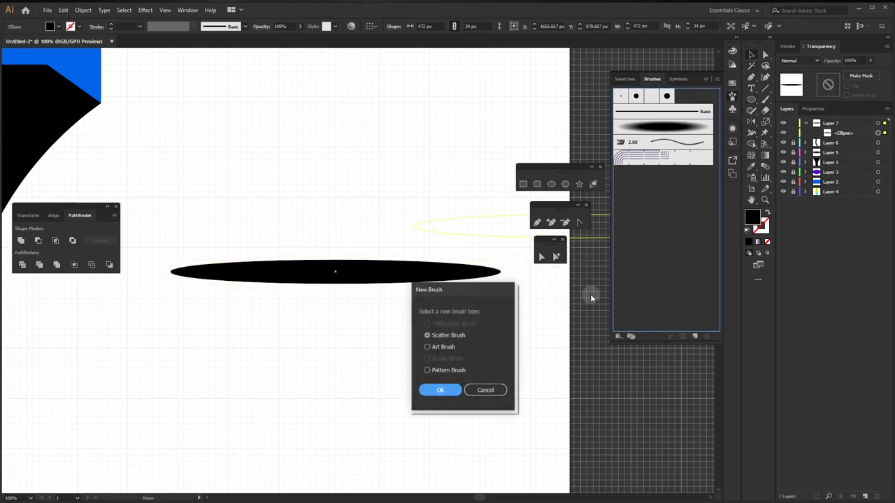
pyautogui.click(442, 347)
pyautogui.click(437, 391)
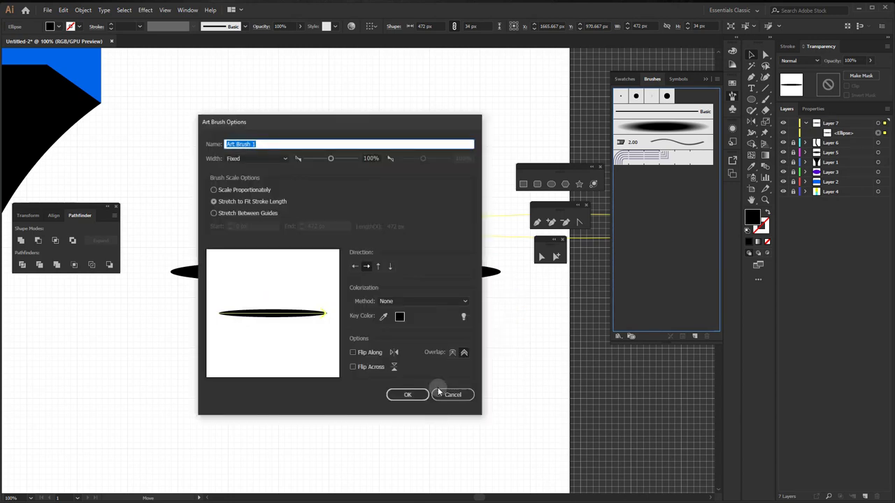
pyautogui.click(411, 301)
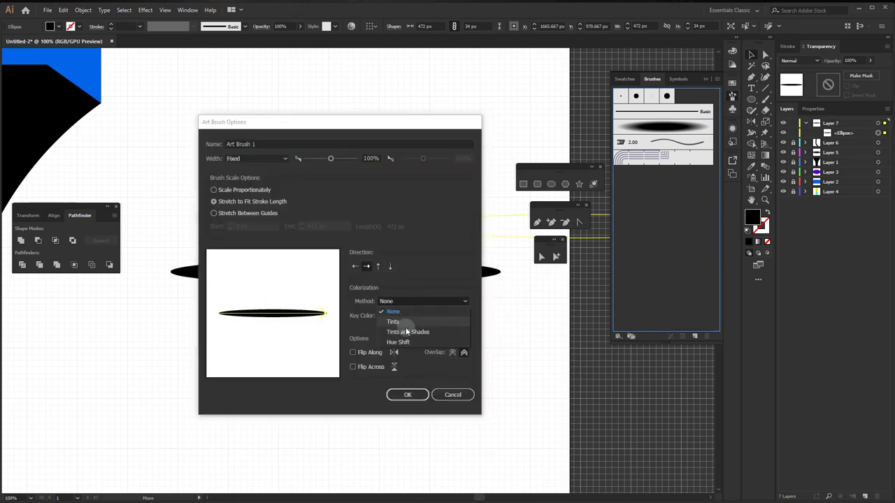
pyautogui.click(404, 341)
pyautogui.click(403, 395)
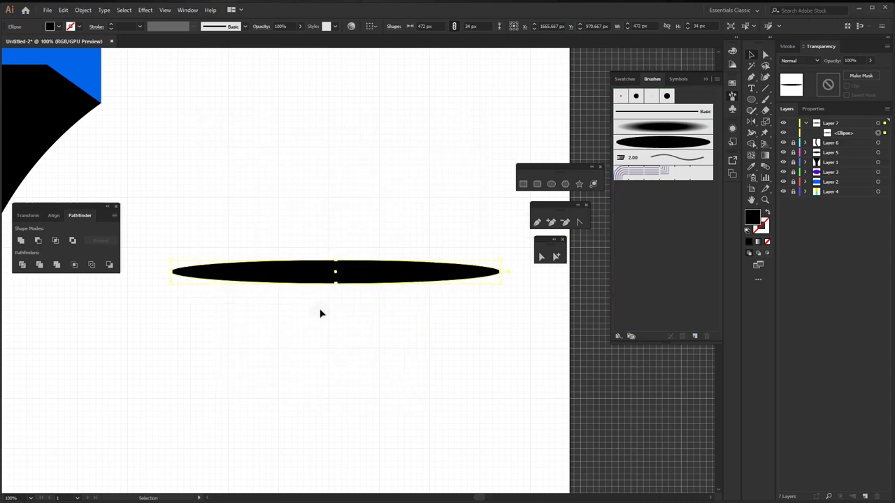
pyautogui.click(62, 10)
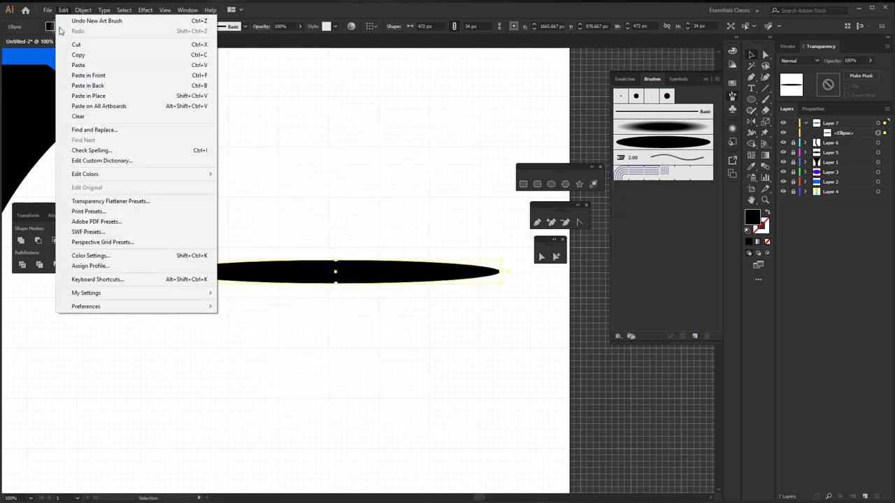
pyautogui.click(77, 116)
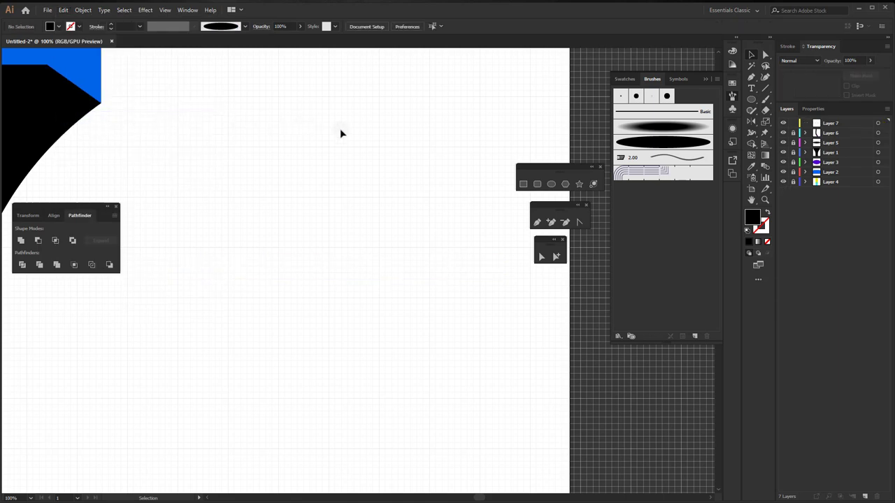
# Step: Draw a black five-pointed star and move it right and down
pyautogui.click(579, 184)
pyautogui.moveTo(348, 295); pyautogui.dragTo(348, 295)
pyautogui.click(751, 54)
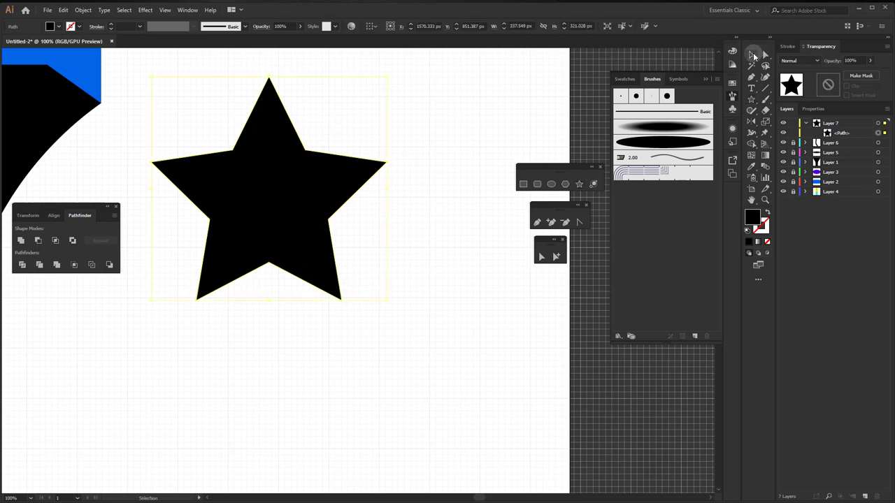
pyautogui.moveTo(280, 198); pyautogui.dragTo(374, 264)
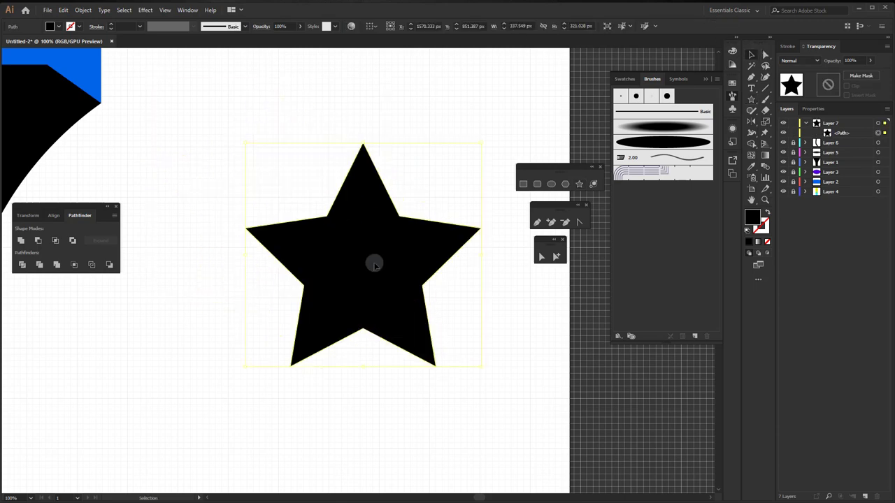
# Step: Swap the star's fill to a stroke and set the stroke weight to 12 pt
pyautogui.click(767, 213)
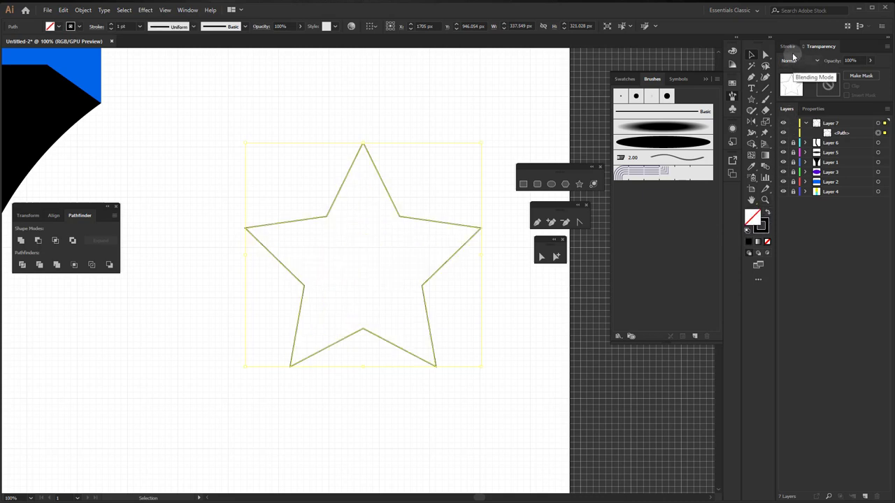
pyautogui.click(788, 46)
pyautogui.click(811, 61)
pyautogui.click(812, 61)
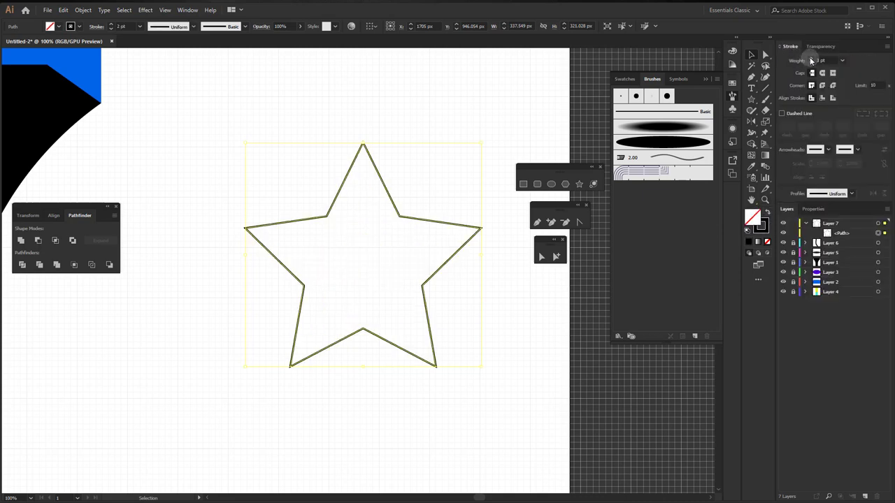
pyautogui.click(811, 60)
pyautogui.click(811, 61)
pyautogui.click(811, 61)
pyautogui.click(811, 60)
pyautogui.click(812, 61)
pyautogui.click(811, 60)
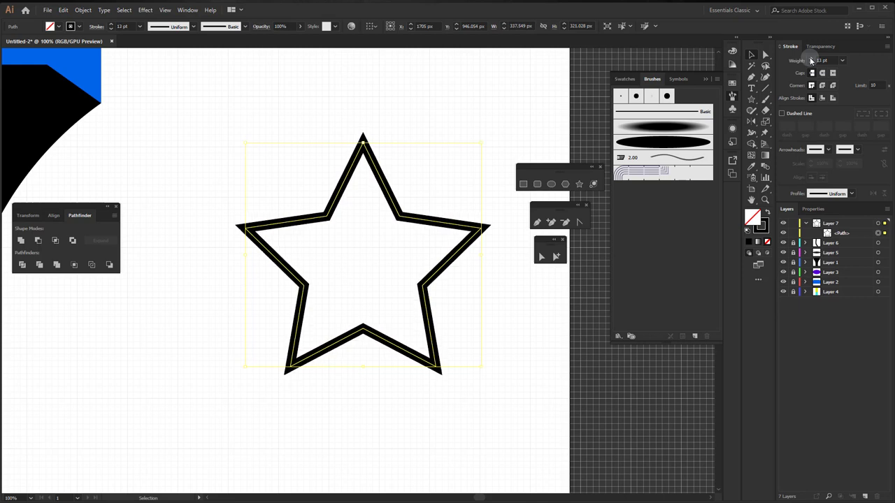
pyautogui.click(812, 60)
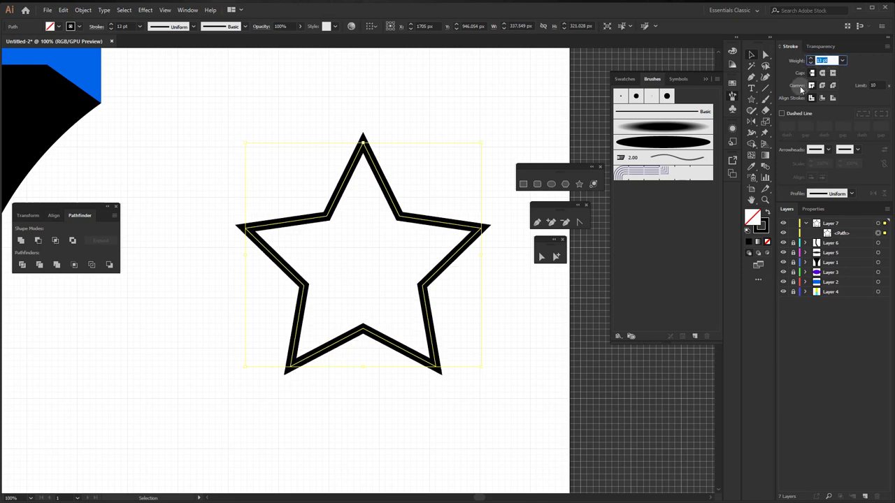
pyautogui.write('12')
pyautogui.press('Return')
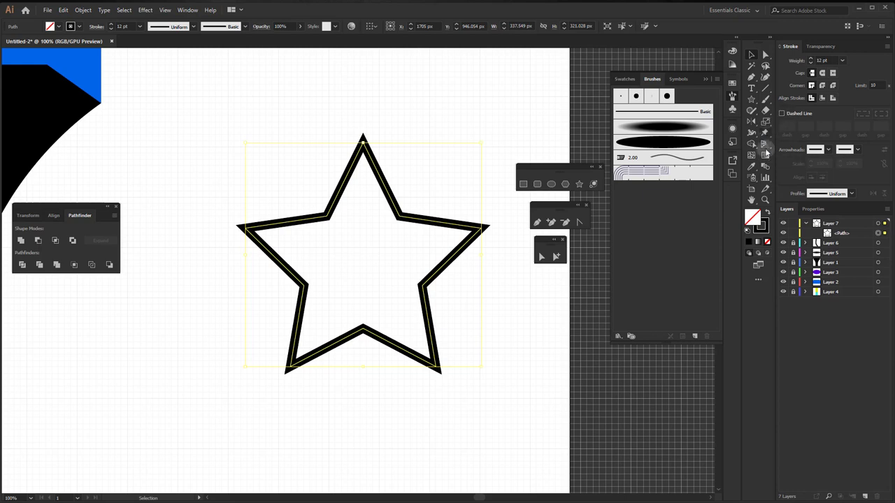
# Step: Make the star's outline white (FFFFFF) and start a Scatter Brush from it
pyautogui.click(765, 227)
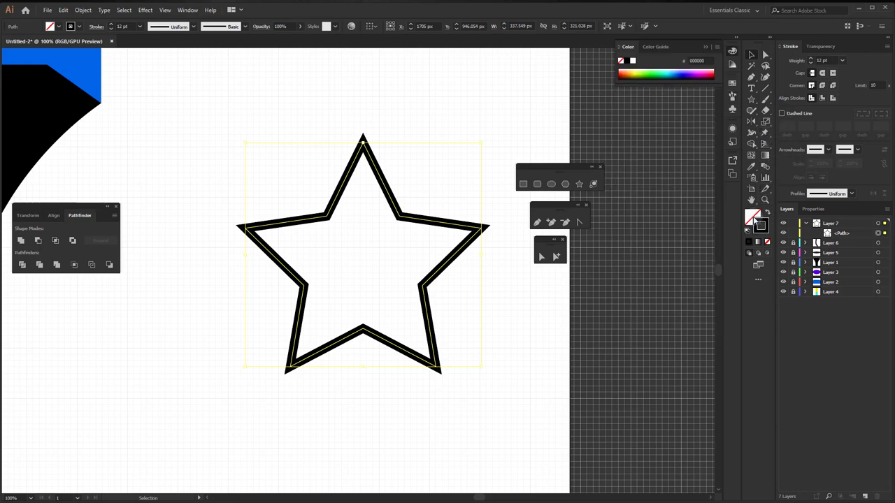
pyautogui.click(633, 62)
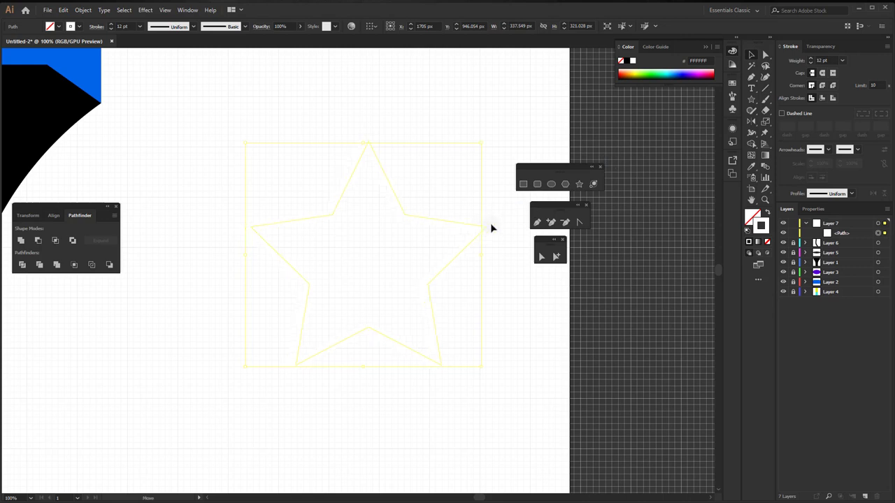
pyautogui.click(732, 96)
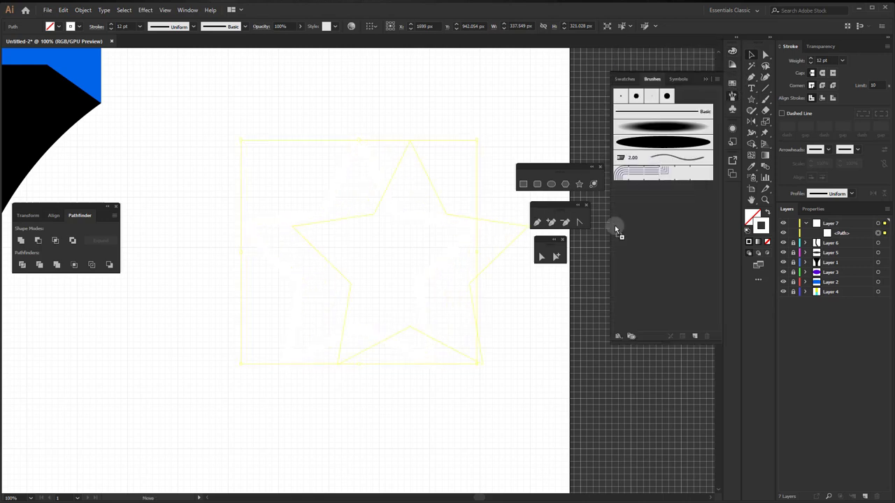
pyautogui.moveTo(614, 225); pyautogui.dragTo(669, 225)
pyautogui.click(471, 335)
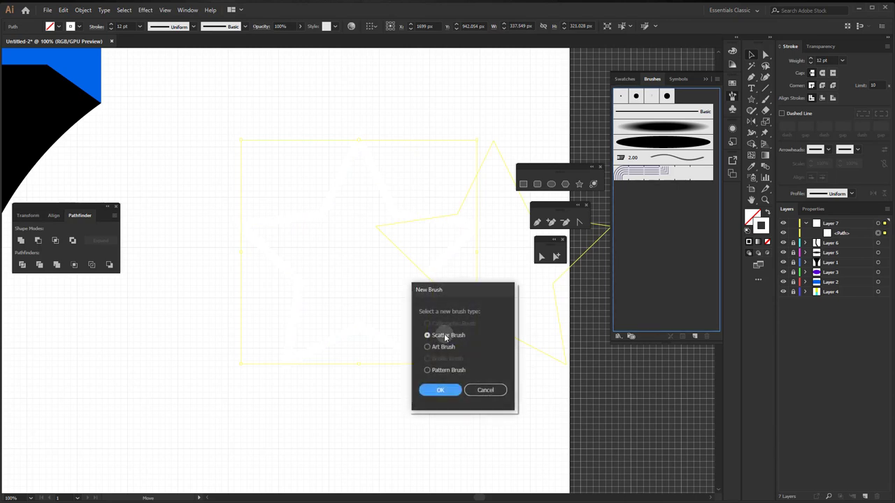
# Step: Create the star scatter brush with Size, Spacing, Scatter and Rotation set to Random
pyautogui.click(437, 390)
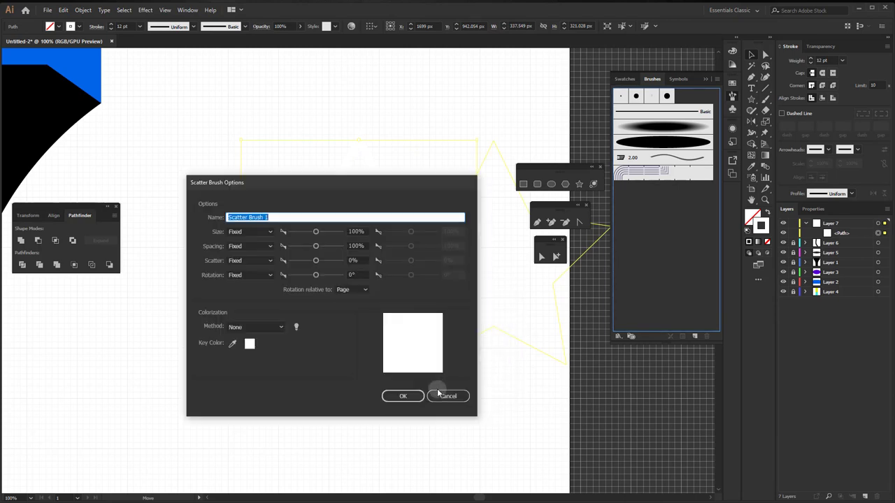
pyautogui.moveTo(343, 183); pyautogui.dragTo(393, 168)
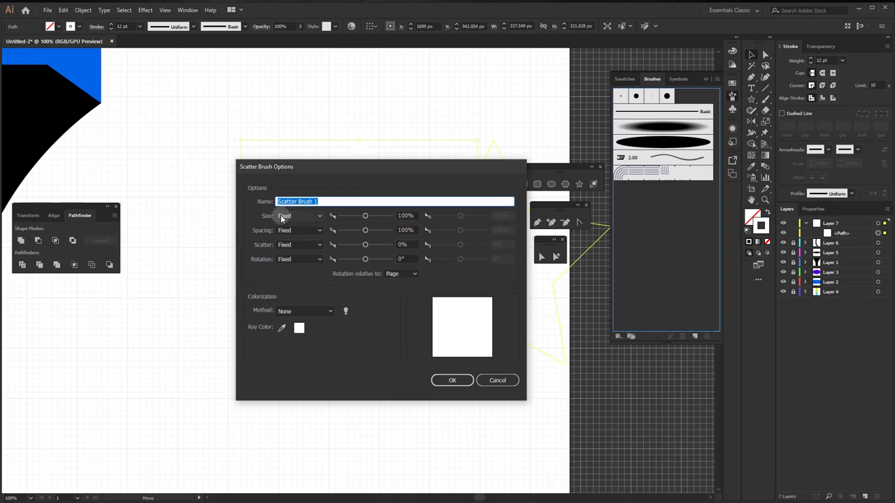
pyautogui.click(291, 215)
pyautogui.click(294, 236)
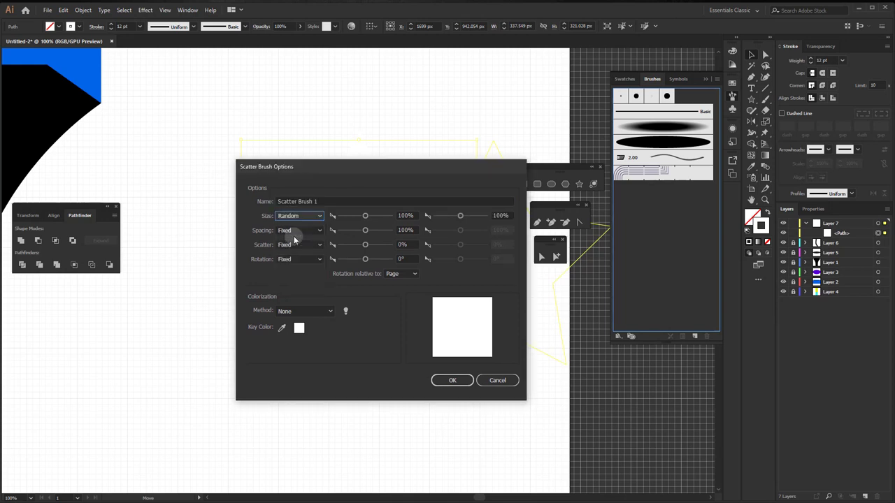
pyautogui.click(294, 251)
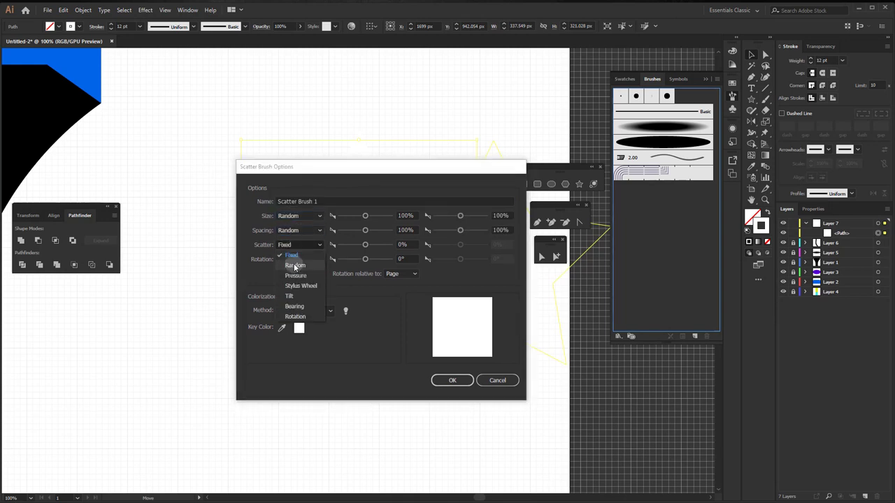
pyautogui.click(295, 266)
pyautogui.click(295, 280)
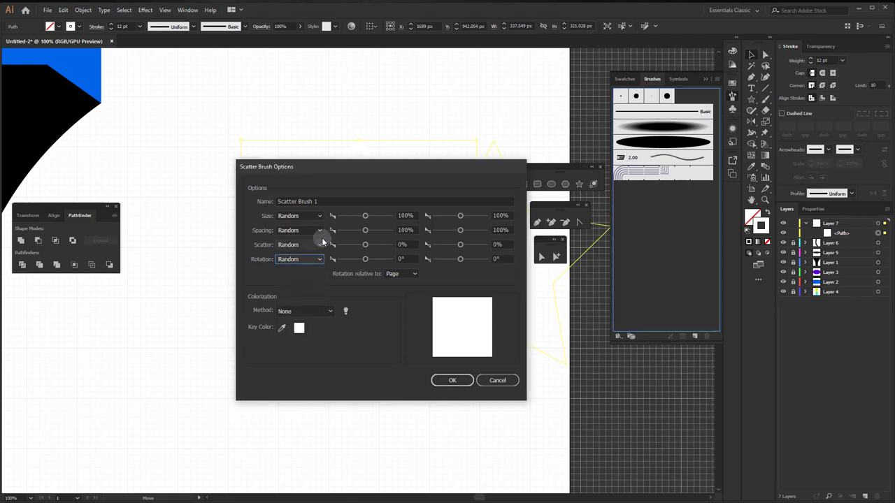
# Step: Enter Size/Spacing 12%/10%, Scatter 9%/-9% and Rotation 36°/-36°, then save the brush
pyautogui.click(405, 215)
pyautogui.write('12')
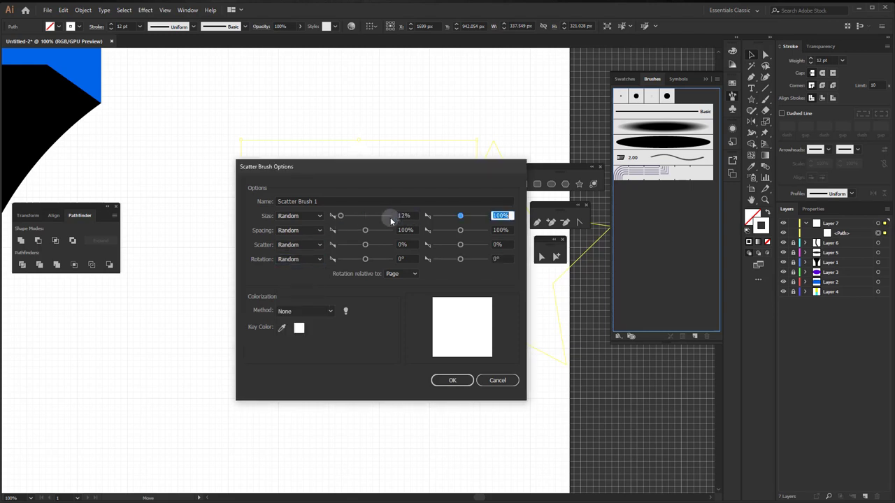
pyautogui.write('10')
pyautogui.press('Tab')
pyautogui.press('Tab')
pyautogui.write('2')
pyautogui.press('Tab')
pyautogui.write('0')
pyautogui.press('Tab')
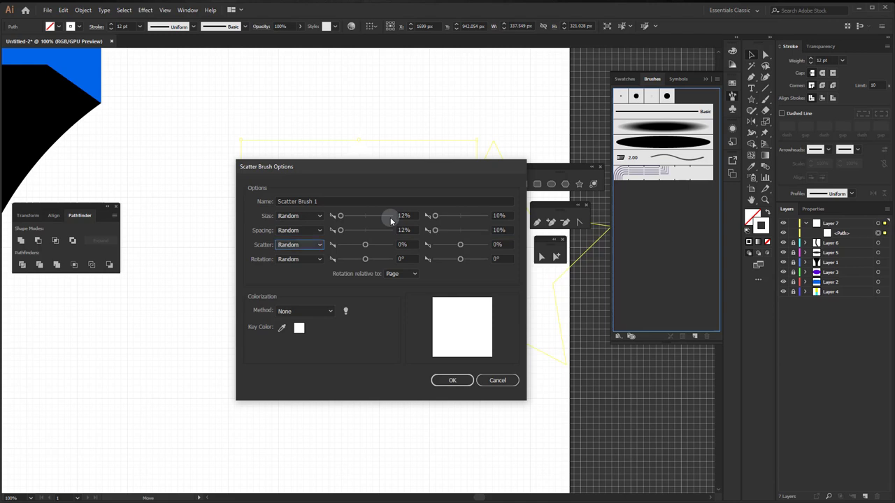
pyautogui.press('Tab')
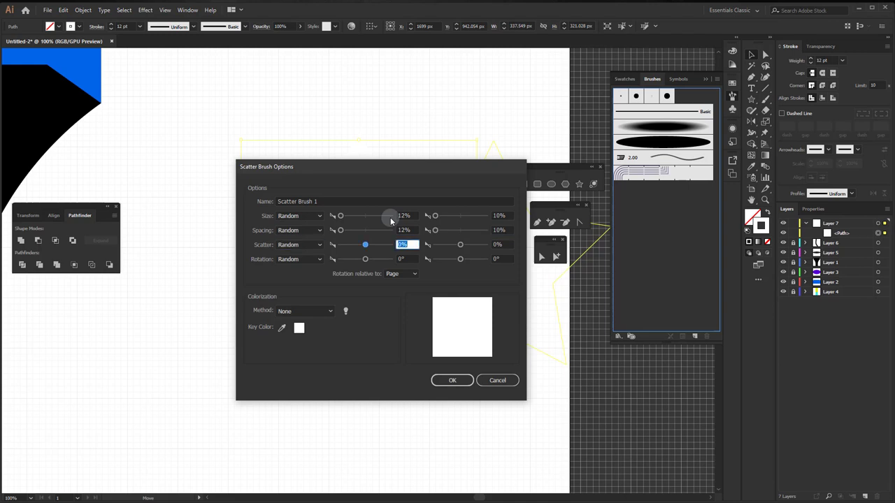
pyautogui.write('9')
pyautogui.press('Tab')
pyautogui.press('Tab')
pyautogui.press('Tab')
pyautogui.write('36')
pyautogui.press('Tab')
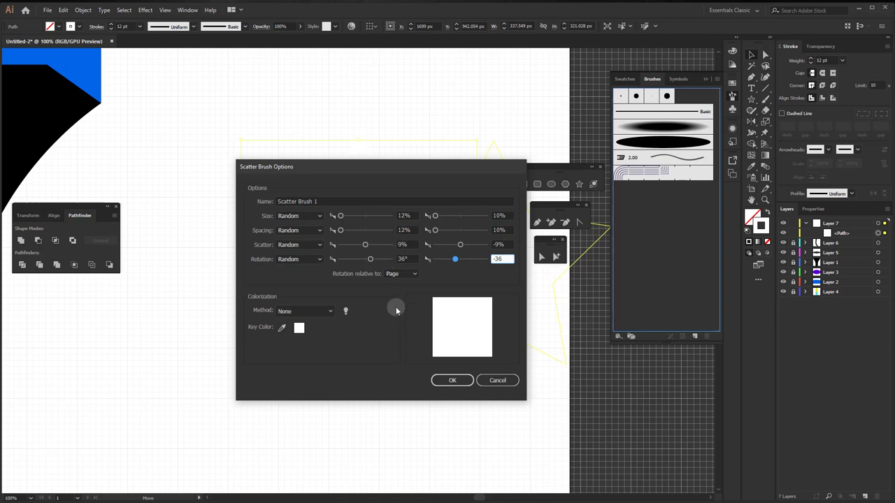
pyautogui.click(466, 385)
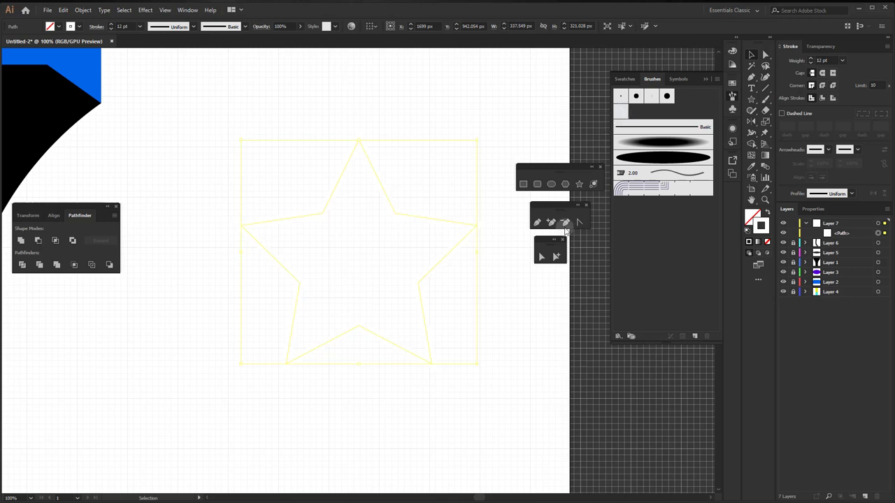
pyautogui.moveTo(497, 124); pyautogui.dragTo(208, 386)
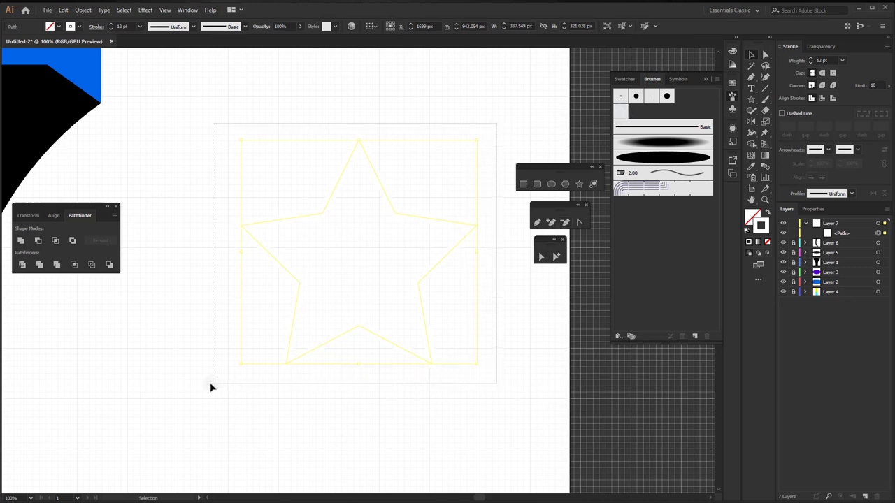
# Step: Delete the white star from the artboard with Edit > Clear
pyautogui.click(63, 10)
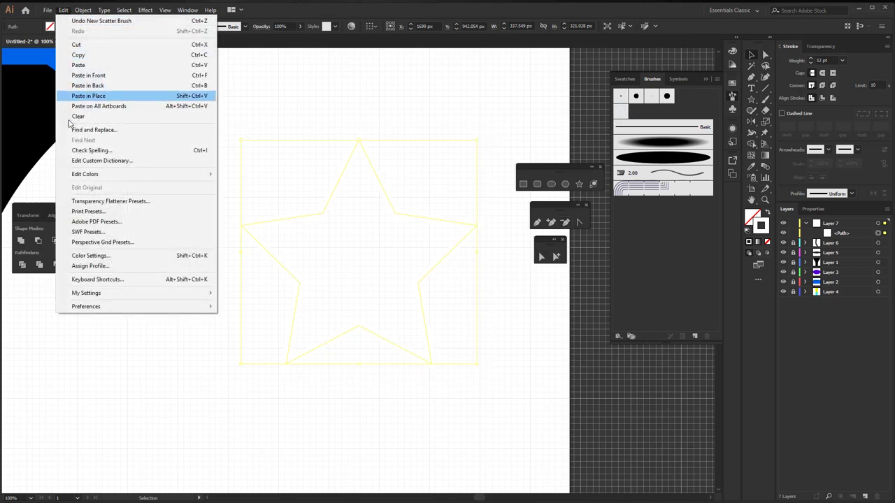
pyautogui.click(78, 117)
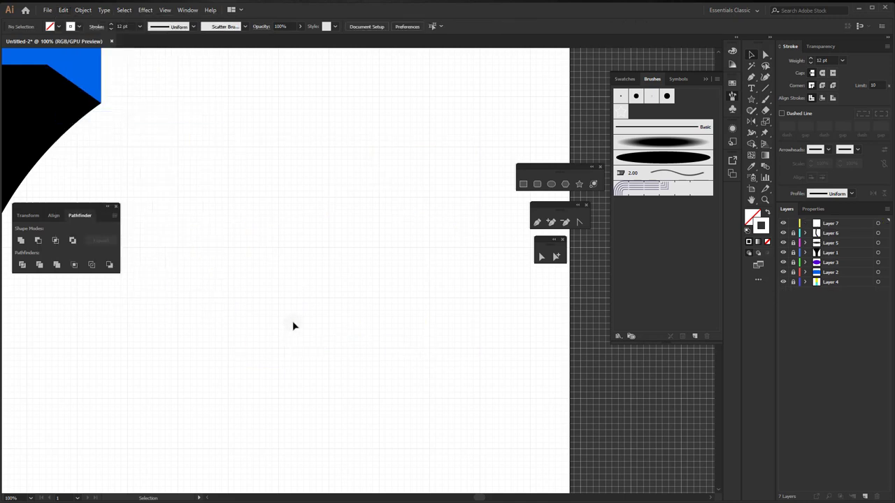
pyautogui.press('space')
pyautogui.moveTo(153, 292); pyautogui.dragTo(436, 364)
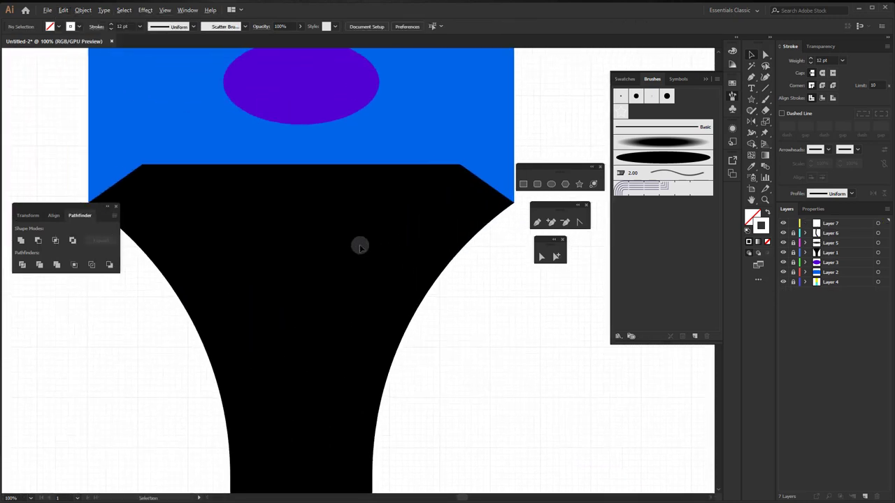
pyautogui.scroll(-3, 360, 246)
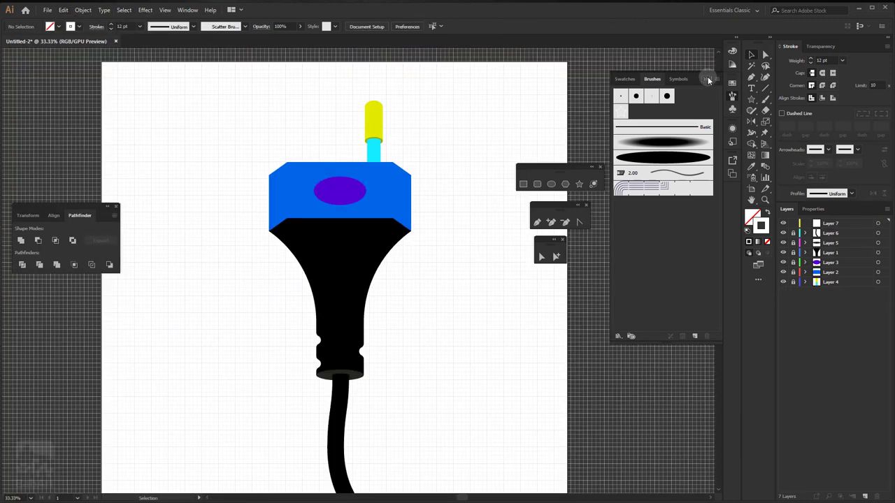
# Step: Close the Brushes panel and zoom in on the top of the plug's prong
pyautogui.click(707, 79)
pyautogui.press('space')
pyautogui.moveTo(368, 301); pyautogui.dragTo(376, 288)
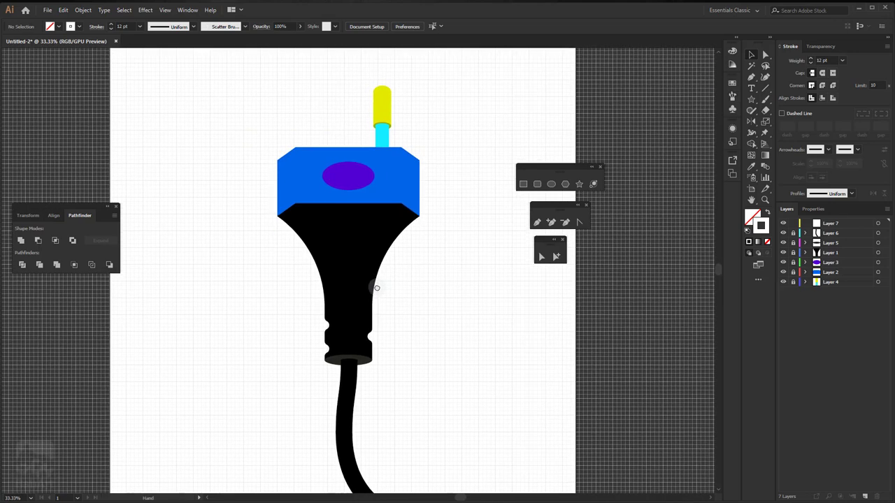
pyautogui.scroll(1, 401, 268)
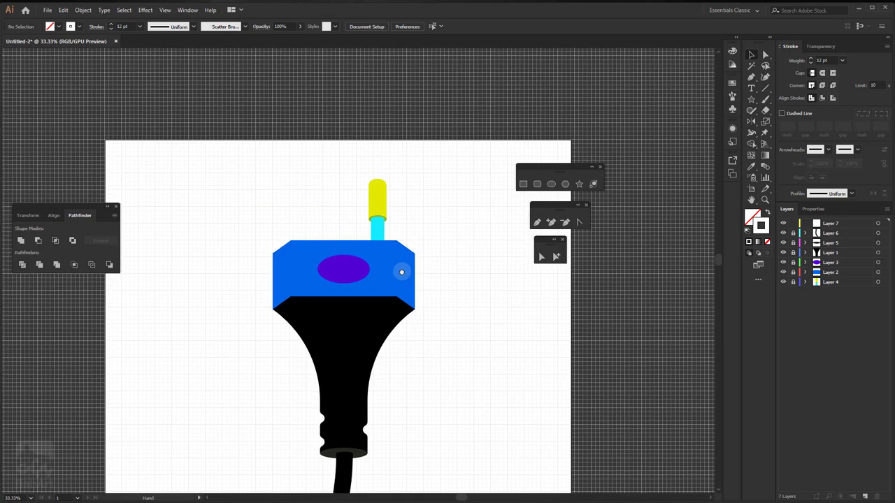
pyautogui.scroll(1, 387, 219)
pyautogui.scroll(2, 386, 219)
# Step: Hide the prong layer and expand Layer 4 to show its paths
pyautogui.scroll(1, 385, 216)
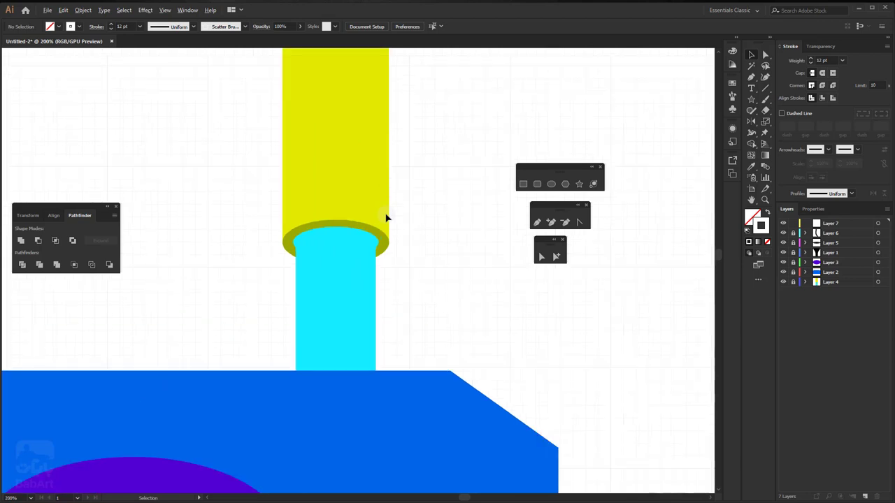
pyautogui.moveTo(385, 216); pyautogui.dragTo(442, 240)
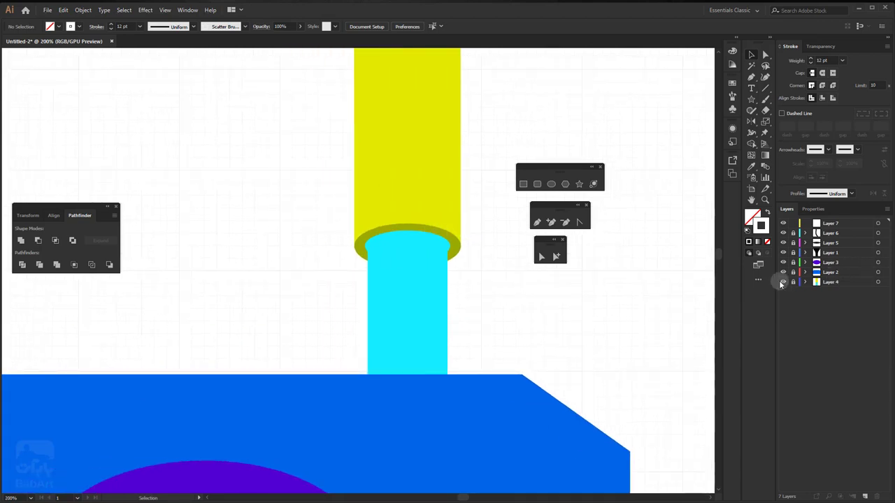
pyautogui.click(783, 282)
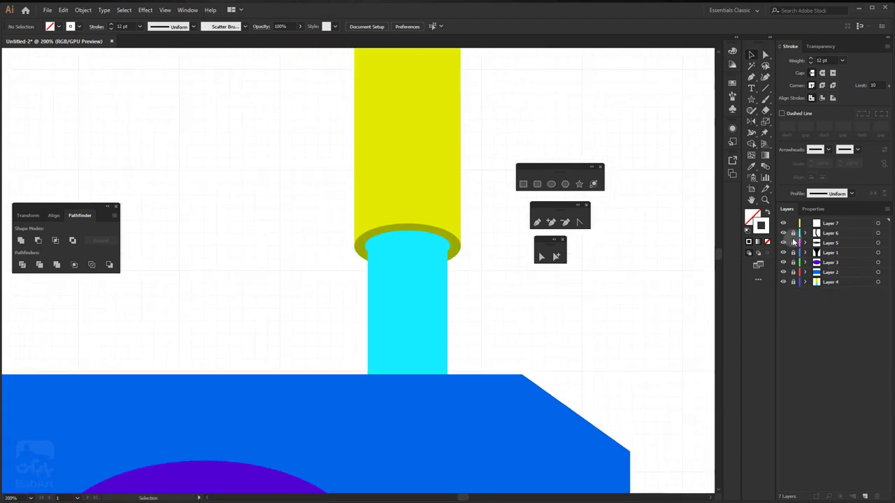
pyautogui.click(806, 282)
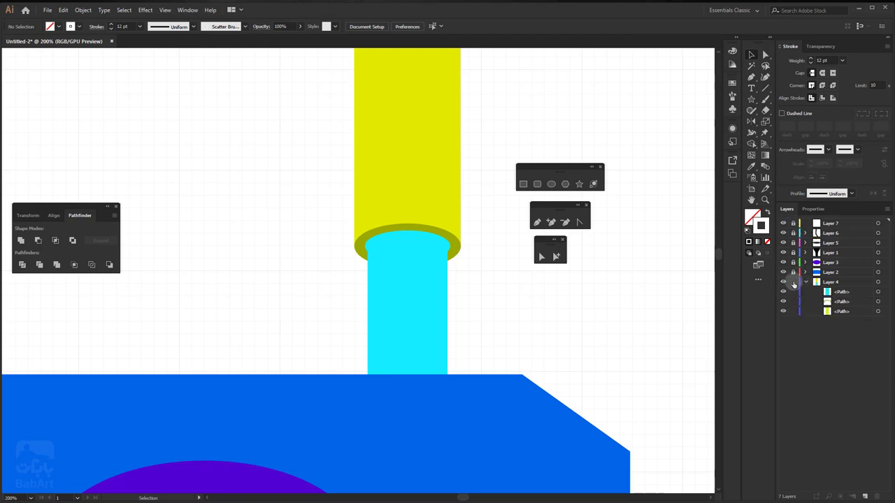
pyautogui.moveTo(454, 268); pyautogui.dragTo(467, 319)
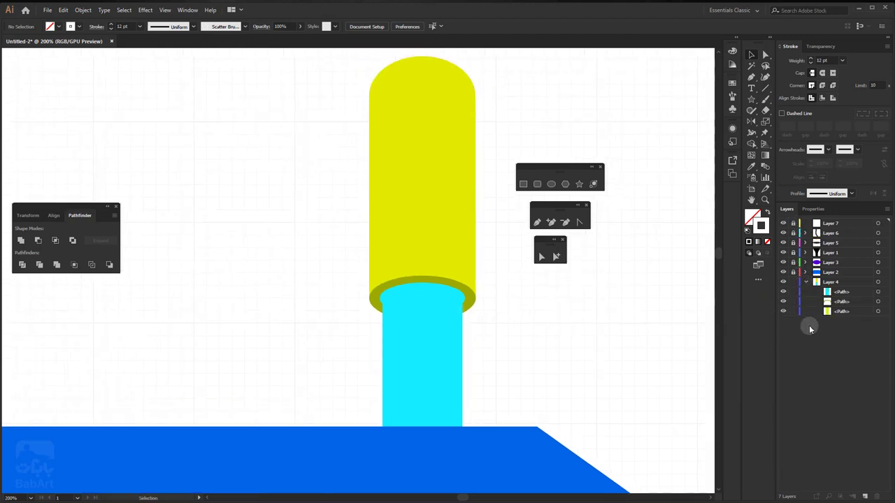
# Step: Duplicate the olive ring path in Layer 4 and hide the copy
pyautogui.click(879, 301)
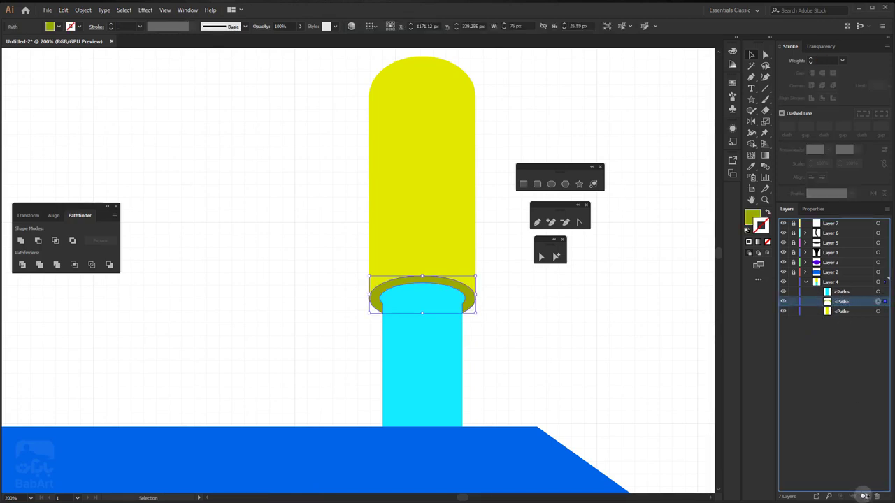
pyautogui.click(864, 496)
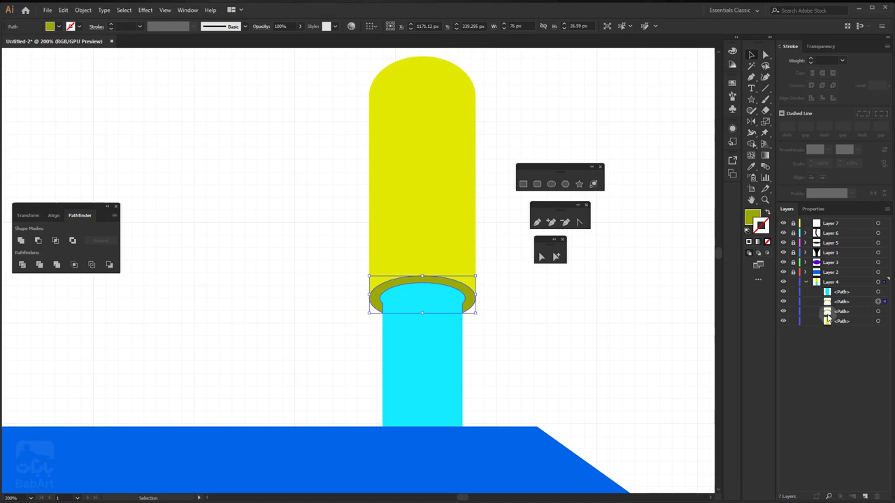
pyautogui.click(783, 311)
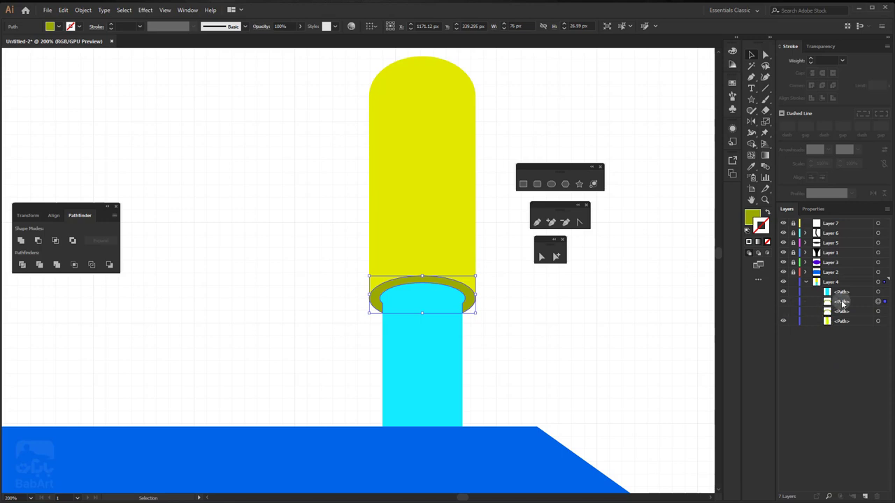
pyautogui.click(842, 301)
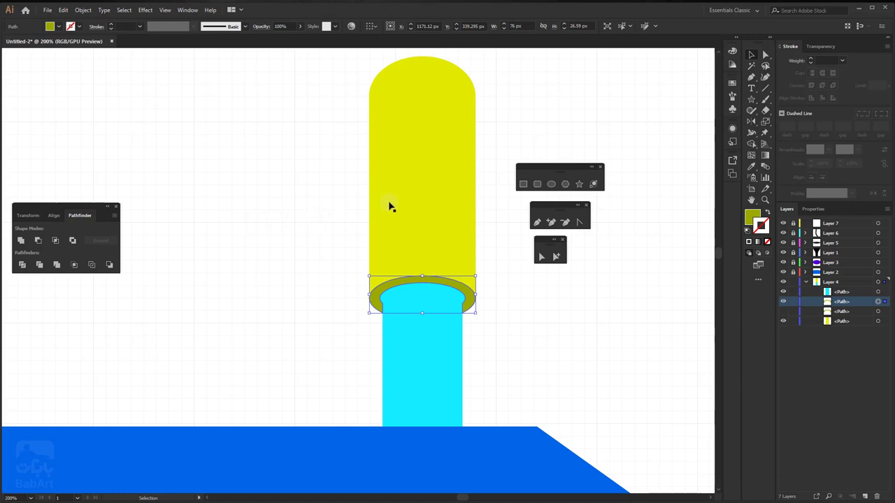
pyautogui.click(187, 10)
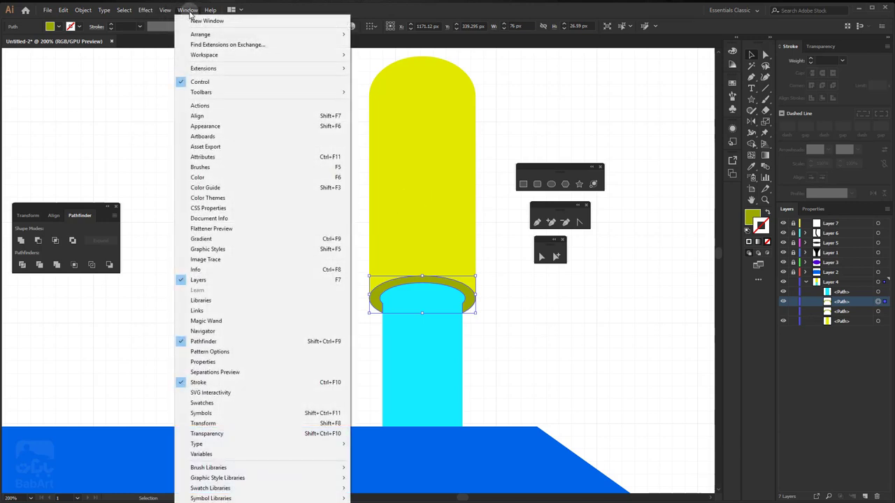
# Step: Open the Gradient panel and give the ring a linear gradient fill
pyautogui.click(201, 240)
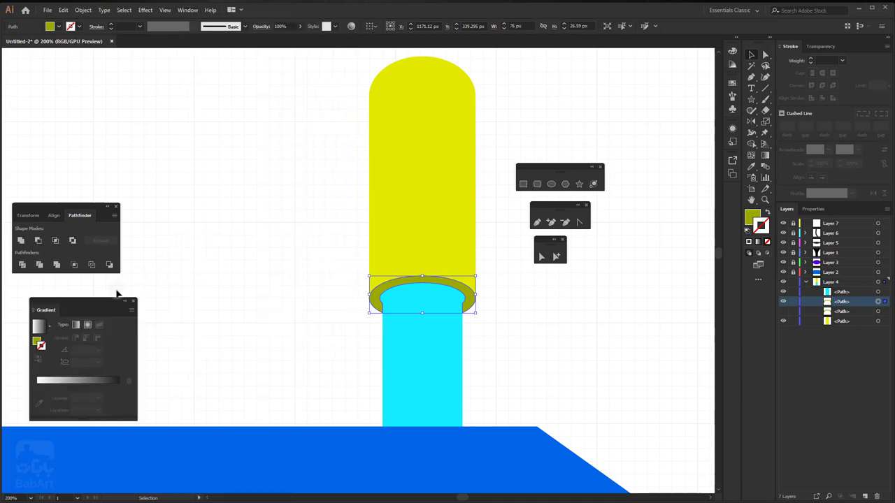
pyautogui.moveTo(116, 301); pyautogui.dragTo(217, 78)
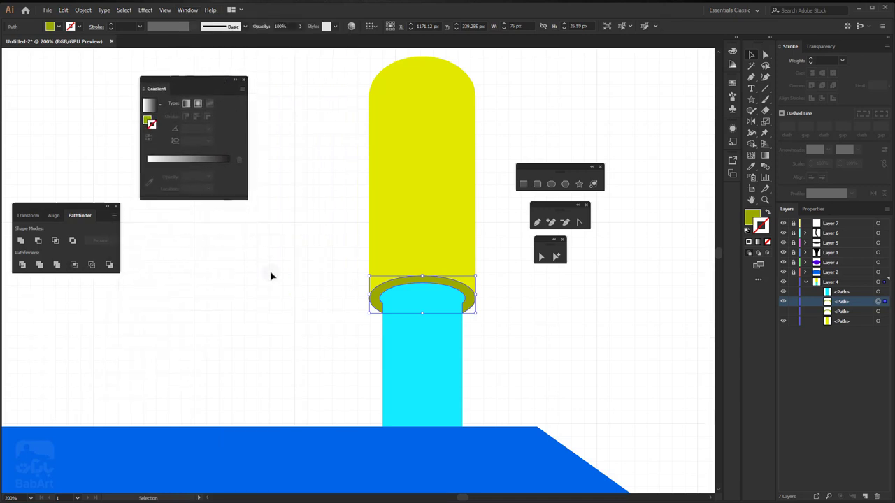
pyautogui.click(752, 215)
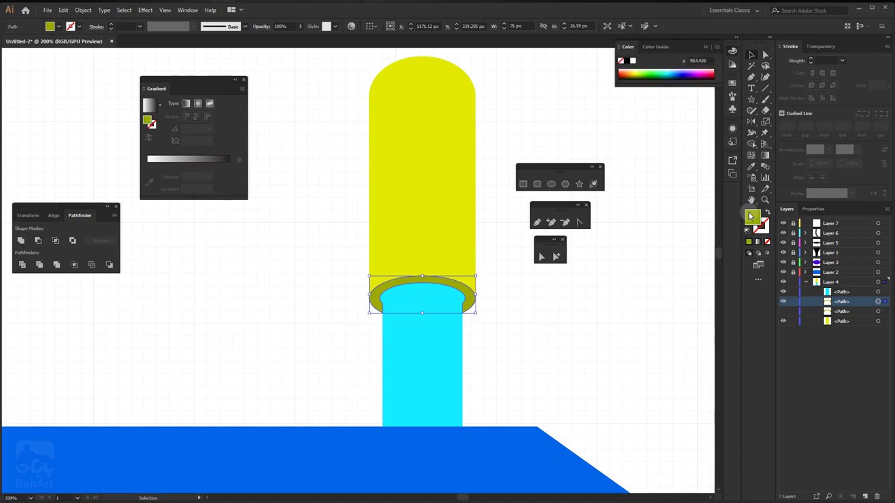
pyautogui.click(149, 106)
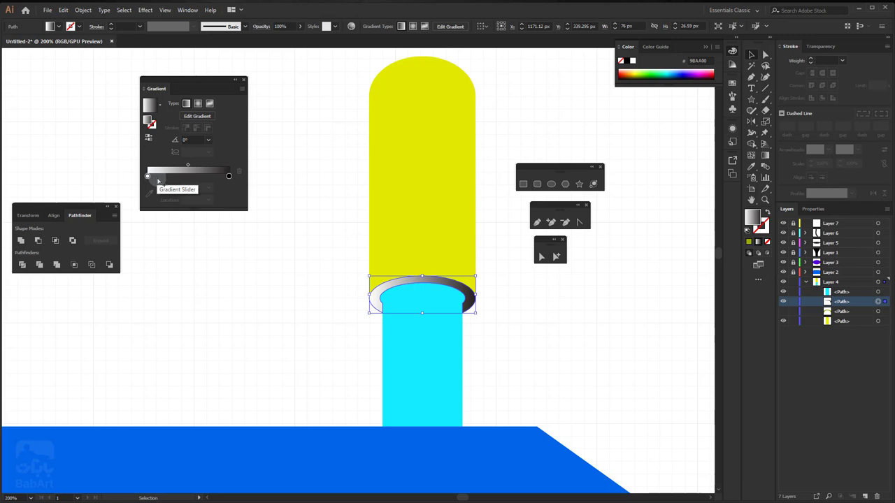
# Step: Add a middle stop, colour the left end dark grey and the middle light grey
pyautogui.click(192, 177)
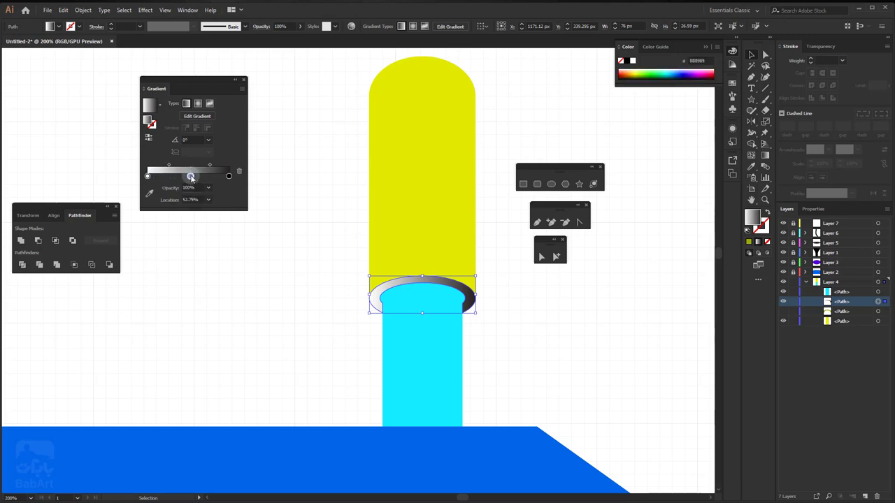
pyautogui.click(149, 177)
pyautogui.doubleClick(148, 177)
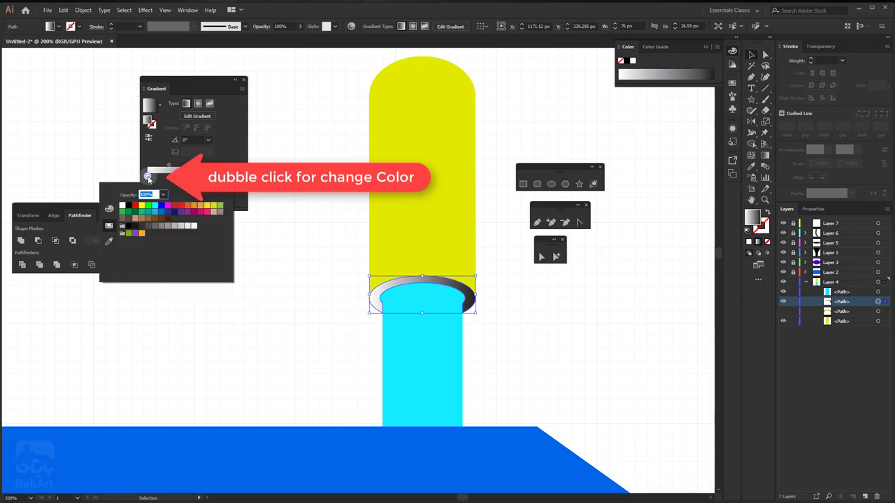
pyautogui.click(143, 227)
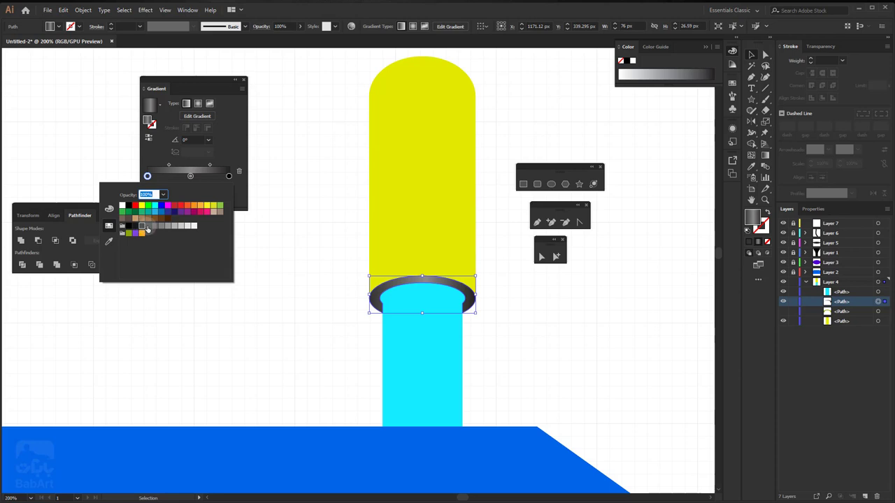
pyautogui.click(148, 226)
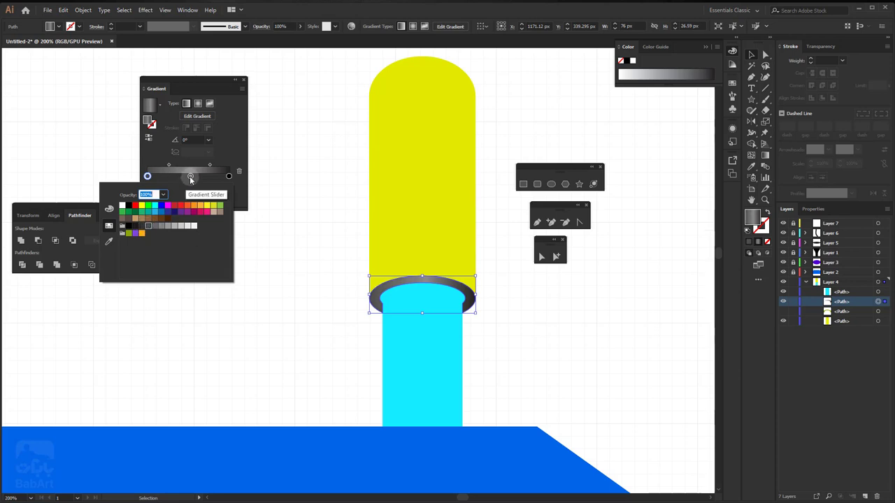
pyautogui.click(190, 177)
pyautogui.doubleClick(190, 175)
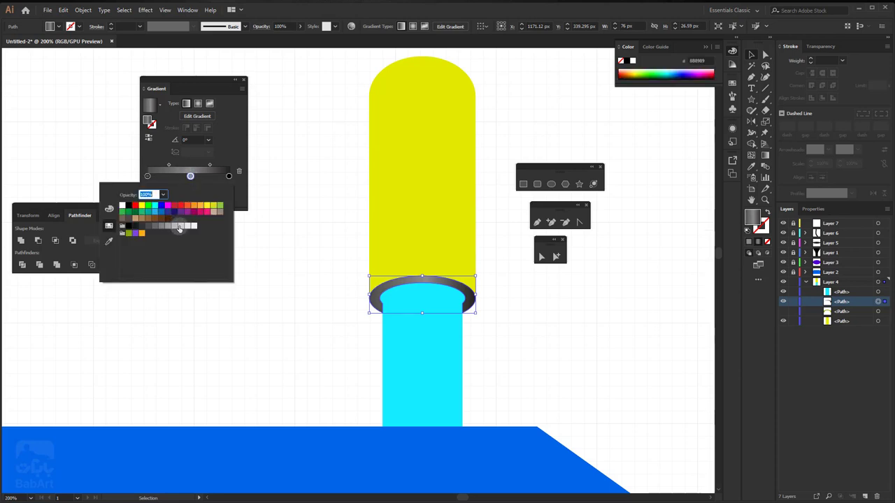
pyautogui.click(180, 227)
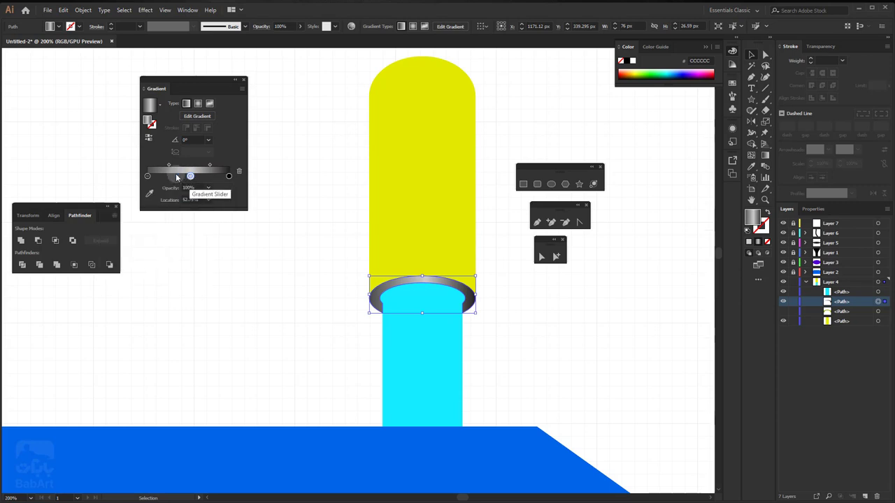
# Step: Add a stop left of centre, move the right stop to 84% and make it grey
pyautogui.click(174, 178)
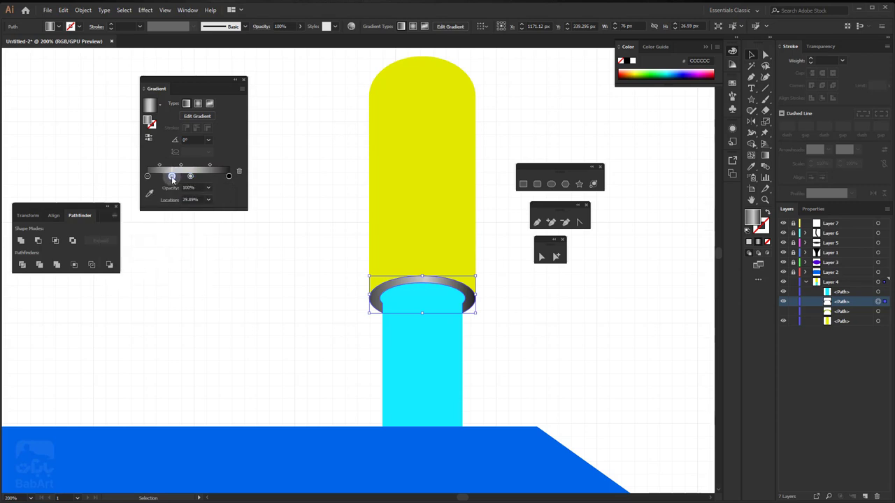
pyautogui.moveTo(172, 177); pyautogui.dragTo(174, 178)
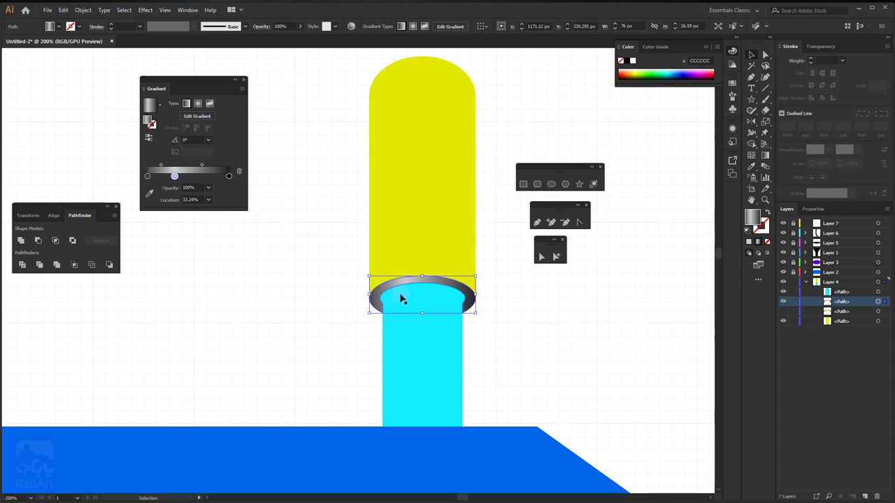
pyautogui.moveTo(228, 176); pyautogui.dragTo(221, 178)
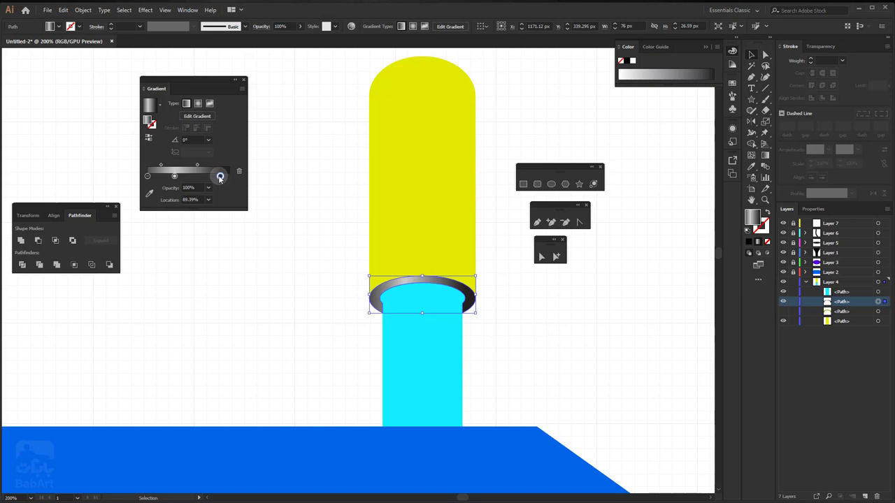
pyautogui.doubleClick(220, 176)
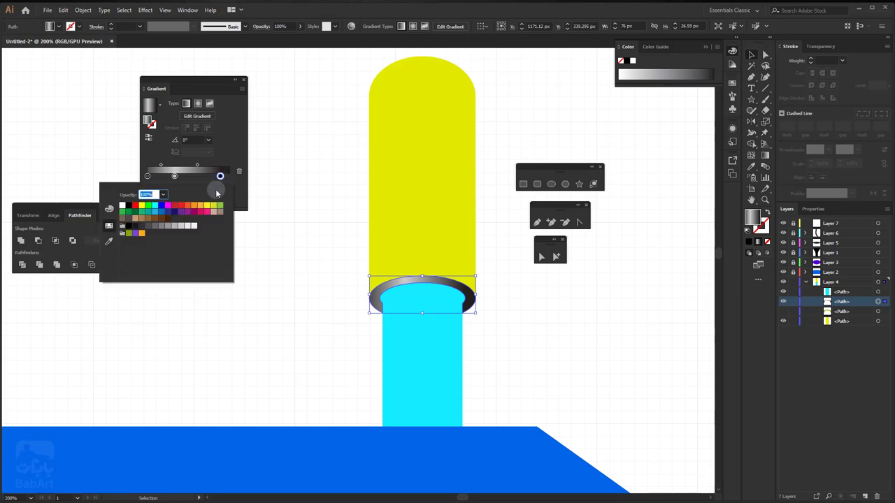
pyautogui.click(148, 227)
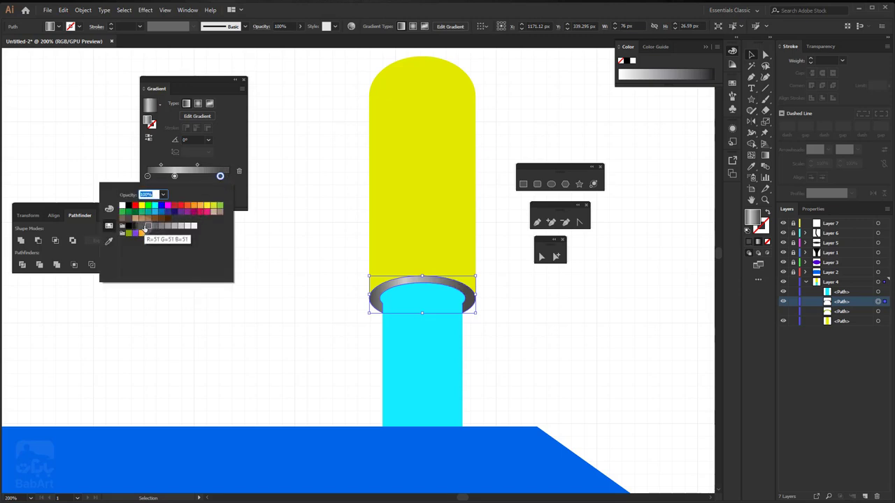
pyautogui.click(143, 227)
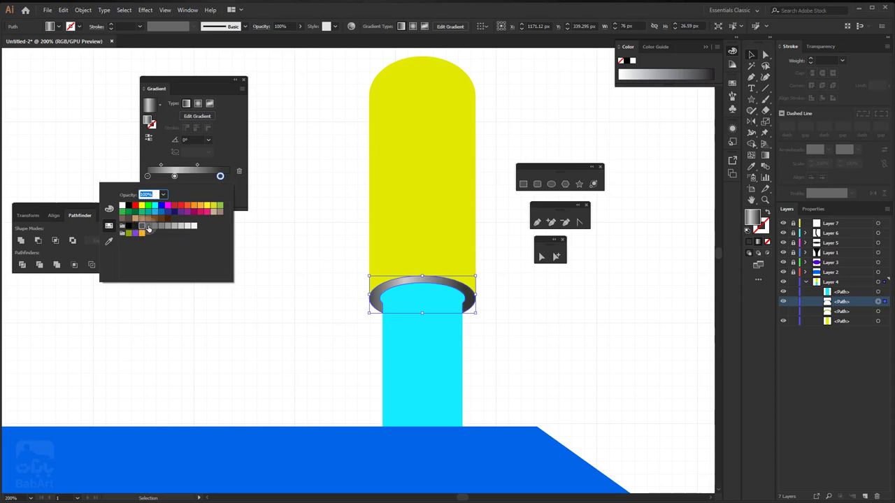
pyautogui.click(148, 228)
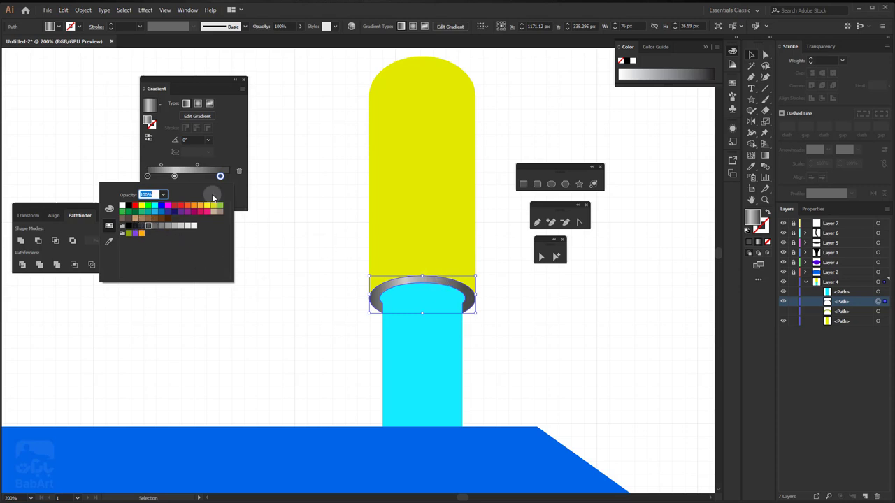
pyautogui.click(195, 171)
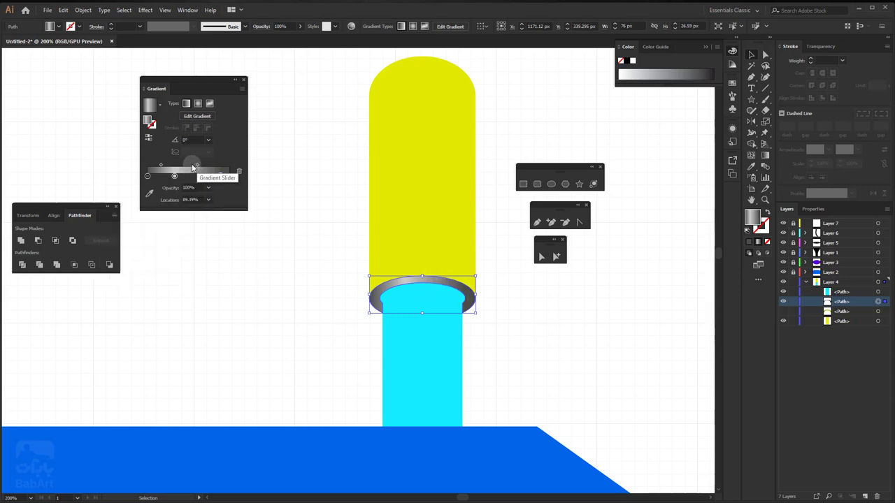
pyautogui.moveTo(196, 169); pyautogui.dragTo(193, 168)
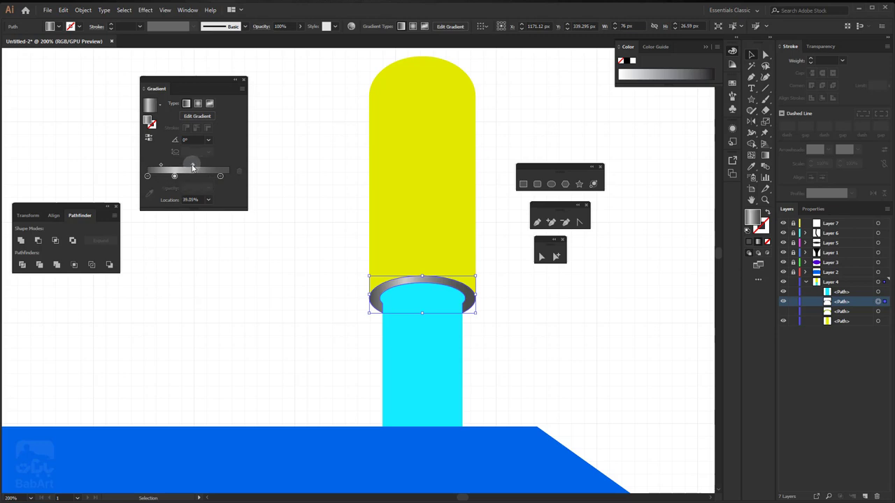
pyautogui.click(175, 177)
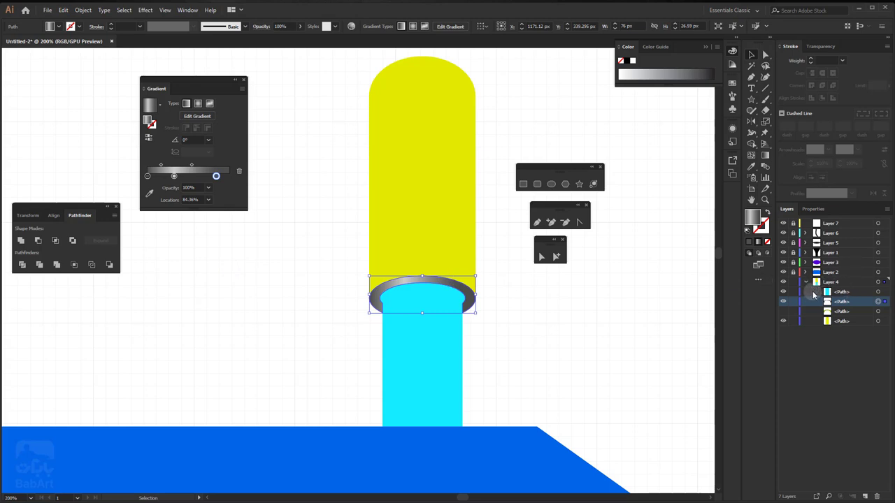
# Step: Fill the cyan prong body below the ring with dark grey #353535
pyautogui.click(879, 292)
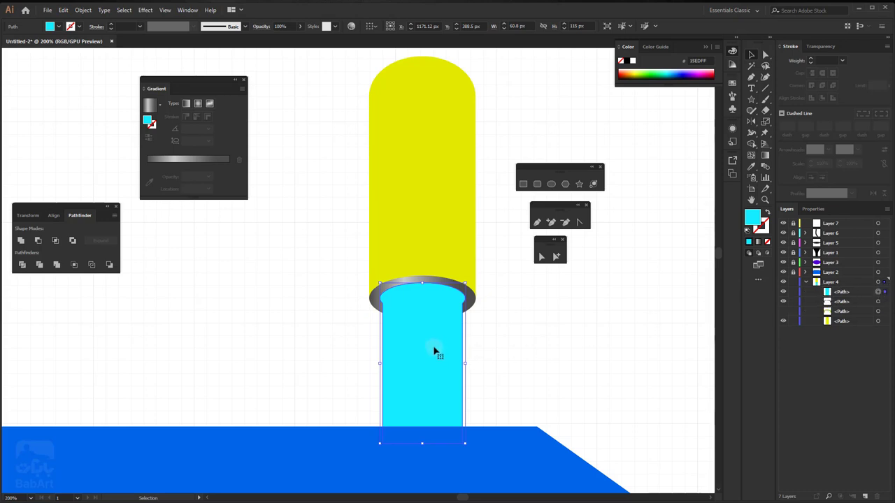
pyautogui.doubleClick(755, 221)
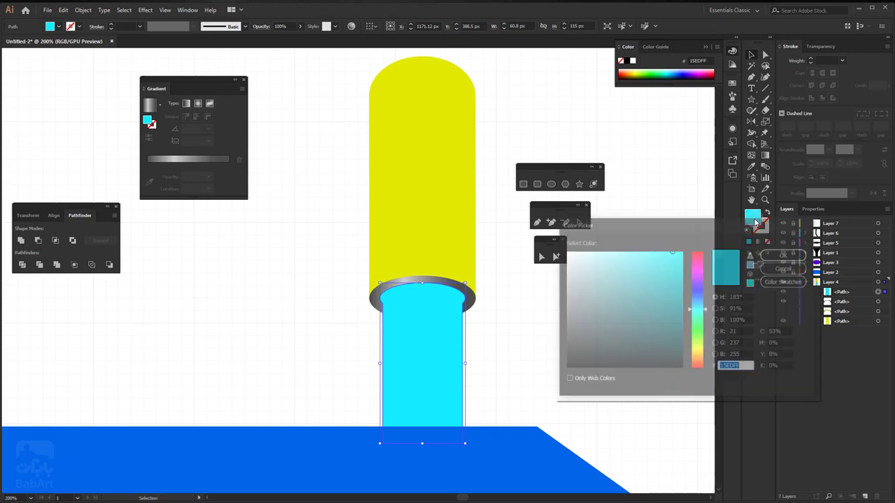
pyautogui.moveTo(573, 346); pyautogui.dragTo(560, 343)
pyautogui.click(781, 255)
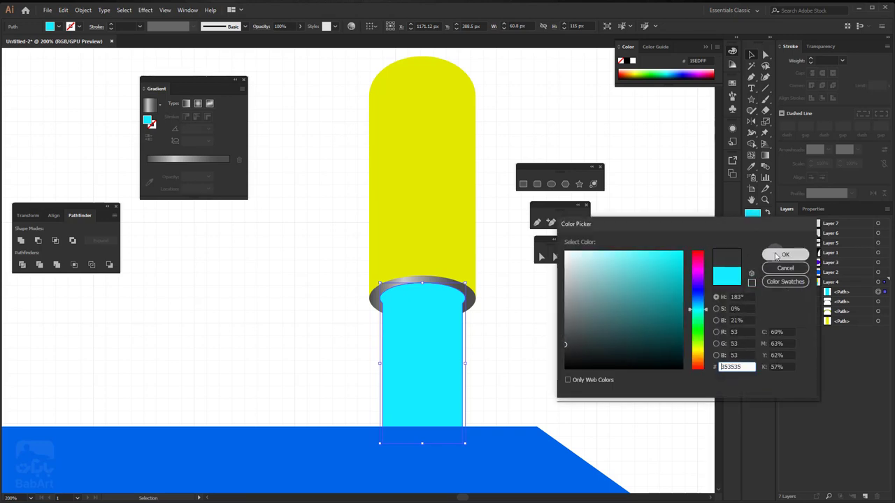
pyautogui.click(776, 256)
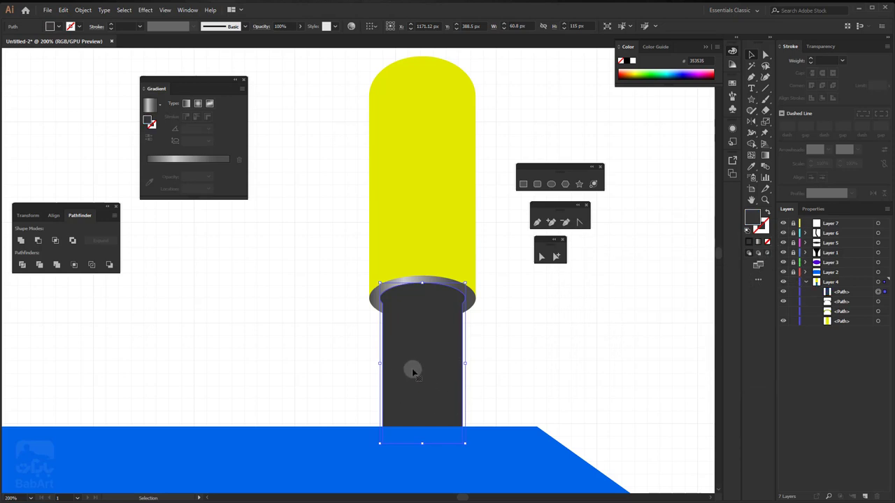
pyautogui.click(433, 190)
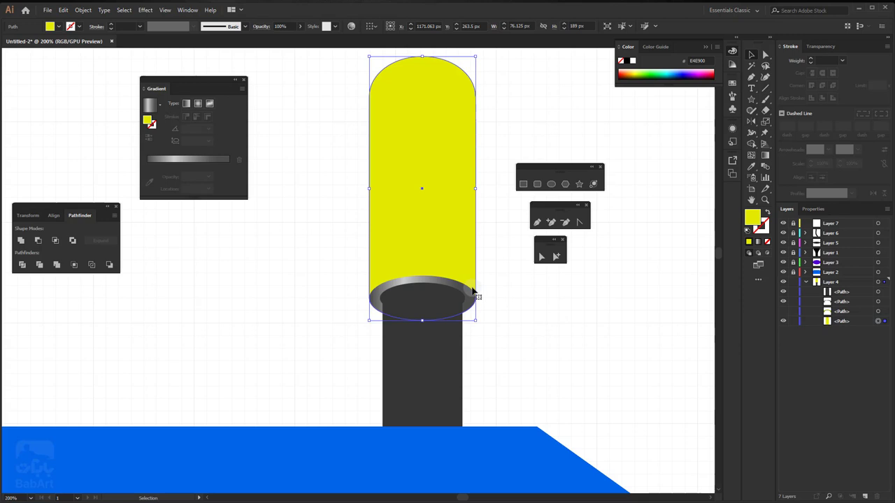
# Step: Hide the ring and column paths, then lasso and delete the cap's bottom anchor point
pyautogui.click(783, 292)
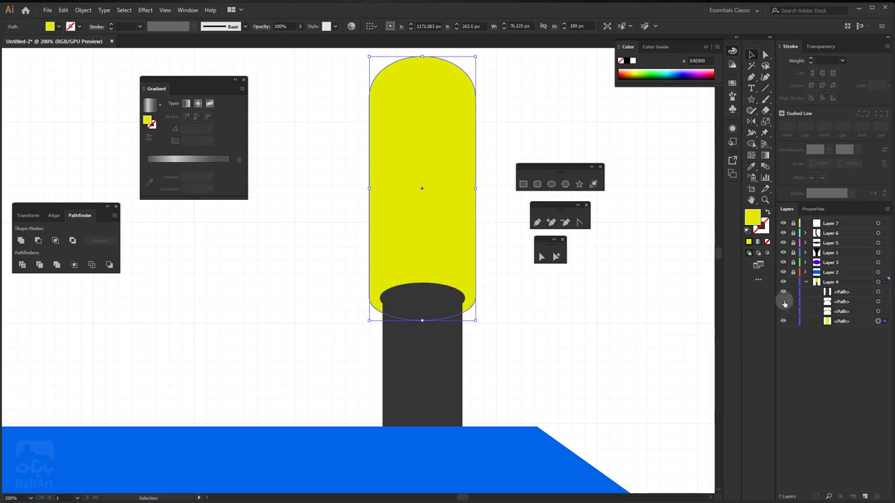
pyautogui.moveTo(782, 295); pyautogui.dragTo(782, 311)
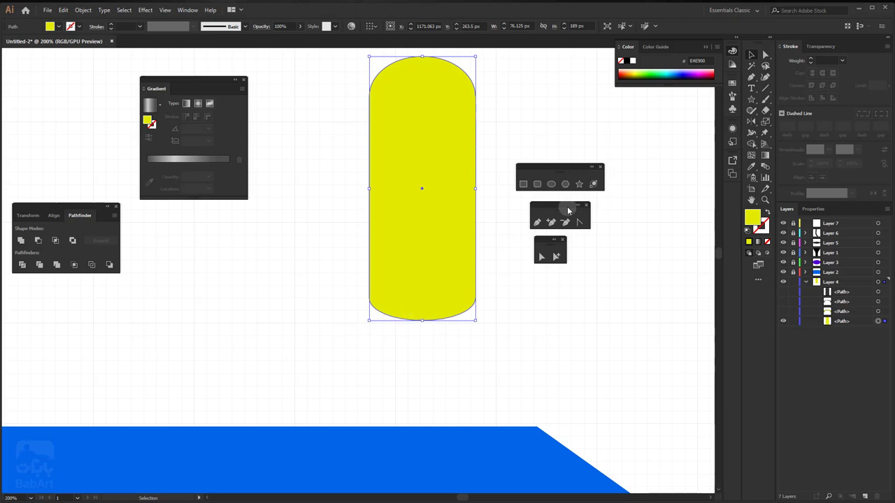
pyautogui.click(765, 65)
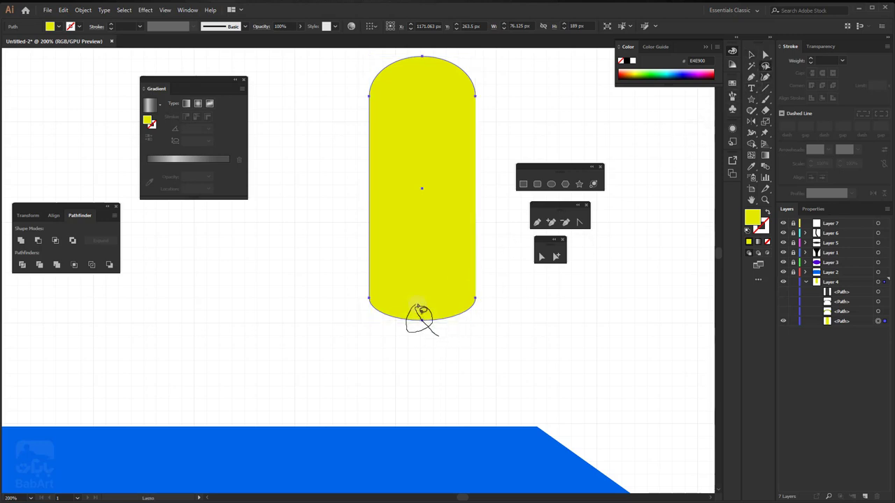
pyautogui.moveTo(433, 318); pyautogui.dragTo(425, 313)
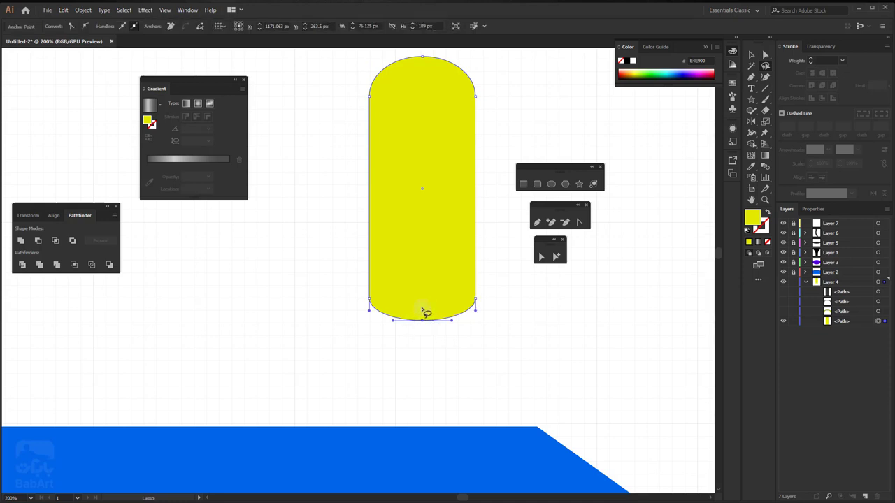
pyautogui.click(63, 11)
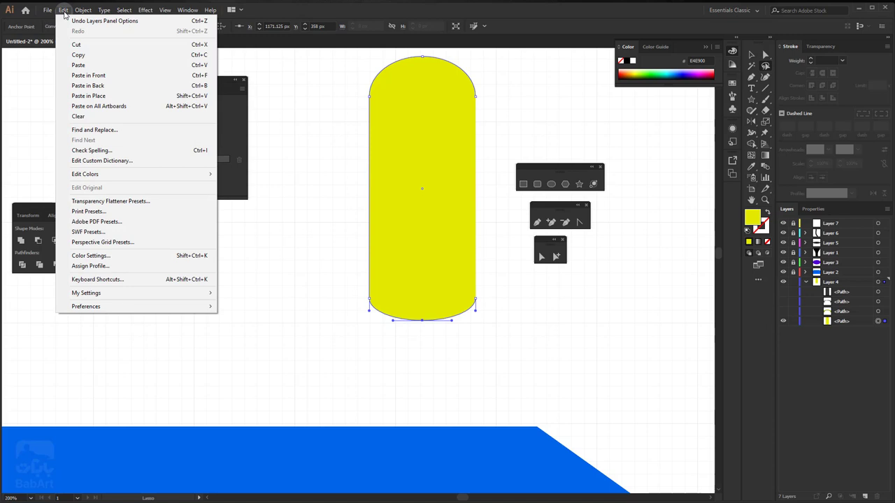
pyautogui.click(143, 117)
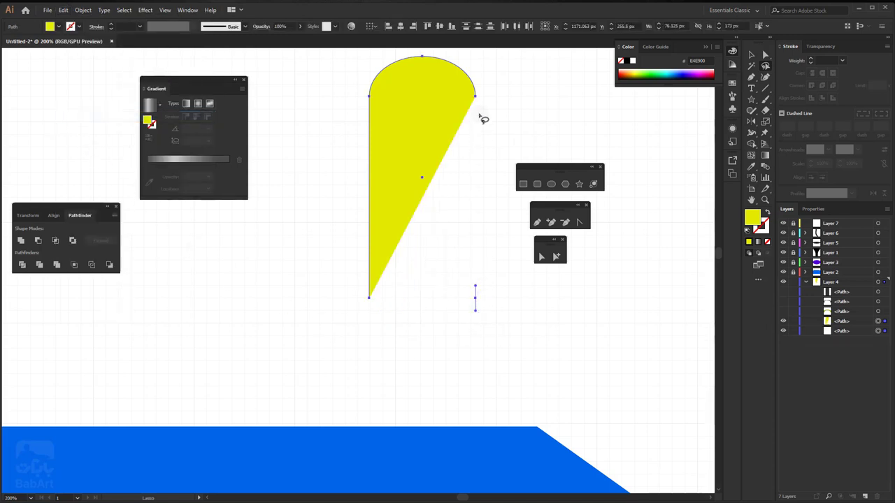
# Step: Join the cap's open endpoints, then join its two bottom anchors into a flat edge
pyautogui.moveTo(493, 91); pyautogui.dragTo(453, 132)
pyautogui.moveTo(489, 87); pyautogui.dragTo(491, 88)
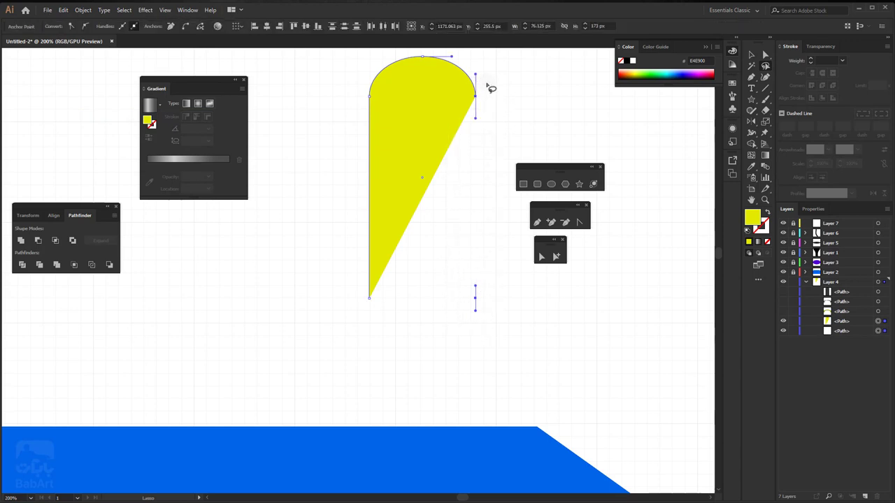
pyautogui.click(82, 10)
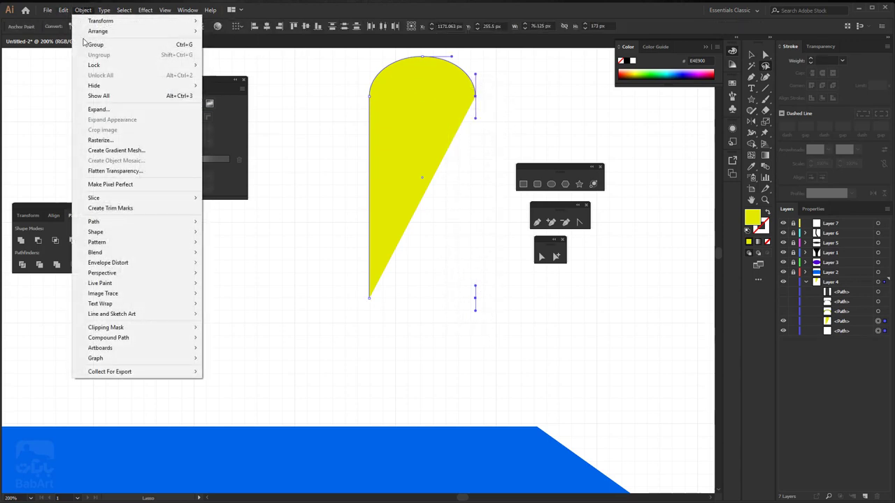
pyautogui.moveTo(93, 221)
pyautogui.click(211, 221)
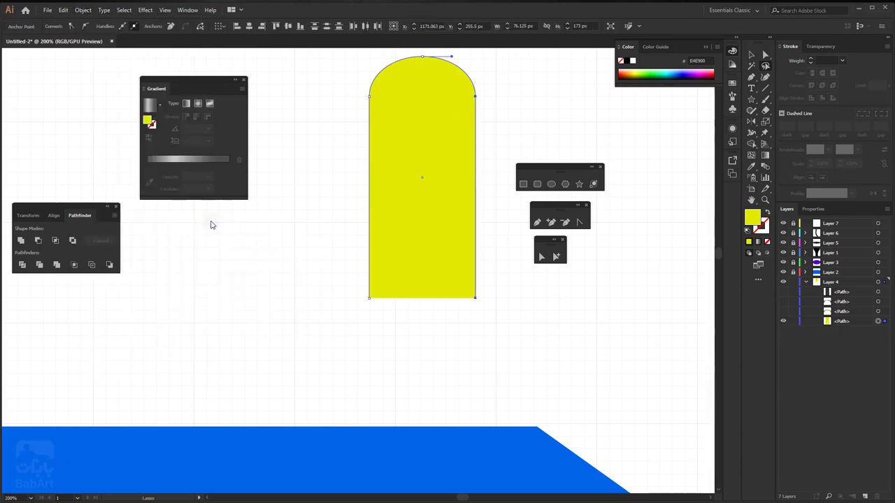
pyautogui.scroll(3, 268, 247)
pyautogui.moveTo(496, 455); pyautogui.dragTo(489, 445)
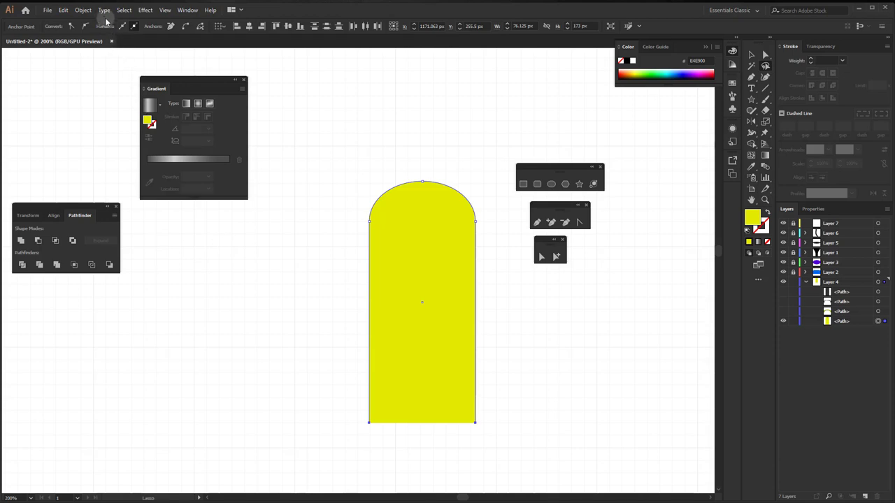
pyautogui.click(82, 10)
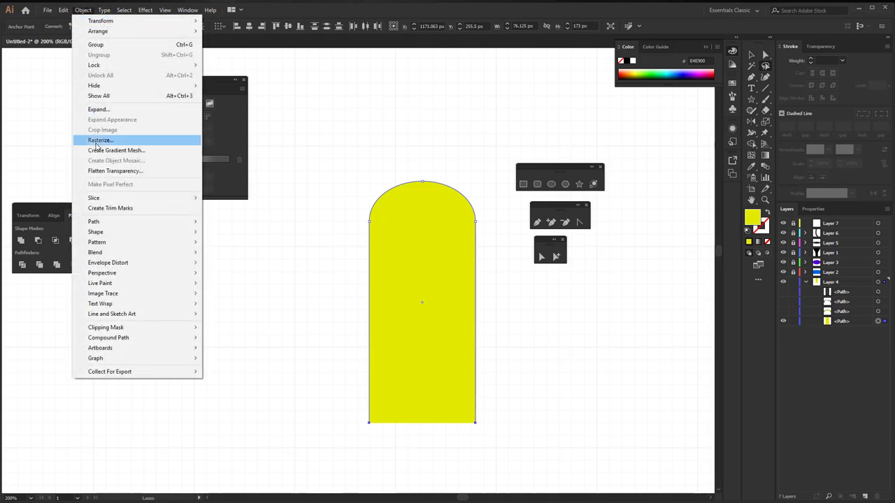
pyautogui.click(235, 222)
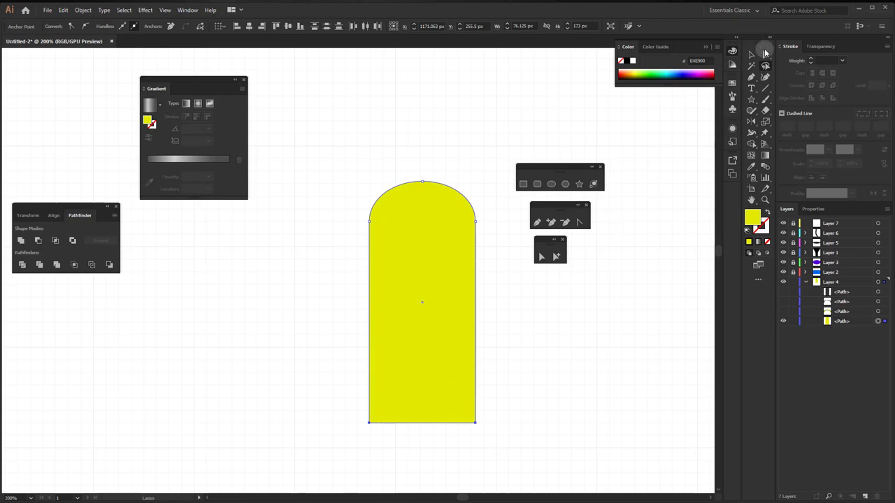
# Step: Show the hidden grey ring and dark column again and select the yellow cap
pyautogui.click(761, 55)
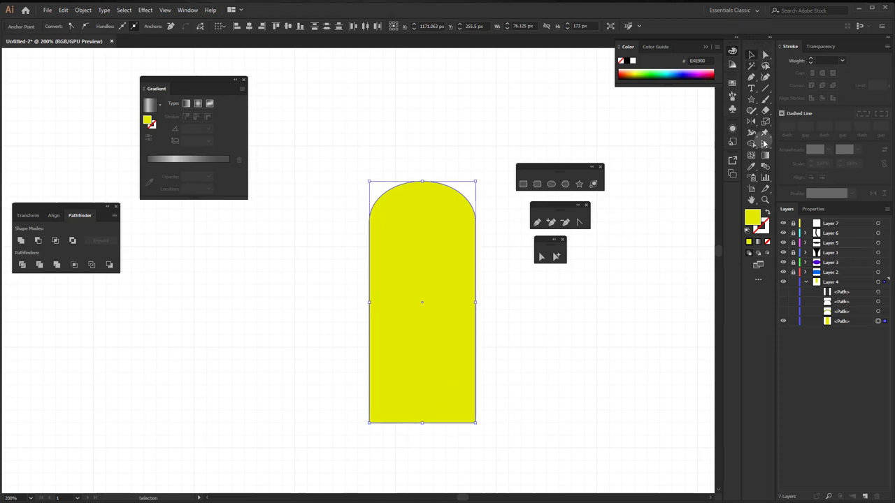
pyautogui.click(783, 311)
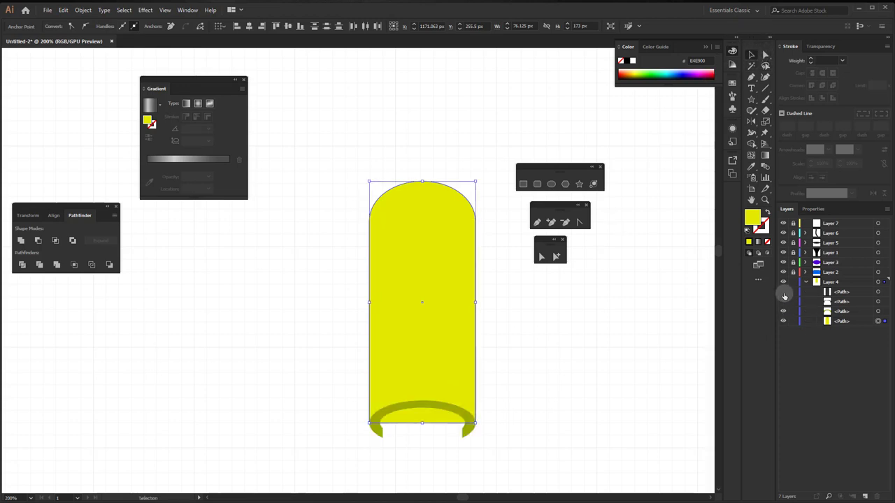
pyautogui.click(782, 301)
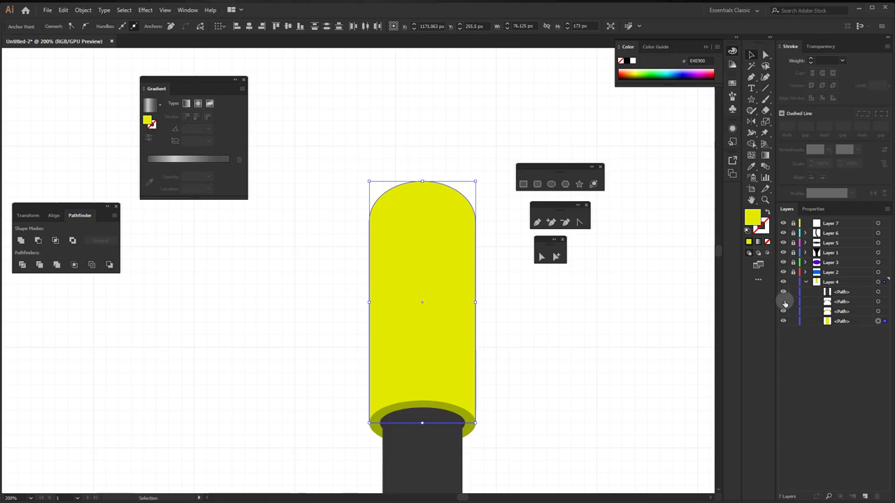
pyautogui.click(878, 321)
pyautogui.moveTo(436, 343); pyautogui.dragTo(401, 292)
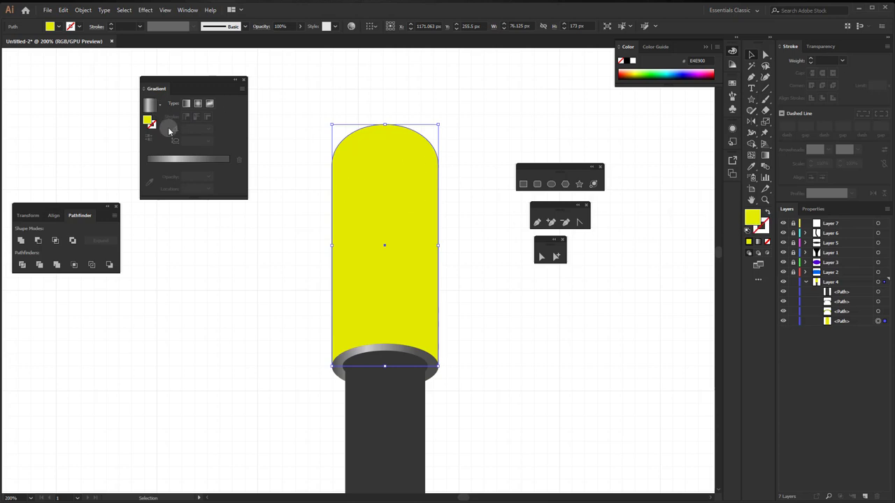
# Step: Fill the cap with a grey linear gradient, right stop at 77.65%, left stop near-black
pyautogui.click(149, 105)
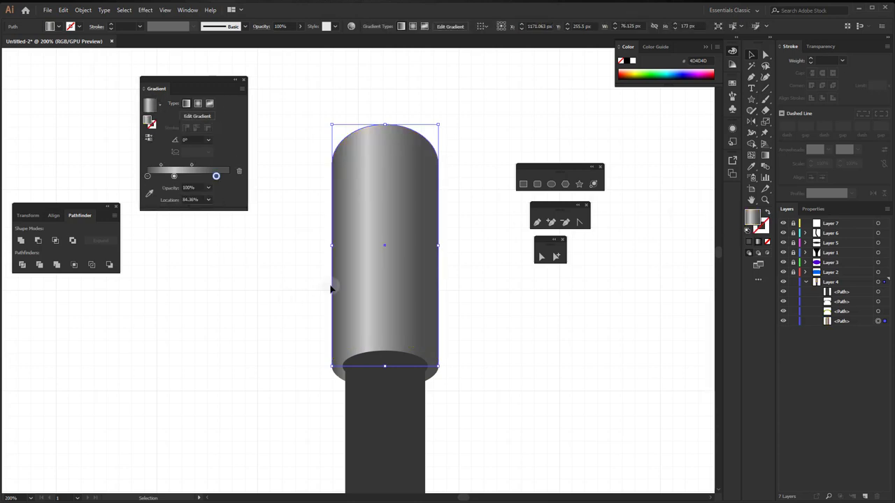
pyautogui.click(175, 177)
pyautogui.moveTo(216, 175); pyautogui.dragTo(209, 176)
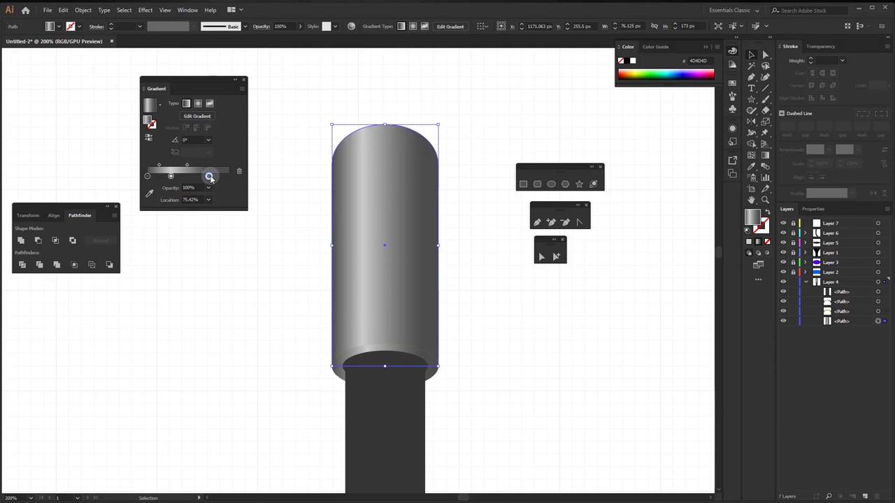
pyautogui.doubleClick(148, 176)
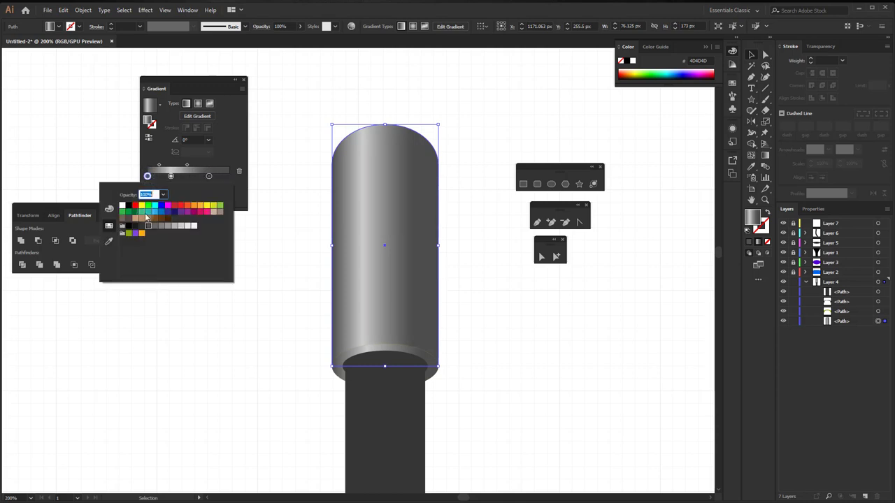
pyautogui.click(137, 226)
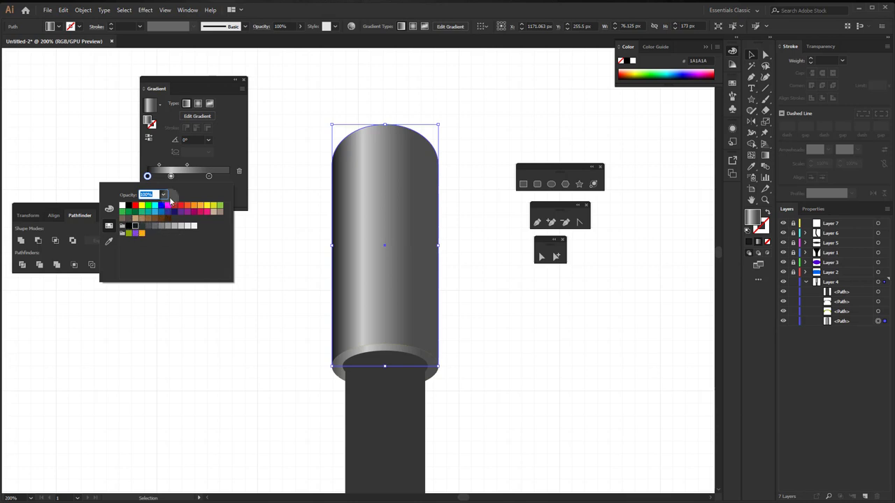
pyautogui.click(209, 177)
# Step: Make the right gradient stop dark grey and the middle stop F2F2F2 at 28.77%
pyautogui.doubleClick(209, 176)
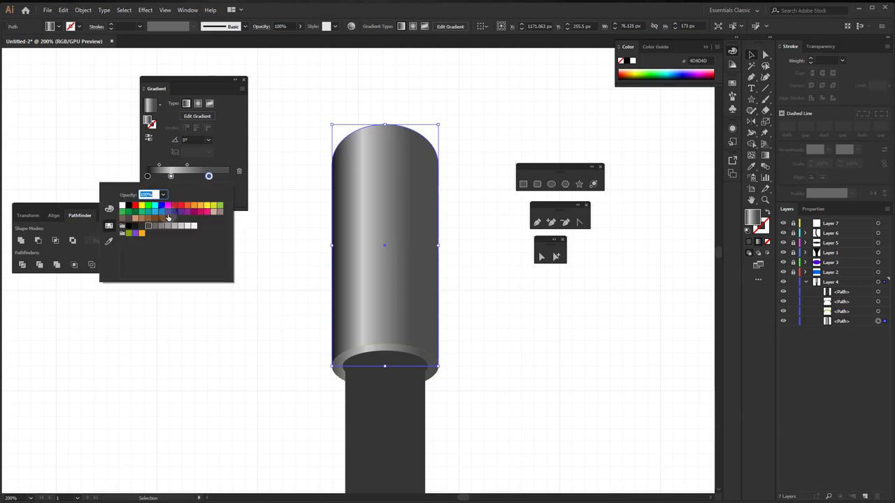
pyautogui.click(137, 226)
pyautogui.click(135, 226)
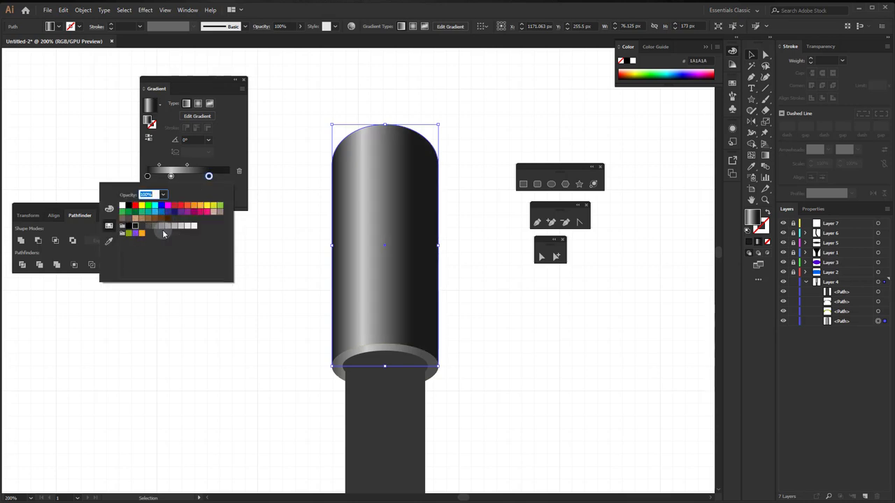
pyautogui.click(171, 177)
pyautogui.doubleClick(171, 177)
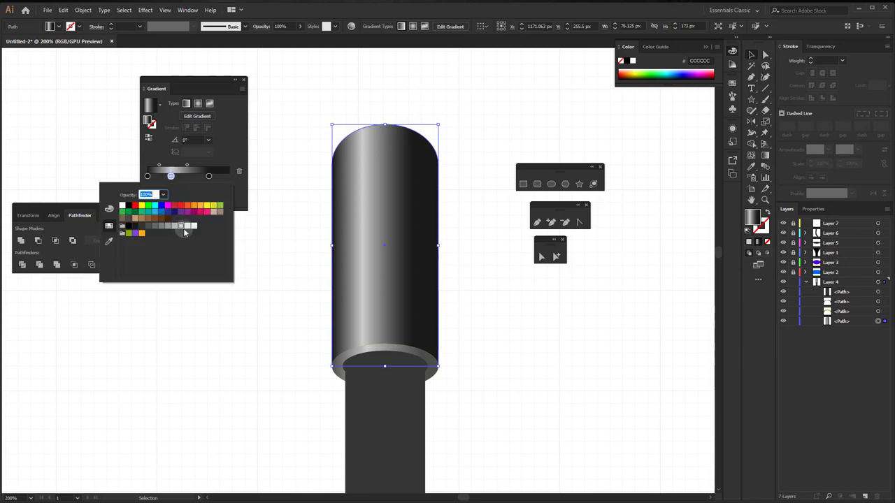
pyautogui.click(188, 227)
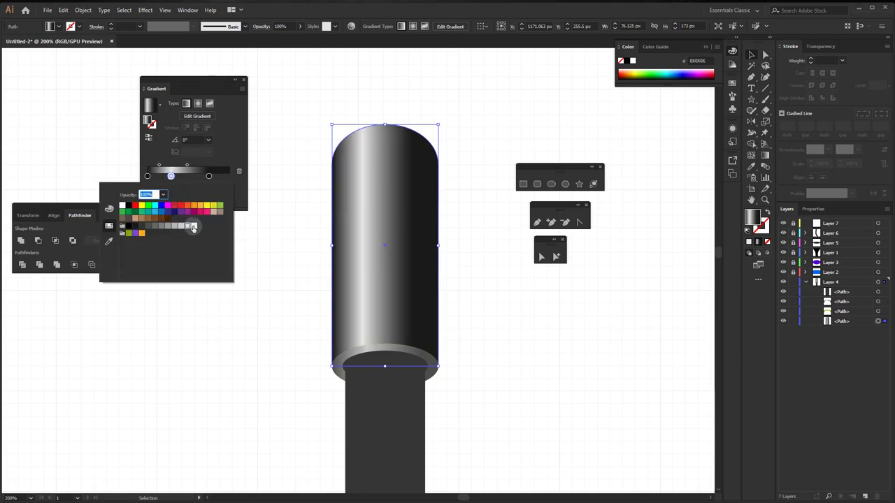
pyautogui.click(193, 226)
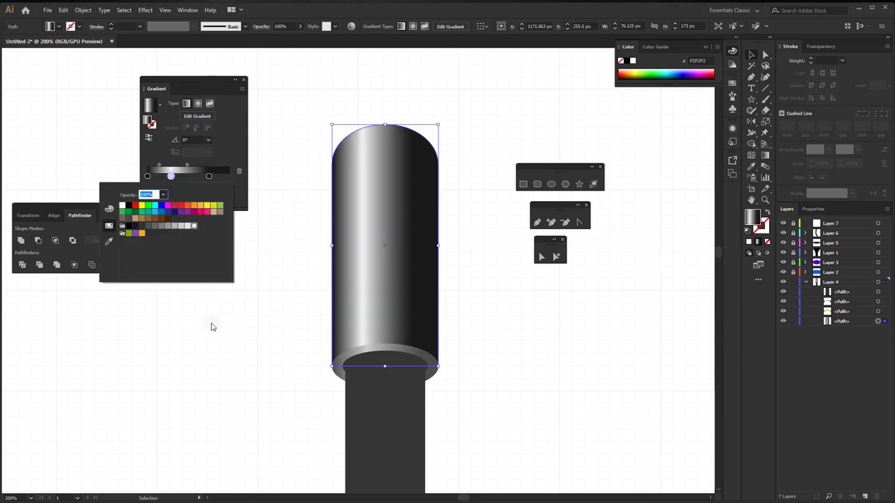
pyautogui.click(228, 149)
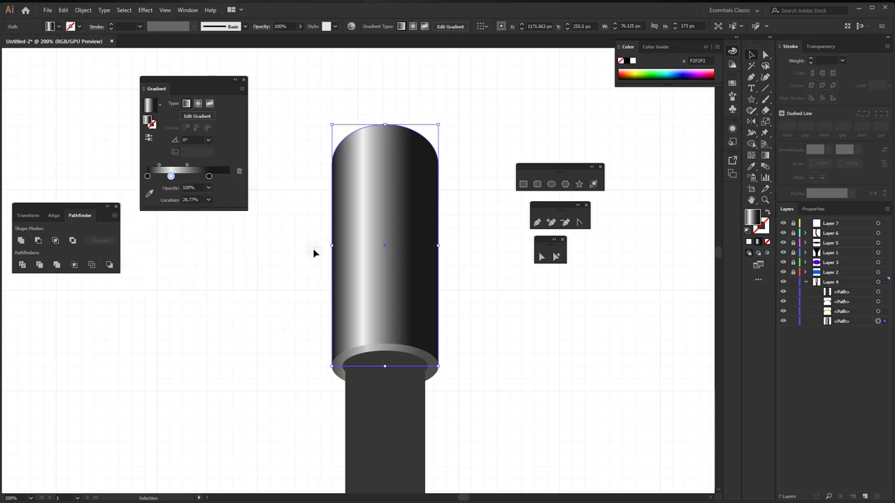
pyautogui.click(411, 311)
# Step: Toggle visibility of Layer 4's lower paths to identify them and drag the third path
pyautogui.click(848, 311)
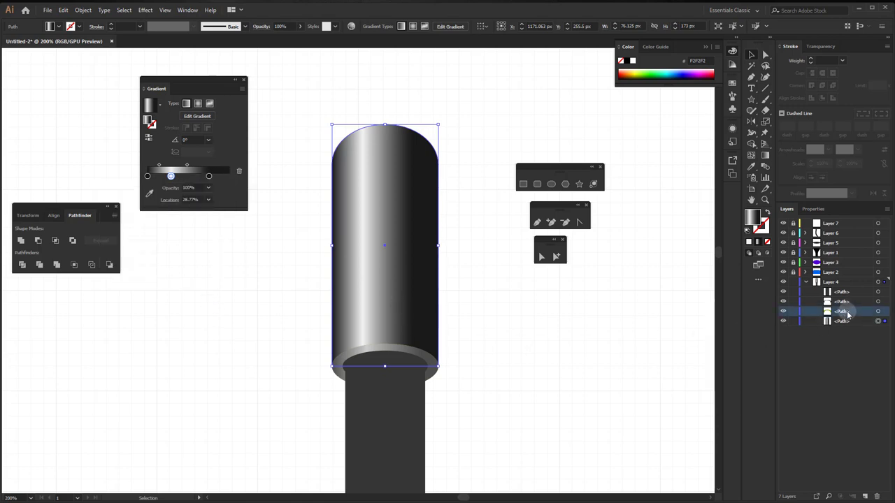
pyautogui.click(784, 311)
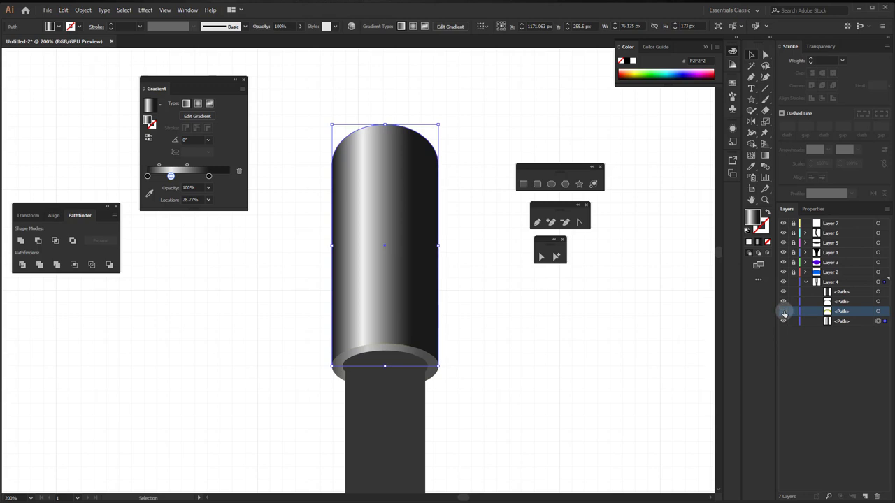
pyautogui.click(843, 301)
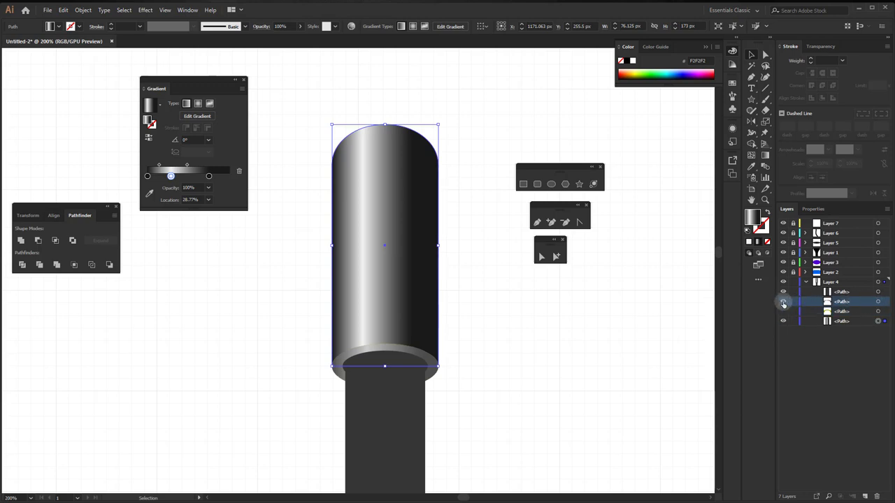
pyautogui.click(784, 302)
pyautogui.click(782, 302)
pyautogui.click(842, 311)
pyautogui.click(782, 311)
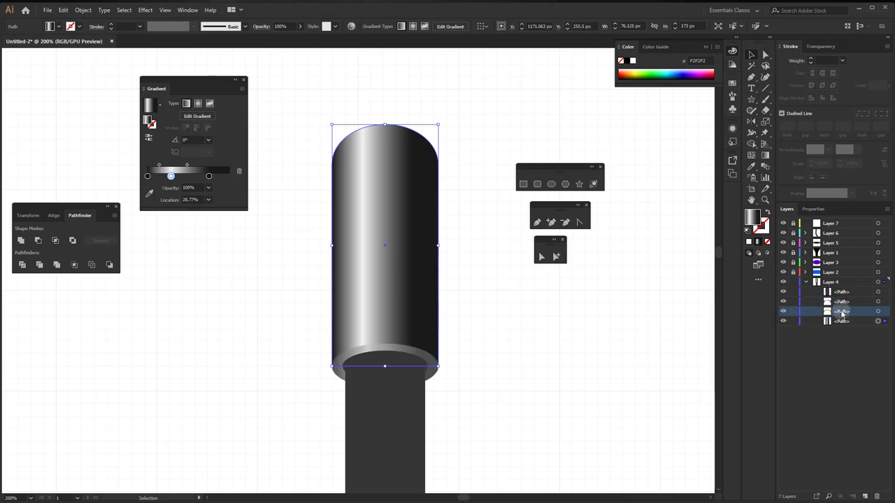
pyautogui.moveTo(840, 312); pyautogui.dragTo(865, 496)
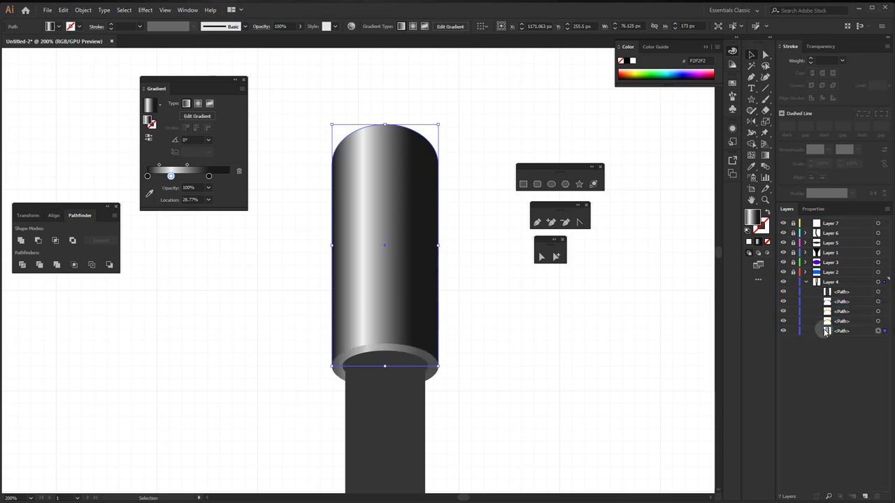
pyautogui.click(784, 321)
pyautogui.moveTo(841, 312)
pyautogui.mouseDown()
pyautogui.moveTo(845, 299)
pyautogui.moveTo(864, 494)
pyautogui.mouseUp()
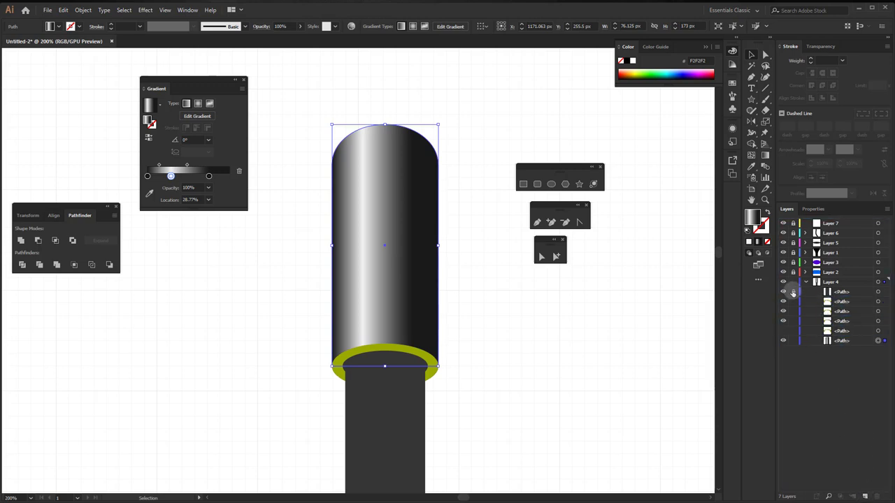
# Step: Lock the cap's lower paths except the bottom one, and select the yellow-green ring path
pyautogui.click(793, 320)
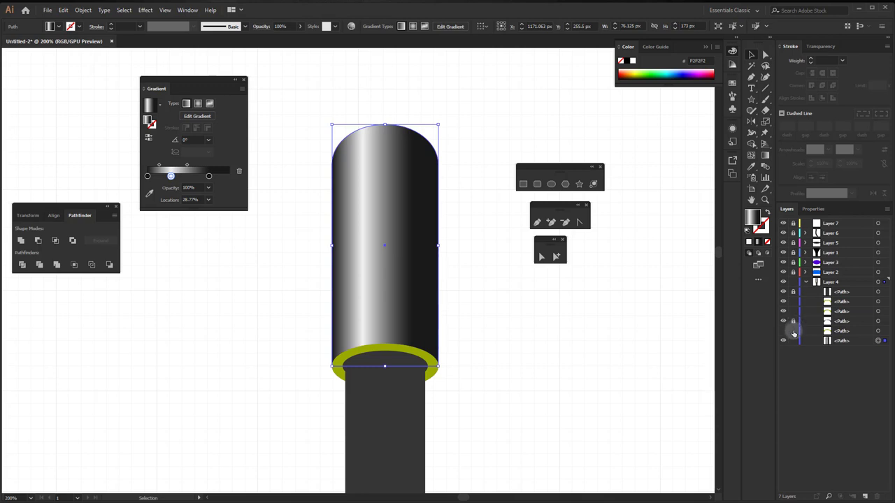
pyautogui.click(792, 330)
pyautogui.click(792, 341)
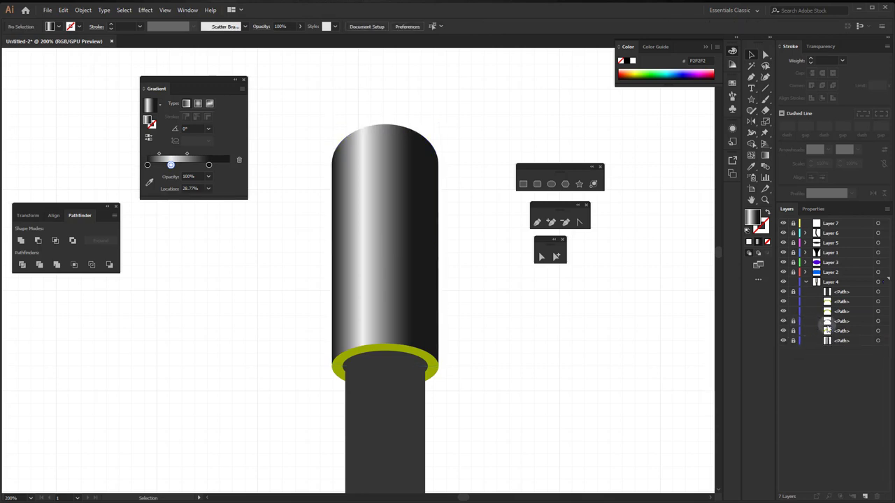
pyautogui.click(793, 341)
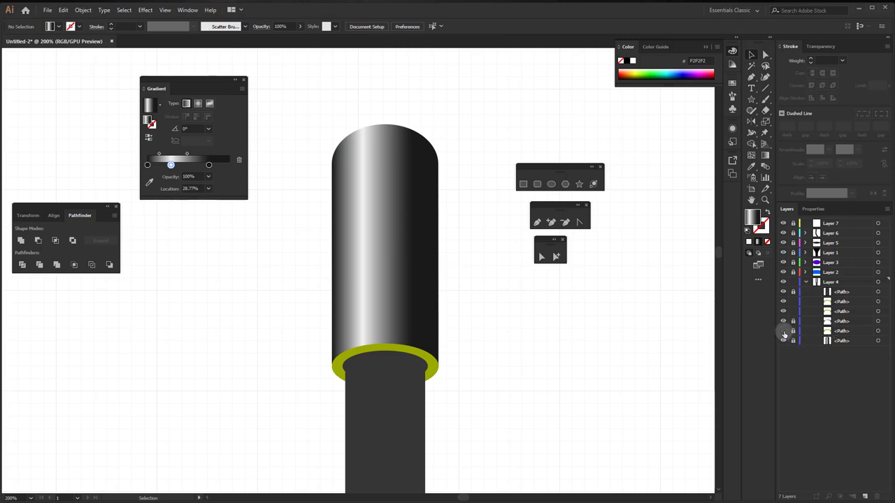
pyautogui.click(828, 302)
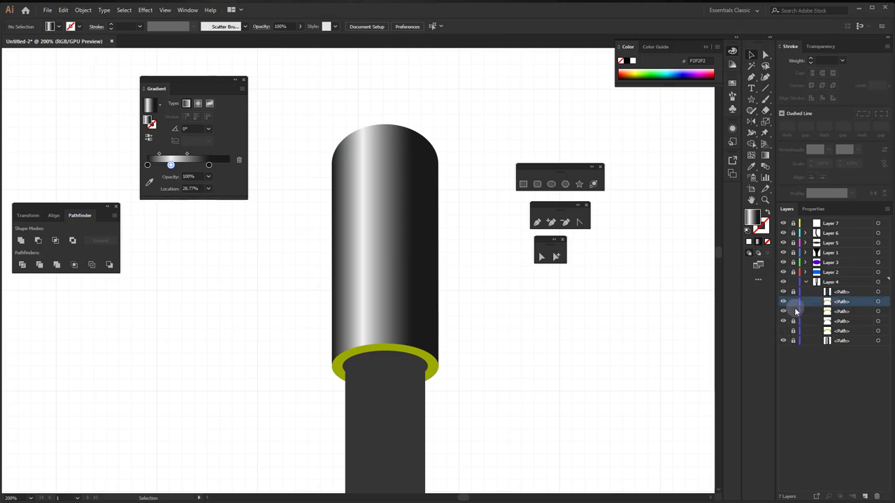
pyautogui.click(885, 303)
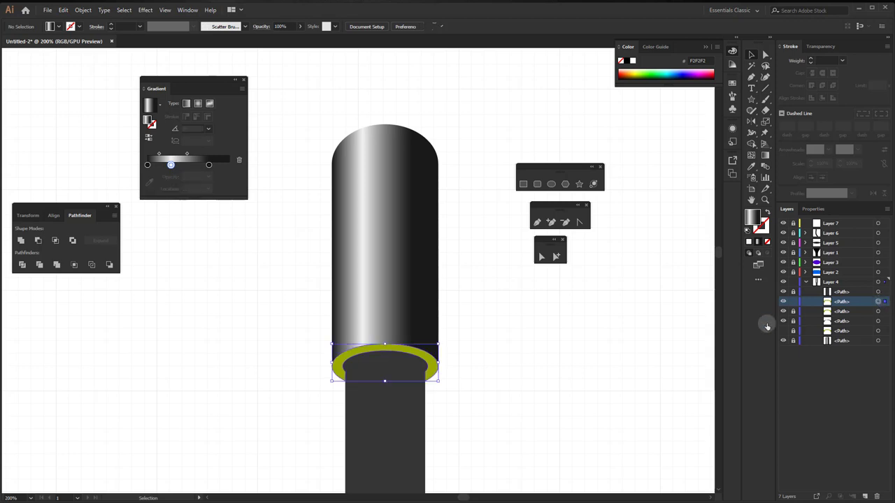
# Step: Zoom in on the ring, then lasso its inner anchor points and delete them with Edit > Clear
pyautogui.moveTo(397, 380); pyautogui.dragTo(417, 331)
pyautogui.scroll(5, 417, 331)
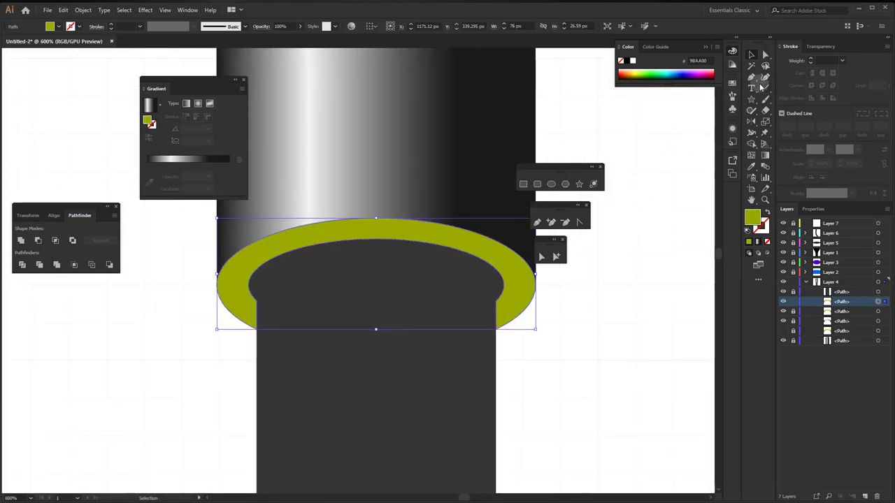
pyautogui.click(765, 65)
pyautogui.moveTo(498, 306); pyautogui.dragTo(266, 257)
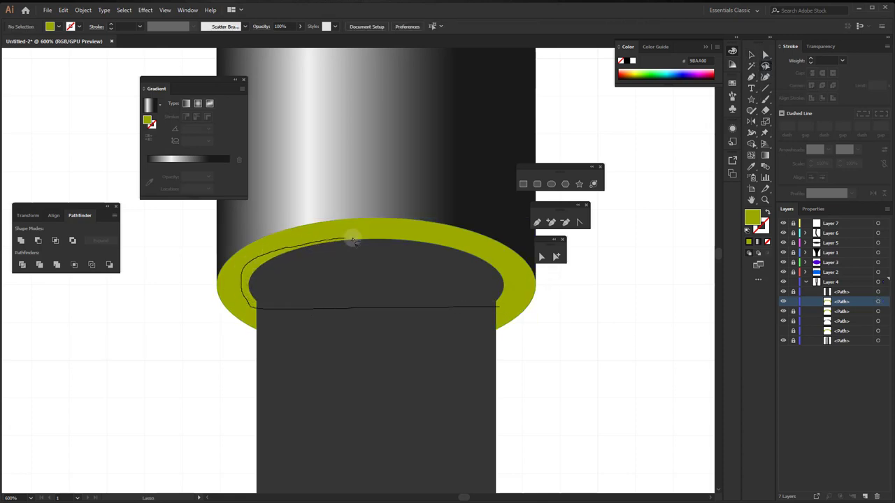
pyautogui.moveTo(267, 257)
pyautogui.mouseDown()
pyautogui.moveTo(511, 304)
pyautogui.moveTo(498, 306)
pyautogui.mouseUp()
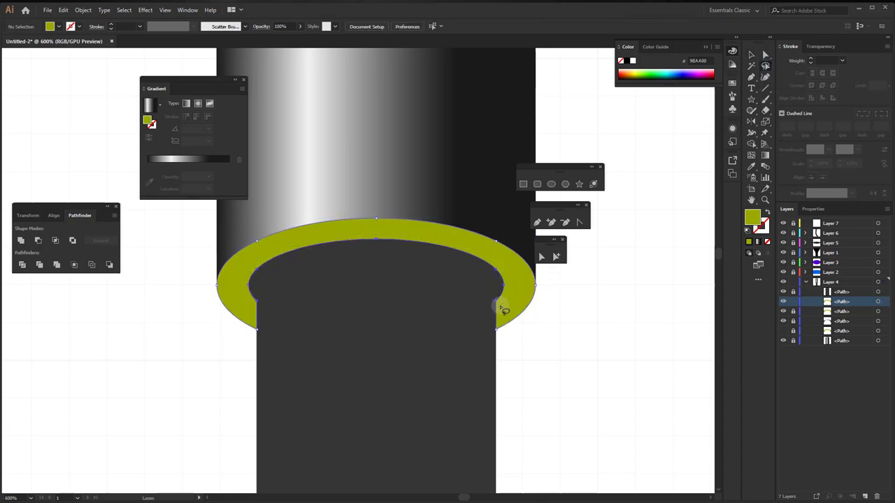
pyautogui.click(64, 10)
pyautogui.click(77, 117)
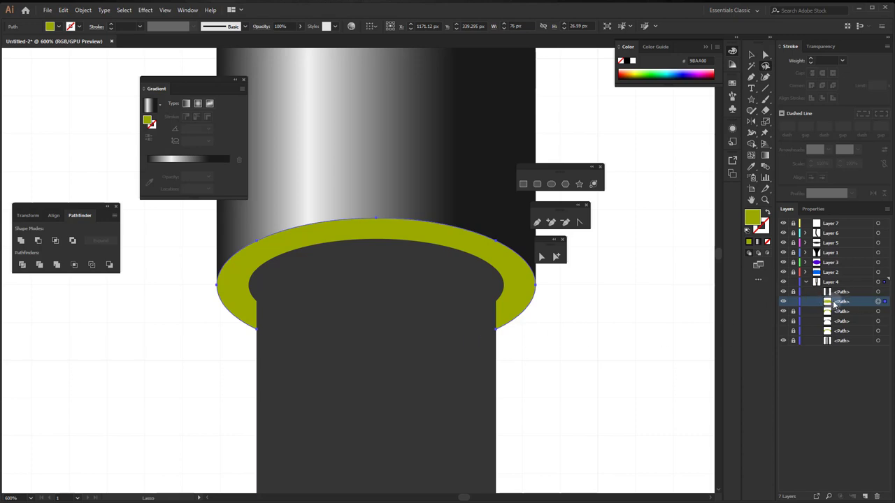
# Step: Swap the ring to a yellow-green stroke with no fill, raise it, and select it with the gradient
pyautogui.click(766, 213)
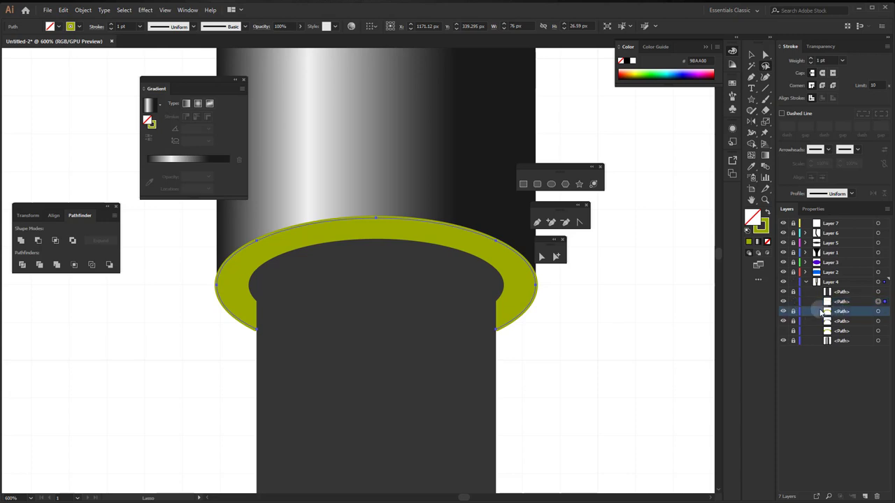
pyautogui.moveTo(848, 311); pyautogui.dragTo(846, 302)
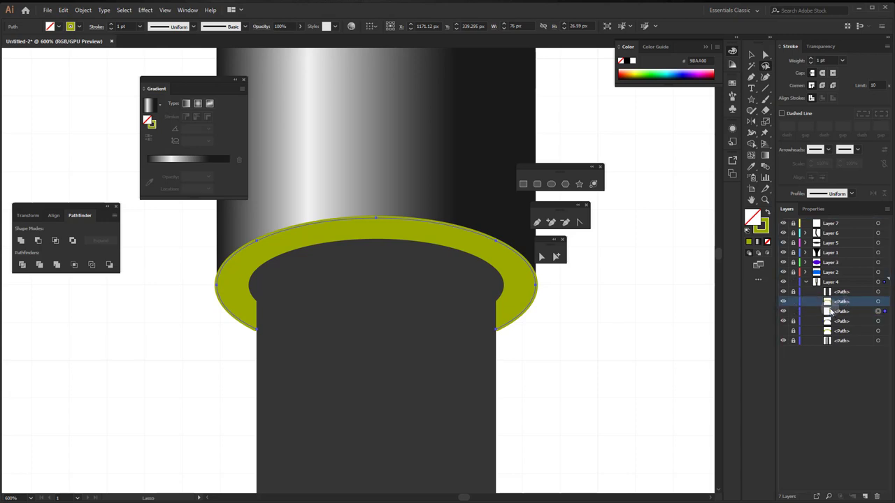
pyautogui.click(783, 311)
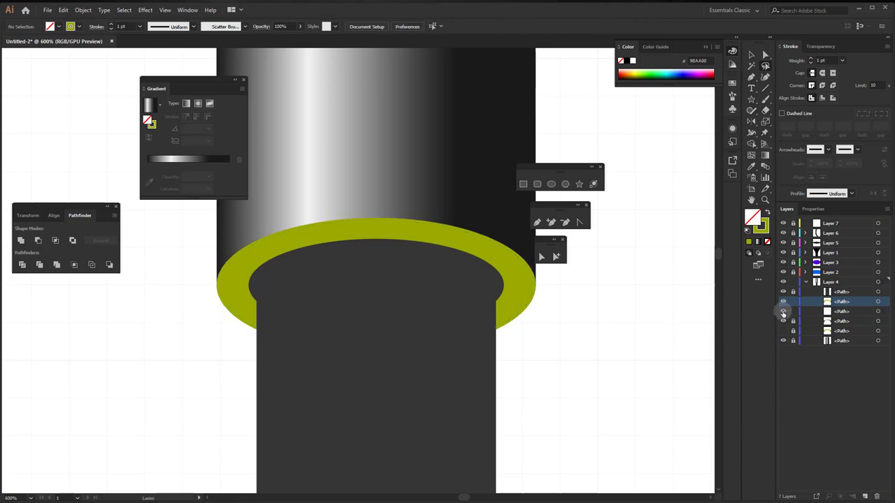
pyautogui.click(783, 301)
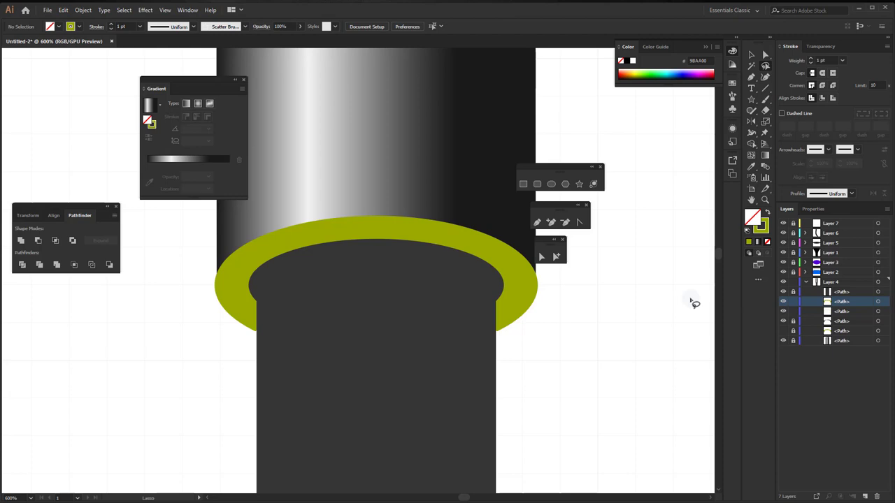
pyautogui.click(750, 55)
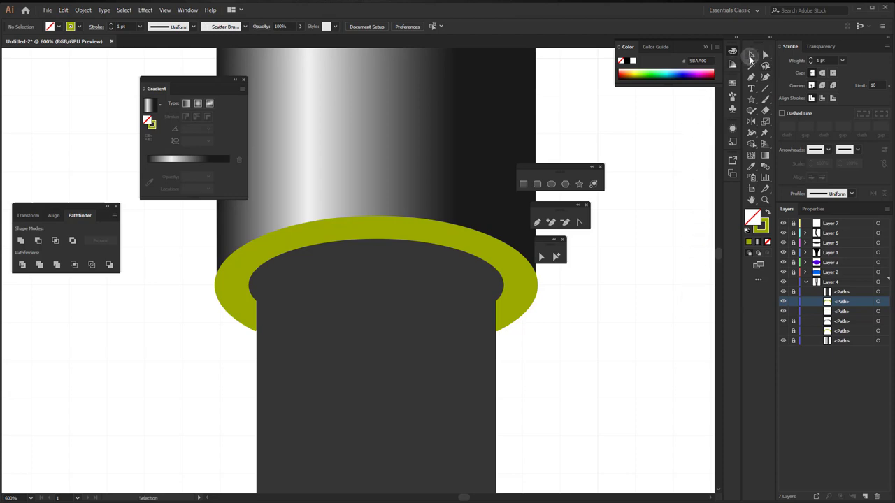
pyautogui.moveTo(561, 321)
pyautogui.mouseDown()
pyautogui.moveTo(365, 317)
pyautogui.moveTo(236, 218)
pyautogui.mouseUp()
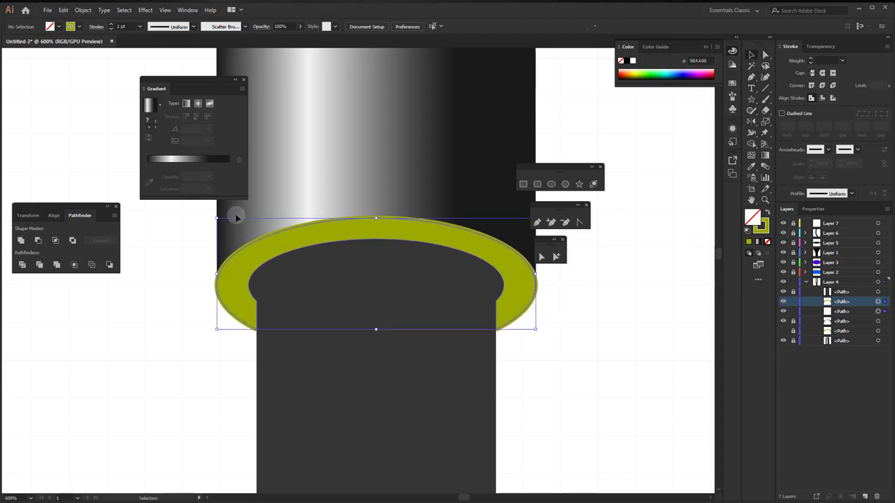
# Step: Make a clipping mask of the ring over the gradient, then expand the Clip Group and select its inner path
pyautogui.click(82, 10)
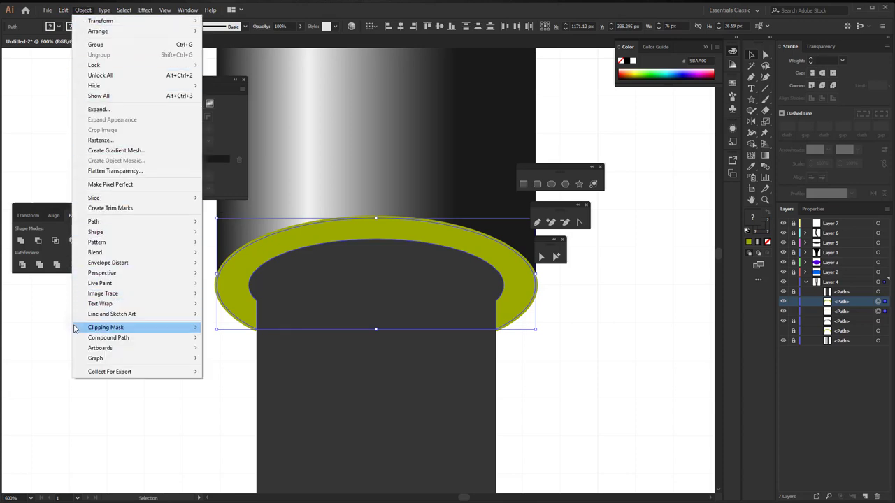
pyautogui.moveTo(105, 328)
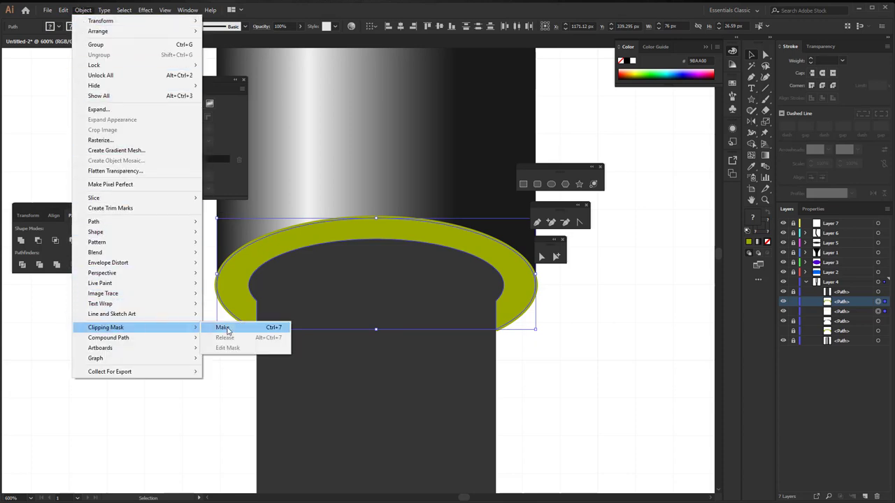
pyautogui.click(222, 327)
pyautogui.click(371, 328)
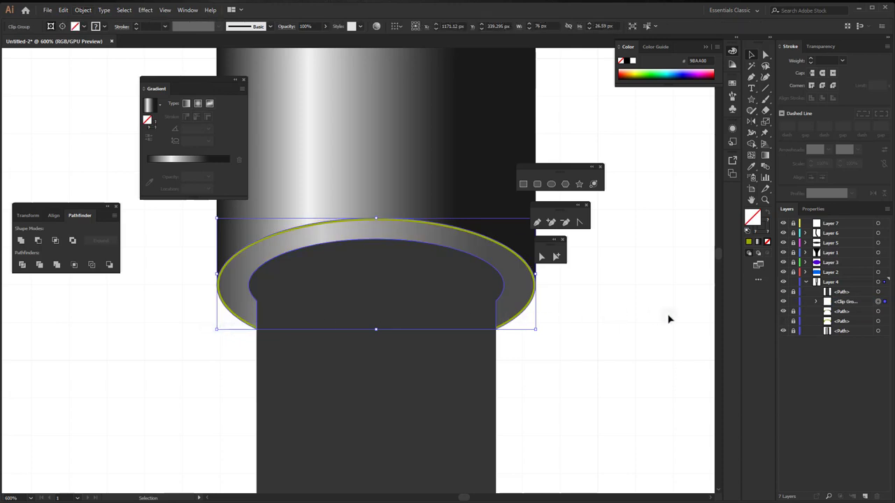
pyautogui.click(815, 301)
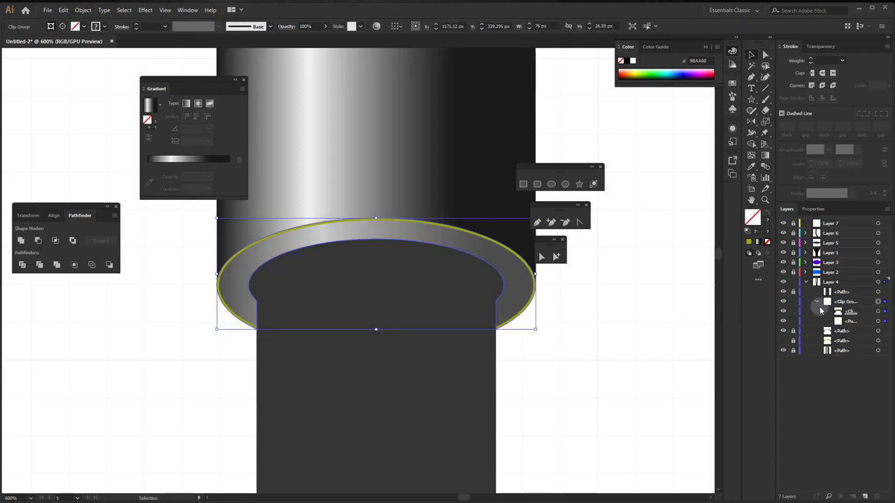
pyautogui.click(850, 321)
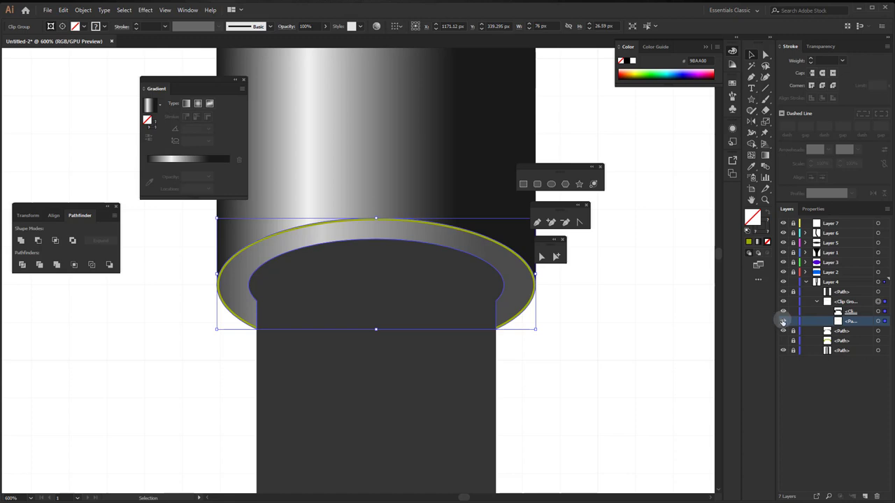
pyautogui.click(782, 321)
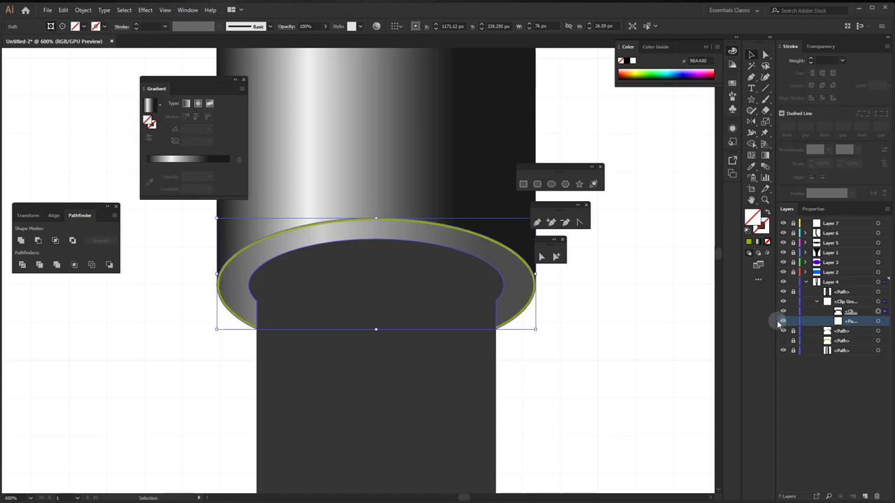
pyautogui.scroll(3, 530, 299)
pyautogui.scroll(2, 532, 307)
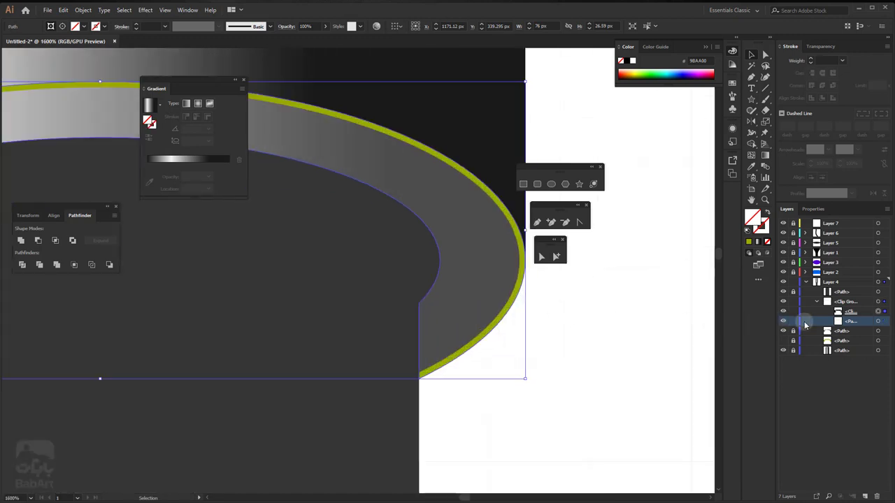
# Step: Give the rim a black stroke using the tapered black brush
pyautogui.click(884, 324)
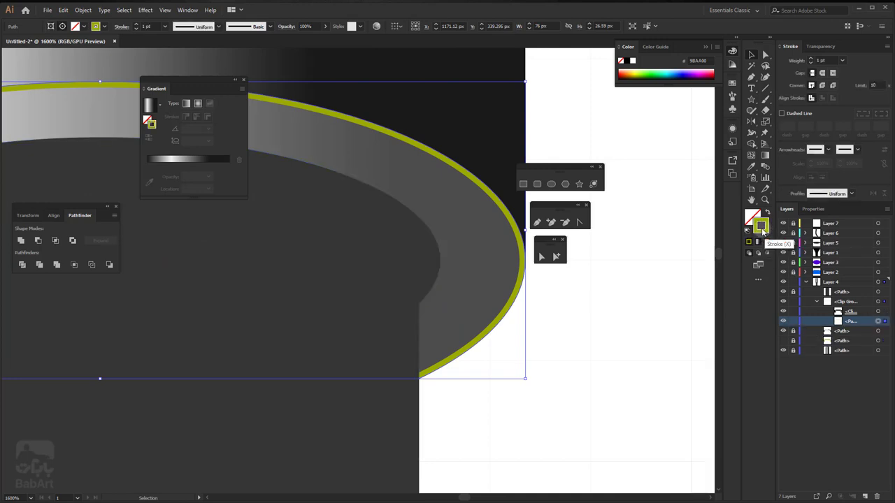
pyautogui.click(762, 232)
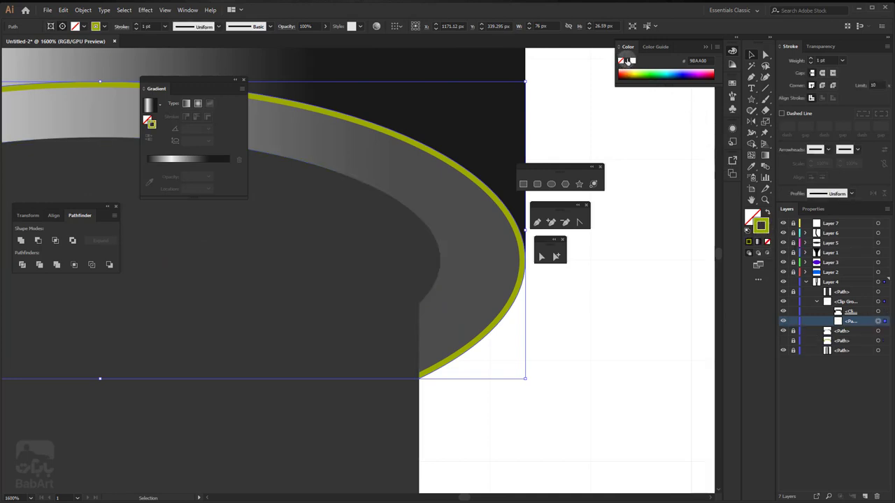
pyautogui.click(628, 61)
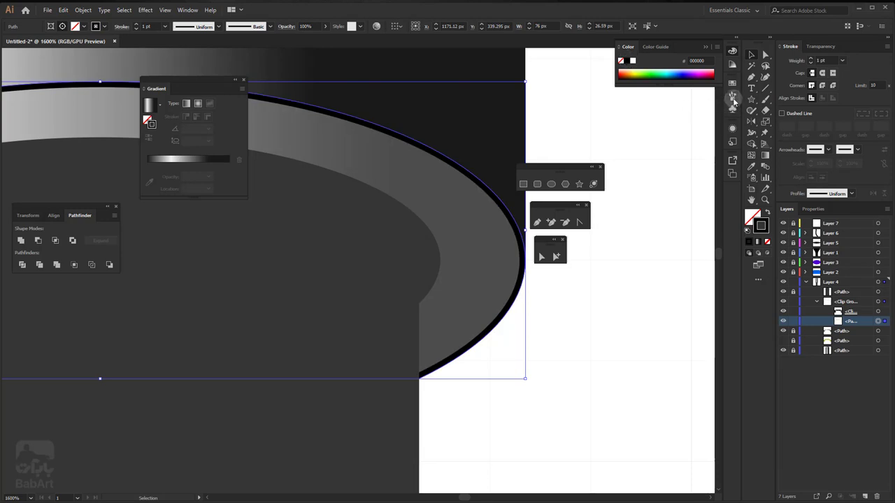
pyautogui.click(733, 100)
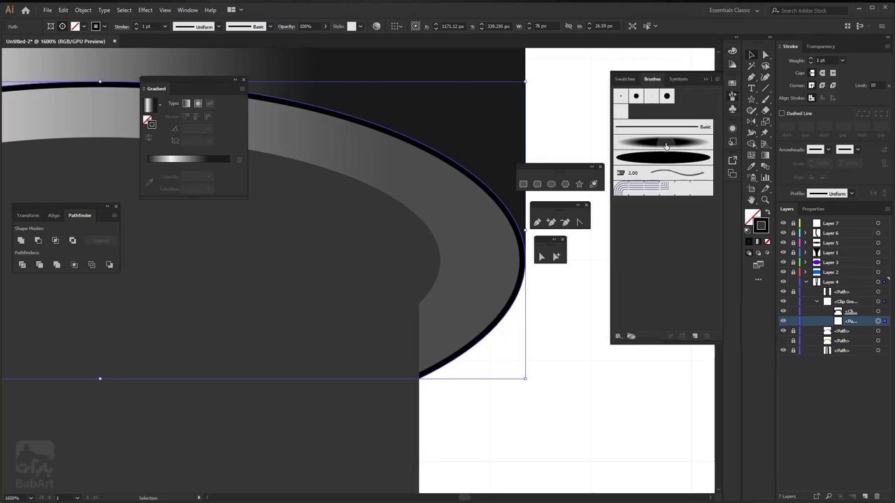
pyautogui.click(667, 146)
pyautogui.scroll(-1, 402, 285)
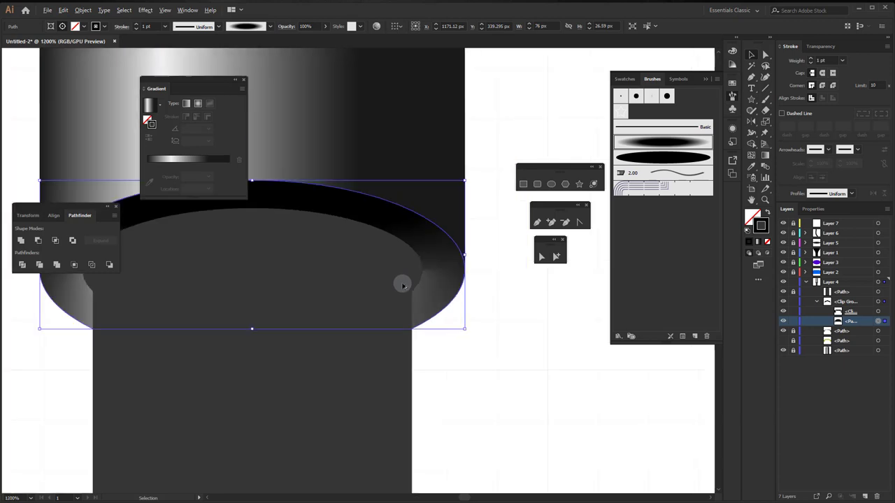
pyautogui.scroll(-3, 403, 285)
pyautogui.moveTo(301, 286); pyautogui.dragTo(332, 337)
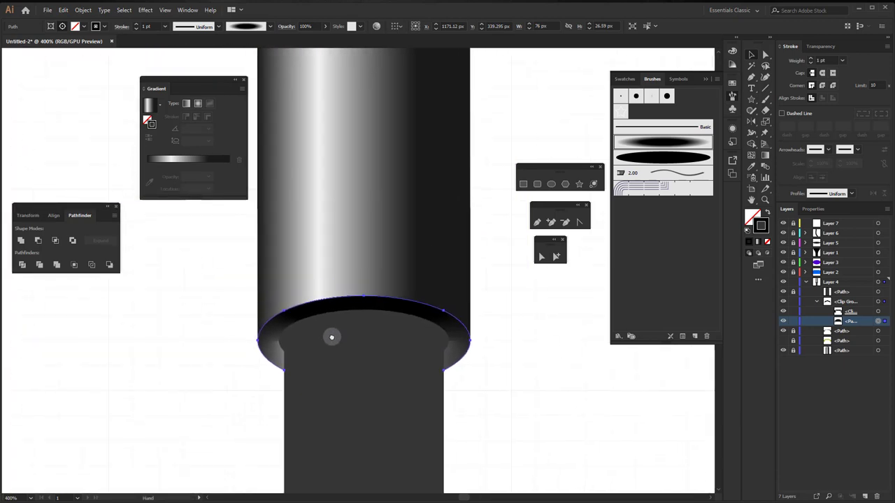
pyautogui.scroll(1, 313, 335)
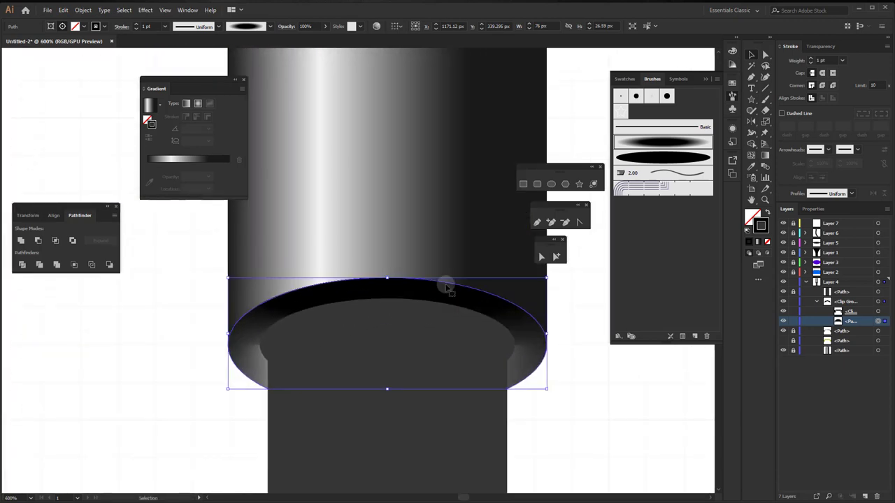
# Step: Set the rim stroke weight to 0.75 pt and lower its opacity
pyautogui.click(811, 64)
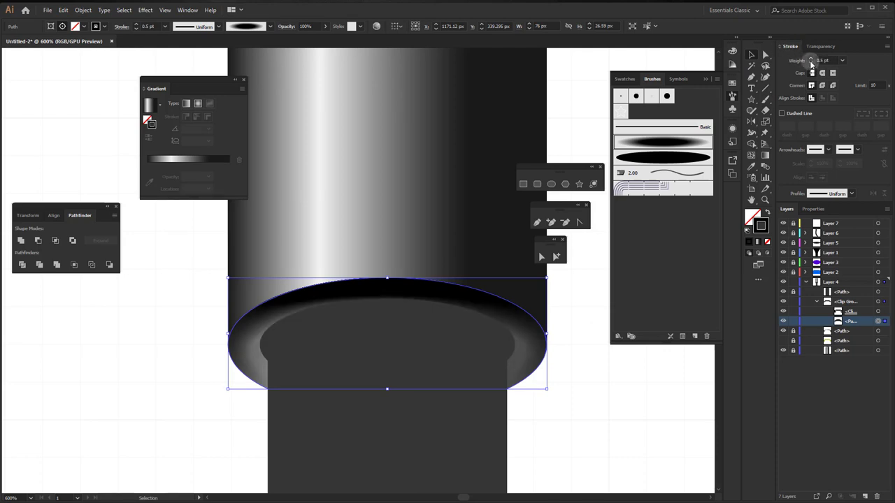
pyautogui.click(811, 60)
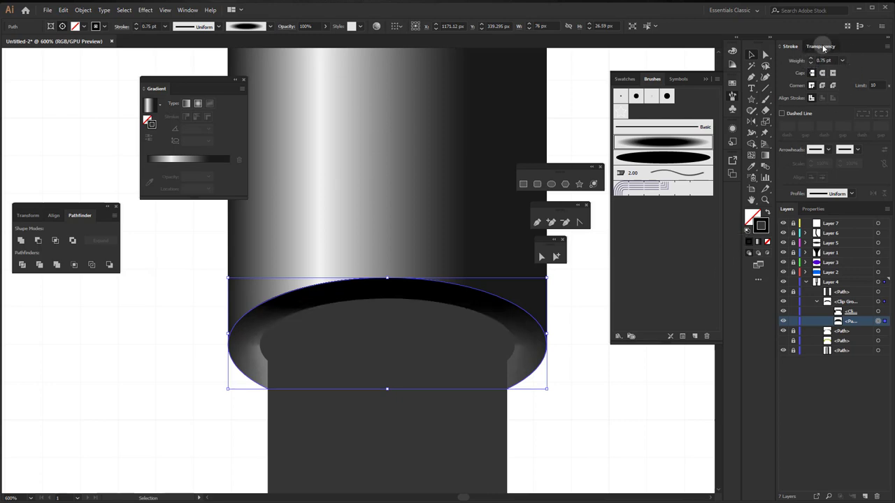
pyautogui.click(820, 46)
pyautogui.click(871, 61)
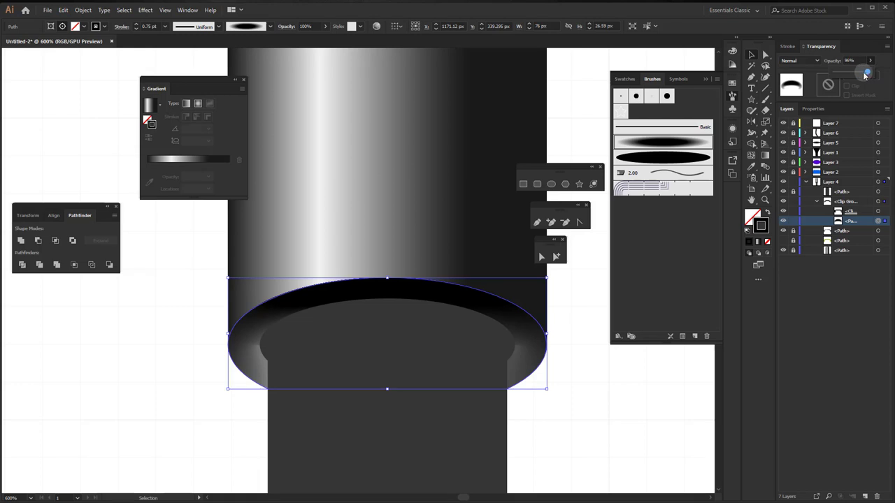
pyautogui.moveTo(874, 72)
pyautogui.mouseDown()
pyautogui.moveTo(842, 74)
pyautogui.moveTo(856, 74)
pyautogui.mouseUp()
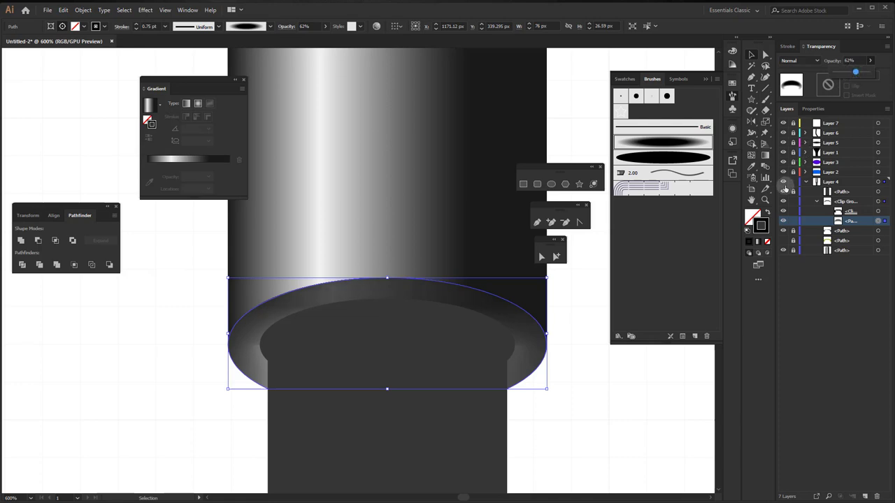
# Step: Change the rim's stroke colour to near-black 141414 and raise its opacity to 76%
pyautogui.doubleClick(765, 235)
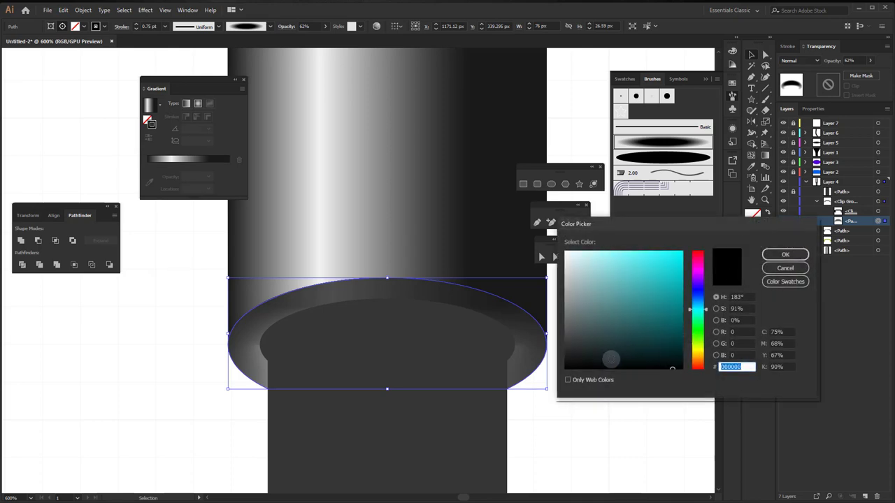
pyautogui.click(565, 360)
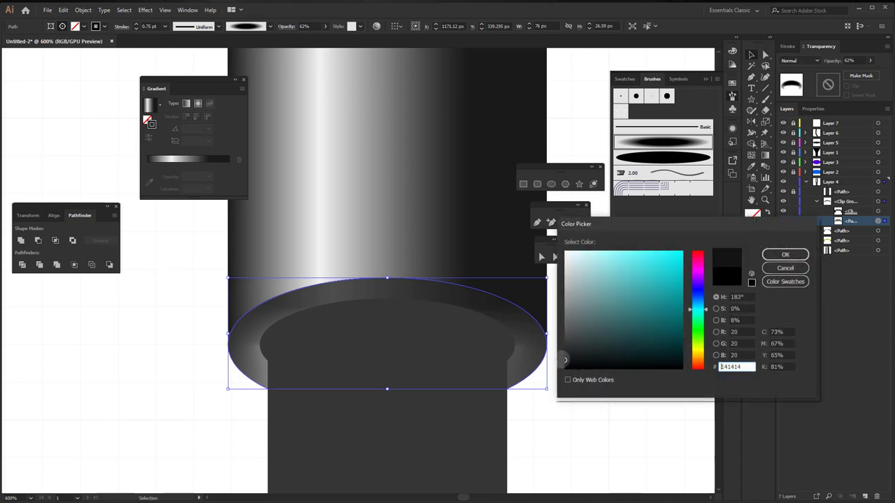
pyautogui.click(785, 254)
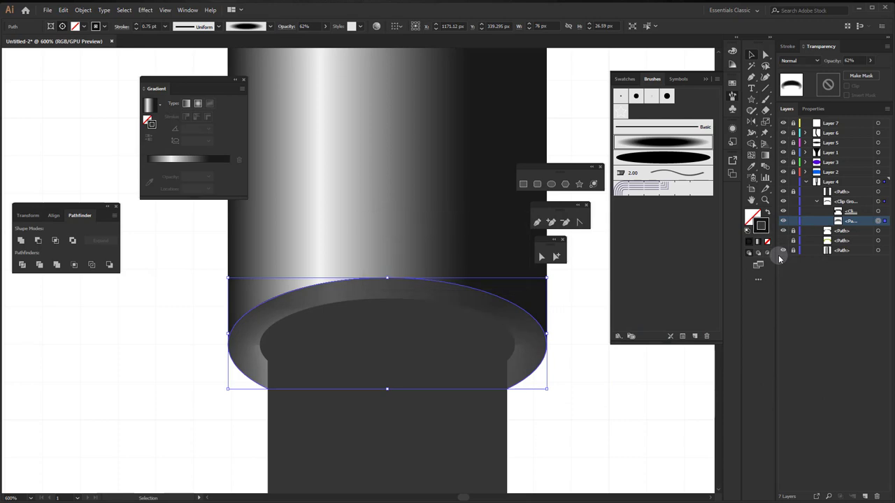
pyautogui.click(870, 60)
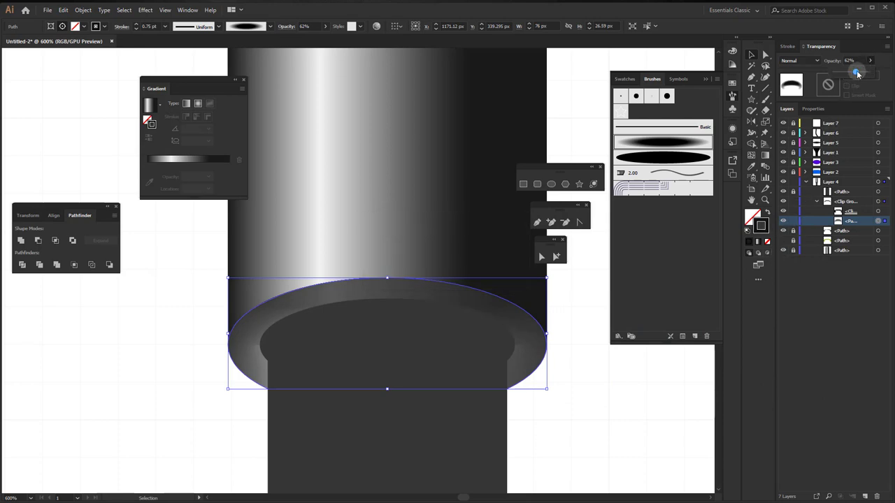
pyautogui.moveTo(860, 74); pyautogui.dragTo(864, 74)
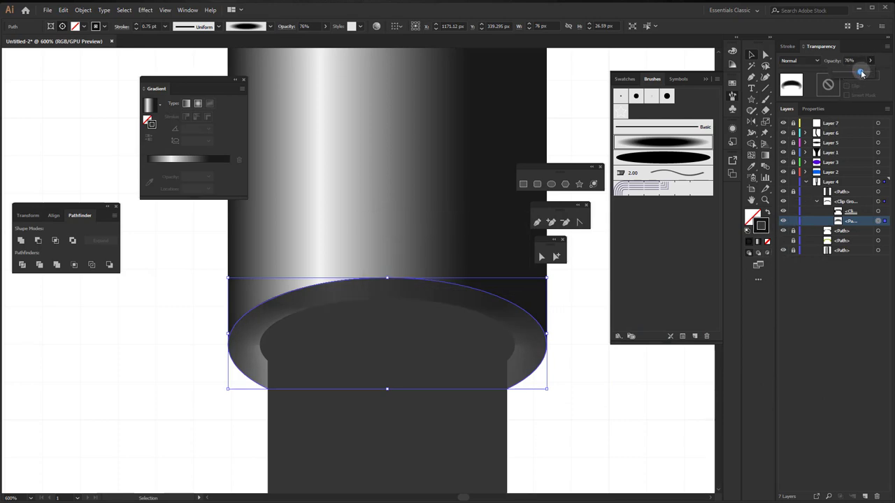
pyautogui.scroll(-3, 346, 351)
pyautogui.scroll(-1, 346, 350)
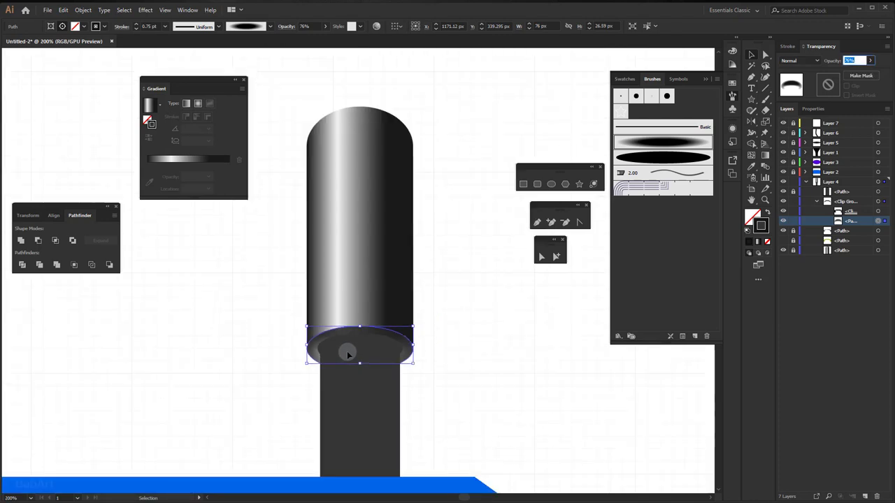
# Step: Collapse the clip group, unlock Layer 4's paths, and select the dark column rectangle
pyautogui.hotkey('alt', 'space')
pyautogui.press('Escape')
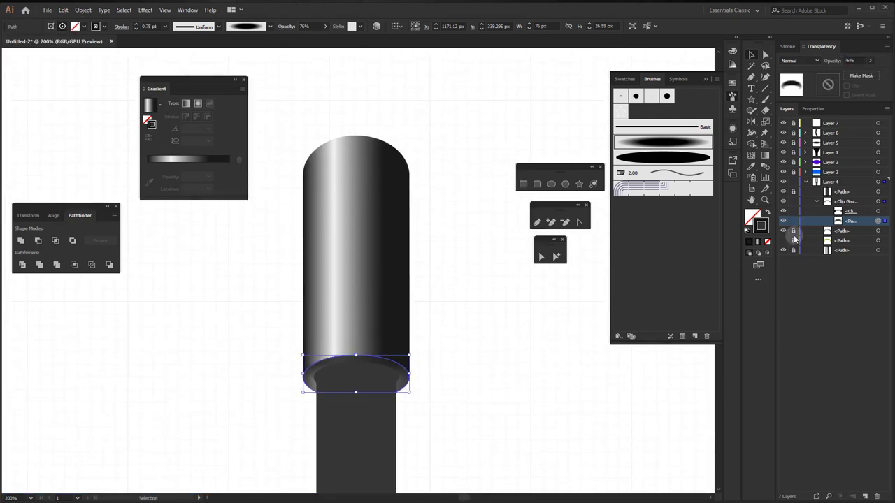
pyautogui.click(817, 202)
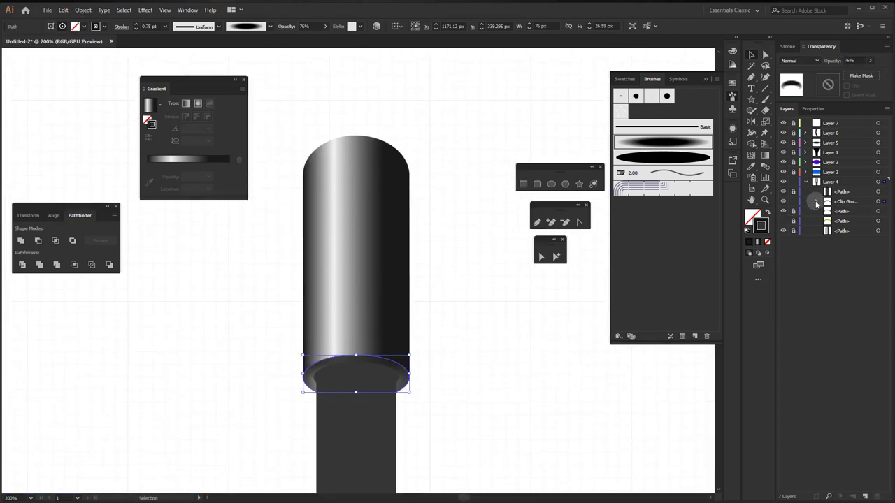
pyautogui.moveTo(792, 202); pyautogui.dragTo(793, 231)
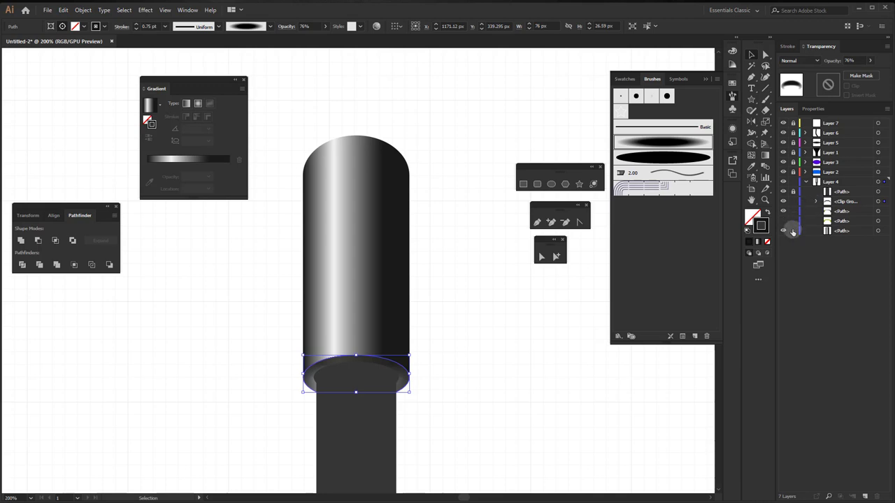
pyautogui.click(783, 182)
pyautogui.click(783, 182)
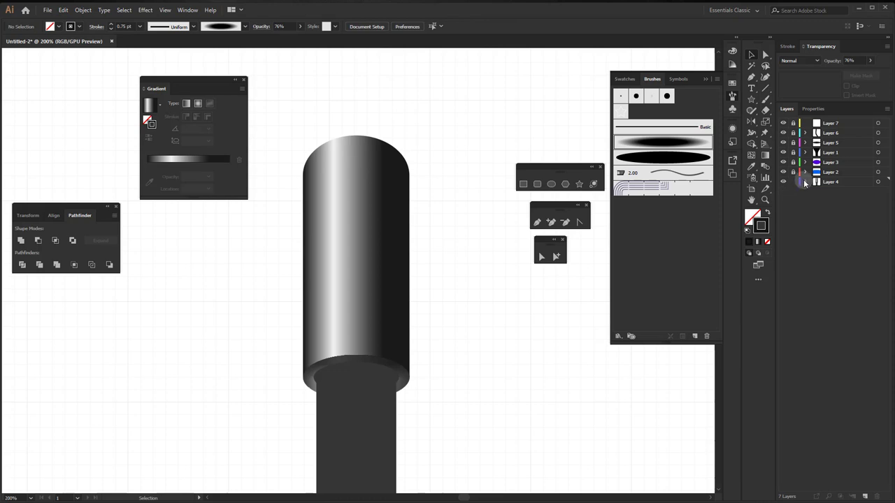
pyautogui.click(805, 182)
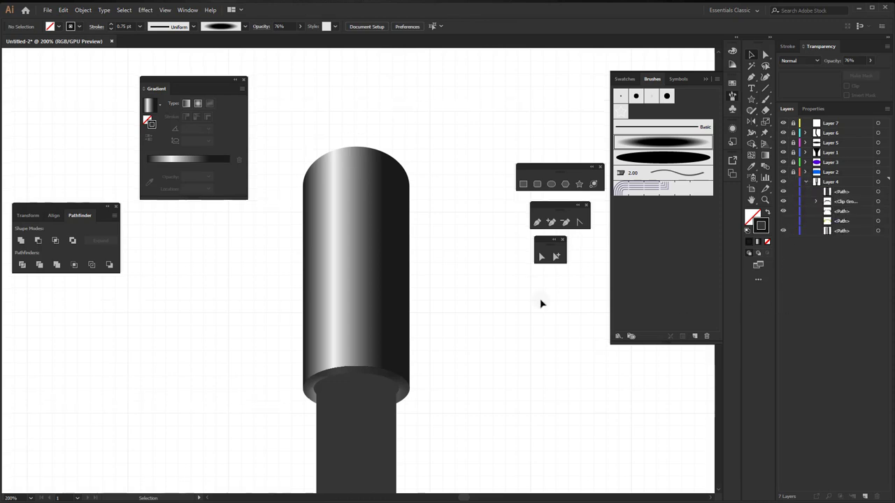
pyautogui.moveTo(372, 298); pyautogui.dragTo(345, 316)
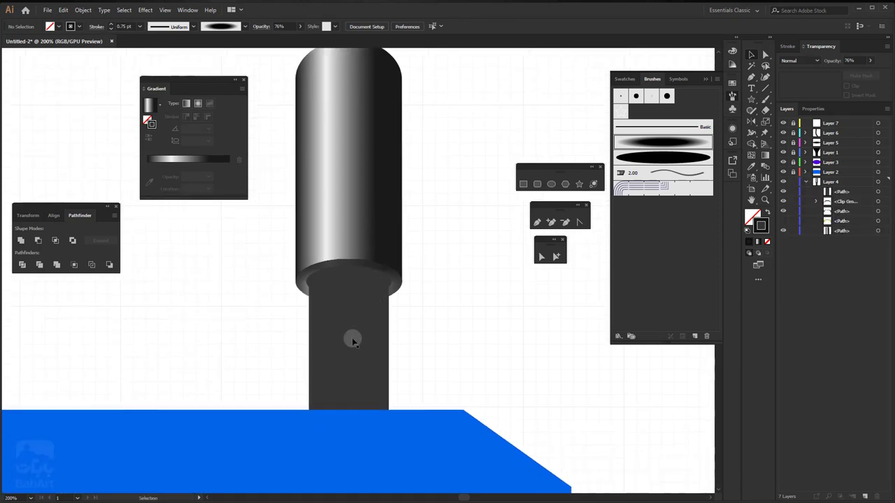
pyautogui.click(361, 364)
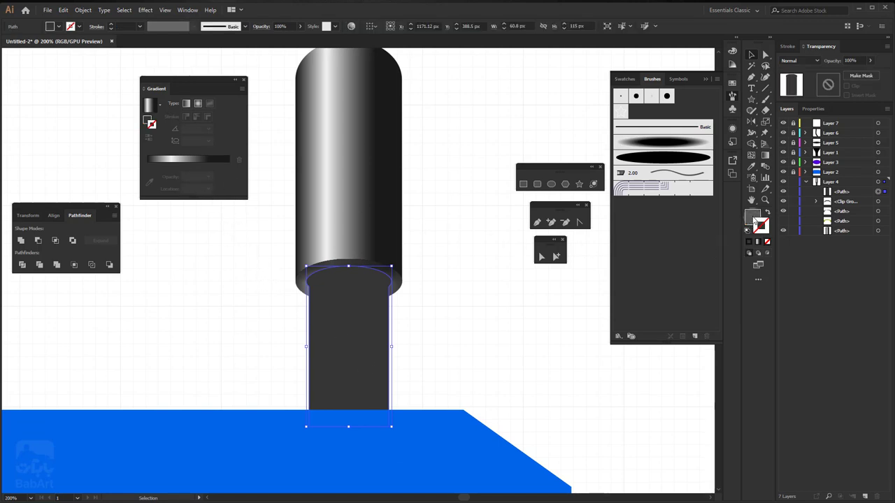
# Step: Give the column a linear gradient fill and shift its light and dark stops slightly left
pyautogui.click(753, 217)
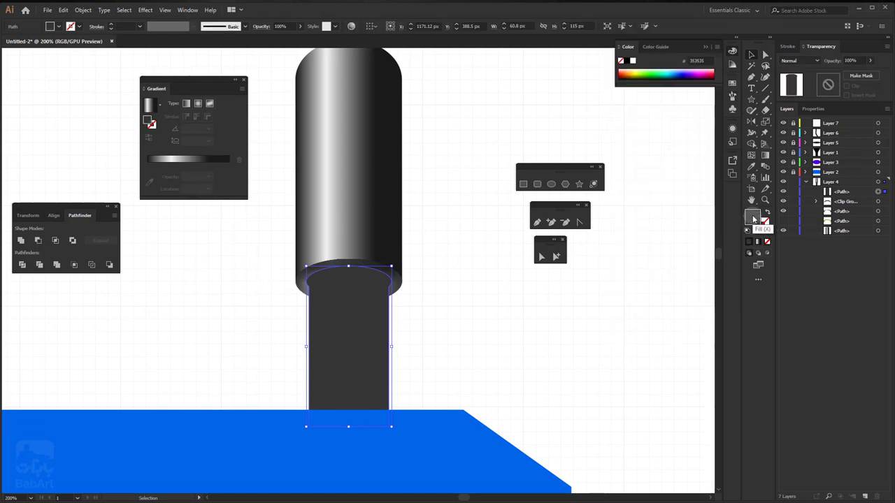
pyautogui.click(148, 105)
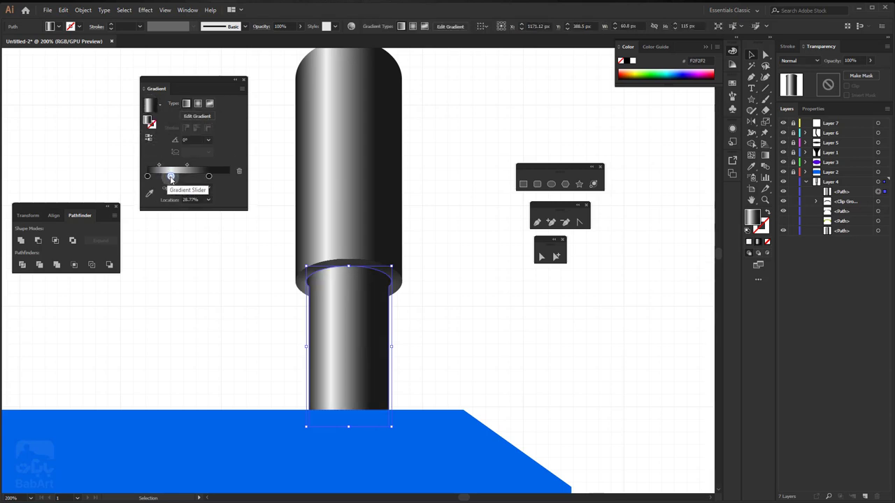
pyautogui.moveTo(170, 178); pyautogui.dragTo(169, 178)
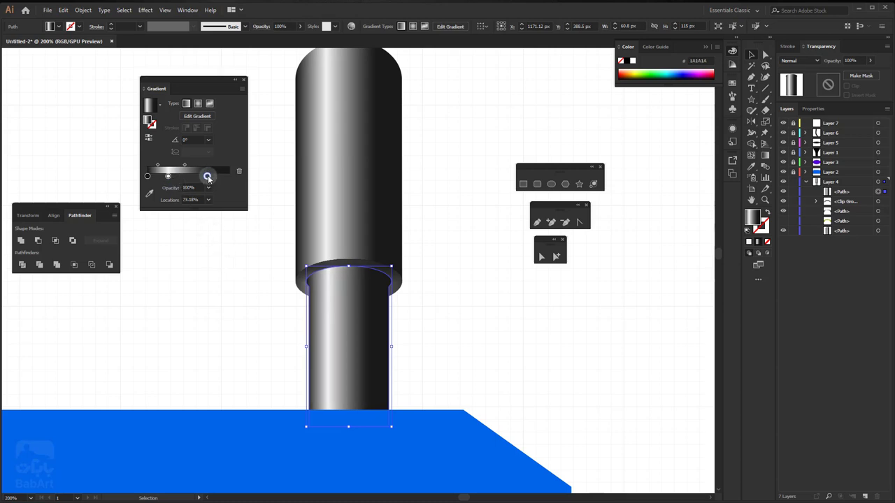
pyautogui.moveTo(204, 177); pyautogui.dragTo(184, 166)
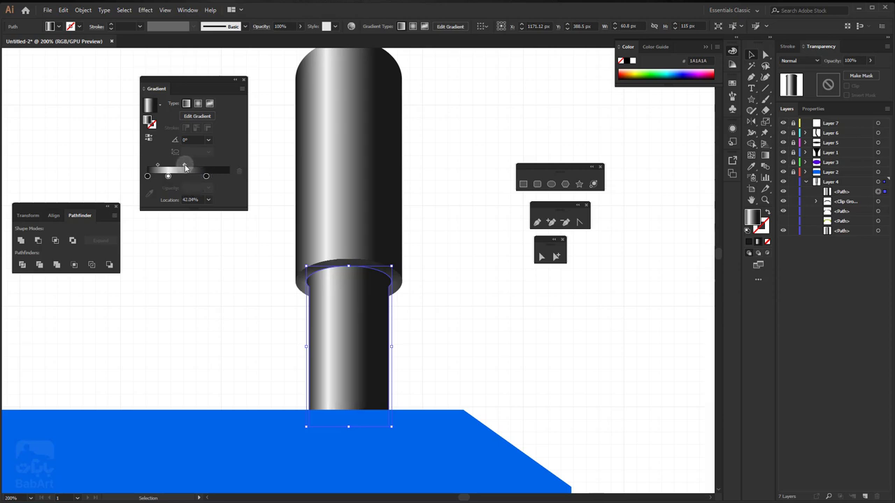
# Step: Set the column gradient's light stop to grey E6E6E6
pyautogui.click(168, 176)
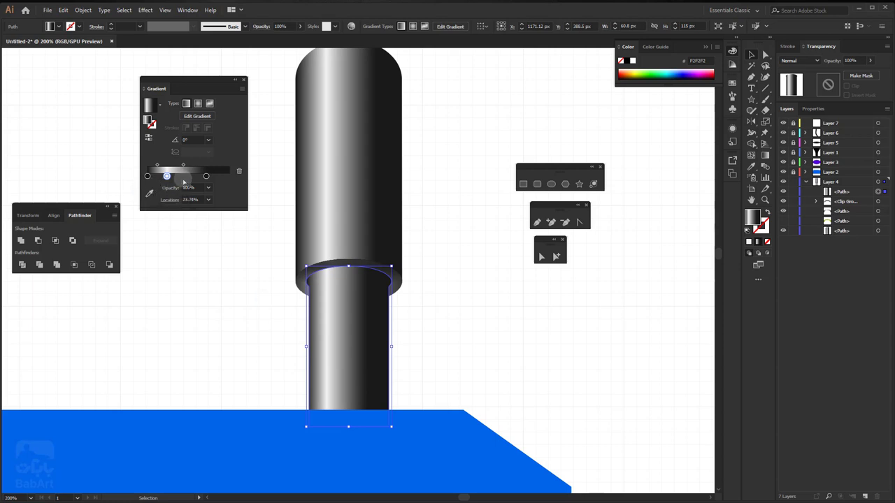
pyautogui.doubleClick(166, 176)
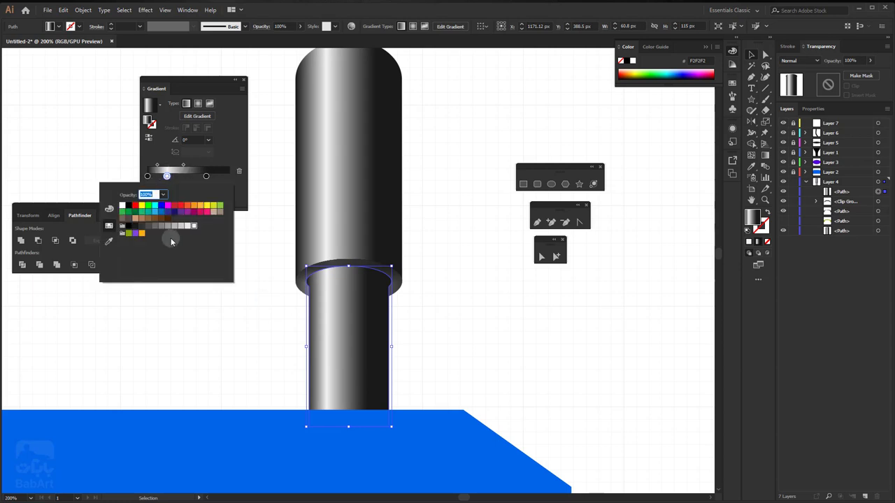
pyautogui.click(187, 225)
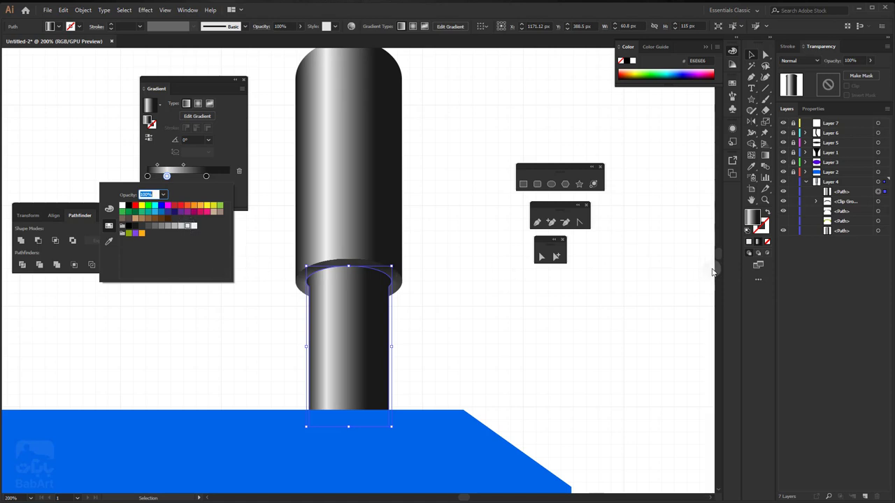
pyautogui.click(833, 231)
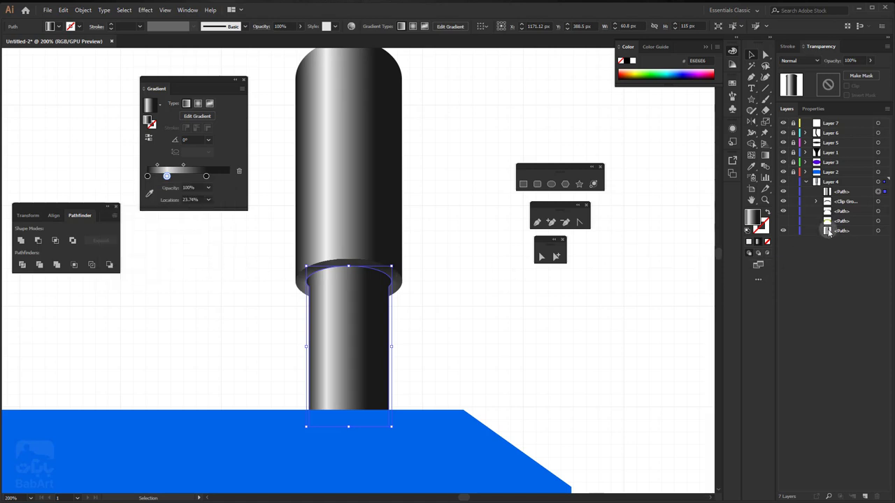
# Step: Select the cap cylinder to compare gradients, then reselect the column path in Layers
pyautogui.click(849, 233)
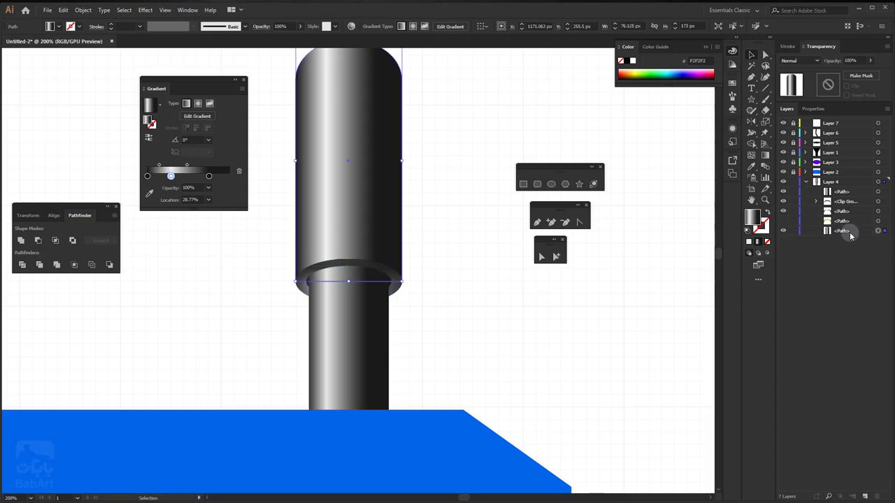
pyautogui.click(850, 235)
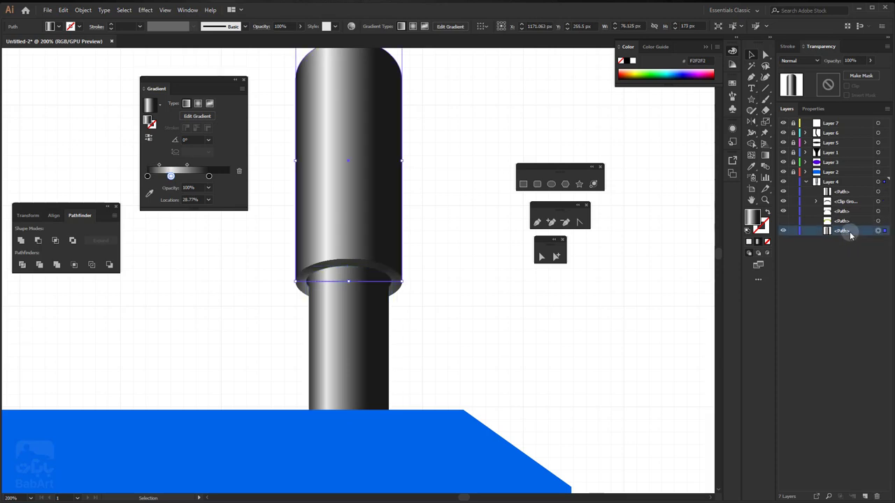
pyautogui.click(845, 191)
pyautogui.click(883, 192)
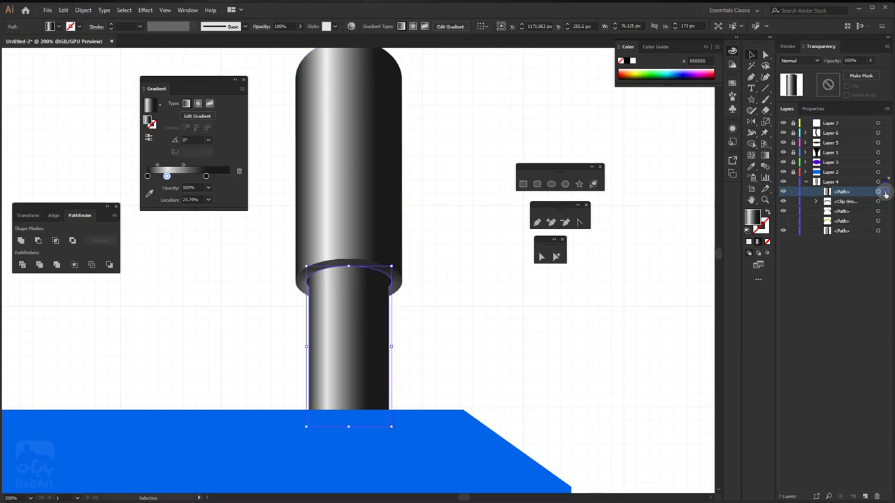
pyautogui.click(862, 194)
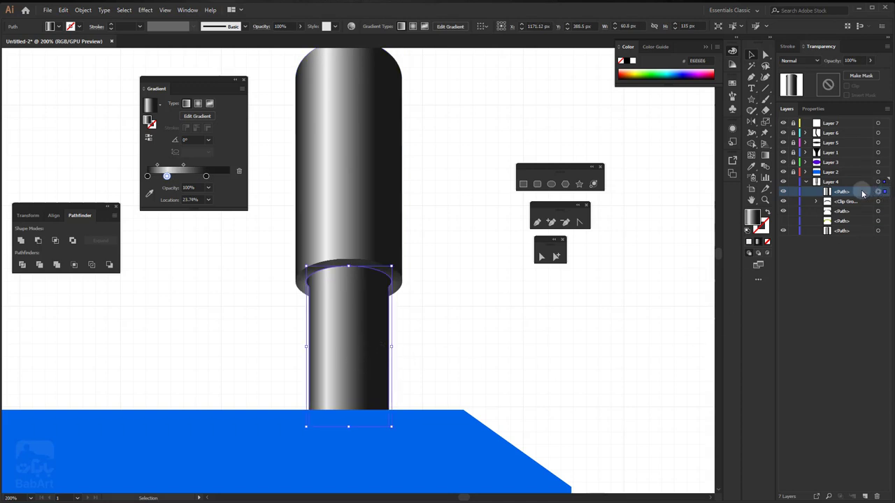
# Step: Duplicate the column path in the Layers panel and select the lower copy
pyautogui.moveTo(862, 194); pyautogui.dragTo(865, 498)
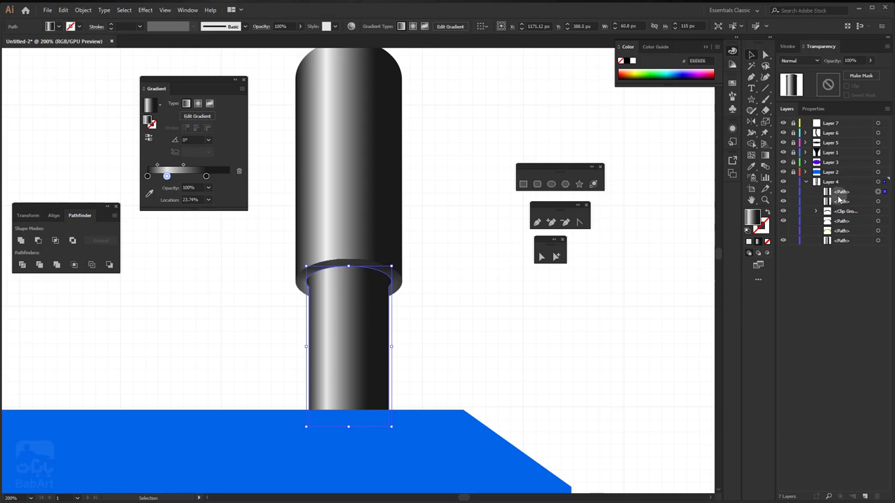
pyautogui.click(841, 201)
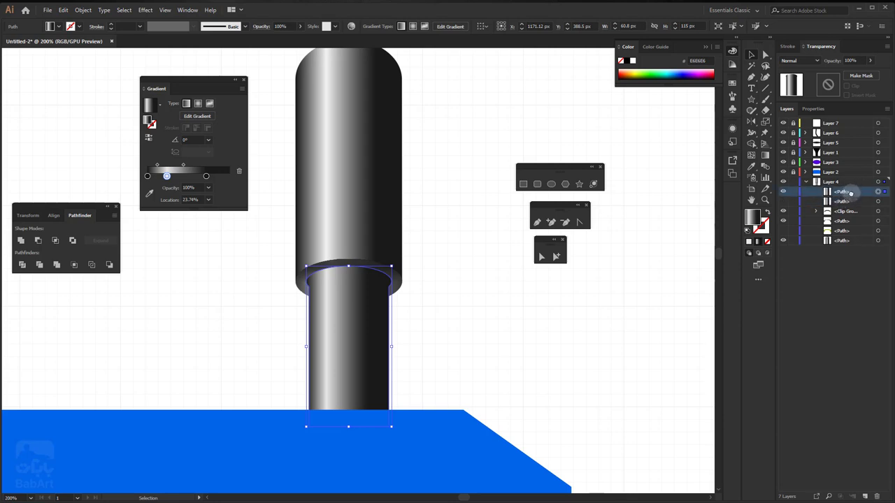
pyautogui.moveTo(846, 192)
pyautogui.mouseDown()
pyautogui.moveTo(848, 417)
pyautogui.moveTo(864, 496)
pyautogui.mouseUp()
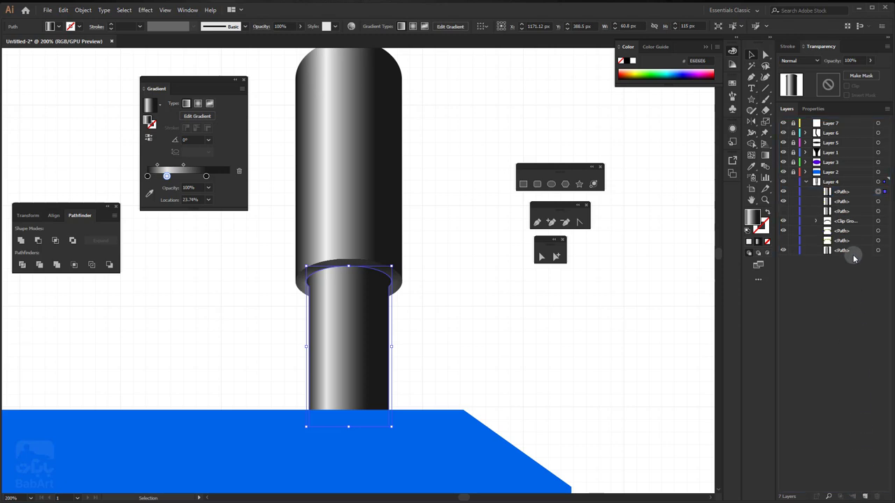
pyautogui.click(843, 201)
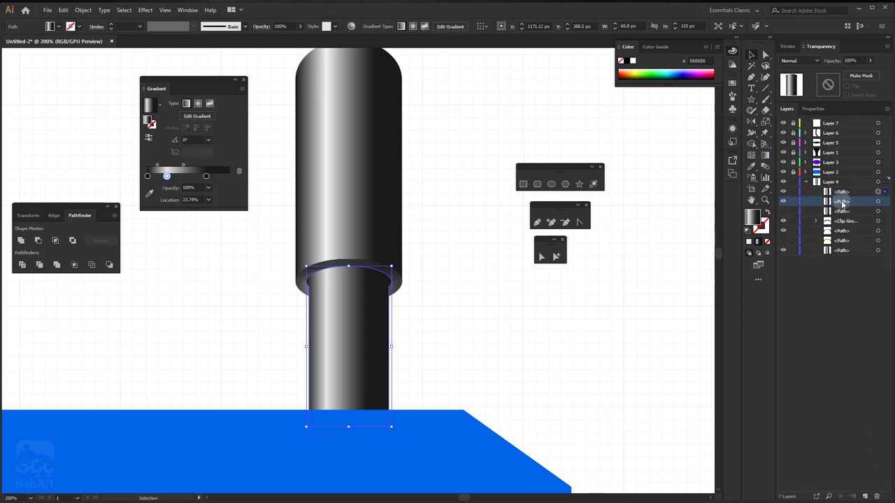
pyautogui.click(884, 201)
pyautogui.doubleClick(843, 202)
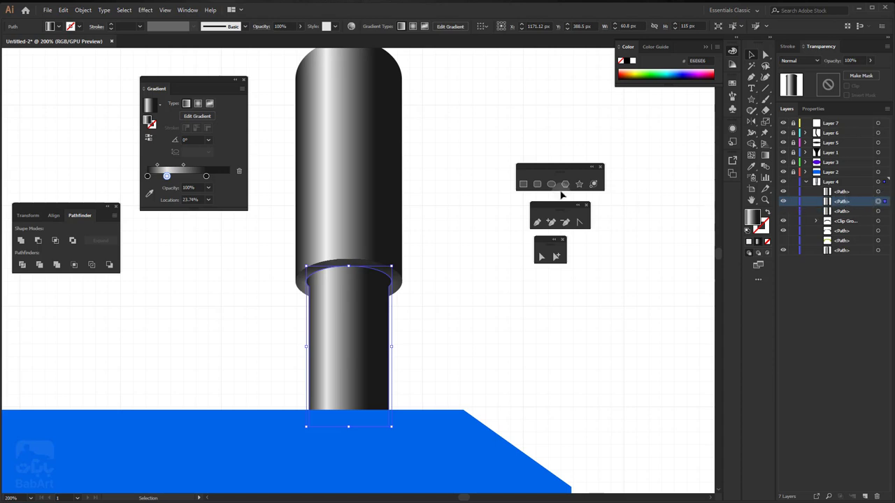
pyautogui.click(378, 218)
# Step: Fill the column's lower base path with solid black
pyautogui.click(748, 242)
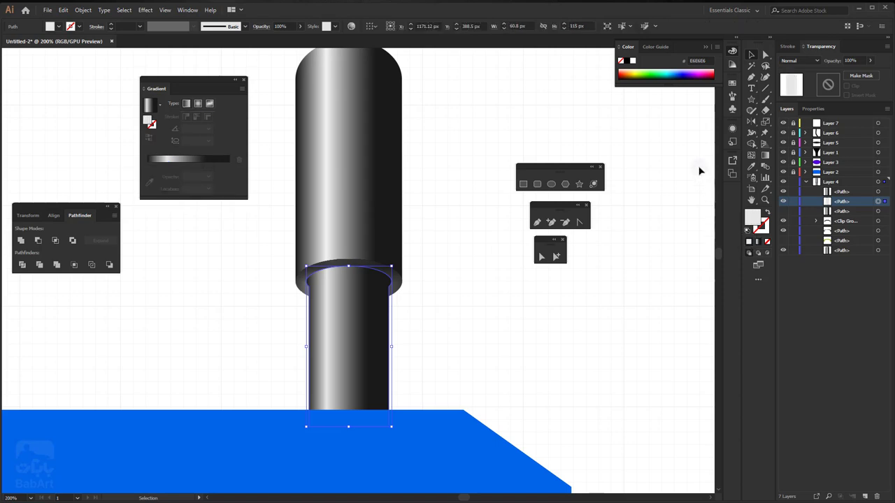
pyautogui.click(631, 60)
pyautogui.click(628, 60)
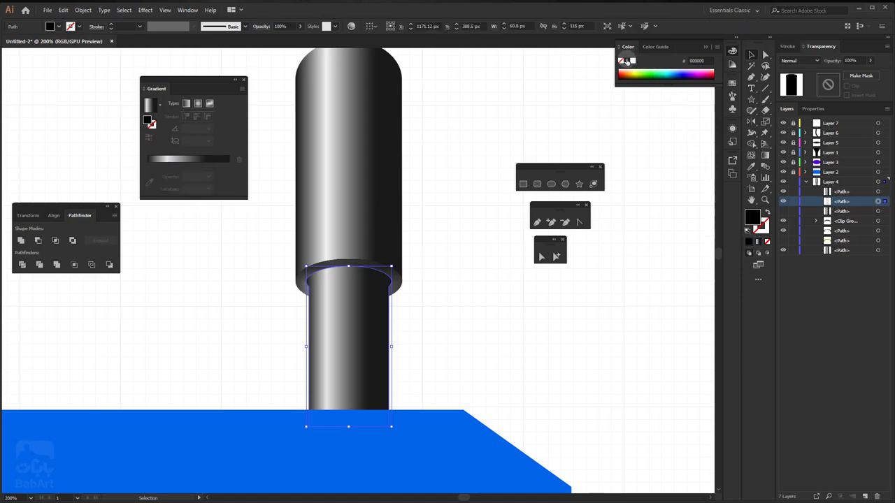
pyautogui.click(783, 192)
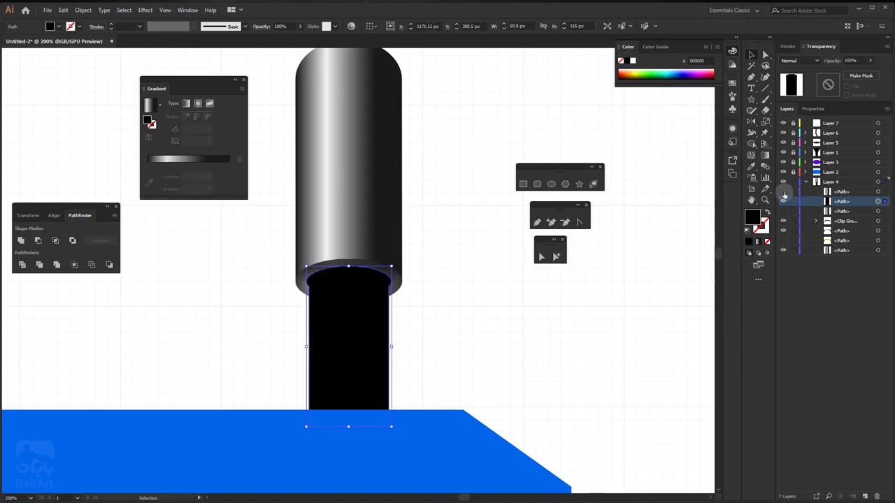
pyautogui.click(784, 193)
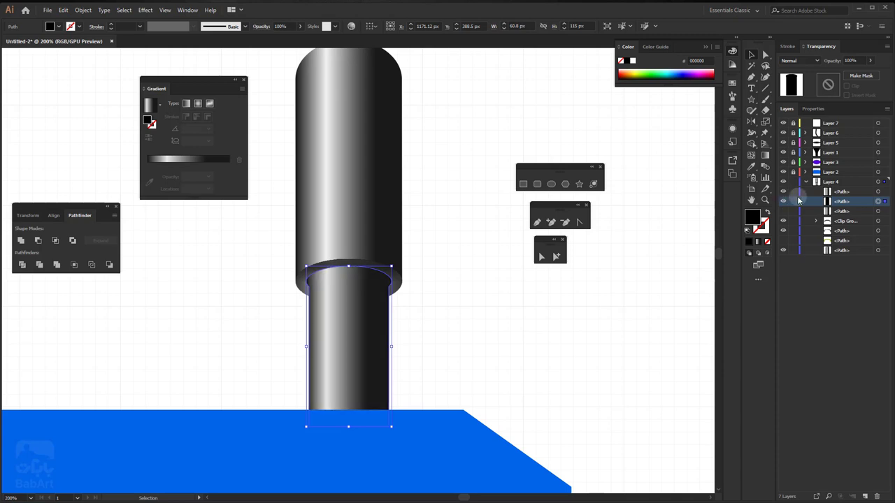
# Step: Set the column's gradient path to the Overlay blend mode, then select the black base path
pyautogui.click(849, 192)
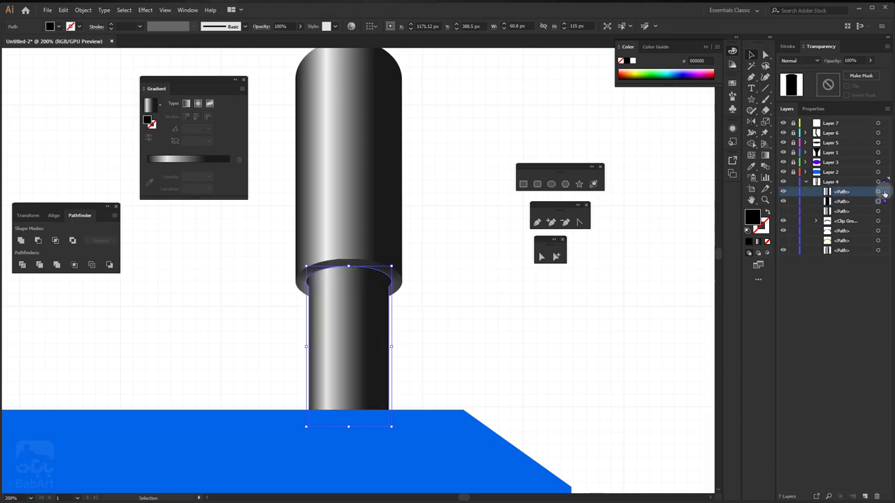
pyautogui.click(884, 192)
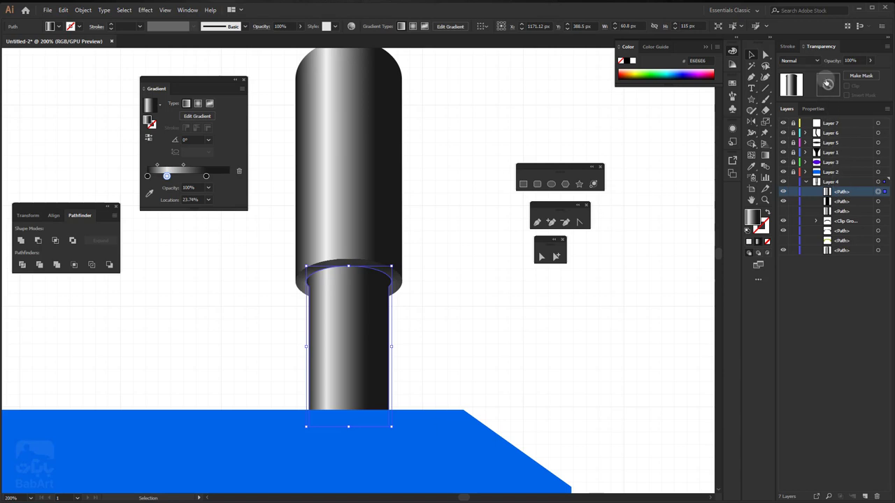
pyautogui.click(803, 61)
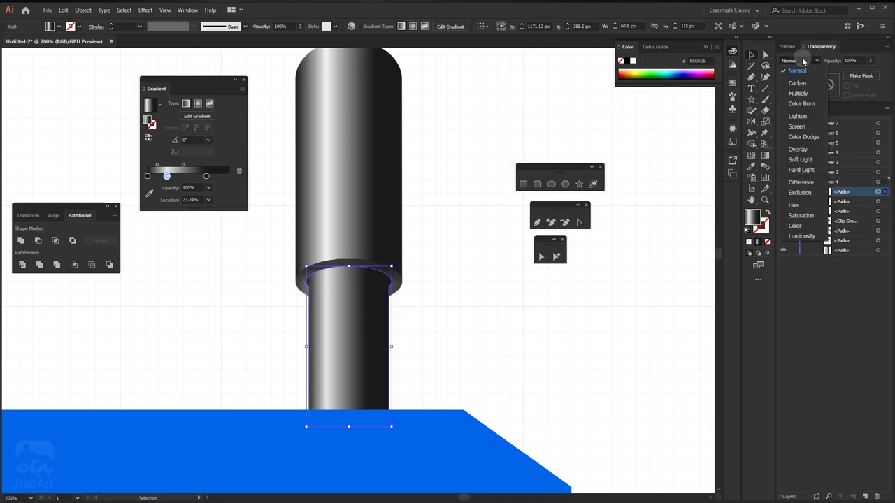
pyautogui.click(805, 151)
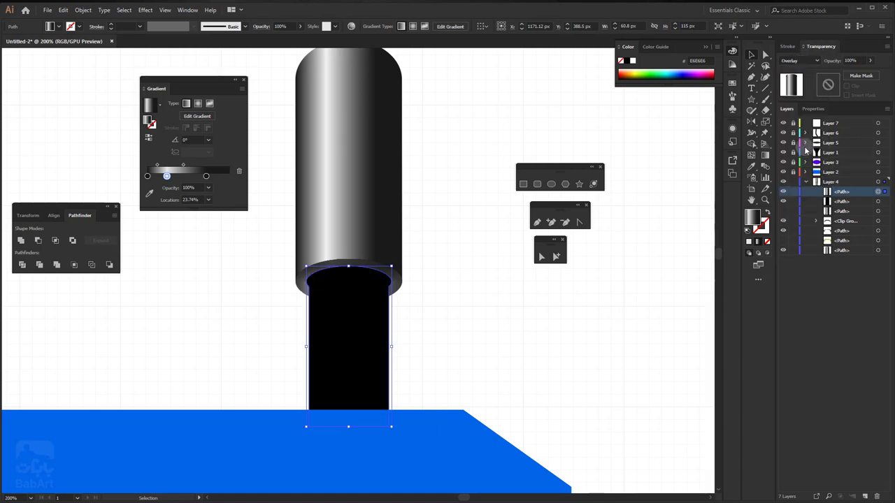
pyautogui.click(885, 202)
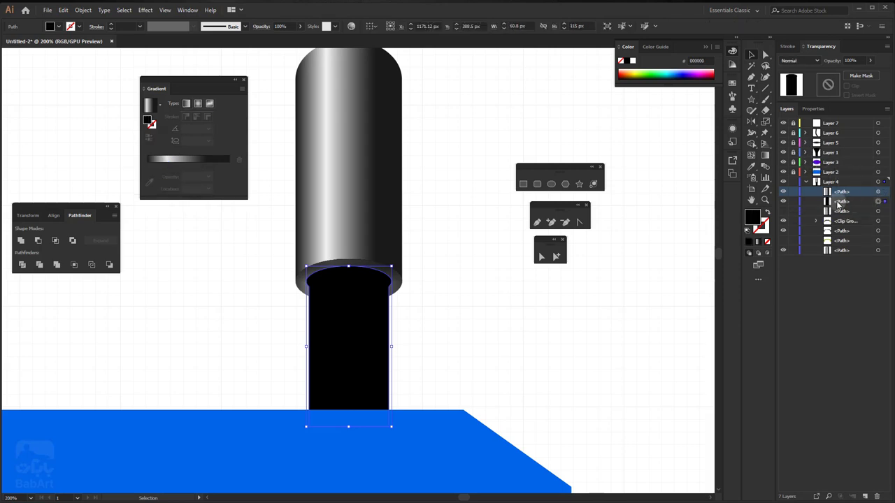
# Step: Fill the column's base path with a near-black grey
pyautogui.click(843, 202)
pyautogui.doubleClick(753, 222)
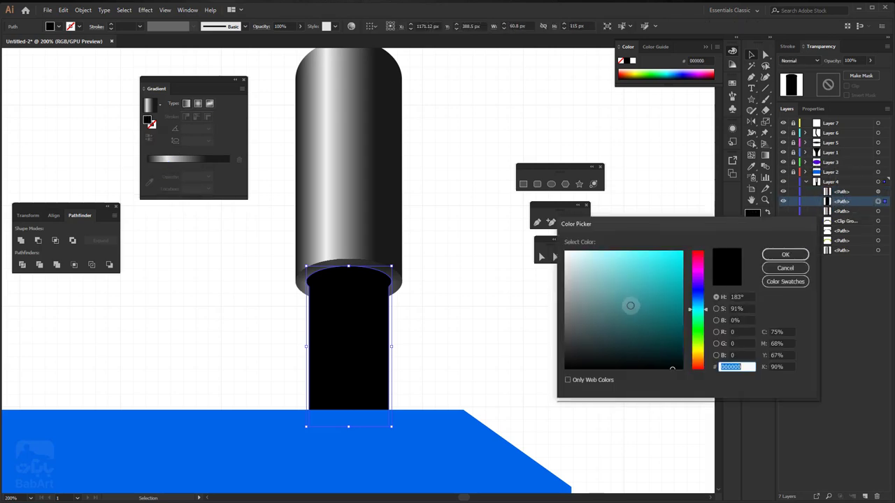
pyautogui.click(565, 357)
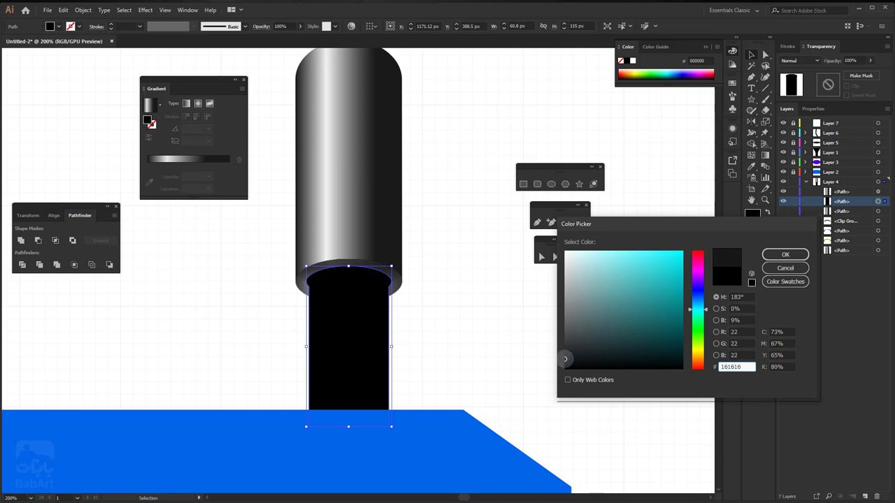
pyautogui.click(782, 255)
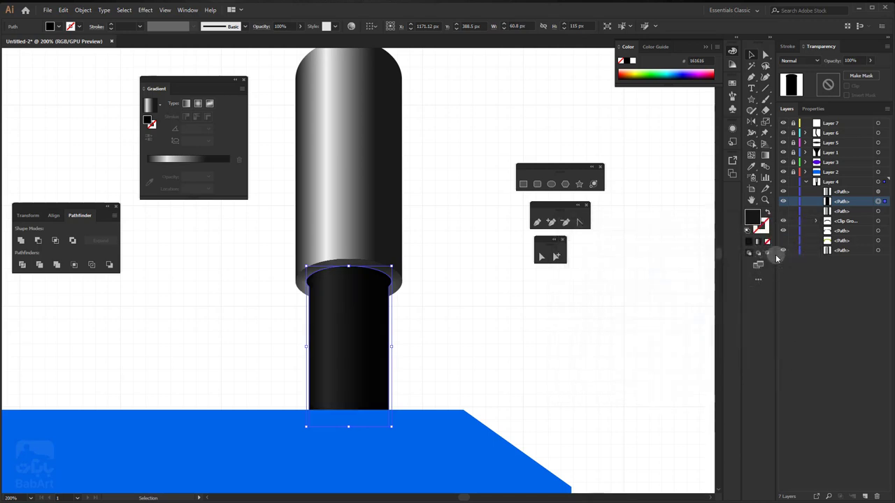
pyautogui.click(354, 361)
pyautogui.click(352, 358)
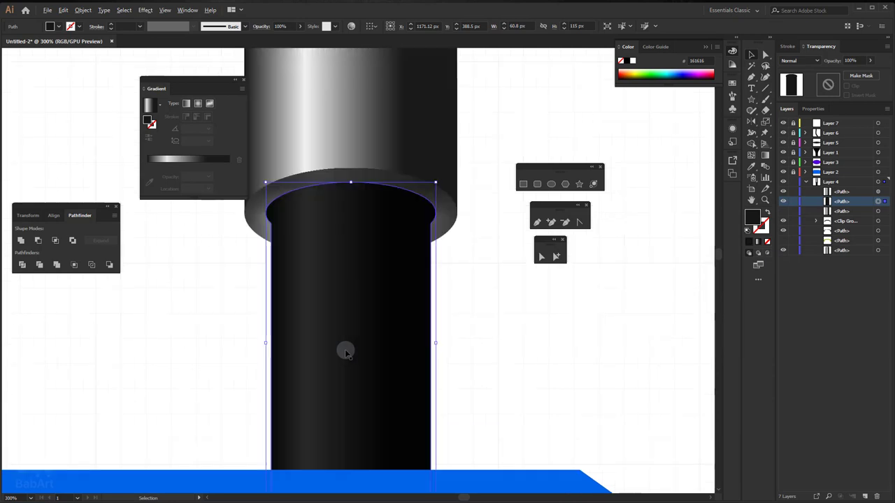
pyautogui.moveTo(345, 349); pyautogui.dragTo(434, 341)
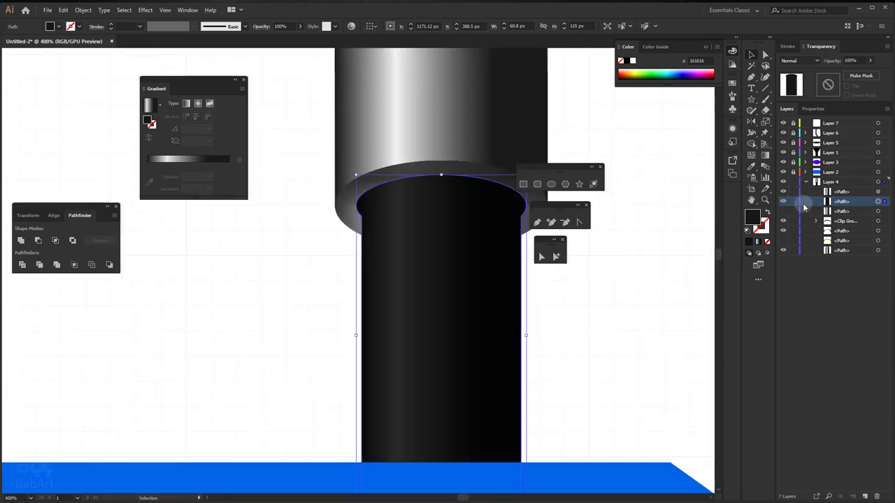
# Step: Lighten the base fill to dark grey 2D2D2D, then zoom out to view the whole knob
pyautogui.doubleClick(752, 215)
pyautogui.moveTo(565, 360); pyautogui.dragTo(567, 354)
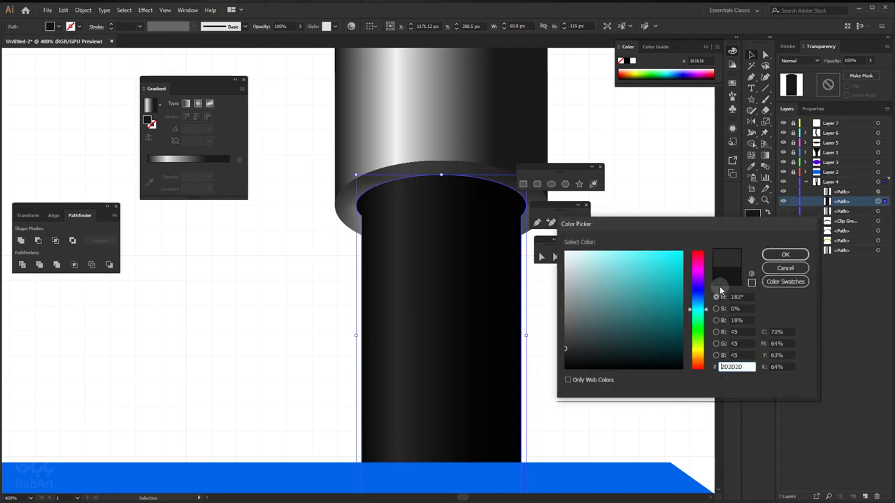
pyautogui.click(785, 255)
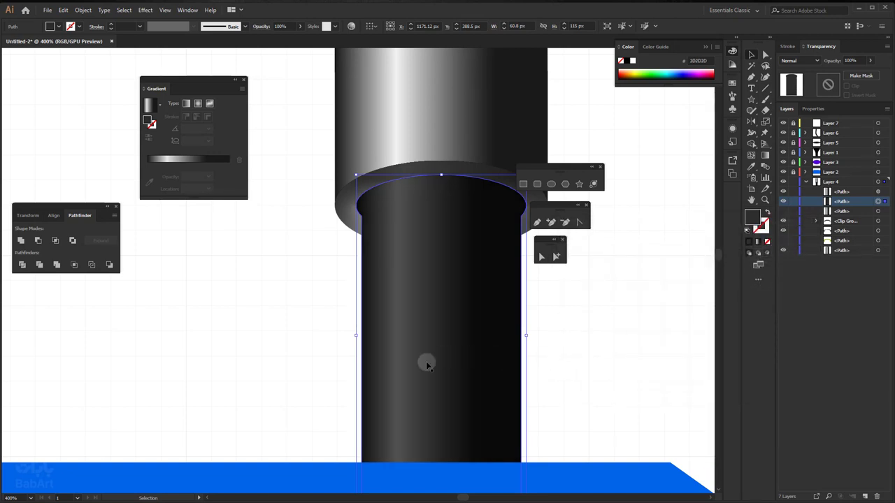
pyautogui.keyDown('alt'); pyautogui.scroll(-3, 413, 360); pyautogui.keyUp('alt')
pyautogui.moveTo(429, 386); pyautogui.dragTo(428, 315)
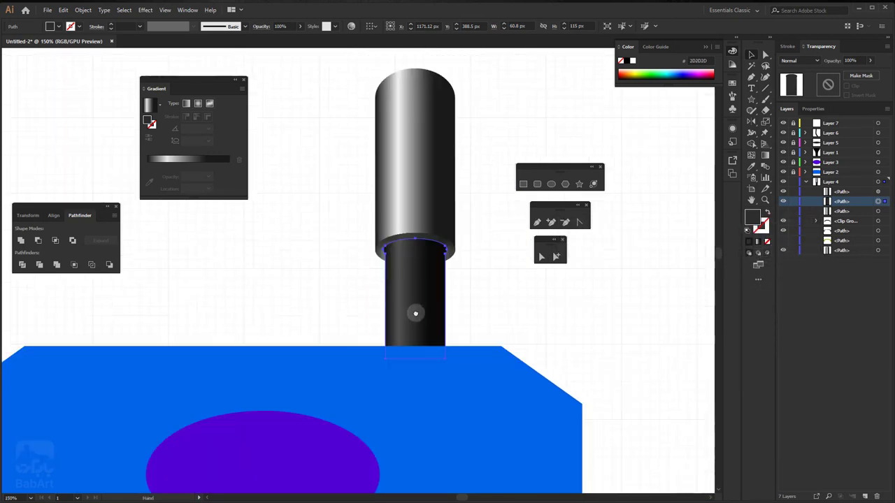
pyautogui.click(487, 308)
pyautogui.scroll(3, 443, 312)
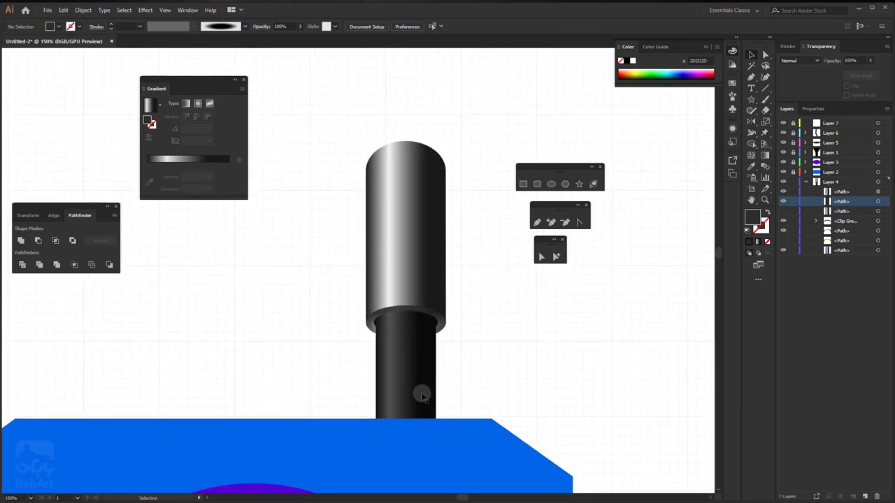
# Step: Set the column gradient's right stop to grey 333333
pyautogui.click(877, 192)
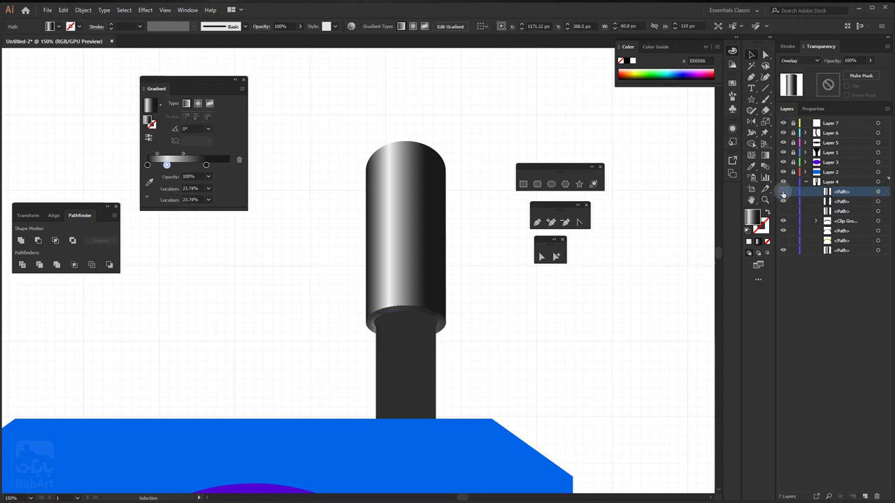
pyautogui.click(878, 192)
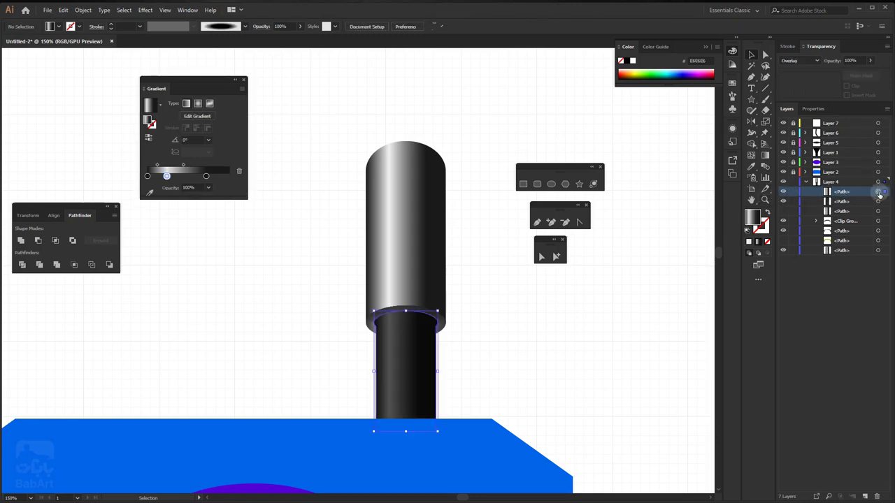
pyautogui.doubleClick(166, 175)
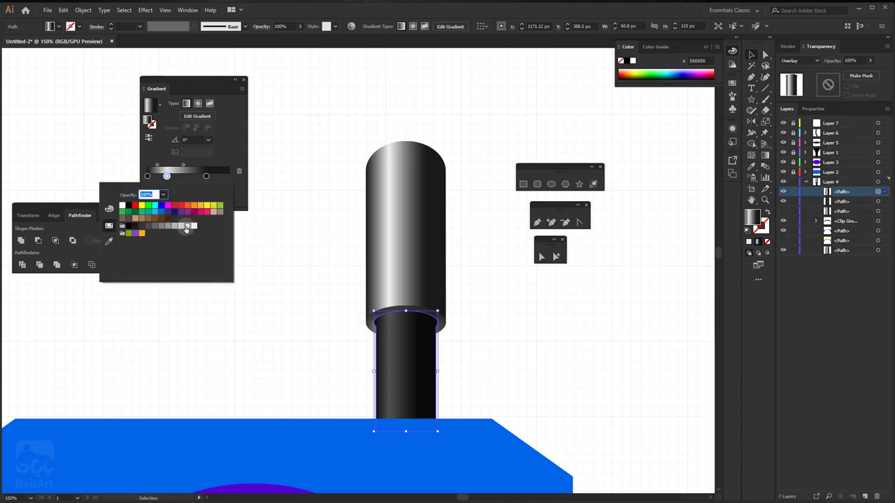
pyautogui.click(205, 175)
pyautogui.doubleClick(205, 176)
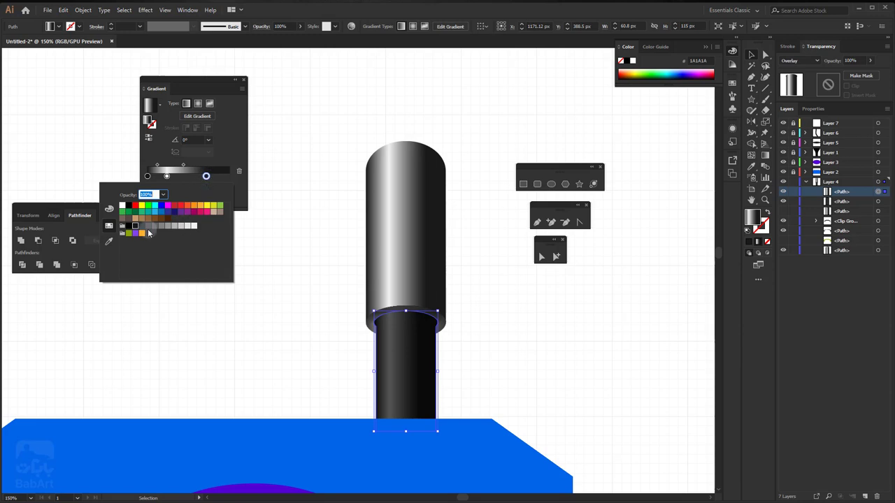
pyautogui.click(142, 226)
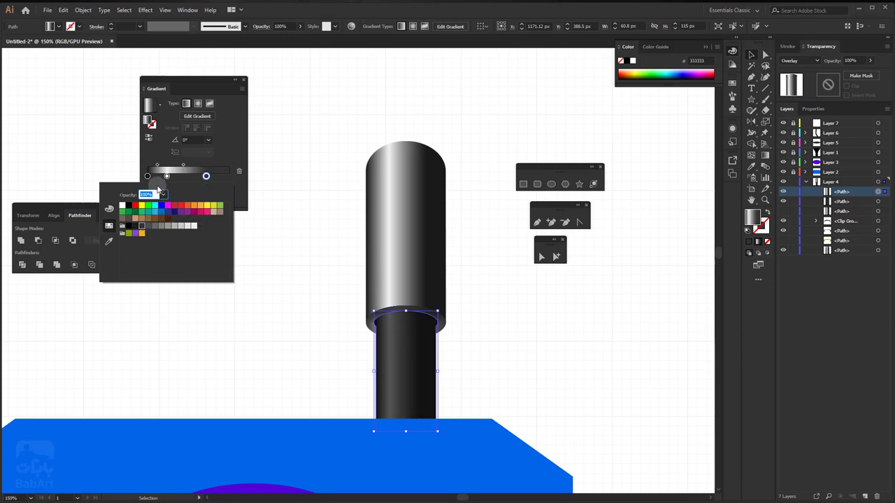
# Step: Set the column gradient's left stop to grey 4D4D4D
pyautogui.click(147, 176)
pyautogui.doubleClick(148, 176)
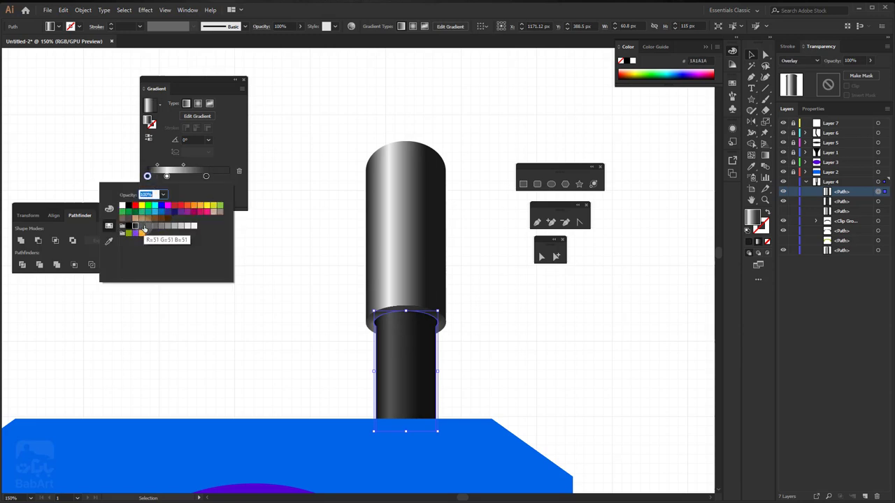
pyautogui.click(148, 227)
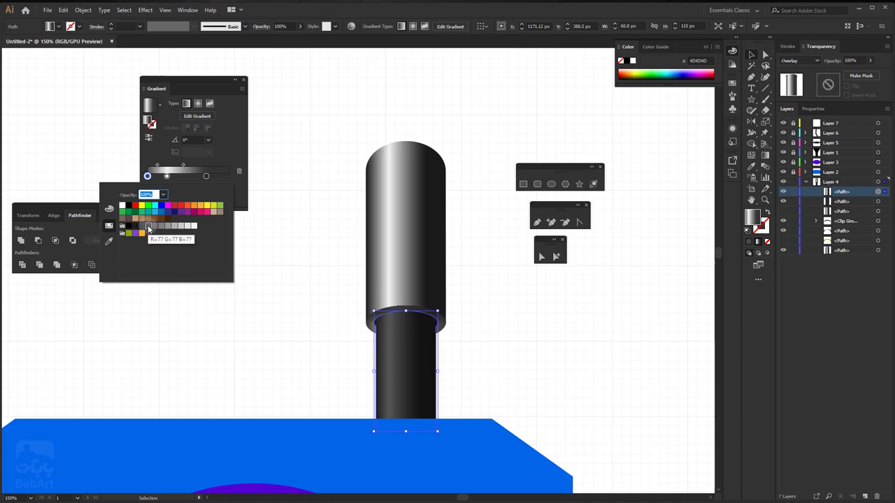
pyautogui.click(265, 238)
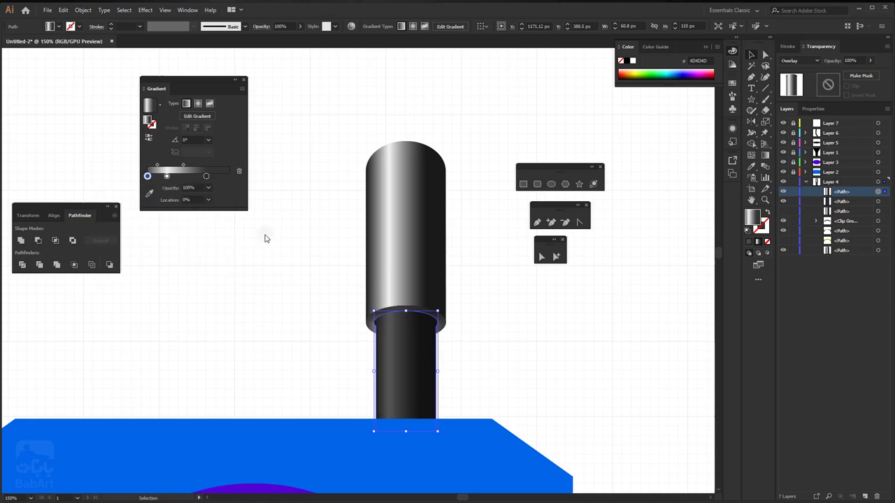
pyautogui.moveTo(431, 342); pyautogui.dragTo(429, 310)
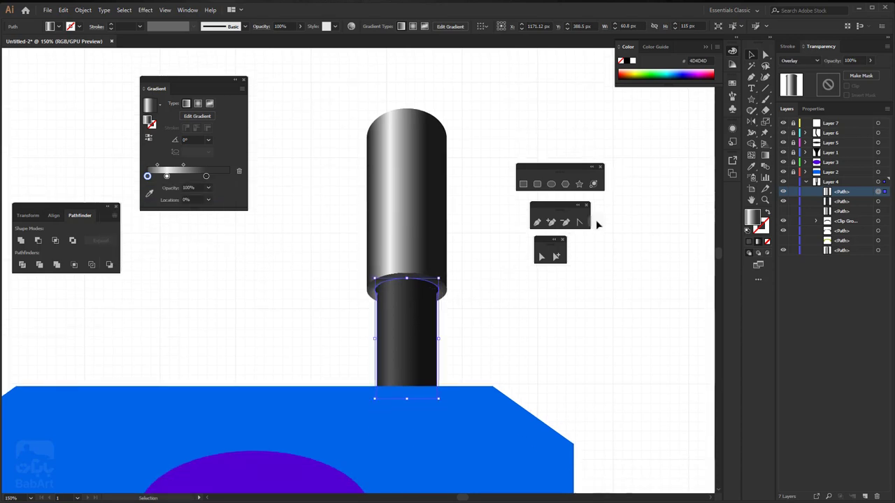
pyautogui.click(472, 326)
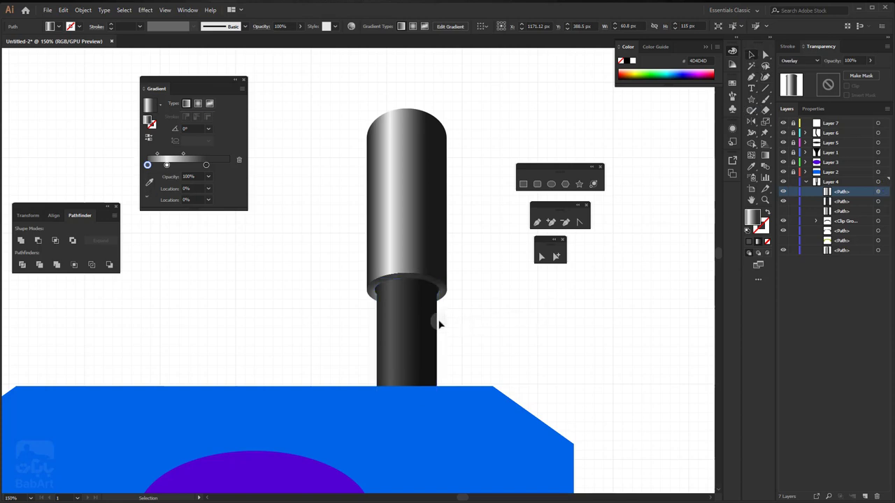
# Step: Pan to the blue base and select the third path in Layer 4
pyautogui.scroll(3, 411, 301)
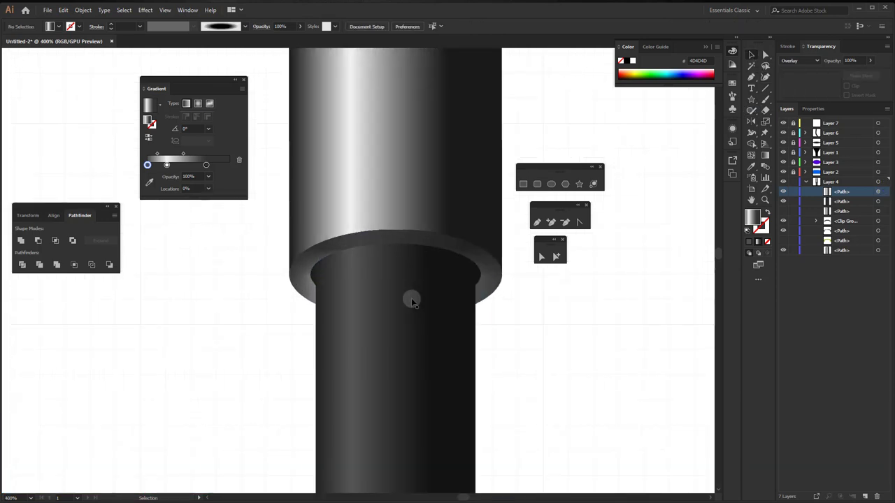
pyautogui.moveTo(397, 356); pyautogui.dragTo(381, 283)
pyautogui.scroll(-1, 447, 316)
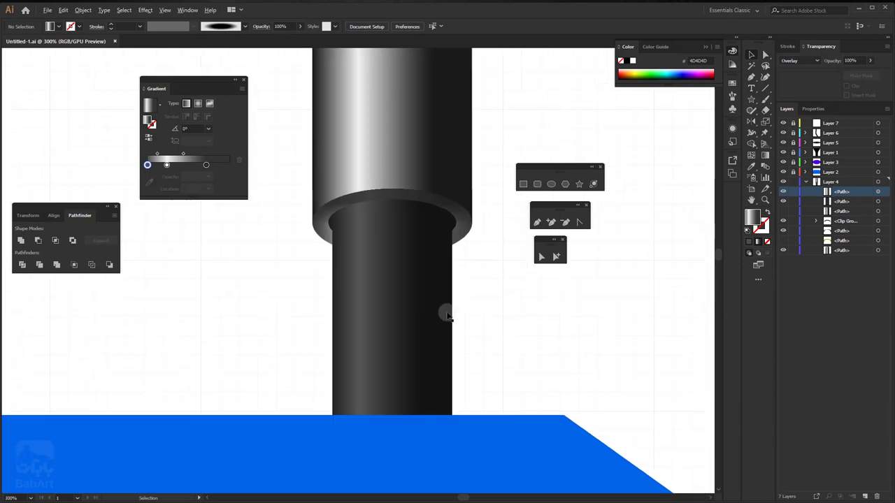
pyautogui.click(838, 201)
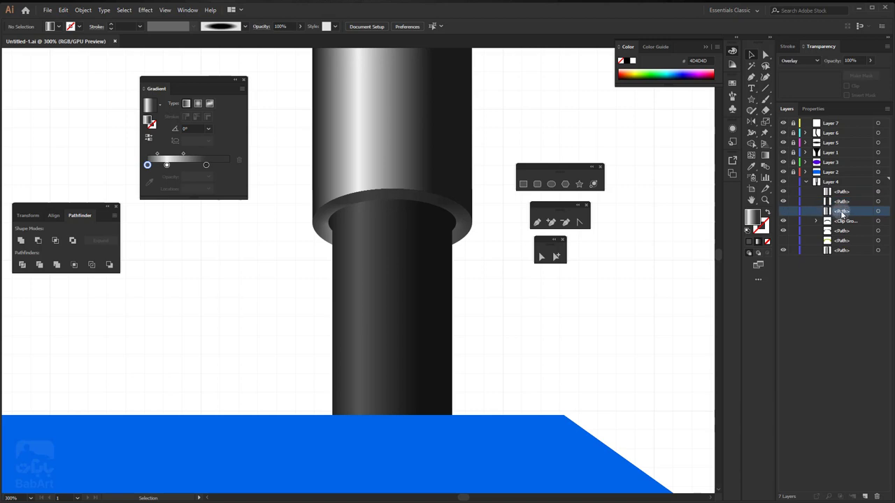
# Step: Duplicate and reorder Layer 4's column paths, then show and select the gradient column path
pyautogui.moveTo(841, 213)
pyautogui.mouseDown()
pyautogui.moveTo(842, 190)
pyautogui.moveTo(866, 495)
pyautogui.mouseUp()
pyautogui.moveTo(846, 202); pyautogui.dragTo(865, 494)
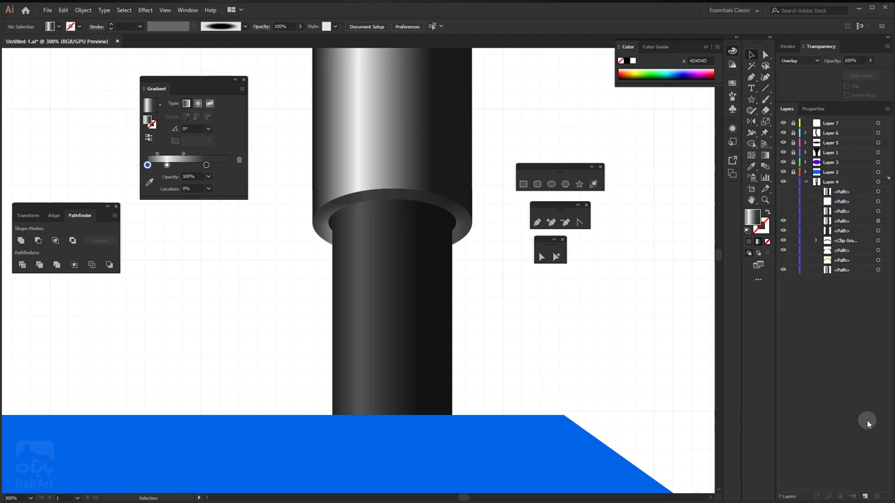
pyautogui.moveTo(836, 215); pyautogui.dragTo(834, 212)
pyautogui.click(835, 202)
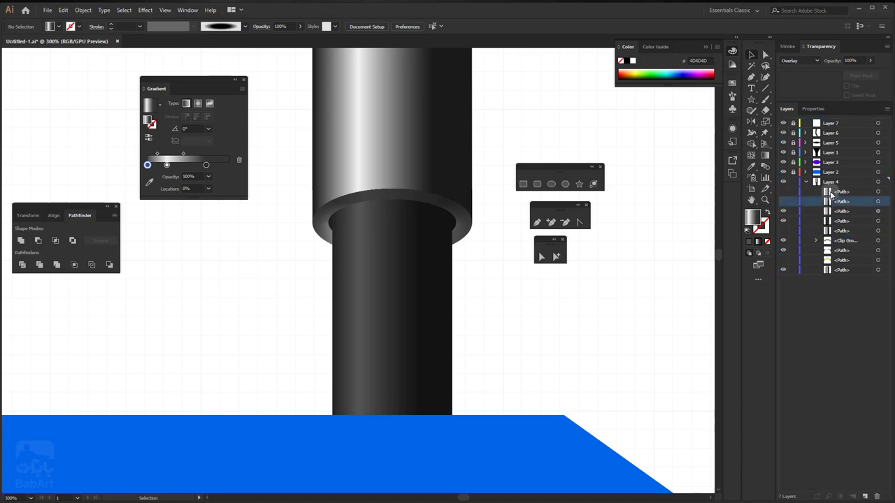
pyautogui.click(878, 203)
pyautogui.click(783, 202)
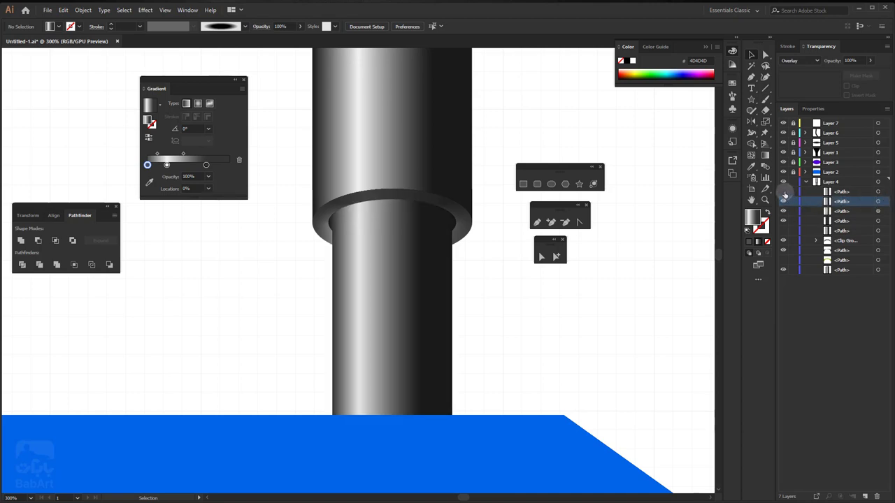
pyautogui.click(878, 202)
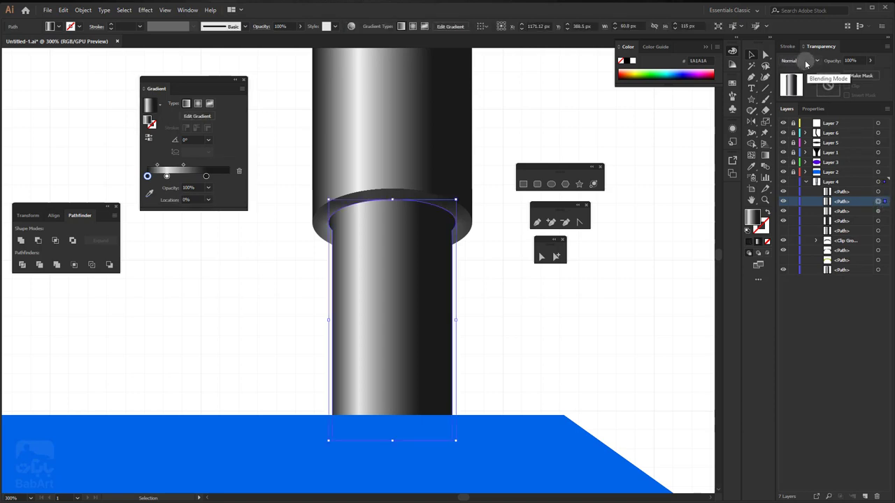
# Step: Fill the column path with solid black and hide the gradient copy
pyautogui.click(750, 242)
pyautogui.click(849, 192)
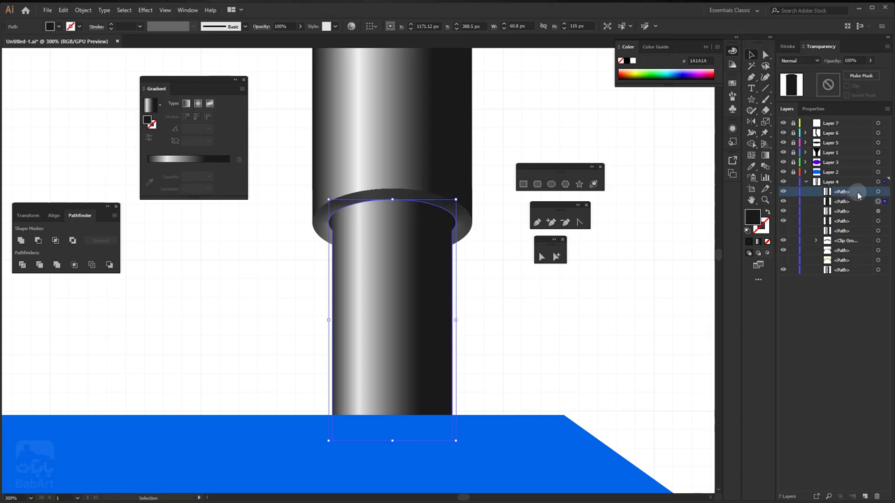
pyautogui.click(880, 192)
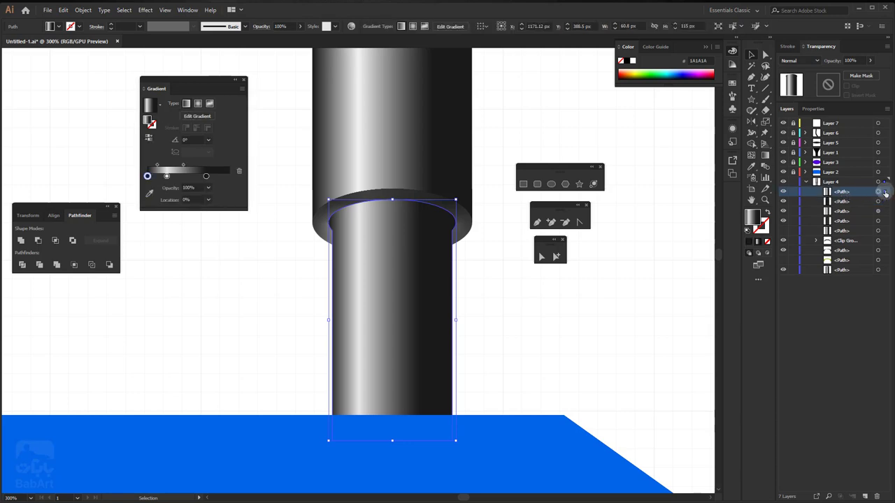
pyautogui.click(748, 243)
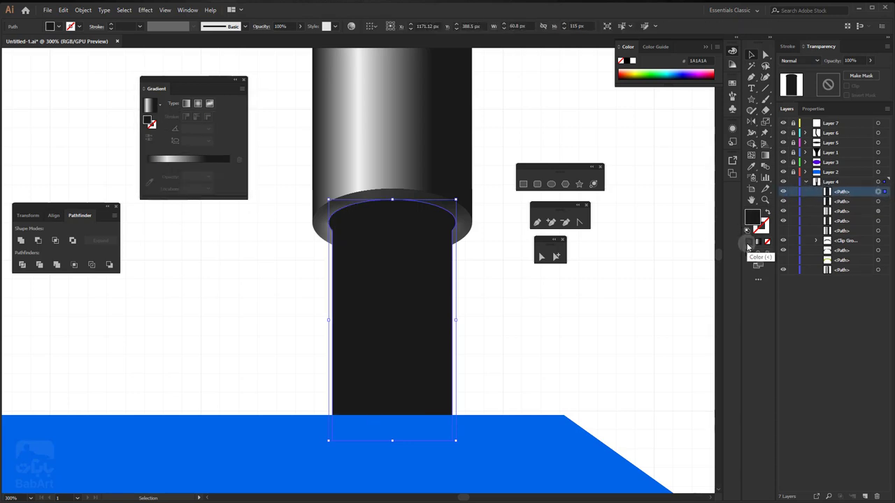
pyautogui.click(783, 202)
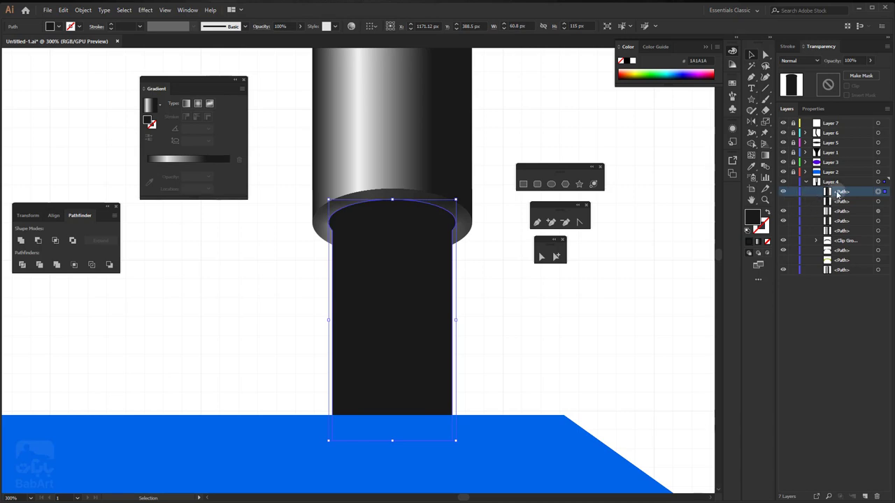
# Step: Draw a vertical line from the cap into the base, stroked white at 0.5 pt
pyautogui.click(764, 88)
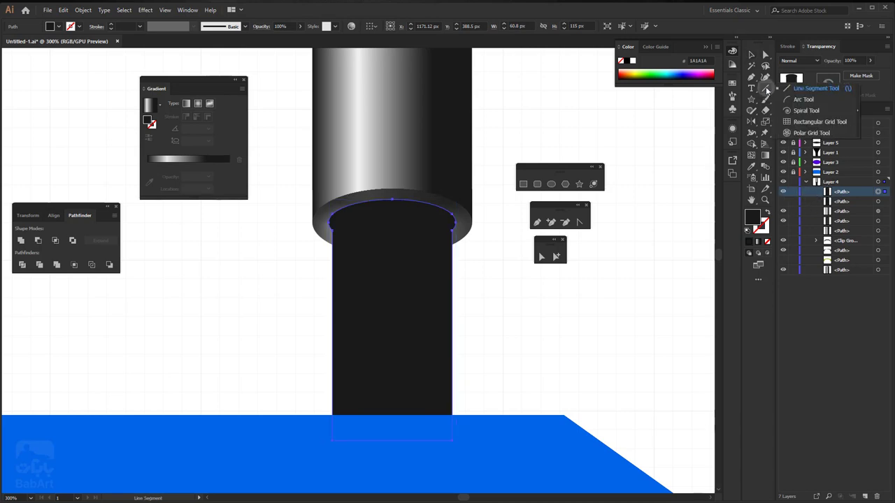
pyautogui.click(795, 91)
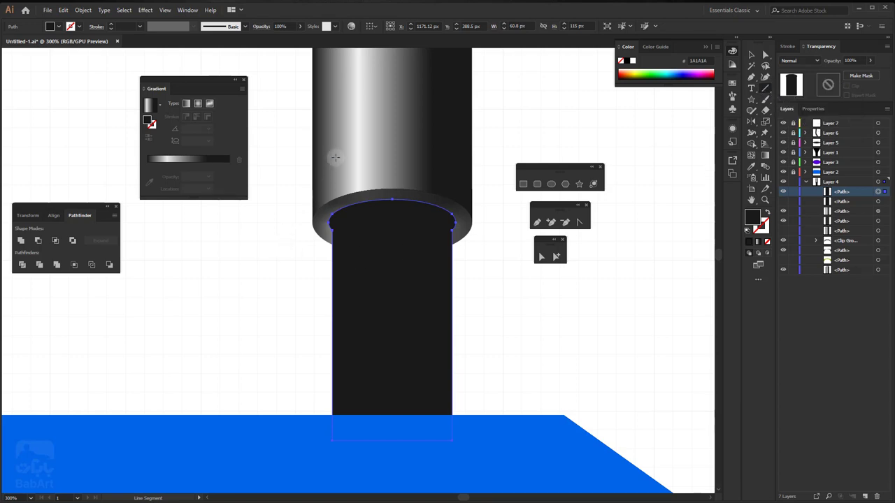
pyautogui.moveTo(334, 132); pyautogui.dragTo(334, 462)
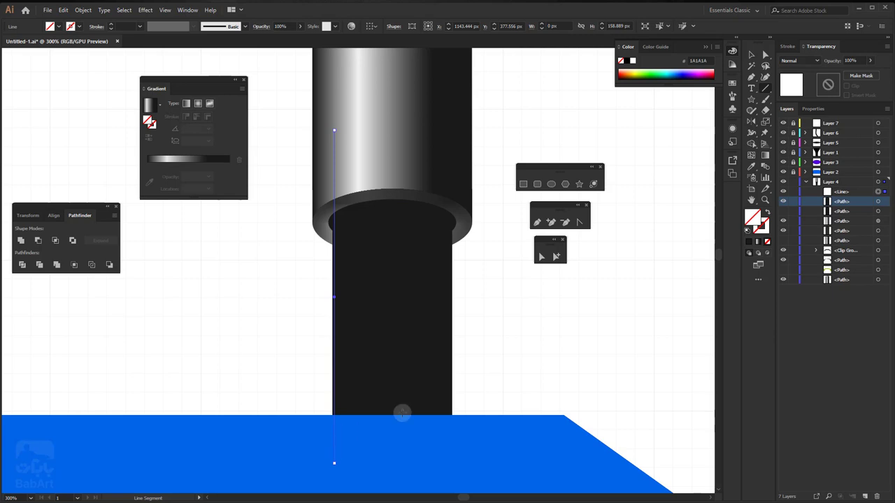
pyautogui.click(750, 242)
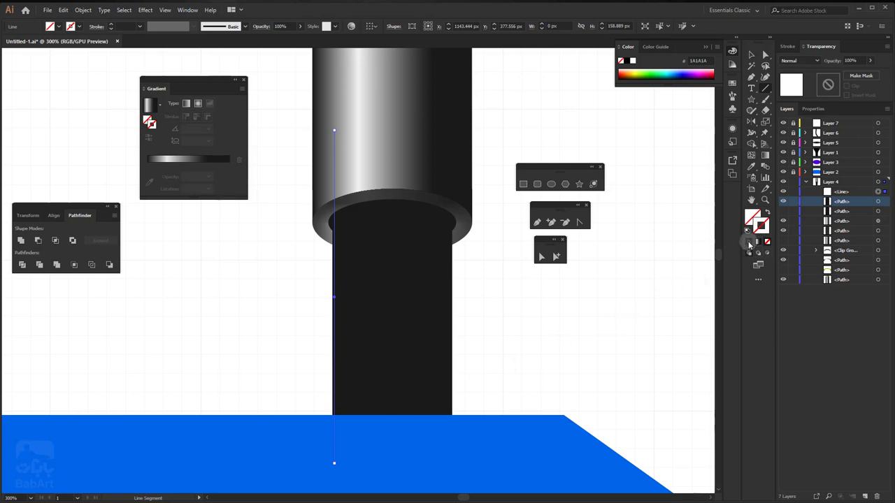
pyautogui.click(750, 243)
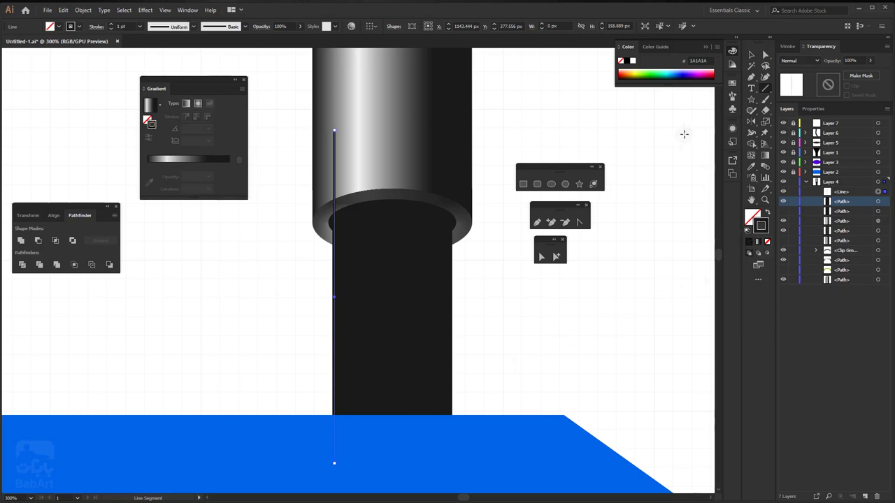
pyautogui.click(633, 61)
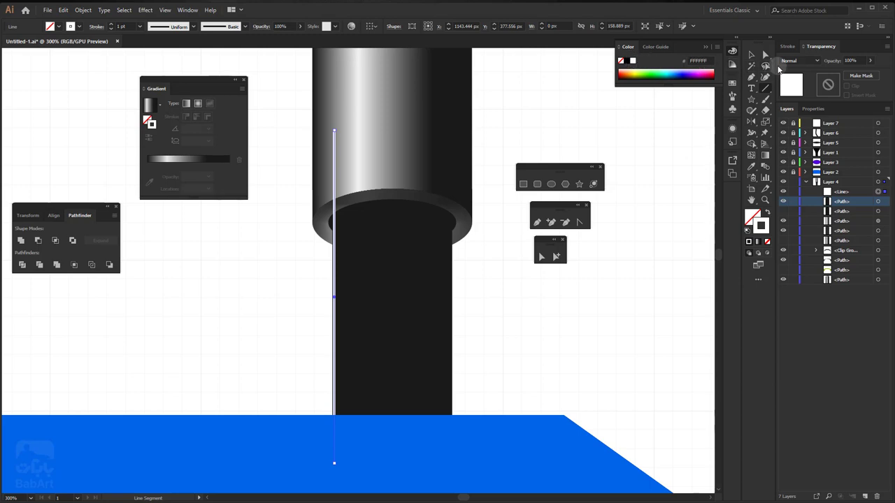
pyautogui.click(787, 47)
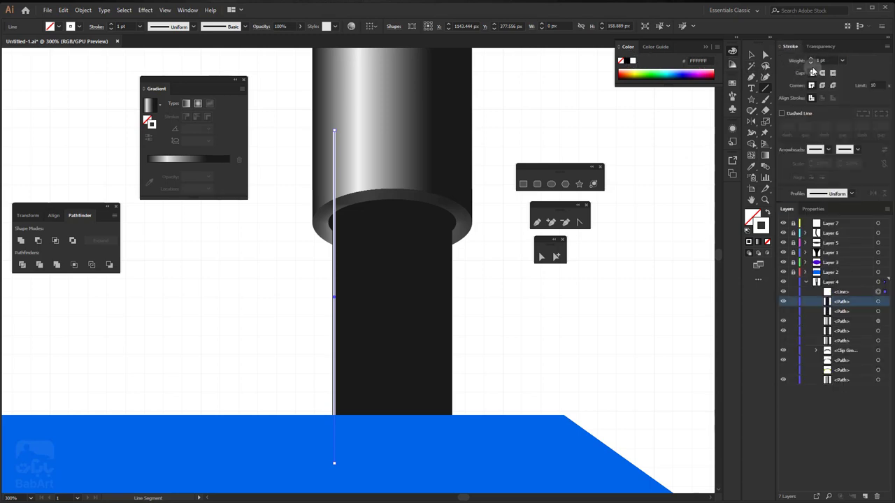
pyautogui.click(810, 63)
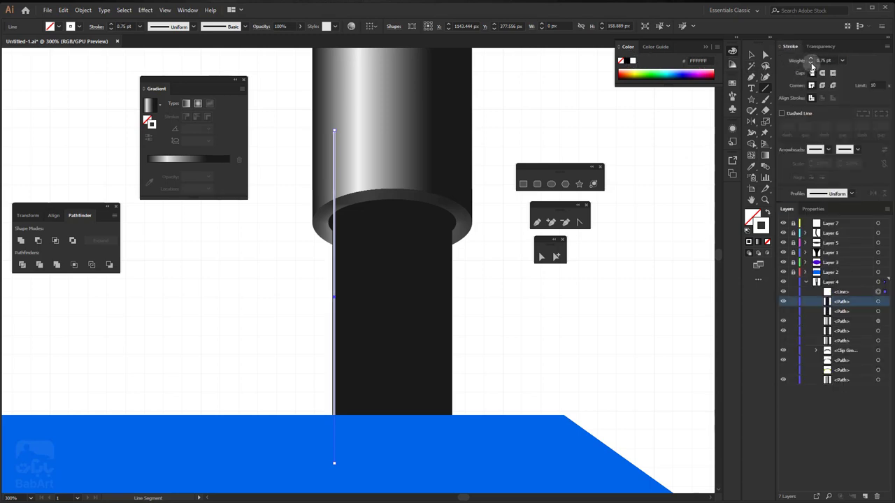
pyautogui.click(810, 63)
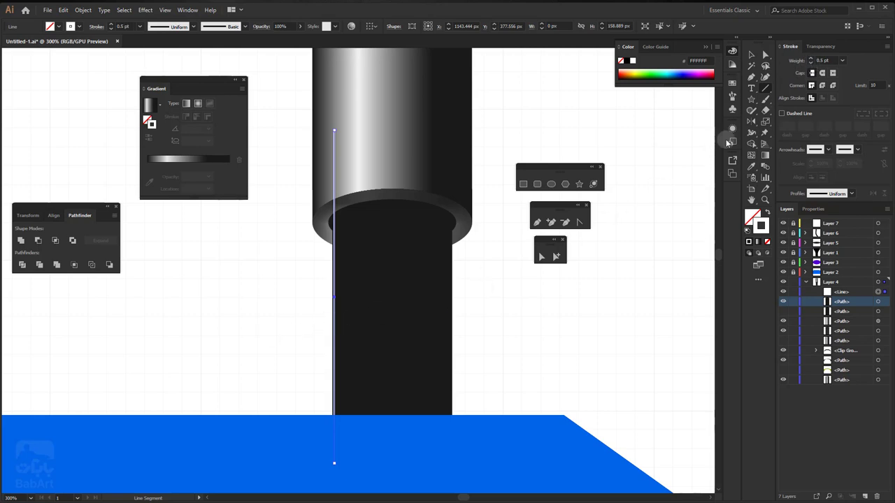
pyautogui.click(751, 54)
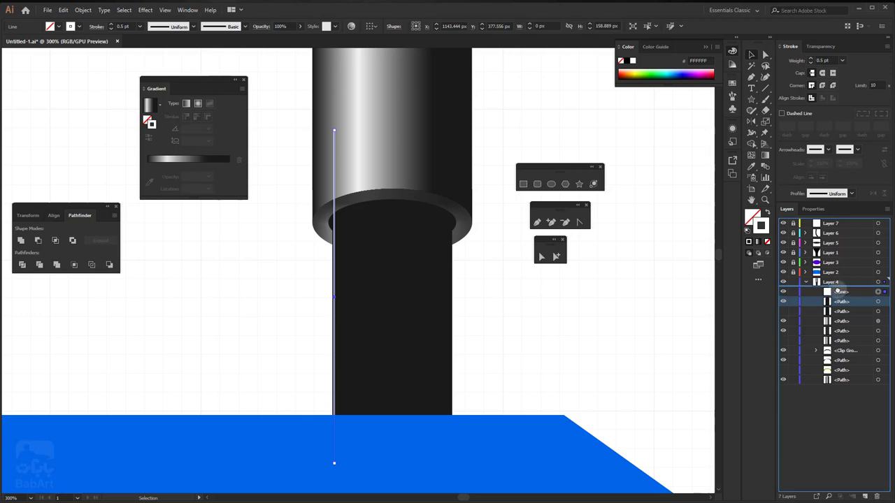
# Step: Move the column path above the line, lock the lower paths, and clip the line inside the column
pyautogui.moveTo(837, 304); pyautogui.dragTo(838, 289)
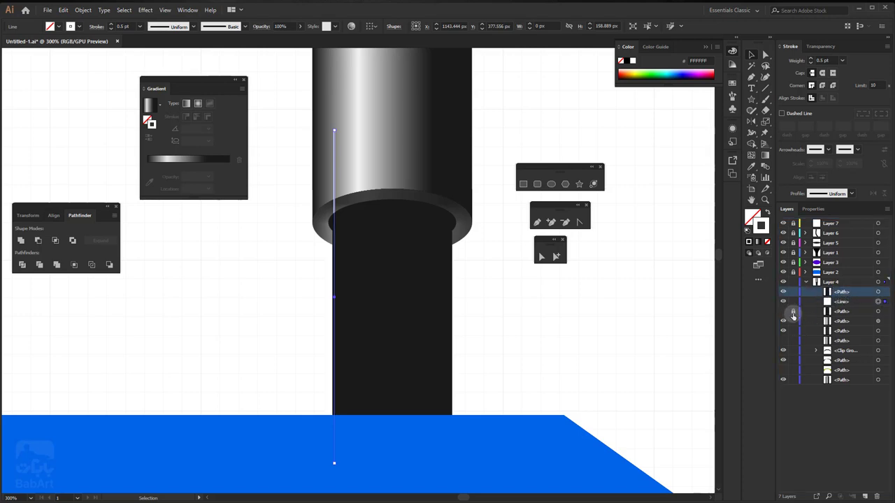
pyautogui.moveTo(792, 313); pyautogui.dragTo(793, 383)
pyautogui.moveTo(285, 179); pyautogui.dragTo(465, 332)
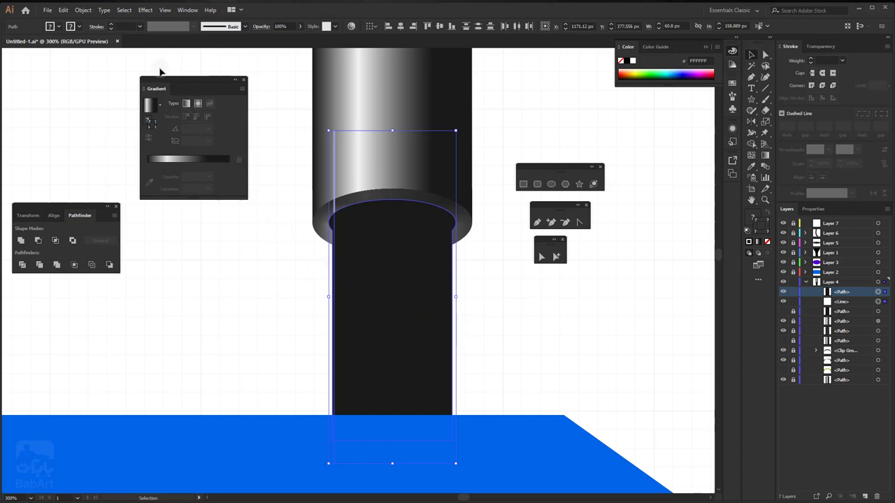
pyautogui.click(82, 9)
pyautogui.moveTo(107, 328)
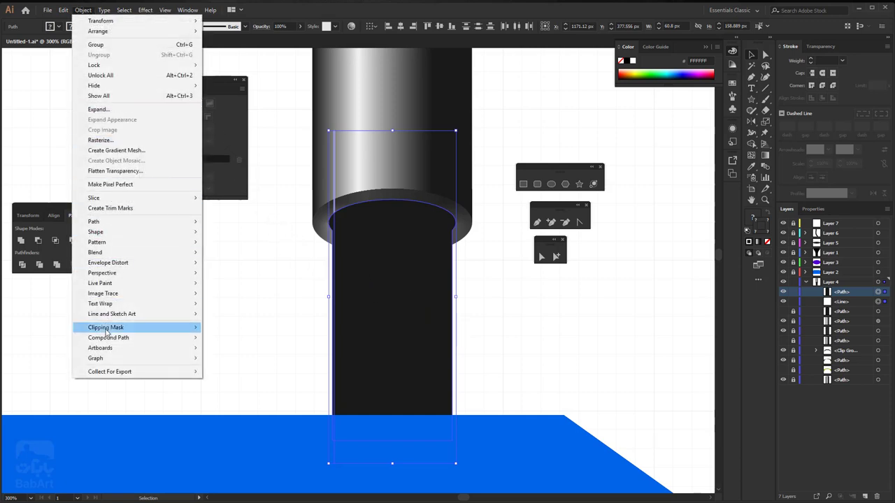
pyautogui.click(222, 327)
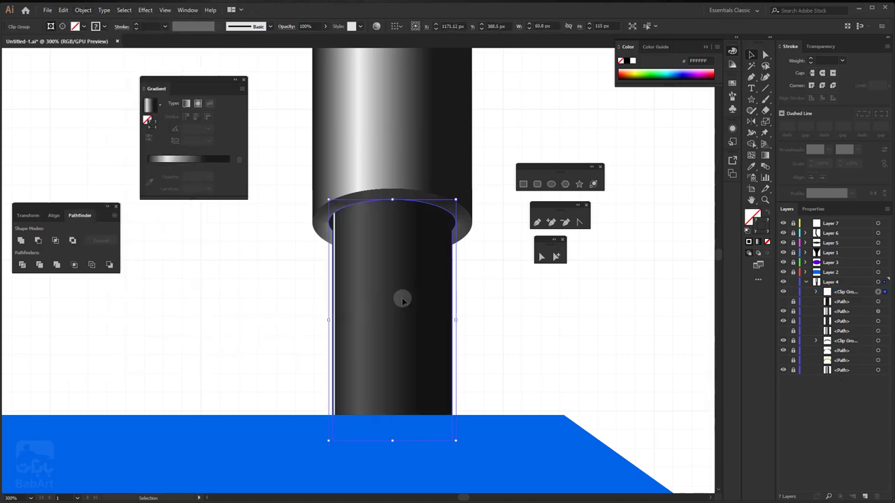
# Step: Expand the clip group, select the white line, and toggle its visibility to compare
pyautogui.click(816, 291)
pyautogui.click(839, 312)
pyautogui.click(878, 312)
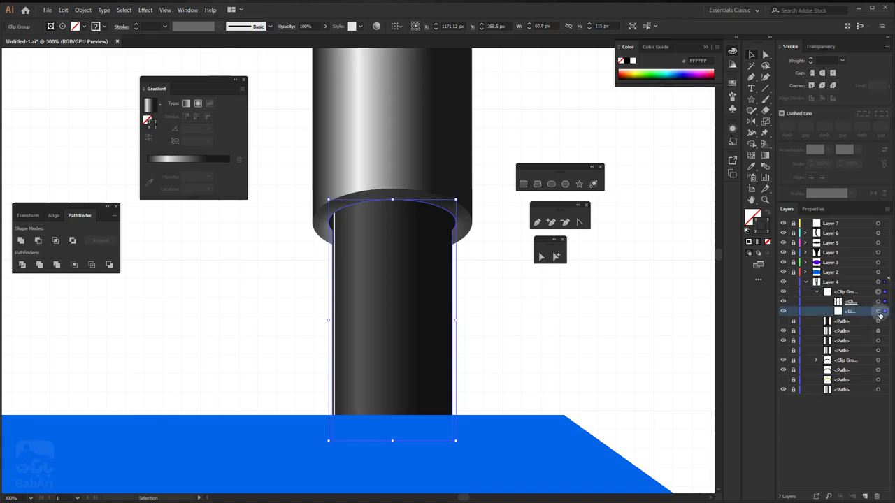
pyautogui.click(883, 312)
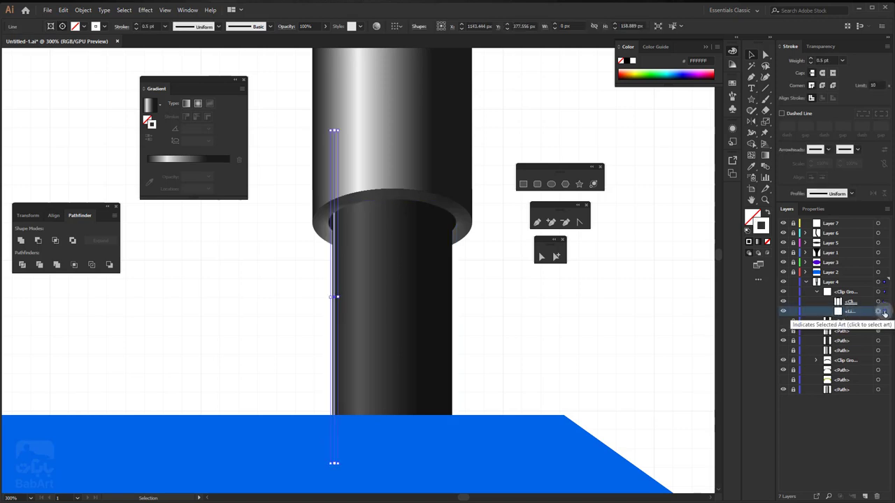
pyautogui.click(782, 312)
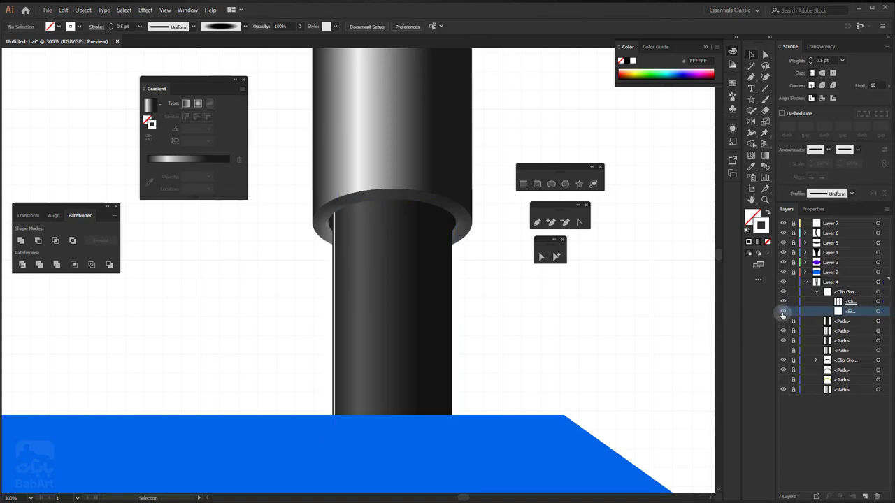
pyautogui.click(783, 312)
pyautogui.click(883, 312)
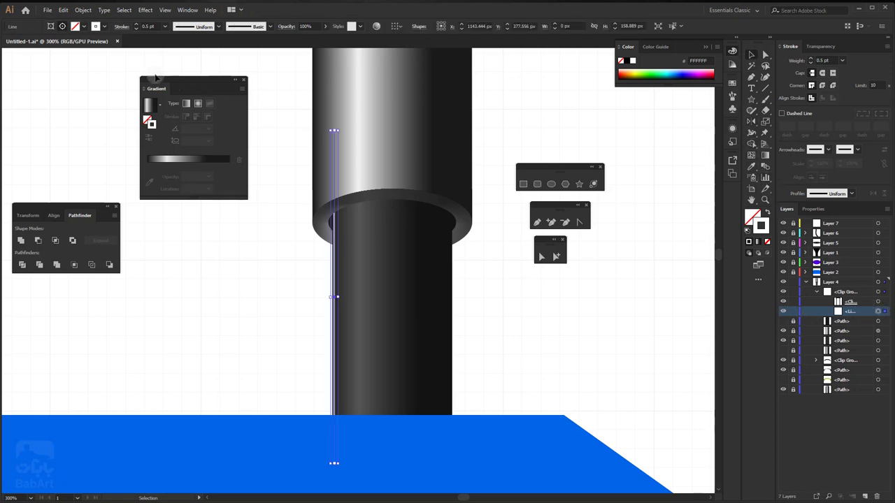
# Step: Copy the white line, paste it in front, and move the copy to the column's right edge
pyautogui.click(63, 10)
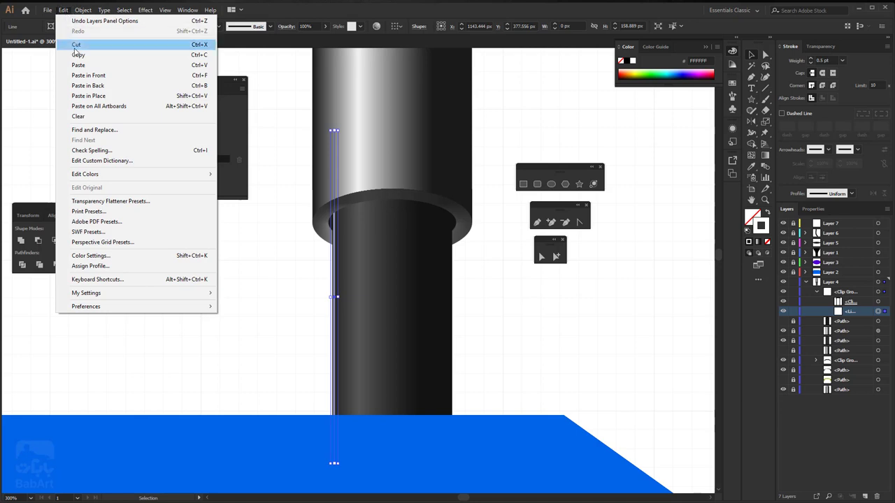
pyautogui.click(78, 55)
pyautogui.click(64, 9)
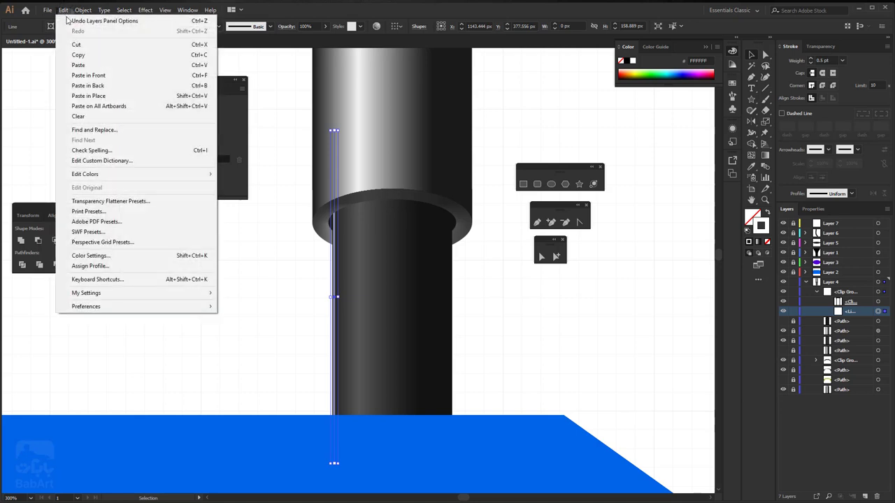
pyautogui.click(87, 75)
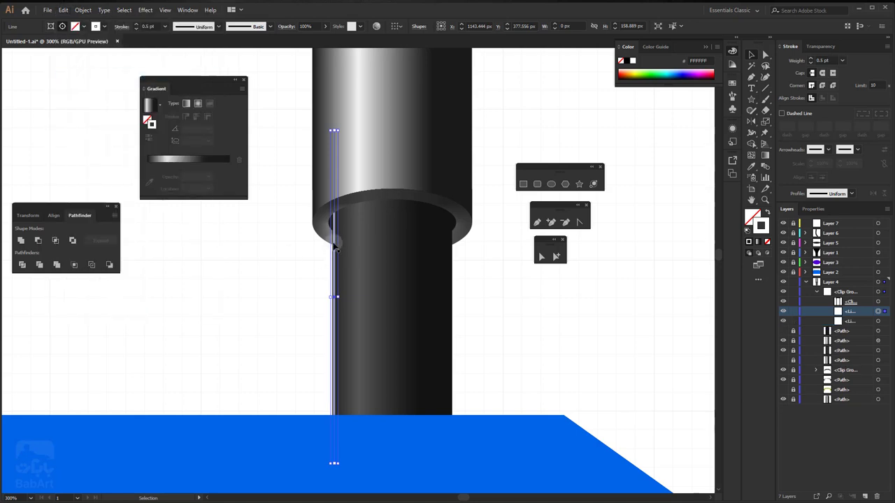
pyautogui.moveTo(334, 243); pyautogui.dragTo(454, 243)
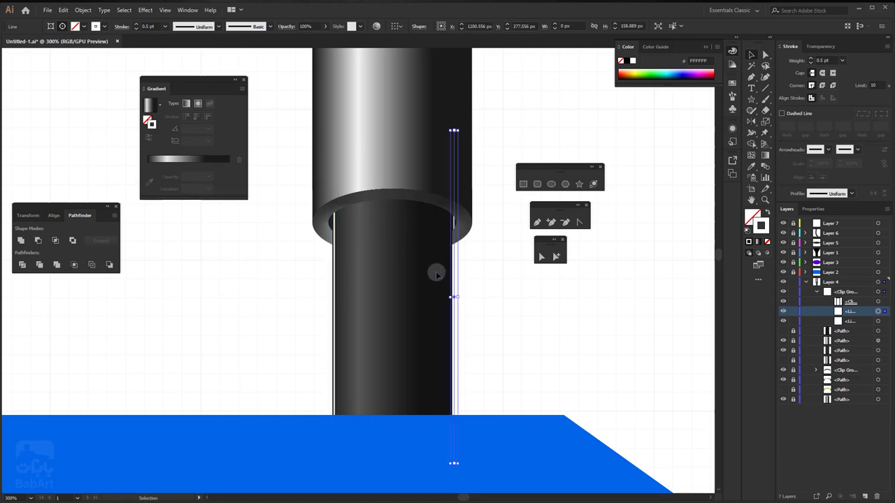
# Step: Nudge the left vertical line slightly left onto the column's edge at X 1141.67 px
pyautogui.click(335, 235)
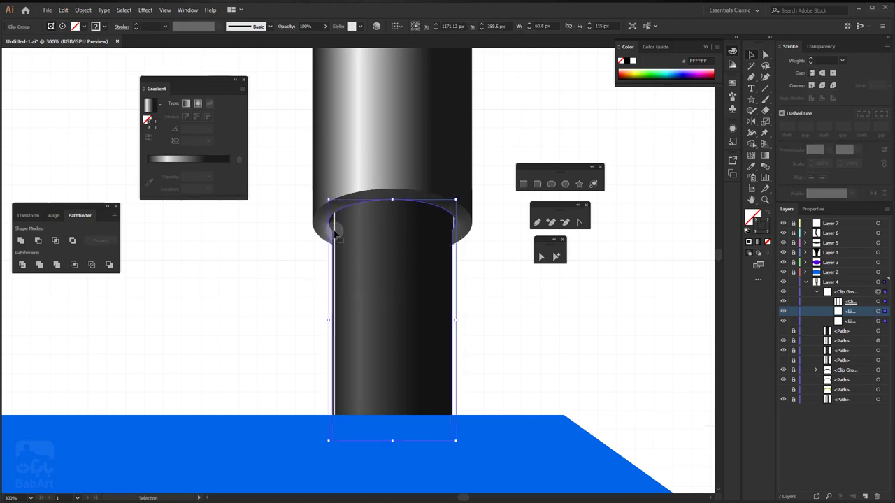
pyautogui.click(796, 311)
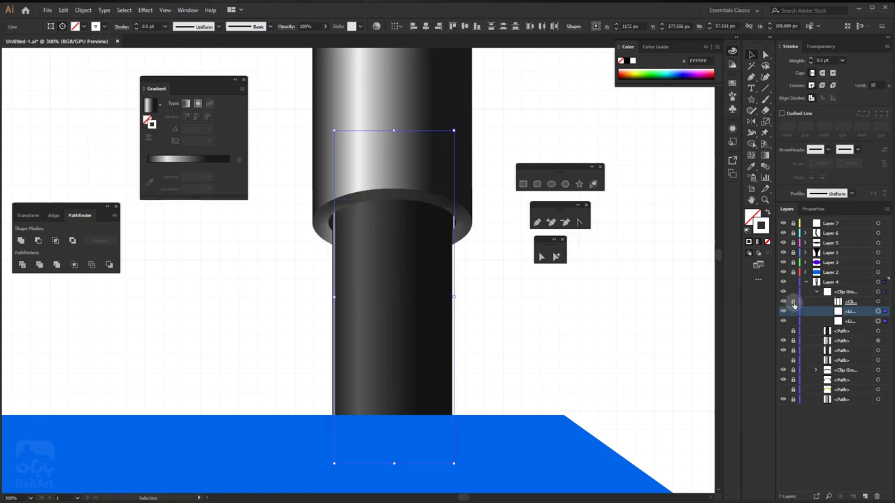
pyautogui.click(884, 311)
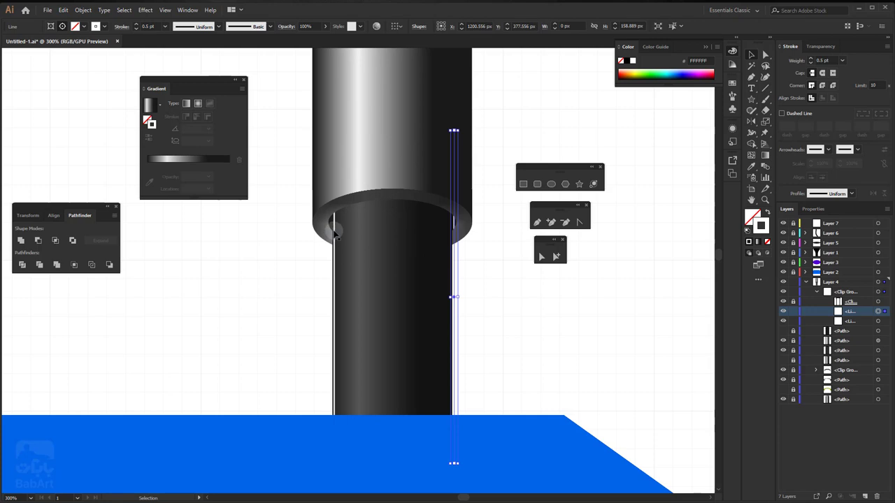
pyautogui.click(884, 321)
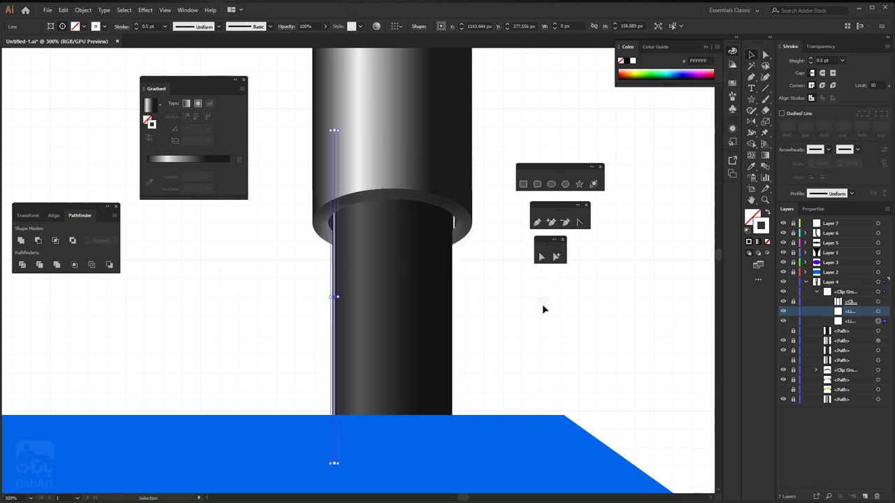
pyautogui.moveTo(334, 224); pyautogui.dragTo(329, 224)
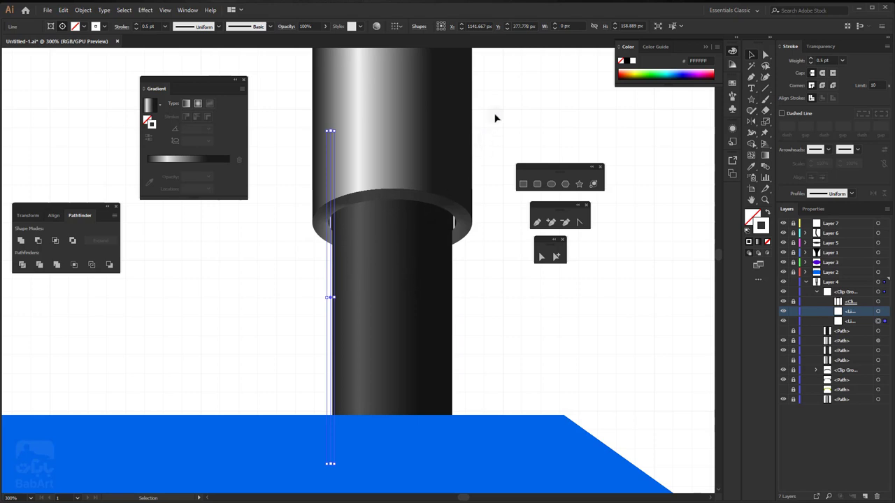
pyautogui.moveTo(494, 111); pyautogui.dragTo(289, 273)
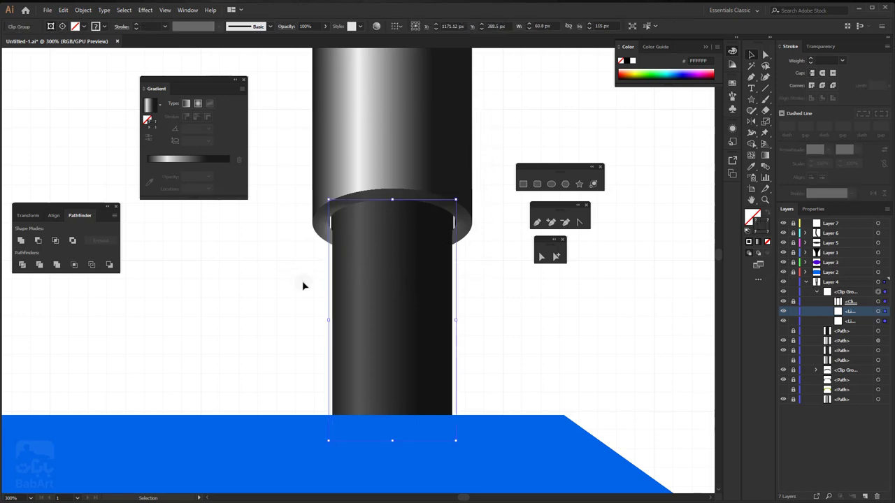
# Step: Set the Blend Options to Specified Steps 15
pyautogui.click(83, 10)
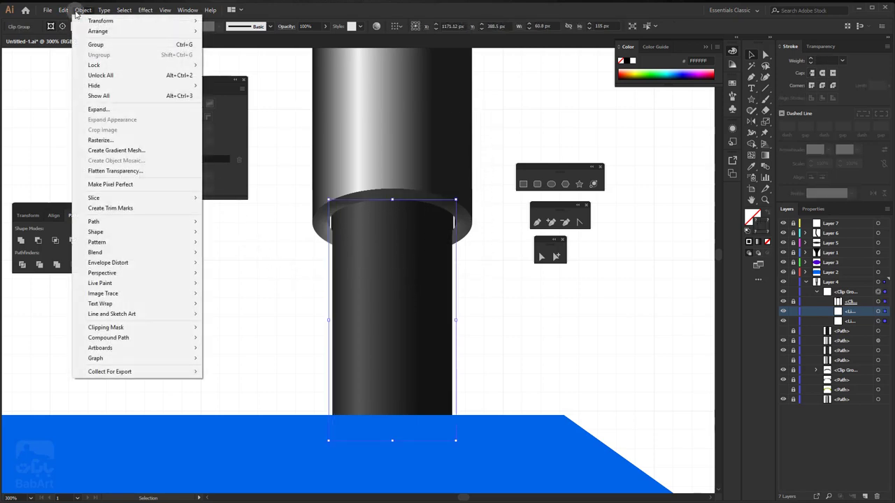
pyautogui.moveTo(125, 252)
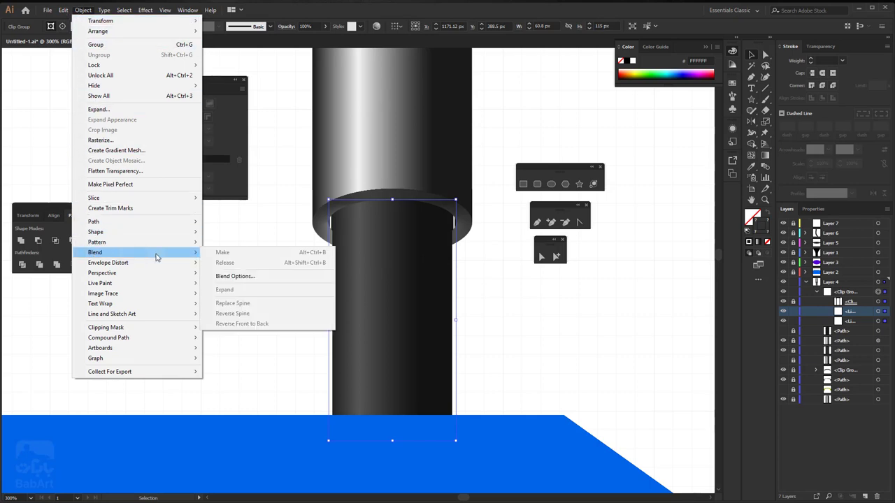
pyautogui.click(225, 278)
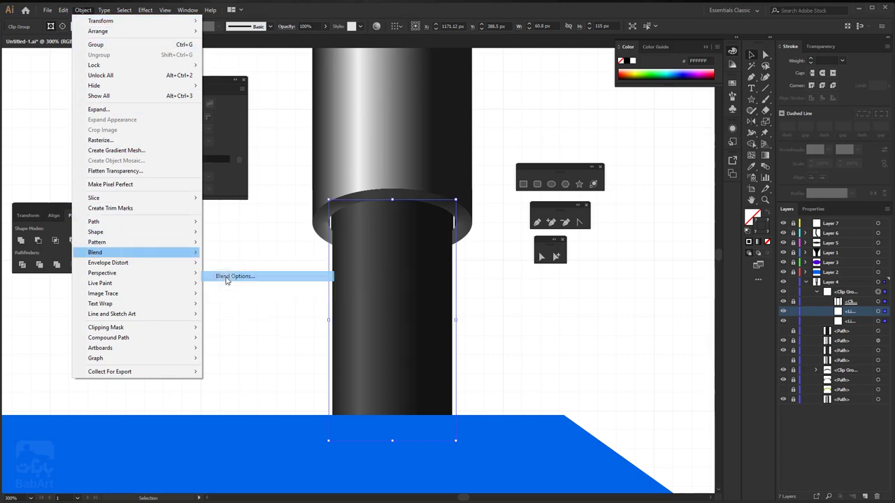
pyautogui.moveTo(434, 212); pyautogui.dragTo(408, 213)
pyautogui.write('15')
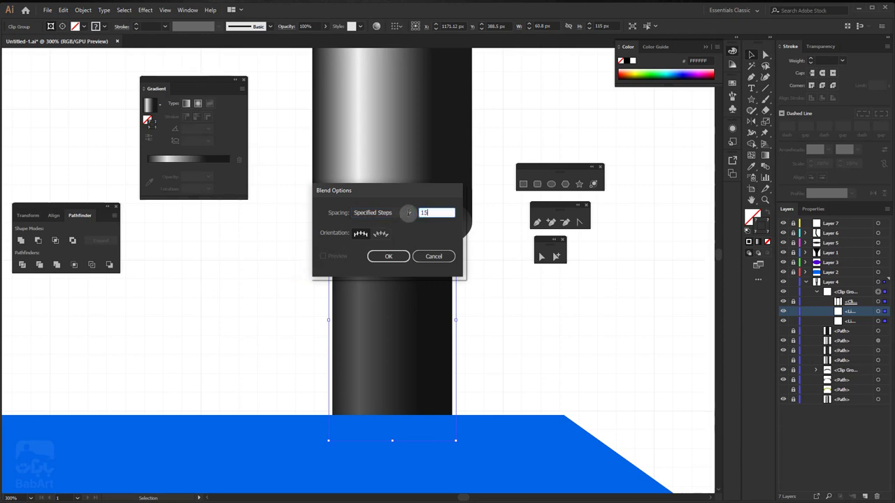
pyautogui.click(395, 258)
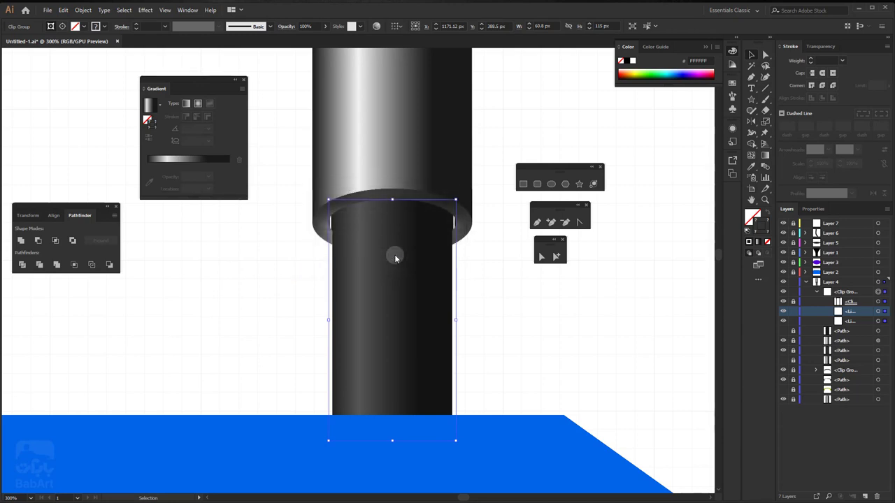
pyautogui.click(459, 252)
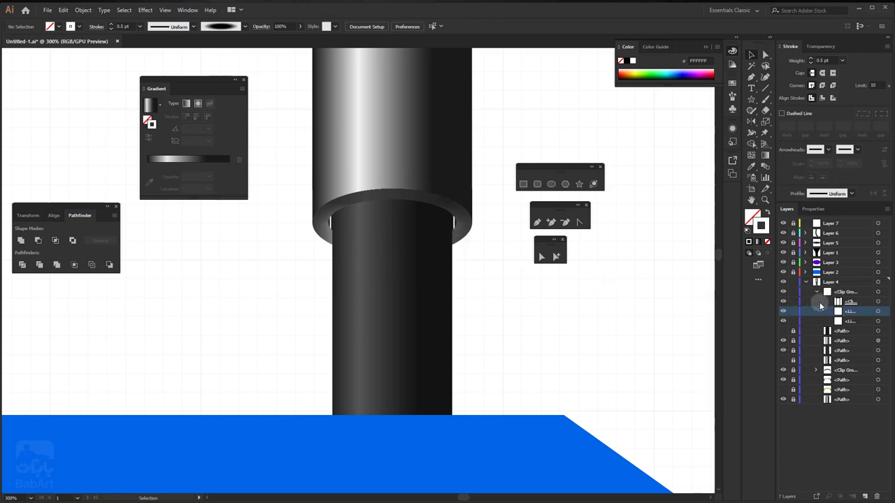
# Step: Blend the two vertical lines into evenly spaced stripes across the column
pyautogui.click(880, 311)
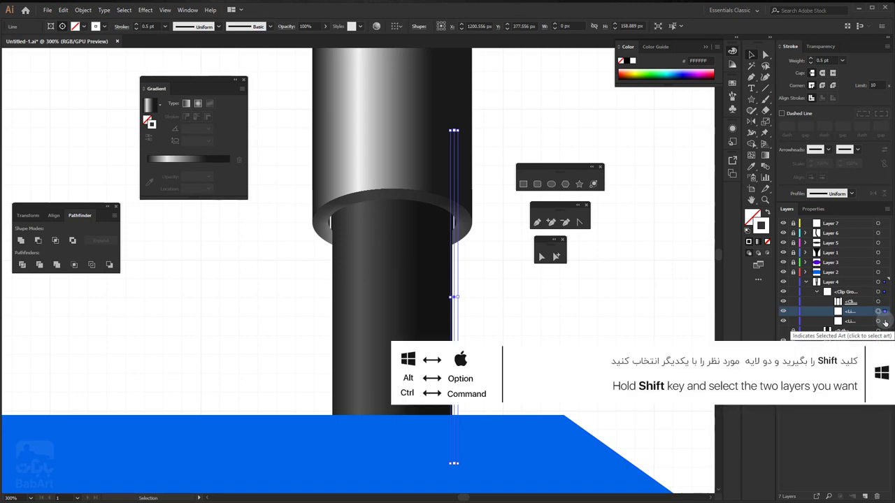
pyautogui.keyDown('shift'); pyautogui.click(883, 321); pyautogui.keyUp('shift')
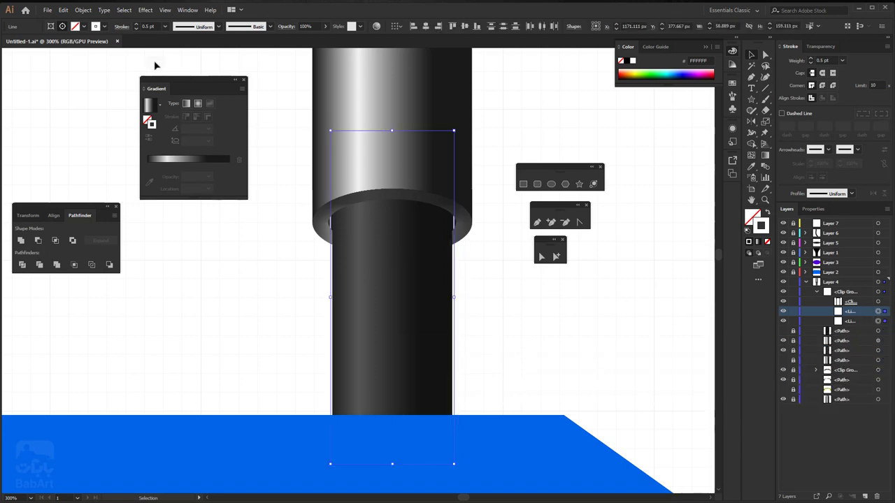
pyautogui.click(83, 10)
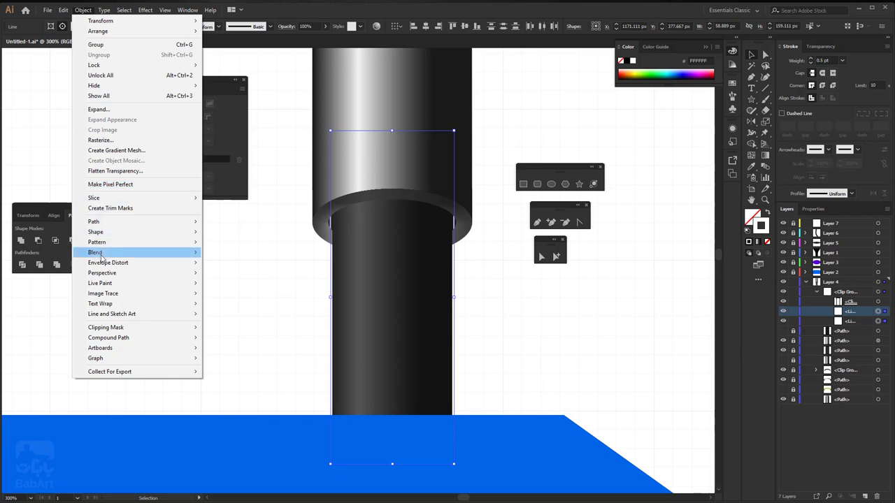
pyautogui.click(246, 255)
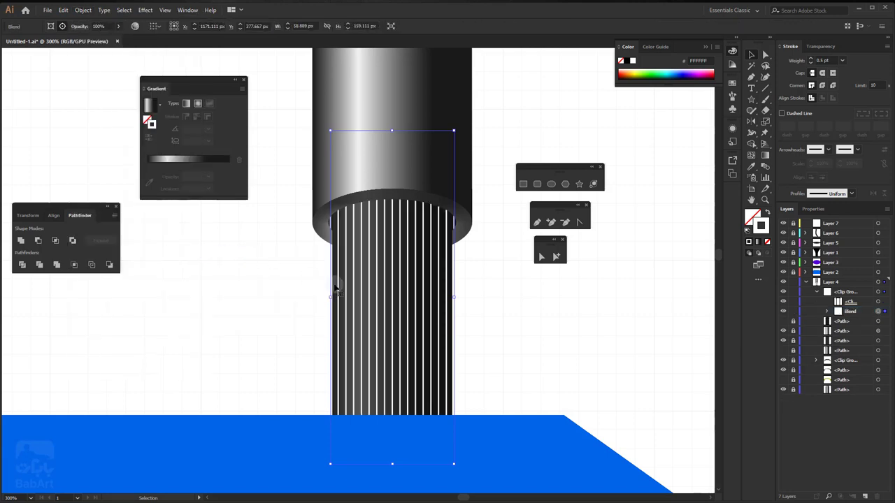
pyautogui.scroll(-1, 411, 316)
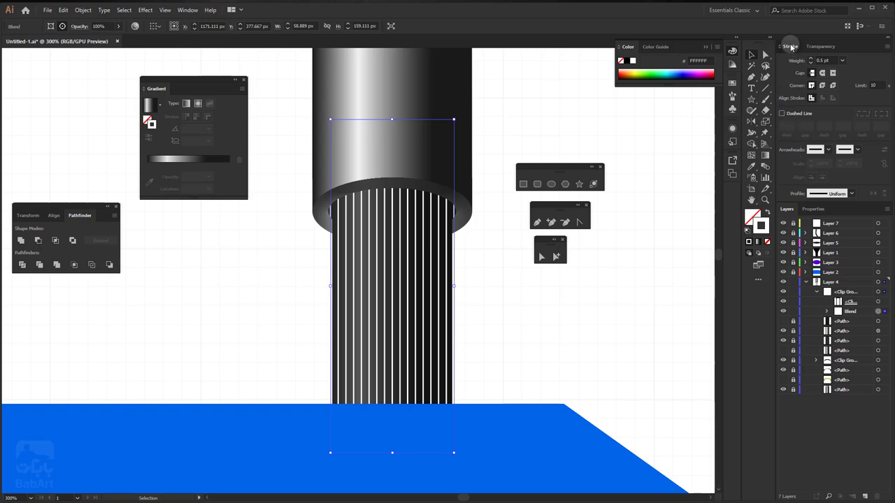
# Step: Thin the stripes' stroke to 0.3 pt and select the striped column clip group
pyautogui.click(819, 60)
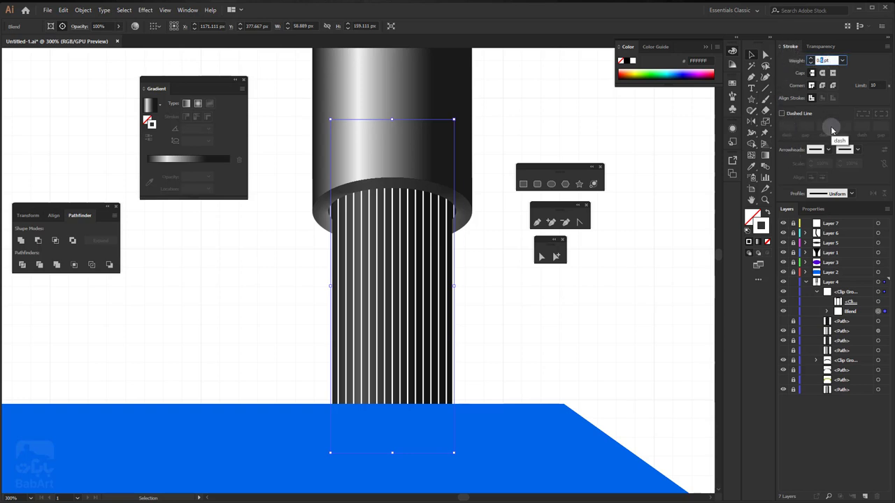
pyautogui.write('0.3')
pyautogui.press('Return')
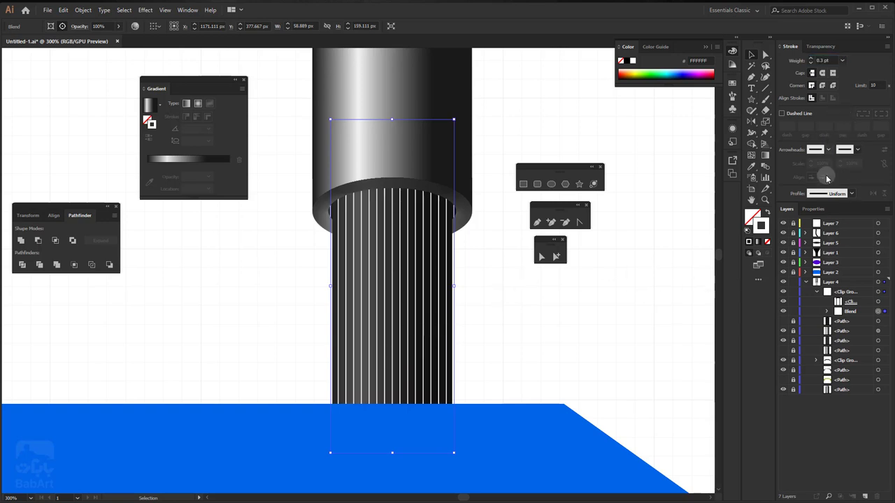
pyautogui.click(816, 292)
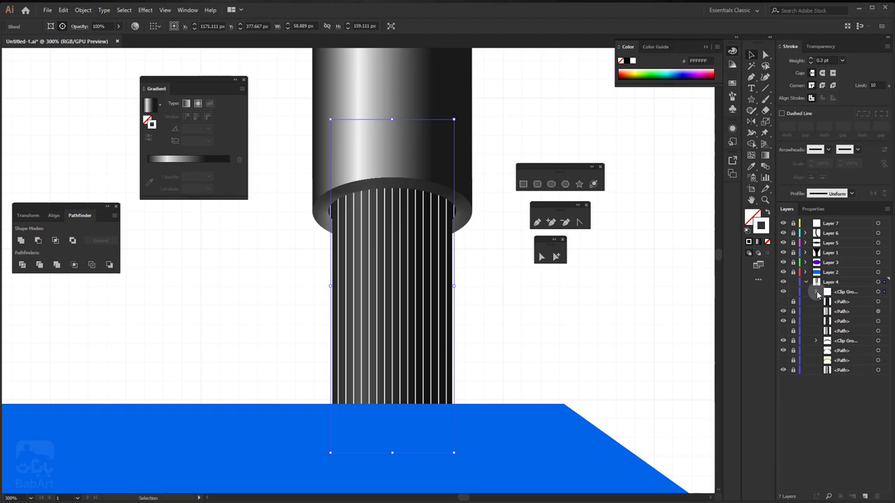
pyautogui.click(879, 292)
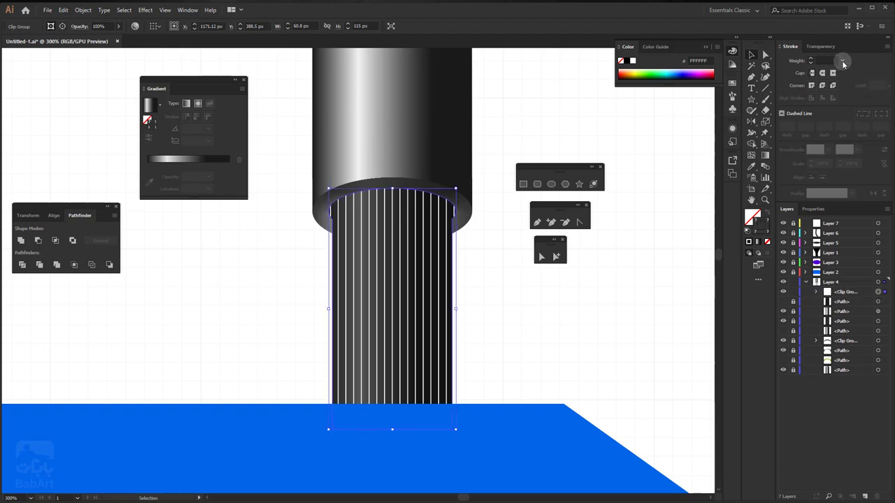
# Step: Set the striped clip group's opacity to 20%
pyautogui.click(820, 46)
pyautogui.moveTo(868, 72); pyautogui.dragTo(844, 75)
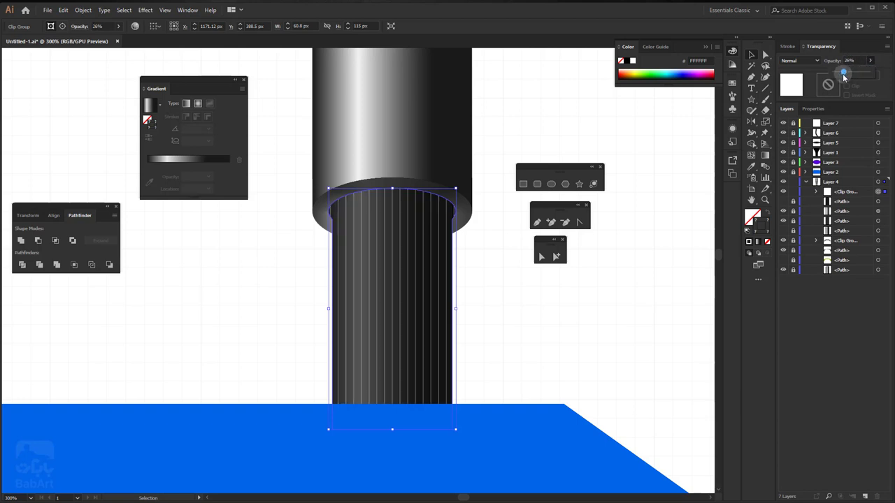
pyautogui.click(855, 61)
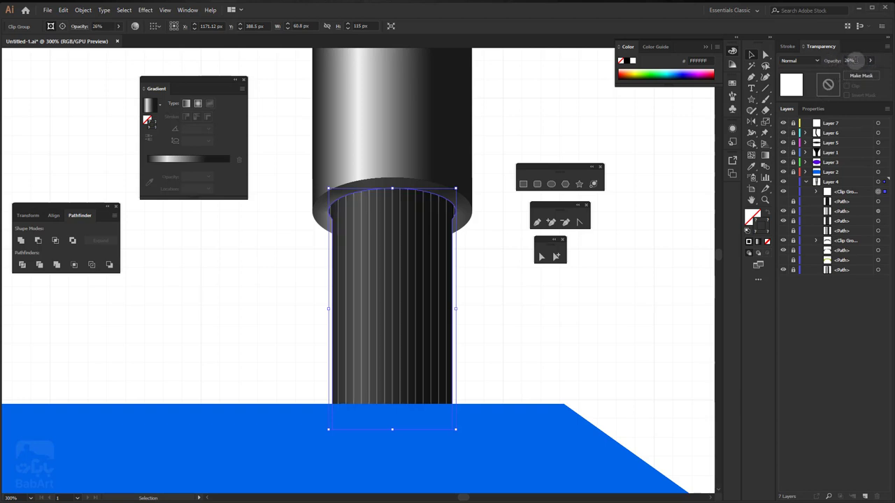
pyautogui.doubleClick(849, 60)
pyautogui.write('20')
pyautogui.press('Return')
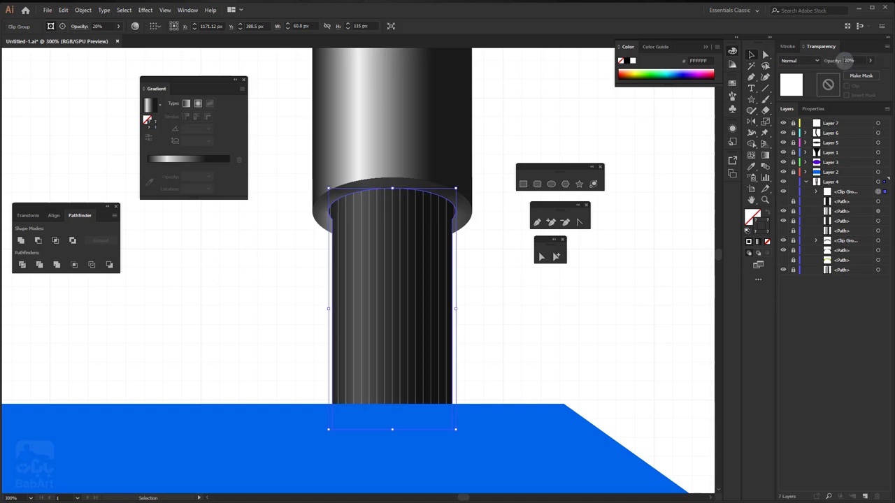
pyautogui.click(521, 344)
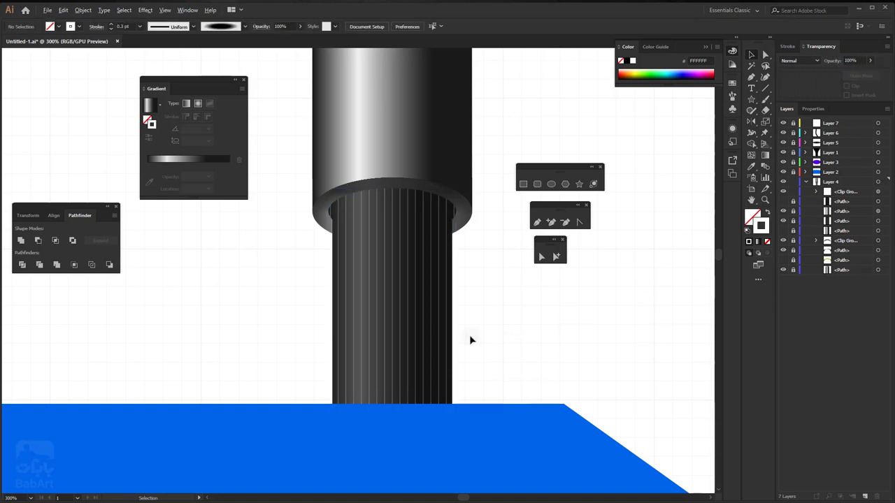
# Step: Unlock Layer 4's lower paths and select the grey gradient cap body path
pyautogui.scroll(-3, 469, 340)
pyautogui.scroll(1, 421, 334)
pyautogui.scroll(1, 371, 359)
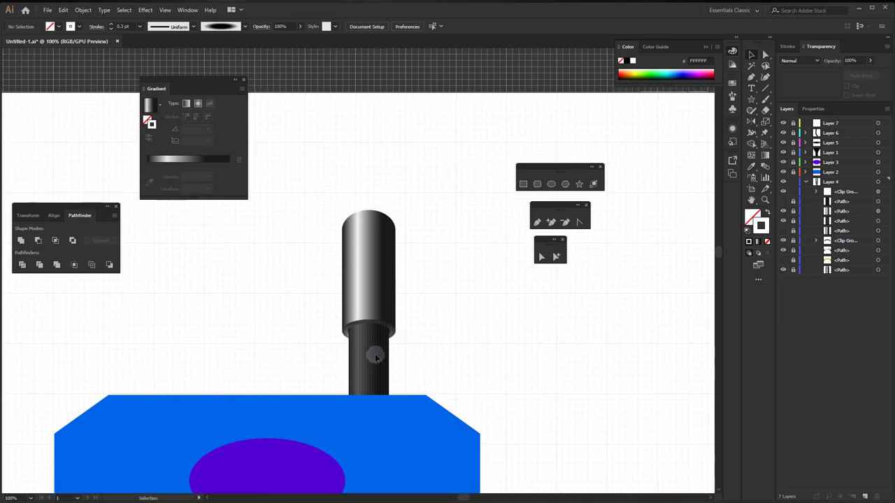
pyautogui.scroll(1, 374, 359)
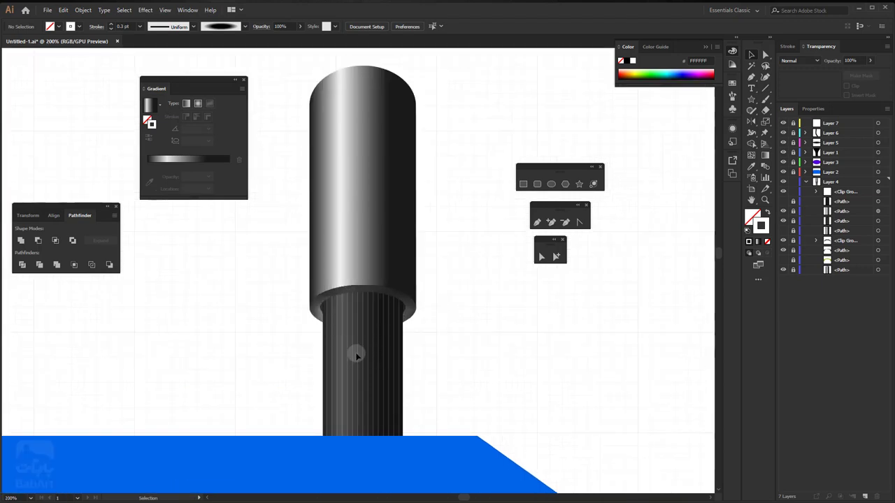
pyautogui.moveTo(356, 236); pyautogui.dragTo(359, 326)
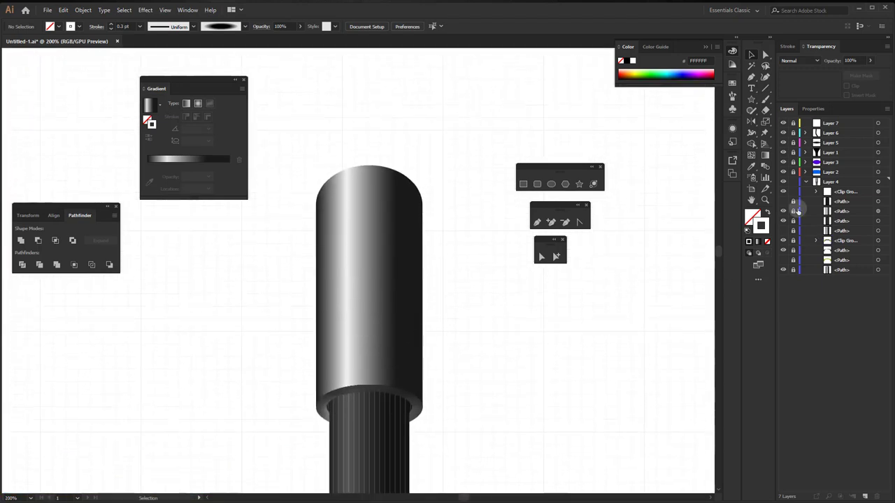
pyautogui.moveTo(793, 203); pyautogui.dragTo(797, 272)
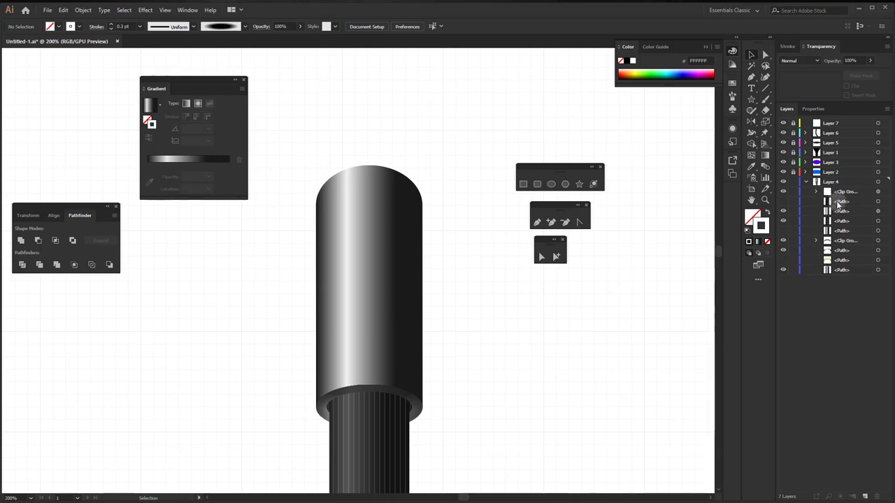
pyautogui.click(837, 270)
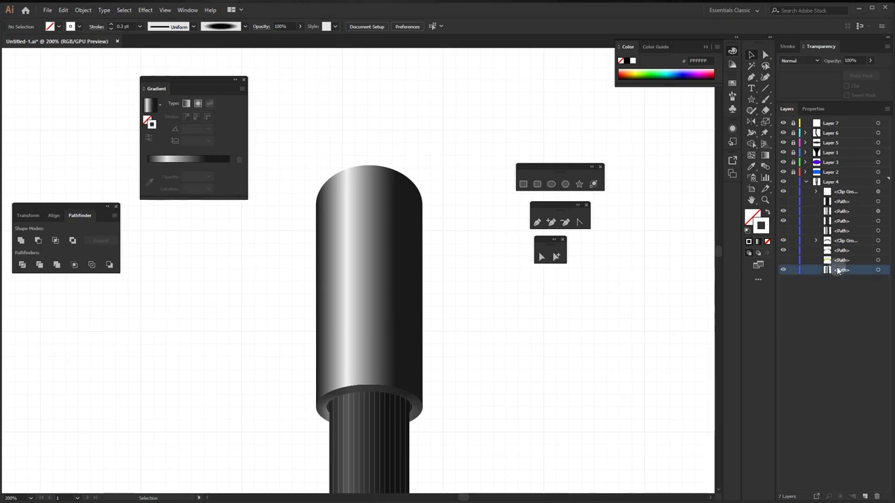
pyautogui.click(878, 270)
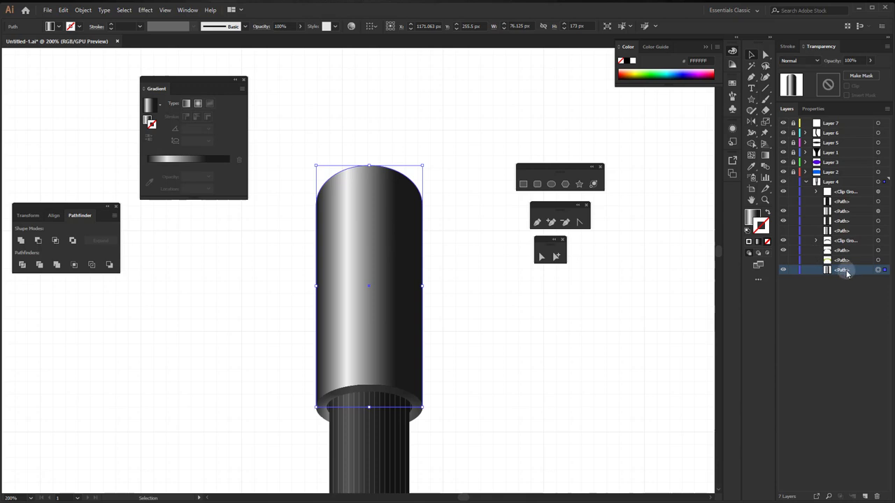
# Step: Duplicate the gradient cap path and lock the other Layer 4 paths
pyautogui.moveTo(841, 272); pyautogui.dragTo(864, 495)
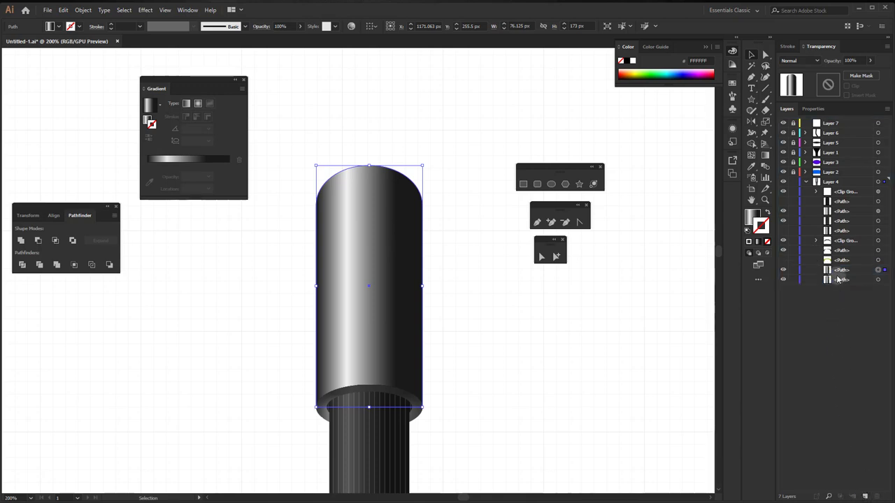
pyautogui.moveTo(841, 273); pyautogui.dragTo(865, 495)
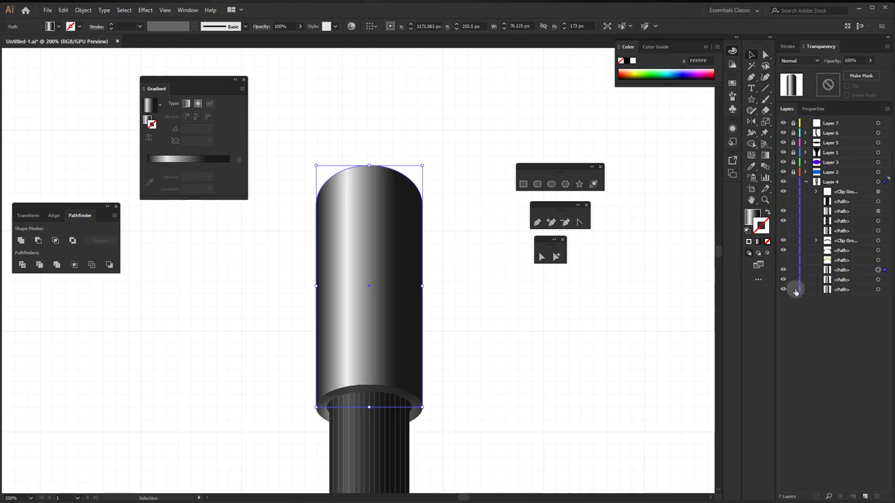
pyautogui.click(793, 289)
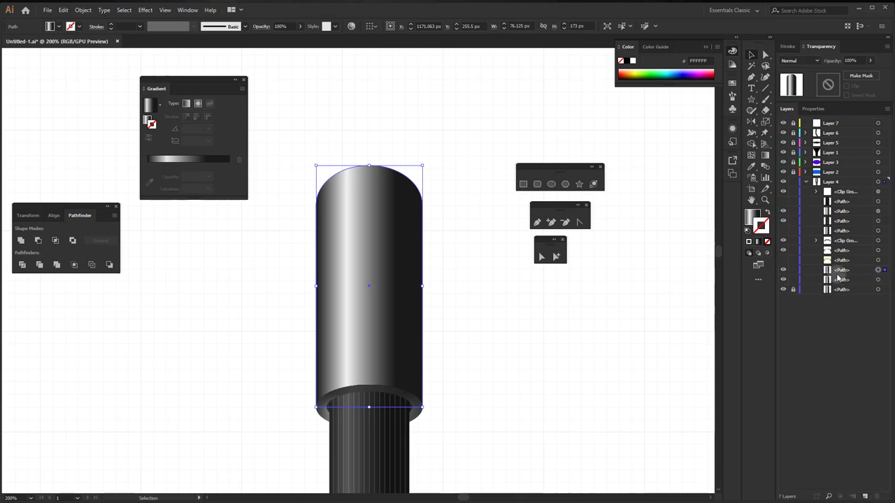
pyautogui.moveTo(838, 281); pyautogui.dragTo(839, 270)
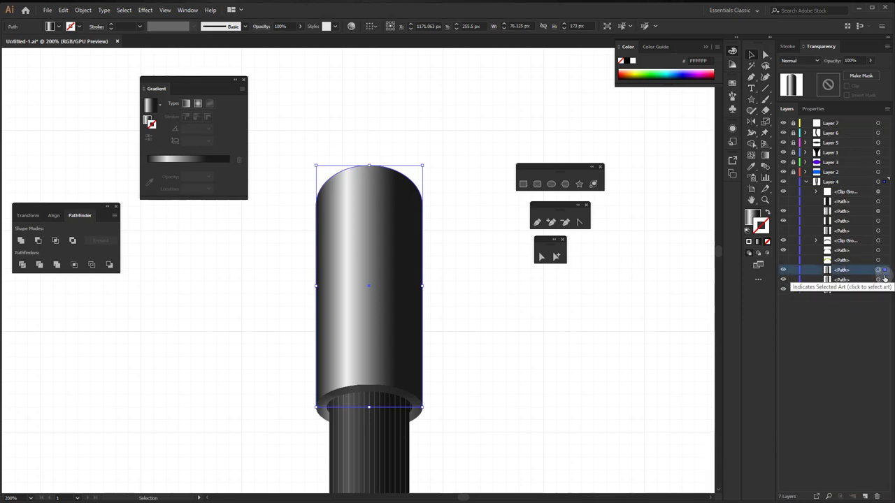
pyautogui.click(846, 280)
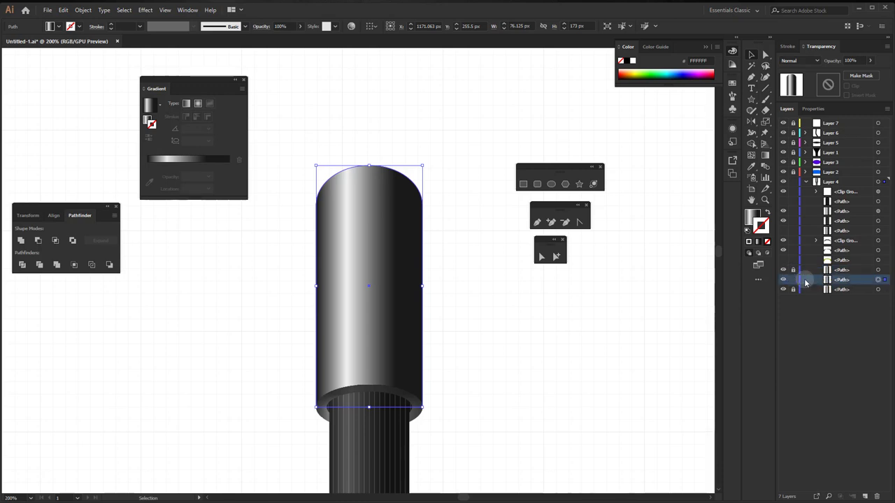
pyautogui.moveTo(793, 270); pyautogui.dragTo(796, 202)
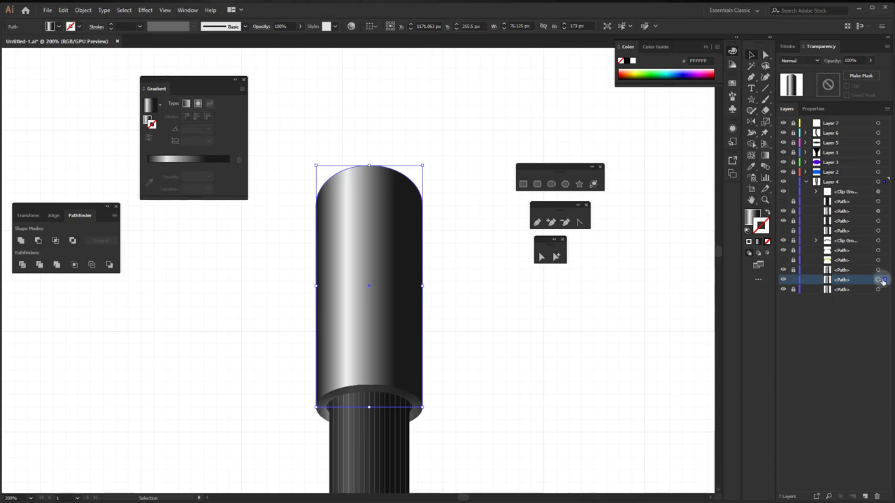
# Step: Lock the ribbed clip group and lasso-select the cap copy's bottom anchor points
pyautogui.click(765, 66)
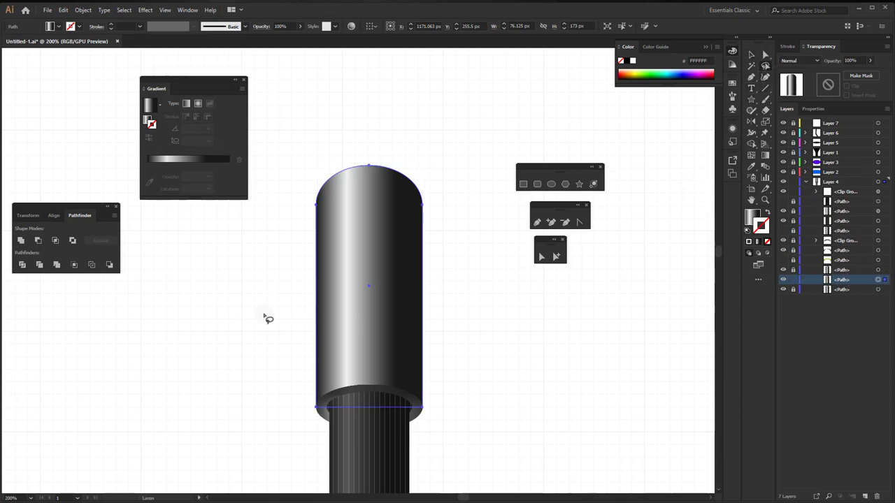
pyautogui.moveTo(263, 316); pyautogui.dragTo(272, 309)
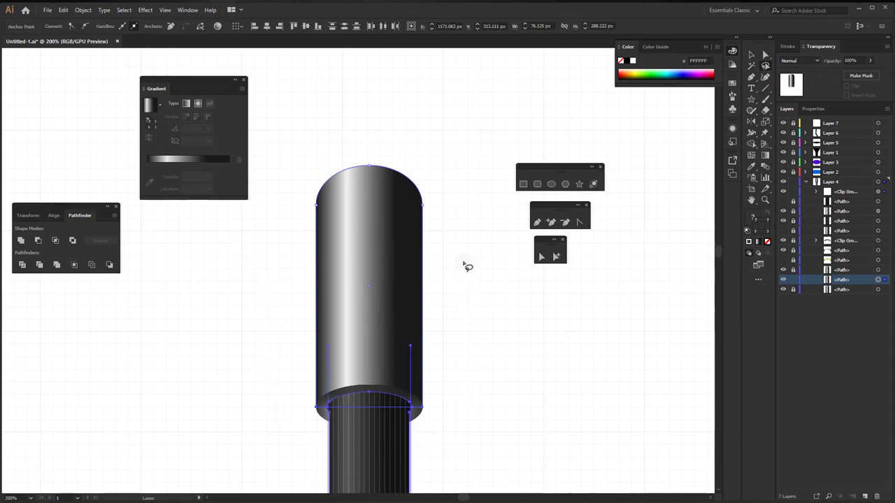
pyautogui.click(794, 191)
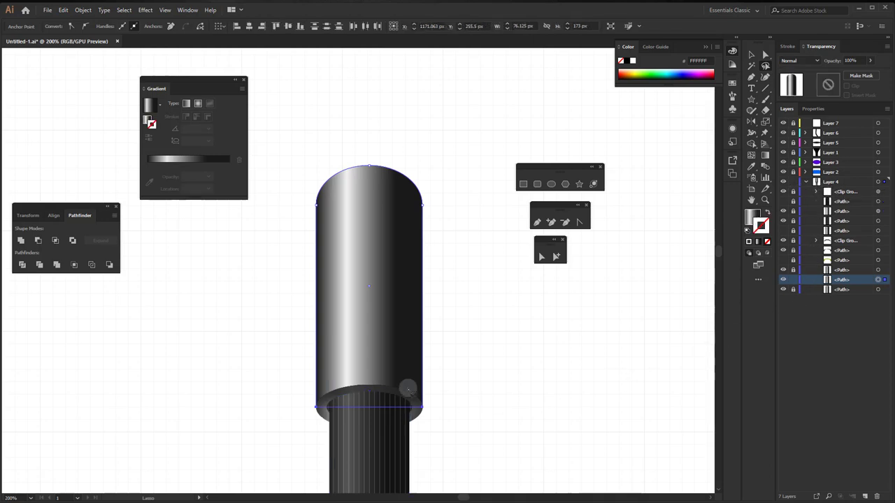
pyautogui.moveTo(445, 398); pyautogui.dragTo(410, 355)
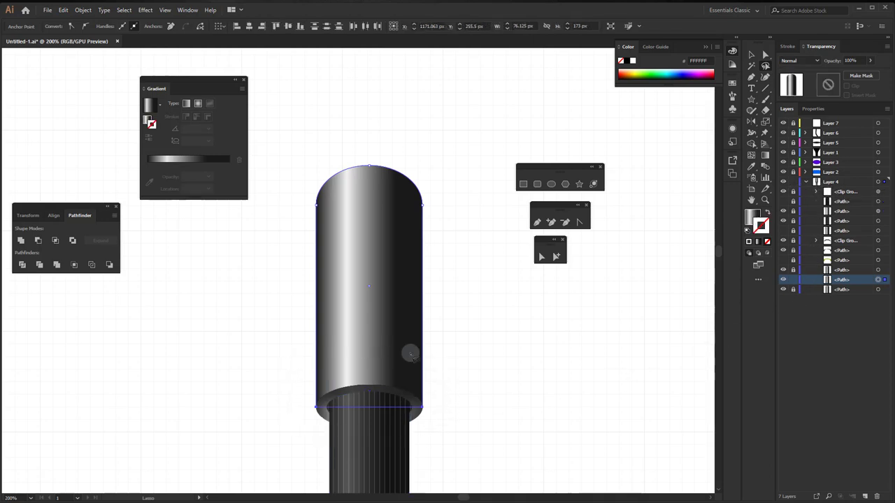
pyautogui.click(63, 10)
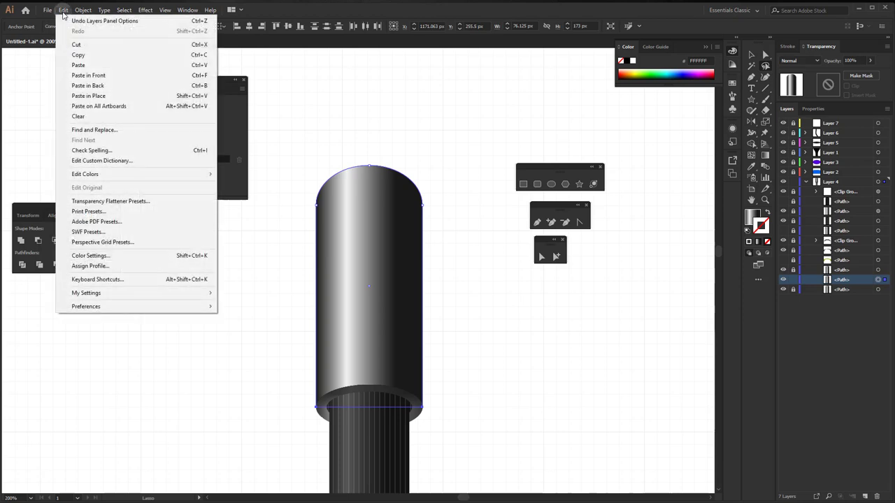
# Step: Delete the cap copy's lower anchor points and give it no fill with a #06F9FF cyan stroke
pyautogui.click(76, 116)
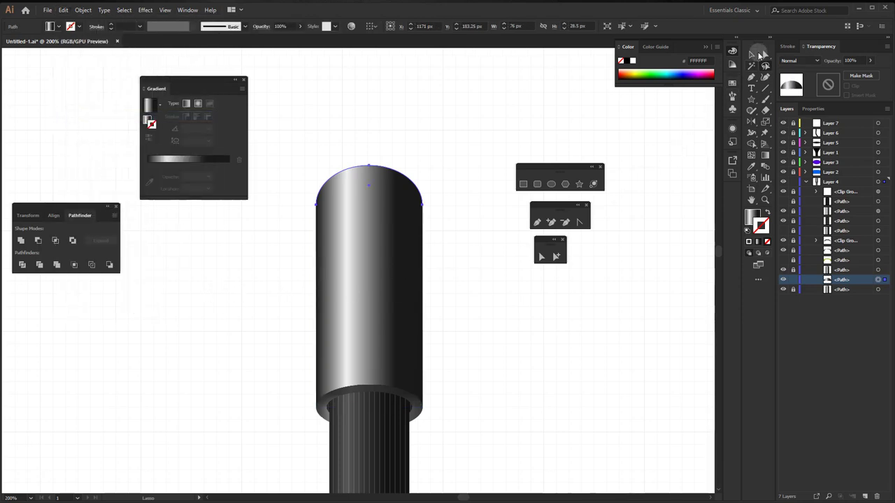
pyautogui.click(752, 55)
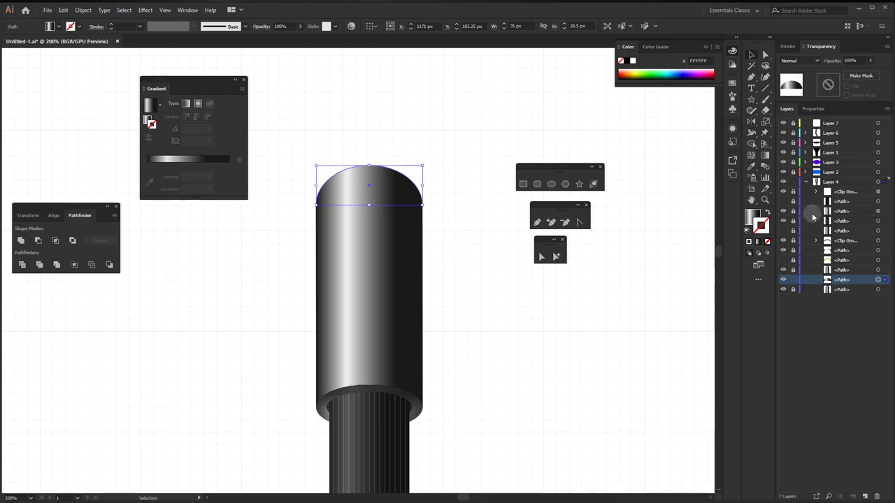
pyautogui.click(752, 219)
pyautogui.click(750, 243)
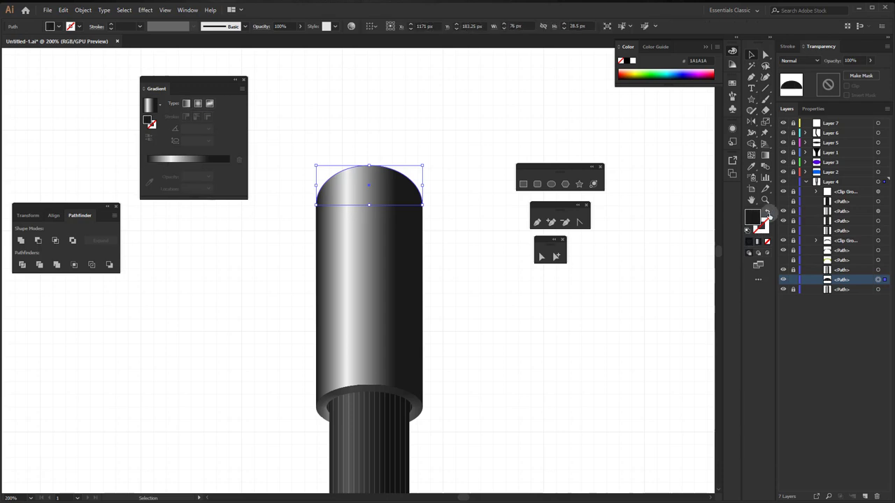
pyautogui.click(769, 214)
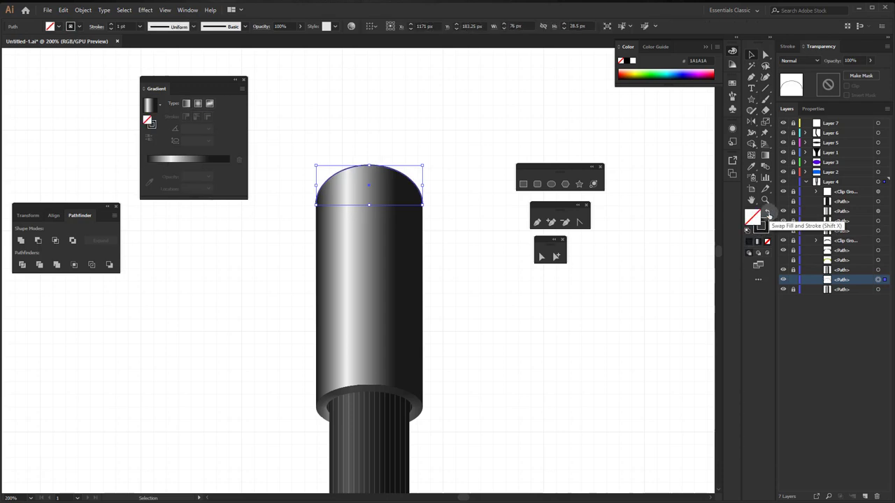
pyautogui.doubleClick(759, 226)
pyautogui.moveTo(661, 292); pyautogui.dragTo(687, 253)
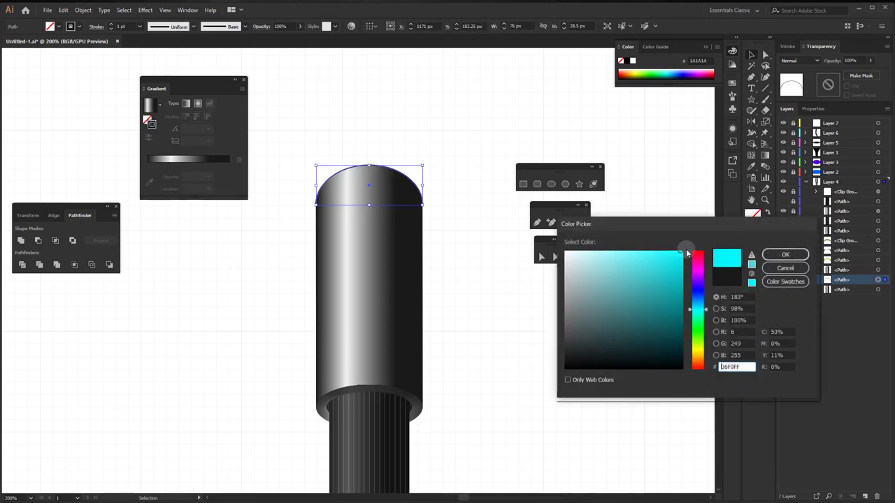
pyautogui.click(784, 254)
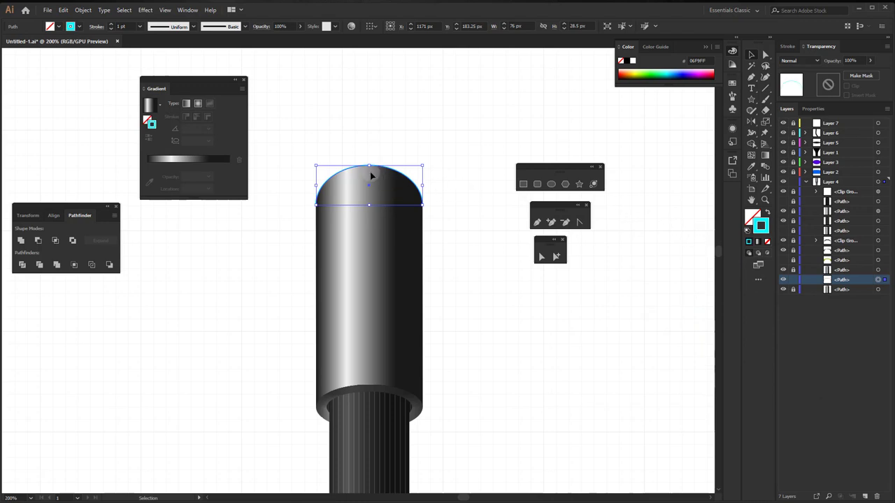
# Step: Unlock the two bottom paths and marquee-select the cylinder body together with the arc
pyautogui.scroll(1, 354, 166)
pyautogui.scroll(1, 355, 167)
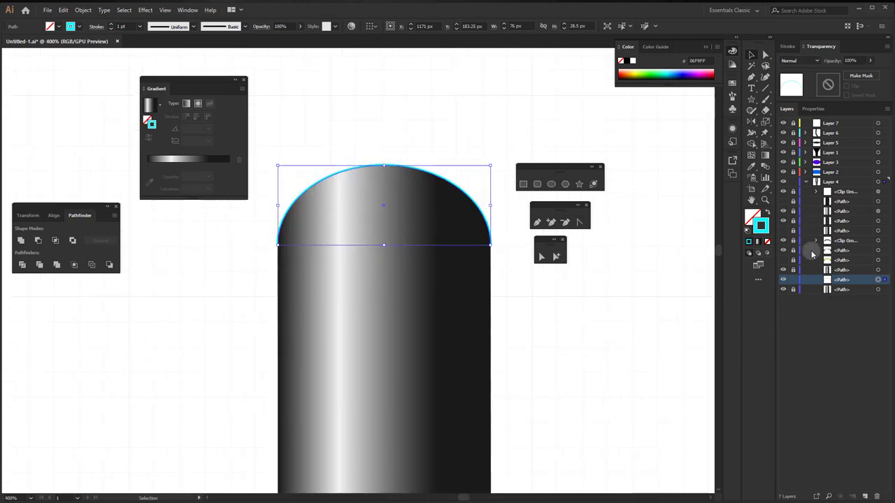
pyautogui.moveTo(794, 272); pyautogui.dragTo(795, 279)
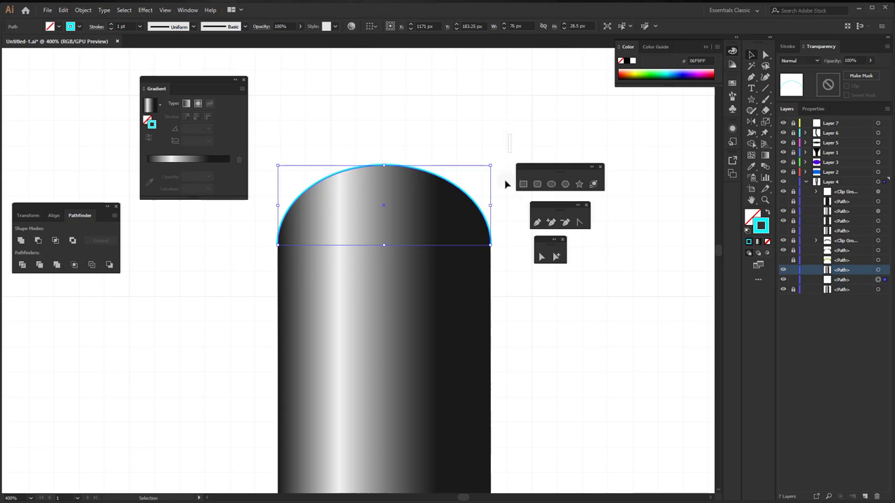
pyautogui.moveTo(510, 133); pyautogui.dragTo(253, 311)
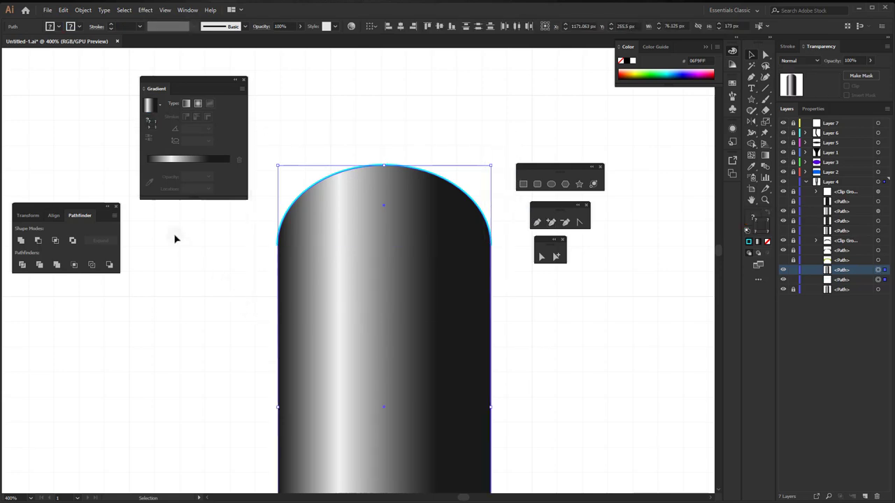
pyautogui.click(83, 10)
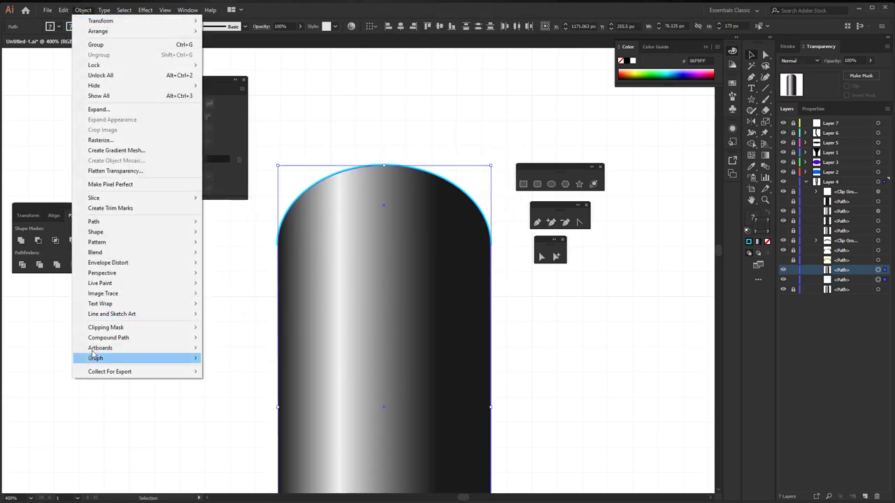
pyautogui.moveTo(106, 327)
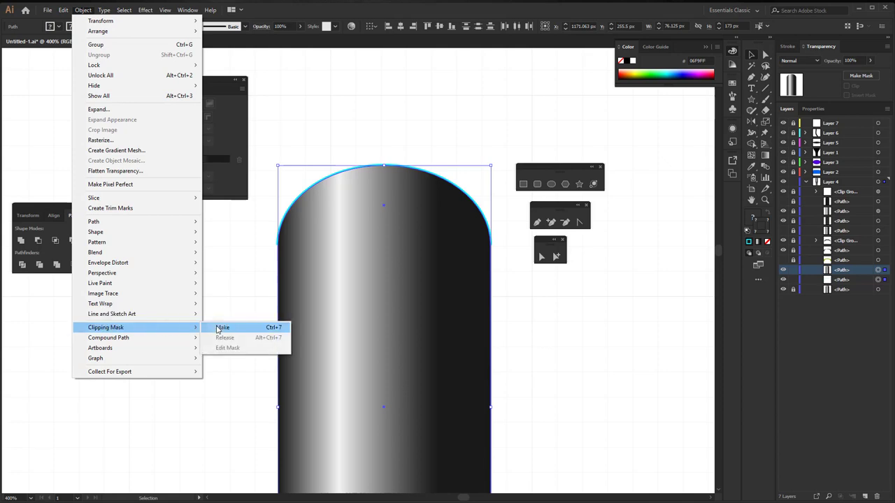
# Step: Clip the cyan arc inside the cylinder body and select the arc within the new clip group
pyautogui.click(221, 328)
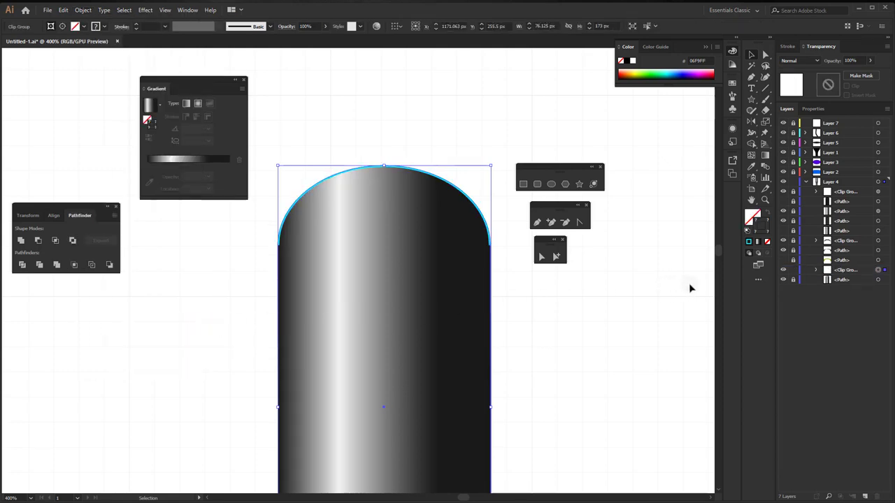
pyautogui.click(816, 271)
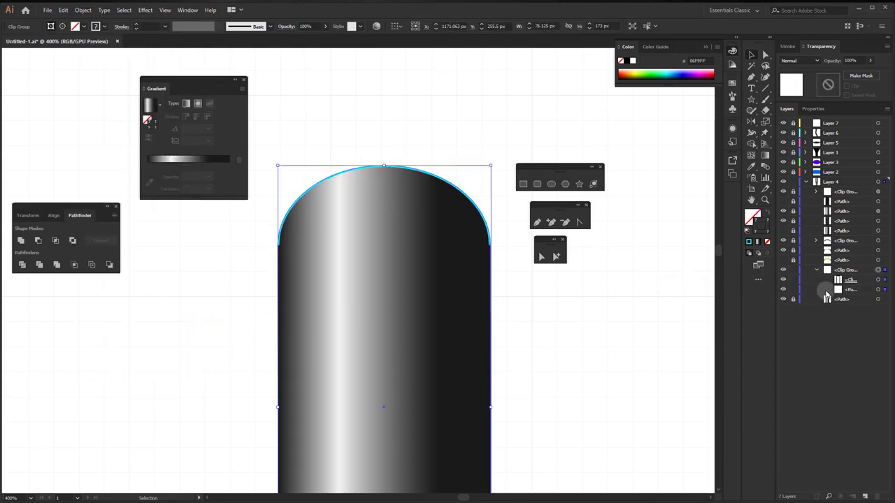
pyautogui.click(856, 289)
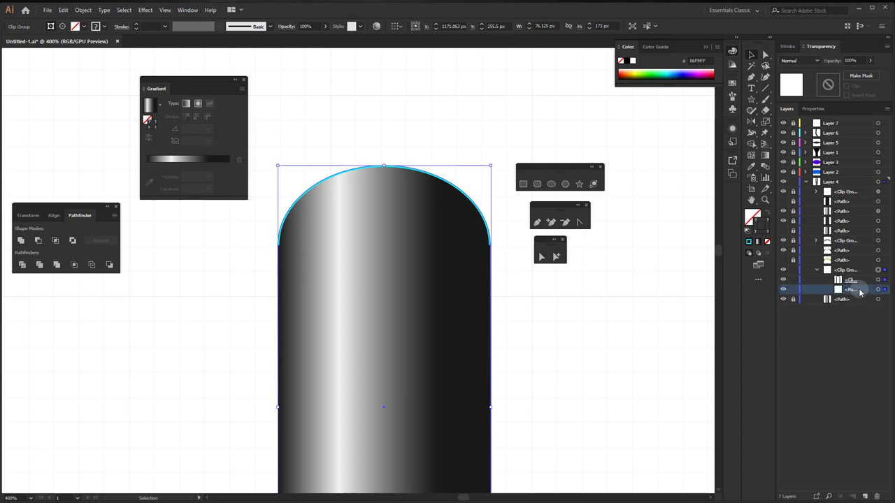
pyautogui.click(785, 293)
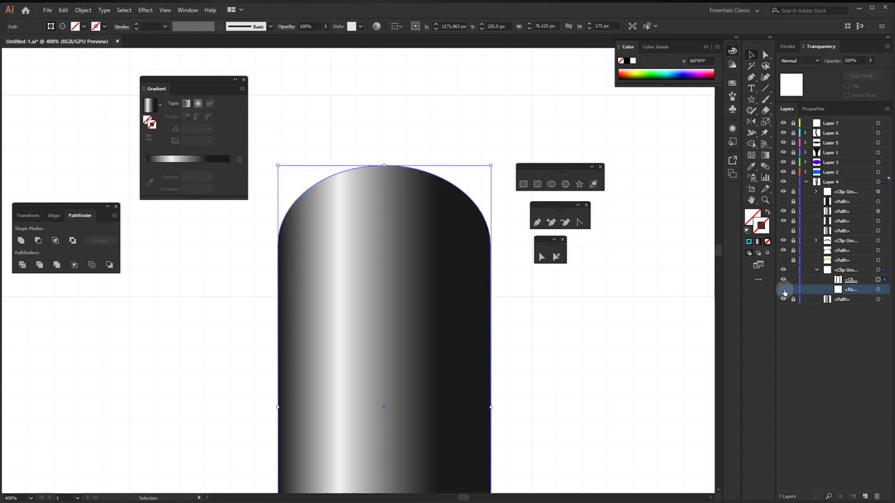
pyautogui.click(887, 291)
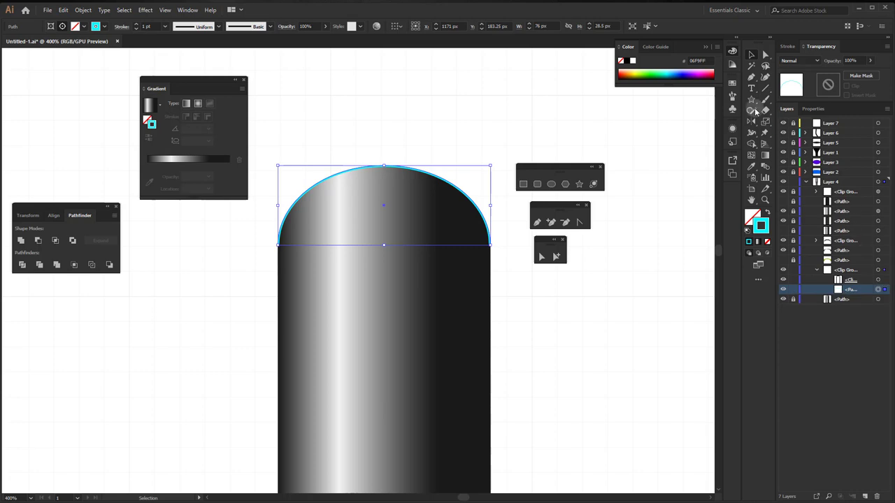
# Step: Give the arc a soft tapered brush, black colour and a 0.65 pt stroke weight
pyautogui.click(733, 98)
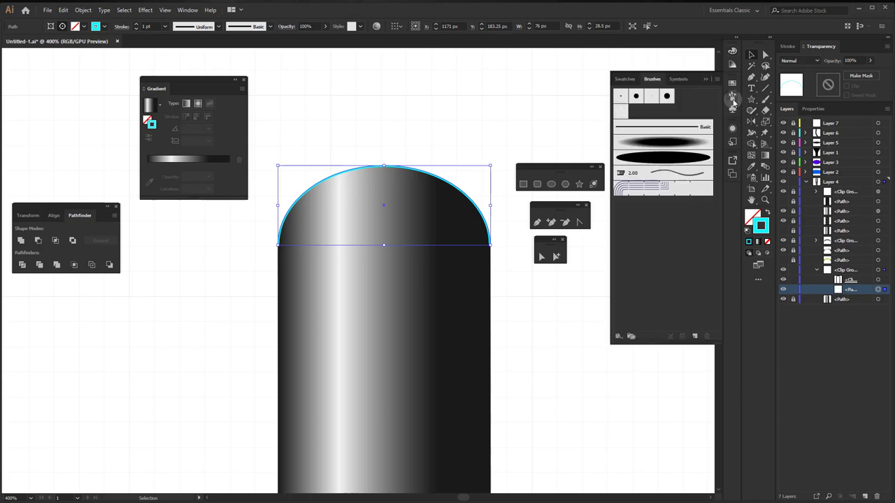
pyautogui.click(672, 142)
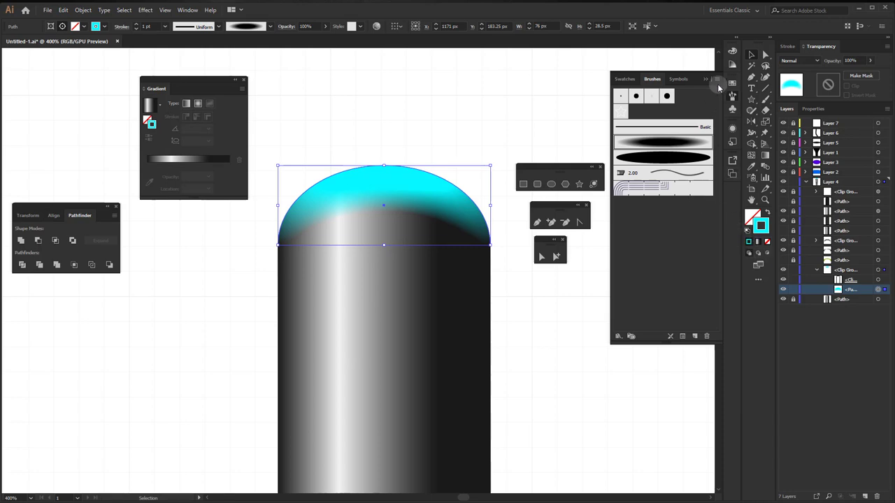
pyautogui.click(733, 52)
pyautogui.click(630, 62)
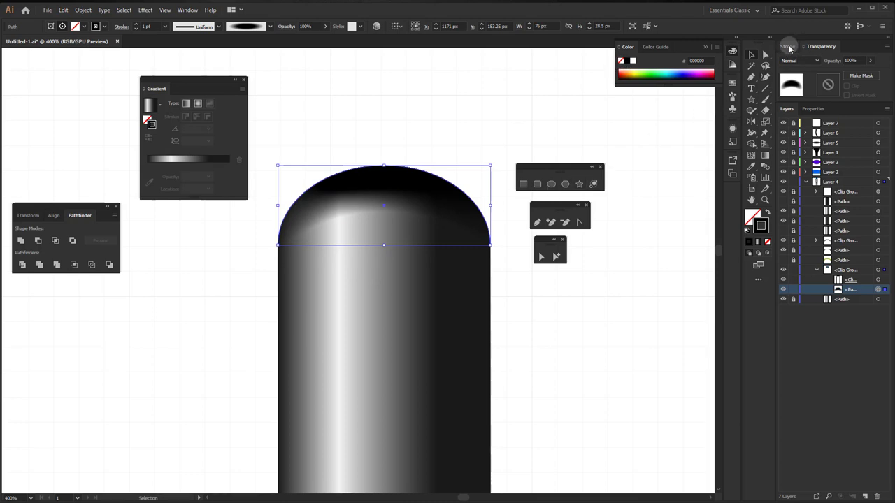
pyautogui.click(788, 47)
pyautogui.click(811, 63)
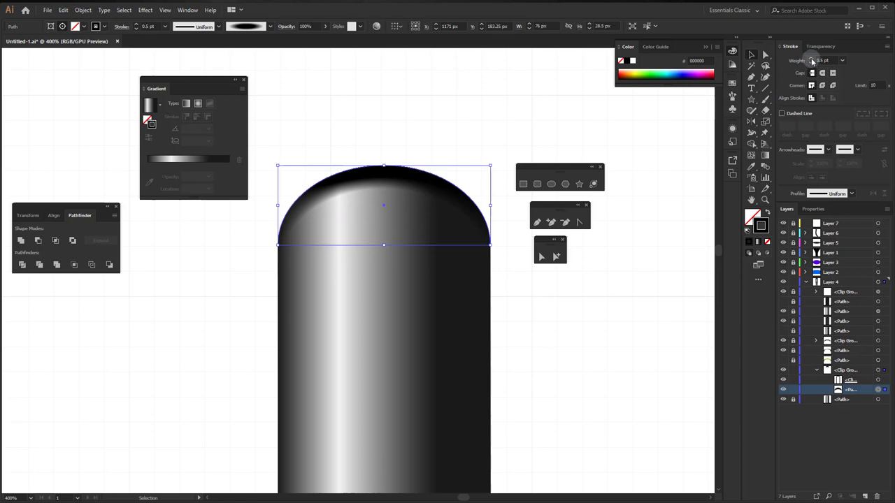
pyautogui.click(822, 60)
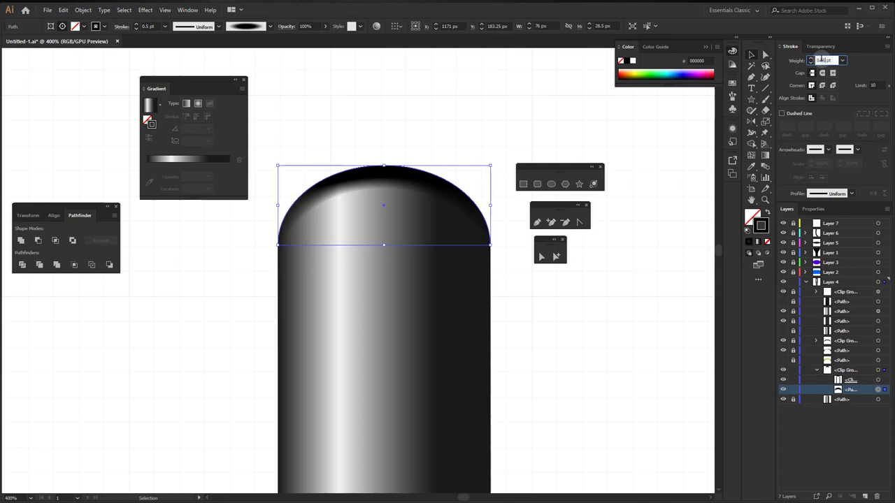
pyautogui.press('Return')
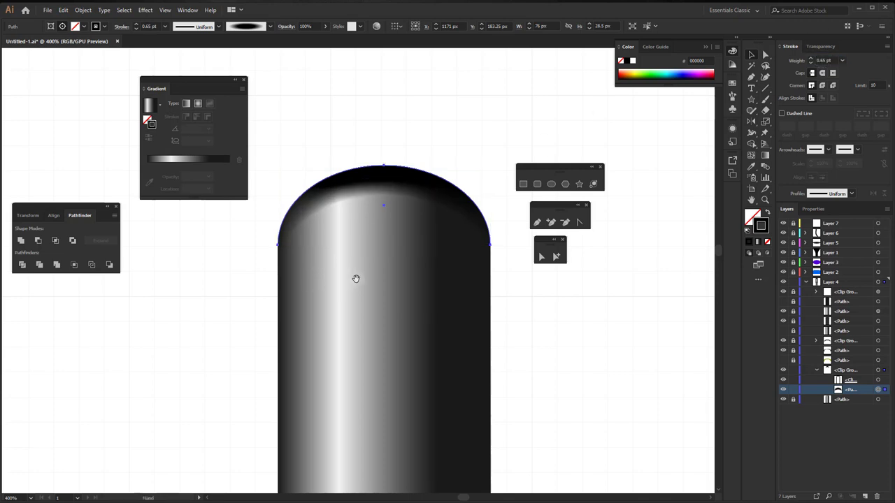
# Step: Lower the dark arc's opacity to about 66%
pyautogui.moveTo(355, 279); pyautogui.dragTo(295, 252)
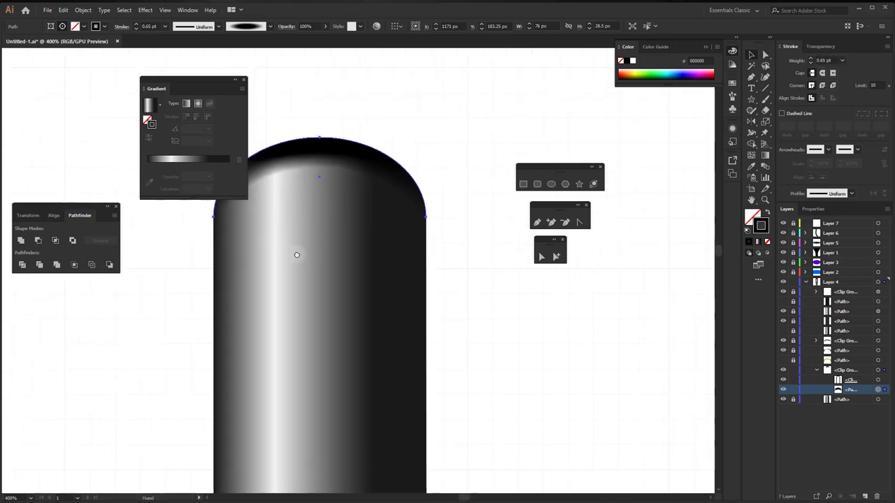
pyautogui.click(821, 46)
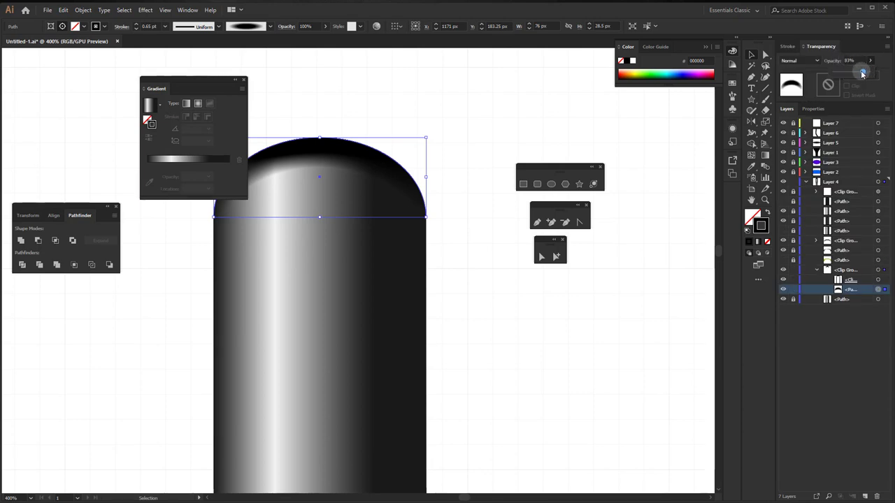
pyautogui.moveTo(862, 73); pyautogui.dragTo(857, 73)
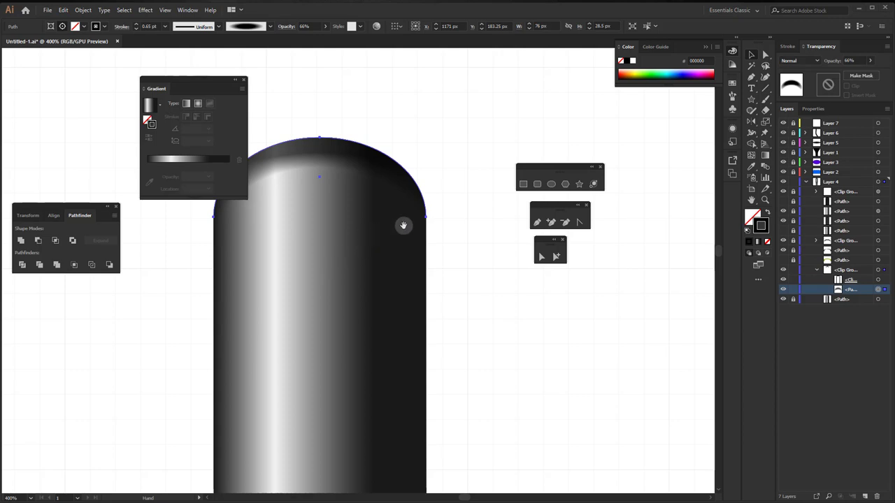
pyautogui.scroll(-3, 403, 232)
pyautogui.scroll(-2, 404, 231)
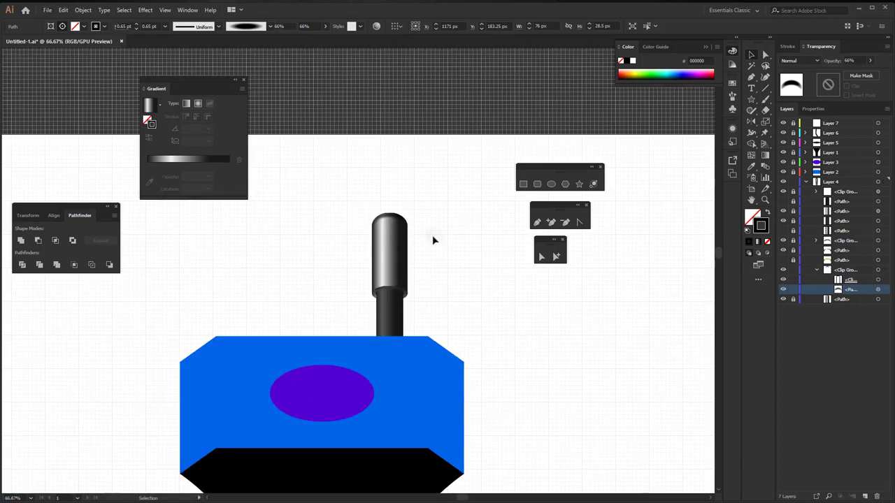
# Step: Collapse the clip group and unlock the remaining Layer 4 sublayers
pyautogui.click(432, 235)
pyautogui.moveTo(403, 232); pyautogui.dragTo(444, 223)
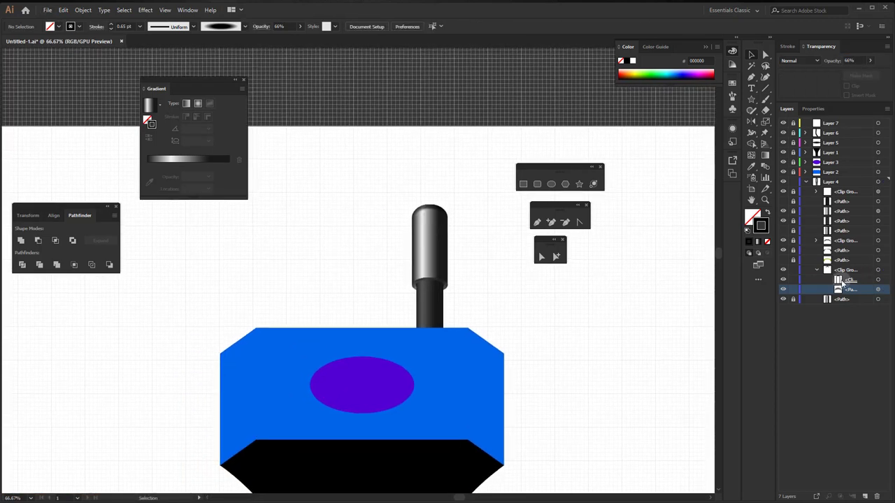
pyautogui.click(817, 270)
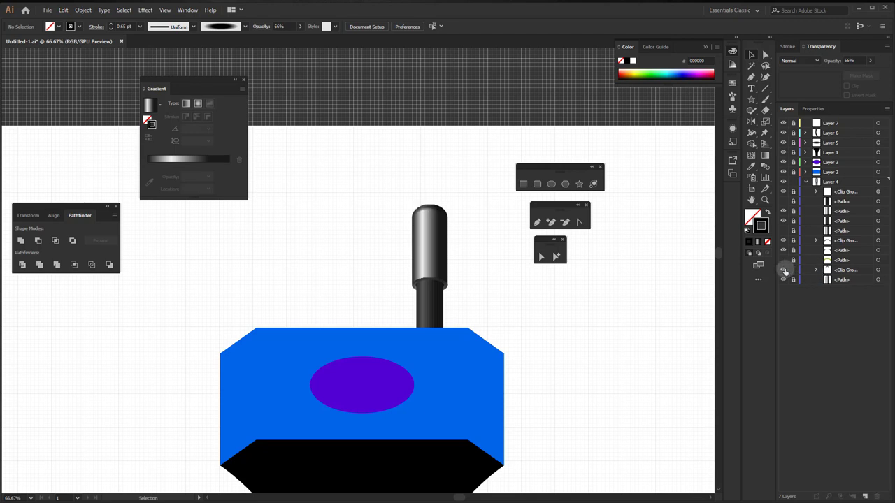
pyautogui.moveTo(789, 279); pyautogui.dragTo(794, 190)
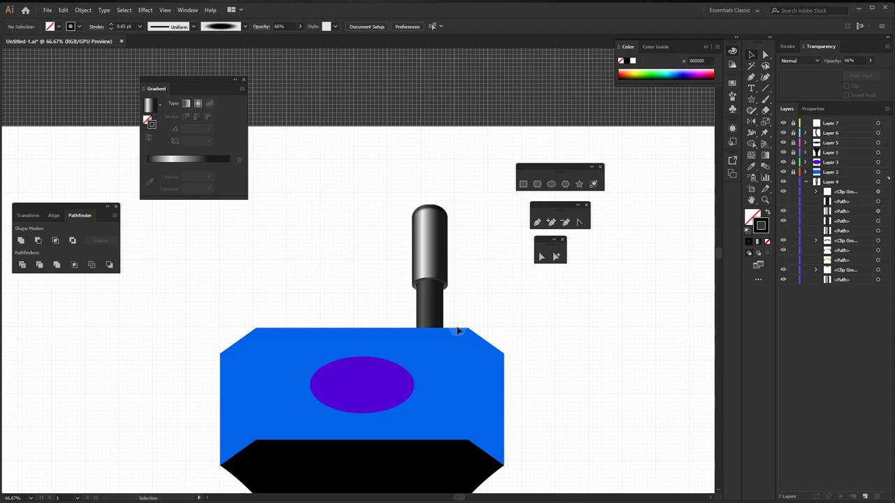
pyautogui.moveTo(466, 332); pyautogui.dragTo(458, 320)
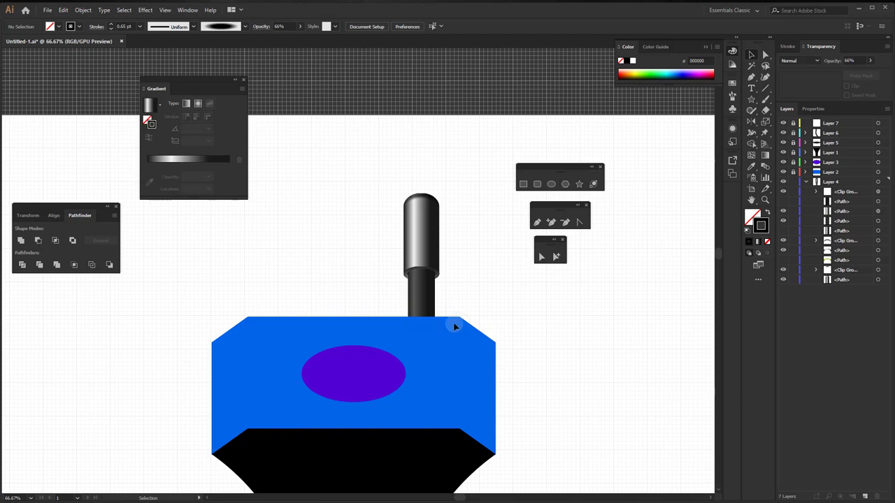
pyautogui.scroll(-1, 454, 326)
pyautogui.scroll(-3, 435, 329)
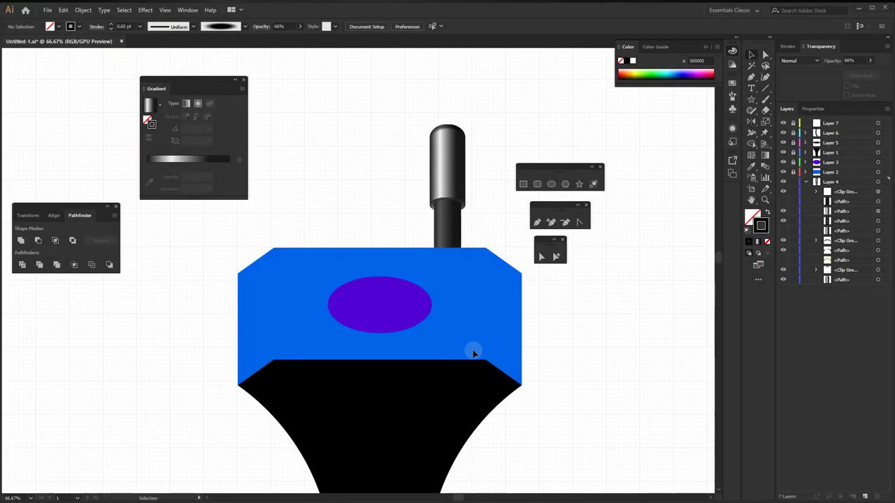
# Step: Collapse Layer 4, expand Layer 2 and target the blue base path
pyautogui.click(806, 181)
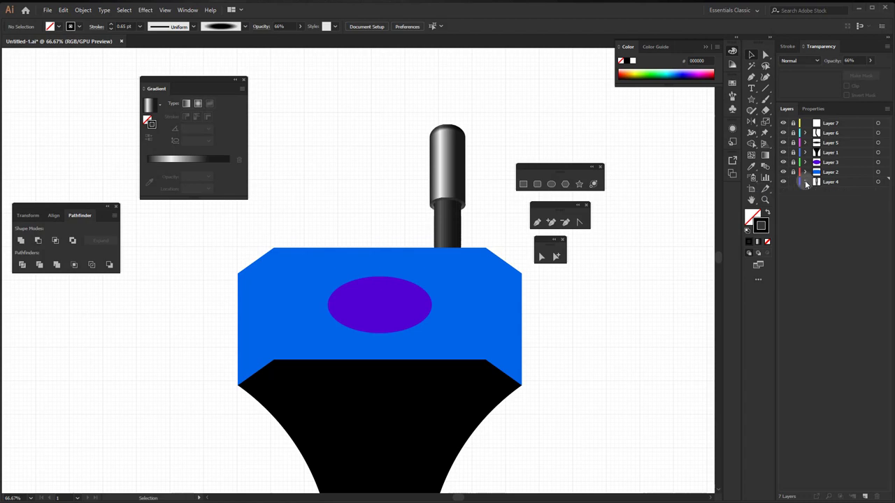
pyautogui.click(812, 173)
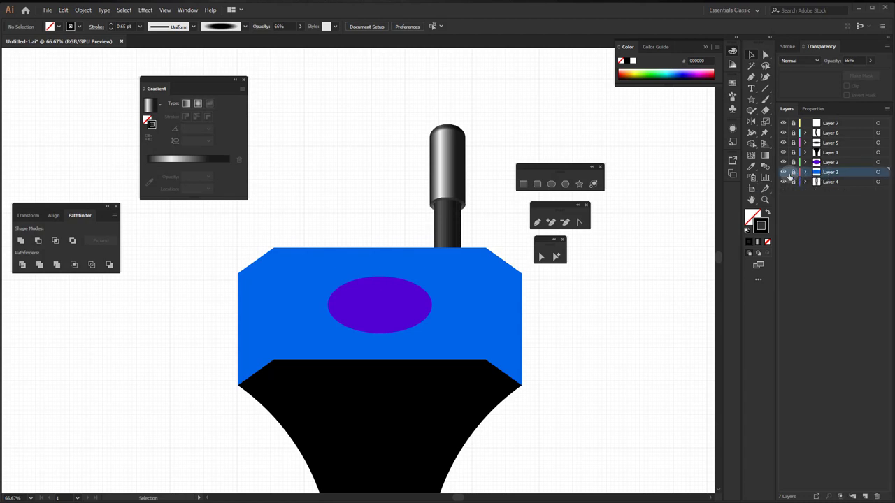
pyautogui.click(783, 173)
pyautogui.click(783, 172)
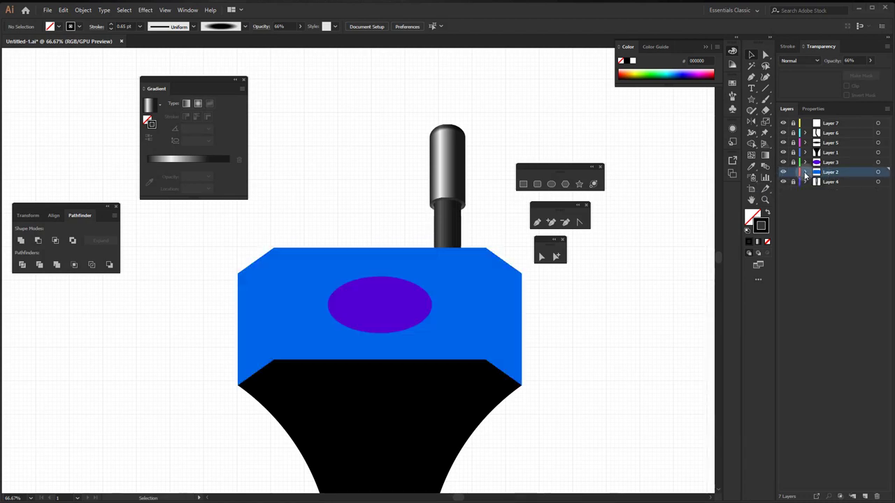
pyautogui.click(804, 172)
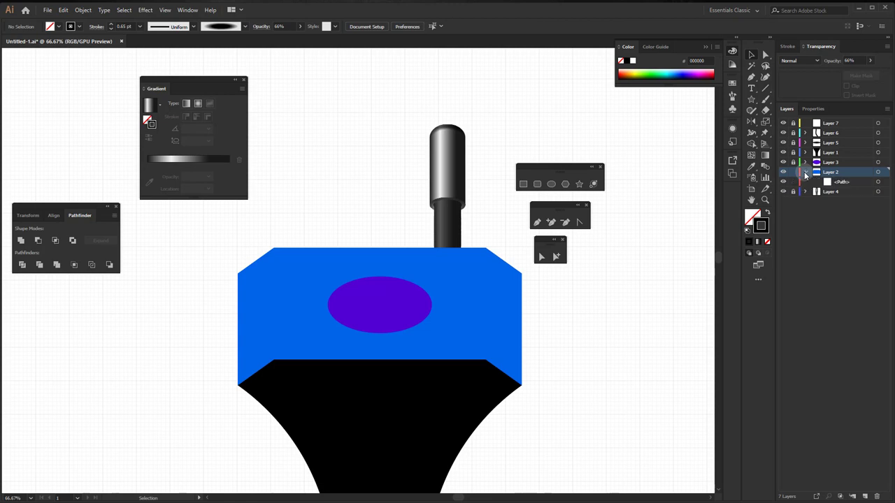
pyautogui.click(878, 182)
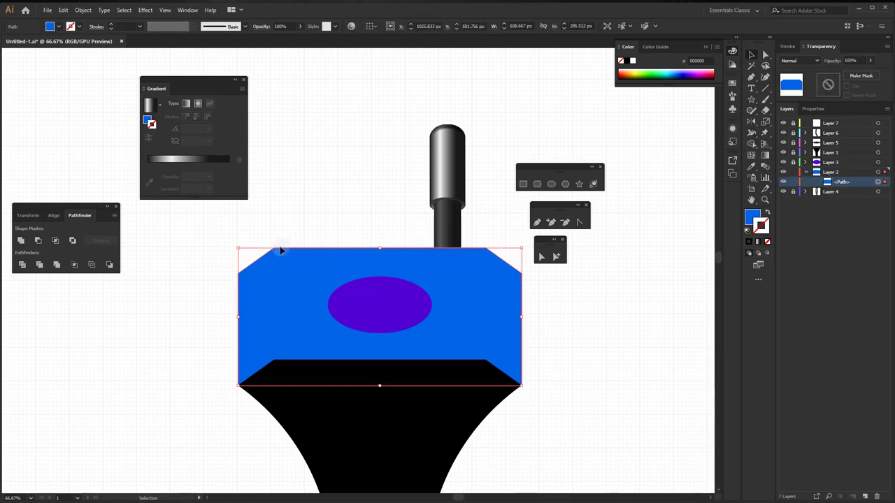
# Step: Round the blue base's top-left corner with a 35 px radius
pyautogui.scroll(1, 276, 252)
pyautogui.scroll(2, 276, 251)
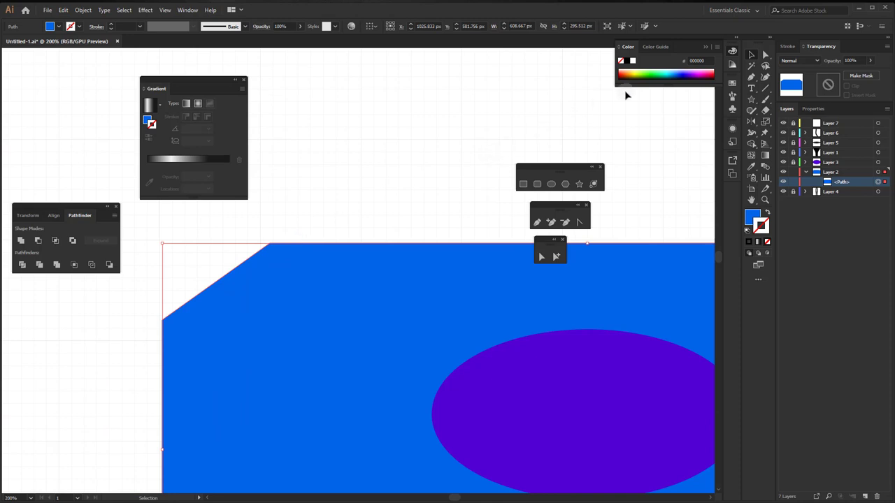
pyautogui.click(765, 54)
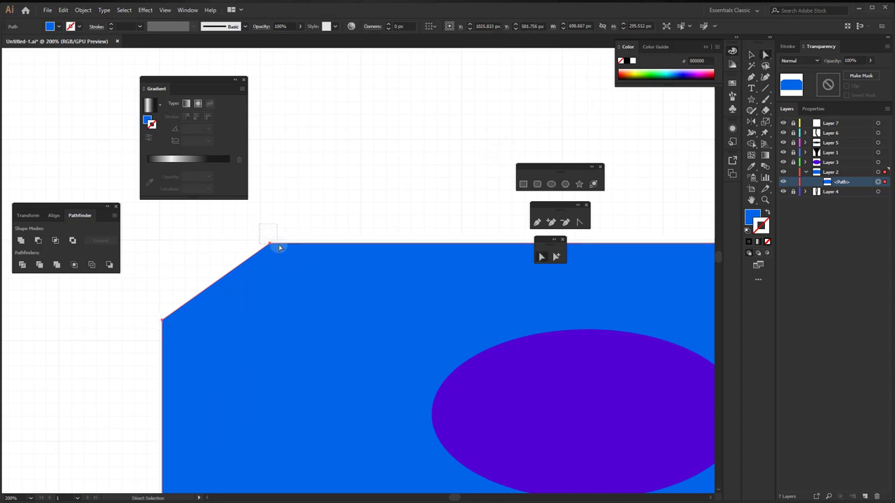
pyautogui.moveTo(280, 249); pyautogui.dragTo(270, 252)
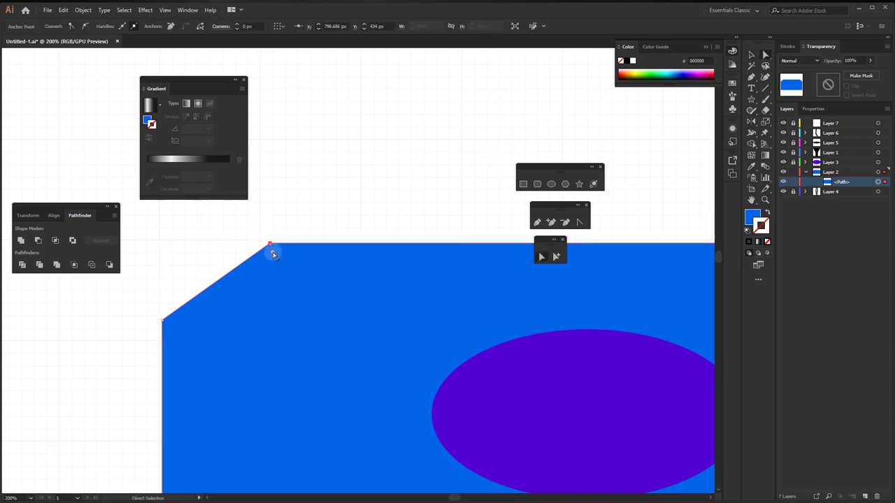
pyautogui.doubleClick(273, 254)
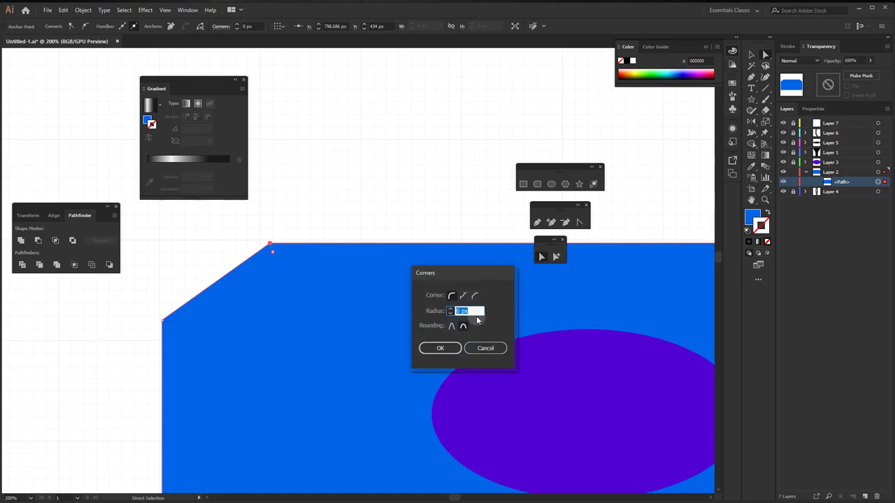
pyautogui.click(440, 347)
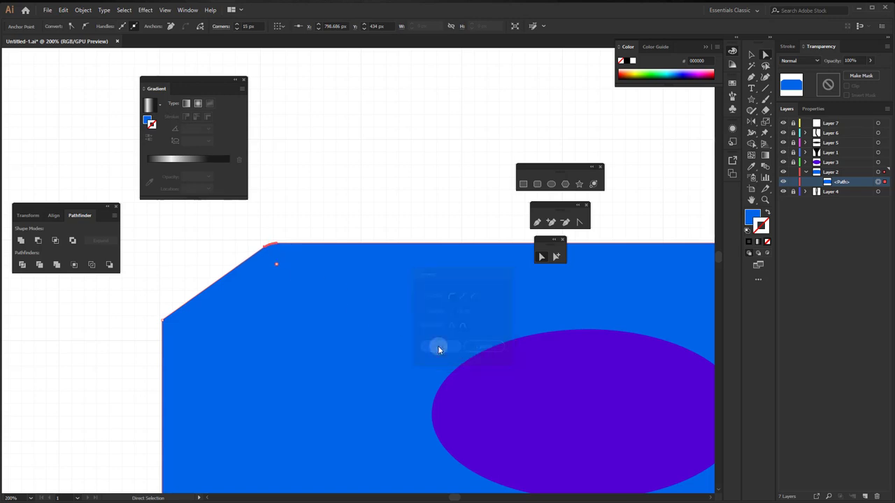
pyautogui.moveTo(466, 326)
pyautogui.mouseDown()
pyautogui.moveTo(355, 312)
pyautogui.moveTo(440, 355)
pyautogui.mouseUp()
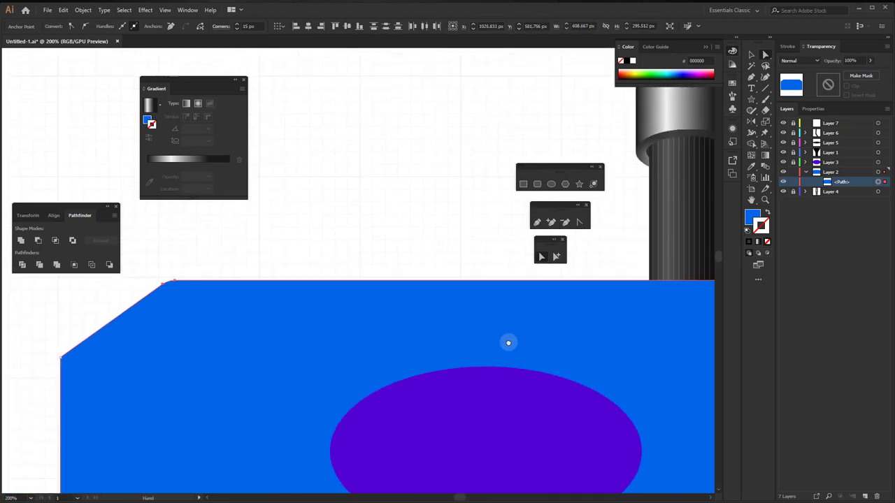
pyautogui.doubleClick(214, 308)
pyautogui.write('35')
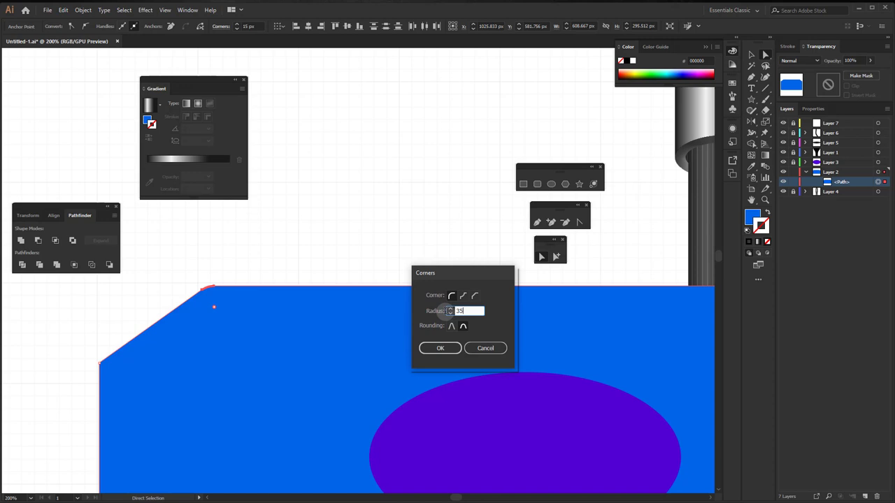
pyautogui.press('Return')
# Step: Round the blue base's top-right corner with the same 35 px radius
pyautogui.moveTo(555, 329); pyautogui.dragTo(445, 337)
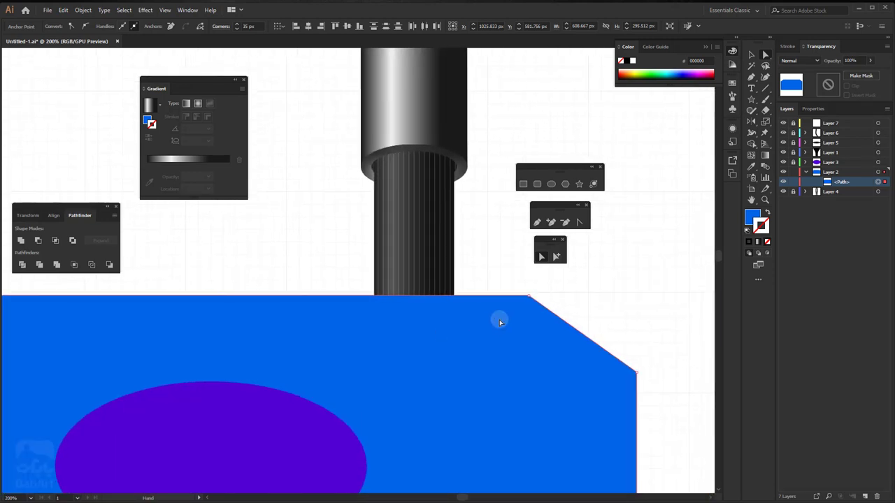
pyautogui.click(528, 298)
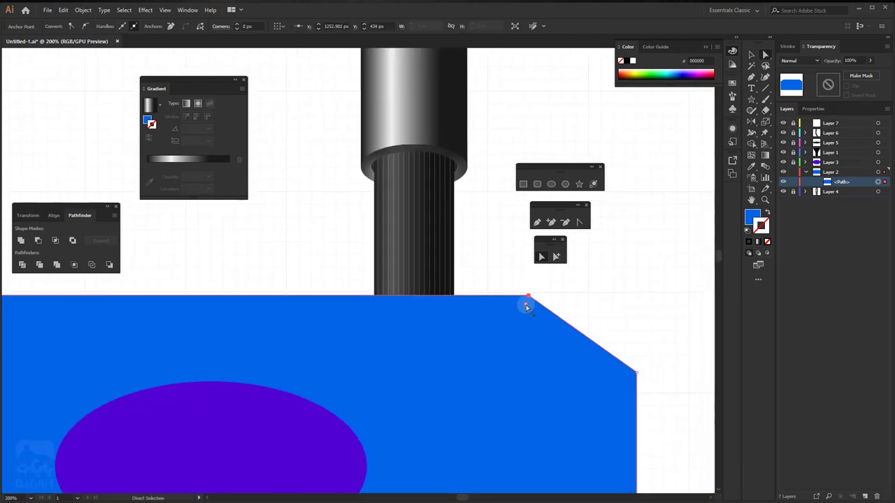
pyautogui.doubleClick(527, 306)
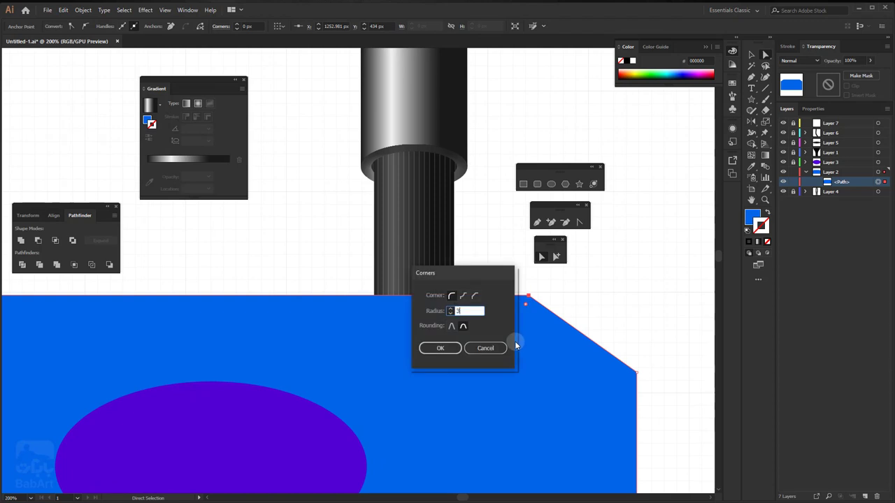
pyautogui.write('5')
pyautogui.click(442, 349)
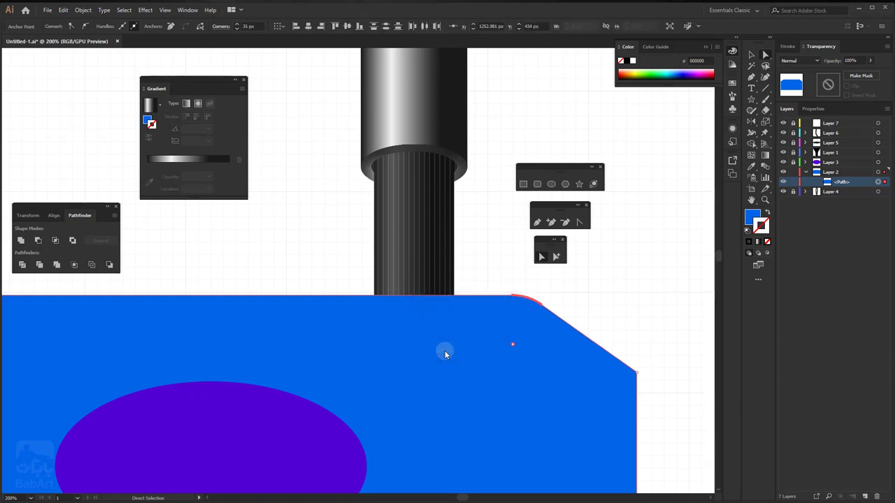
pyautogui.scroll(-3, 445, 350)
pyautogui.moveTo(376, 375); pyautogui.dragTo(410, 274)
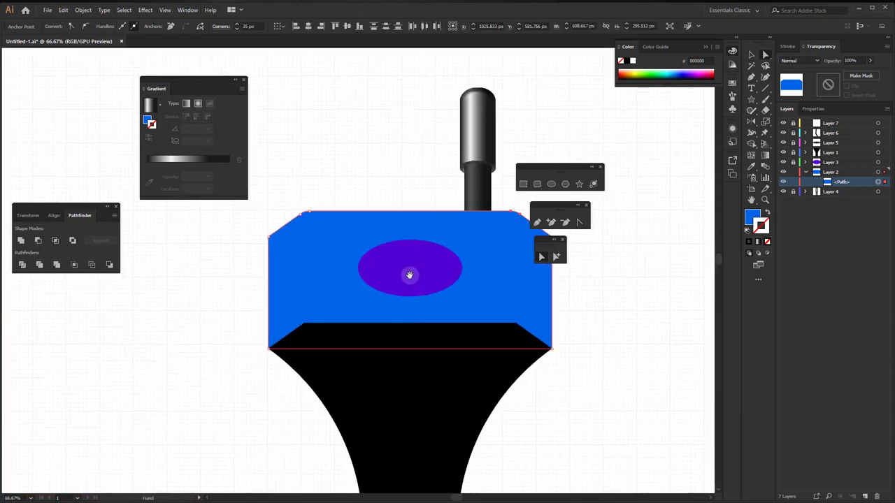
pyautogui.moveTo(303, 254); pyautogui.dragTo(270, 313)
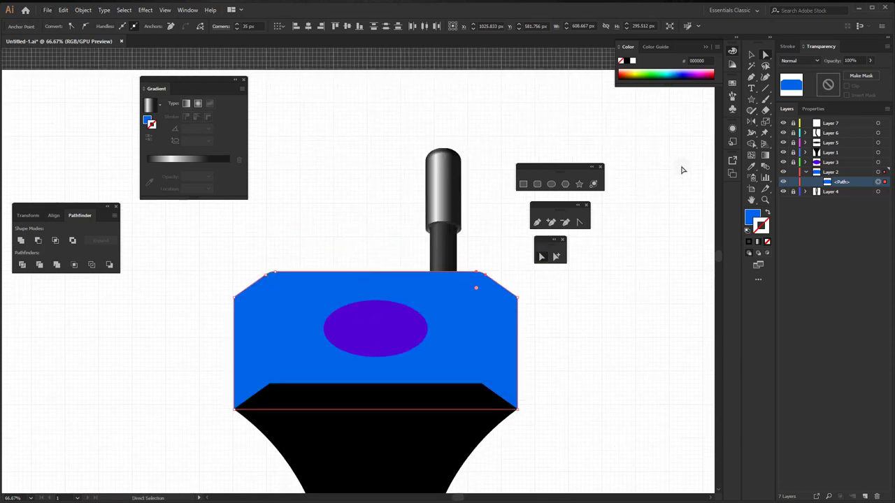
# Step: Select the whole blue base and switch to the Gradient tool
pyautogui.click(752, 54)
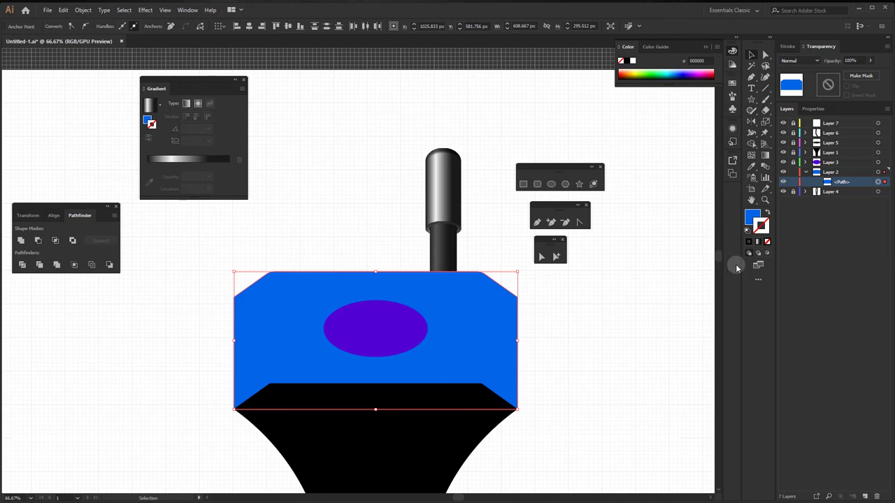
pyautogui.click(765, 155)
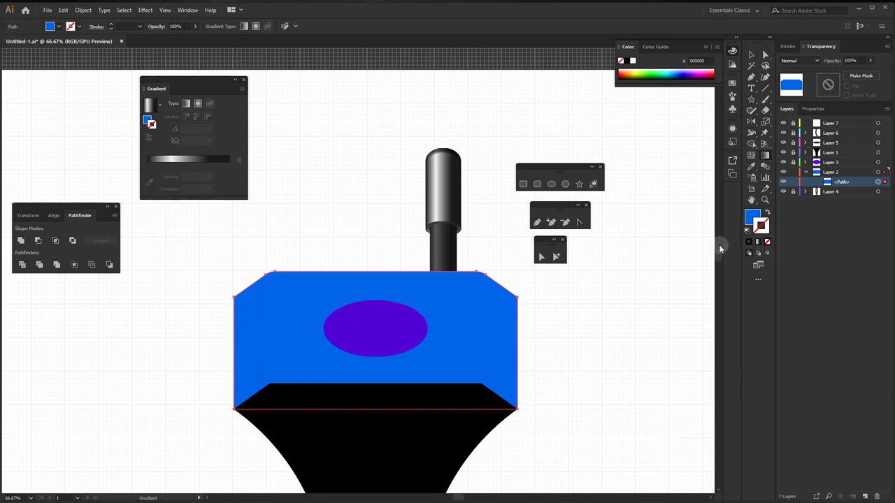
# Step: Fill the blue plug body with the grey gradient swatch
pyautogui.click(753, 218)
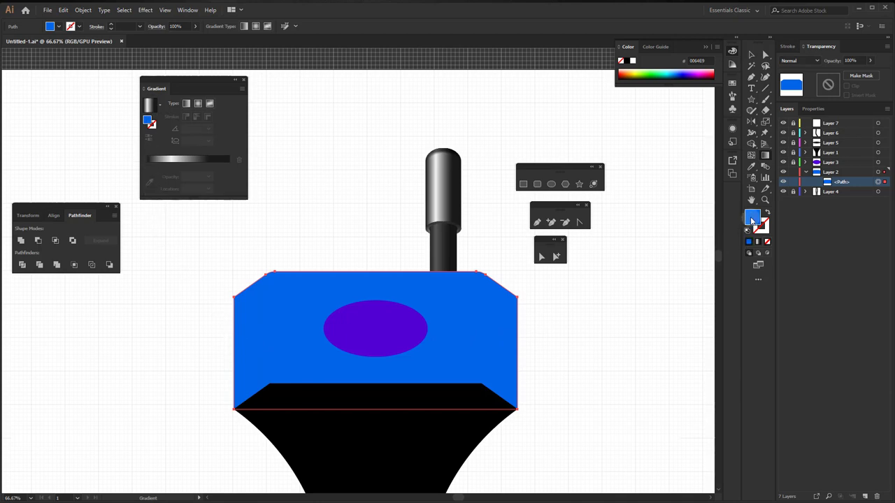
pyautogui.click(149, 105)
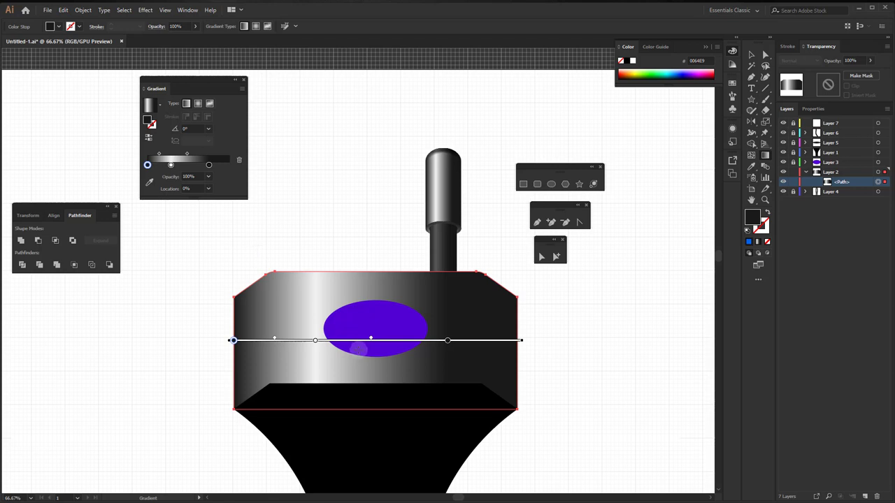
pyautogui.scroll(2, 302, 340)
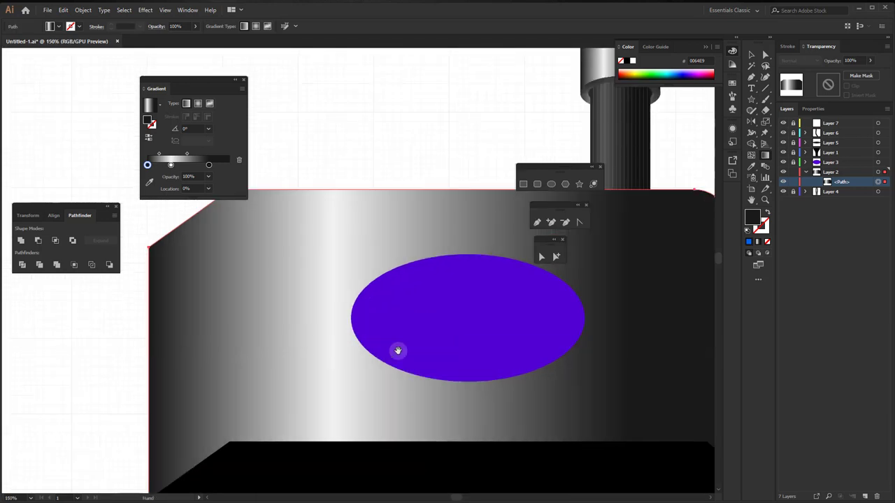
pyautogui.moveTo(399, 351); pyautogui.dragTo(371, 328)
# Step: Add grey stops and slide the white stop into a narrow highlight band near the left edge
pyautogui.press('g')
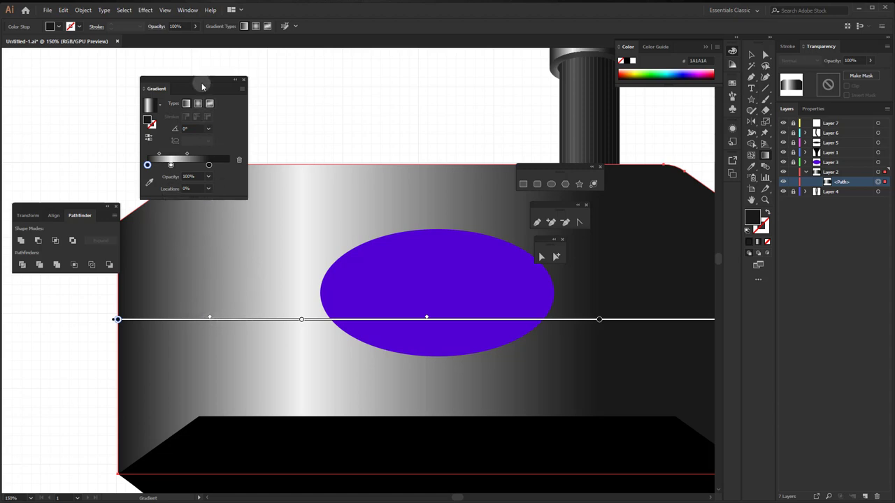
pyautogui.moveTo(198, 84); pyautogui.dragTo(96, 79)
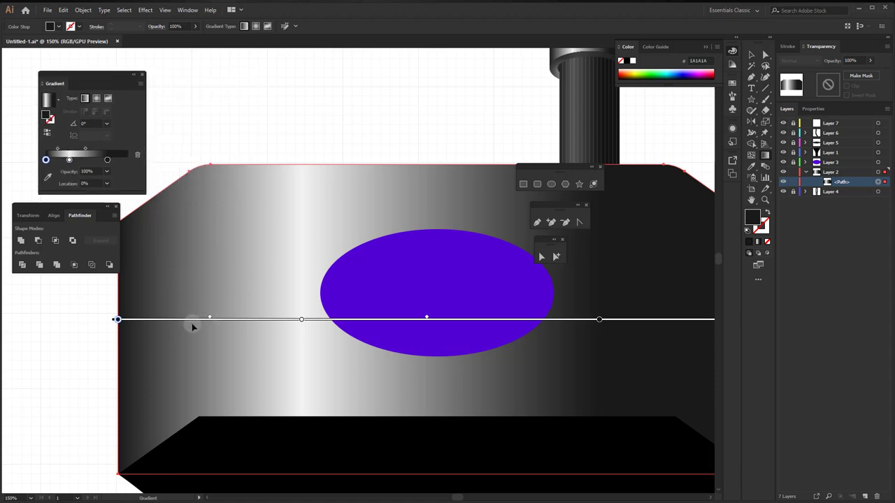
pyautogui.click(192, 324)
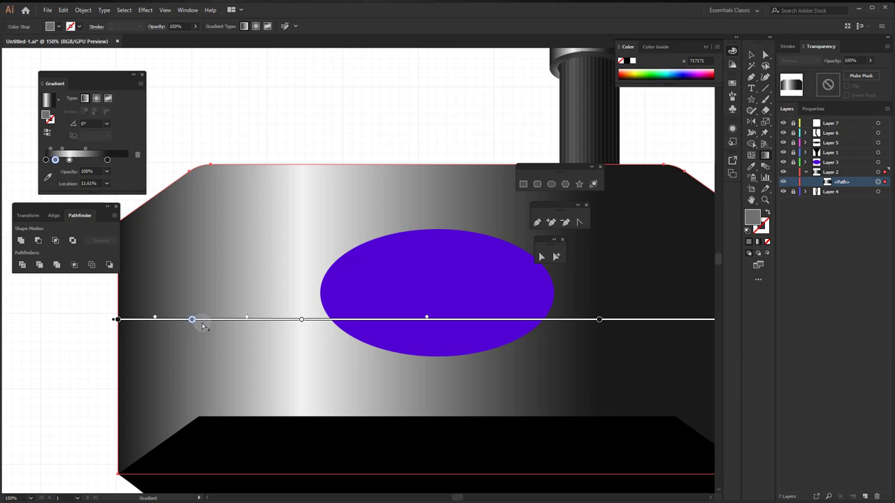
pyautogui.click(202, 326)
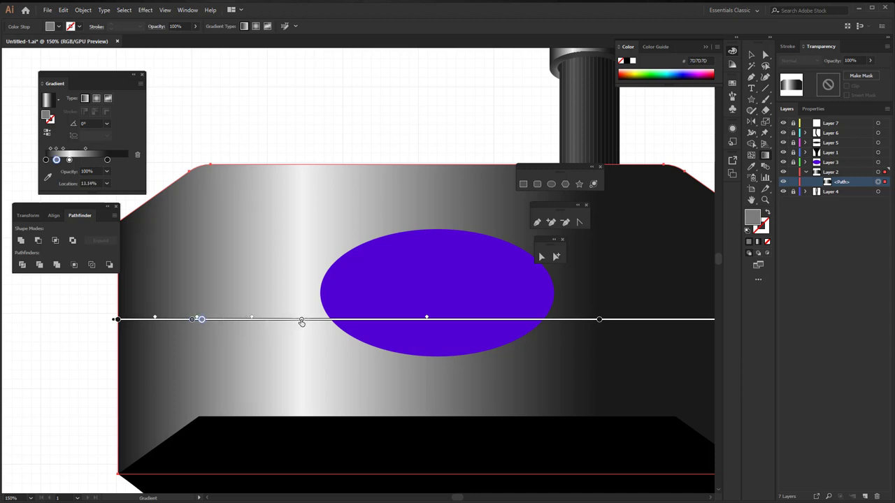
pyautogui.moveTo(301, 321); pyautogui.dragTo(200, 323)
pyautogui.click(203, 321)
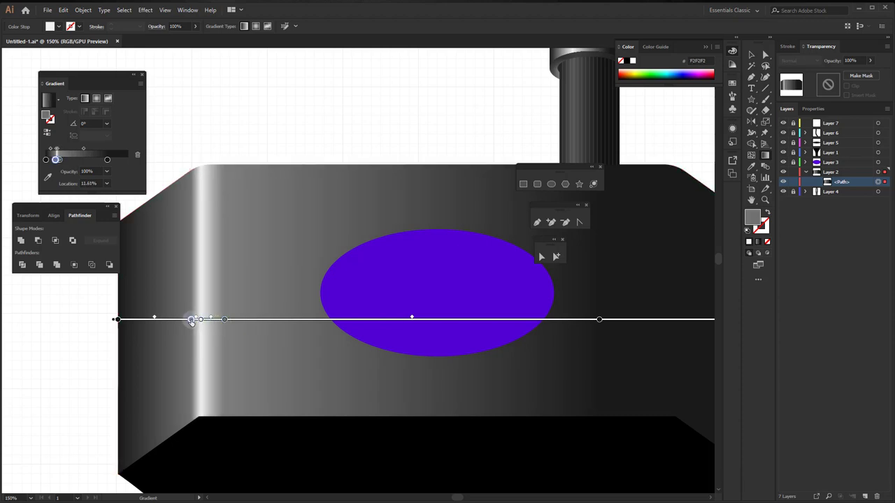
pyautogui.moveTo(193, 320); pyautogui.dragTo(202, 320)
pyautogui.click(224, 320)
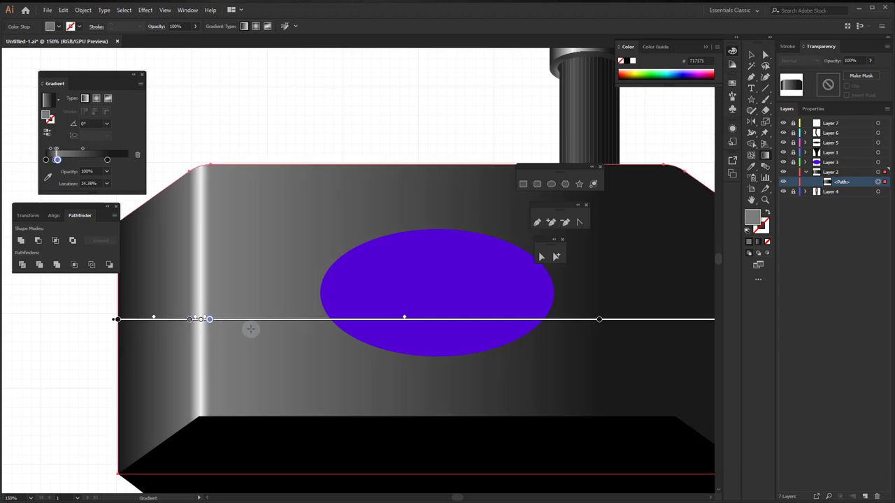
pyautogui.moveTo(464, 329); pyautogui.dragTo(314, 330)
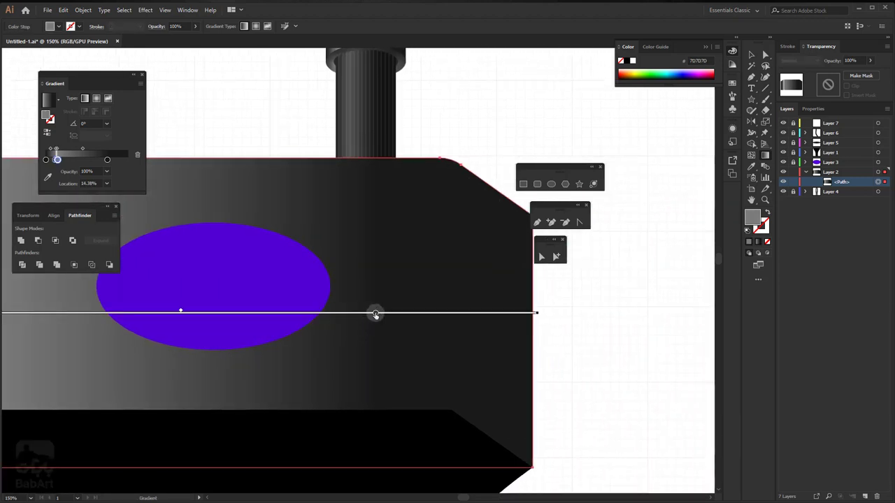
# Step: Move a stop rightward and set the right-side stops to mid grey and light grey
pyautogui.moveTo(375, 313)
pyautogui.mouseDown()
pyautogui.moveTo(465, 313)
pyautogui.moveTo(454, 314)
pyautogui.mouseUp()
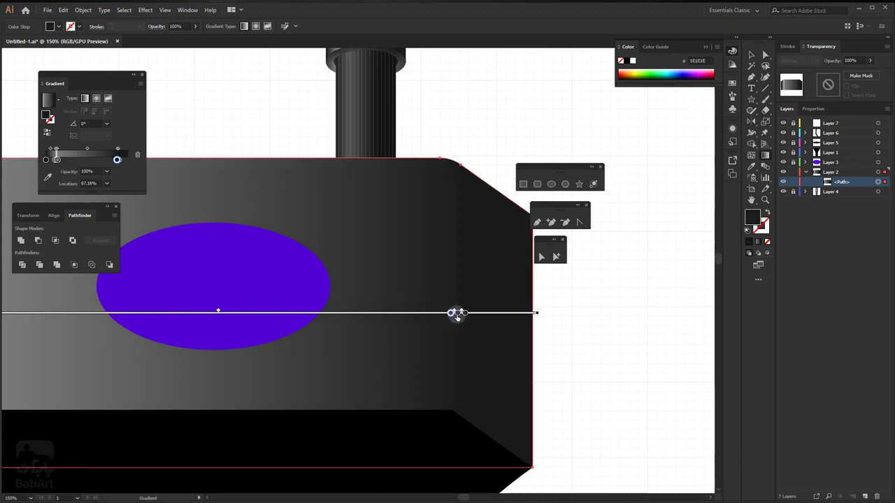
pyautogui.click(457, 313)
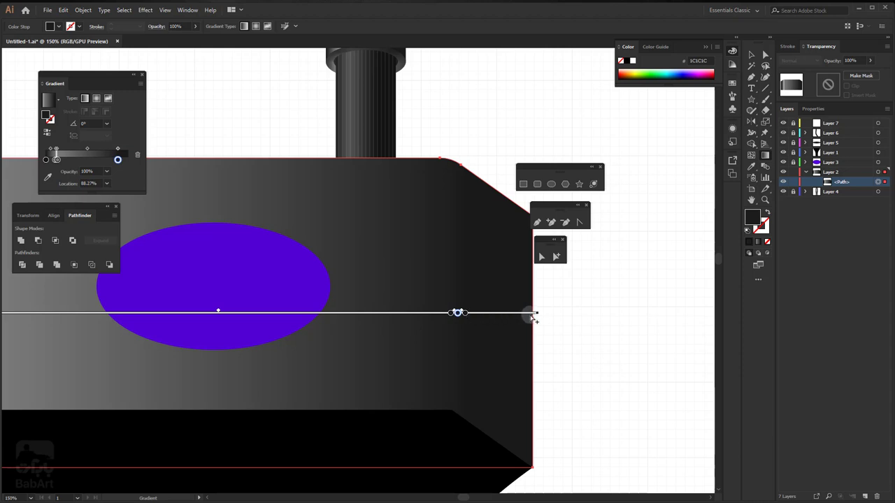
pyautogui.click(531, 314)
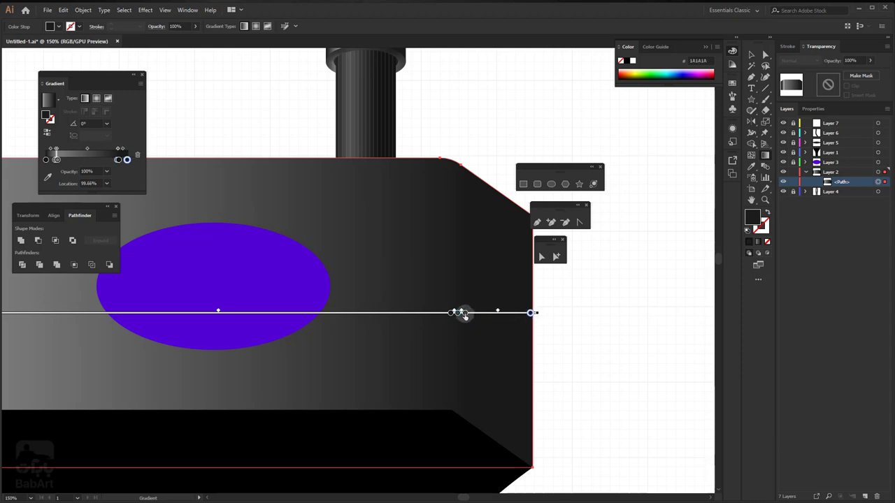
pyautogui.doubleClick(464, 314)
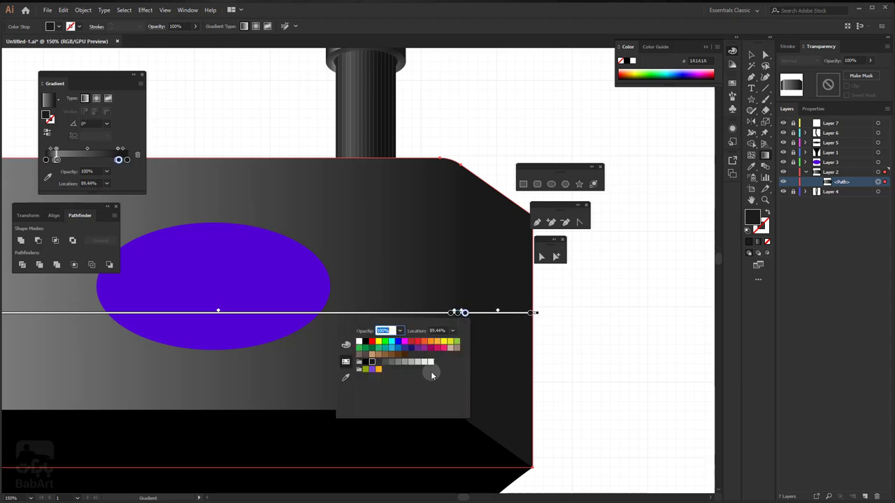
pyautogui.click(397, 362)
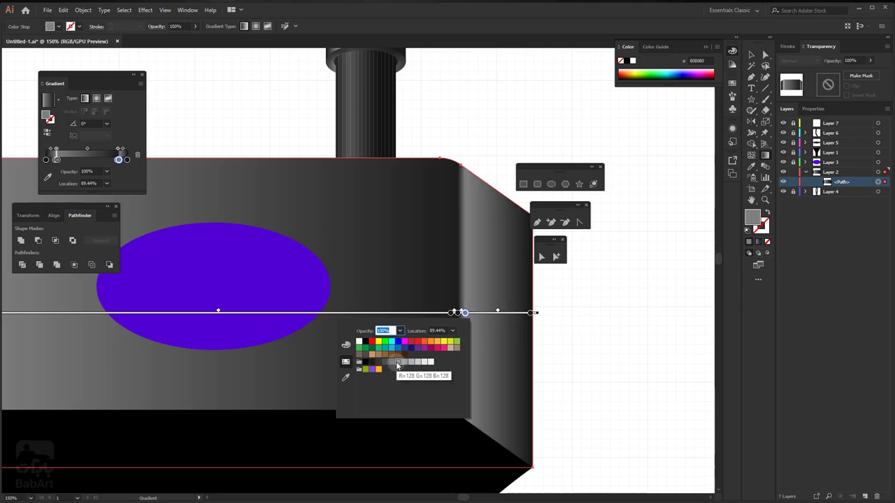
pyautogui.click(459, 314)
pyautogui.doubleClick(455, 312)
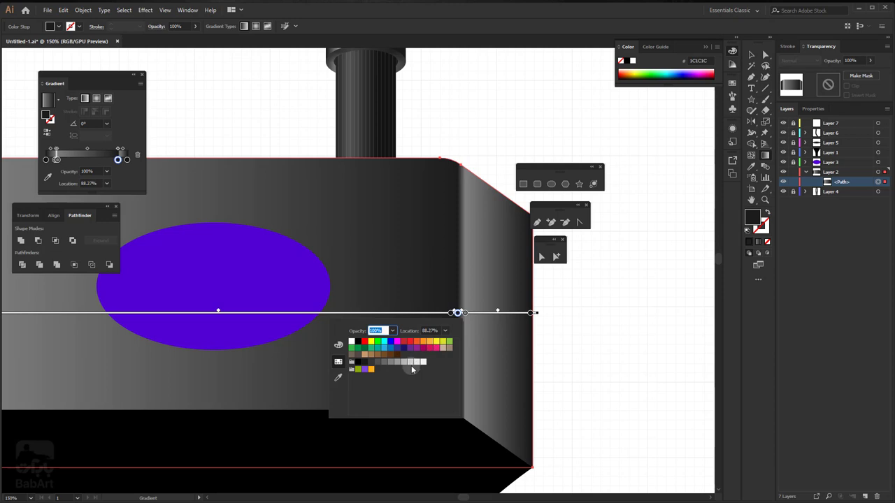
pyautogui.click(418, 362)
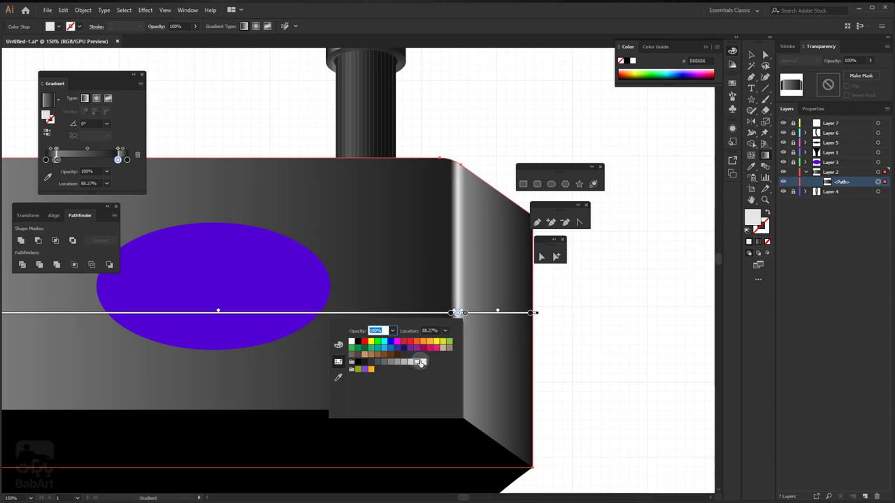
# Step: Set the next dark stop to 333333 and reposition stops to shape the right-edge highlight
pyautogui.click(450, 313)
pyautogui.doubleClick(450, 313)
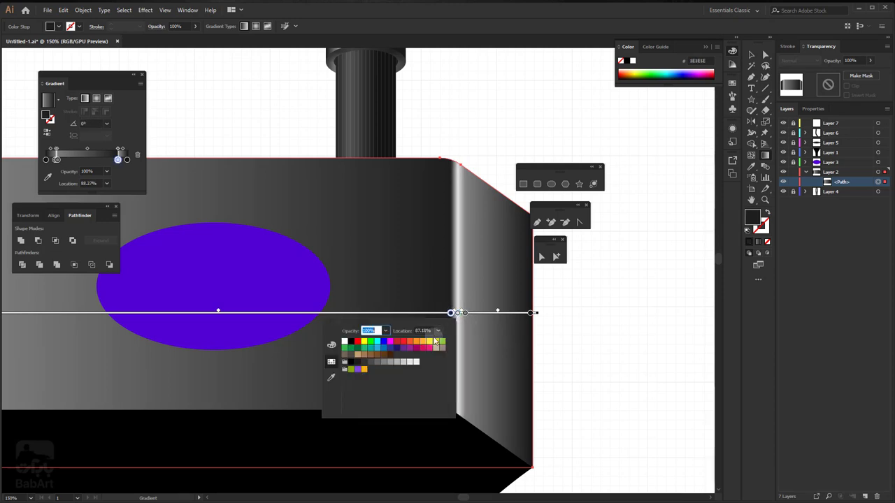
pyautogui.click(365, 362)
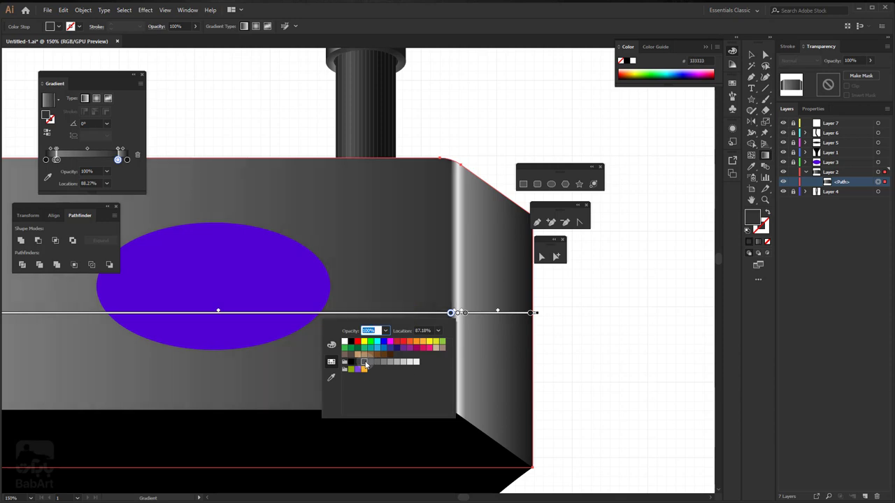
pyautogui.click(449, 314)
pyautogui.moveTo(449, 314); pyautogui.dragTo(439, 312)
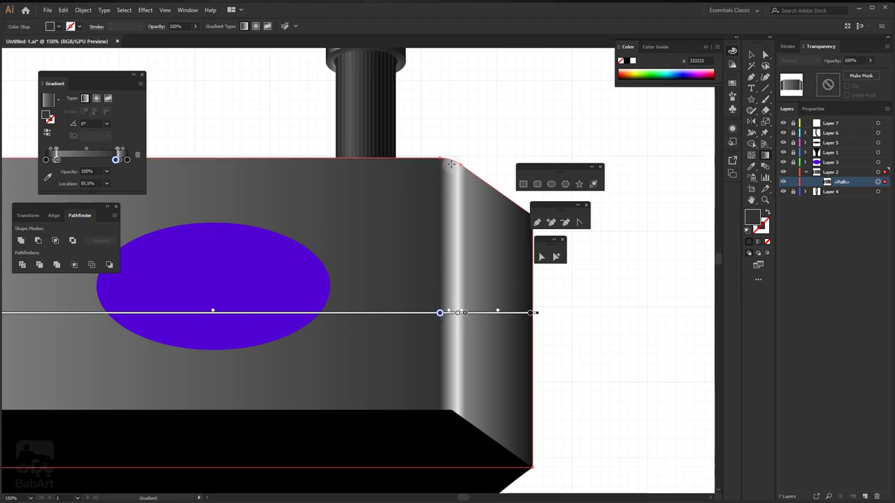
pyautogui.moveTo(458, 314); pyautogui.dragTo(448, 314)
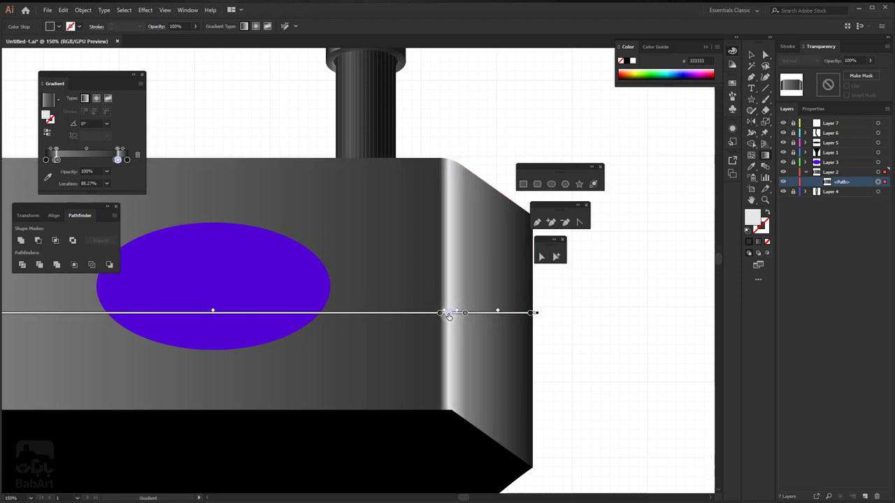
pyautogui.click(439, 313)
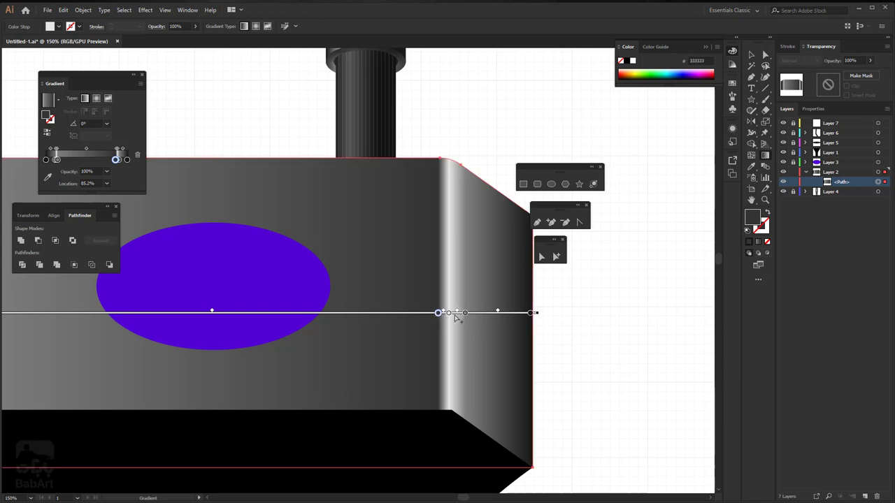
pyautogui.moveTo(464, 314); pyautogui.dragTo(458, 314)
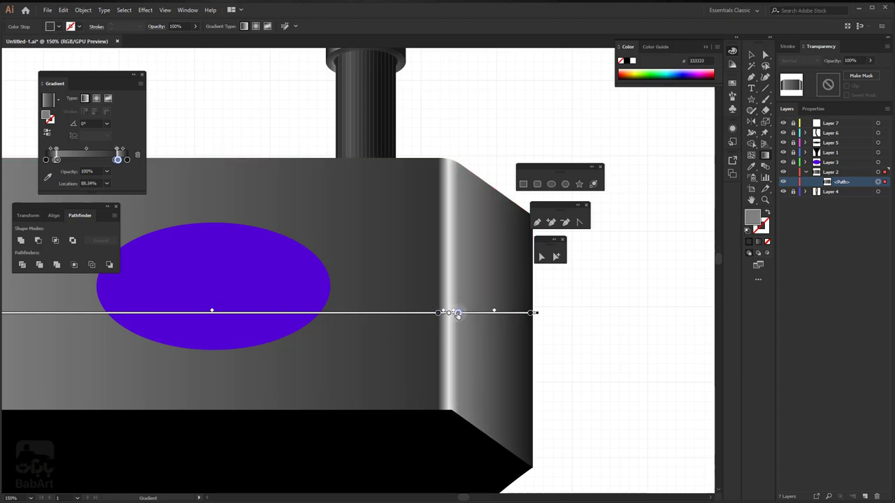
# Step: Tone the highlight stop to 999999, and set the 85.2% and right end stops to 333333
pyautogui.doubleClick(449, 313)
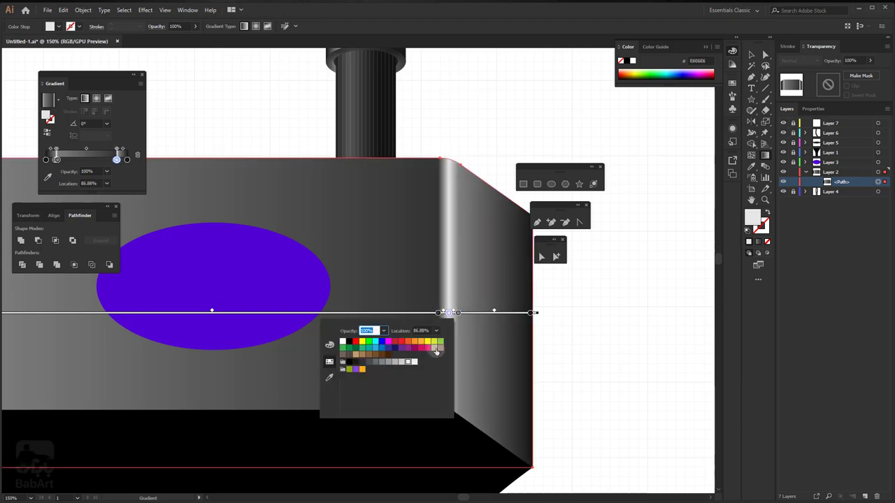
pyautogui.click(389, 361)
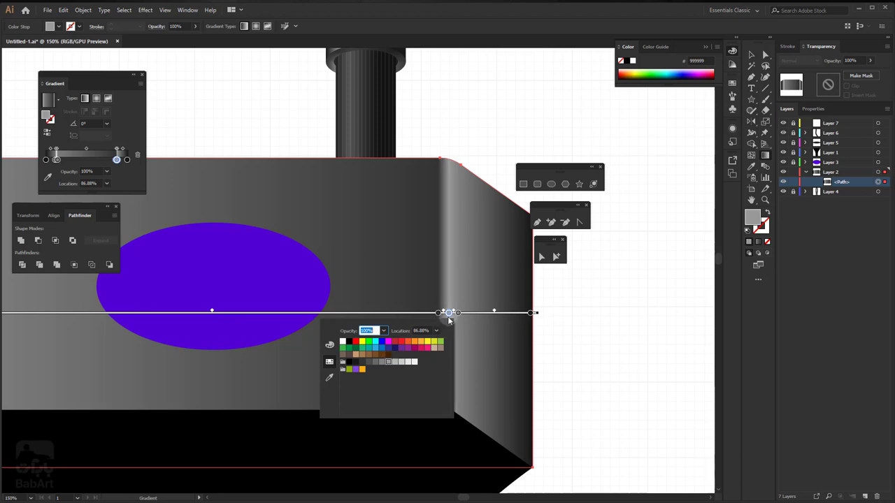
pyautogui.doubleClick(438, 313)
pyautogui.click(351, 362)
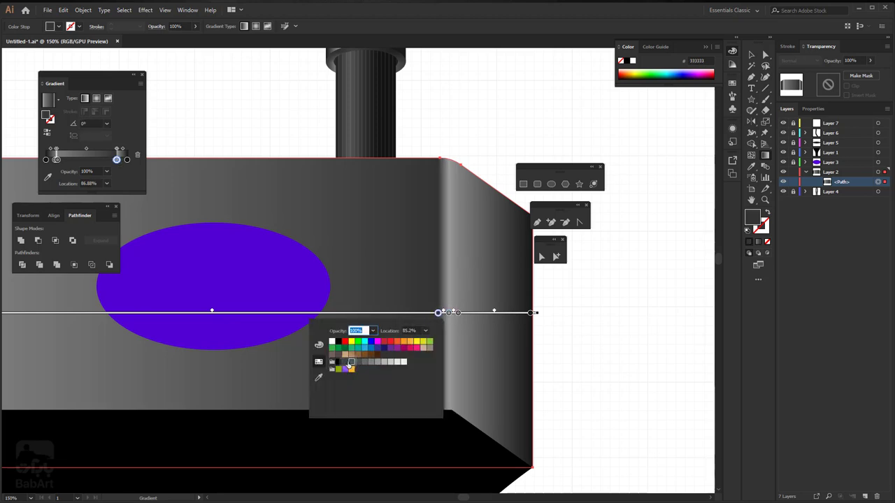
pyautogui.click(532, 313)
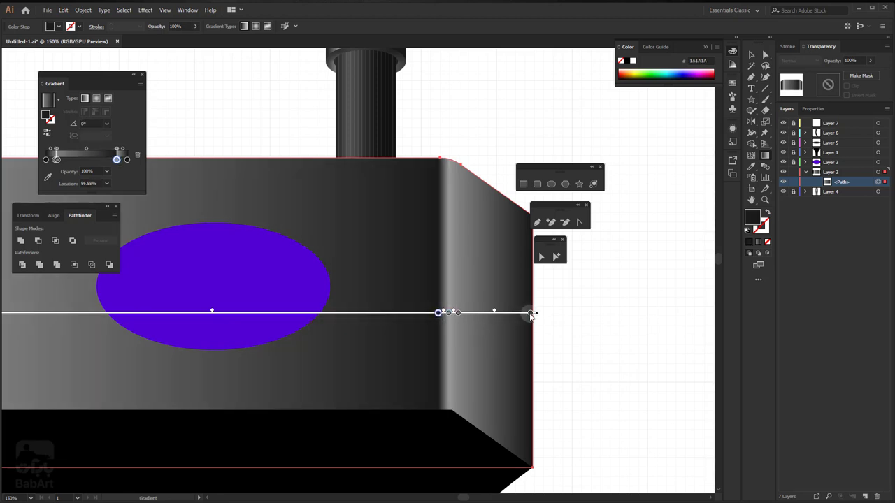
pyautogui.doubleClick(531, 313)
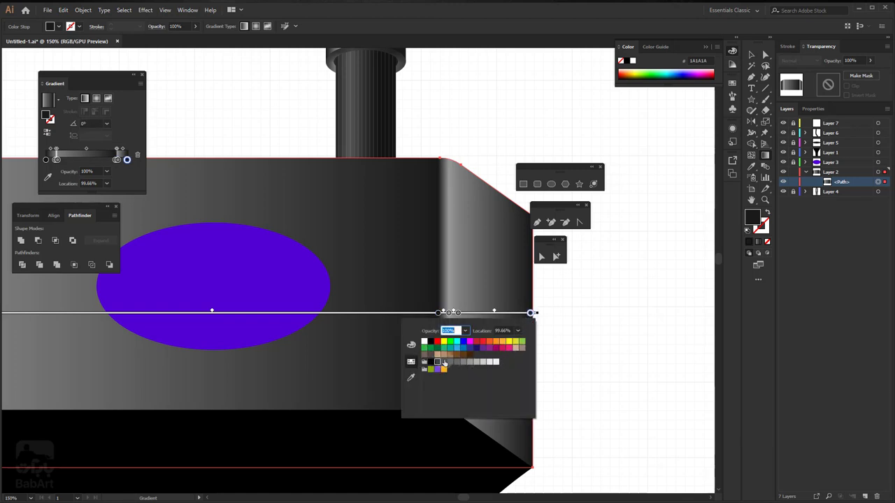
pyautogui.click(443, 362)
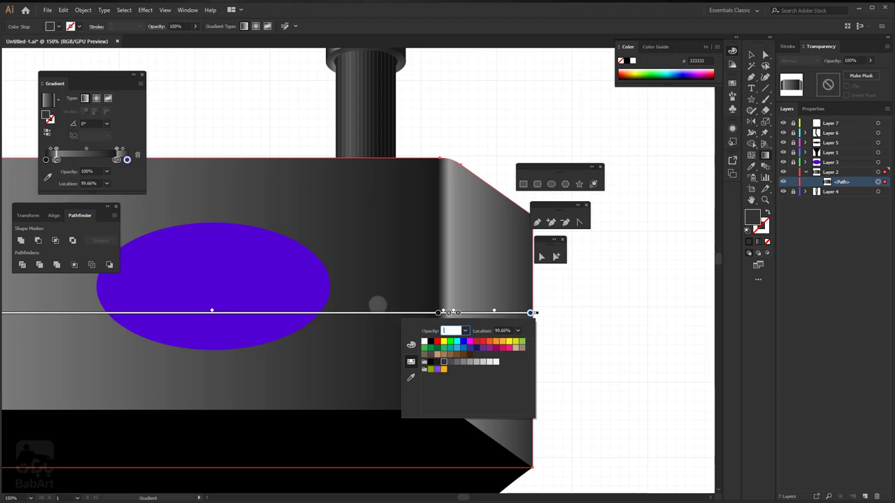
pyautogui.press('space')
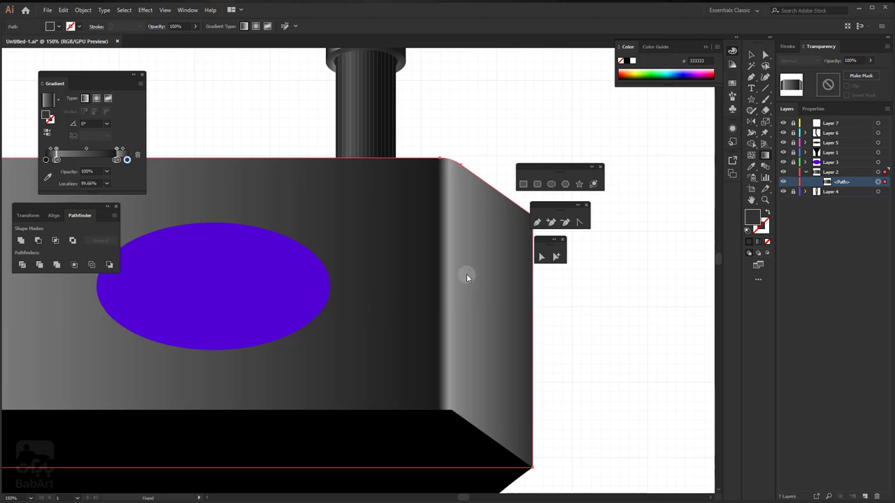
# Step: Dim the brightest left highlight stop to CCCCCC and its neighbour to 666666
pyautogui.moveTo(279, 340)
pyautogui.mouseDown()
pyautogui.moveTo(421, 337)
pyautogui.moveTo(448, 391)
pyautogui.mouseUp()
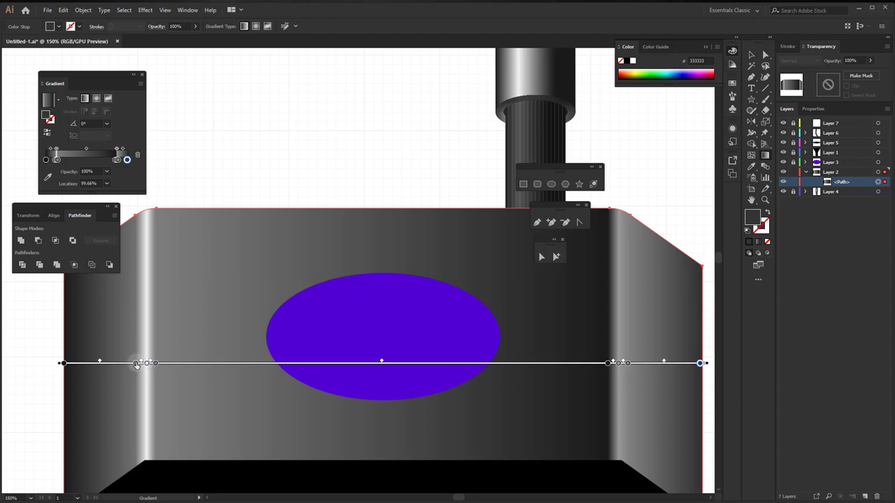
pyautogui.click(157, 363)
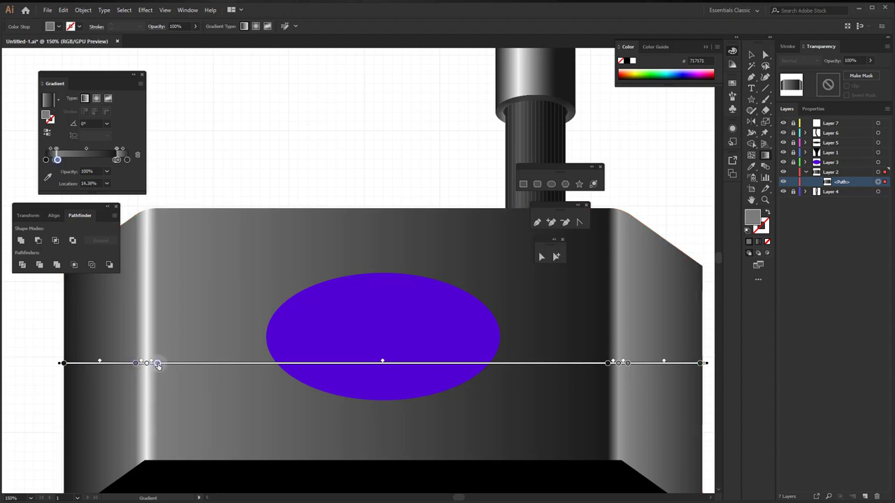
pyautogui.moveTo(158, 364); pyautogui.dragTo(159, 363)
pyautogui.doubleClick(147, 363)
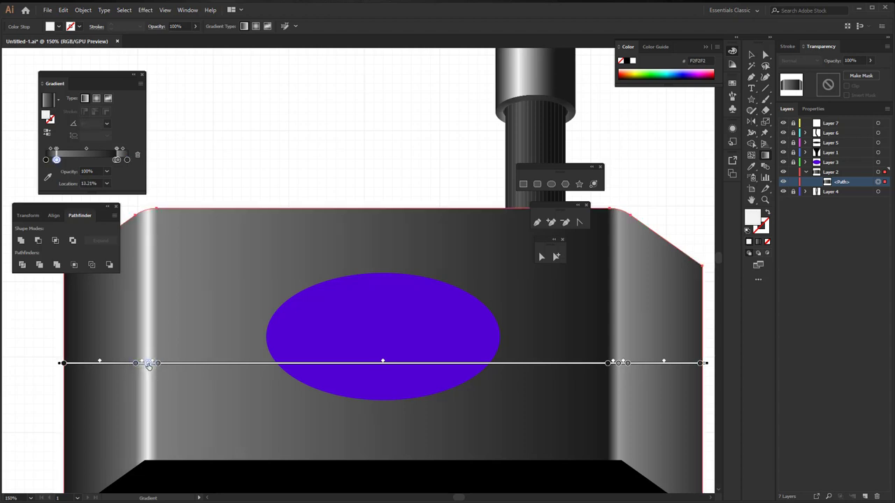
pyautogui.click(100, 412)
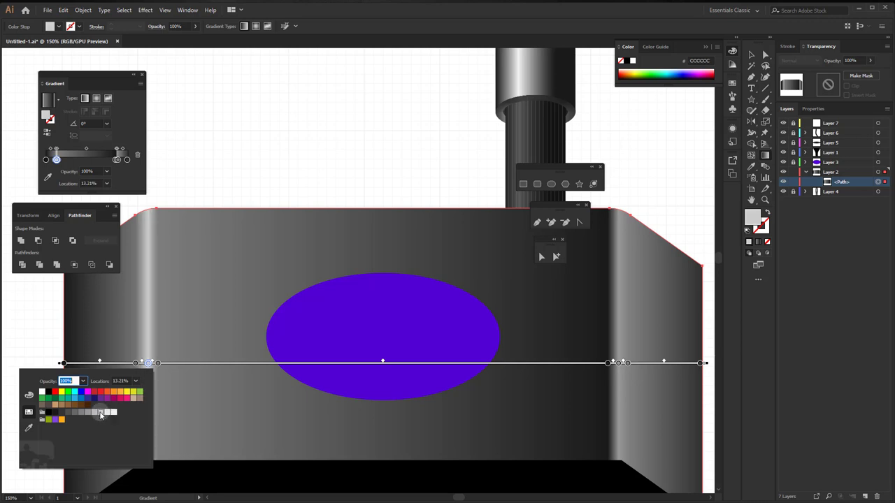
pyautogui.doubleClick(158, 364)
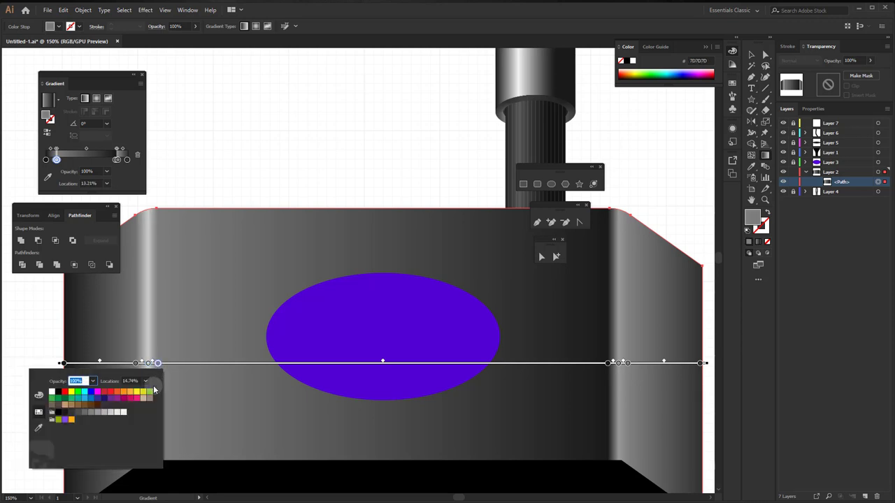
pyautogui.click(84, 414)
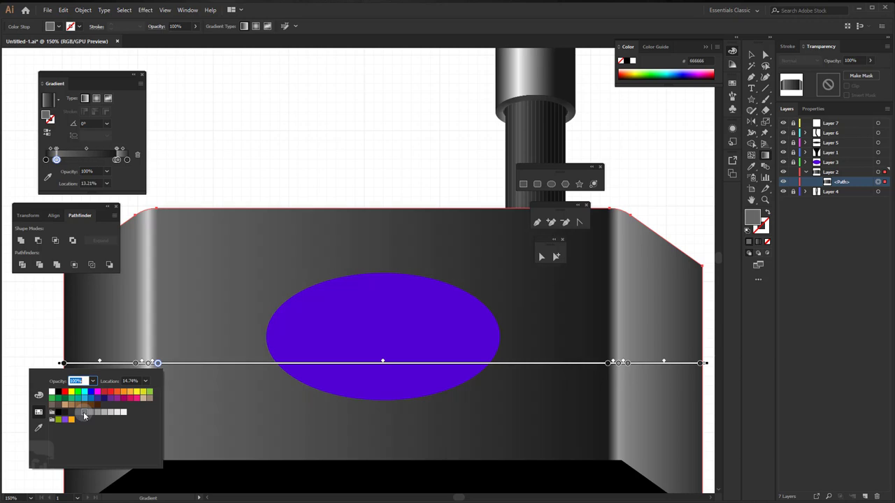
pyautogui.click(137, 364)
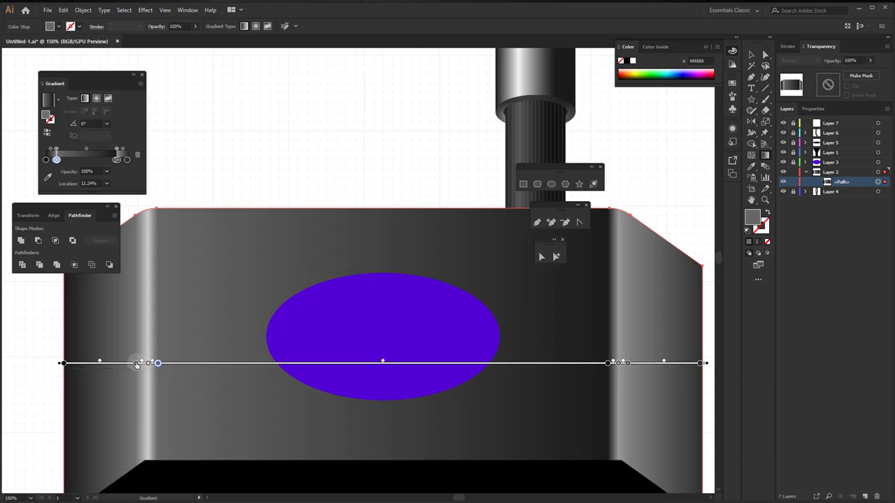
# Step: Set the outer highlight stop to 666666 and the left end stop to 333333
pyautogui.doubleClick(136, 363)
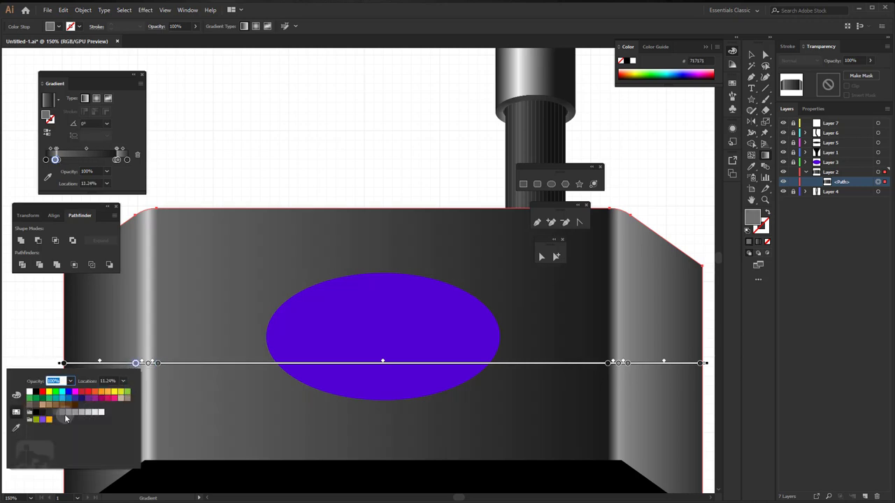
pyautogui.click(56, 414)
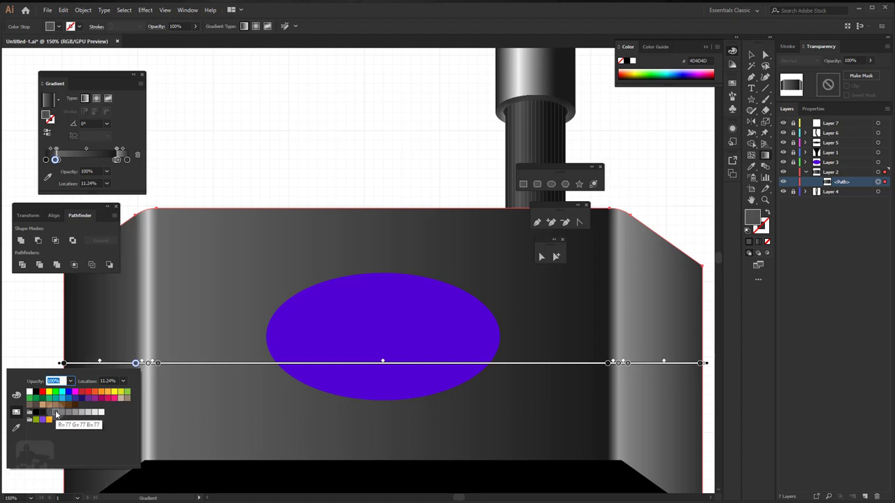
pyautogui.click(63, 414)
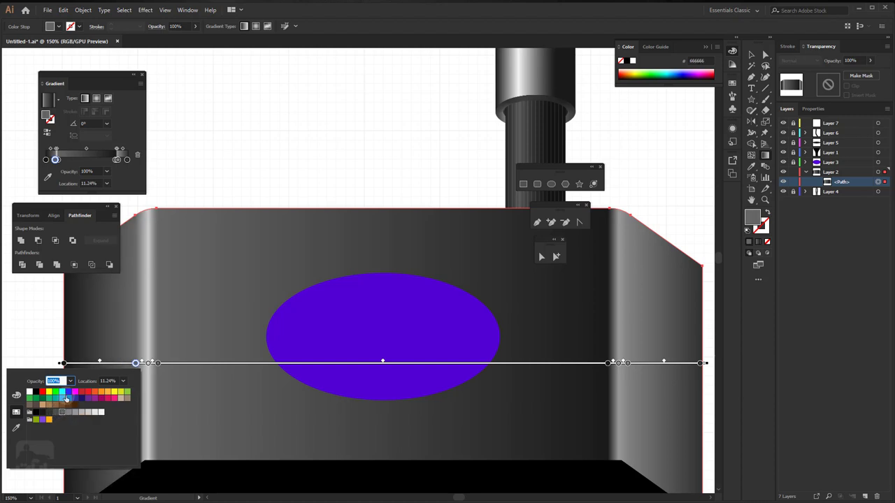
pyautogui.click(63, 365)
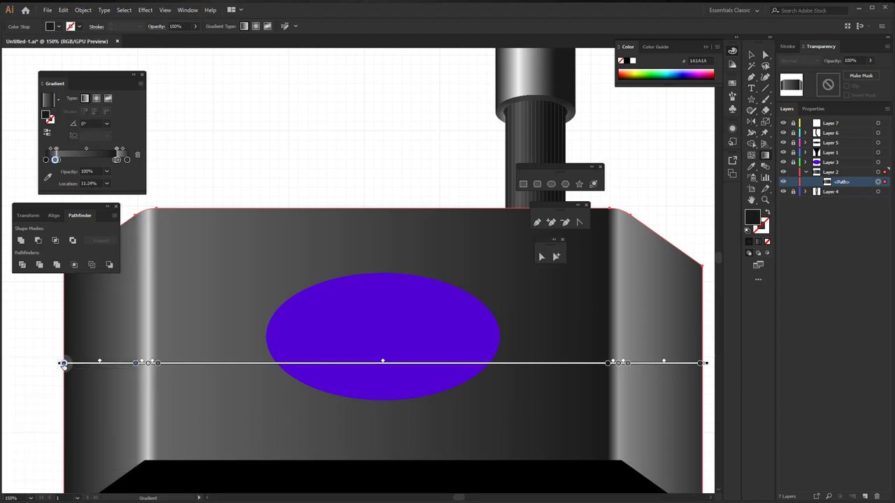
pyautogui.doubleClick(63, 364)
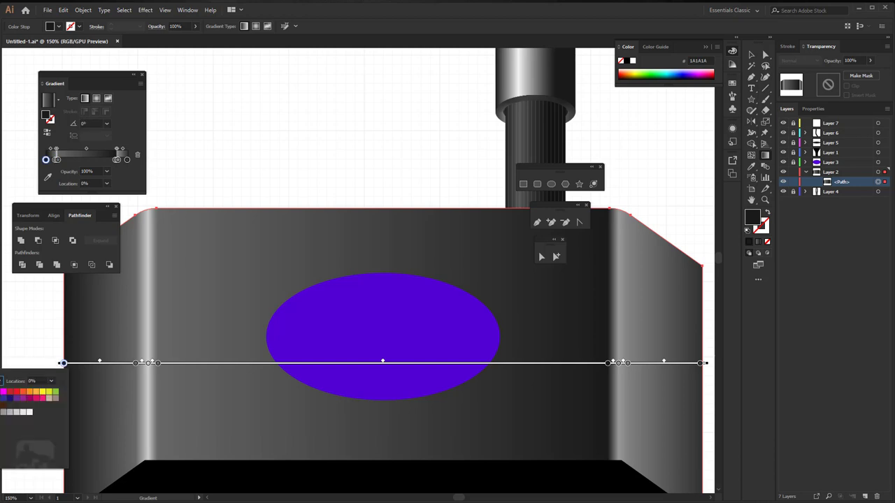
pyautogui.click(6, 413)
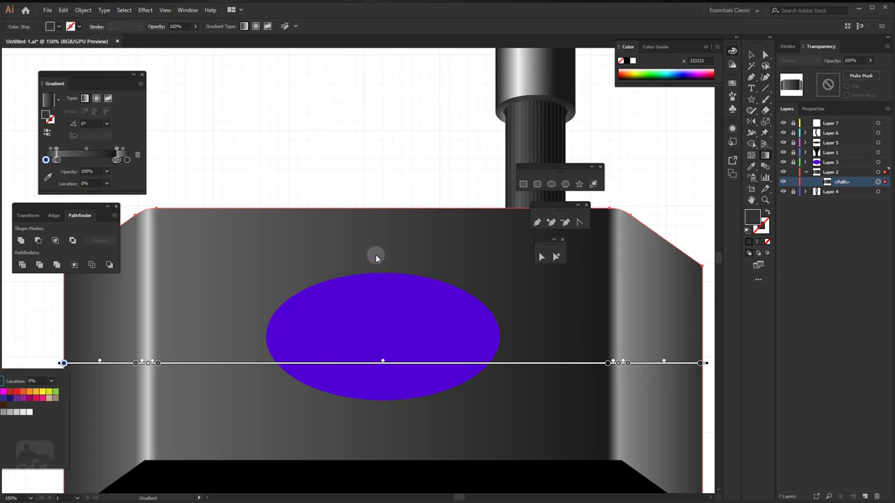
# Step: Zoom out to the whole plug, lock Layer 2 and make Layer 3 active
pyautogui.click(750, 55)
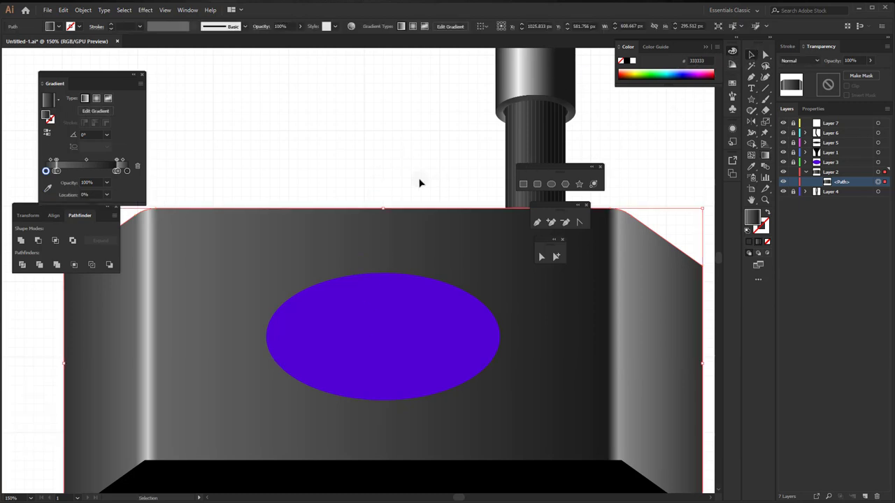
pyautogui.scroll(-2, 283, 299)
pyautogui.moveTo(315, 326)
pyautogui.mouseDown()
pyautogui.moveTo(336, 362)
pyautogui.moveTo(343, 348)
pyautogui.mouseUp()
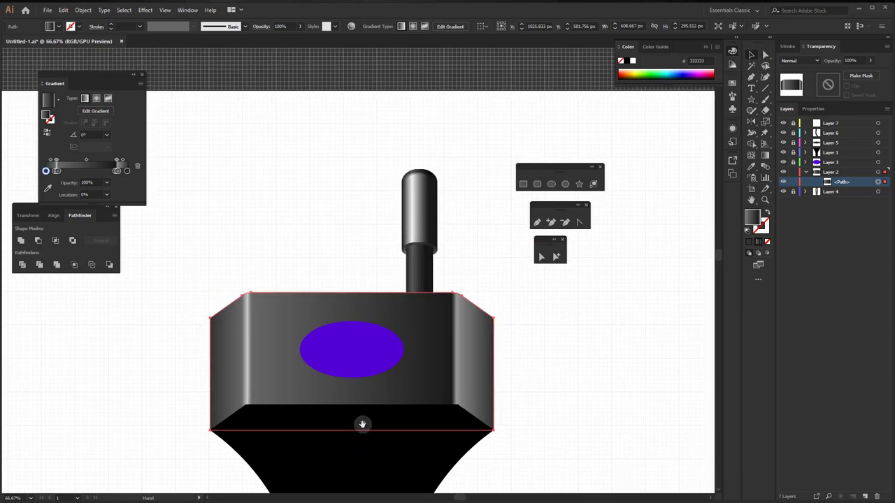
pyautogui.moveTo(359, 423); pyautogui.dragTo(396, 429)
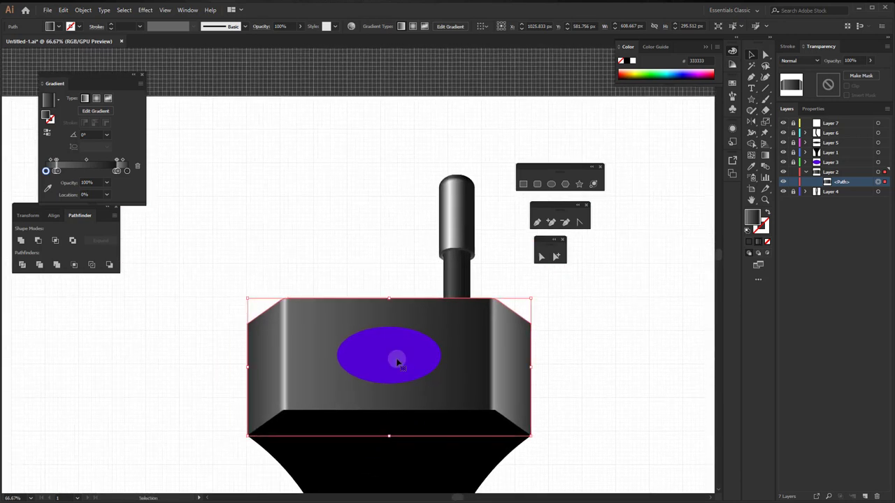
pyautogui.click(793, 172)
pyautogui.click(818, 162)
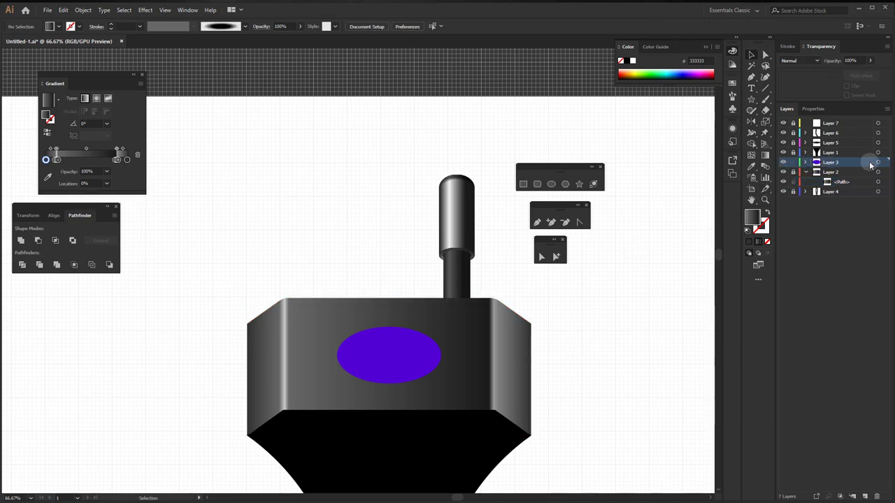
# Step: Fill the purple ellipse on Layer 3 with the White, Black preset as a radial gradient
pyautogui.click(884, 162)
pyautogui.click(418, 363)
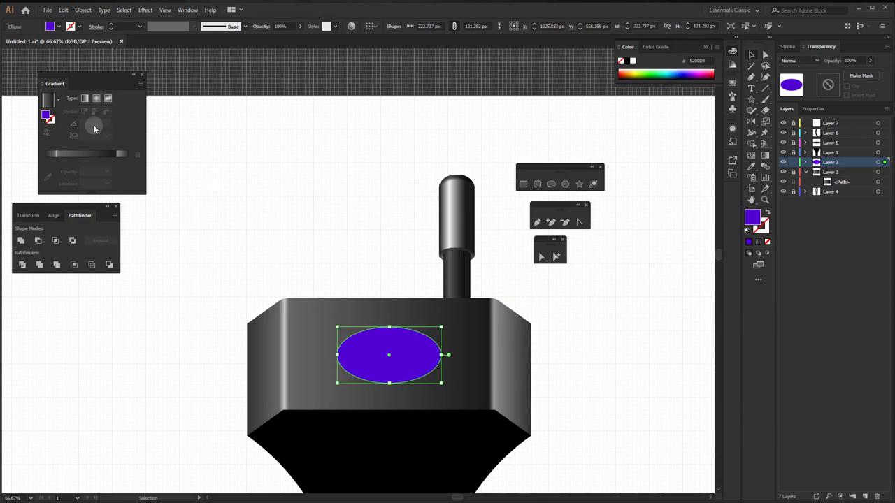
pyautogui.hotkey('ctrl', '1')
pyautogui.click(58, 99)
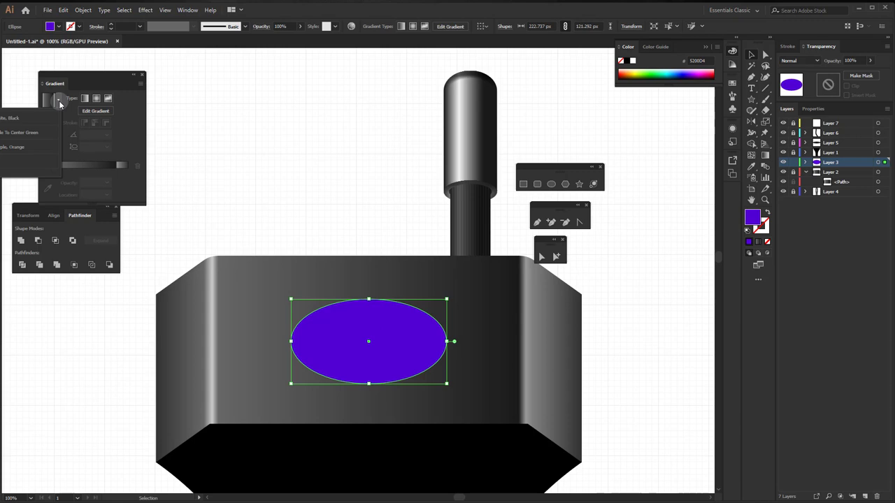
pyautogui.click(28, 120)
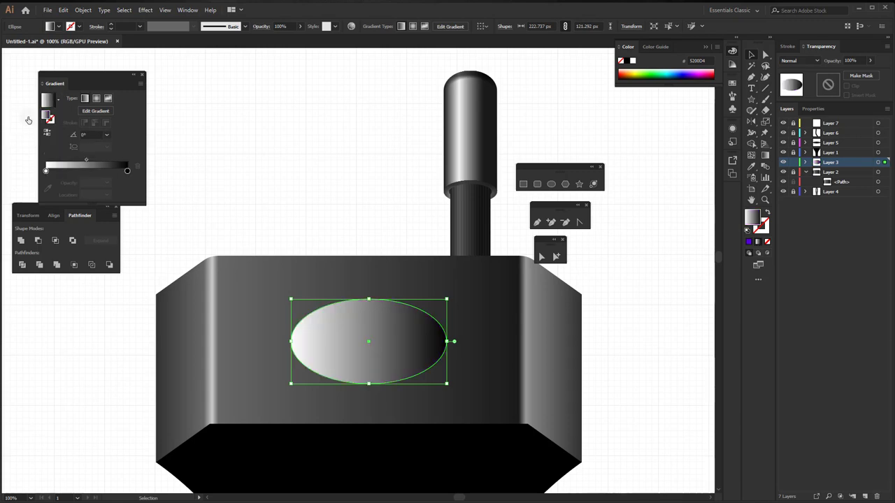
pyautogui.click(97, 99)
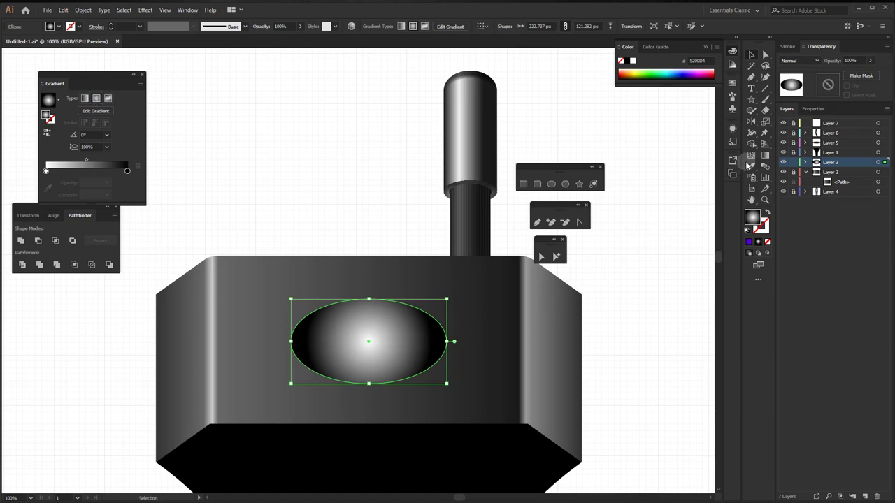
pyautogui.click(765, 165)
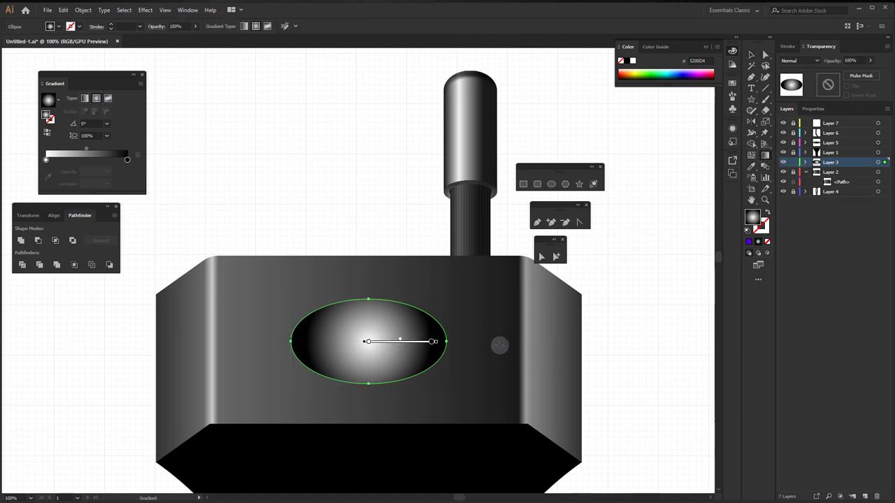
# Step: Redraw the ellipse's radial gradient outward and set its centre stop to mid grey 808080
pyautogui.moveTo(501, 340); pyautogui.dragTo(363, 338)
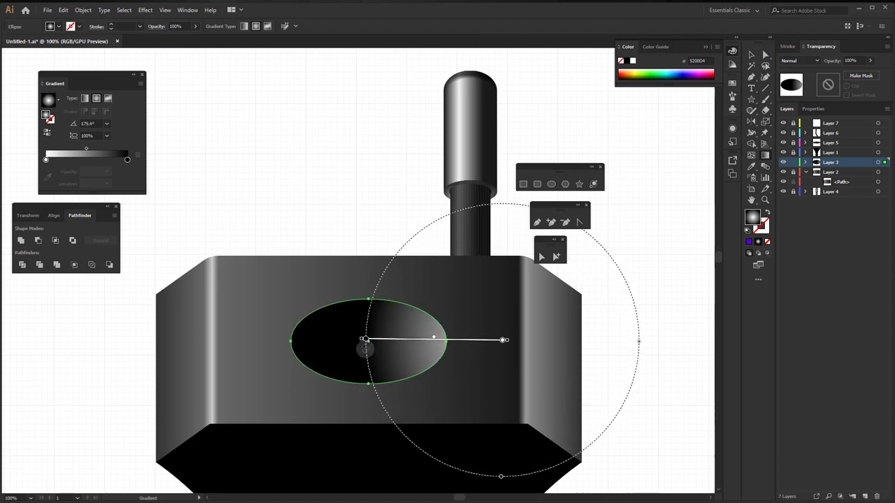
pyautogui.doubleClick(45, 160)
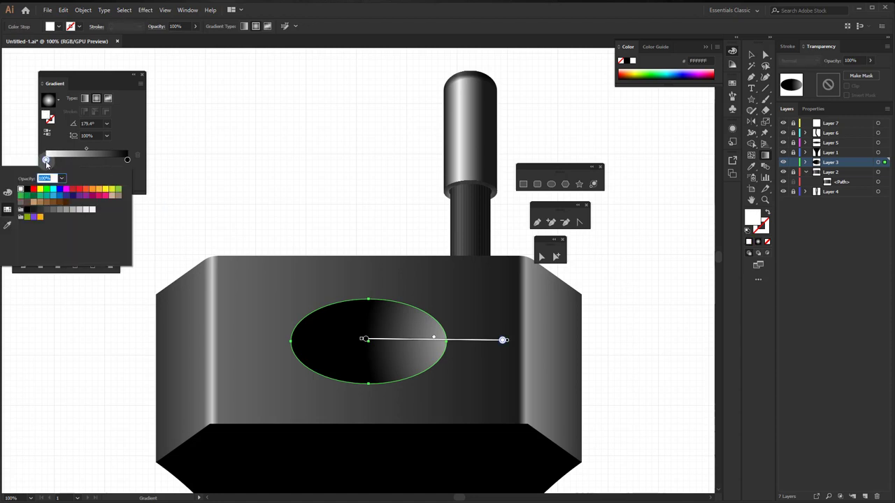
pyautogui.click(61, 210)
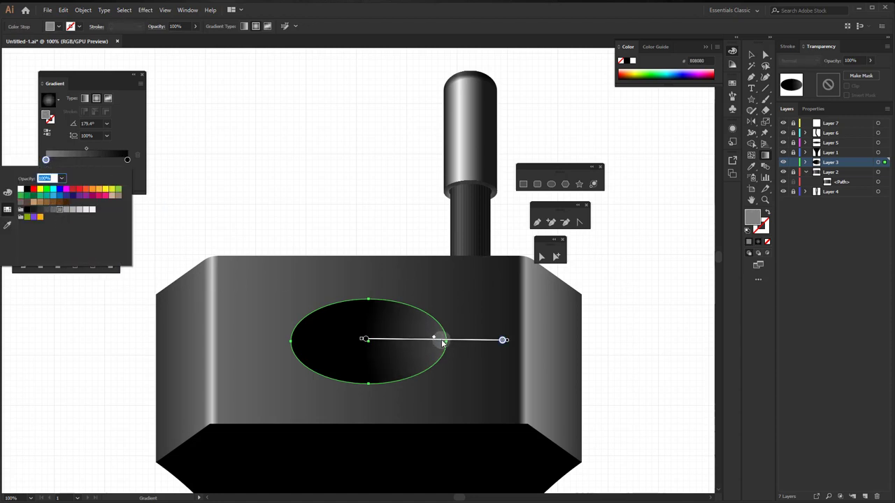
pyautogui.press('Escape')
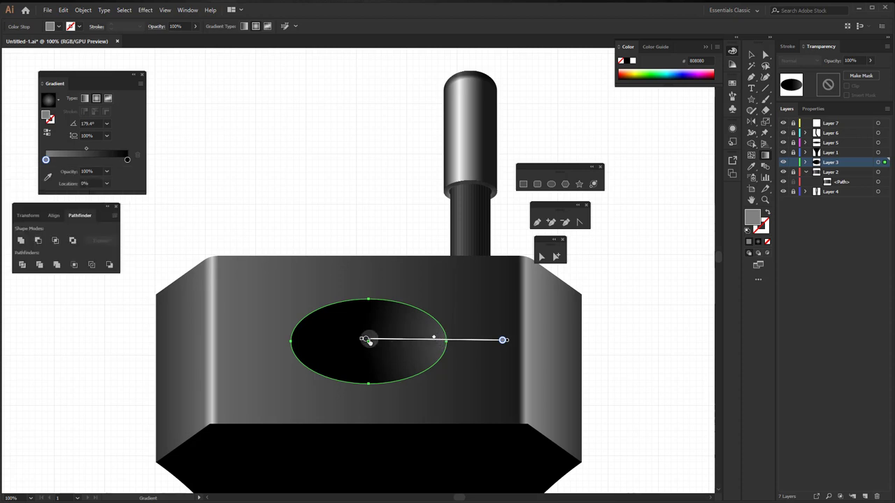
pyautogui.click(364, 340)
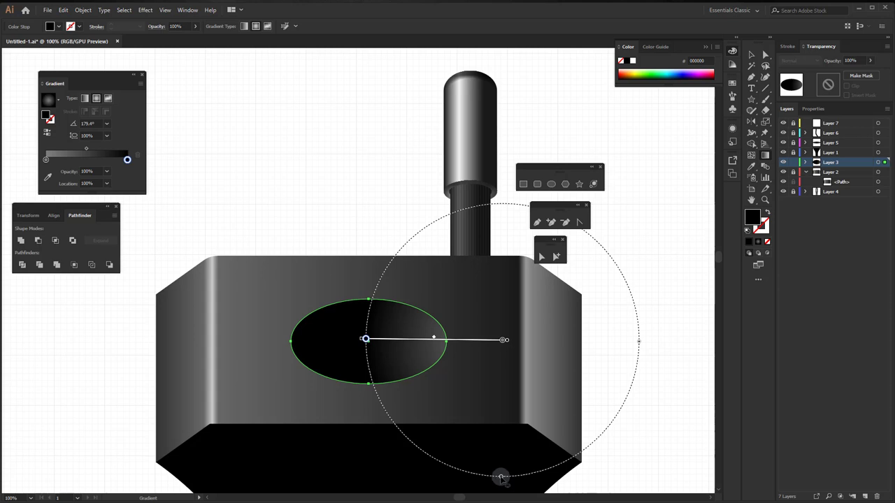
# Step: Flatten the gradient to a wide ellipse and return the focal point to the origin
pyautogui.moveTo(500, 476); pyautogui.dragTo(501, 407)
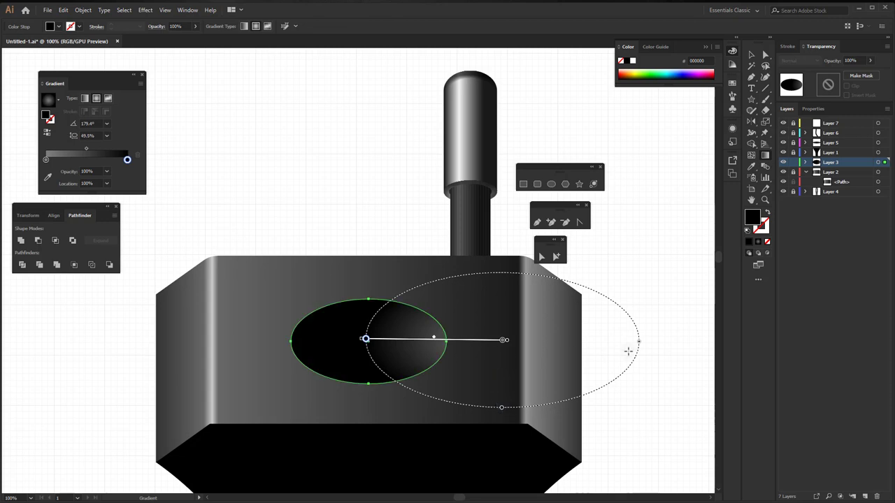
pyautogui.moveTo(640, 345); pyautogui.dragTo(634, 343)
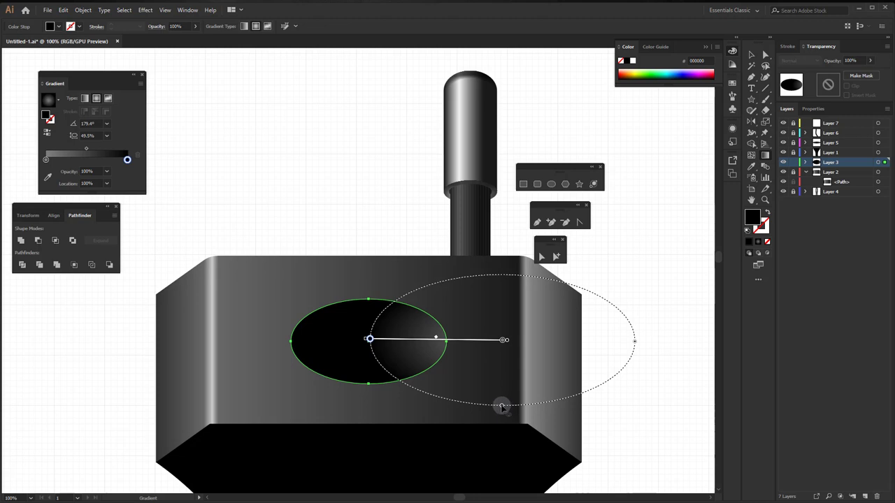
pyautogui.moveTo(501, 405); pyautogui.dragTo(502, 409)
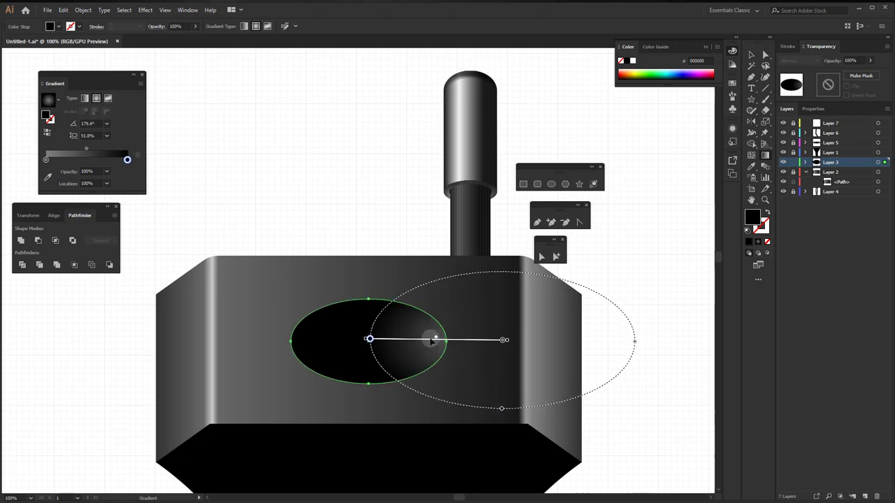
pyautogui.moveTo(436, 340); pyautogui.dragTo(432, 338)
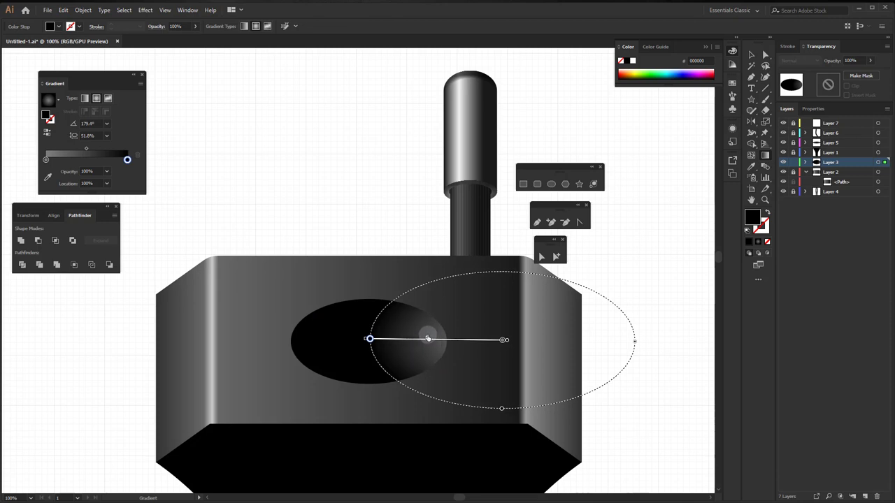
pyautogui.moveTo(427, 338); pyautogui.dragTo(369, 339)
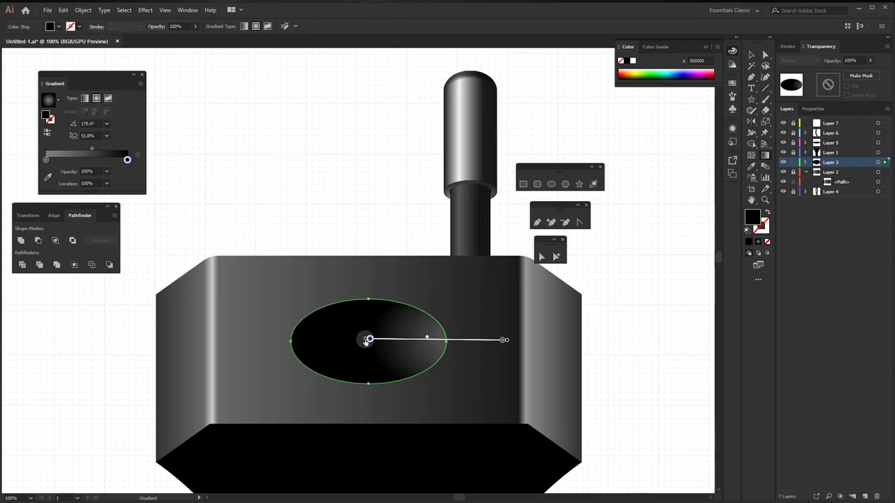
pyautogui.click(367, 340)
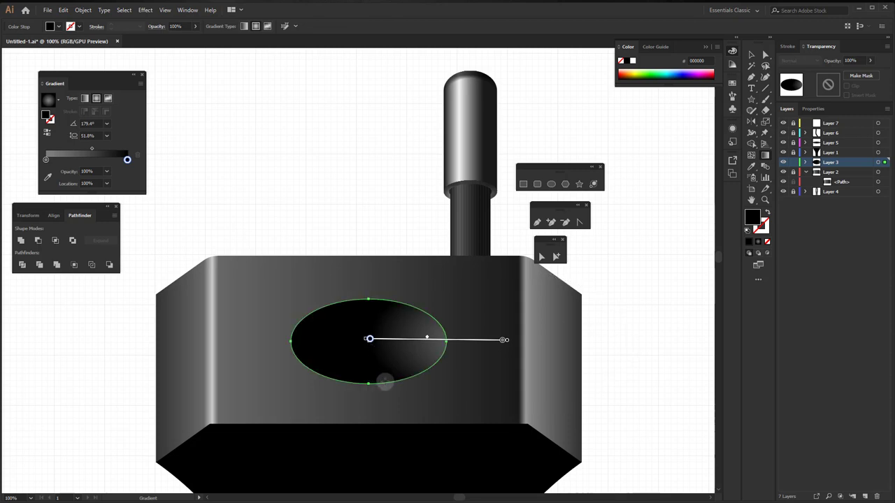
# Step: Set the oval's right gradient stop to dark grey 1A1A1A
pyautogui.doubleClick(128, 160)
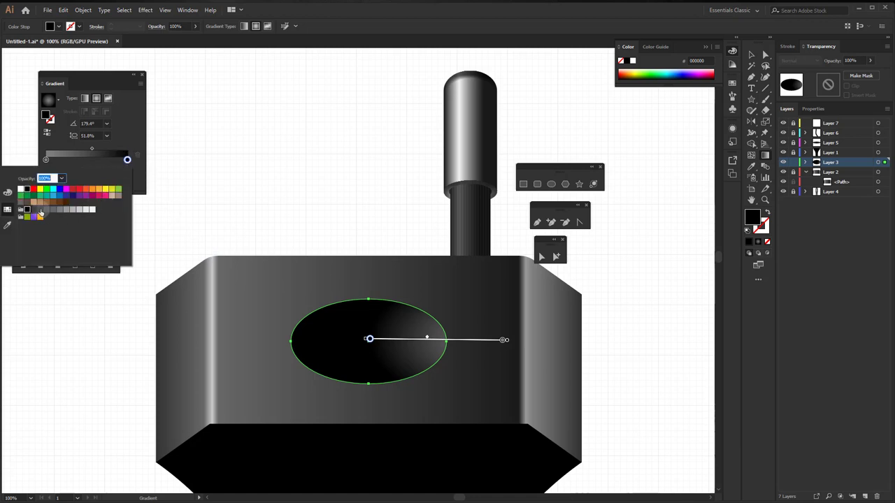
pyautogui.click(38, 210)
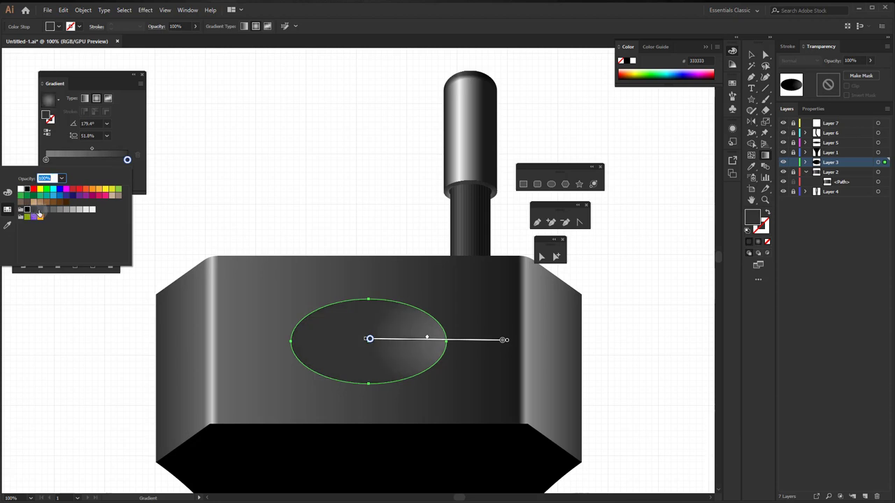
pyautogui.click(32, 211)
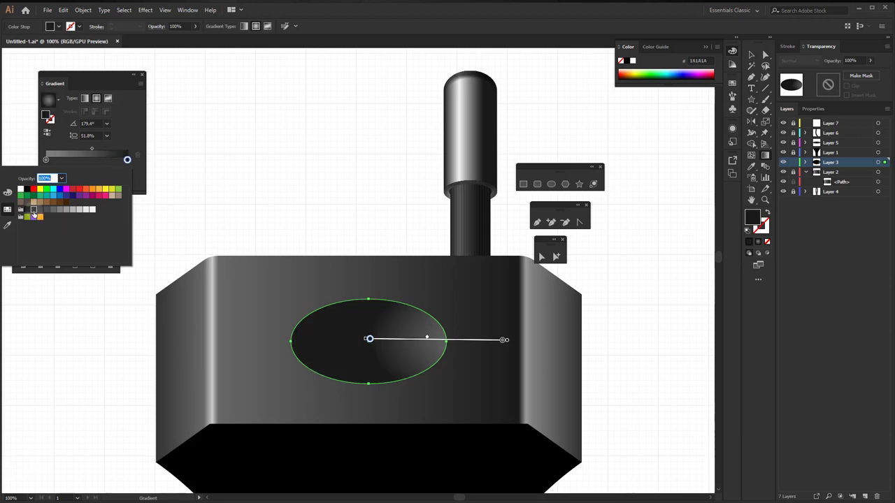
pyautogui.click(750, 58)
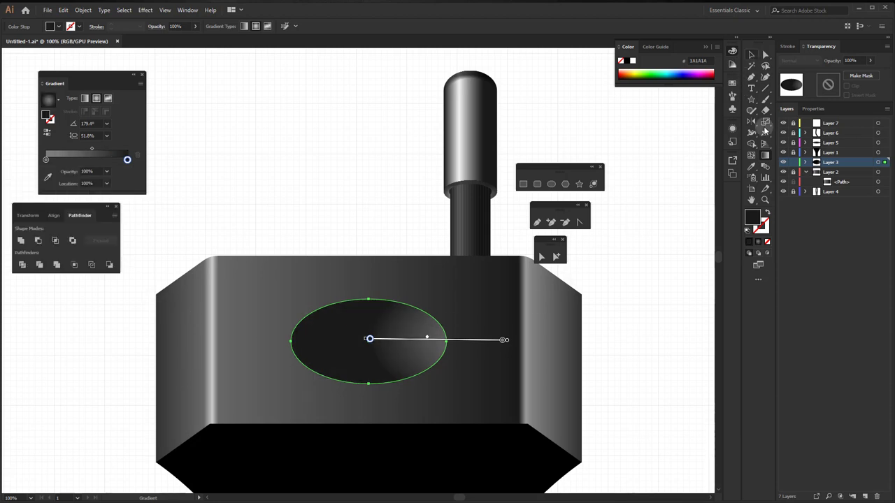
pyautogui.click(797, 173)
pyautogui.click(806, 174)
pyautogui.press('g')
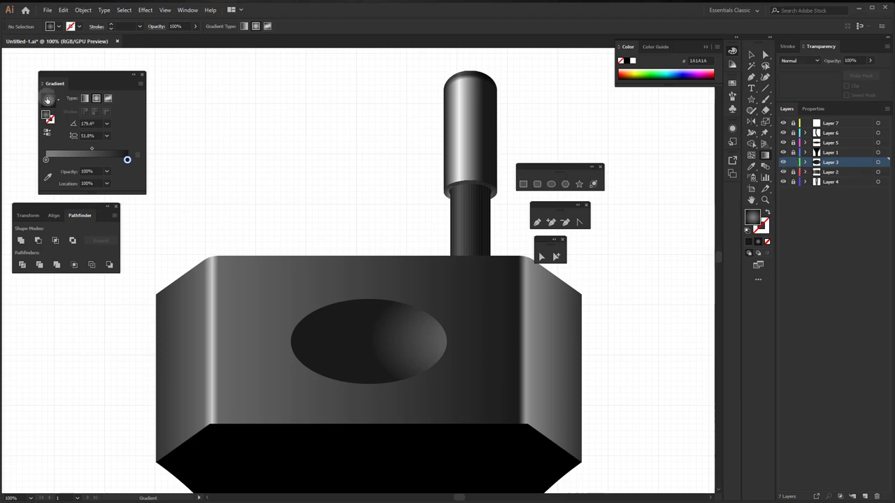
# Step: Drag the gradient midpoint to about 36.65% and deselect the oval
pyautogui.click(104, 162)
pyautogui.moveTo(95, 149); pyautogui.dragTo(75, 150)
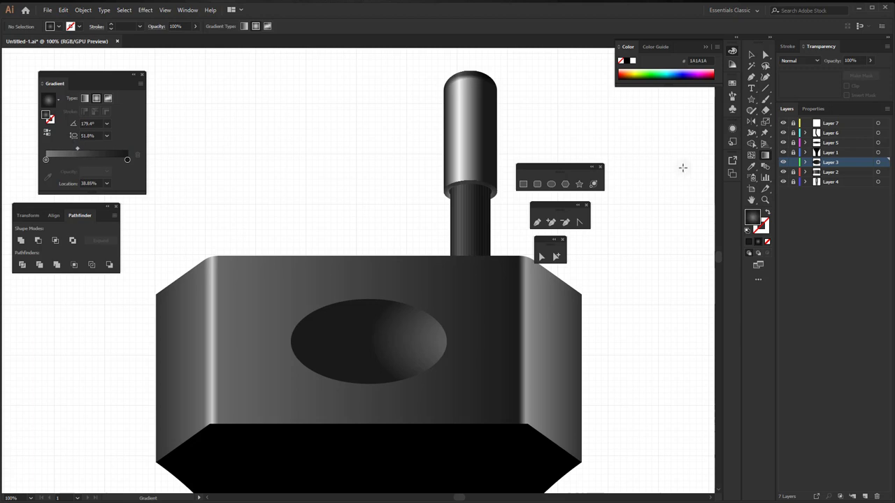
pyautogui.click(877, 163)
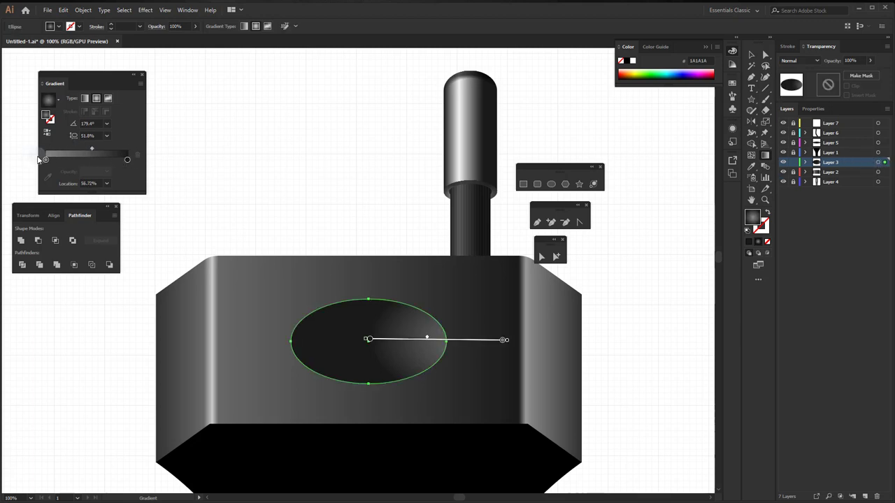
pyautogui.moveTo(92, 150); pyautogui.dragTo(74, 151)
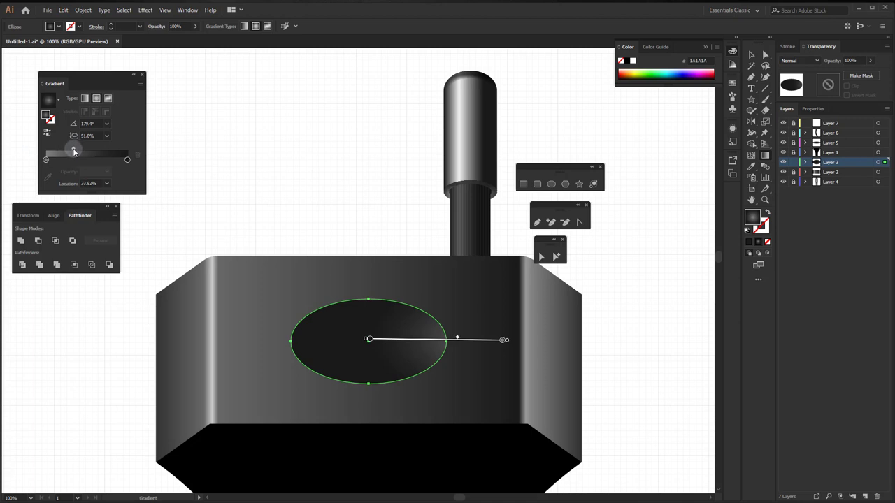
pyautogui.moveTo(433, 339)
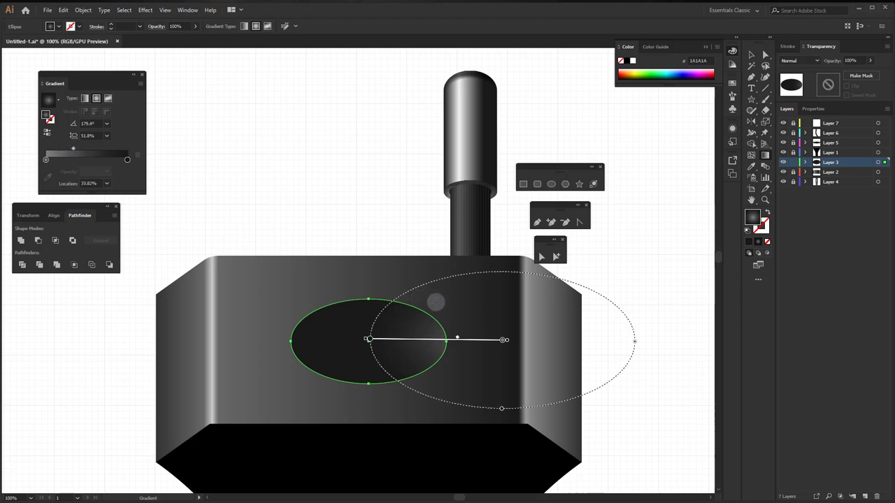
pyautogui.moveTo(457, 339); pyautogui.dragTo(453, 339)
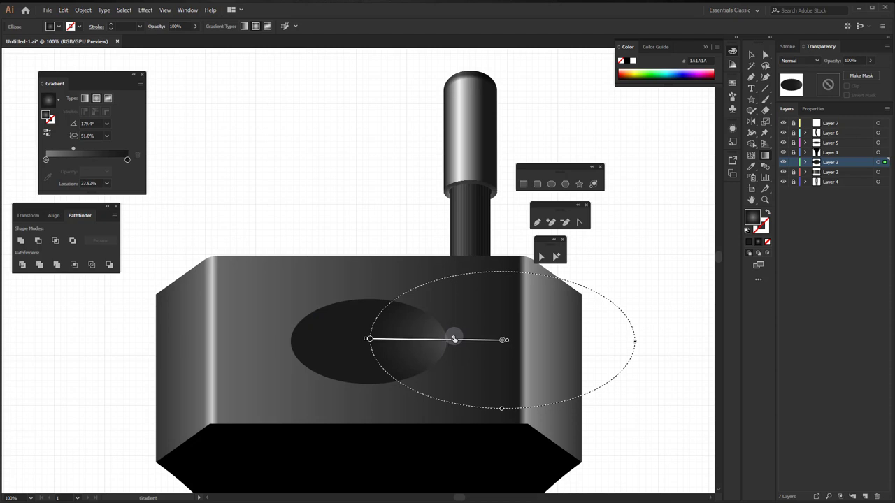
pyautogui.click(751, 55)
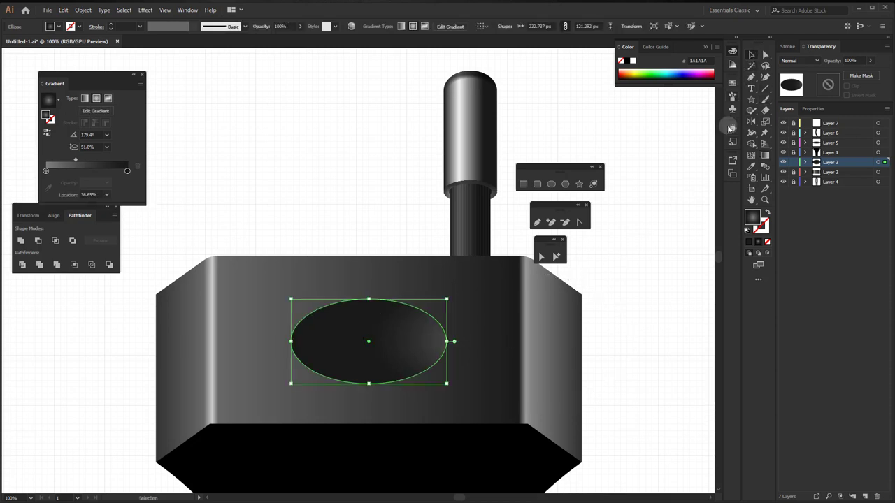
pyautogui.click(515, 341)
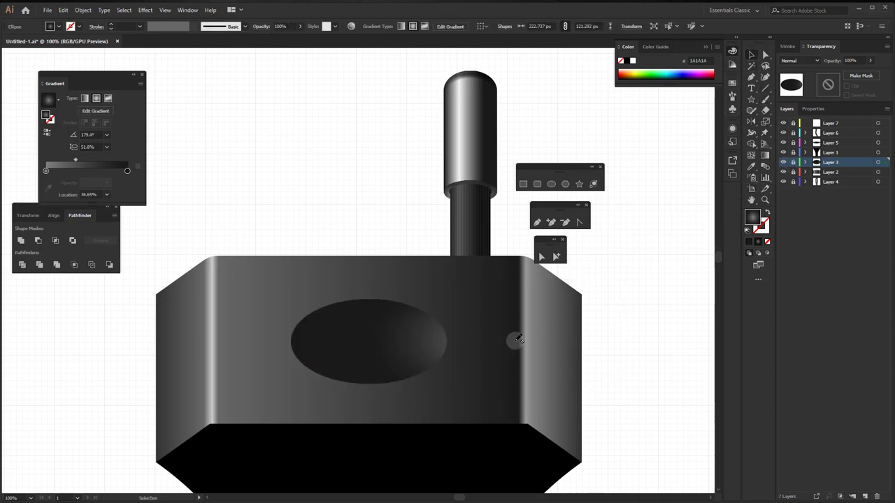
# Step: Copy the body <Path> within Layer 2 and draw a straight line across its top edge
pyautogui.click(783, 172)
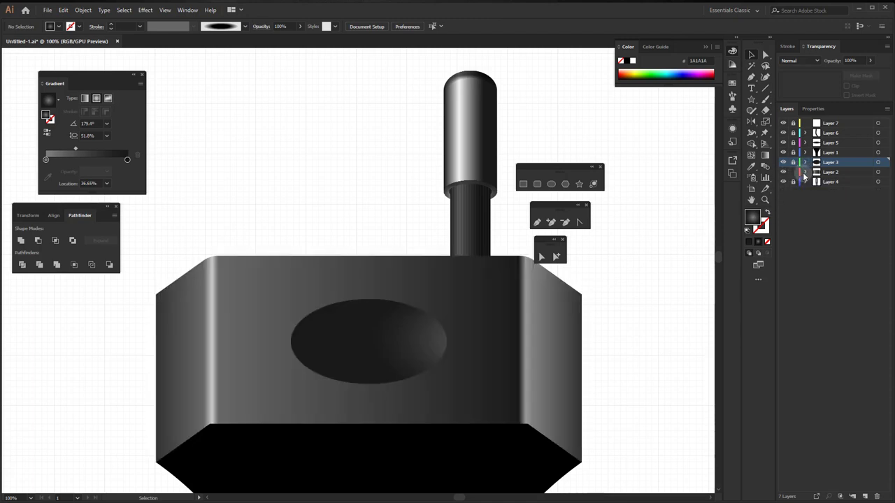
pyautogui.click(805, 172)
pyautogui.click(838, 182)
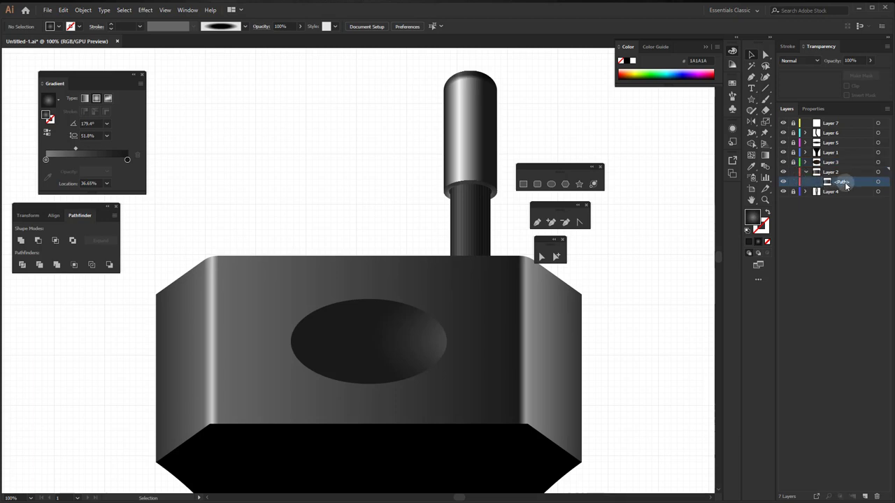
pyautogui.moveTo(845, 183); pyautogui.dragTo(862, 496)
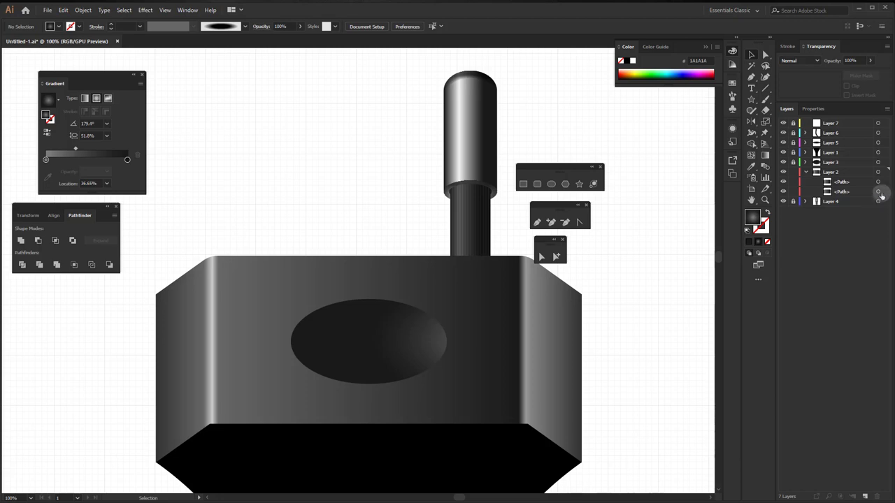
pyautogui.click(880, 191)
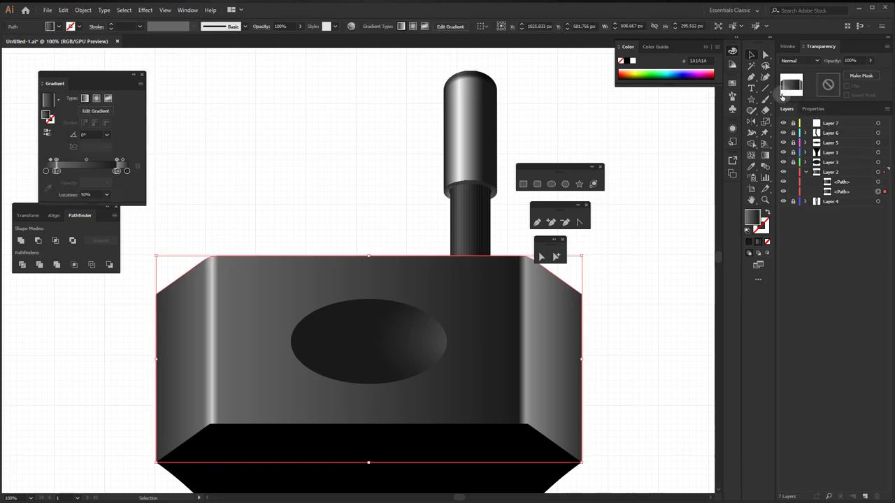
pyautogui.moveTo(768, 88); pyautogui.dragTo(797, 89)
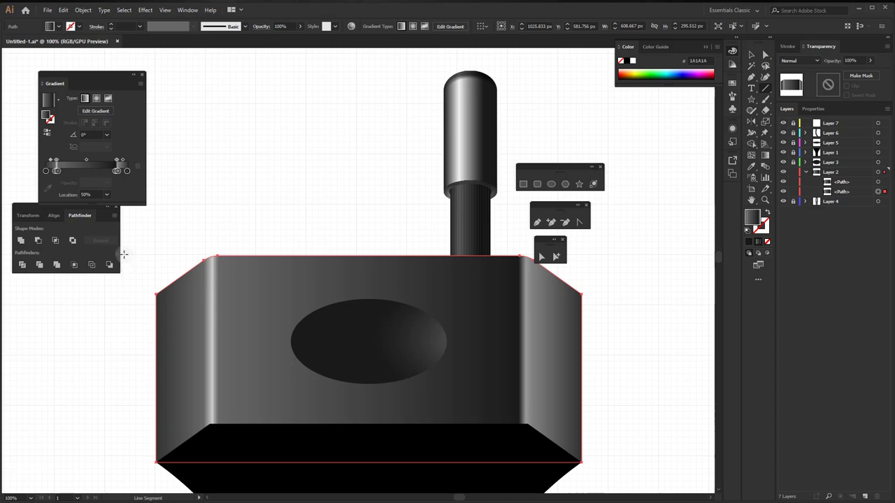
pyautogui.moveTo(123, 254); pyautogui.dragTo(613, 252)
# Step: Move the line below the hidden top body copy, give it a white stroke, and shift it down 5 px
pyautogui.click(842, 183)
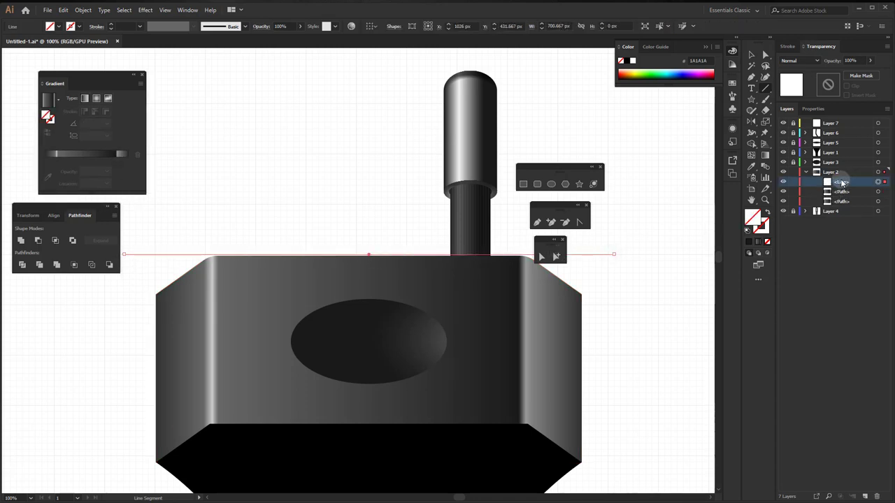
pyautogui.moveTo(844, 183); pyautogui.dragTo(843, 197)
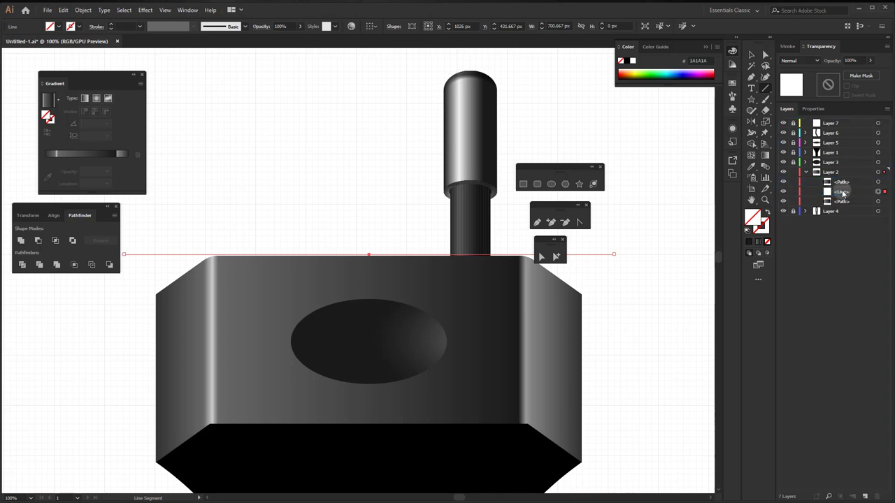
pyautogui.click(784, 183)
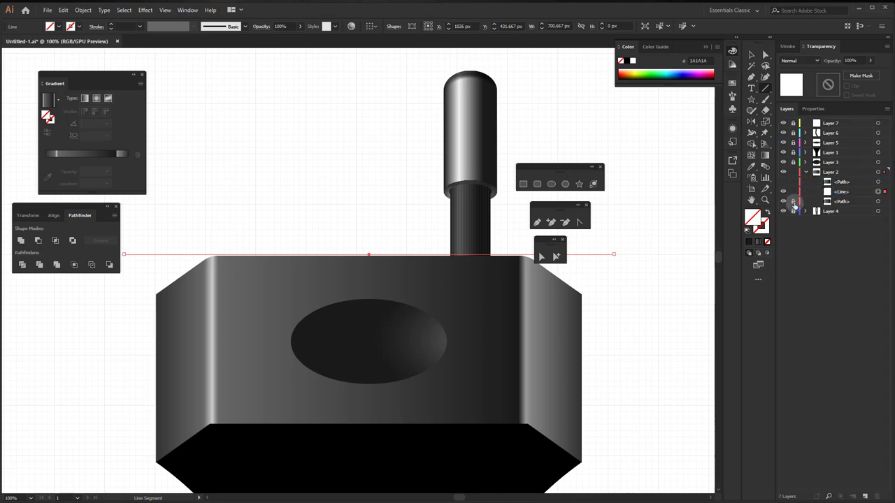
pyautogui.click(839, 192)
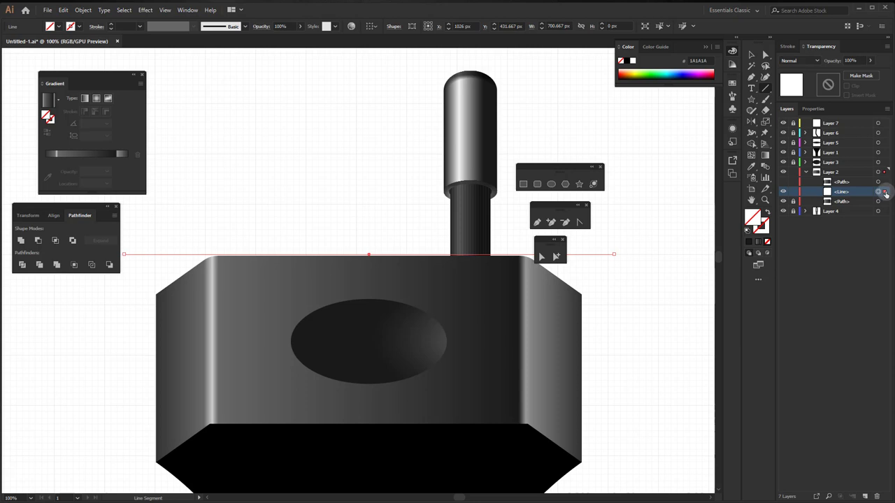
pyautogui.click(762, 228)
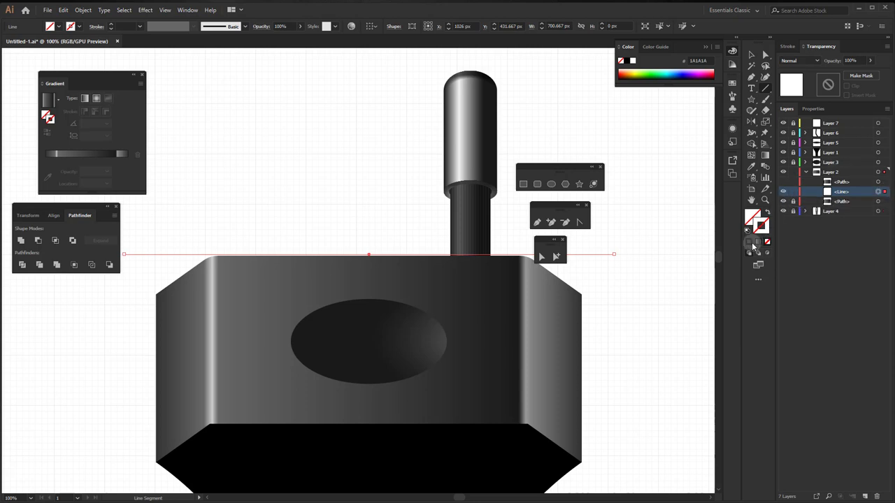
pyautogui.click(749, 241)
pyautogui.click(632, 60)
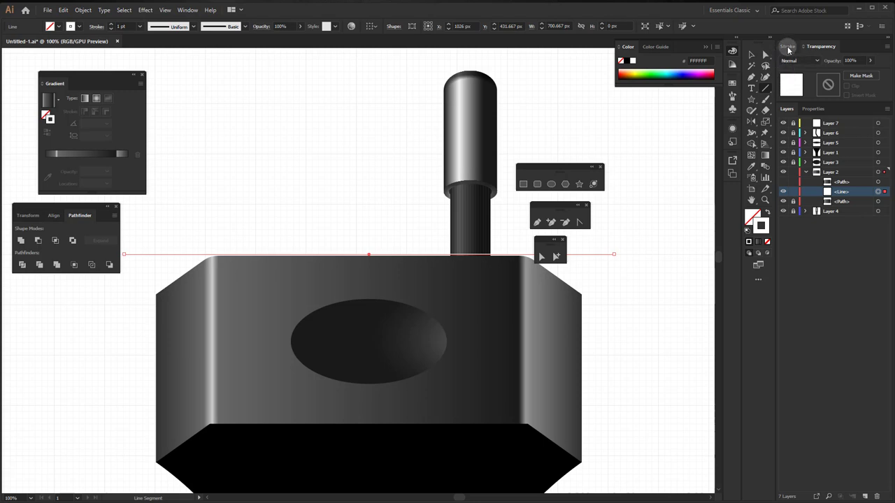
pyautogui.click(788, 46)
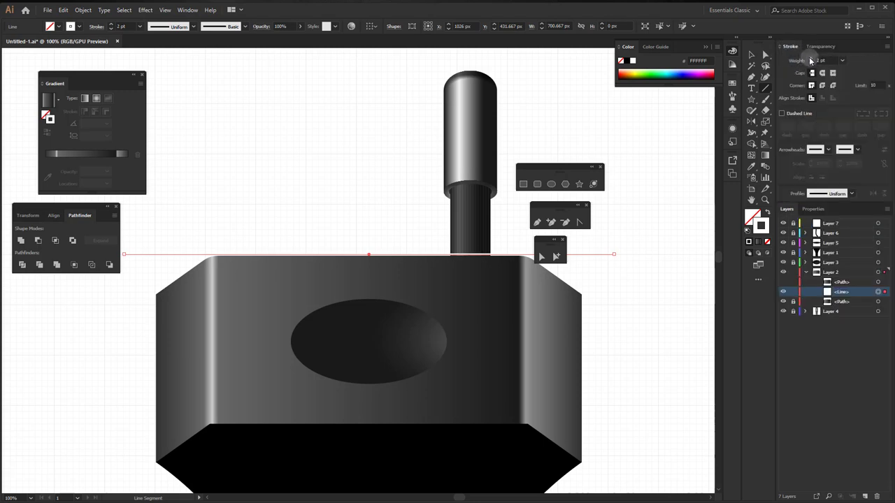
pyautogui.click(752, 55)
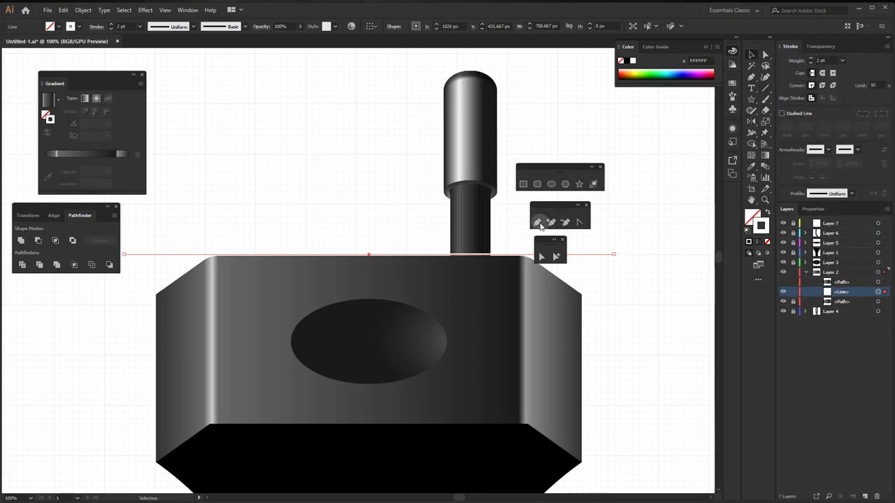
pyautogui.moveTo(368, 256); pyautogui.dragTo(368, 261)
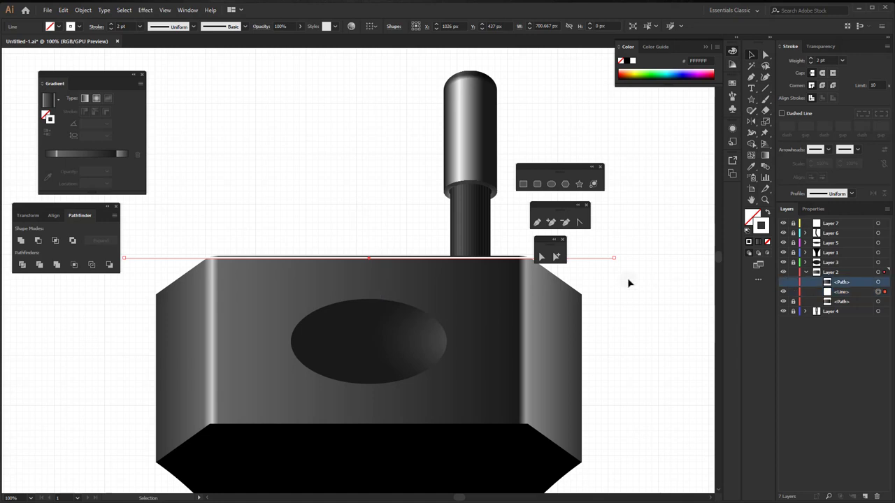
# Step: Select the line with the body and attempt a clipping mask, dismissing the error
pyautogui.moveTo(627, 341); pyautogui.dragTo(142, 418)
pyautogui.click(82, 10)
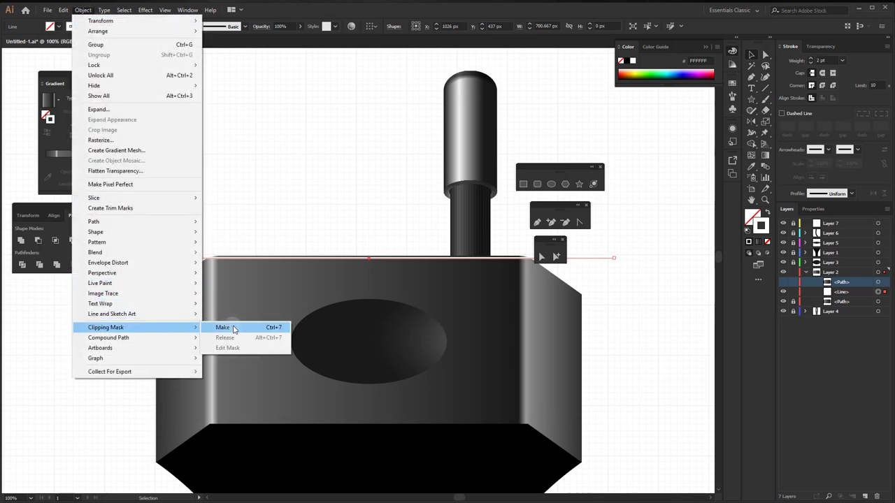
pyautogui.click(233, 327)
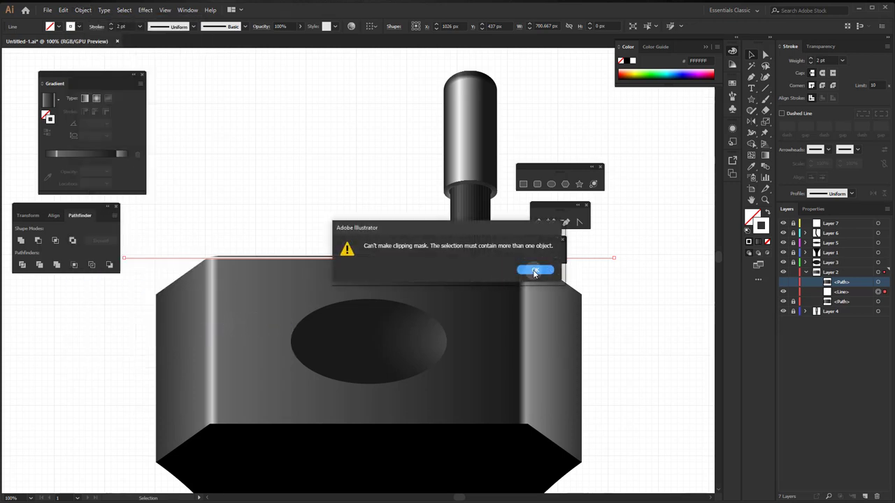
pyautogui.click(534, 272)
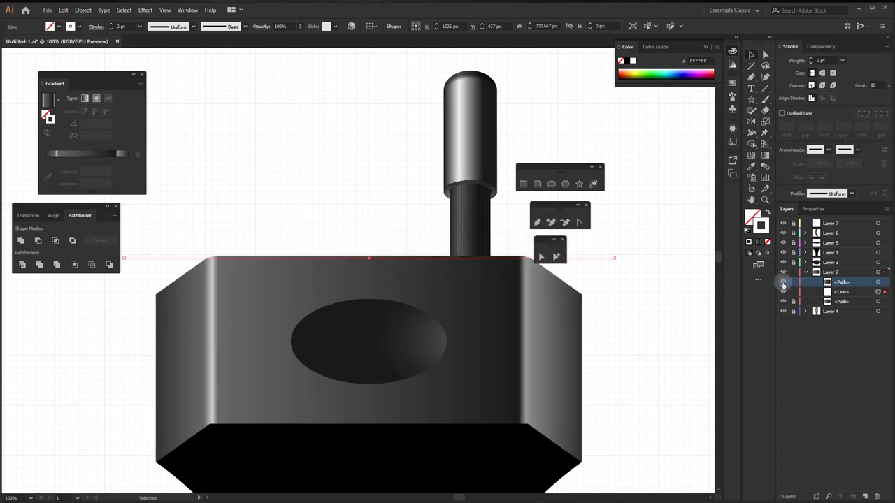
# Step: Clip the top line to the body shape and select the line inside the Clip Group
pyautogui.moveTo(651, 214)
pyautogui.mouseDown()
pyautogui.moveTo(128, 446)
pyautogui.moveTo(124, 417)
pyautogui.mouseUp()
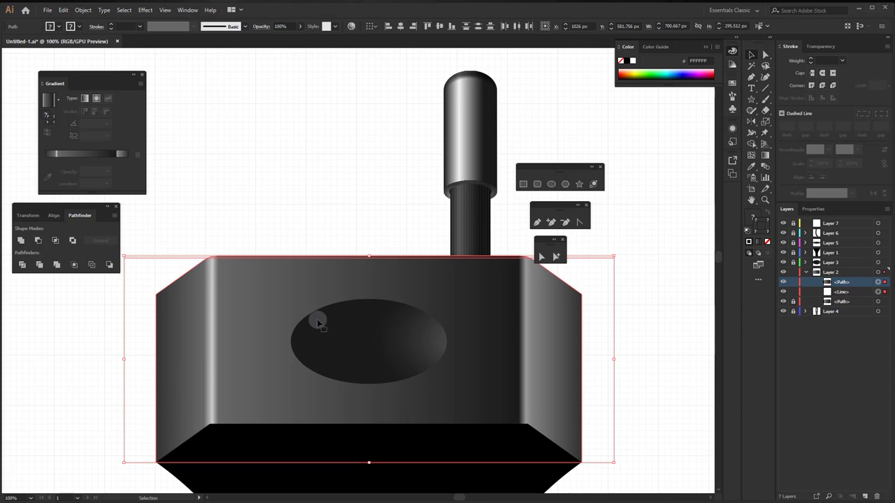
pyautogui.click(83, 10)
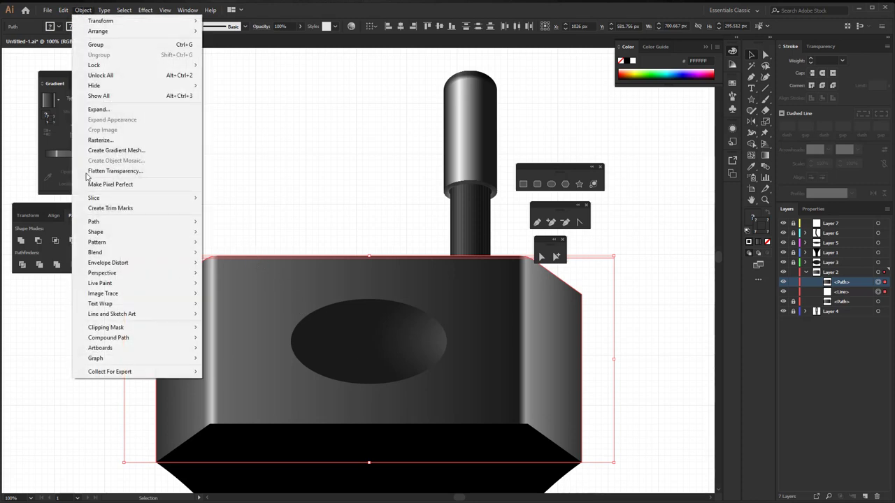
pyautogui.moveTo(106, 327)
pyautogui.click(223, 327)
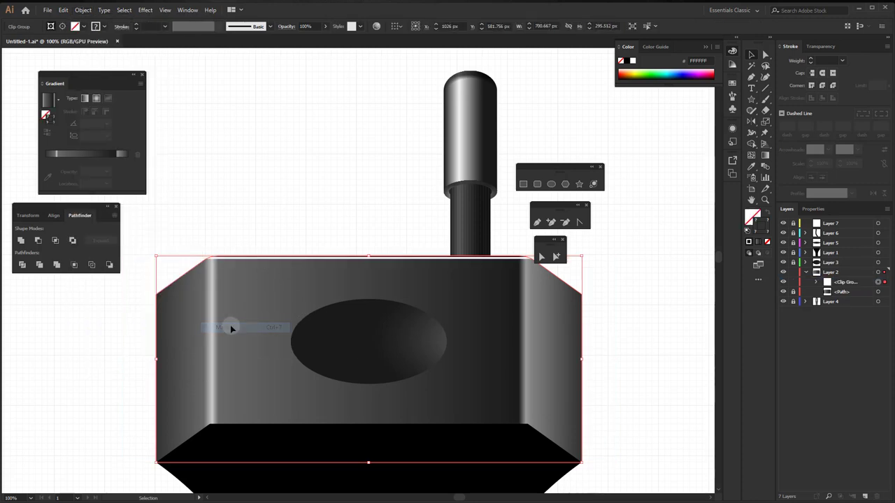
pyautogui.click(815, 282)
pyautogui.click(882, 302)
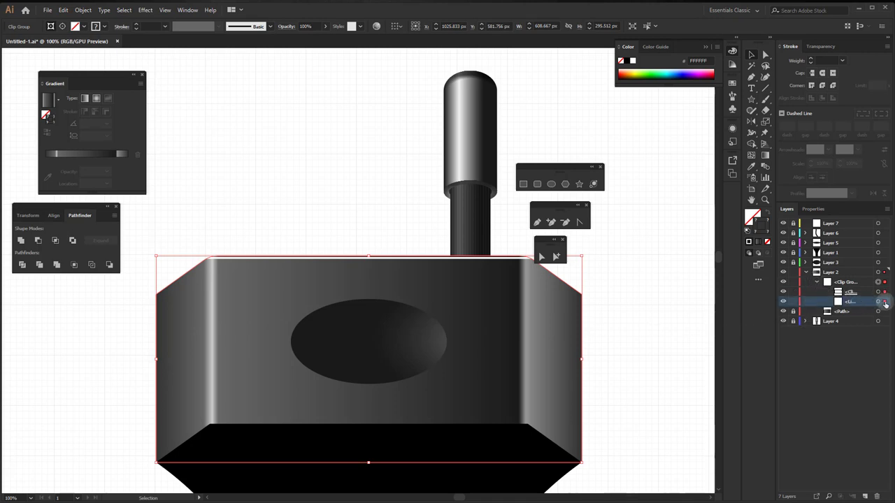
pyautogui.click(884, 301)
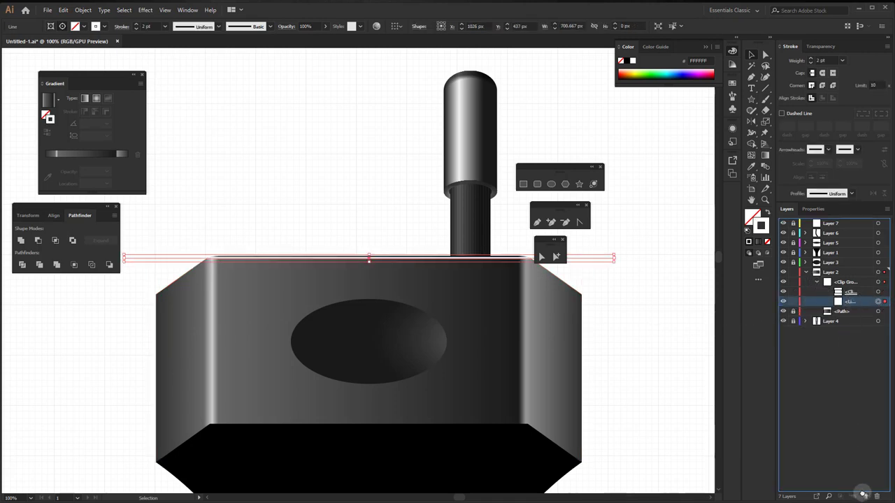
# Step: Duplicate the edge line, move the copy 285.33 px down to the bottom edge, and select both lines
pyautogui.moveTo(849, 301); pyautogui.dragTo(864, 496)
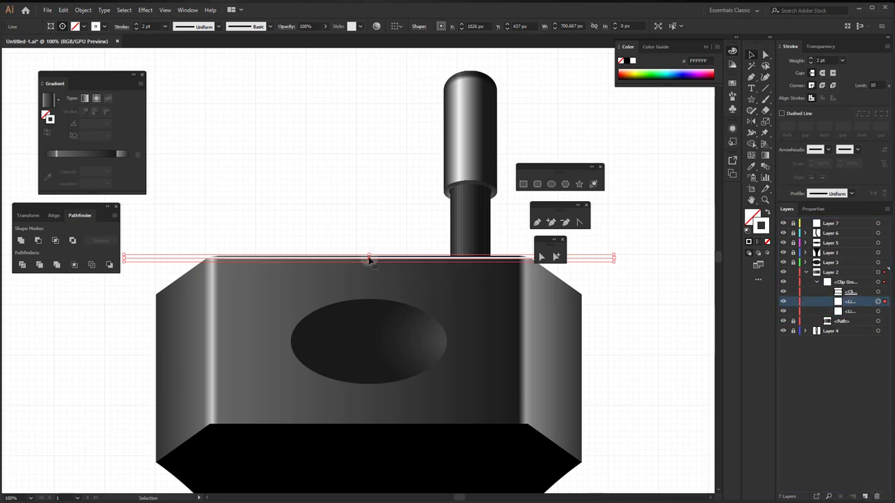
pyautogui.moveTo(369, 260); pyautogui.dragTo(369, 458)
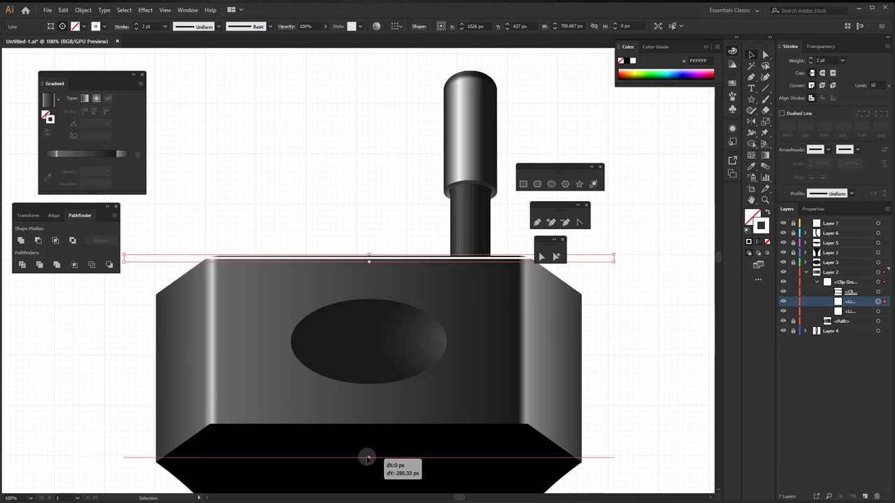
pyautogui.hotkey('ctrl', 'shift', 'a')
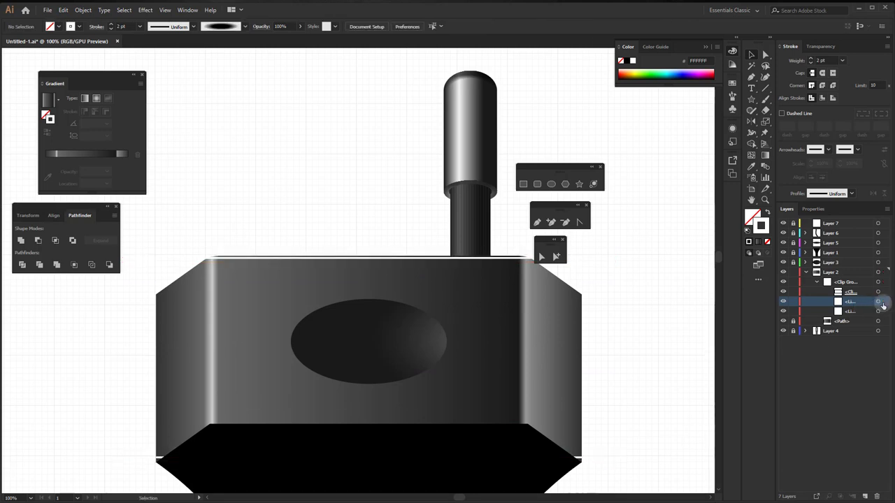
pyautogui.click(880, 302)
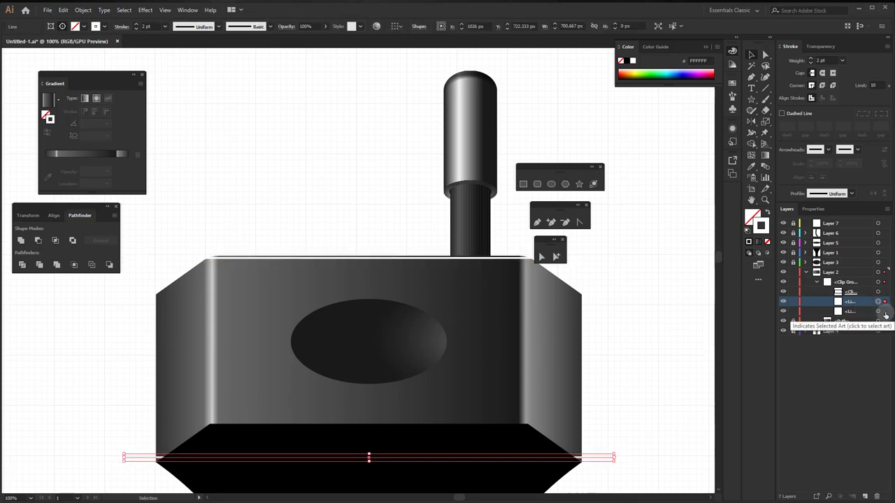
pyautogui.keyDown('shift'); pyautogui.click(879, 312); pyautogui.keyUp('shift')
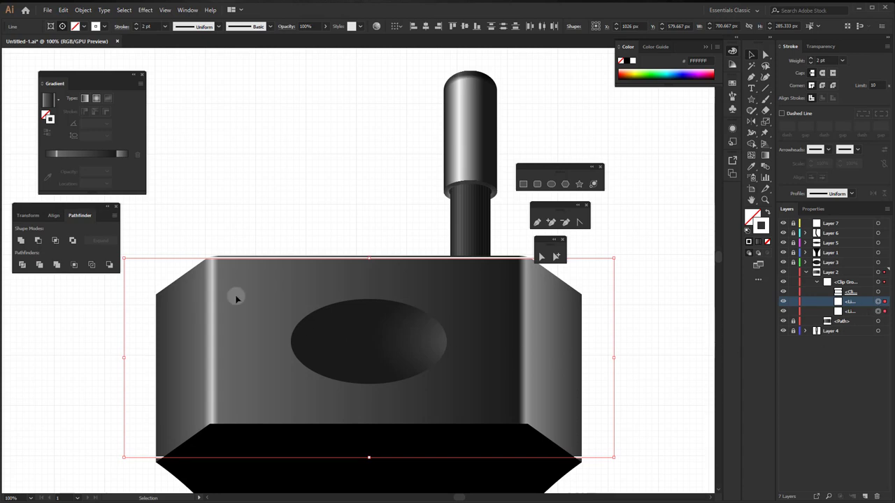
pyautogui.click(63, 10)
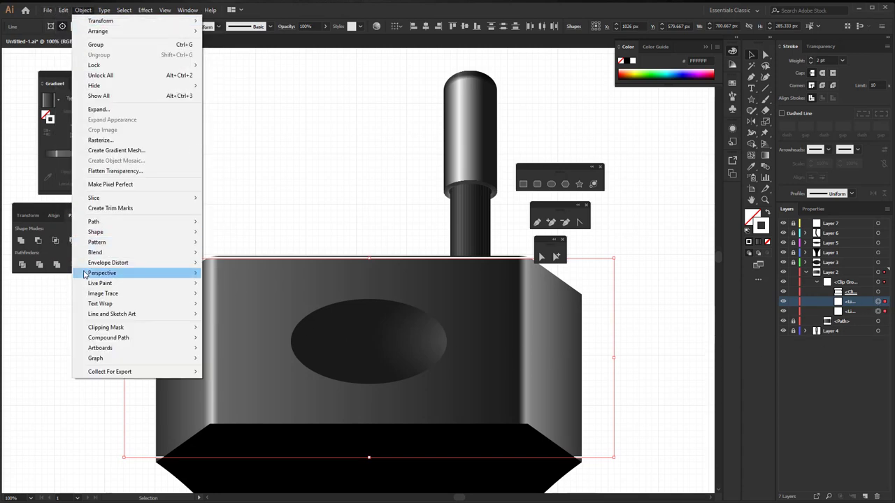
pyautogui.moveTo(95, 252)
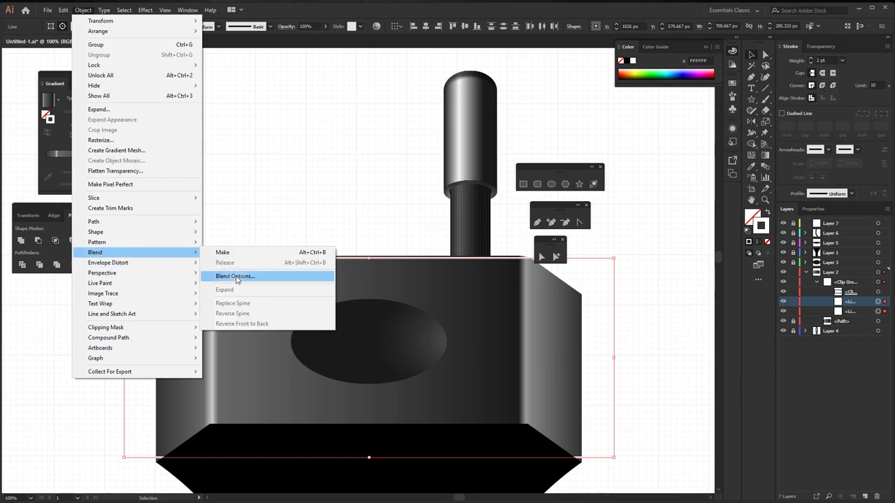
# Step: Set Blend Options to 30 Specified Steps and blend the two lines
pyautogui.click(236, 276)
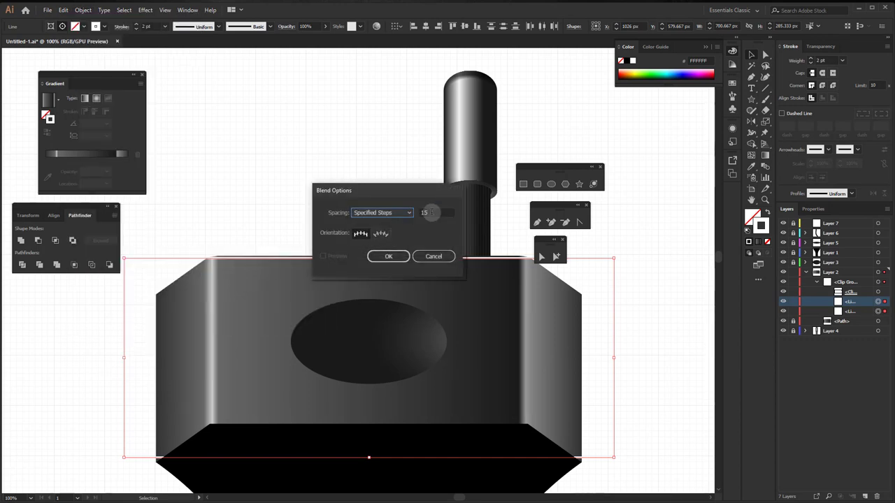
pyautogui.doubleClick(433, 212)
pyautogui.write('30')
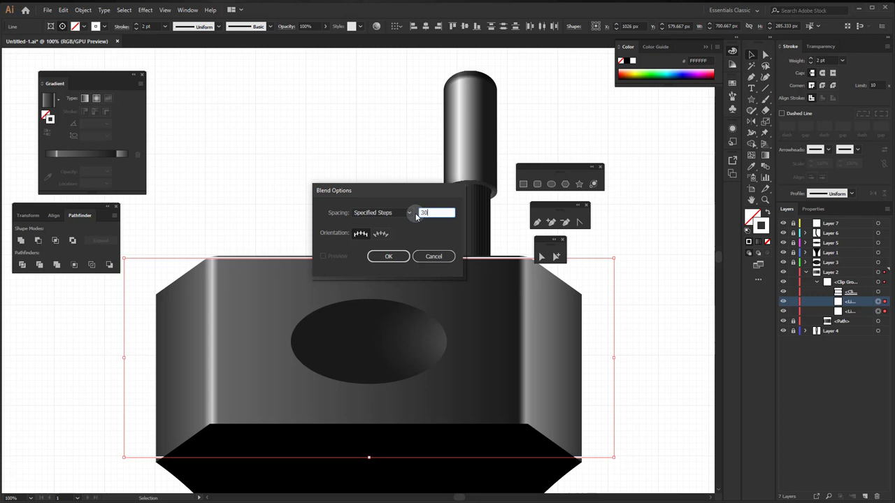
pyautogui.click(390, 257)
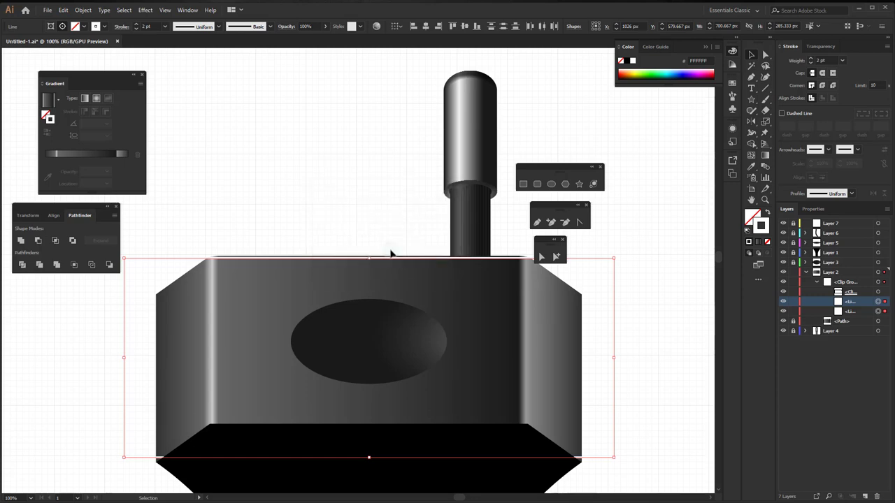
pyautogui.click(82, 10)
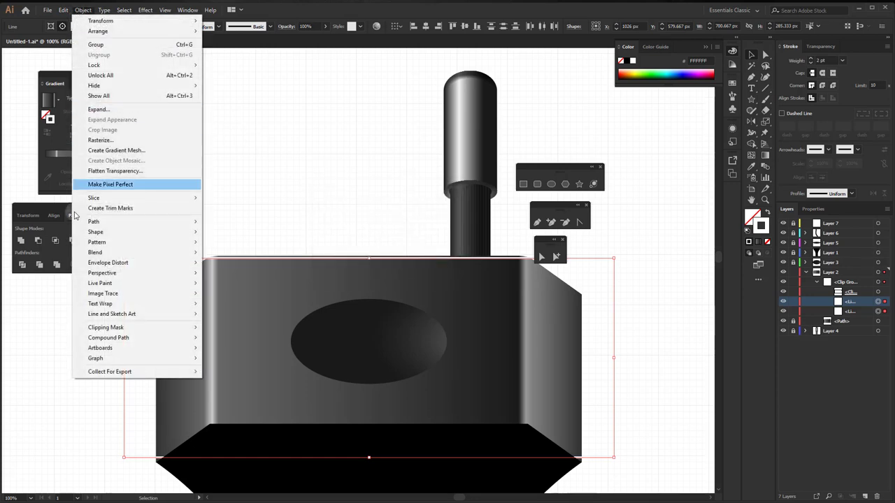
pyautogui.moveTo(95, 253)
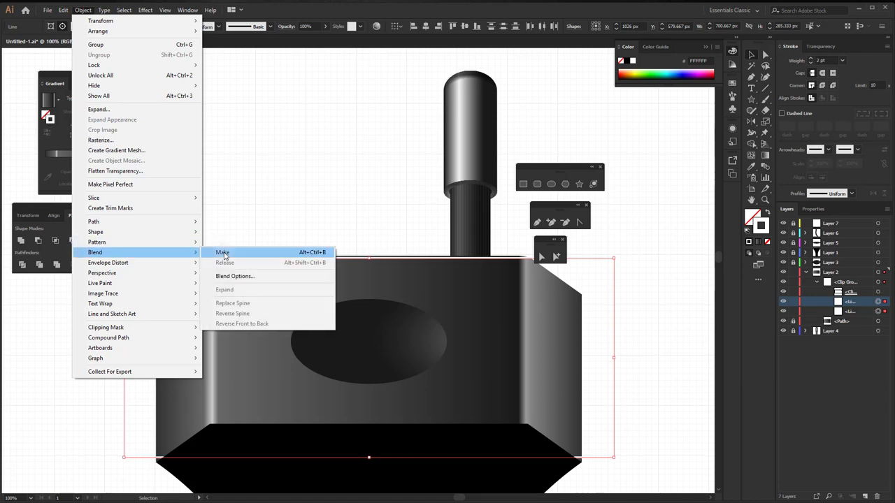
pyautogui.click(223, 253)
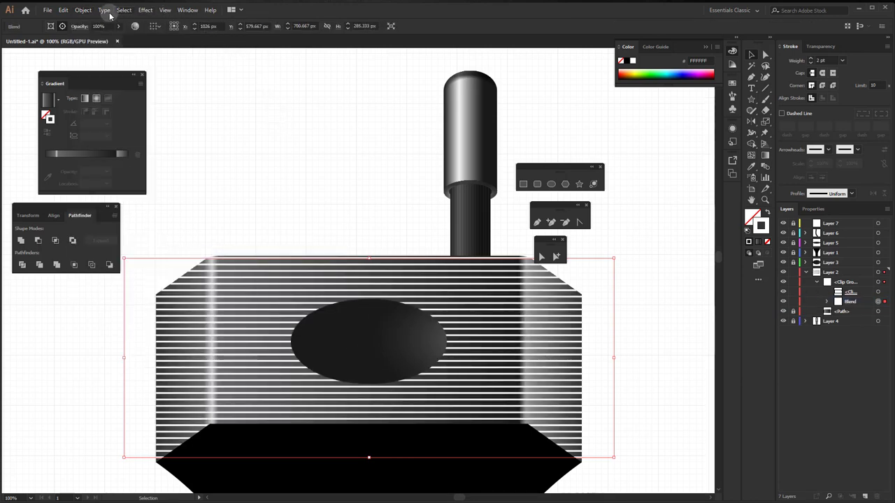
# Step: Change the blend to 35 specified steps with preview on and select the Blend object
pyautogui.click(83, 10)
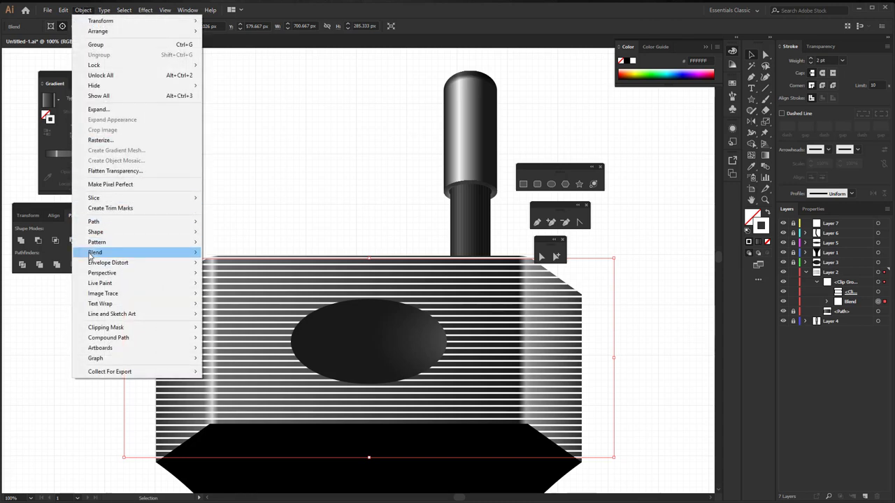
pyautogui.moveTo(95, 252)
pyautogui.click(234, 276)
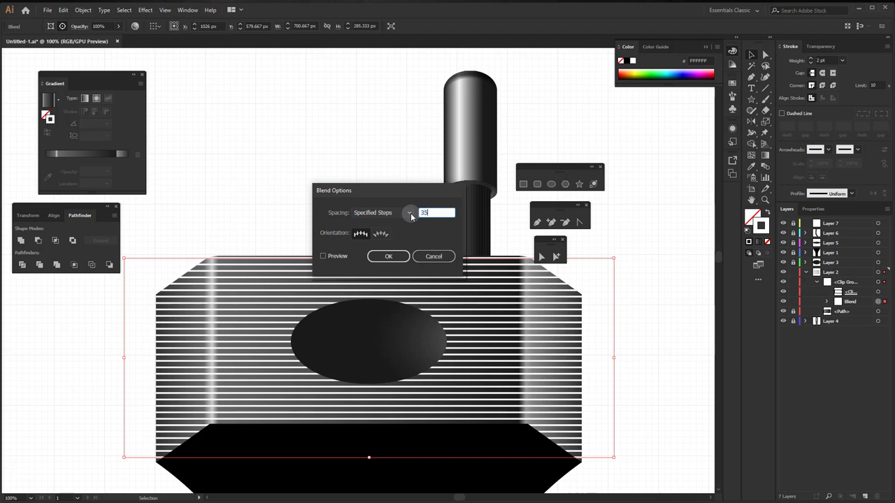
pyautogui.click(339, 257)
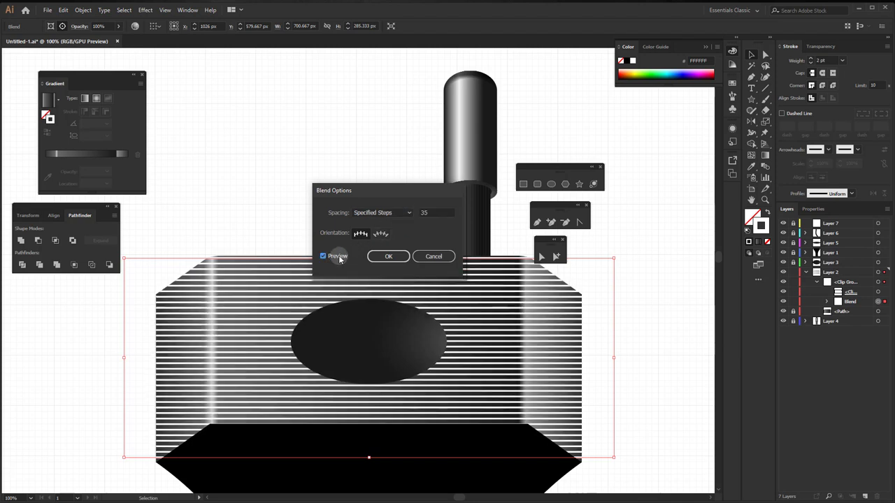
pyautogui.click(389, 257)
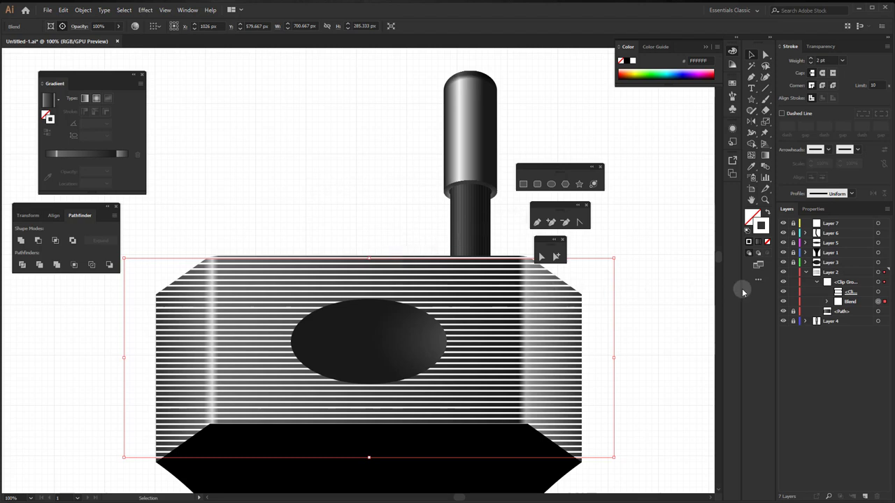
pyautogui.click(852, 302)
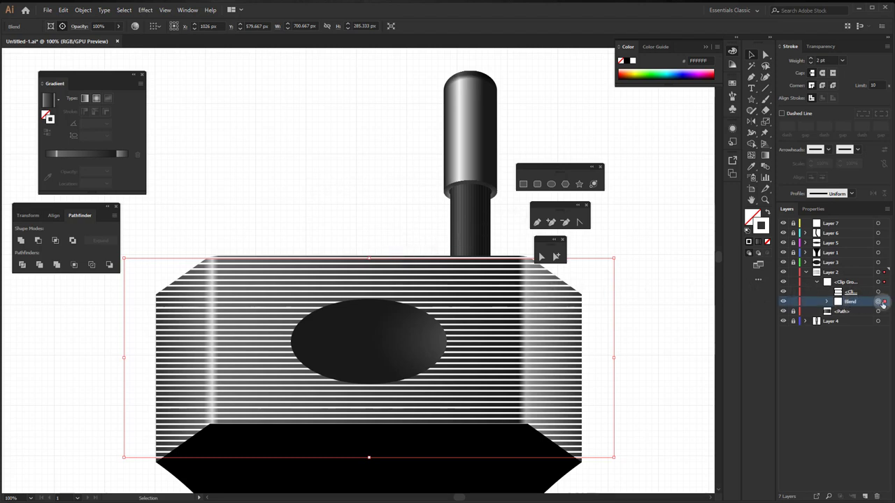
# Step: Apply the white star scatter brush to the blended lines and lower their opacity to 2%
pyautogui.click(732, 98)
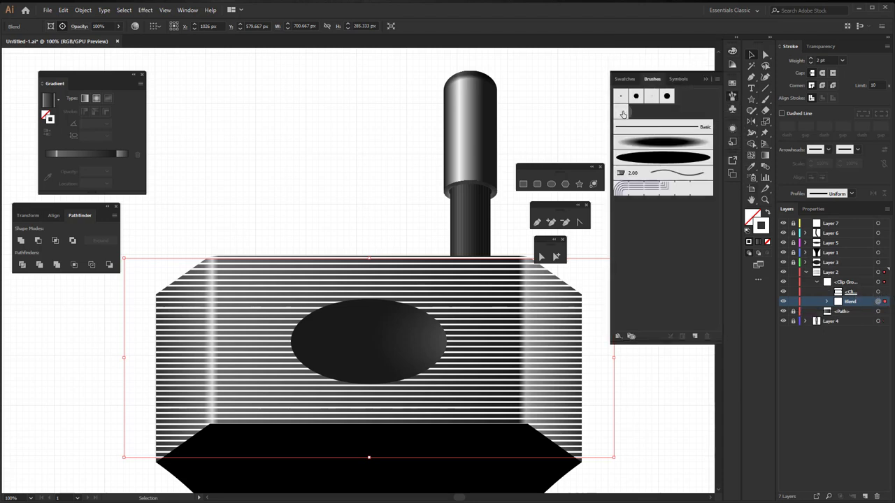
pyautogui.click(622, 113)
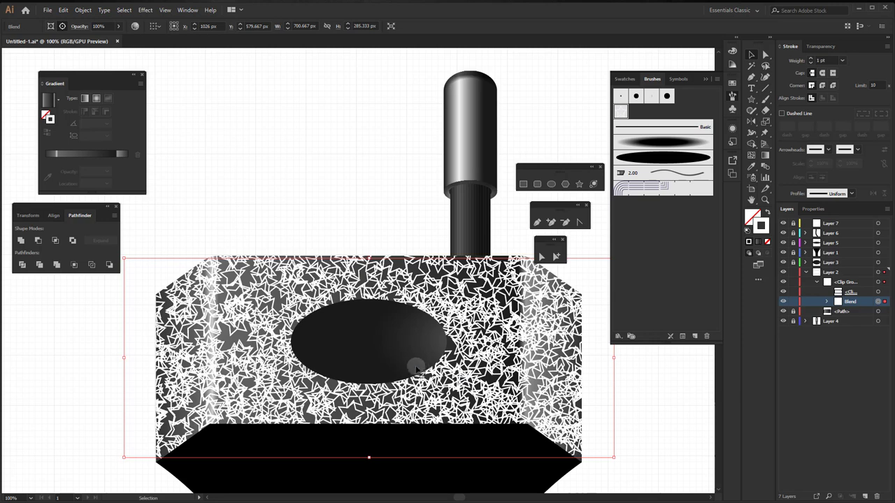
pyautogui.click(825, 47)
pyautogui.click(836, 61)
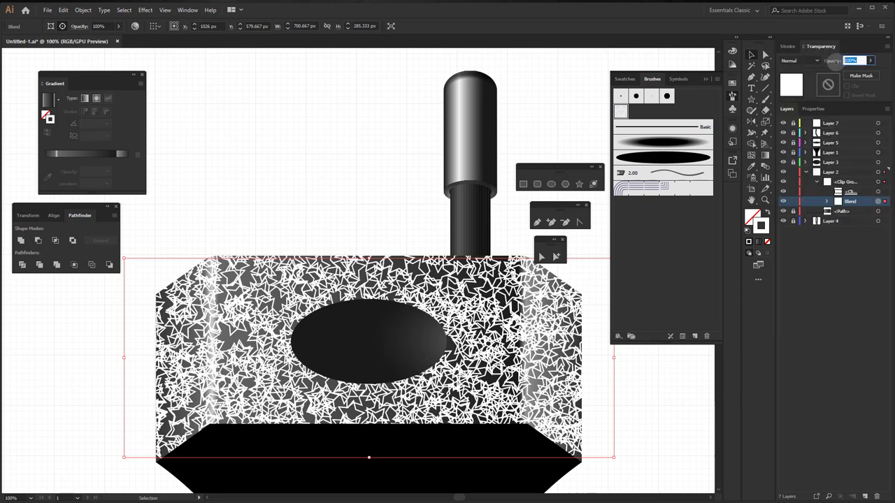
pyautogui.write('2')
pyautogui.press('Return')
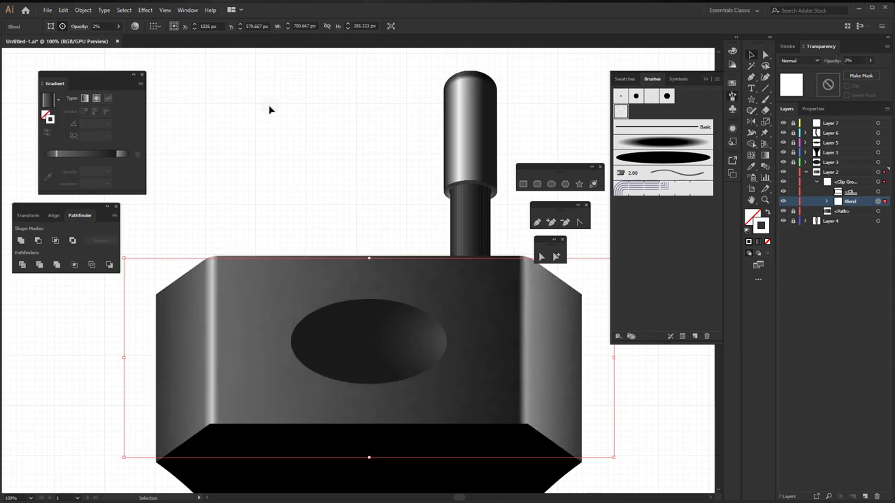
pyautogui.click(817, 182)
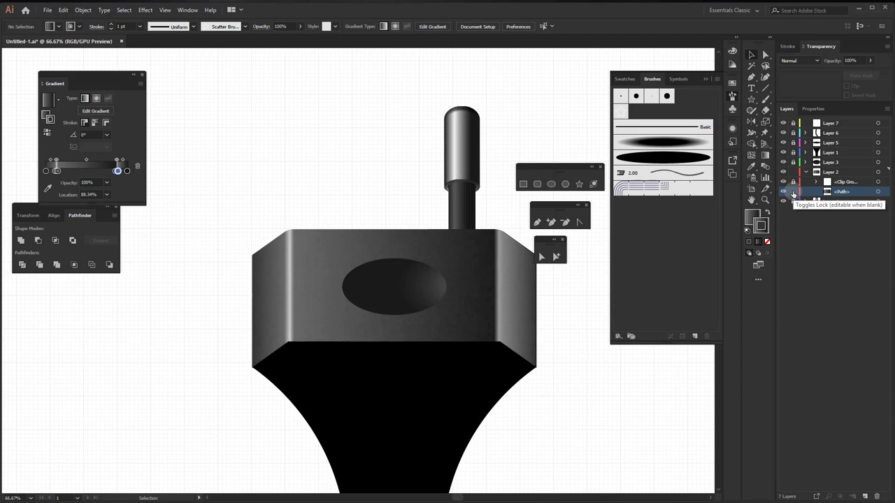
# Step: Select the lower black body path in Layer 1 and zoom in on its top-left corner
pyautogui.click(793, 192)
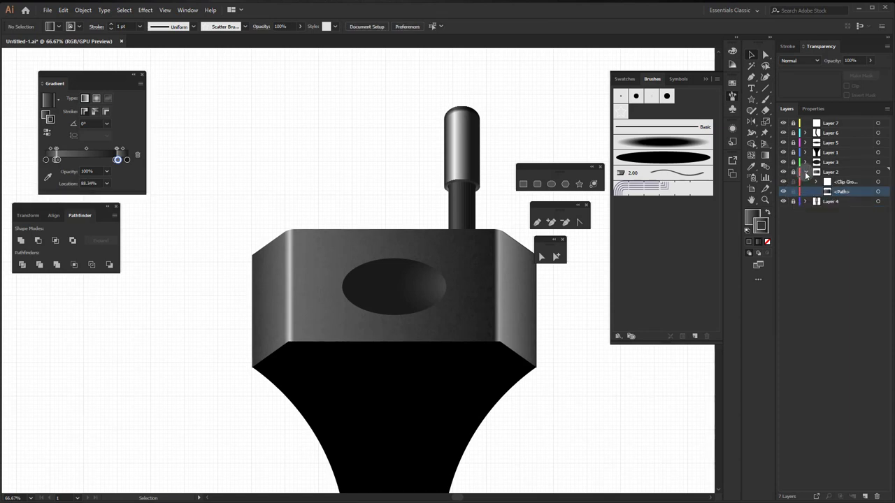
pyautogui.click(805, 172)
pyautogui.click(814, 153)
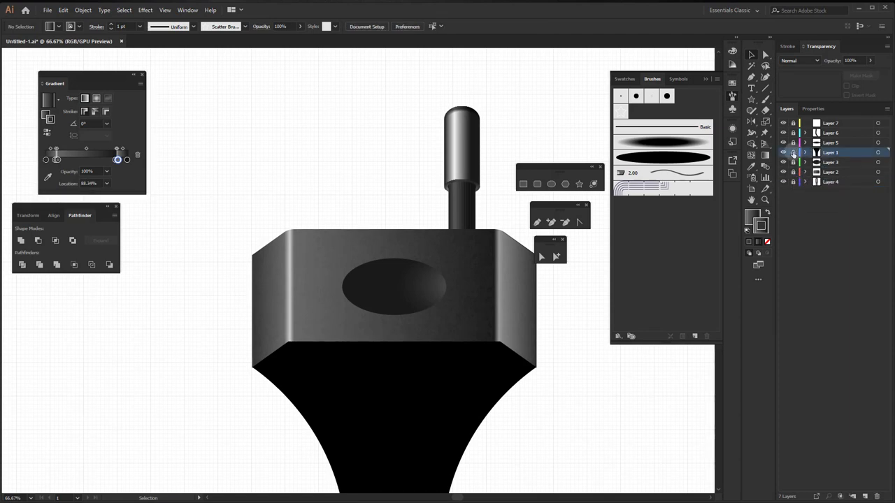
pyautogui.click(806, 152)
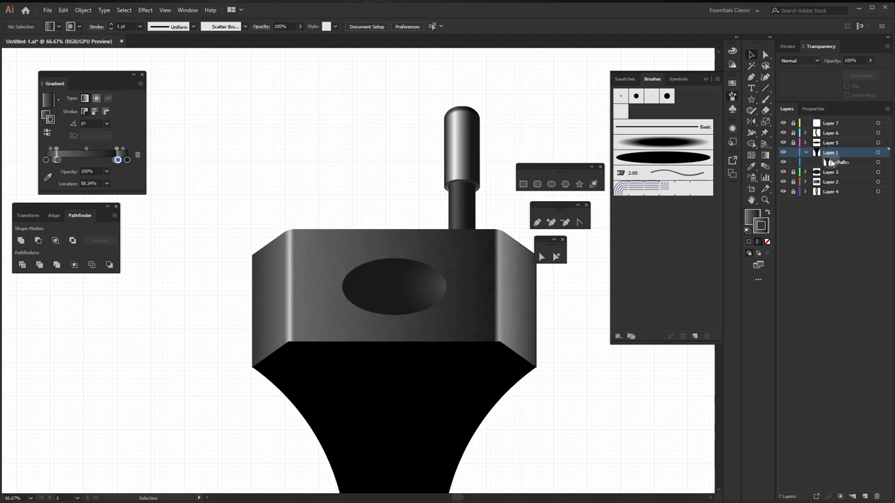
pyautogui.click(883, 163)
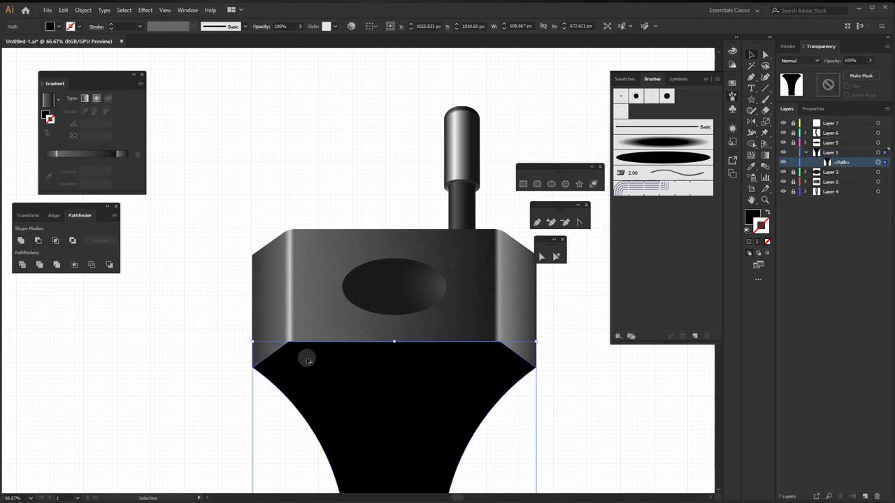
pyautogui.scroll(4, 300, 349)
pyautogui.moveTo(296, 347)
pyautogui.mouseDown()
pyautogui.moveTo(395, 326)
pyautogui.moveTo(413, 305)
pyautogui.mouseUp()
# Step: Round the black body's top-left and top-right corners to a 50 px radius
pyautogui.press('a')
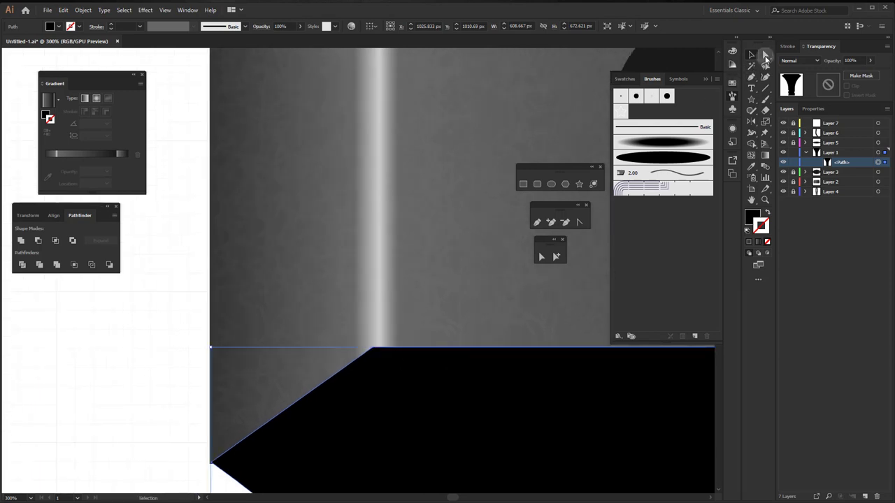
pyautogui.doubleClick(375, 357)
pyautogui.write('5')
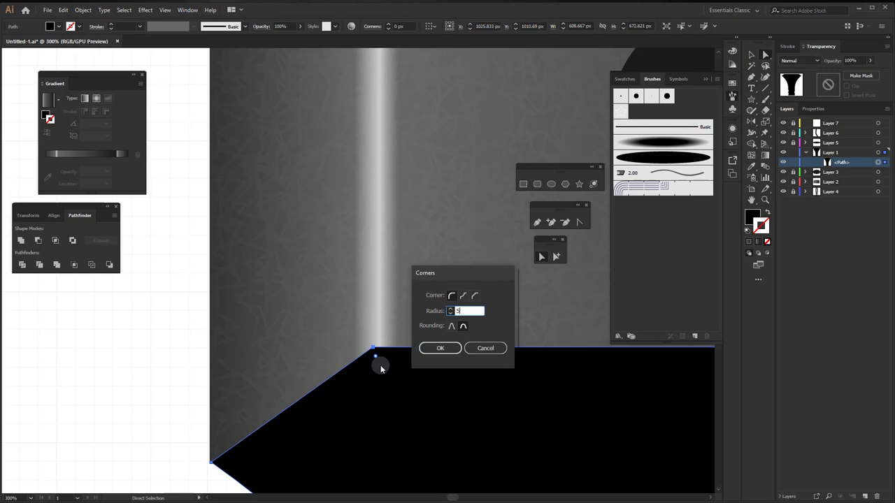
pyautogui.write('0')
pyautogui.click(437, 348)
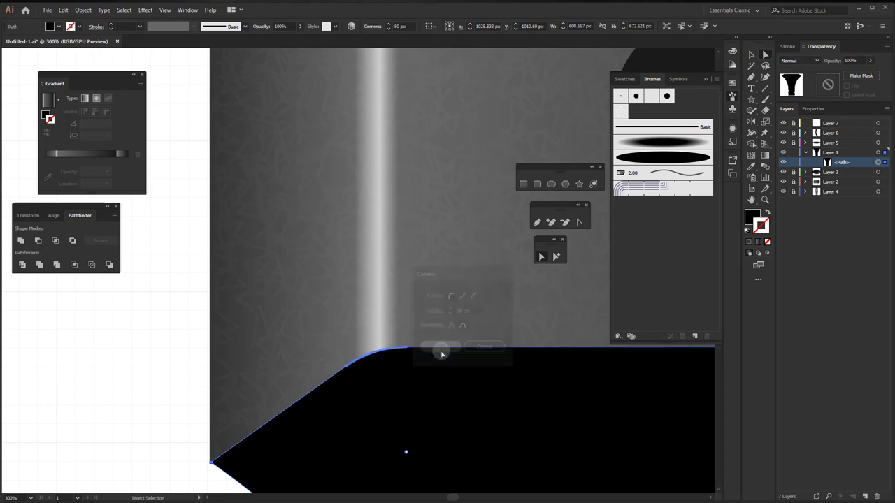
pyautogui.keyDown('alt'); pyautogui.scroll(-1, 402, 392); pyautogui.keyUp('alt')
pyautogui.keyDown('alt'); pyautogui.scroll(-1, 399, 389); pyautogui.keyUp('alt')
pyautogui.keyDown('alt'); pyautogui.scroll(-1, 557, 392); pyautogui.keyUp('alt')
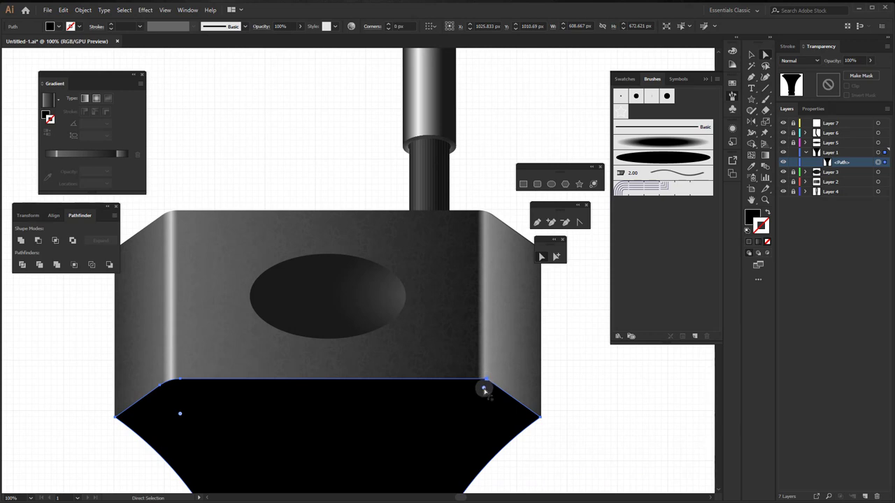
pyautogui.doubleClick(485, 389)
pyautogui.write('50')
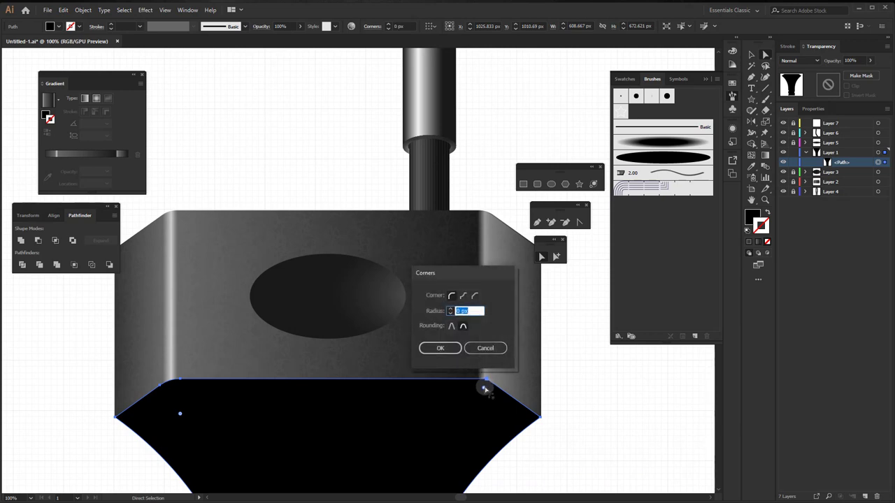
pyautogui.click(455, 347)
pyautogui.click(580, 412)
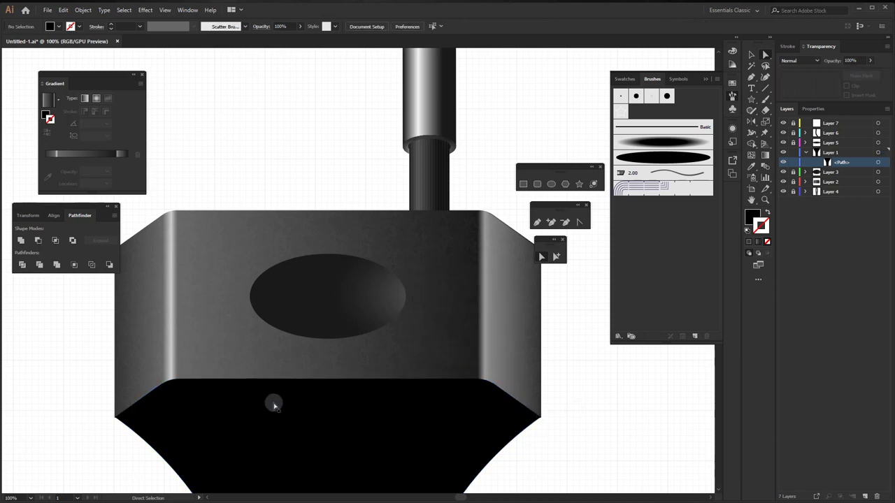
pyautogui.scroll(-1, 174, 384)
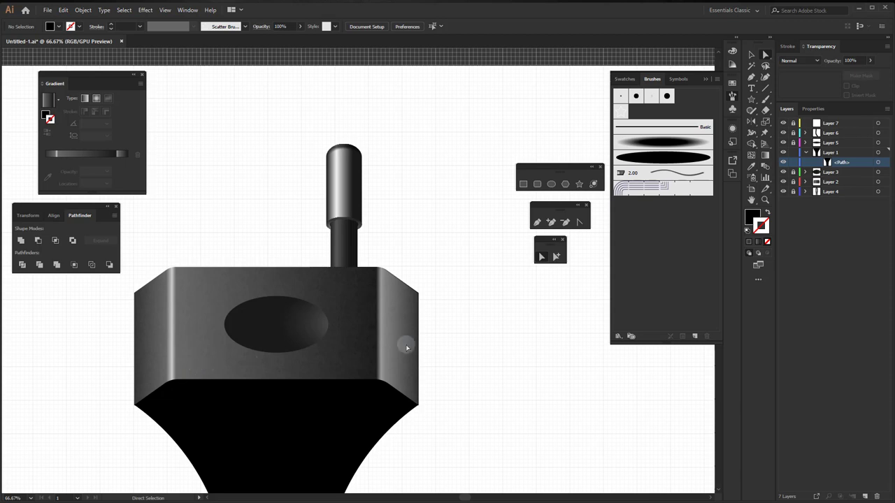
# Step: Duplicate the lower body path twice in Layers and select the middle copy
pyautogui.moveTo(839, 165); pyautogui.dragTo(864, 494)
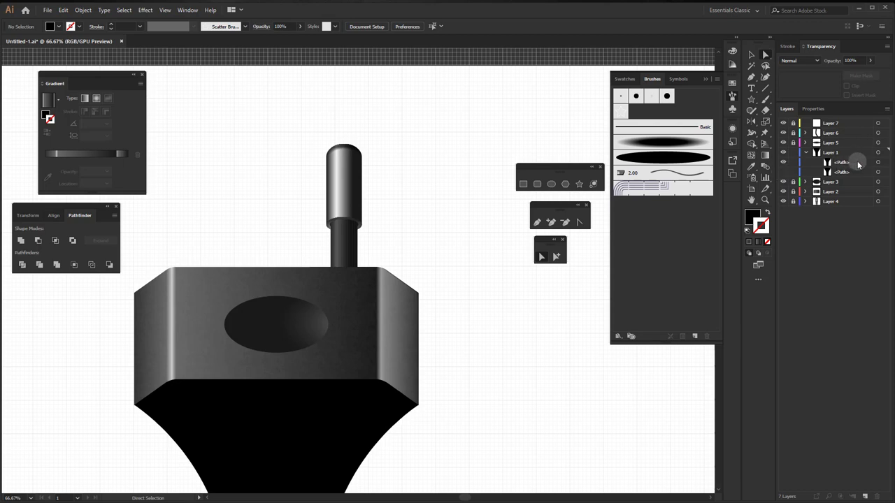
pyautogui.moveTo(841, 162); pyautogui.dragTo(864, 494)
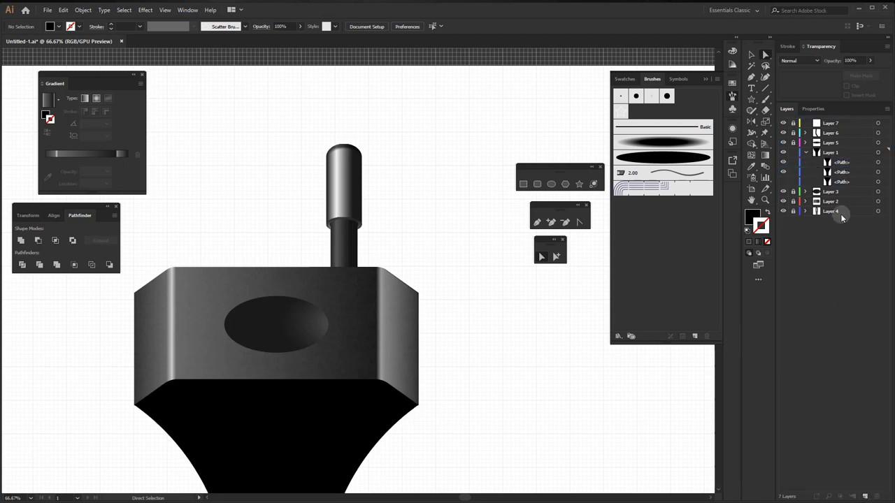
pyautogui.click(836, 172)
pyautogui.click(878, 172)
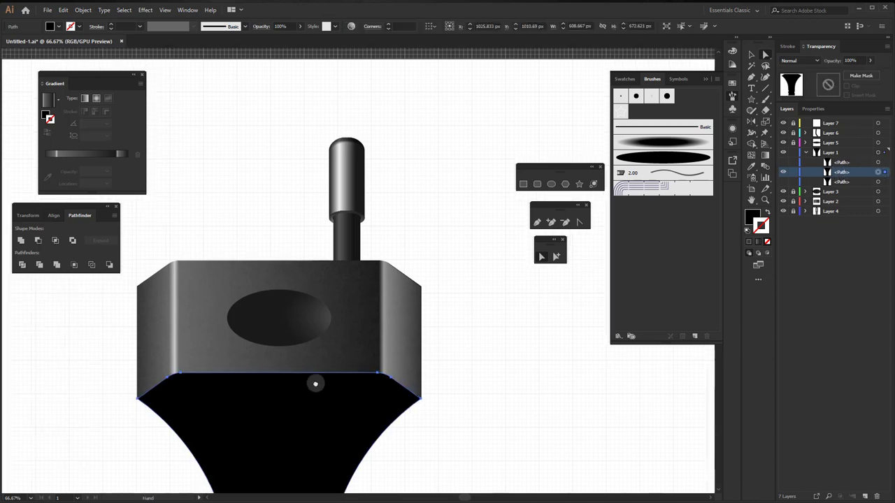
pyautogui.moveTo(293, 434); pyautogui.dragTo(353, 269)
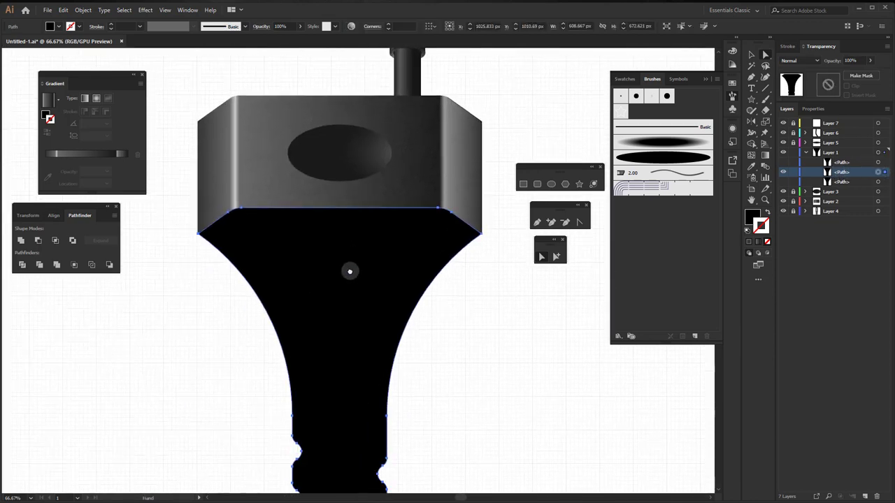
# Step: Fill the middle copy with the White, Black gradient and remove its stroke
pyautogui.click(58, 100)
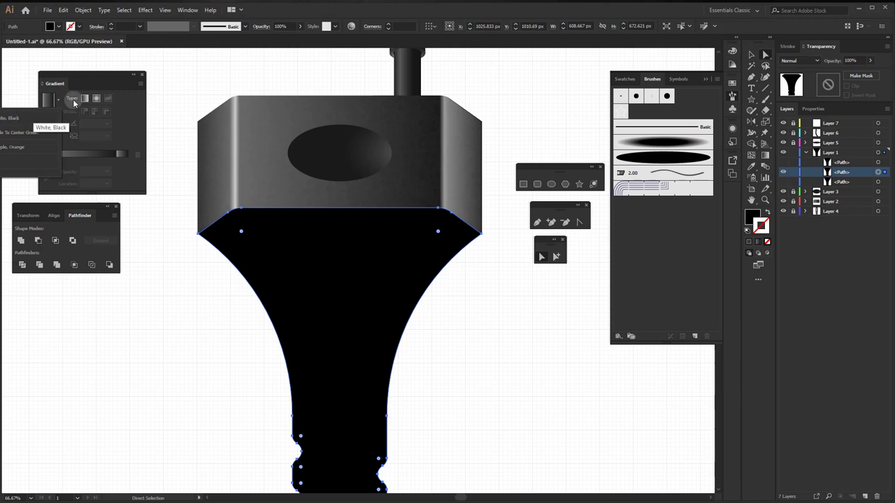
pyautogui.click(91, 78)
pyautogui.moveTo(100, 77); pyautogui.dragTo(165, 63)
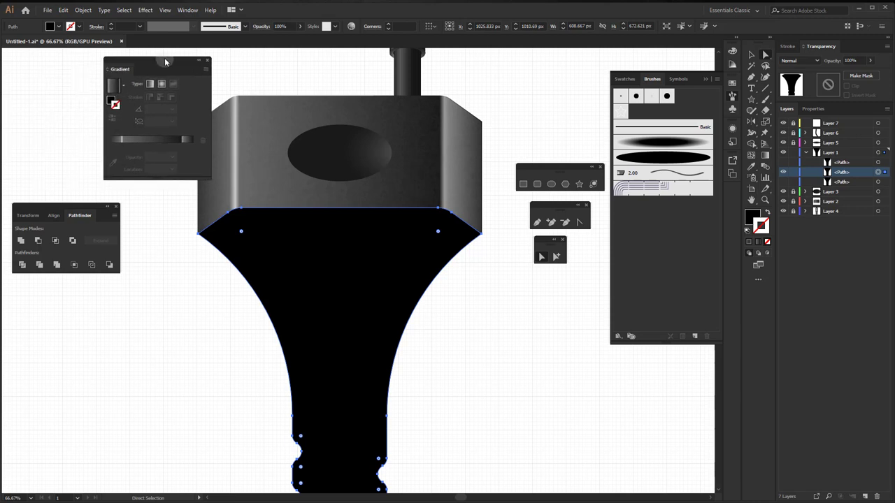
pyautogui.click(125, 87)
pyautogui.click(60, 100)
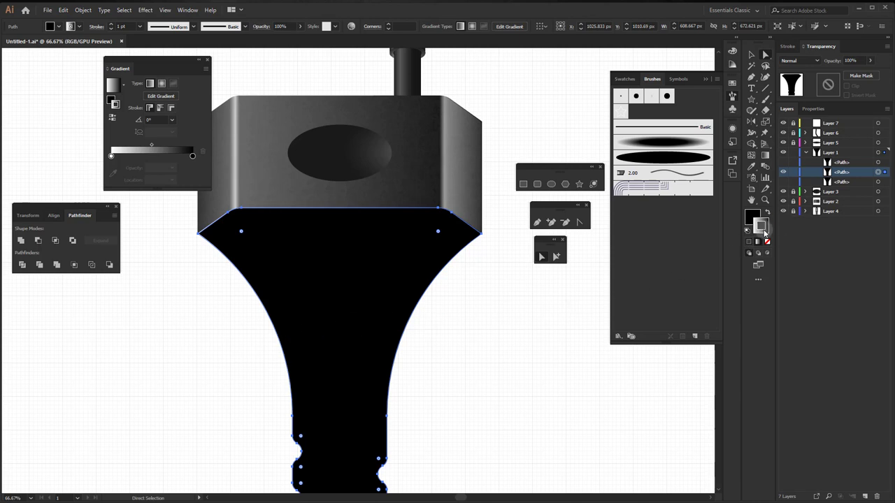
pyautogui.click(768, 212)
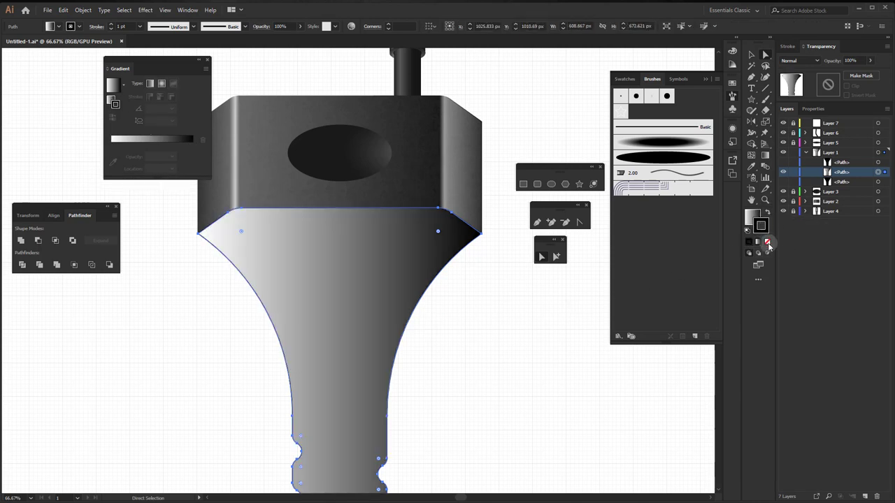
pyautogui.click(768, 242)
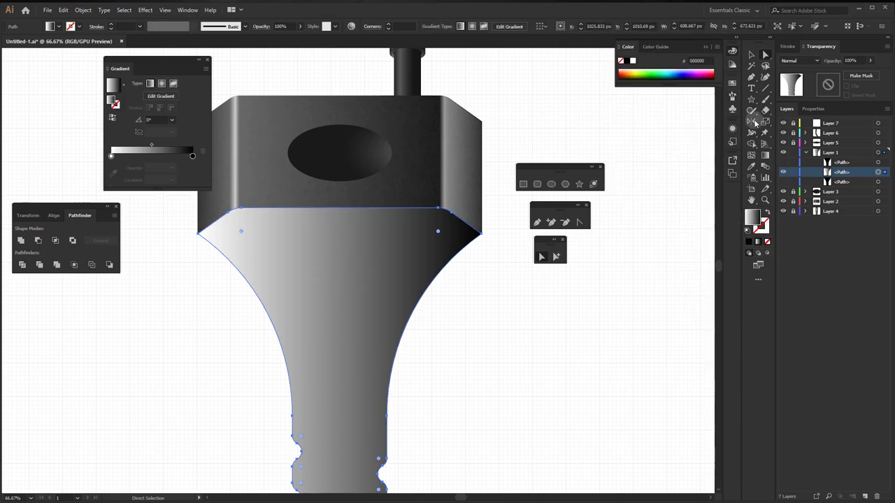
pyautogui.click(752, 56)
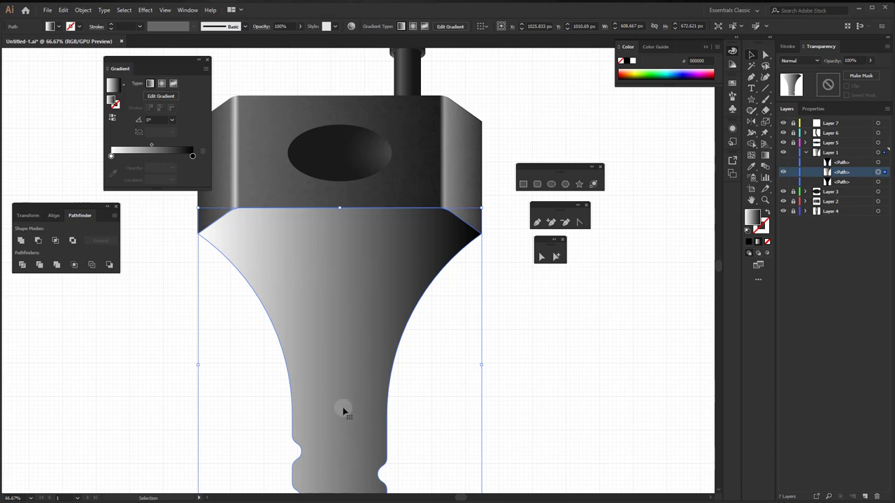
pyautogui.moveTo(343, 402)
pyautogui.mouseDown()
pyautogui.moveTo(339, 301)
pyautogui.moveTo(343, 390)
pyautogui.mouseUp()
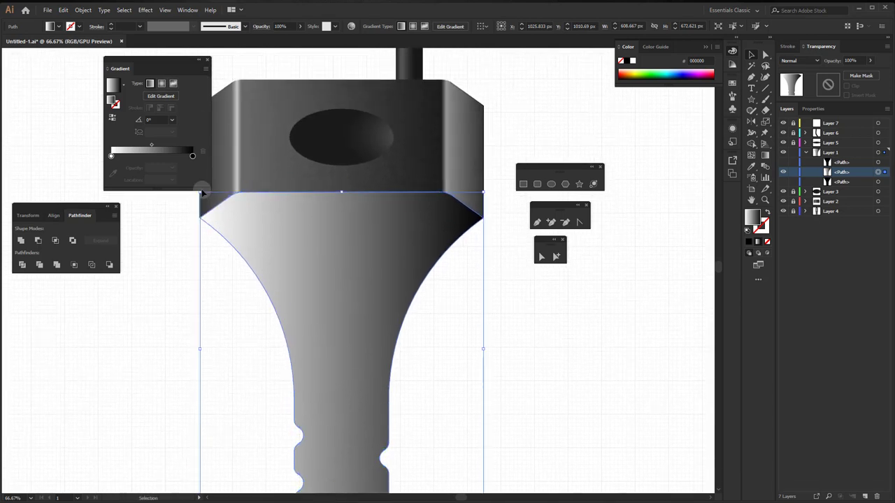
# Step: Set the gradient's left stop to dark grey 4D4D4D
pyautogui.doubleClick(110, 156)
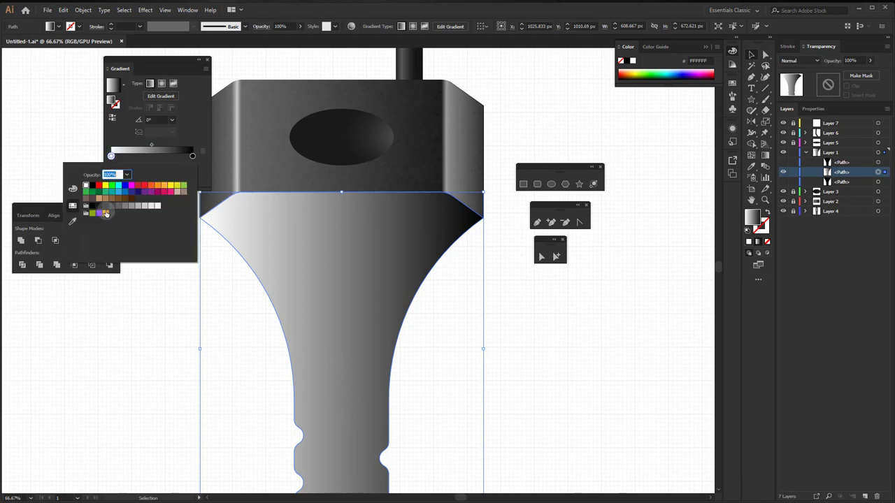
pyautogui.click(105, 206)
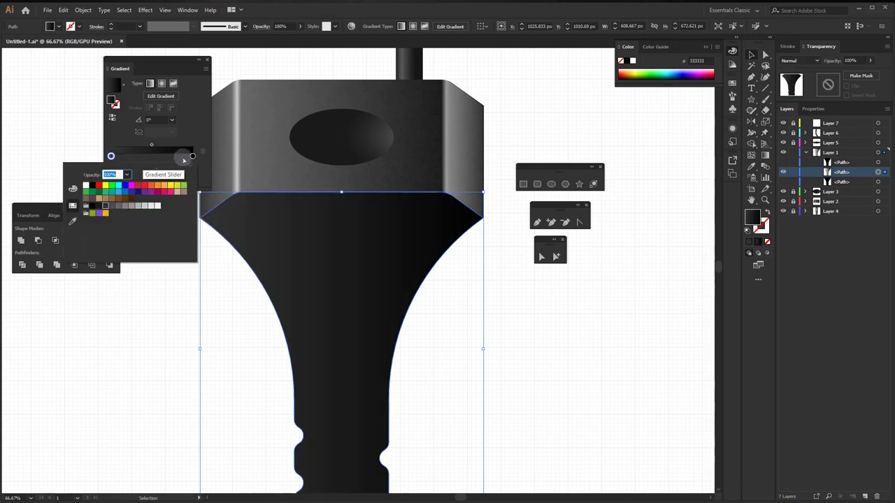
pyautogui.click(112, 206)
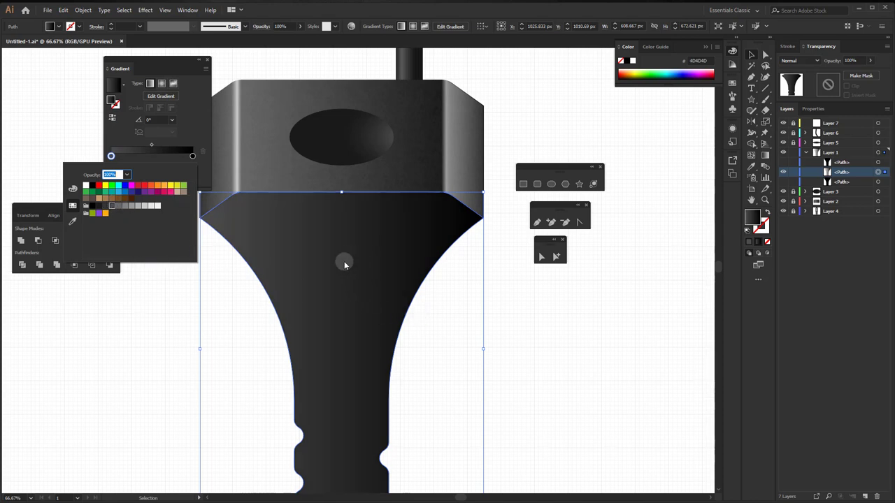
pyautogui.click(202, 136)
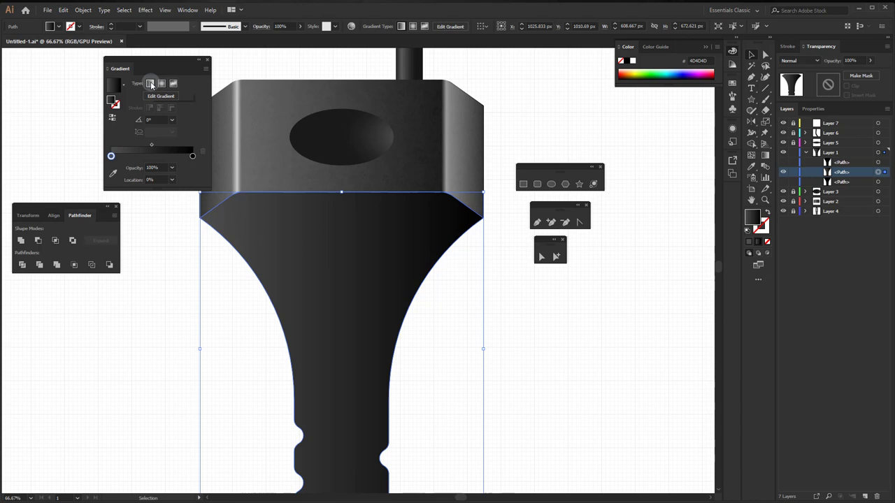
# Step: Show the top body copy and give it a gradient fill running at 90°
pyautogui.click(886, 162)
pyautogui.click(783, 163)
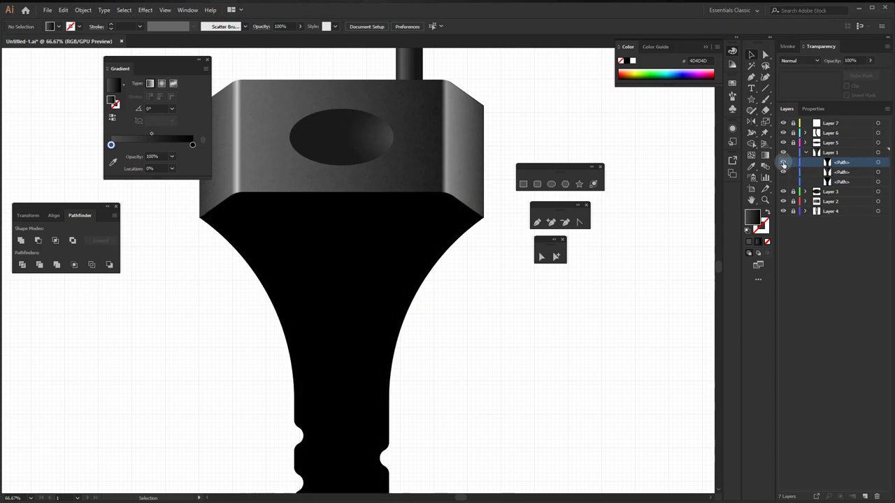
pyautogui.click(879, 163)
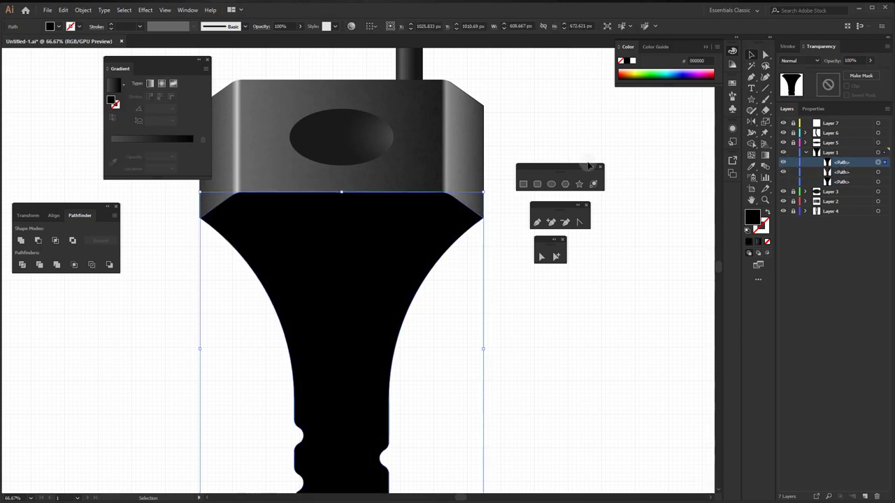
pyautogui.click(114, 87)
pyautogui.click(153, 119)
pyautogui.write('90')
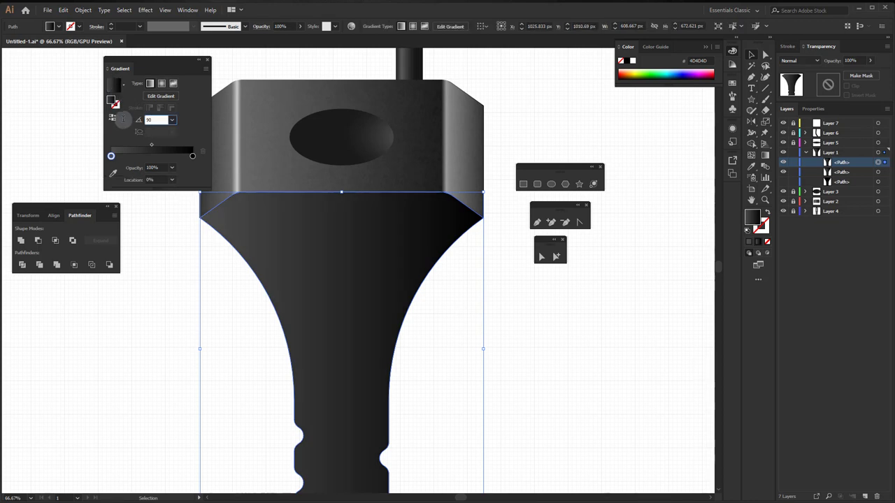
pyautogui.press('Return')
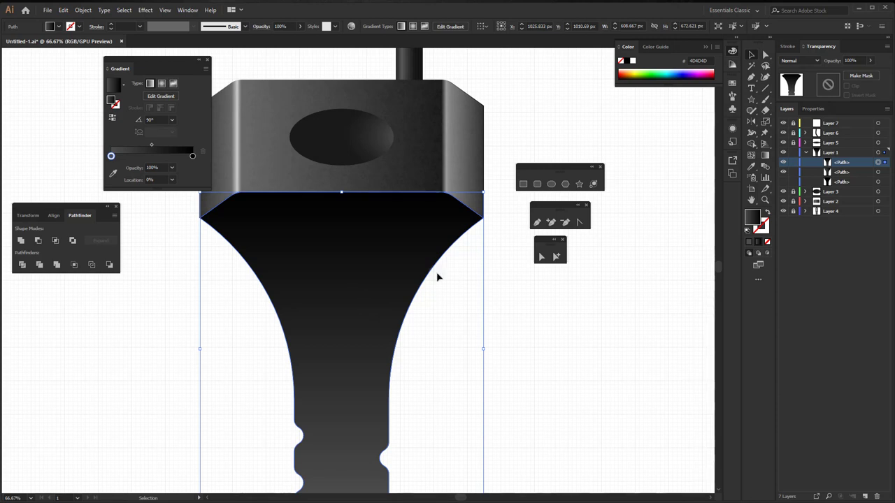
# Step: Set the top body copy's blend mode to Difference
pyautogui.click(814, 62)
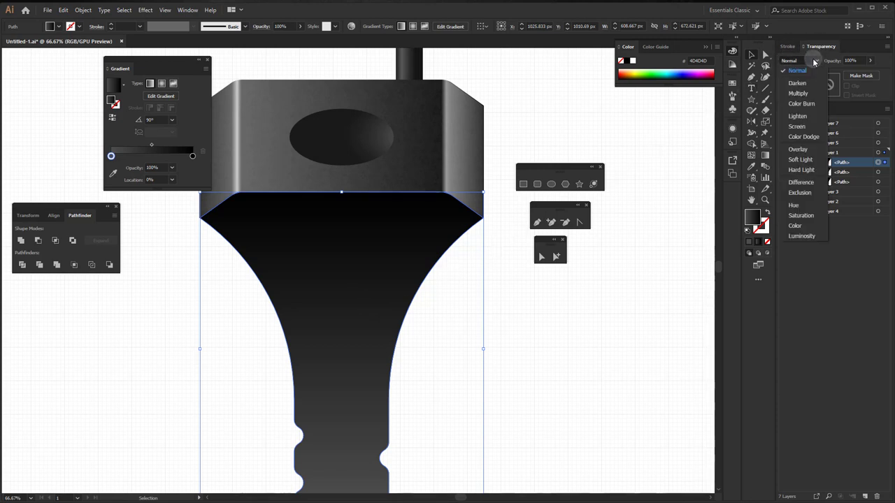
pyautogui.click(801, 184)
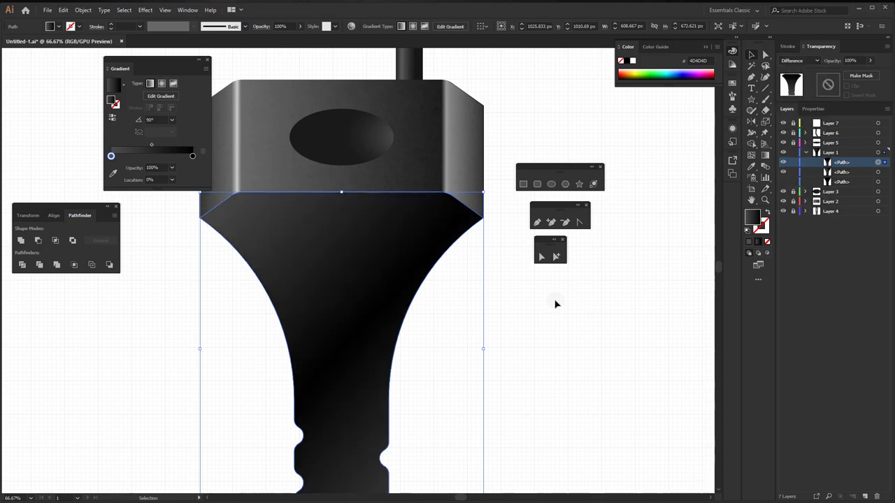
pyautogui.scroll(-1, 403, 306)
pyautogui.scroll(-3, 398, 304)
# Step: Collapse Layer 1, deselect the plug body, and select Layer 2
pyautogui.hotkey('alt', 'space')
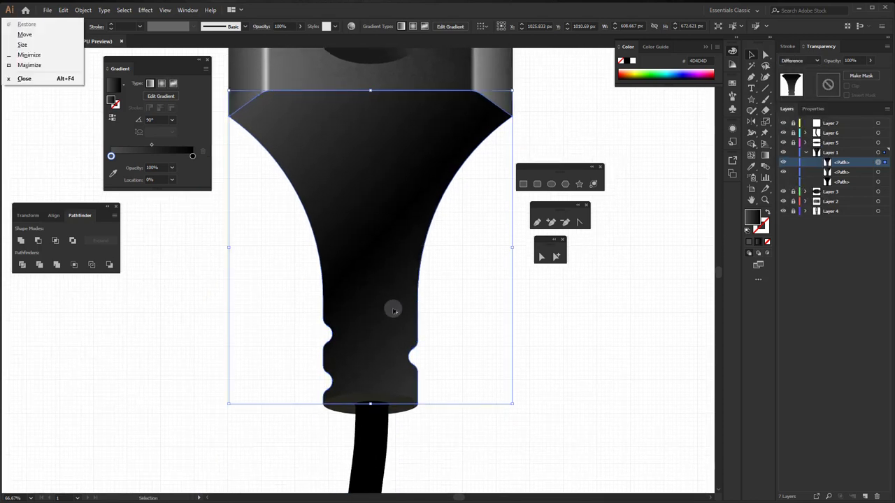
pyautogui.press('Escape')
pyautogui.scroll(2, 359, 287)
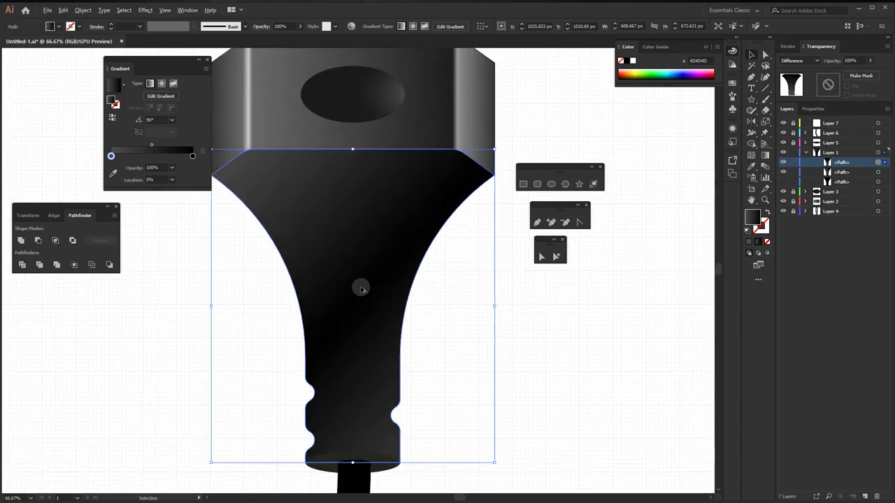
pyautogui.keyDown('alt'); pyautogui.scroll(-1, 359, 287); pyautogui.keyUp('alt')
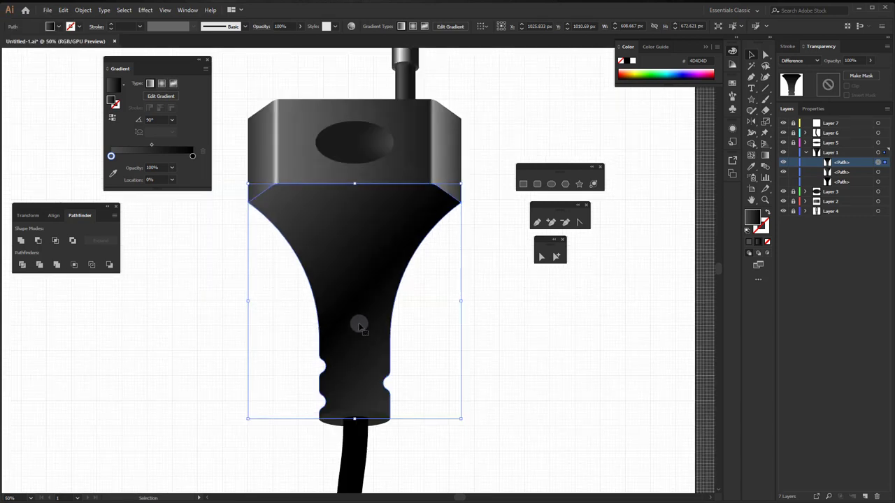
pyautogui.click(804, 153)
pyautogui.click(795, 155)
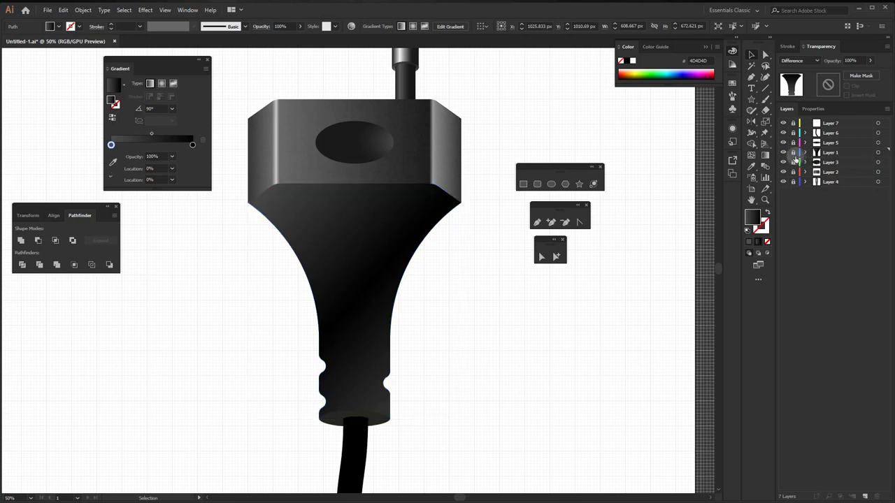
pyautogui.click(795, 174)
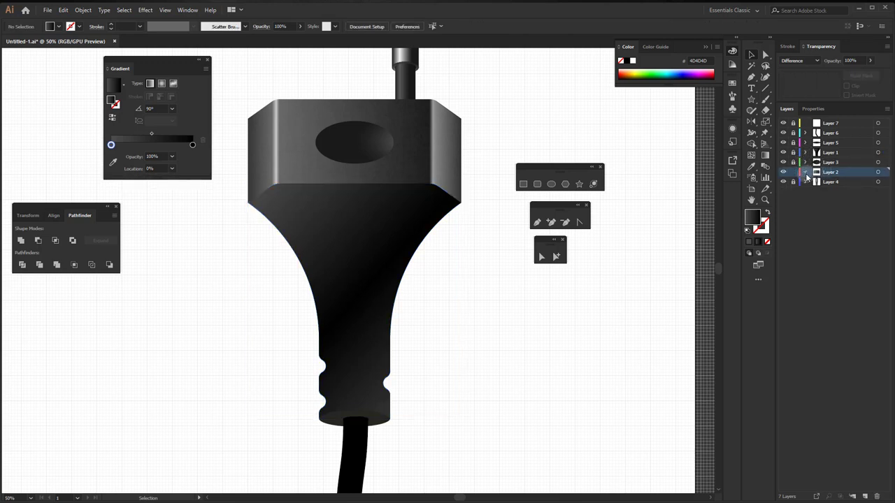
# Step: Select the plug's top block in Layer 2 and remove its stroke
pyautogui.click(806, 173)
pyautogui.click(401, 182)
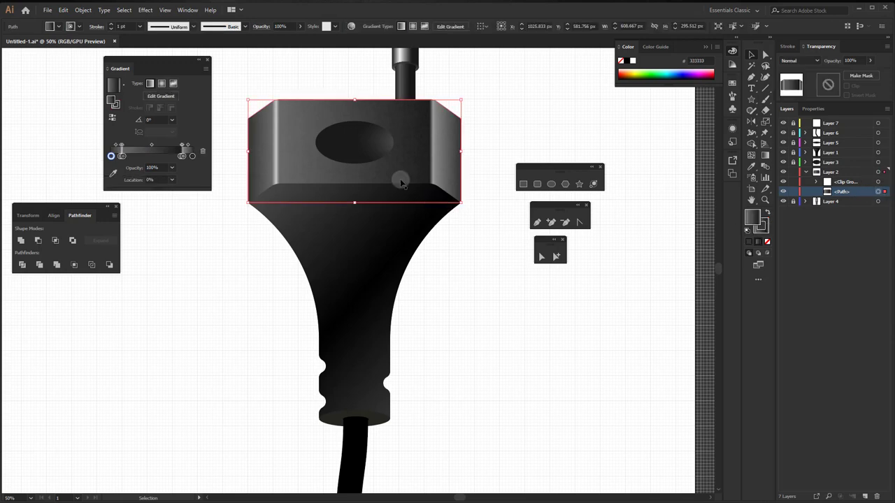
pyautogui.scroll(5, 379, 212)
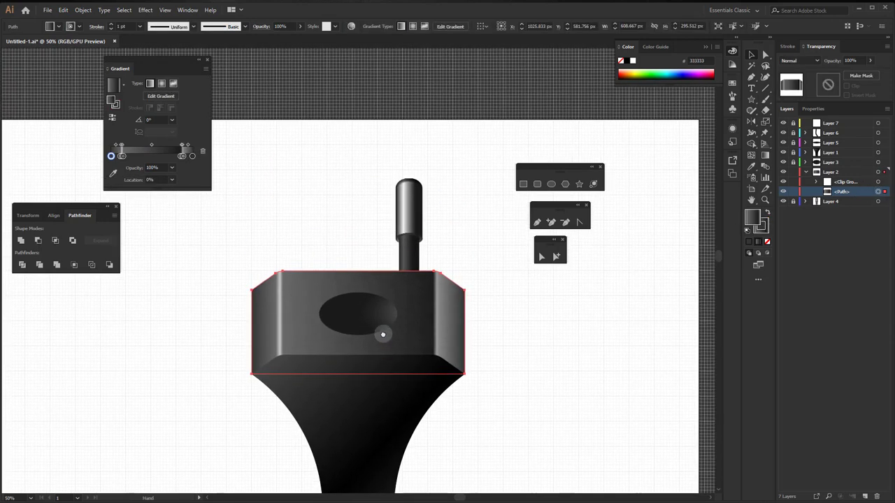
pyautogui.click(766, 230)
pyautogui.click(767, 242)
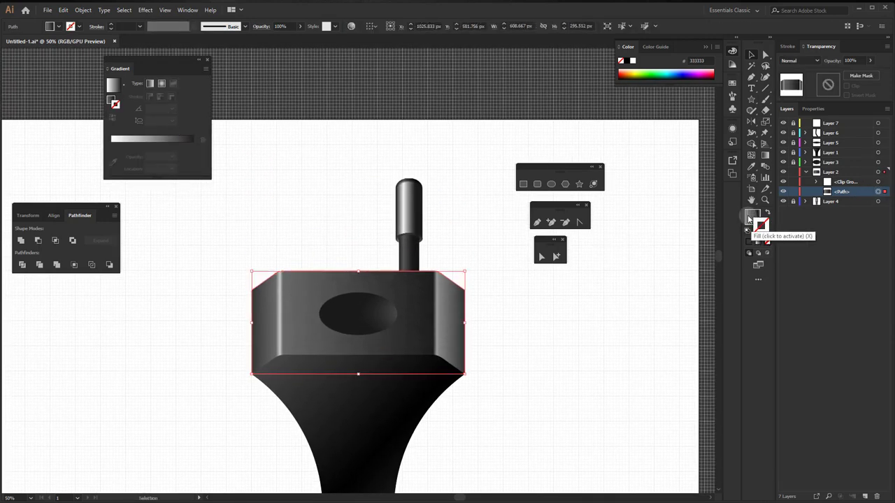
pyautogui.click(748, 219)
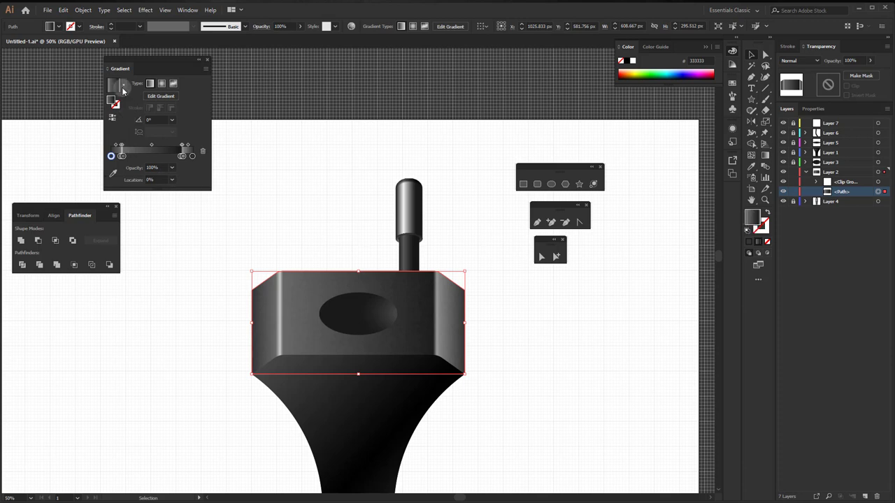
# Step: Recolour the top block's right gradient stops to 4D4D4D and a 1A1A1A right edge
pyautogui.click(761, 143)
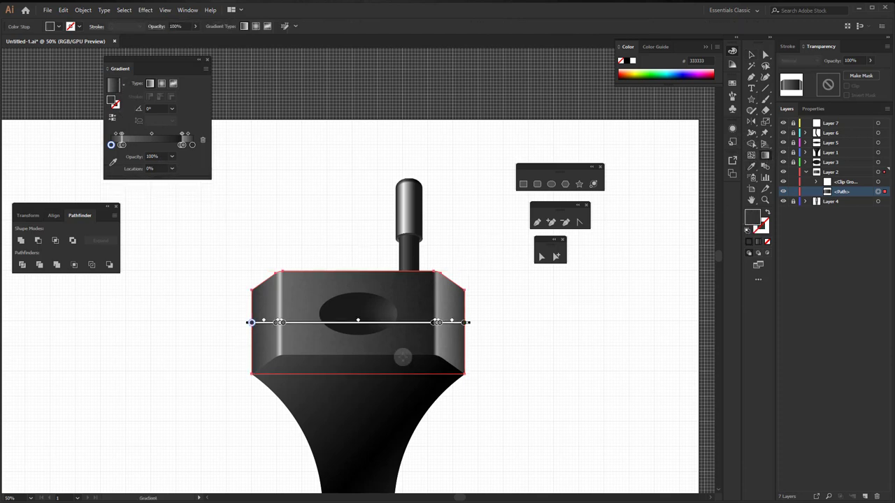
pyautogui.scroll(-1, 360, 301)
pyautogui.scroll(1, 360, 302)
pyautogui.scroll(1, 360, 301)
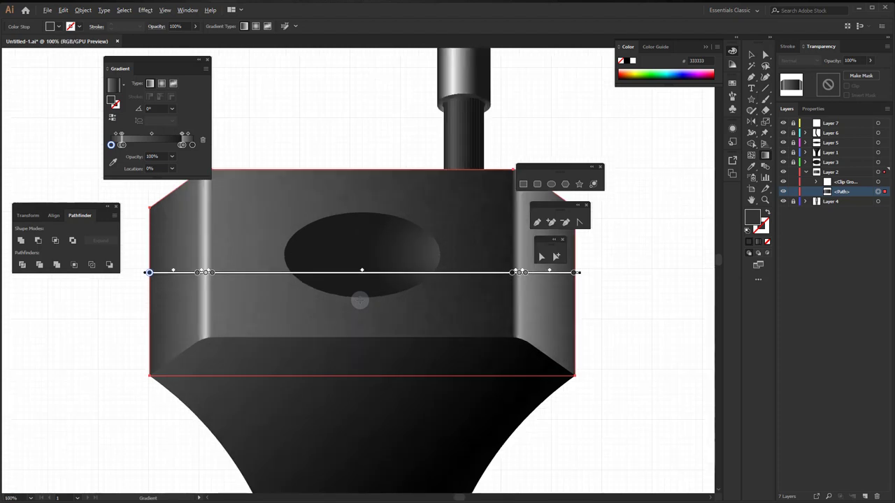
pyautogui.moveTo(473, 296); pyautogui.dragTo(424, 333)
pyautogui.click(431, 325)
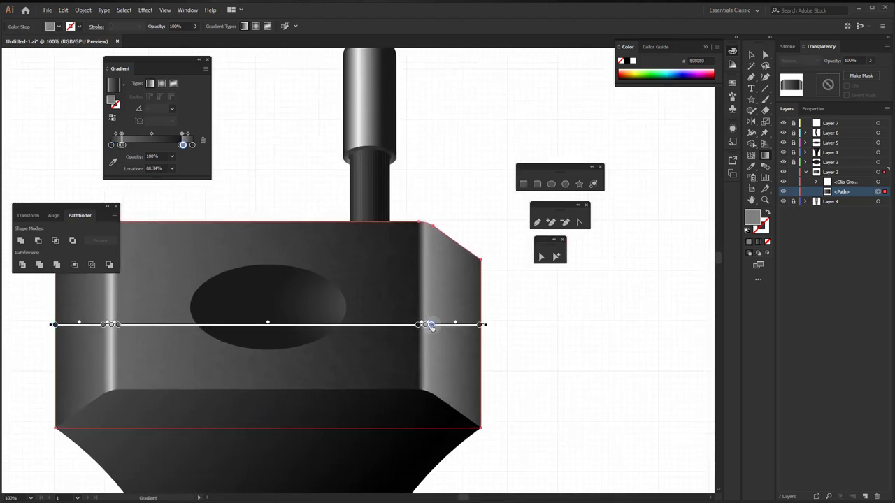
pyautogui.doubleClick(431, 324)
pyautogui.click(352, 376)
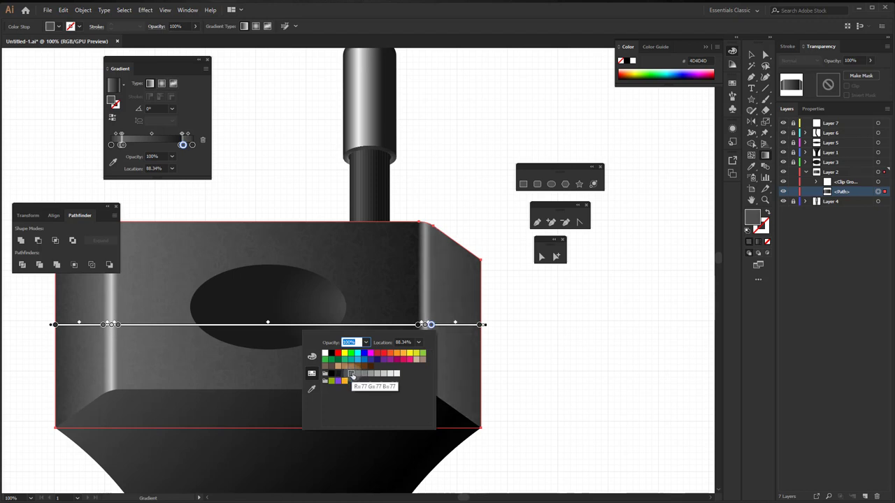
pyautogui.click(481, 328)
pyautogui.doubleClick(480, 325)
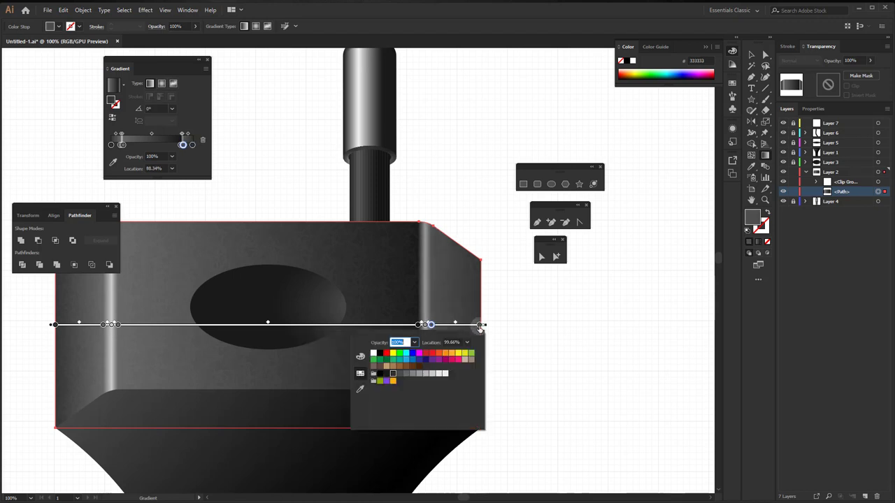
pyautogui.click(385, 374)
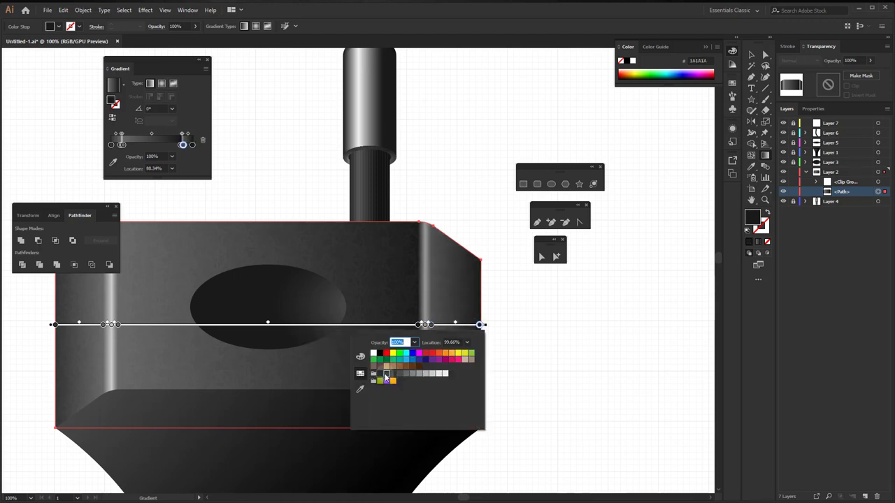
pyautogui.click(424, 328)
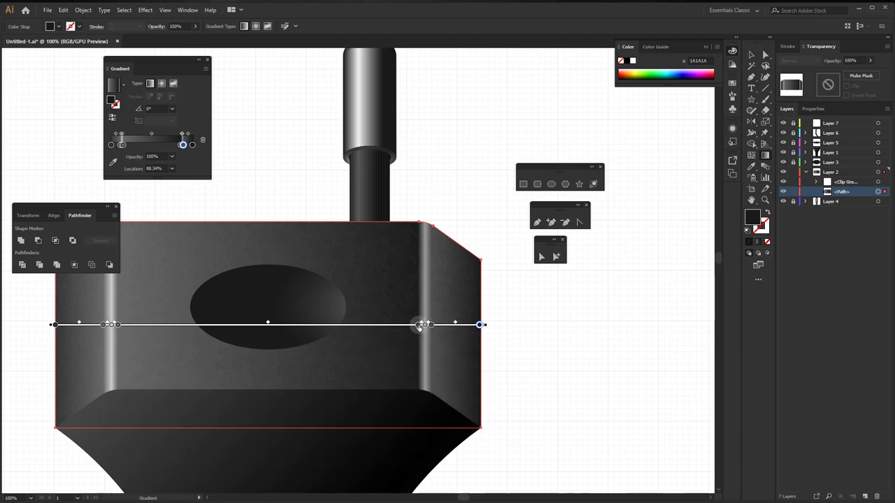
# Step: Shift the right highlight stop to 86.45% and dim it to 666666 grey
pyautogui.moveTo(420, 327); pyautogui.dragTo(429, 326)
pyautogui.click(424, 326)
pyautogui.click(425, 326)
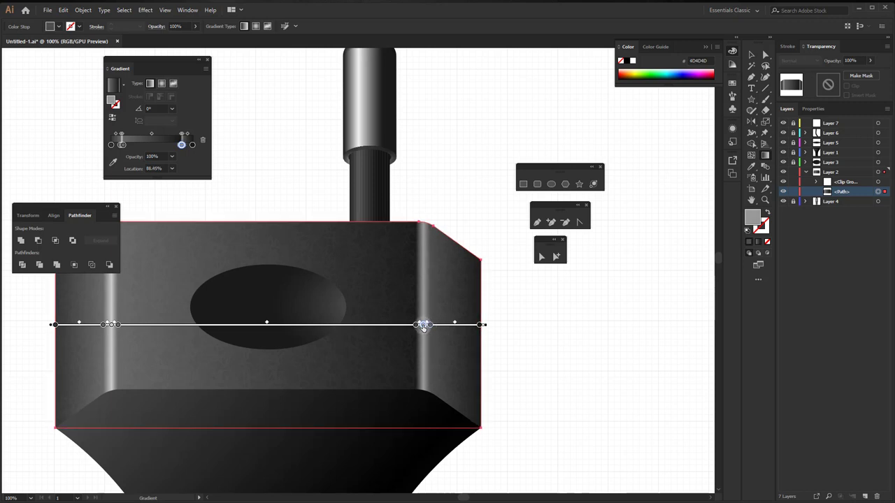
pyautogui.doubleClick(424, 325)
pyautogui.click(355, 375)
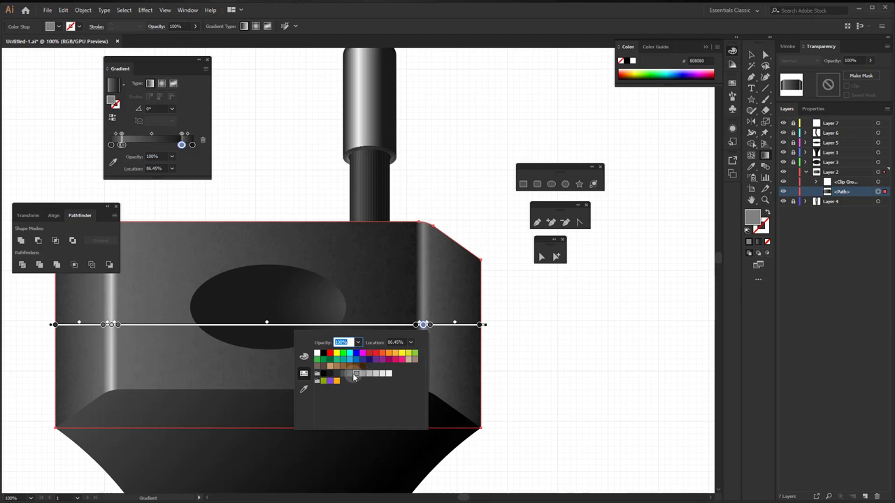
pyautogui.click(349, 373)
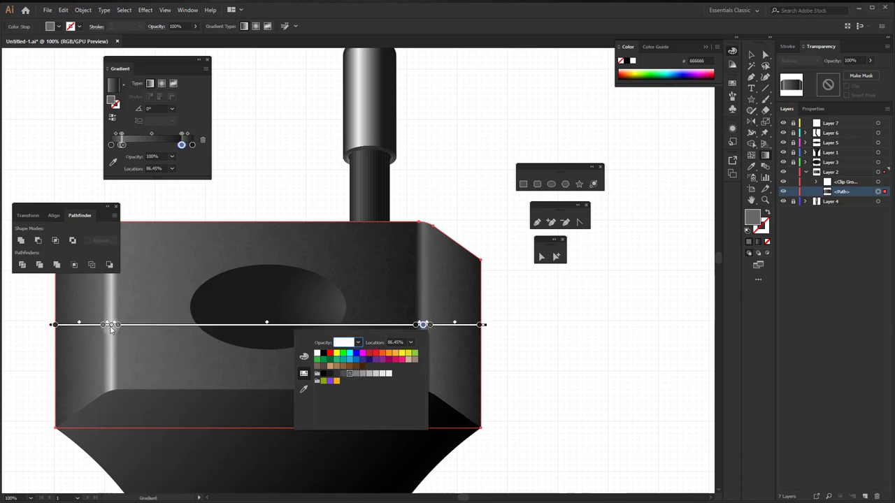
# Step: Darken one of the top block's left gradient stops to 4D4D4D
pyautogui.click(113, 326)
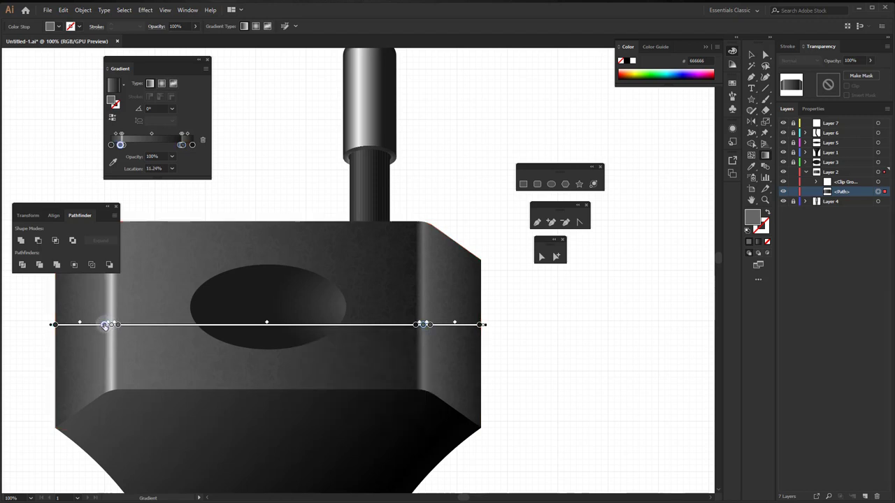
pyautogui.doubleClick(106, 325)
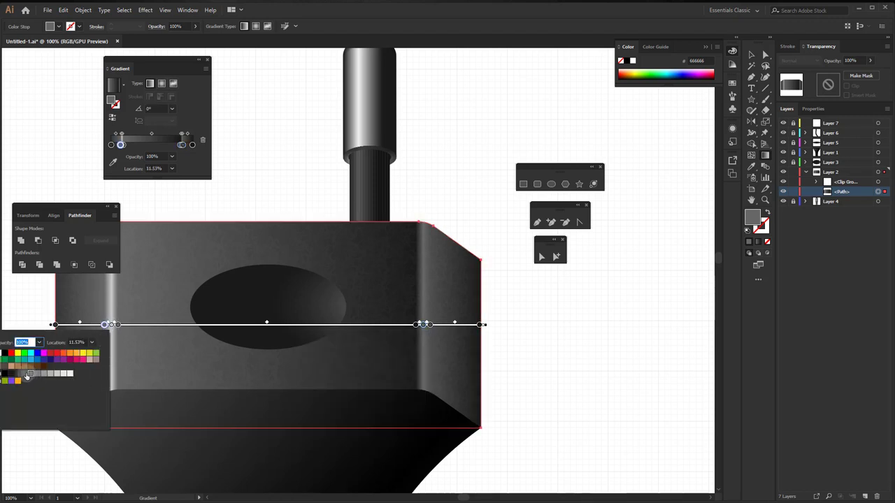
pyautogui.click(25, 374)
pyautogui.click(118, 325)
pyautogui.doubleClick(118, 324)
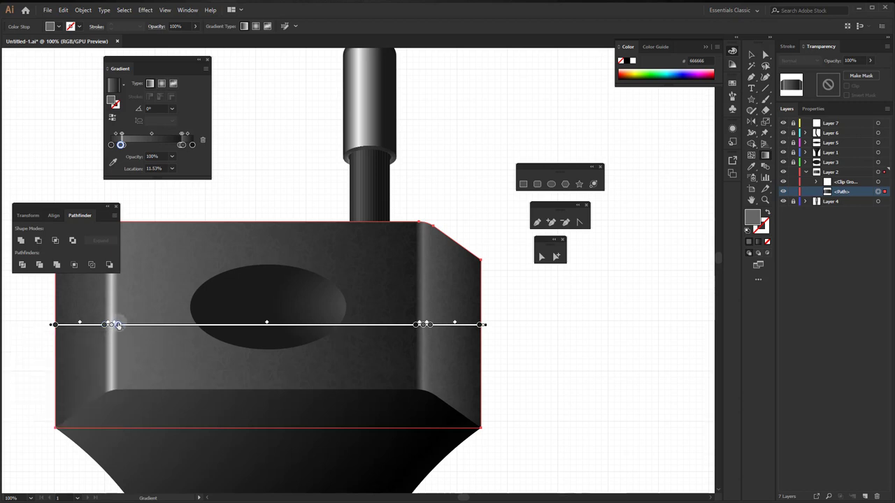
pyautogui.moveTo(176, 356); pyautogui.dragTo(307, 357)
pyautogui.press('g')
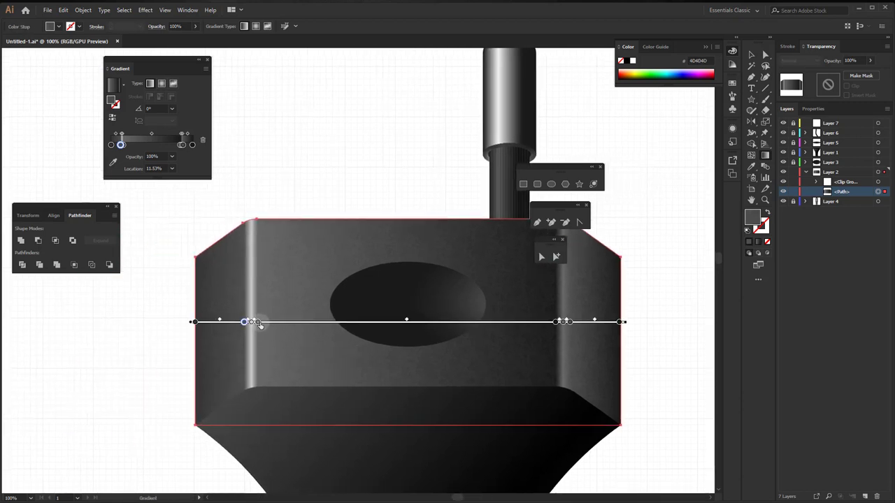
# Step: Set the 14.74% stop to 4D4D4D, the left end to 333333, and move a stop to 11.53%
pyautogui.doubleClick(258, 322)
pyautogui.click(178, 371)
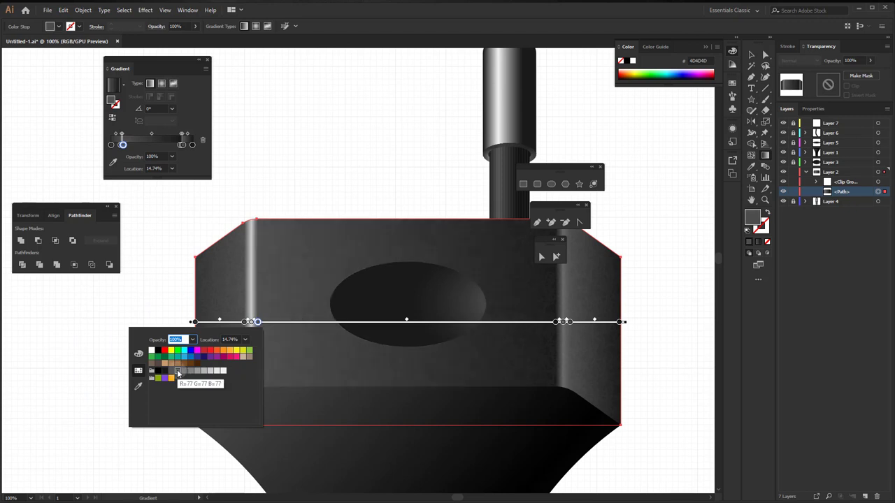
pyautogui.click(194, 322)
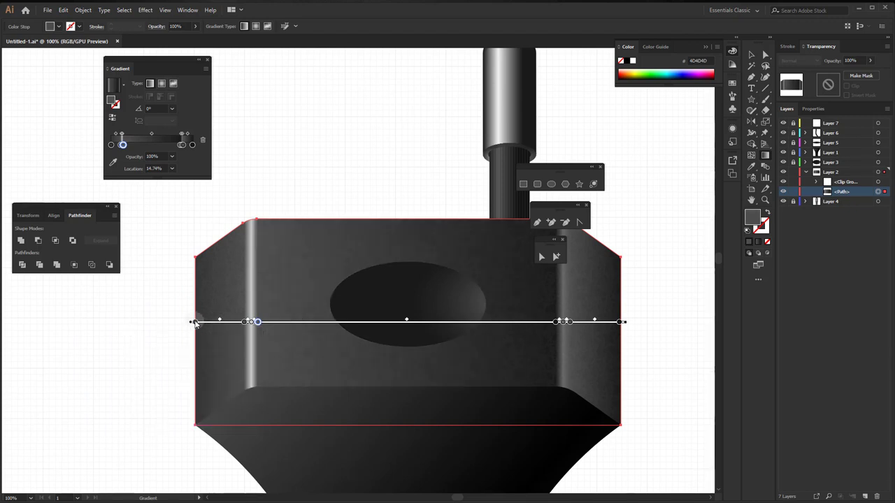
pyautogui.doubleClick(194, 322)
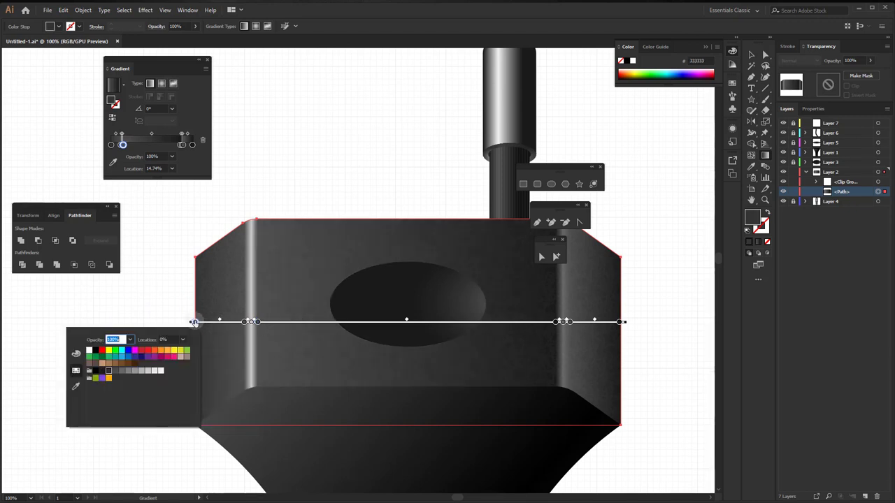
pyautogui.click(102, 372)
pyautogui.click(108, 371)
pyautogui.moveTo(244, 325); pyautogui.dragTo(243, 323)
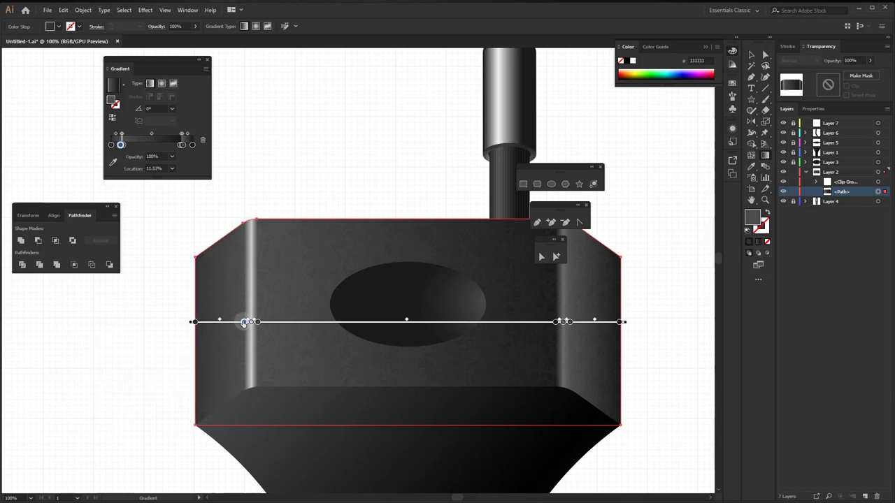
# Step: Dim the left highlight stop at 13.21% to 999999 grey
pyautogui.click(251, 321)
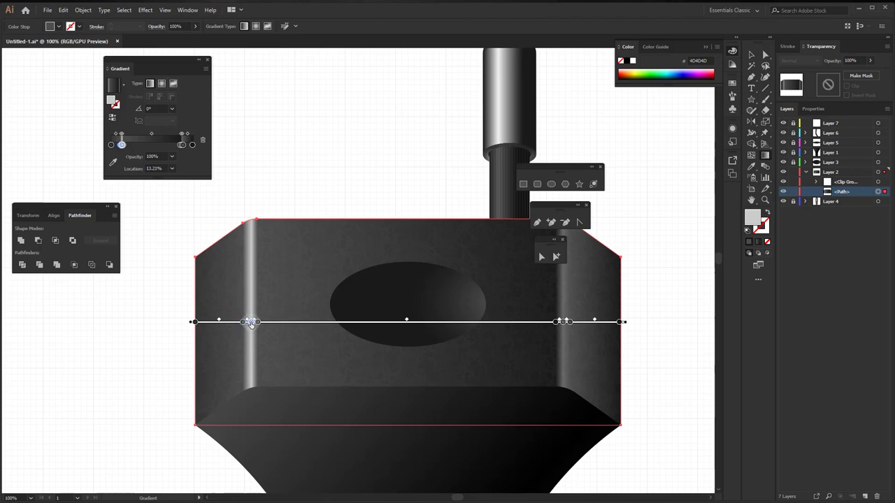
pyautogui.doubleClick(251, 322)
pyautogui.click(191, 372)
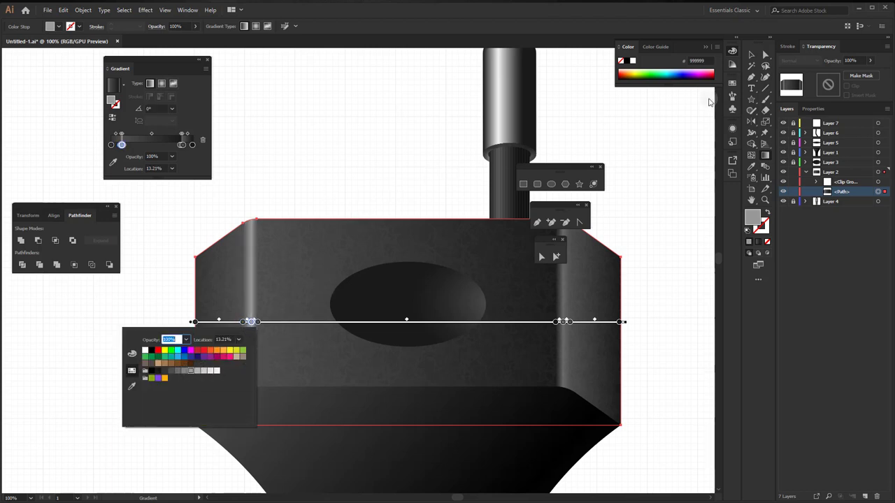
pyautogui.press('Escape')
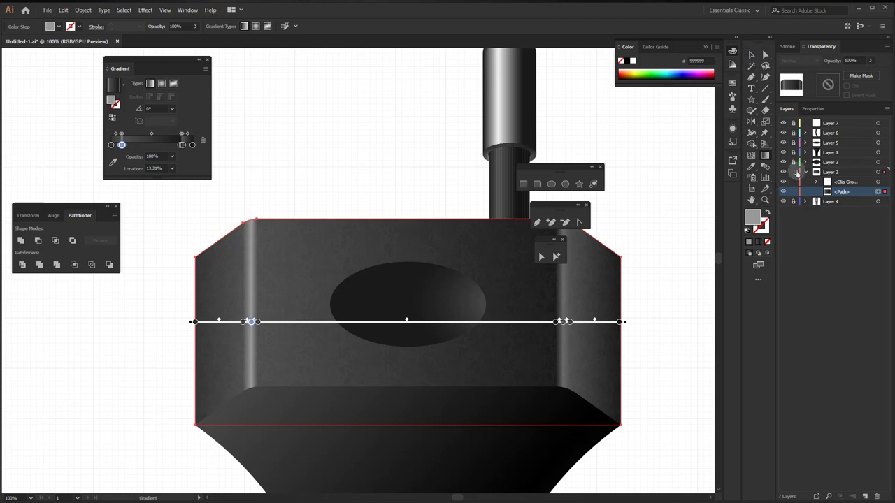
pyautogui.click(805, 172)
# Step: Duplicate the third path in Layer 1 and move the black copy to the top of the layer
pyautogui.hotkey('ctrl', 'shift', 'a')
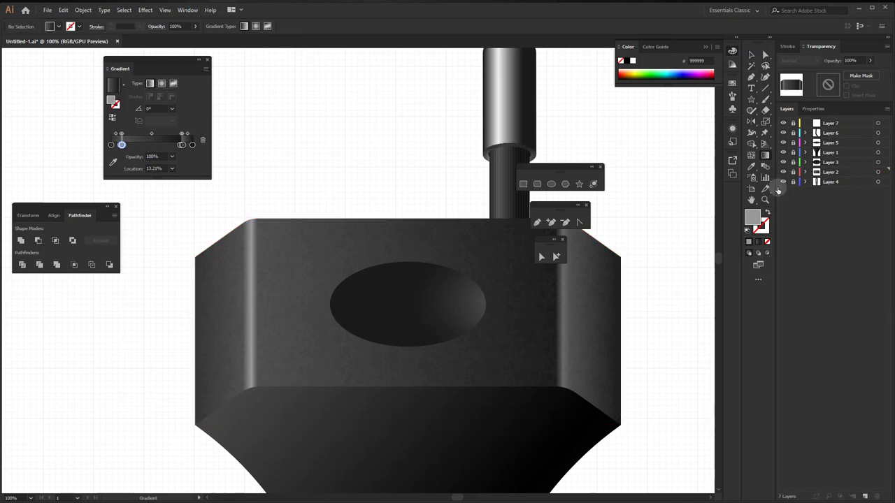
pyautogui.moveTo(539, 353); pyautogui.dragTo(464, 300)
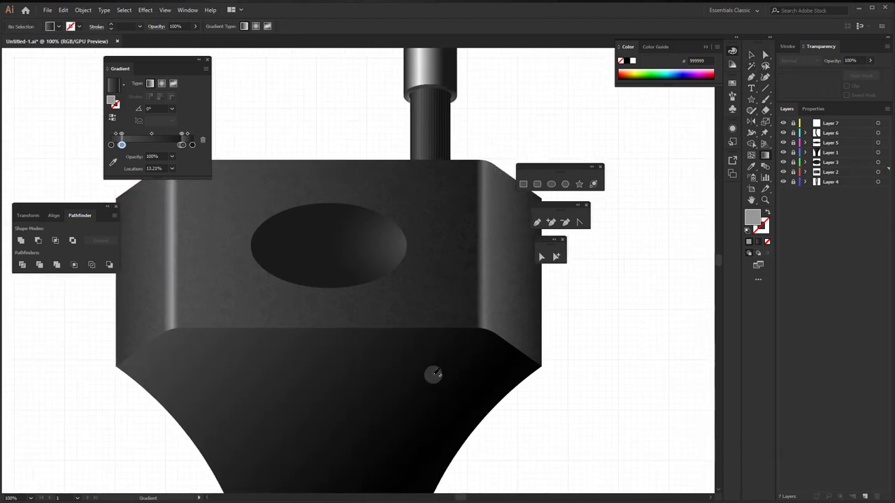
pyautogui.scroll(-1, 404, 373)
pyautogui.moveTo(404, 381); pyautogui.dragTo(404, 320)
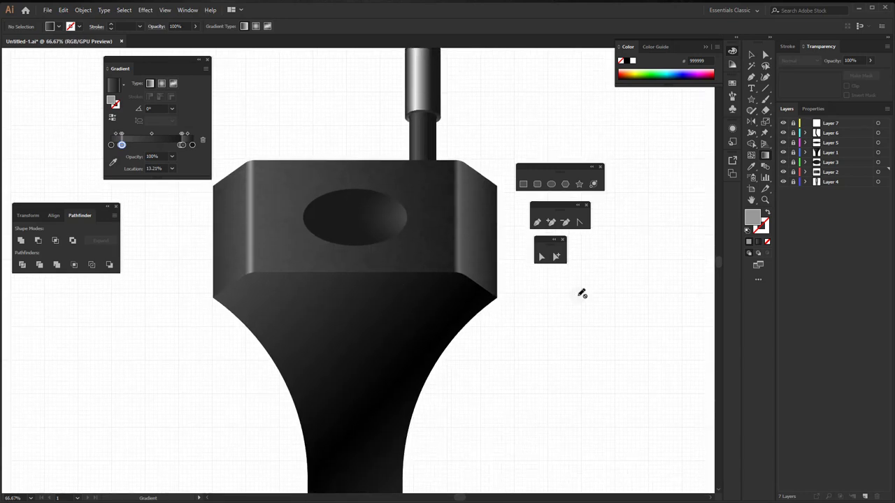
pyautogui.click(814, 154)
pyautogui.click(806, 152)
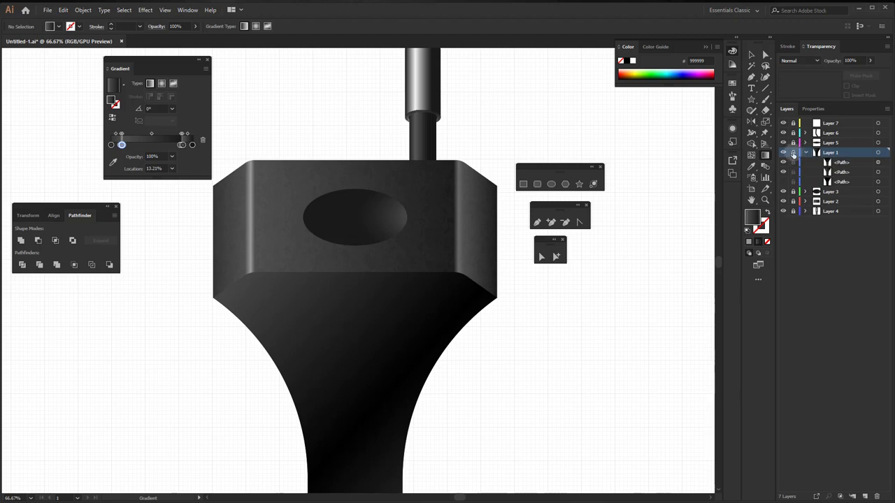
pyautogui.click(847, 161)
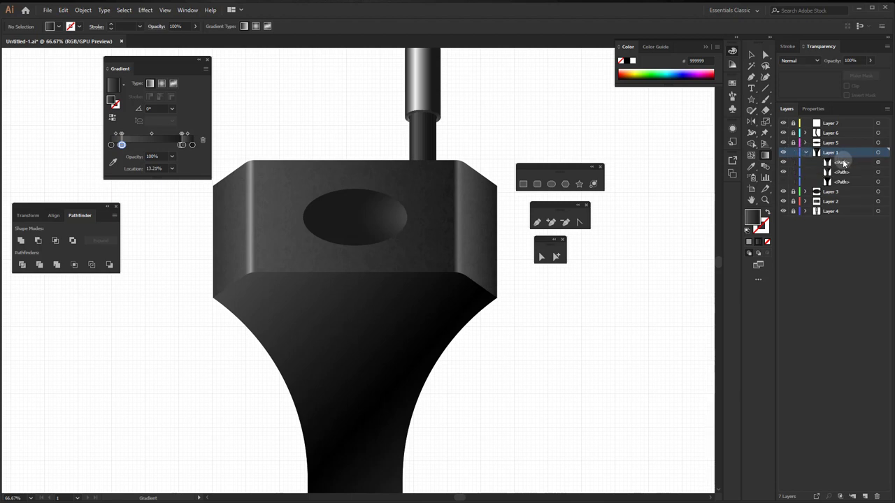
pyautogui.click(839, 182)
pyautogui.moveTo(845, 185); pyautogui.dragTo(865, 496)
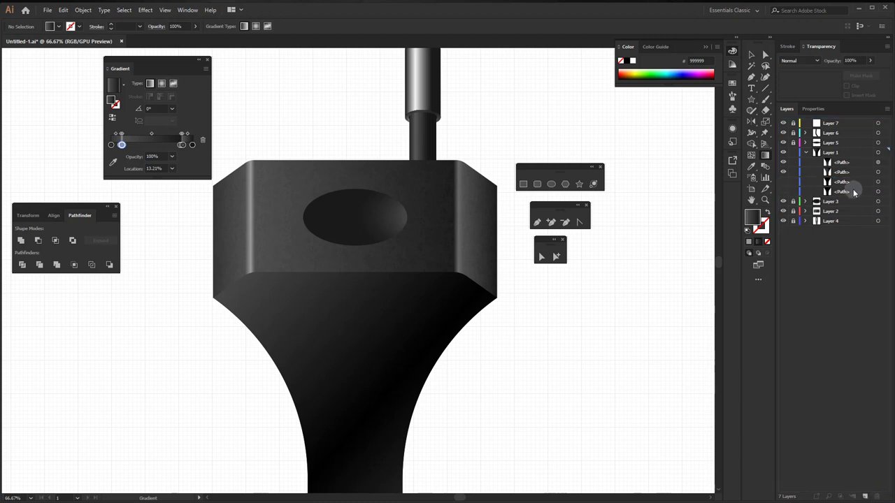
pyautogui.moveTo(843, 182); pyautogui.dragTo(843, 161)
# Step: Lock the gradient body path and paste another black body copy in front
pyautogui.click(783, 172)
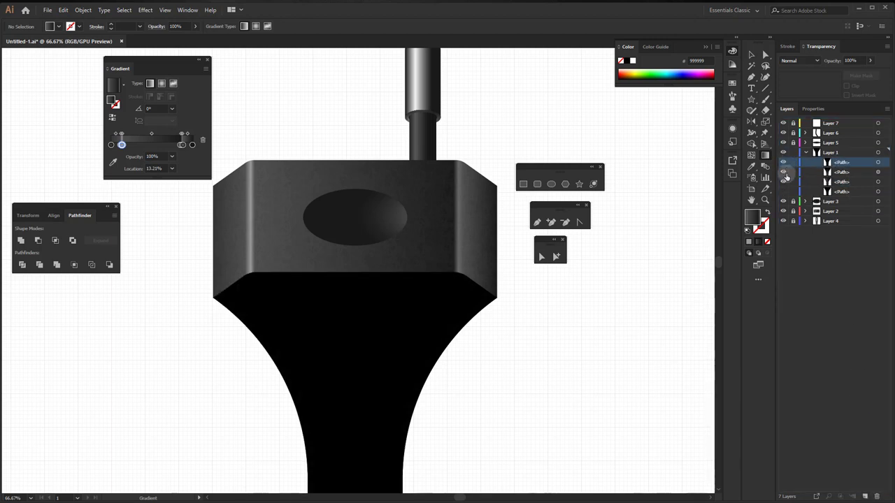
pyautogui.click(794, 183)
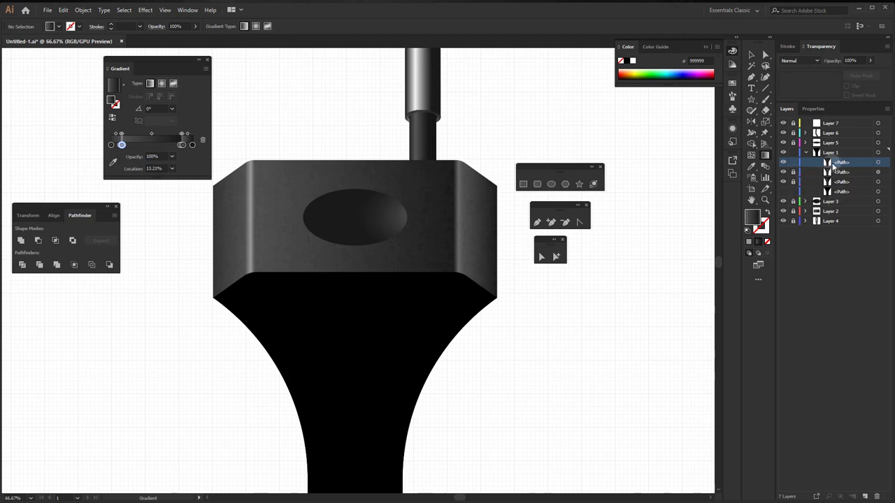
pyautogui.hotkey('ctrl', 'c')
pyautogui.hotkey('ctrl', 'f')
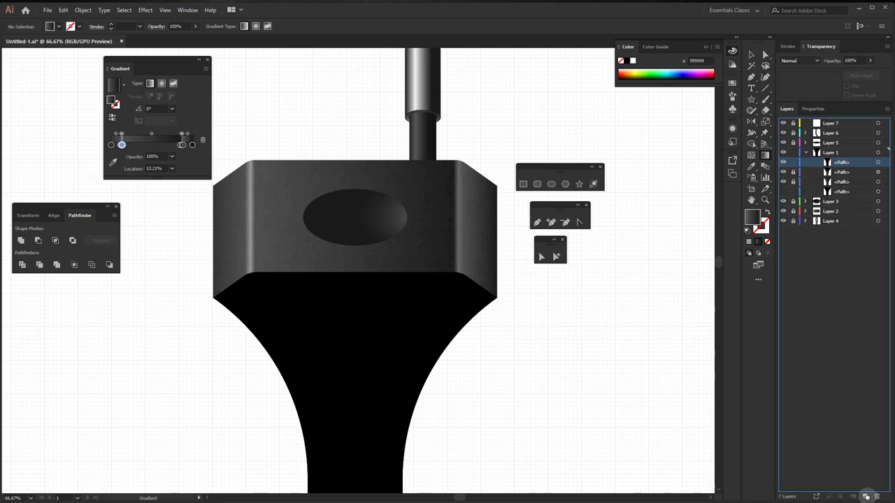
pyautogui.click(848, 409)
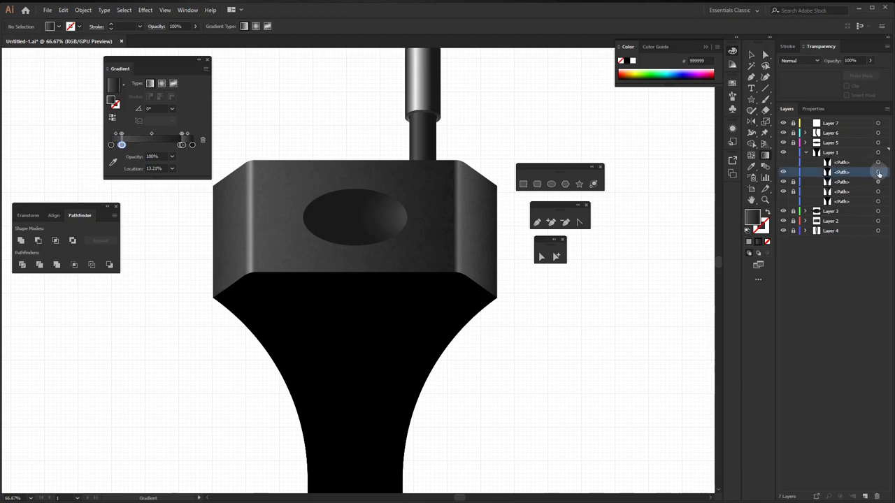
pyautogui.click(878, 172)
# Step: Lasso the copy's lower anchors and clear them, leaving a 55 px band along the top edge
pyautogui.click(764, 65)
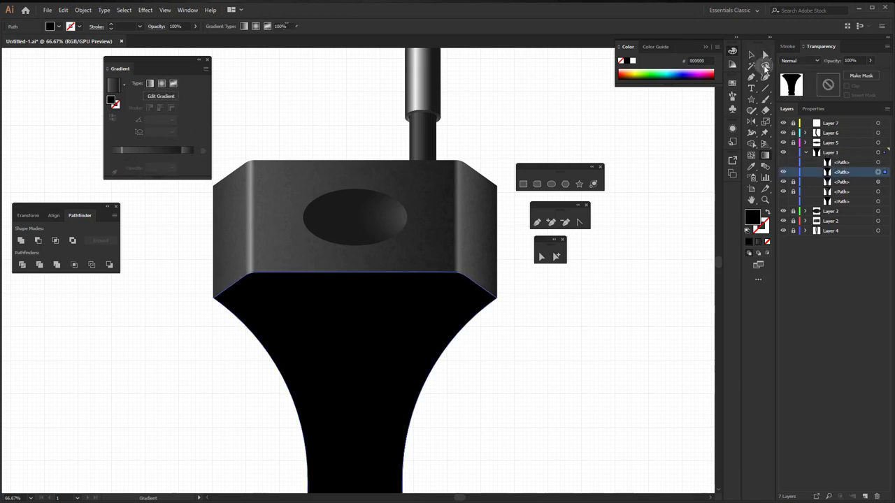
pyautogui.moveTo(463, 287)
pyautogui.mouseDown()
pyautogui.moveTo(455, 180)
pyautogui.moveTo(503, 200)
pyautogui.moveTo(497, 170)
pyautogui.mouseUp()
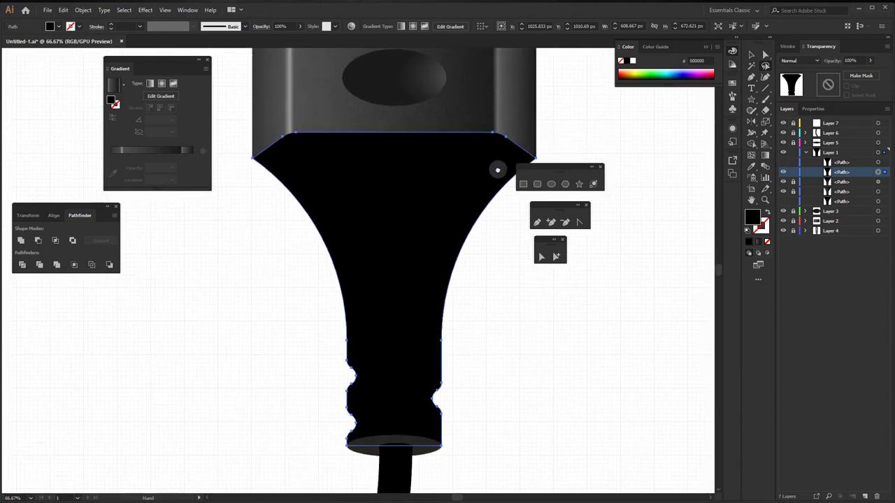
pyautogui.moveTo(472, 463); pyautogui.dragTo(520, 454)
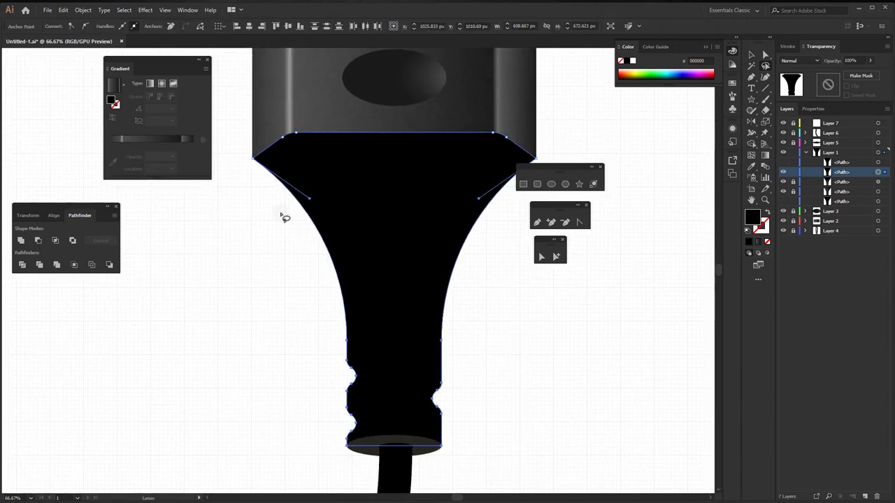
pyautogui.click(63, 10)
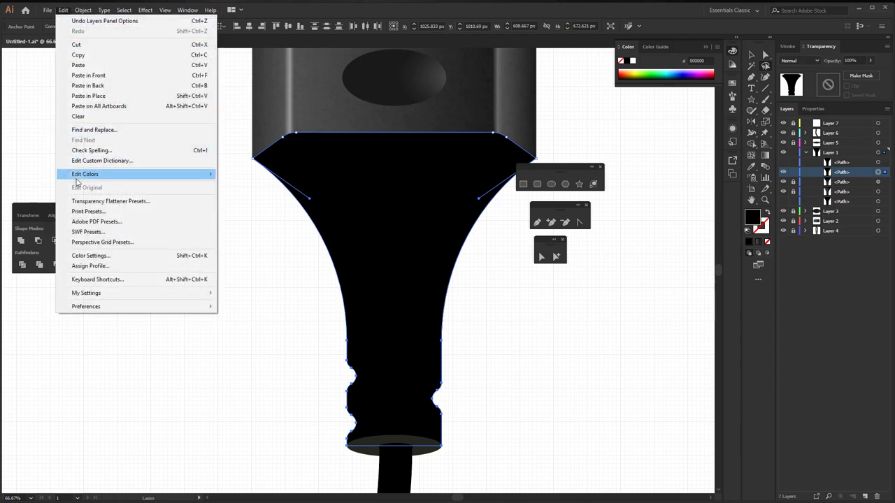
pyautogui.click(78, 117)
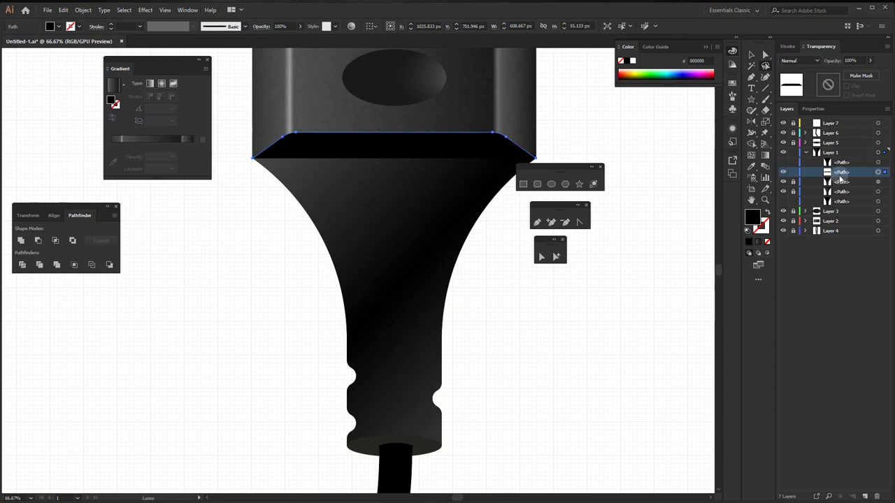
# Step: Make the band stroke-only and clip it with the black body copy as a clipping mask
pyautogui.click(766, 213)
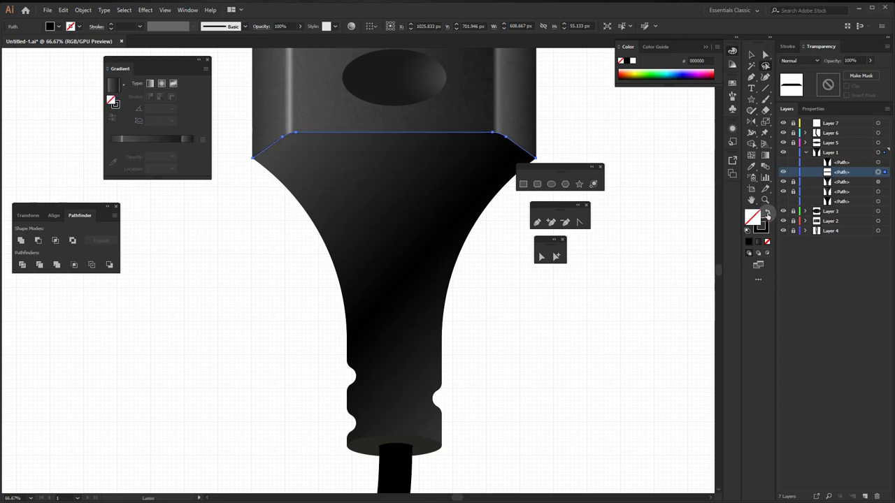
pyautogui.click(849, 162)
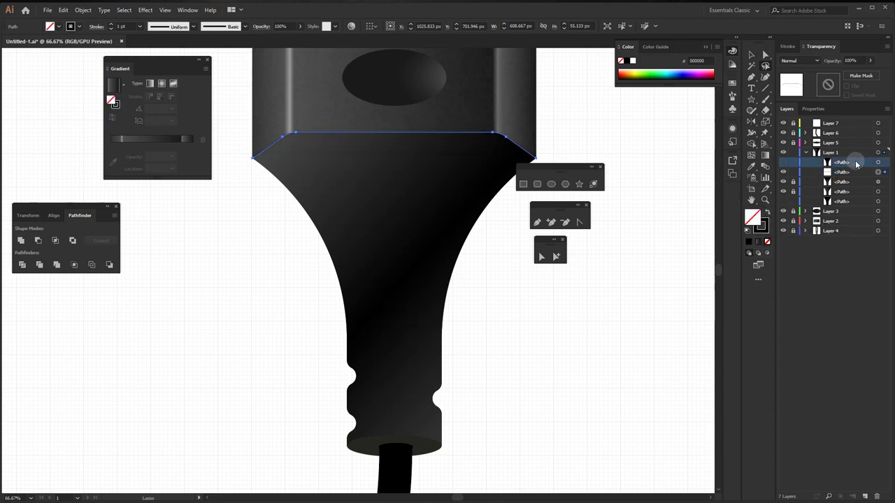
pyautogui.click(783, 166)
pyautogui.click(752, 55)
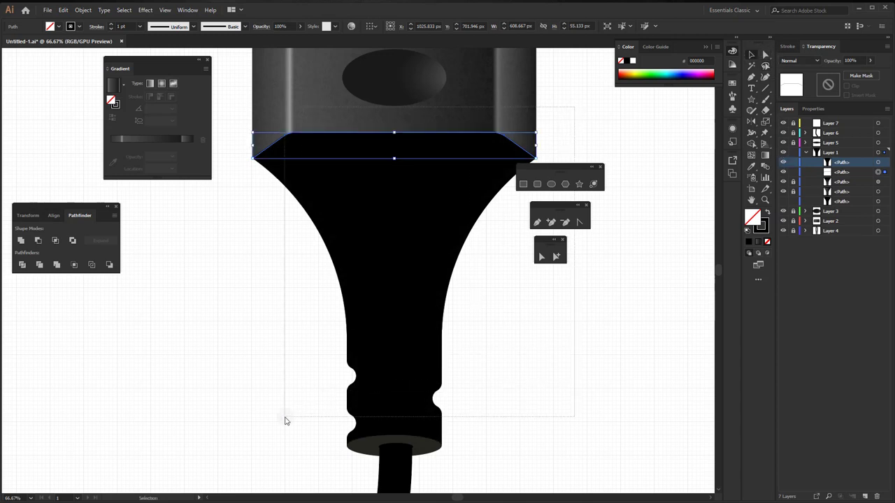
pyautogui.hotkey('ctrl', 'a')
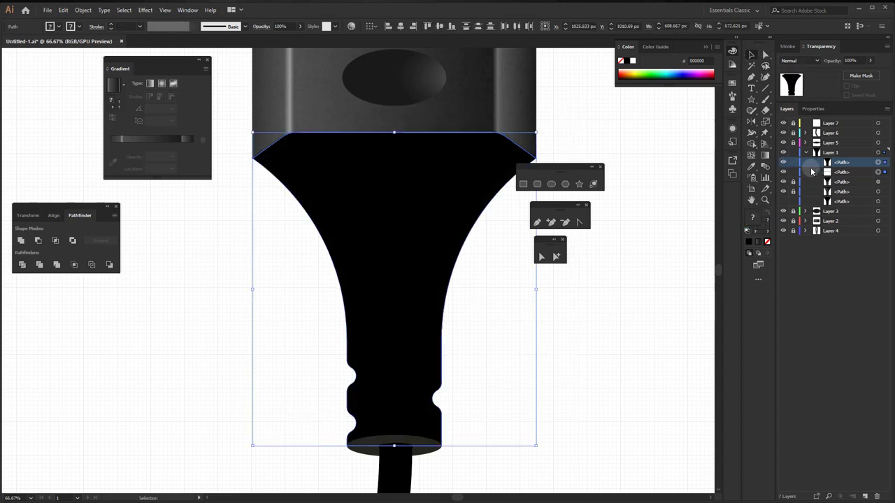
pyautogui.click(63, 11)
pyautogui.moveTo(82, 10)
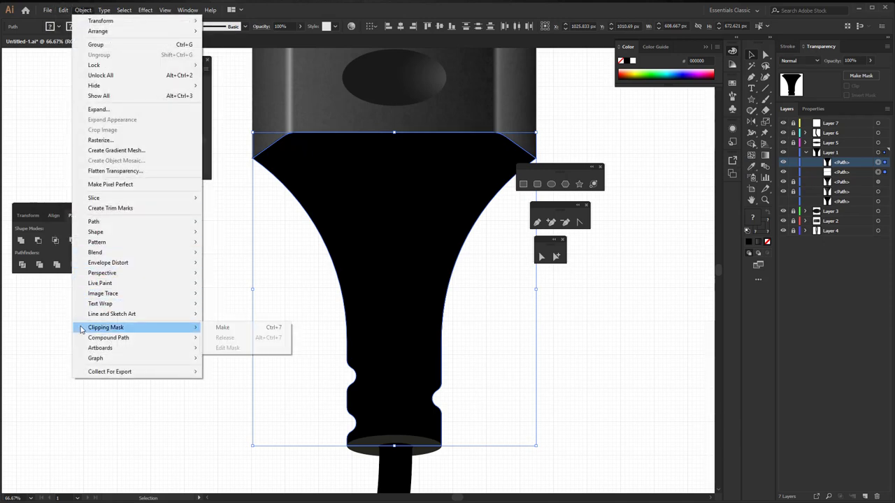
pyautogui.click(228, 327)
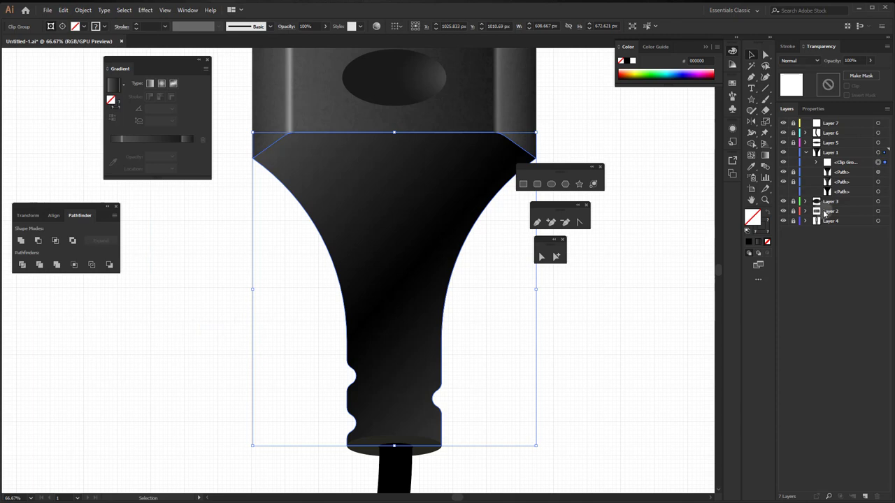
# Step: Select the top-edge band inside the clip group and apply the tapered brush to its stroke
pyautogui.click(816, 161)
pyautogui.click(878, 182)
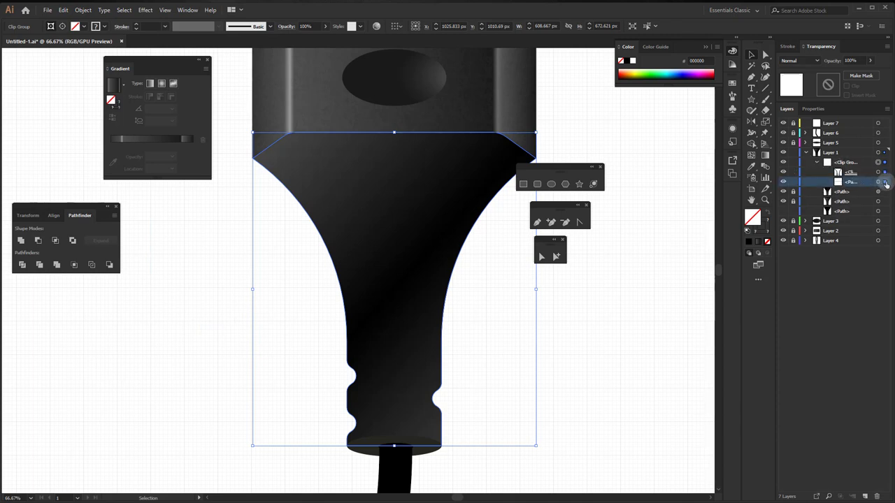
pyautogui.click(885, 181)
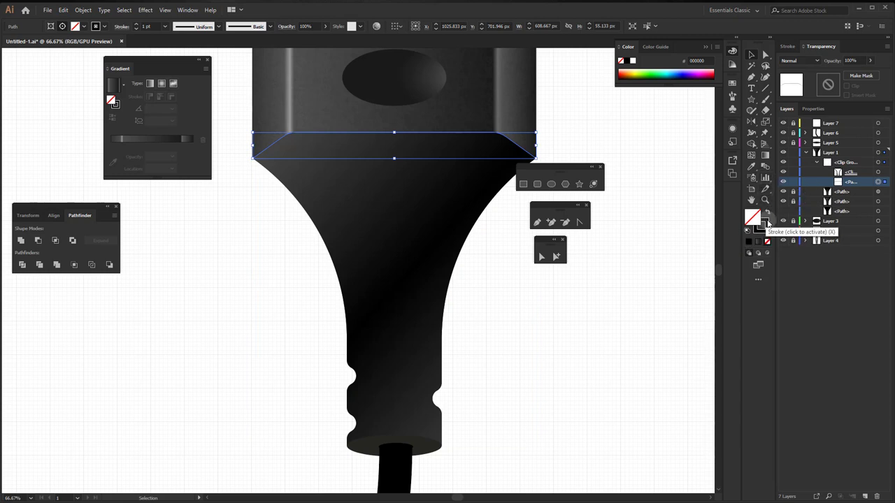
pyautogui.click(766, 223)
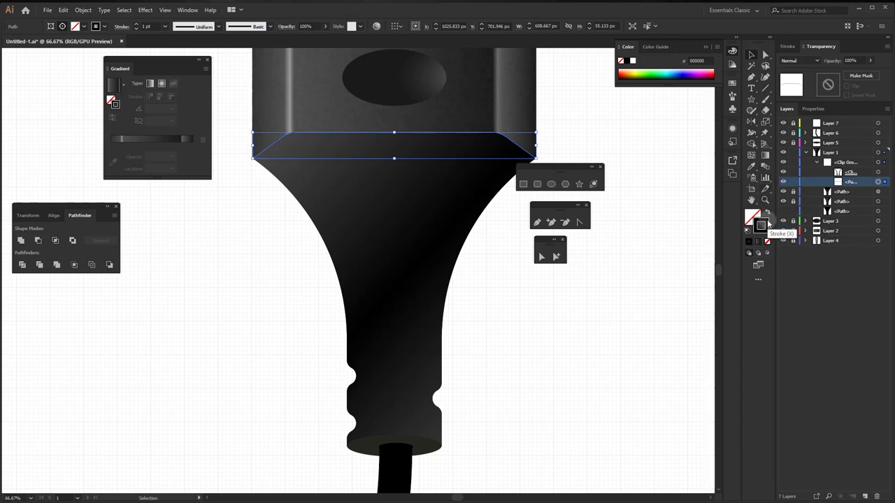
pyautogui.click(732, 99)
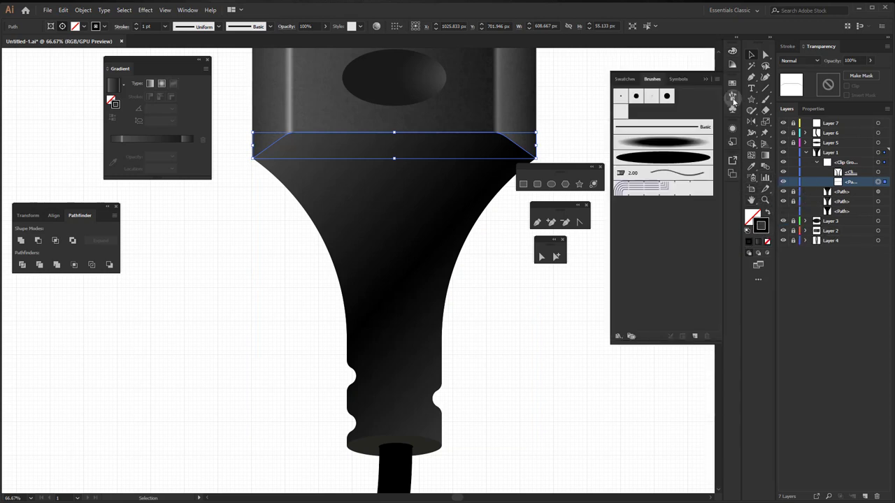
pyautogui.click(661, 142)
pyautogui.moveTo(489, 176); pyautogui.dragTo(381, 276)
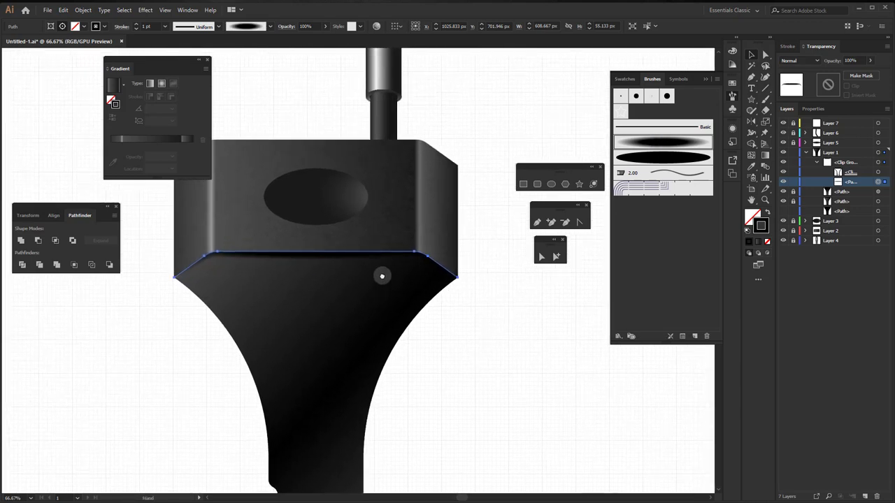
# Step: Set the band's stroke weight to 2 pt and its opacity to 60%
pyautogui.click(787, 46)
pyautogui.click(810, 59)
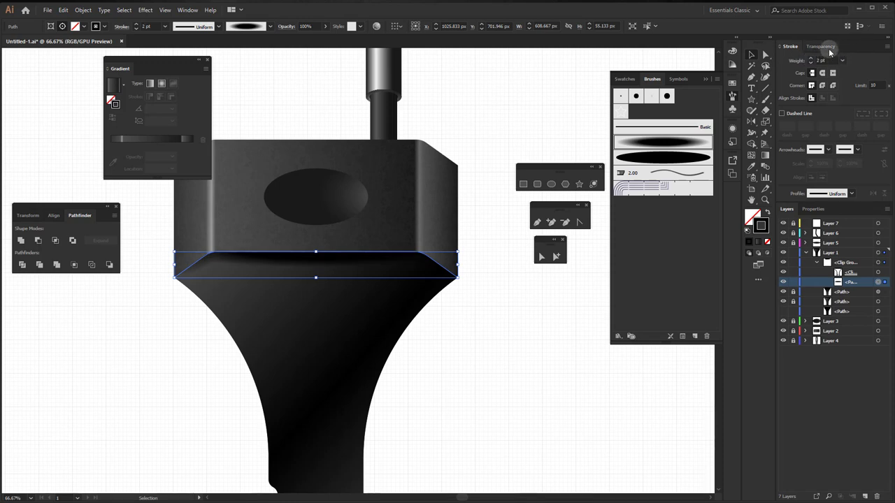
pyautogui.click(821, 46)
pyautogui.click(871, 61)
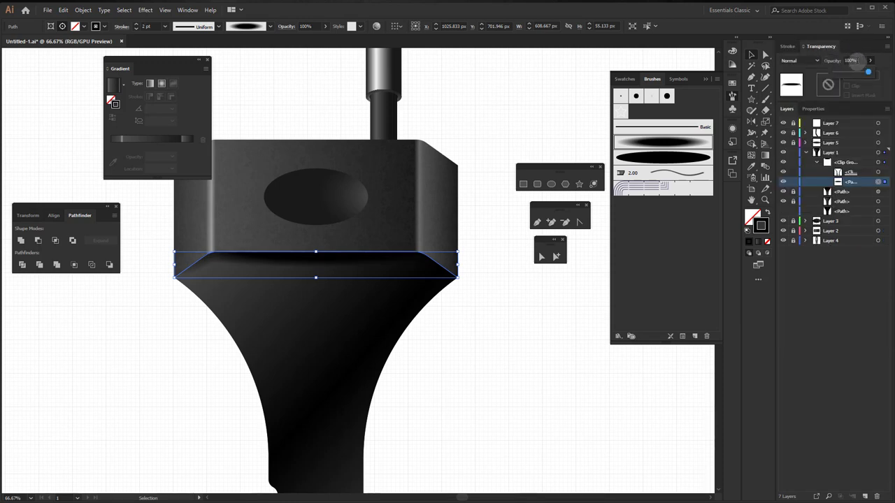
pyautogui.click(849, 60)
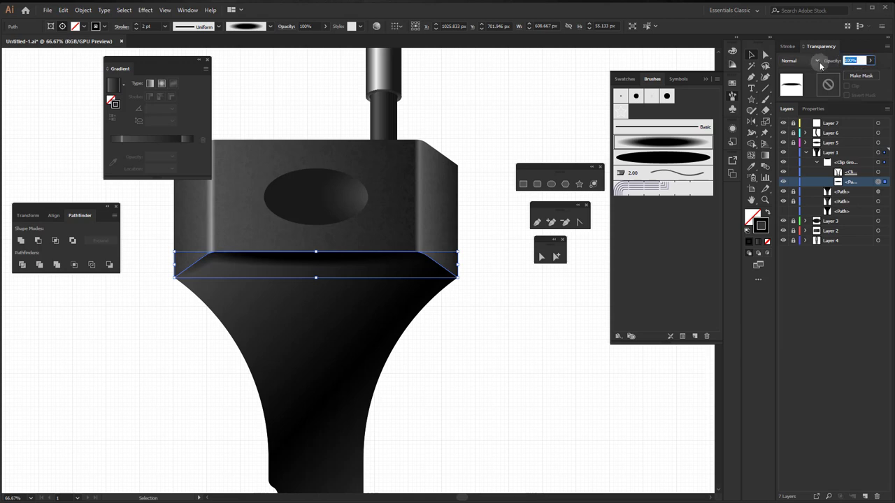
pyautogui.write('60')
pyautogui.press('Return')
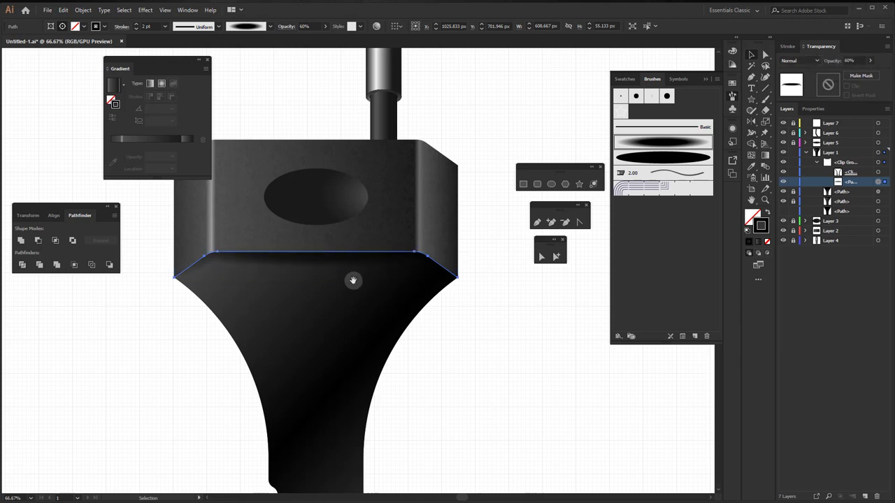
pyautogui.moveTo(354, 279); pyautogui.dragTo(410, 247)
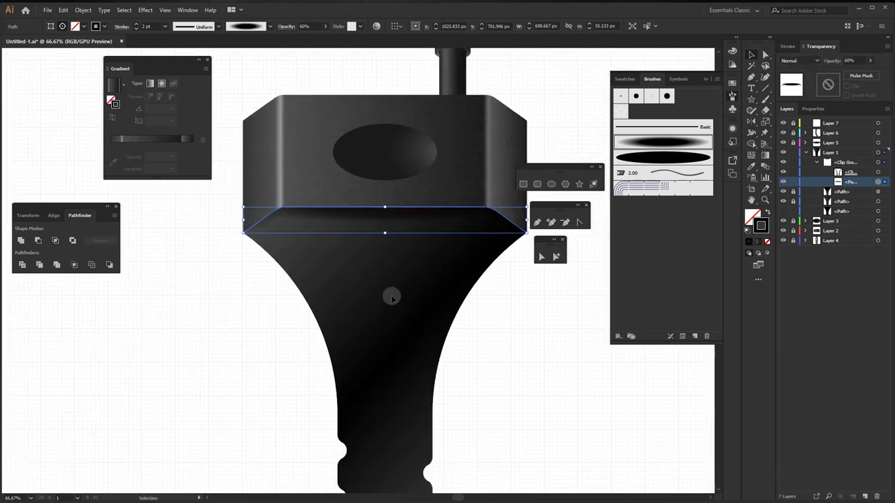
# Step: Duplicate the bell-shaped body path, move the copy to the top of Layer 1, and hide it
pyautogui.click(816, 162)
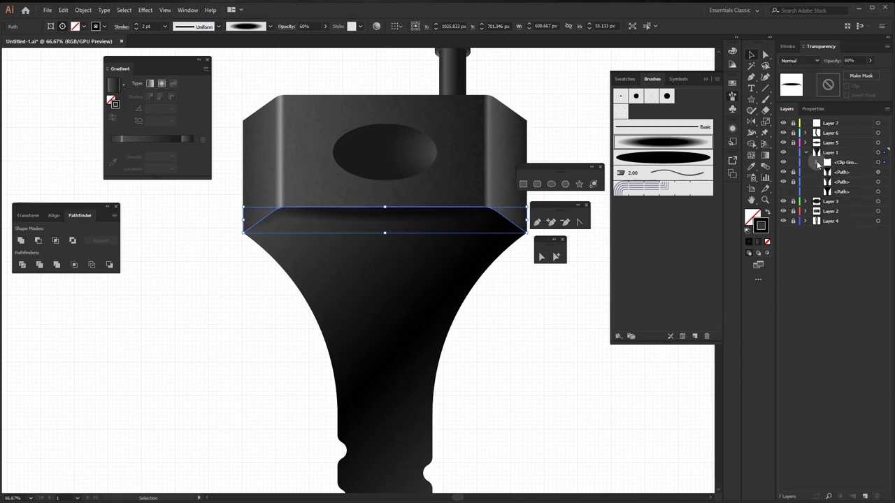
pyautogui.click(841, 193)
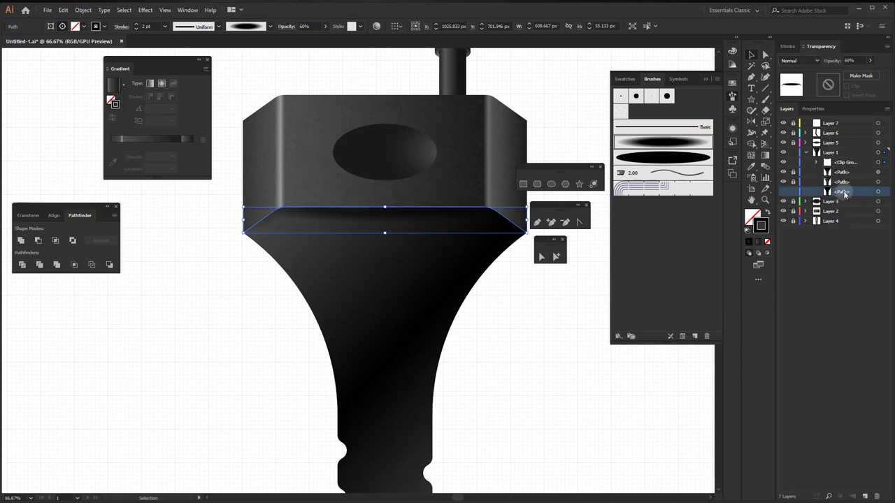
pyautogui.moveTo(845, 194); pyautogui.dragTo(863, 495)
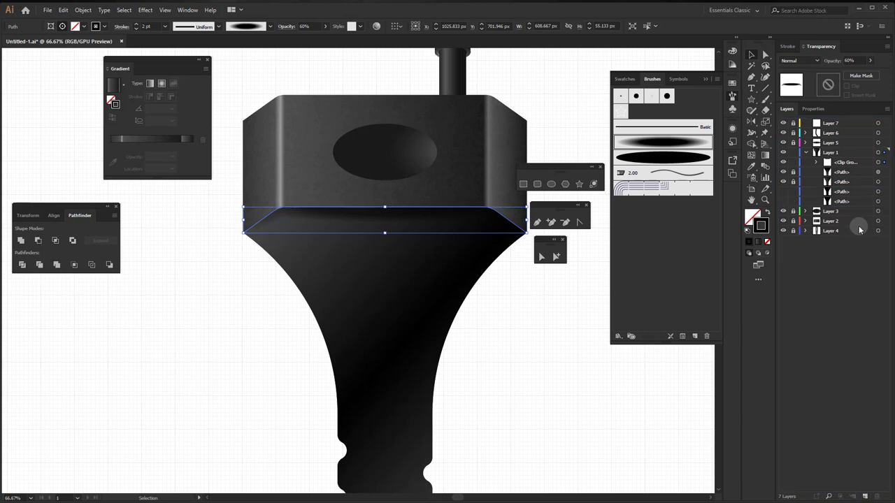
pyautogui.moveTo(839, 191); pyautogui.dragTo(838, 164)
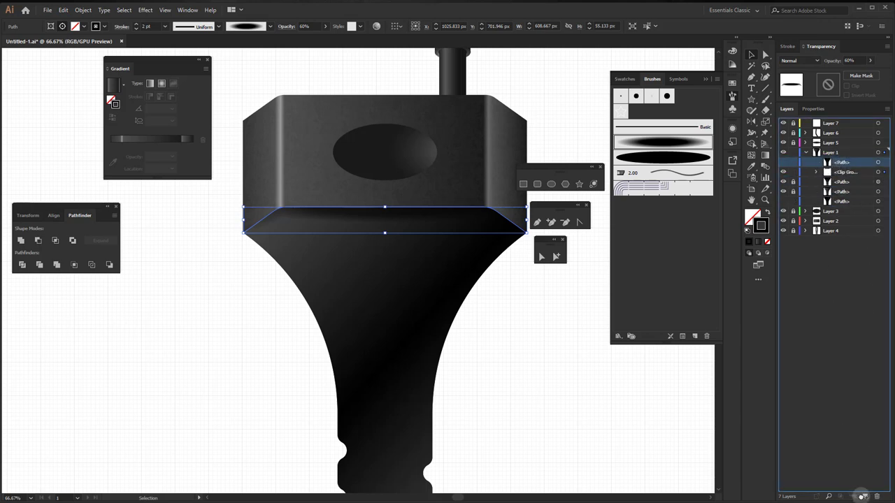
pyautogui.moveTo(864, 495); pyautogui.dragTo(864, 496)
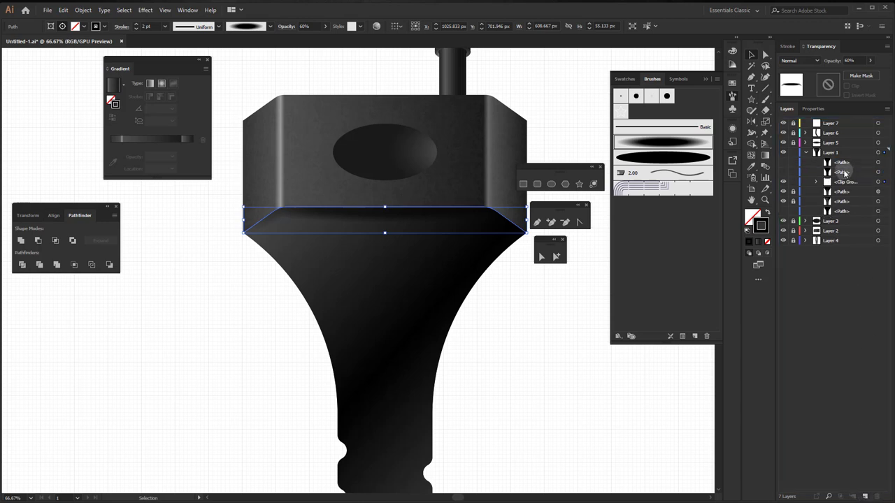
pyautogui.click(785, 165)
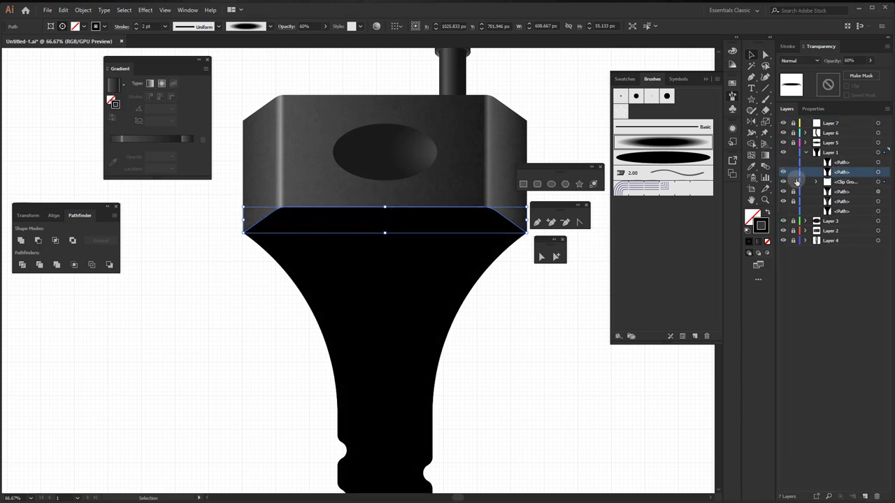
# Step: Select the solid black body copy path and return to the Selection tool
pyautogui.click(793, 183)
pyautogui.click(878, 172)
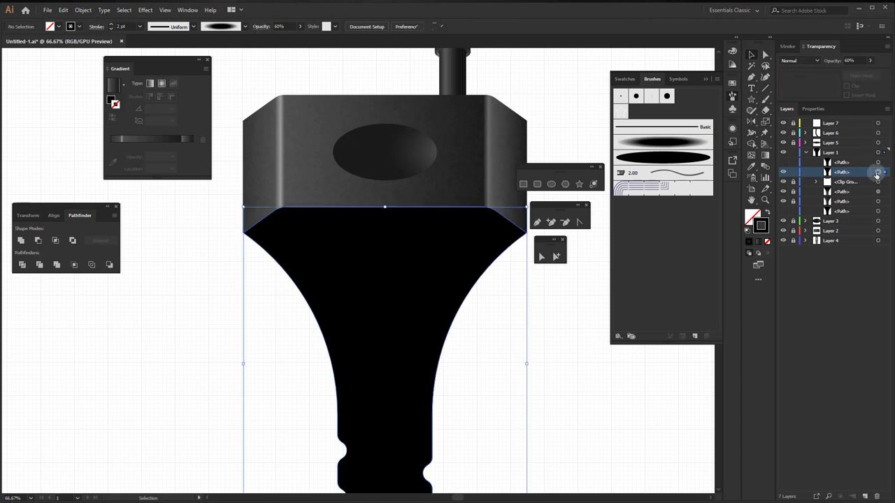
pyautogui.press('q')
pyautogui.moveTo(553, 300); pyautogui.dragTo(496, 219)
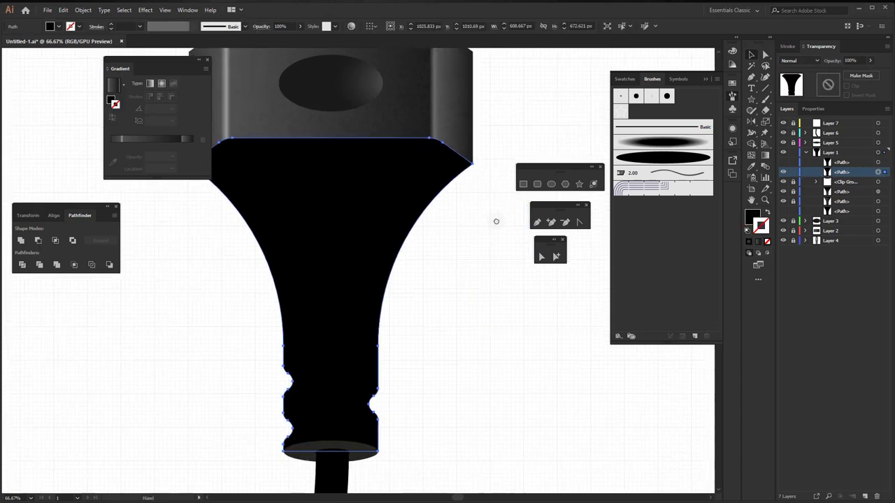
pyautogui.click(508, 224)
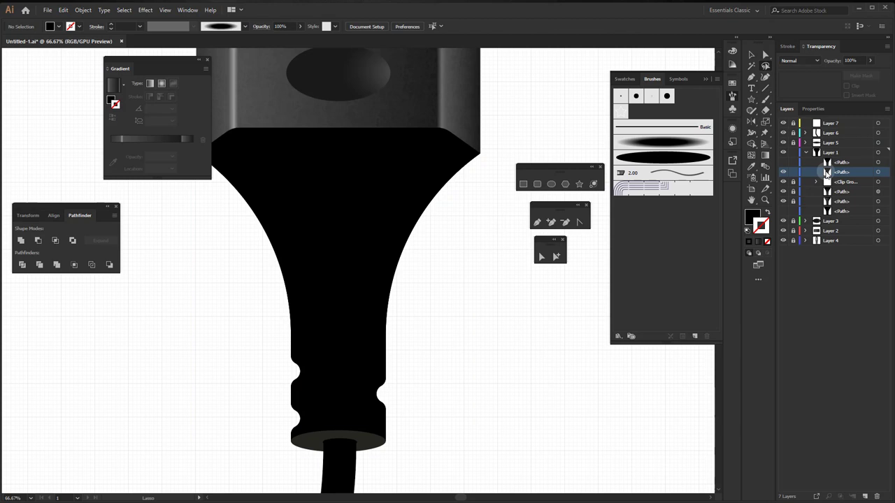
pyautogui.click(882, 173)
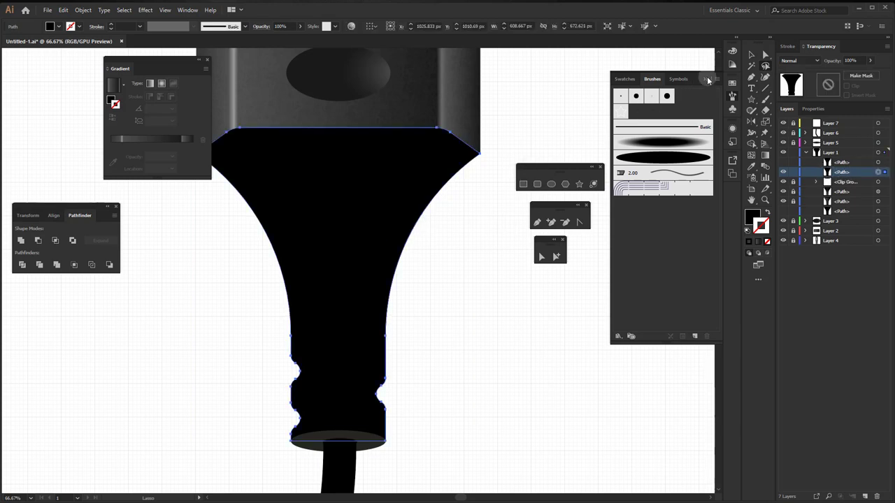
pyautogui.click(751, 55)
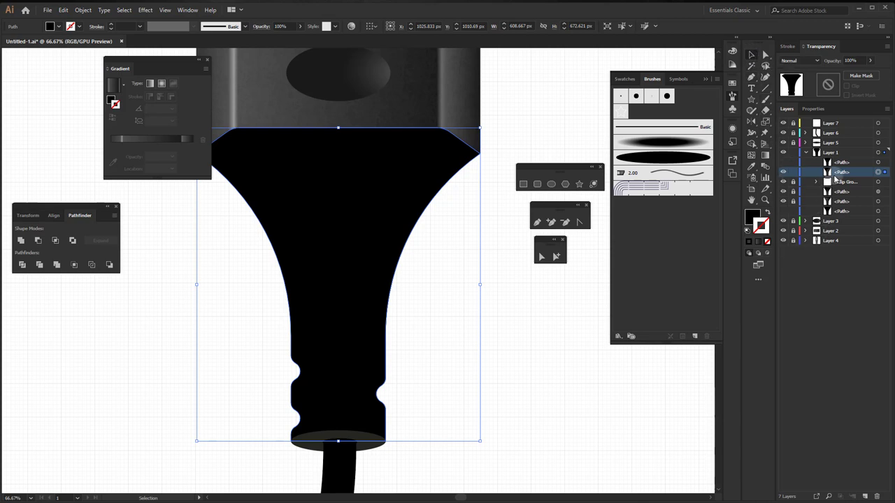
# Step: Draw a diagonal straight line beside the body's left edge, from above the flare past the base
pyautogui.click(766, 89)
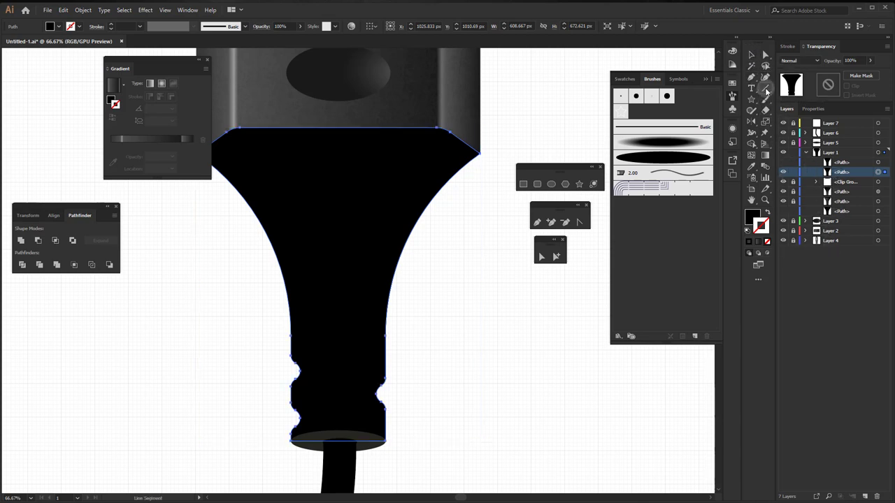
pyautogui.moveTo(336, 301)
pyautogui.mouseDown()
pyautogui.moveTo(361, 266)
pyautogui.moveTo(369, 273)
pyautogui.mouseUp()
pyautogui.moveTo(259, 115); pyautogui.dragTo(386, 481)
pyautogui.scroll(-2, 387, 481)
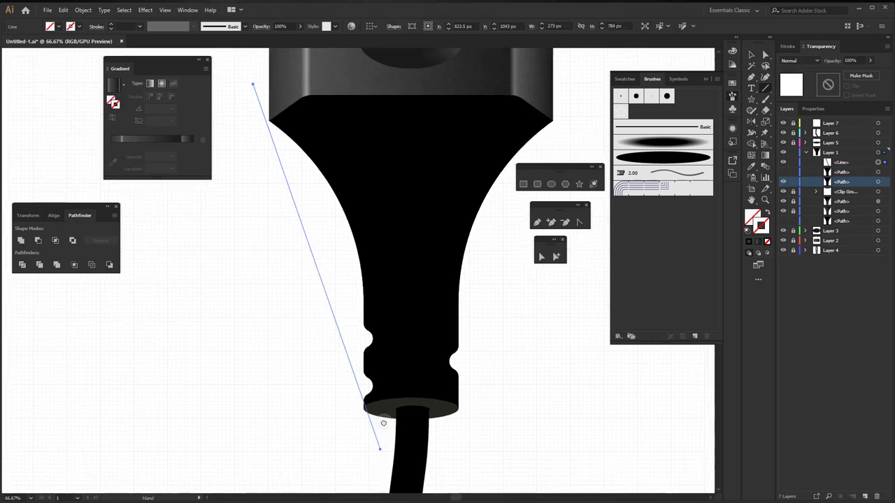
pyautogui.scroll(-1, 387, 481)
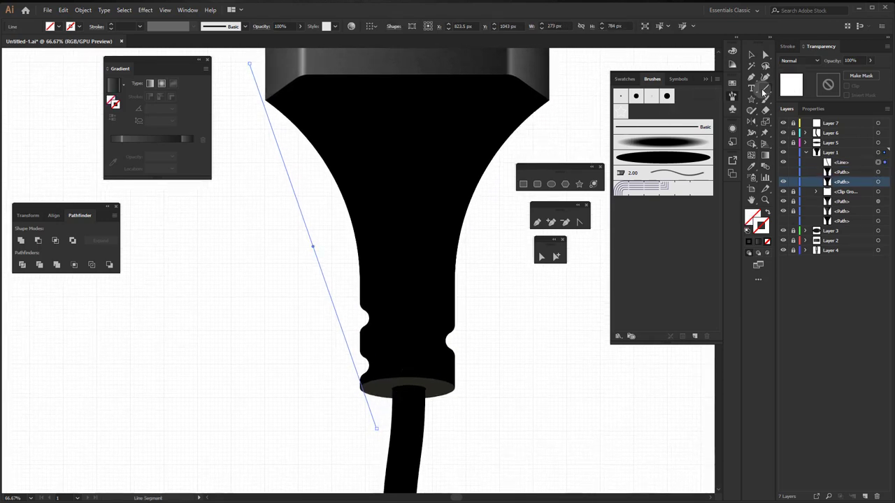
pyautogui.click(751, 77)
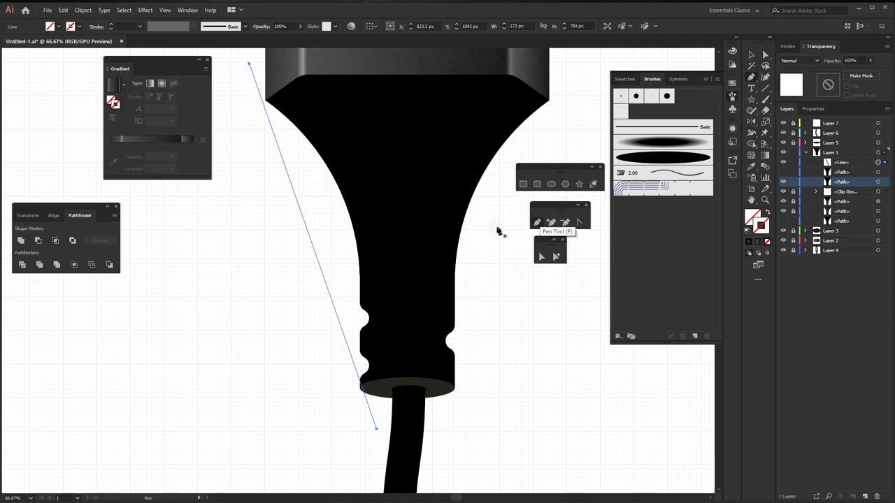
# Step: Add and convert a middle anchor on the line, bending it toward the body's left edge
pyautogui.click(313, 250)
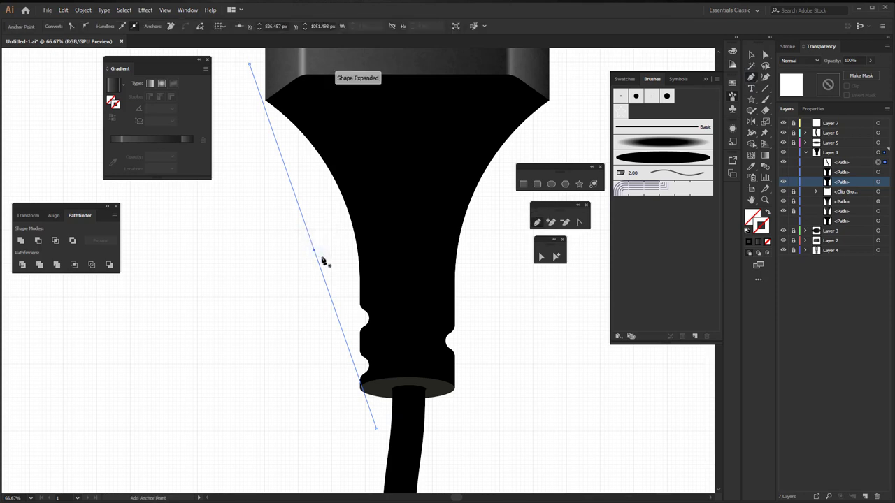
pyautogui.click(578, 222)
pyautogui.moveTo(314, 253); pyautogui.dragTo(348, 355)
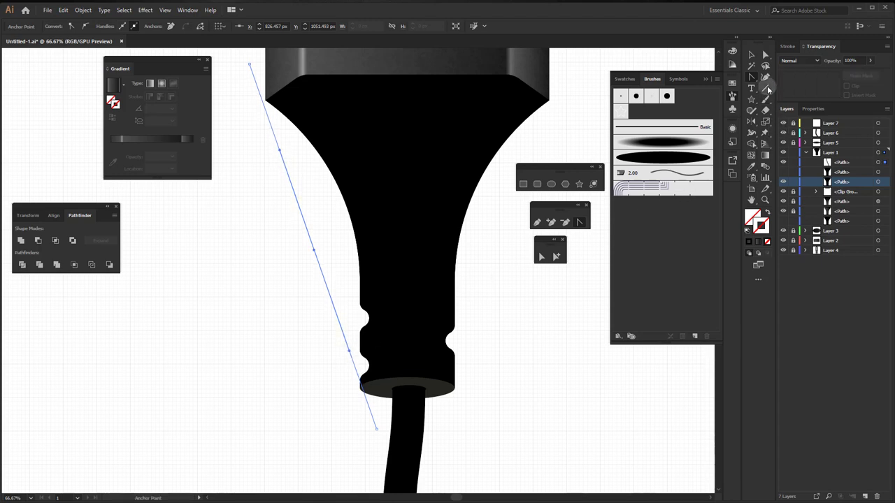
pyautogui.click(765, 56)
pyautogui.moveTo(315, 252)
pyautogui.mouseDown()
pyautogui.moveTo(347, 226)
pyautogui.moveTo(348, 208)
pyautogui.mouseUp()
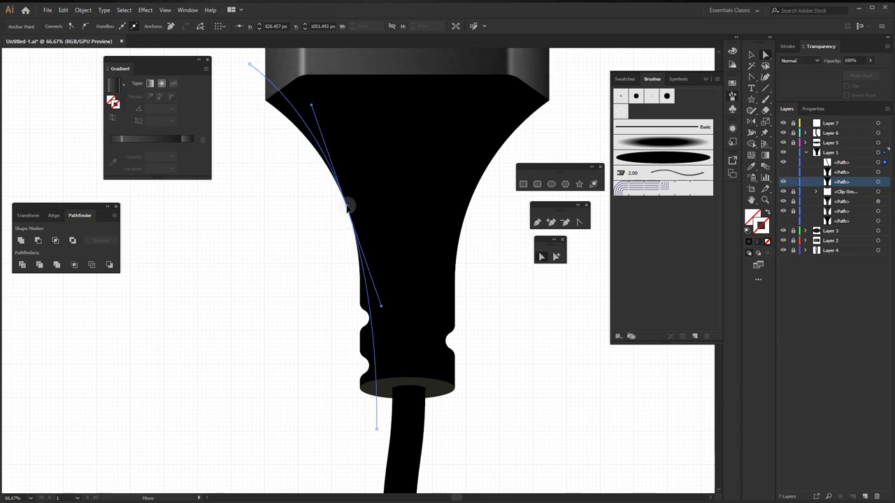
# Step: Adjust the top and bottom anchors and handles so the curve hugs the left contour
pyautogui.click(250, 66)
pyautogui.moveTo(250, 66)
pyautogui.mouseDown()
pyautogui.moveTo(220, 78)
pyautogui.moveTo(230, 83)
pyautogui.mouseUp()
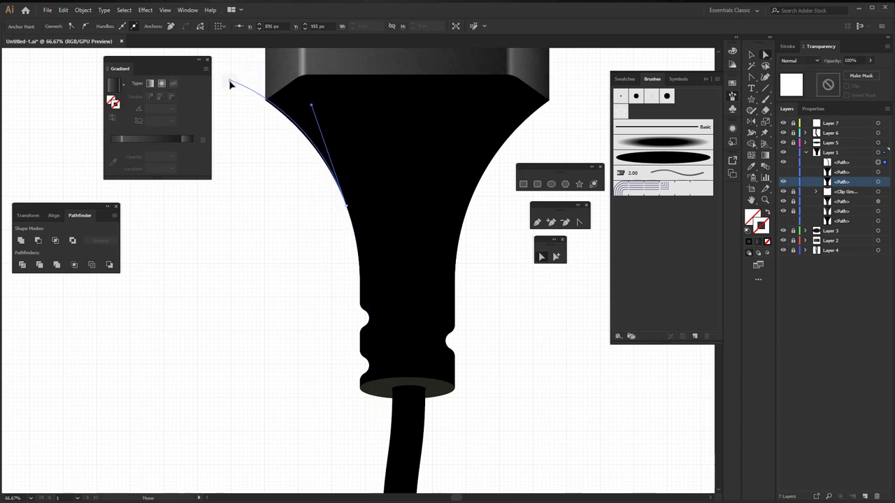
pyautogui.moveTo(377, 396)
pyautogui.mouseDown()
pyautogui.moveTo(376, 432)
pyautogui.moveTo(354, 418)
pyautogui.mouseUp()
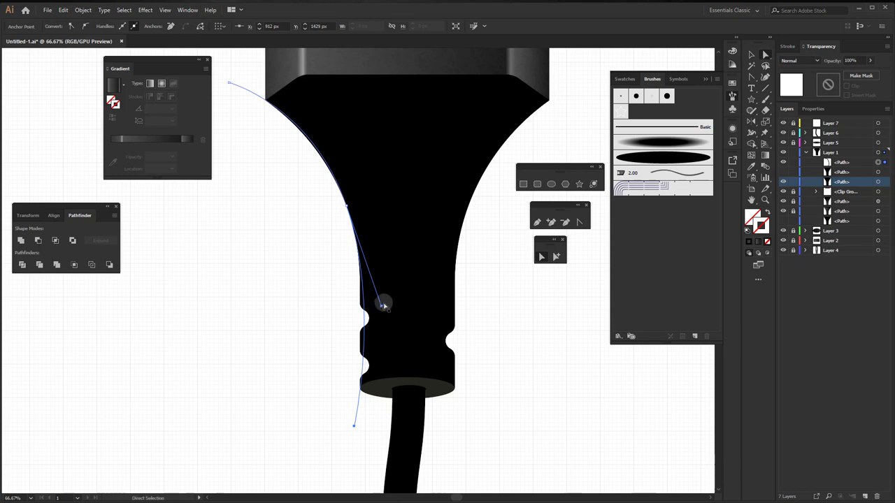
pyautogui.moveTo(381, 305); pyautogui.dragTo(375, 297)
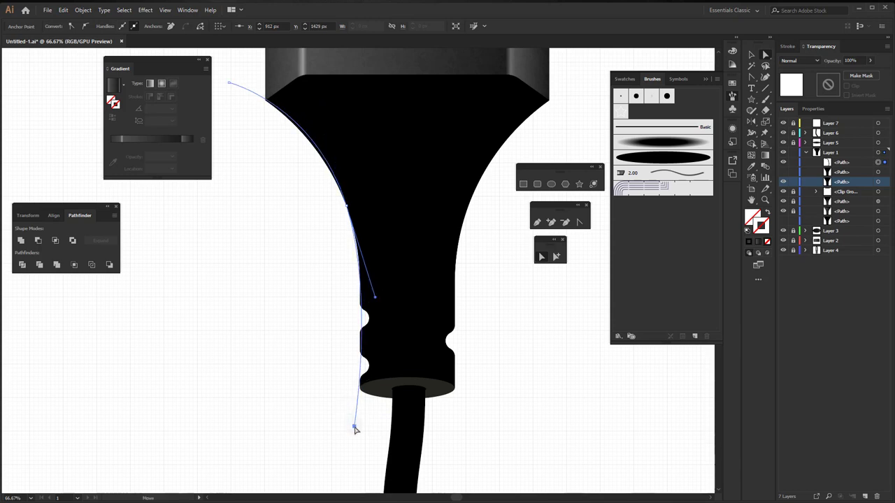
pyautogui.moveTo(354, 428); pyautogui.dragTo(355, 430)
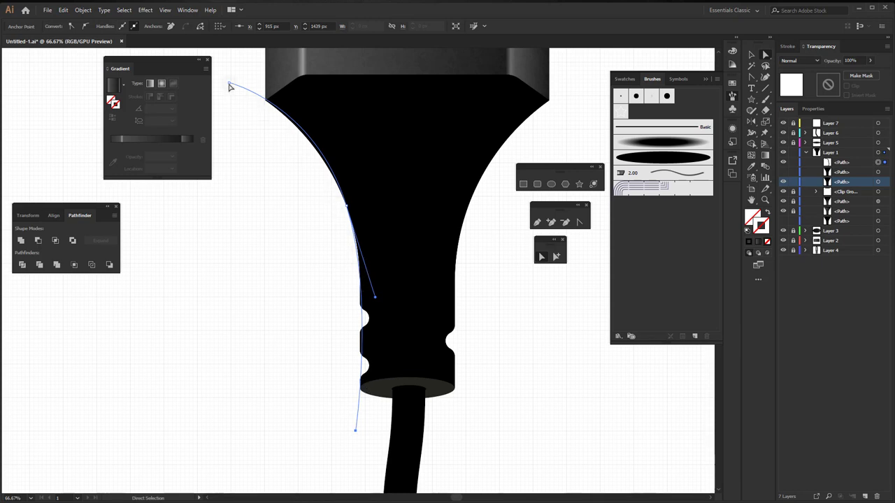
pyautogui.moveTo(229, 83)
pyautogui.mouseDown()
pyautogui.moveTo(220, 82)
pyautogui.moveTo(257, 100)
pyautogui.mouseUp()
pyautogui.moveTo(315, 105); pyautogui.dragTo(317, 126)
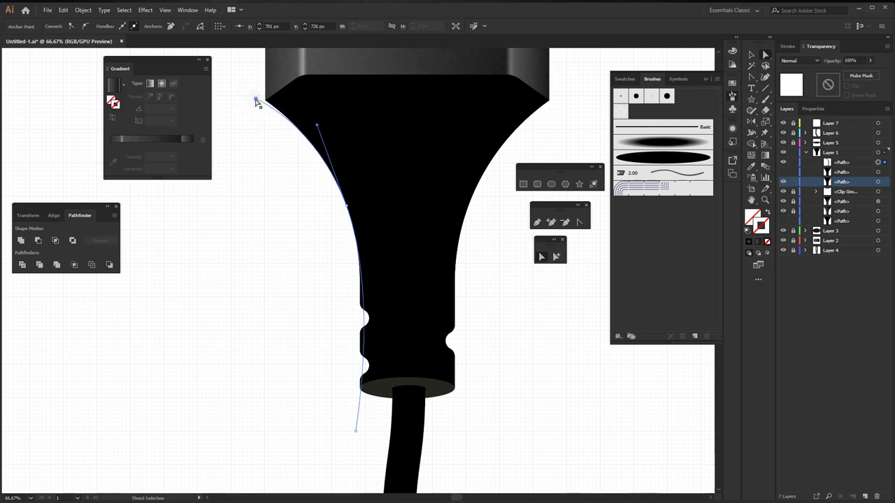
pyautogui.moveTo(257, 102); pyautogui.dragTo(256, 94)
pyautogui.moveTo(346, 207); pyautogui.dragTo(376, 292)
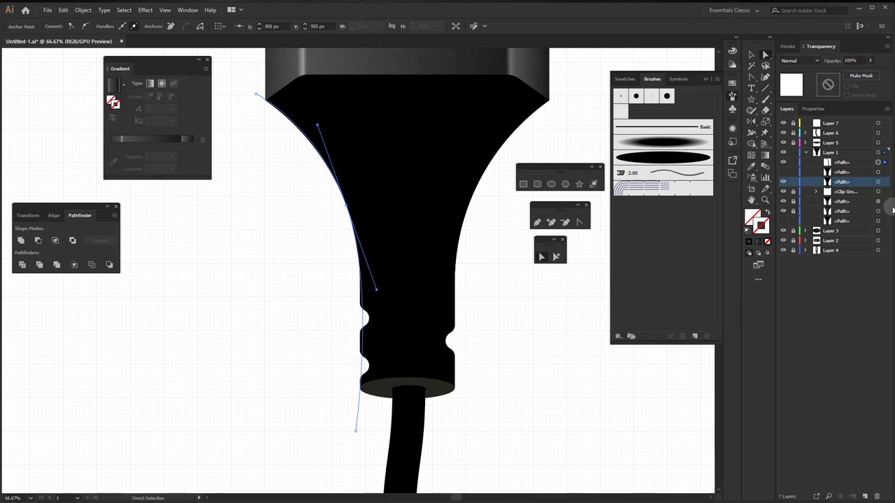
# Step: Reflect a vertical copy of the curved edge path onto the plug's right side
pyautogui.click(839, 163)
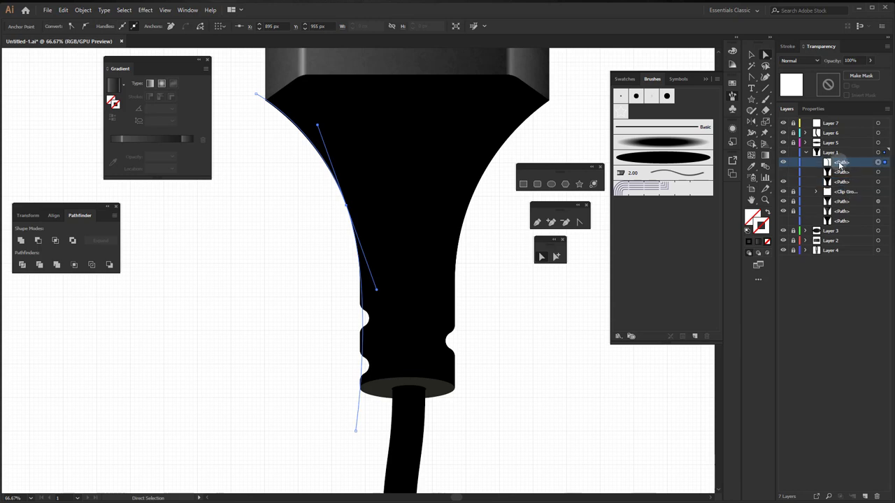
pyautogui.moveTo(840, 164); pyautogui.dragTo(844, 184)
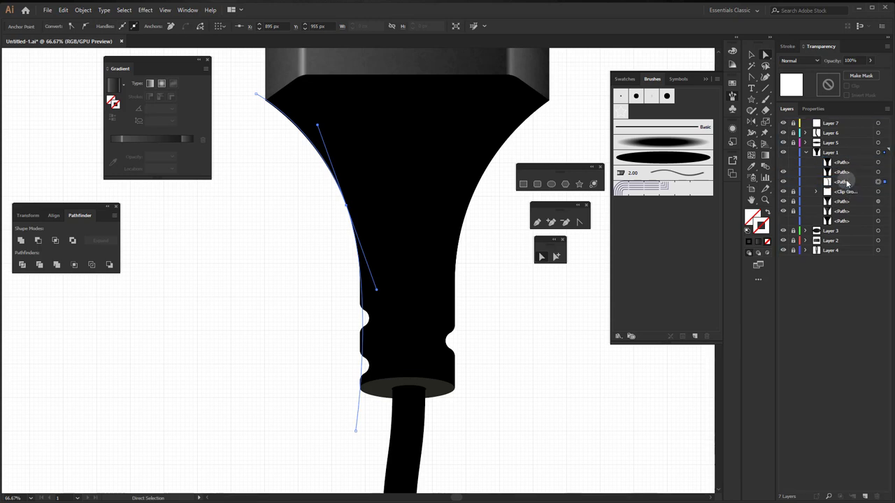
pyautogui.click(846, 183)
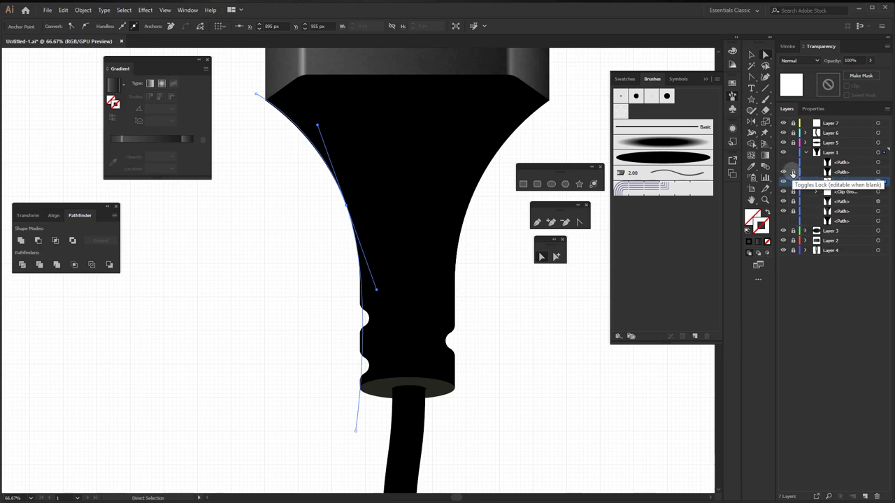
pyautogui.press('v')
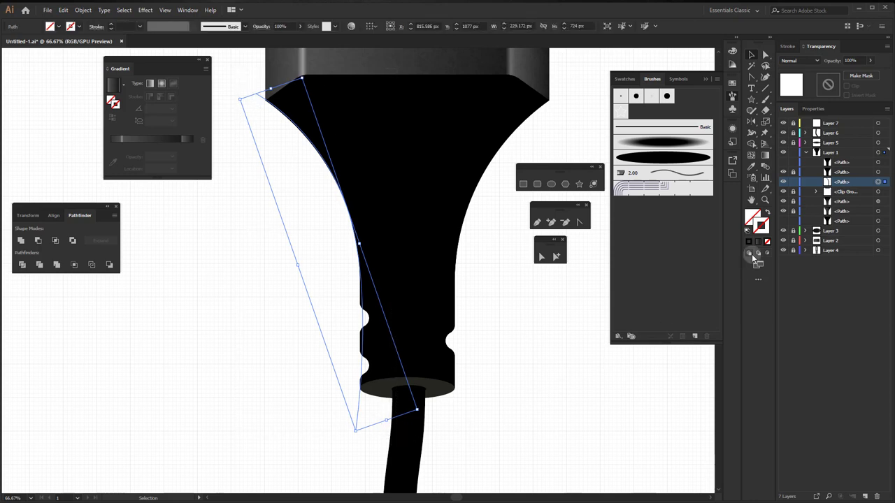
pyautogui.moveTo(751, 122); pyautogui.dragTo(786, 133)
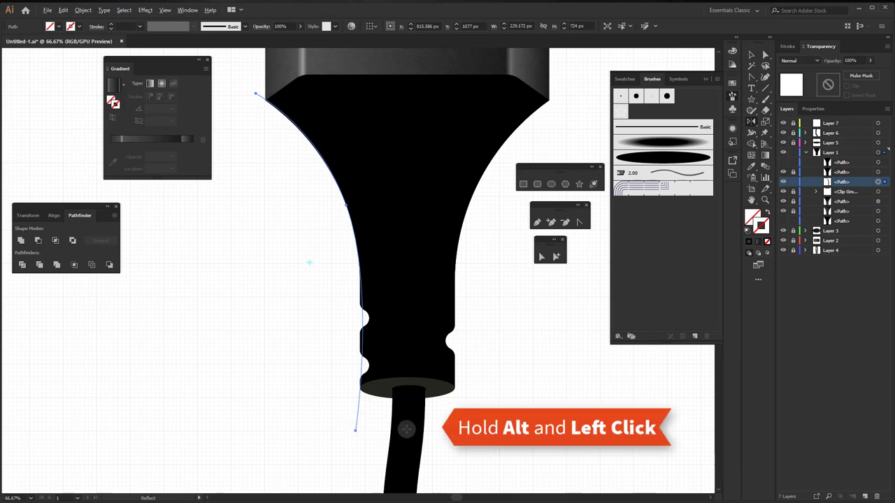
pyautogui.keyDown('alt'); pyautogui.click(406, 429); pyautogui.keyUp('alt')
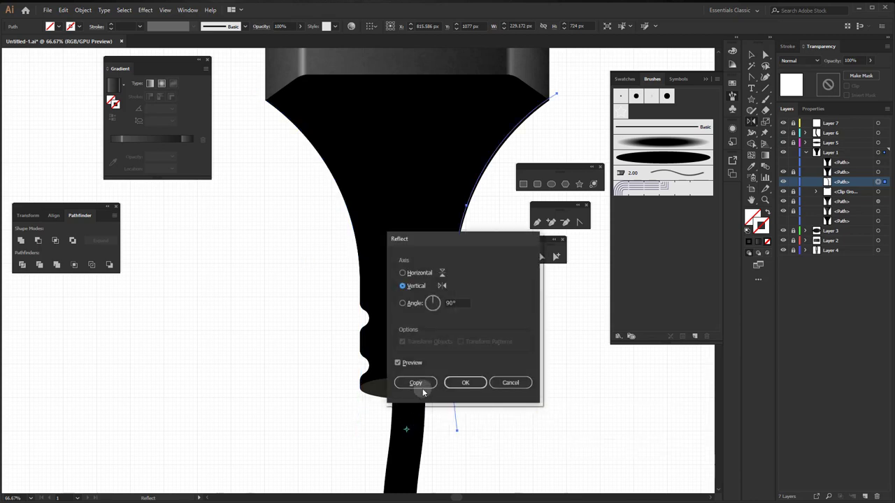
pyautogui.click(417, 383)
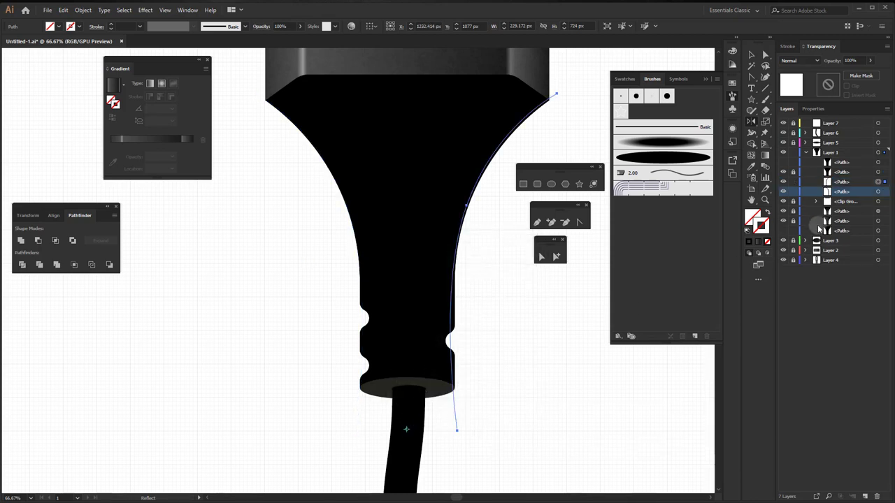
# Step: Hide both edge paths in the Layers panel and select the plug body path
pyautogui.click(843, 182)
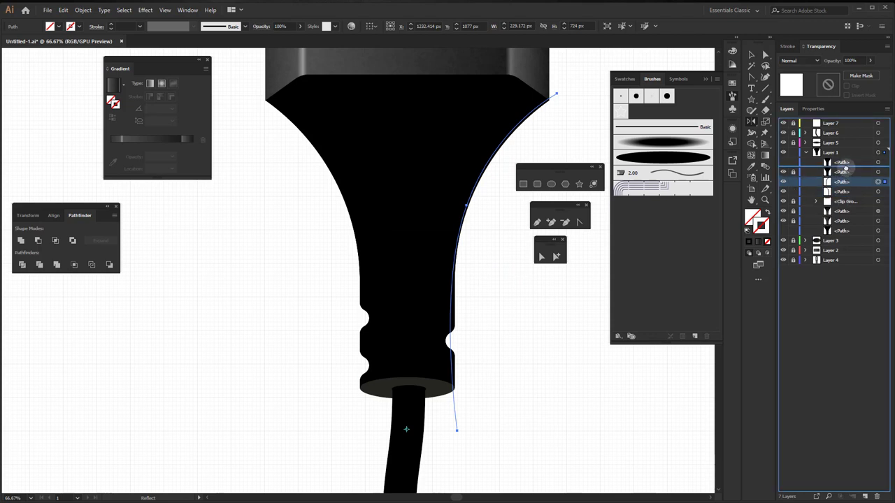
pyautogui.click(845, 173)
pyautogui.click(783, 173)
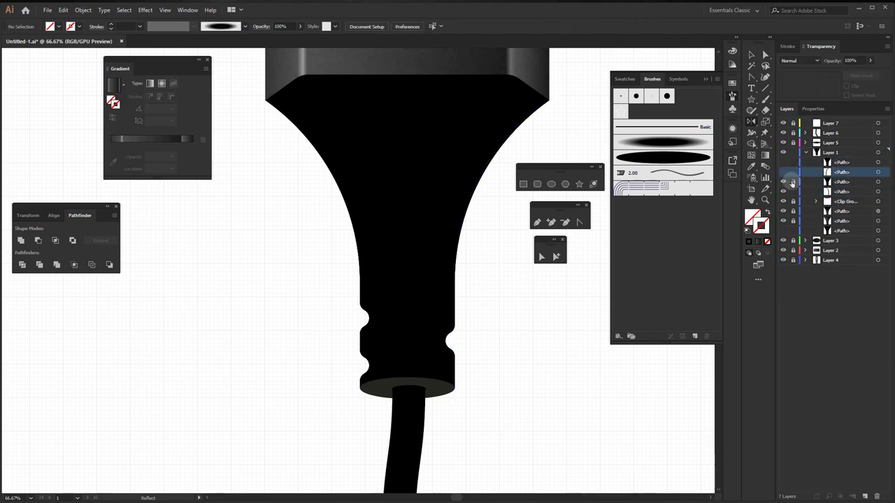
pyautogui.click(782, 191)
pyautogui.click(832, 182)
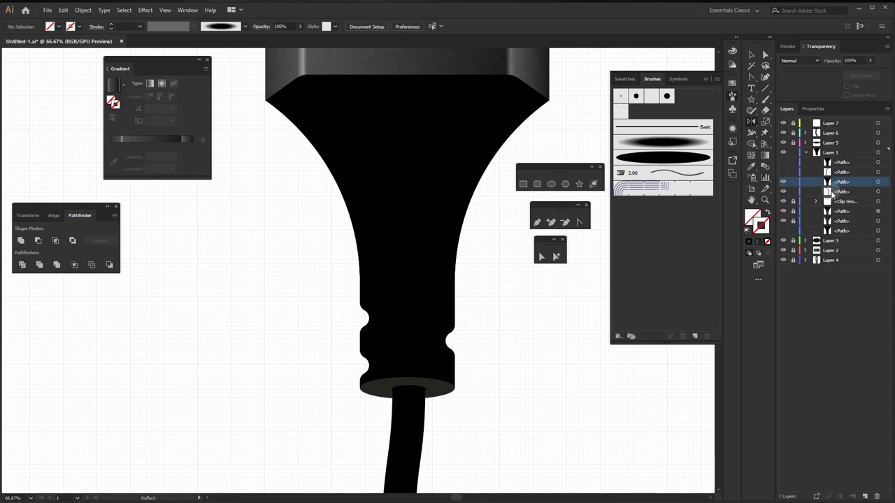
pyautogui.click(832, 191)
pyautogui.click(751, 54)
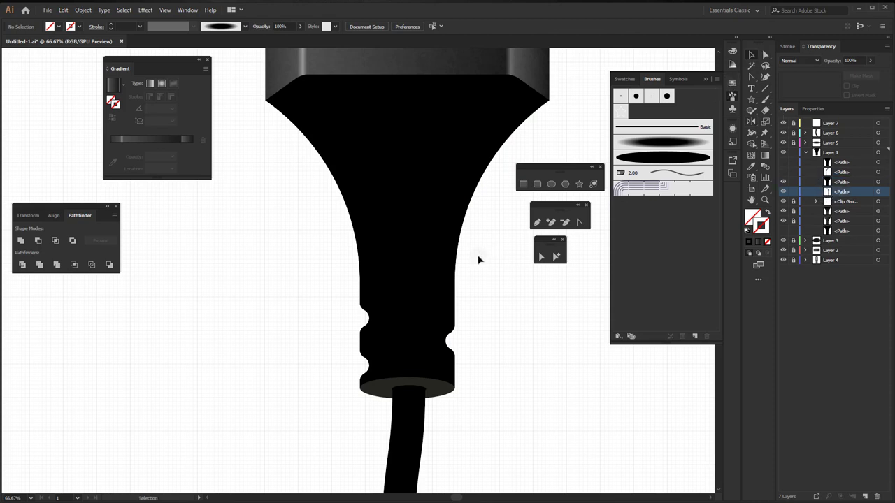
# Step: Marquee-select the plug body and the shape above it, then make a clipping mask from them
pyautogui.scroll(-2, 477, 259)
pyautogui.moveTo(321, 122)
pyautogui.mouseDown()
pyautogui.moveTo(469, 305)
pyautogui.moveTo(522, 350)
pyautogui.mouseUp()
pyautogui.moveTo(499, 321); pyautogui.dragTo(498, 341)
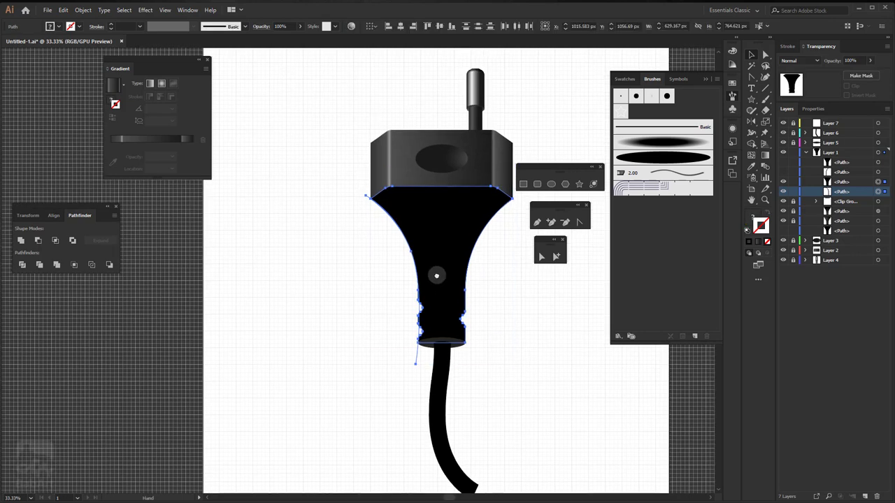
pyautogui.moveTo(436, 275); pyautogui.dragTo(438, 312)
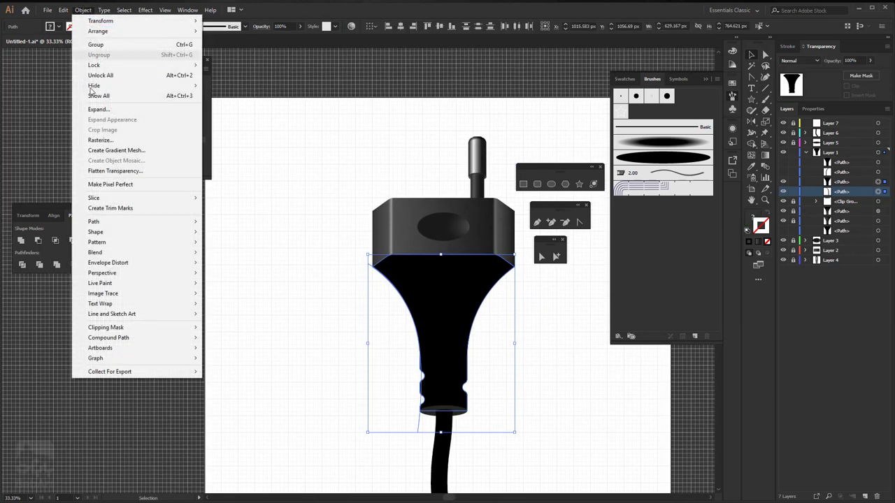
pyautogui.moveTo(106, 327)
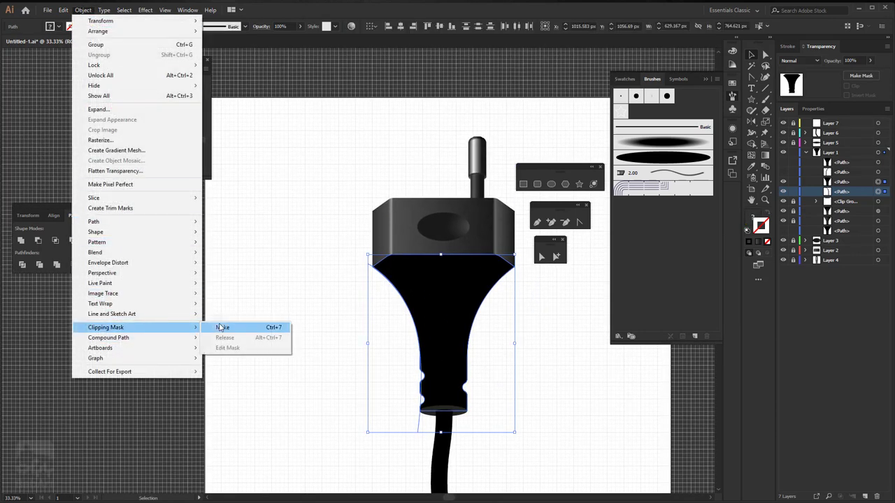
pyautogui.click(222, 327)
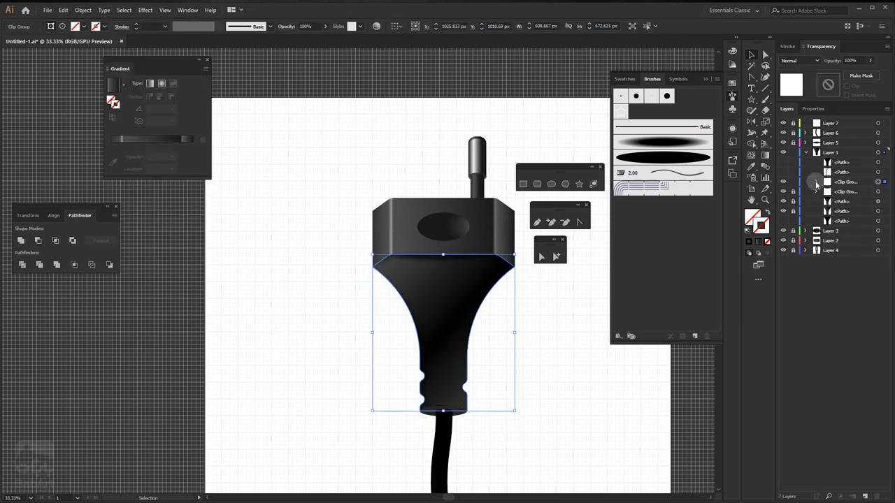
pyautogui.click(816, 183)
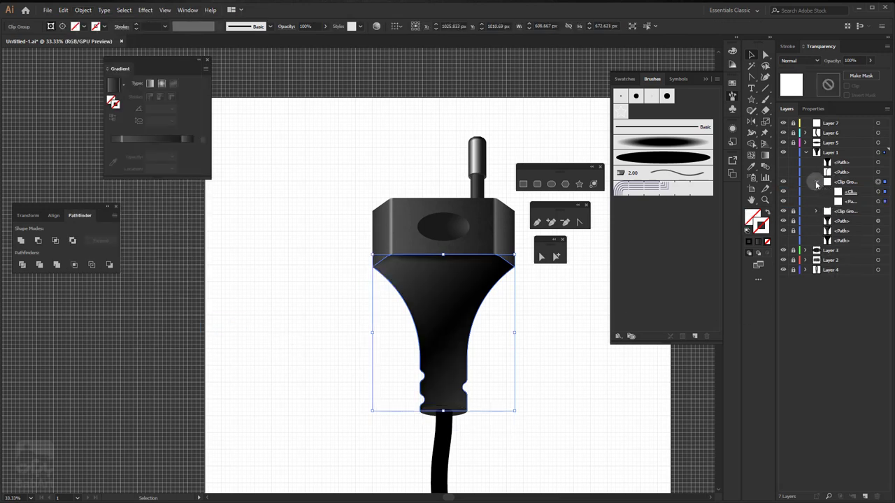
# Step: Give the clip group's inner left-edge path a white stroke with the tapered brush
pyautogui.click(878, 202)
pyautogui.click(884, 202)
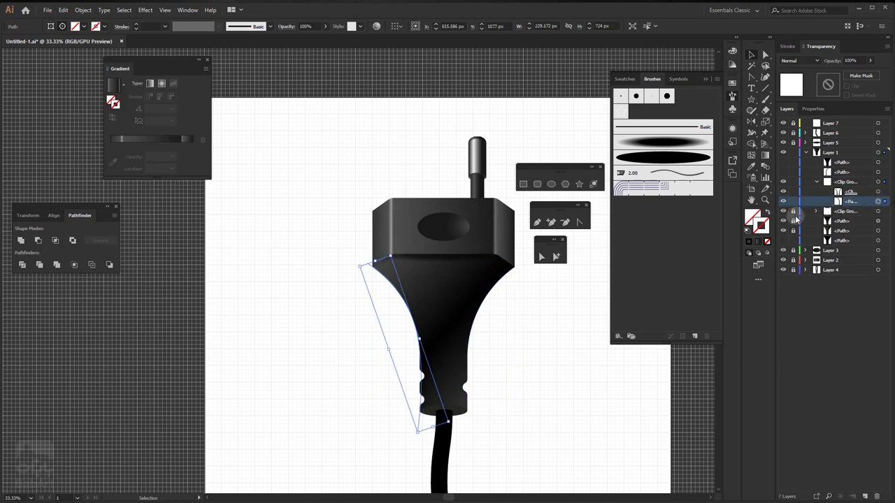
pyautogui.click(749, 241)
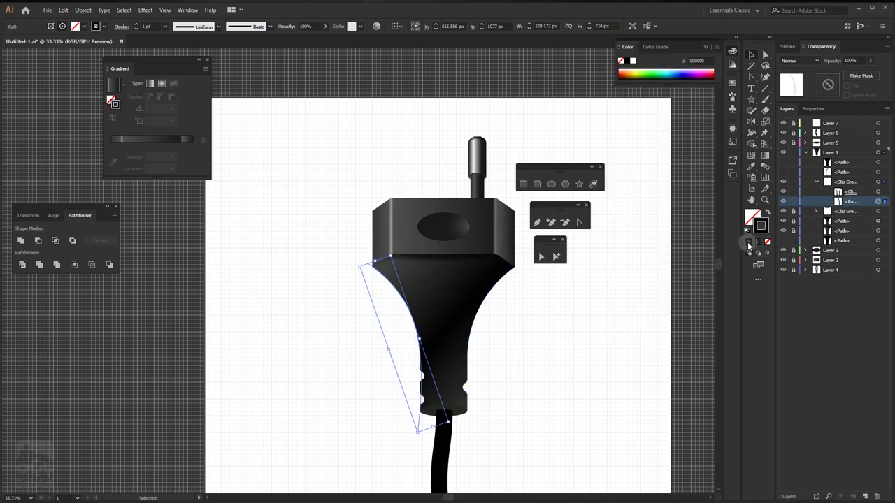
pyautogui.click(633, 61)
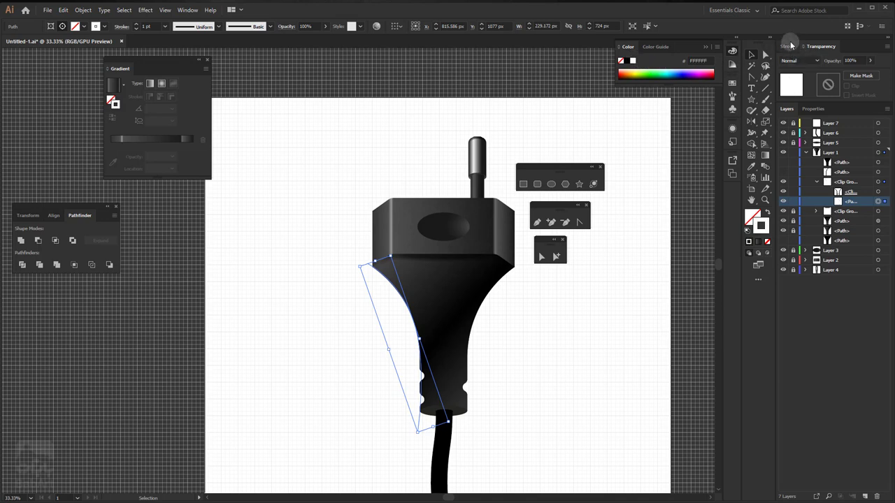
pyautogui.click(732, 97)
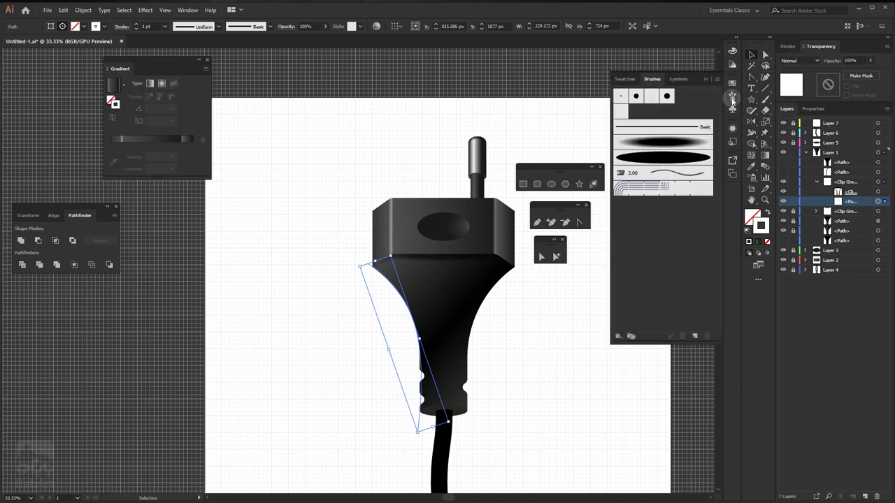
pyautogui.click(648, 144)
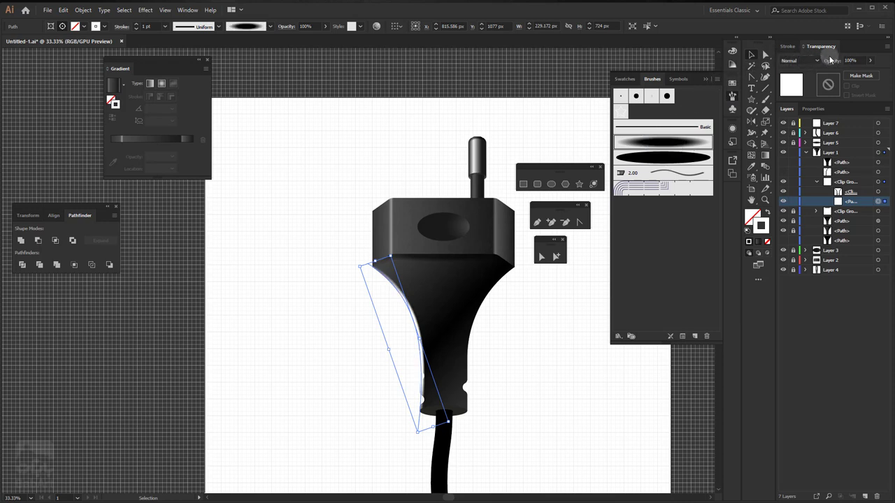
# Step: Increase the white highlight's stroke weight and fade it to 28% opacity
pyautogui.click(789, 46)
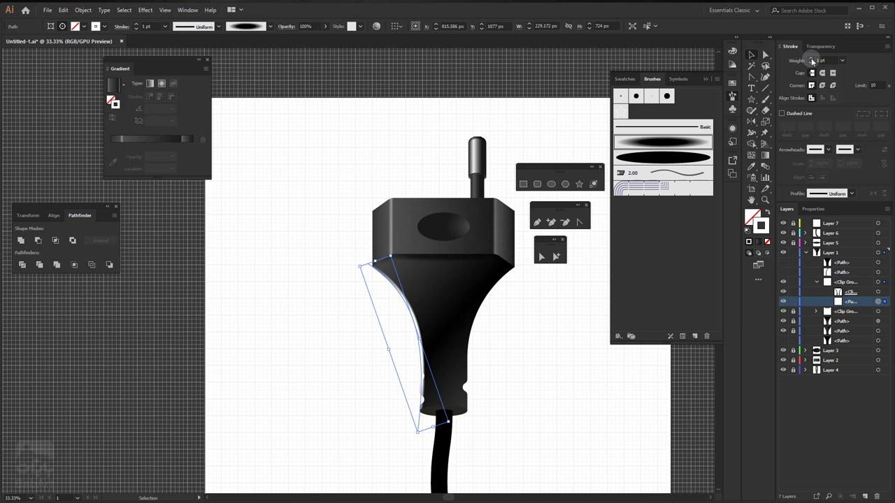
pyautogui.click(812, 60)
pyautogui.click(812, 59)
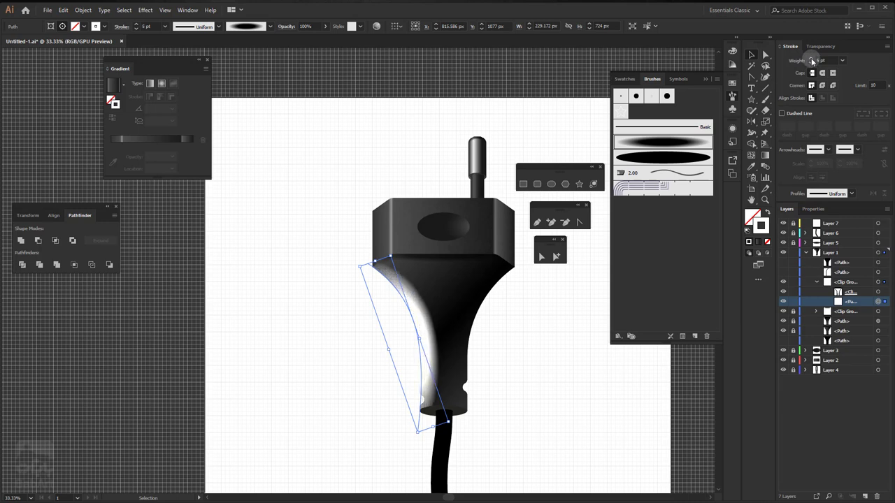
pyautogui.click(812, 60)
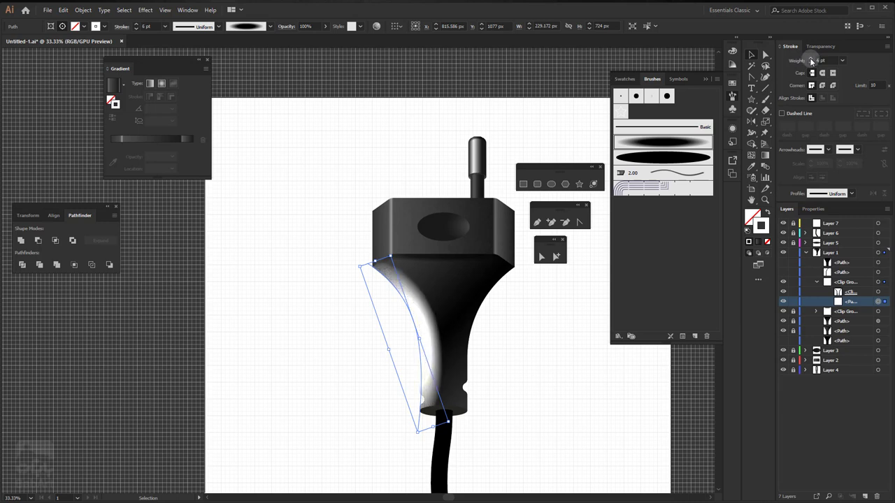
pyautogui.click(821, 46)
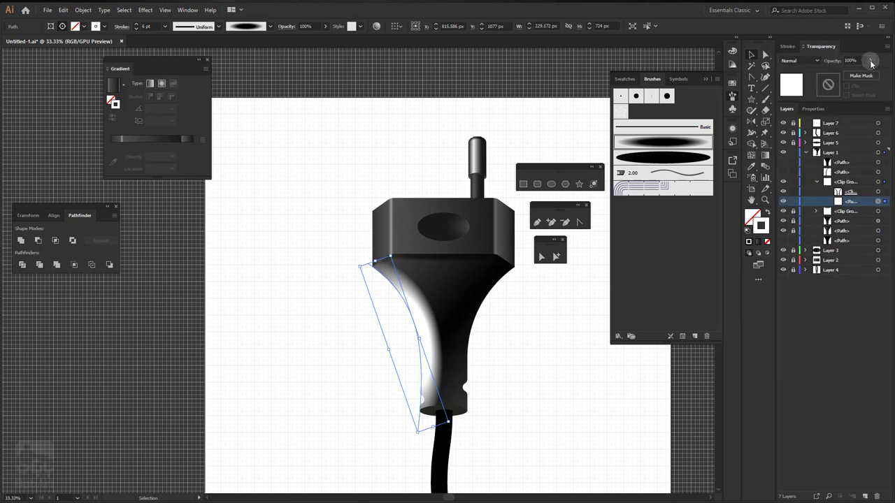
pyautogui.click(871, 61)
pyautogui.moveTo(874, 73); pyautogui.dragTo(847, 73)
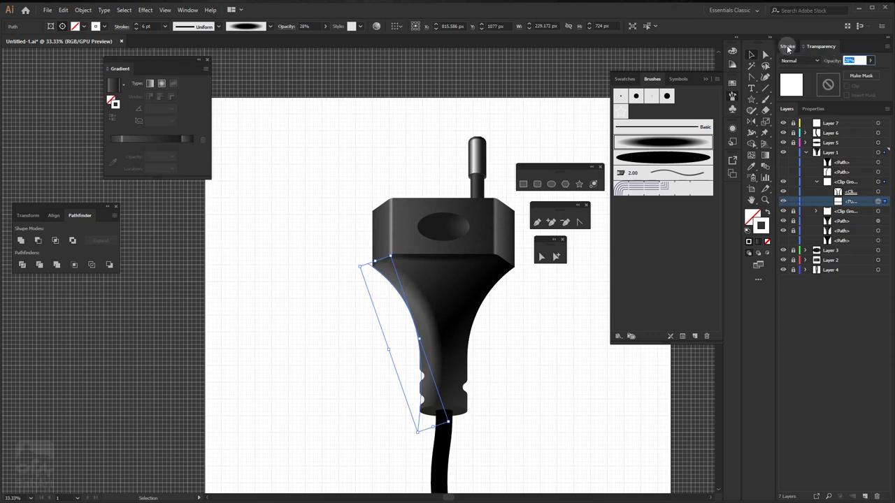
# Step: Retype the highlight's stroke weight value, then deselect it to review the plug body
pyautogui.click(790, 46)
pyautogui.click(820, 60)
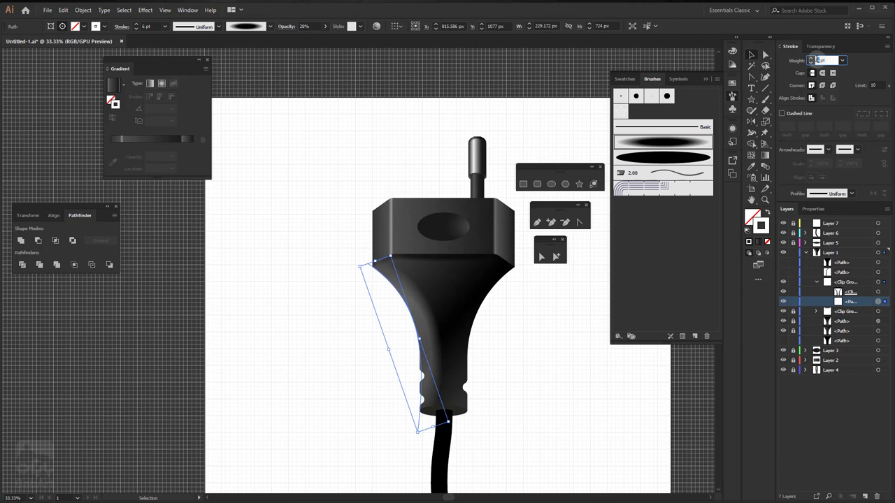
pyautogui.write('1')
pyautogui.press('Return')
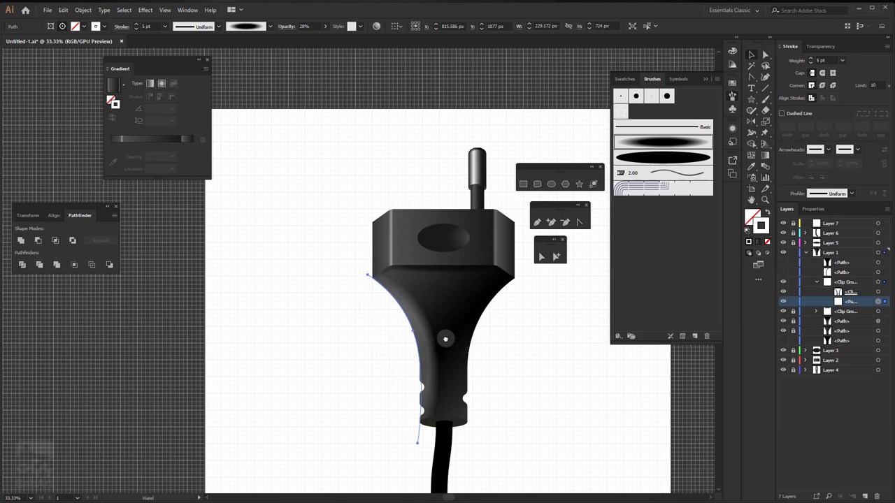
pyautogui.moveTo(445, 335); pyautogui.dragTo(377, 330)
pyautogui.scroll(1, 378, 330)
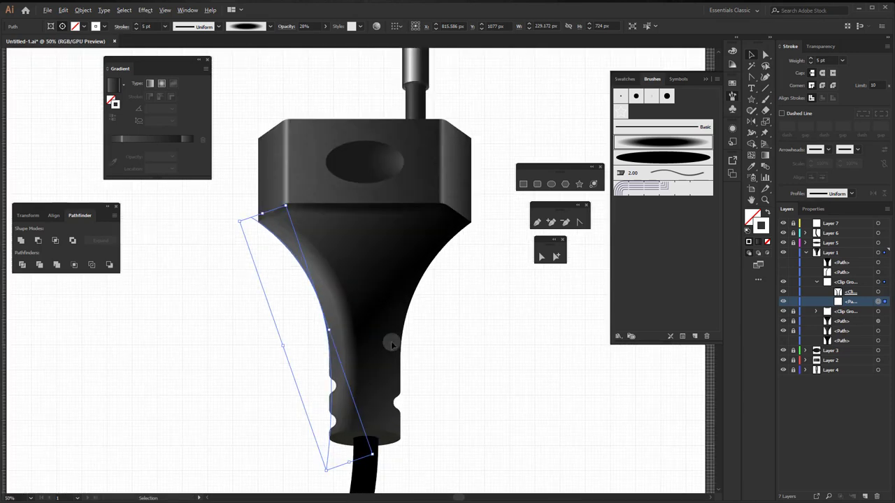
pyautogui.click(467, 339)
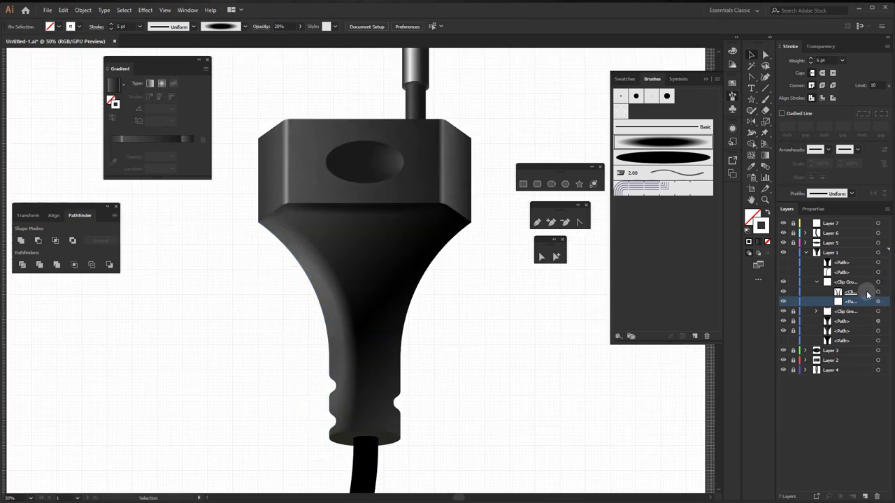
# Step: Collapse the clip group, unhide the mirrored right-edge path, and set its stroke to black
pyautogui.click(817, 281)
pyautogui.click(827, 273)
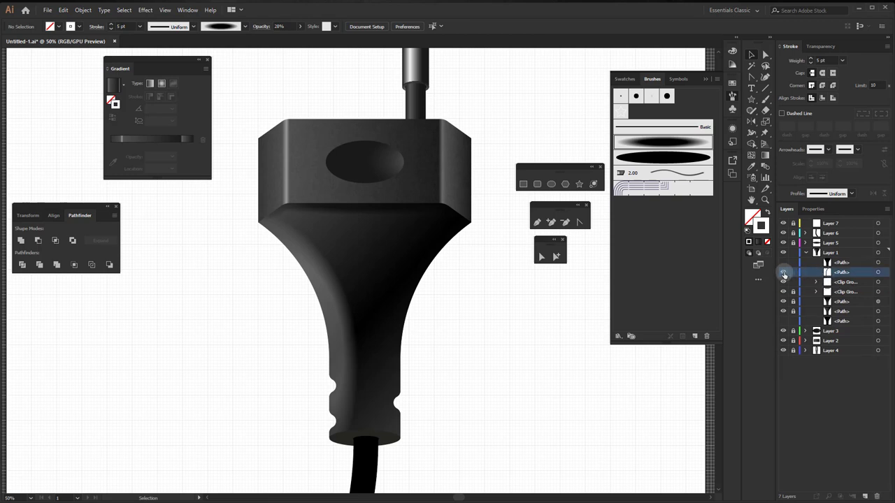
pyautogui.click(783, 272)
pyautogui.click(878, 272)
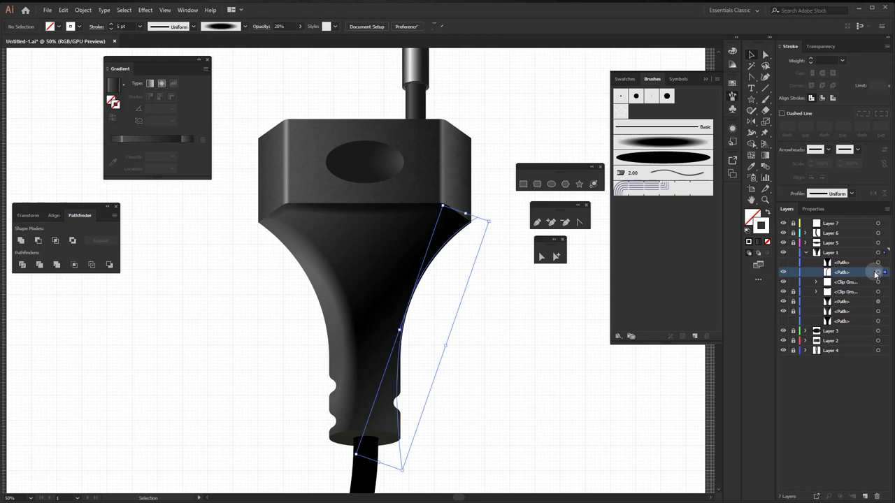
pyautogui.click(782, 264)
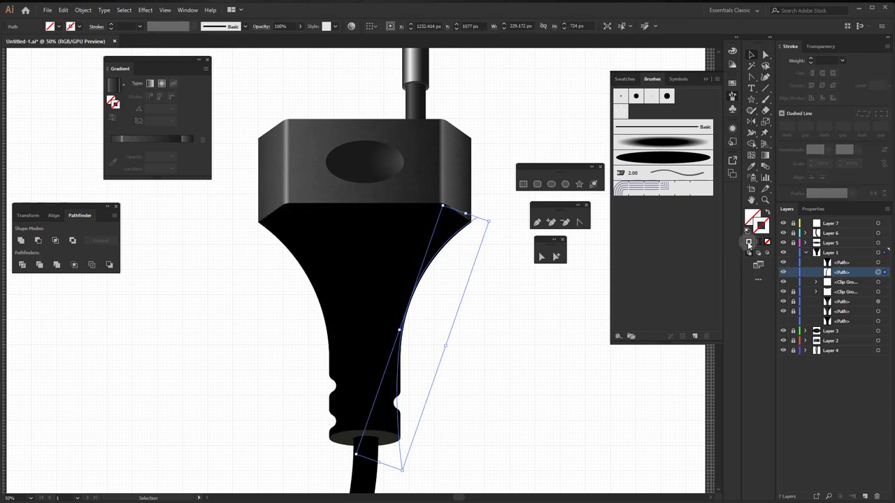
pyautogui.click(749, 242)
pyautogui.click(626, 73)
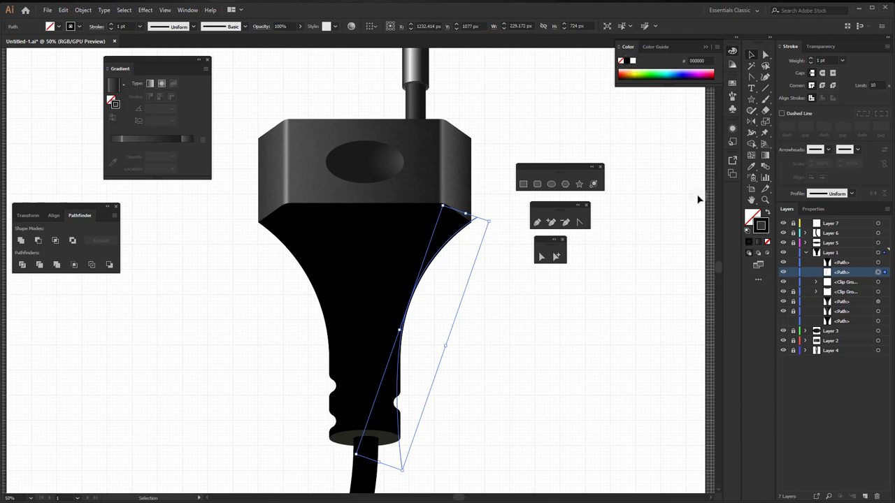
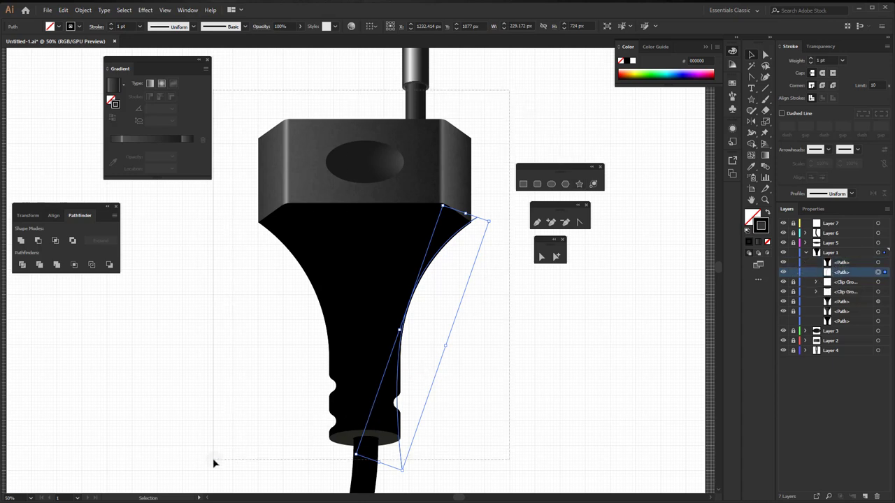
# Step: Clip the gradient highlight inside the black plug body, then select the highlight path inside the clip group in Layers
pyautogui.hotkey('ctrl', 'a')
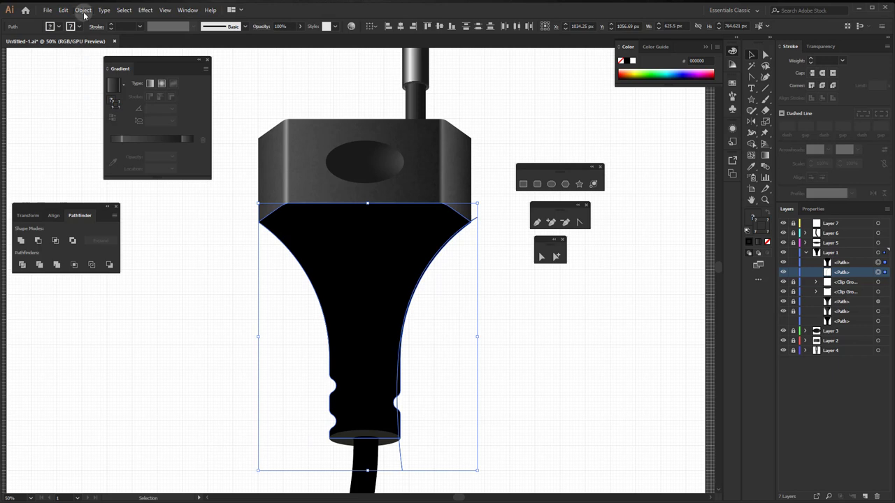
pyautogui.click(82, 10)
pyautogui.moveTo(106, 327)
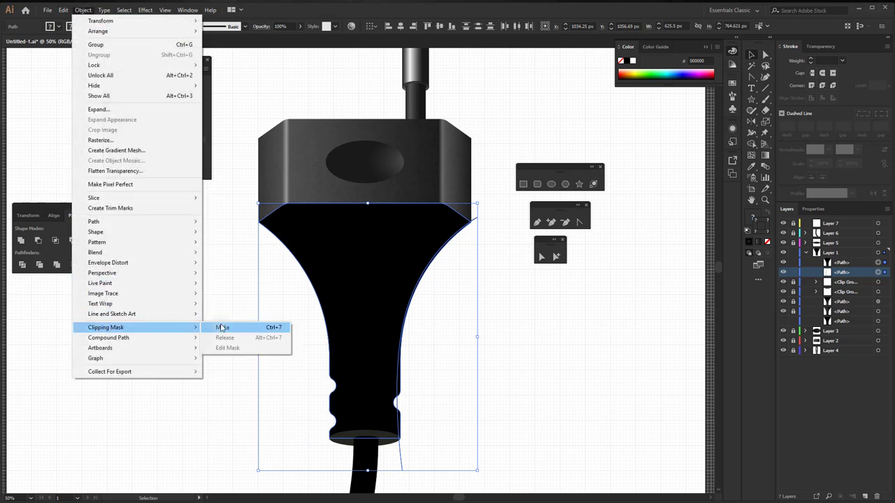
pyautogui.click(220, 327)
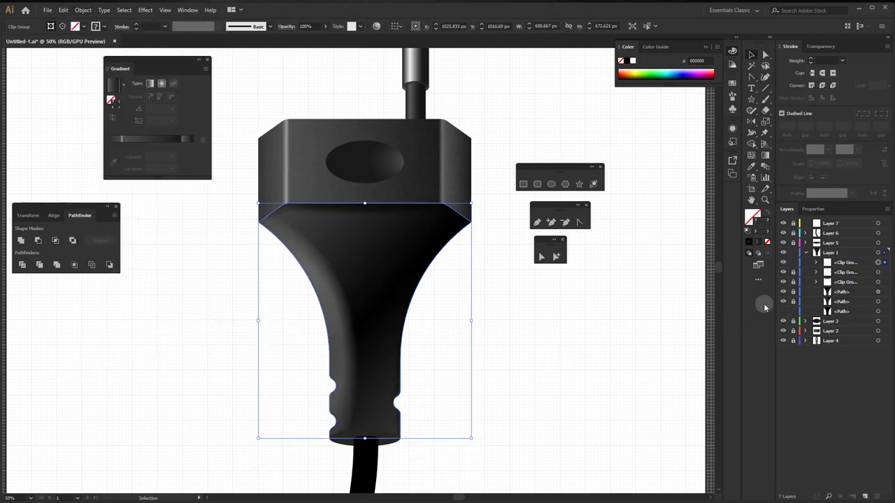
pyautogui.click(843, 263)
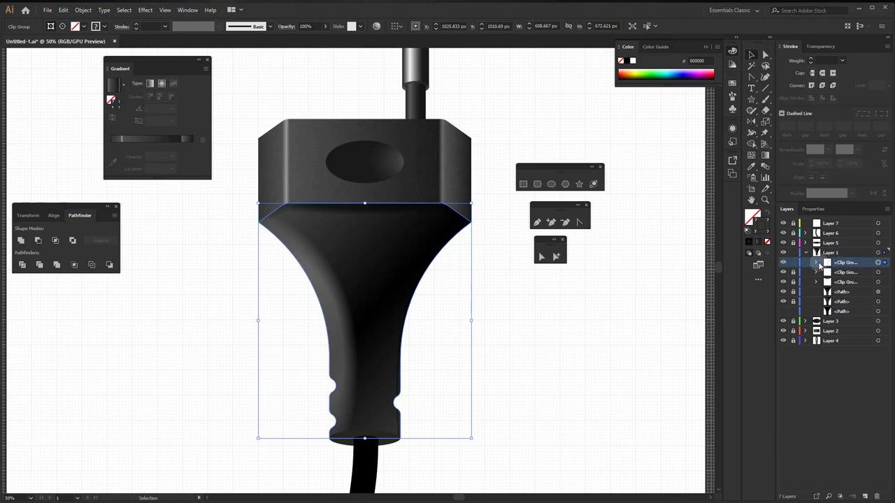
pyautogui.click(817, 263)
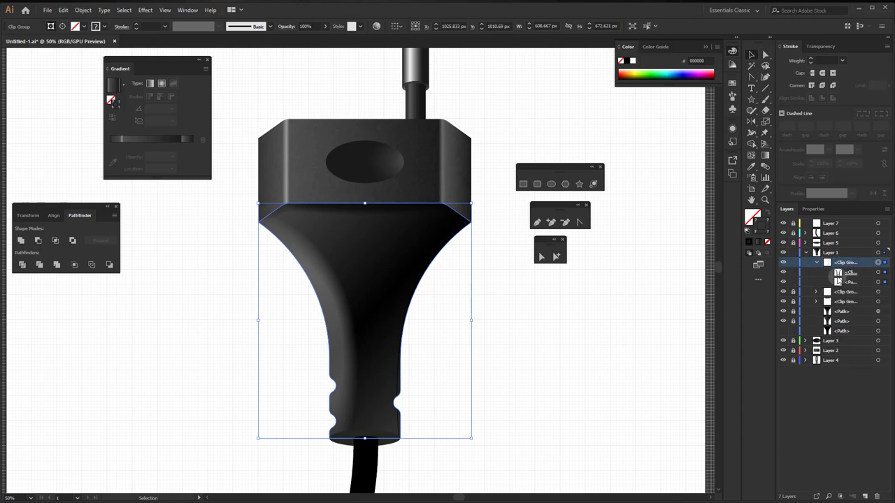
pyautogui.click(885, 282)
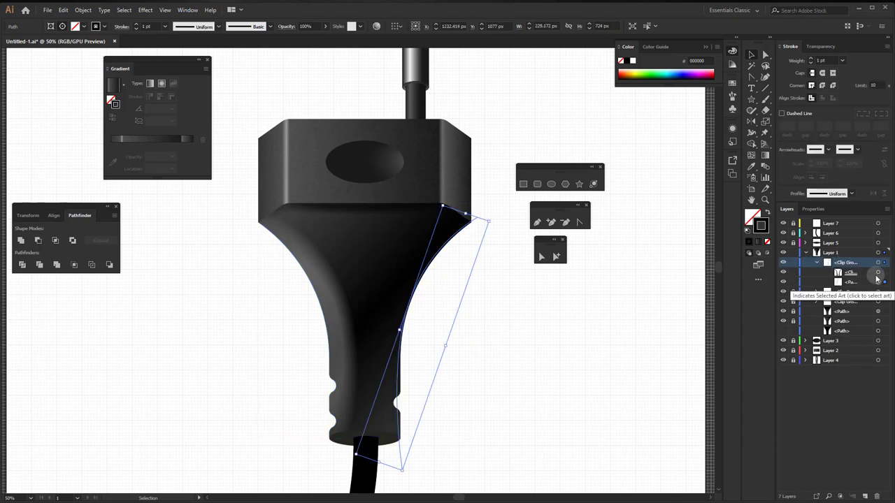
# Step: Apply the blur brush to the highlight path at a 5 pt stroke weight
pyautogui.click(734, 97)
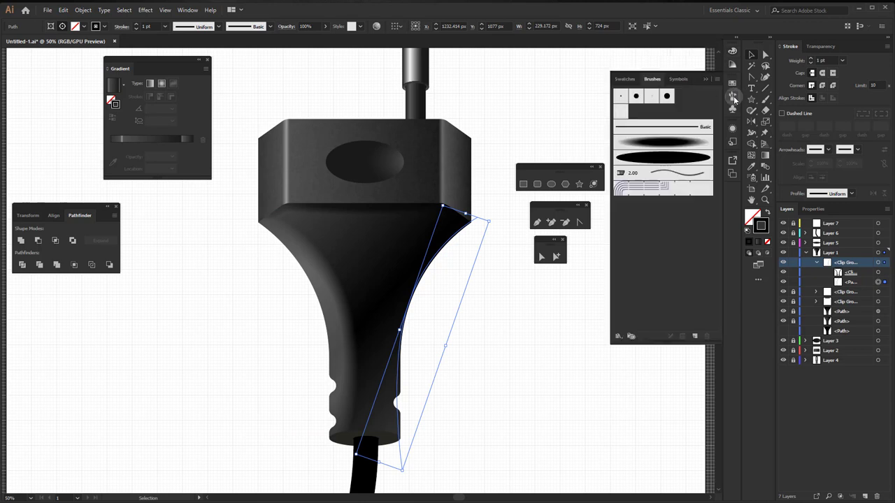
pyautogui.click(681, 145)
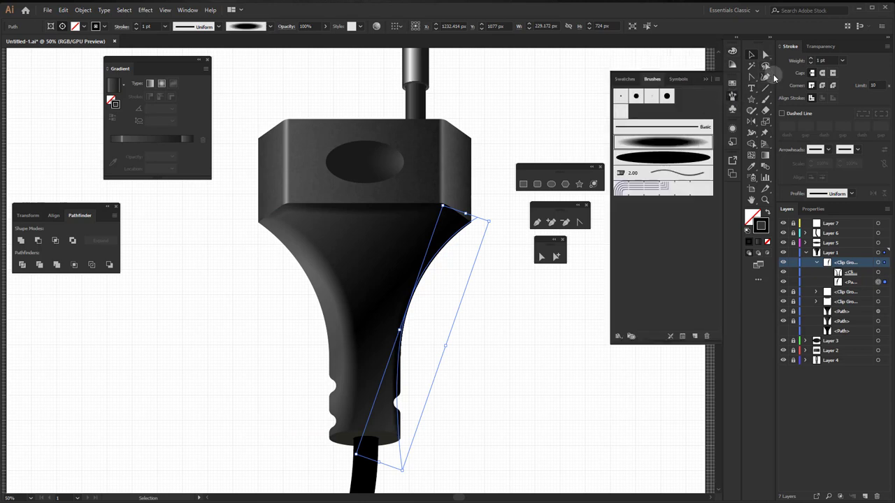
pyautogui.click(811, 60)
pyautogui.write('5')
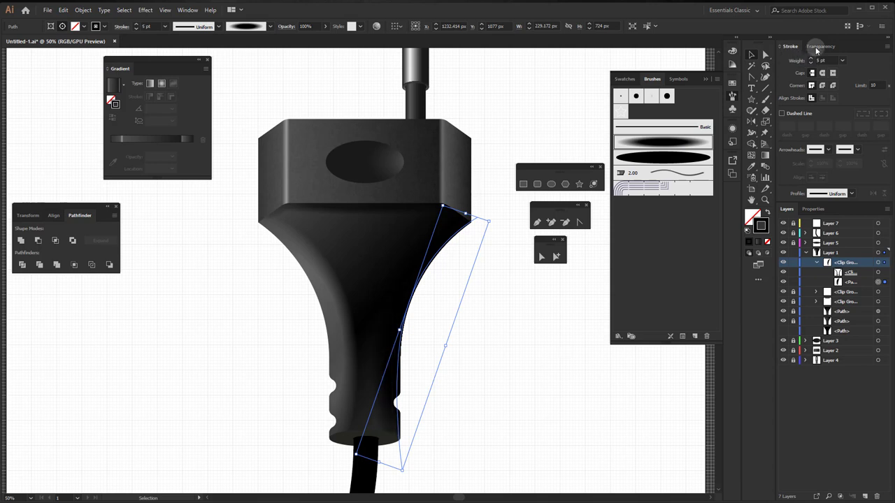
pyautogui.click(817, 60)
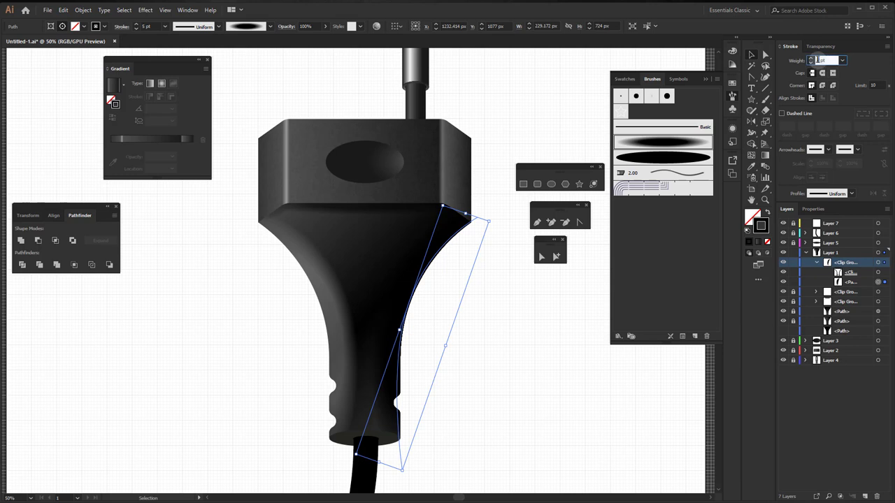
# Step: Lower the highlight path's opacity to 69%
pyautogui.click(820, 46)
pyautogui.click(870, 61)
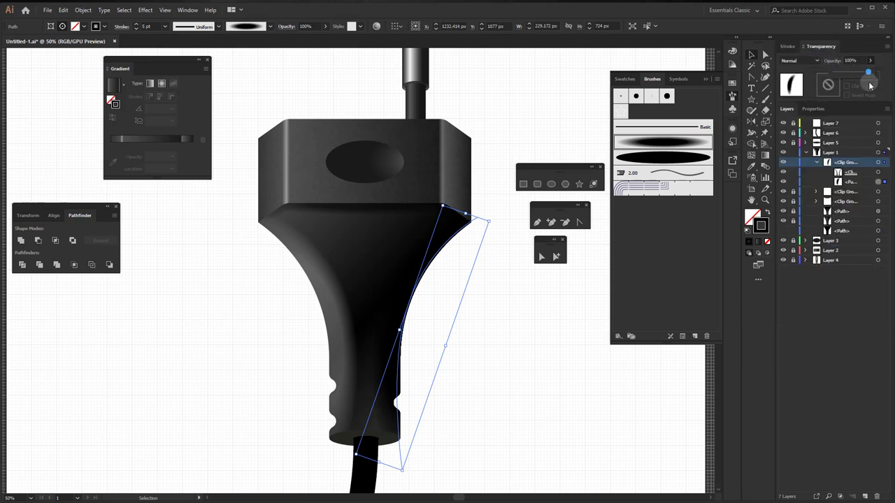
pyautogui.moveTo(867, 74); pyautogui.dragTo(855, 74)
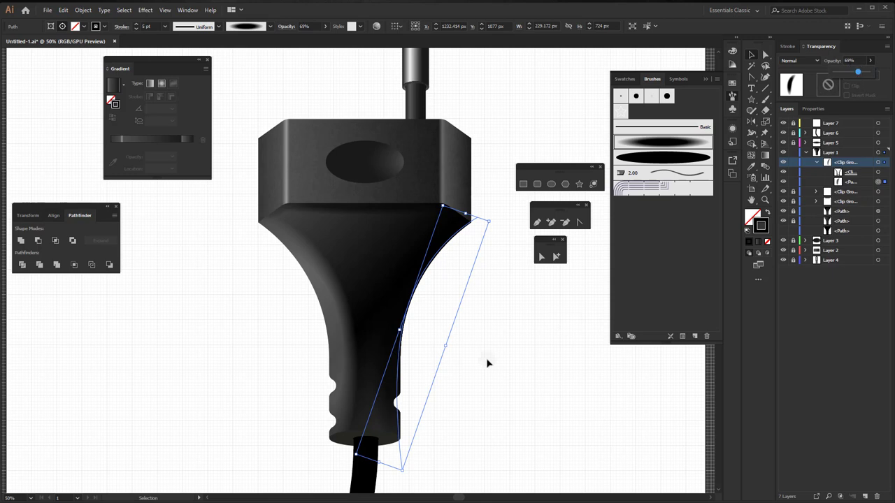
pyautogui.click(256, 348)
pyautogui.scroll(2, 371, 395)
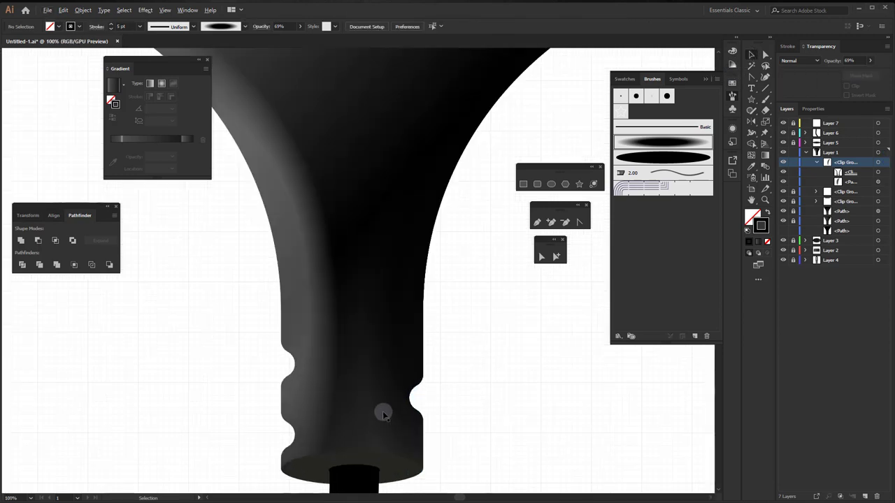
pyautogui.scroll(-1, 383, 414)
pyautogui.click(817, 162)
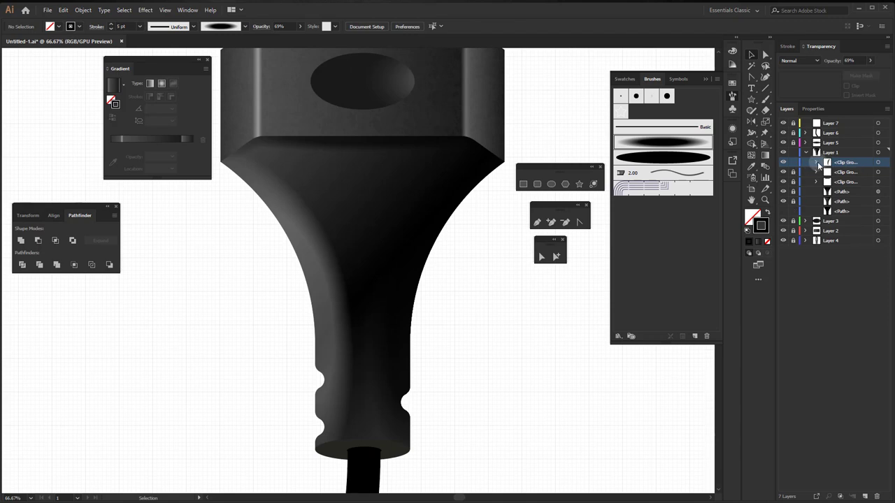
pyautogui.click(783, 172)
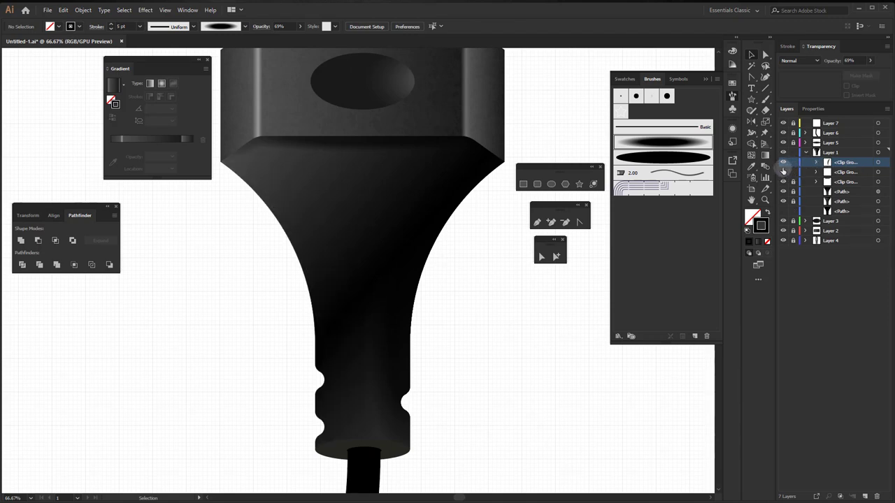
pyautogui.click(783, 171)
pyautogui.click(783, 172)
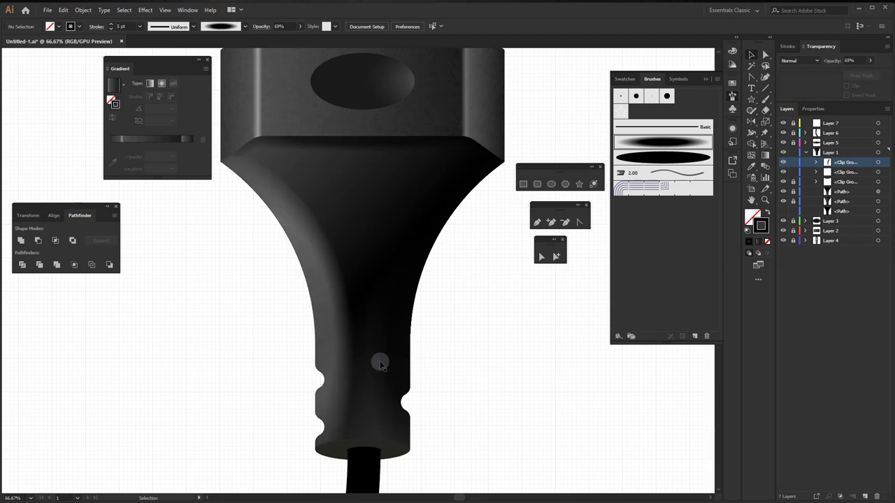
pyautogui.moveTo(371, 252); pyautogui.dragTo(380, 288)
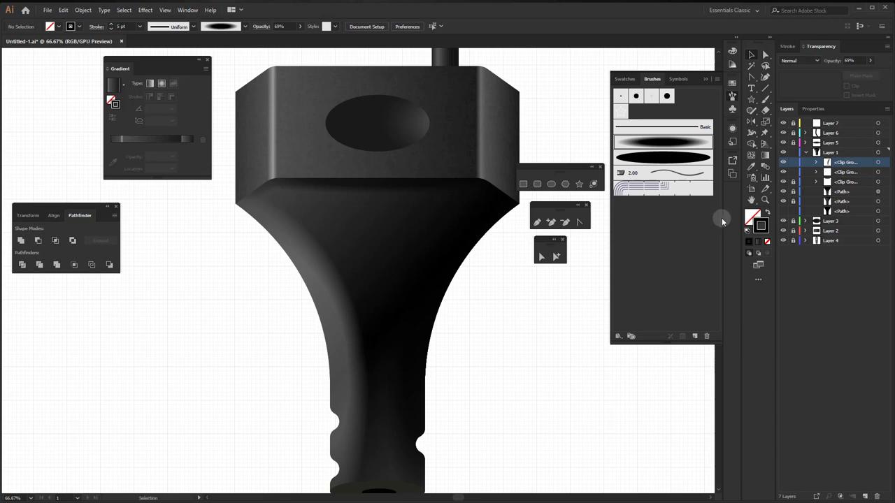
pyautogui.click(792, 192)
# Step: Draw a long horizontal line below the cap and a short one lower on the body
pyautogui.click(766, 88)
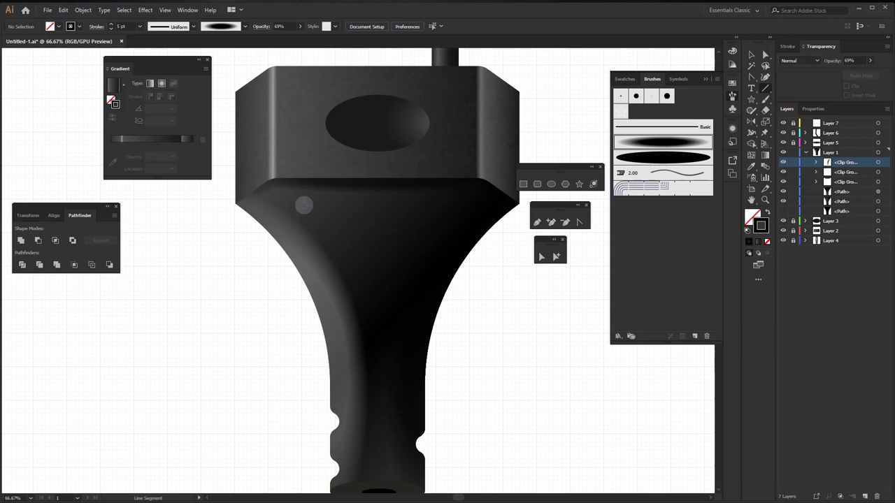
pyautogui.moveTo(304, 204); pyautogui.dragTo(451, 205)
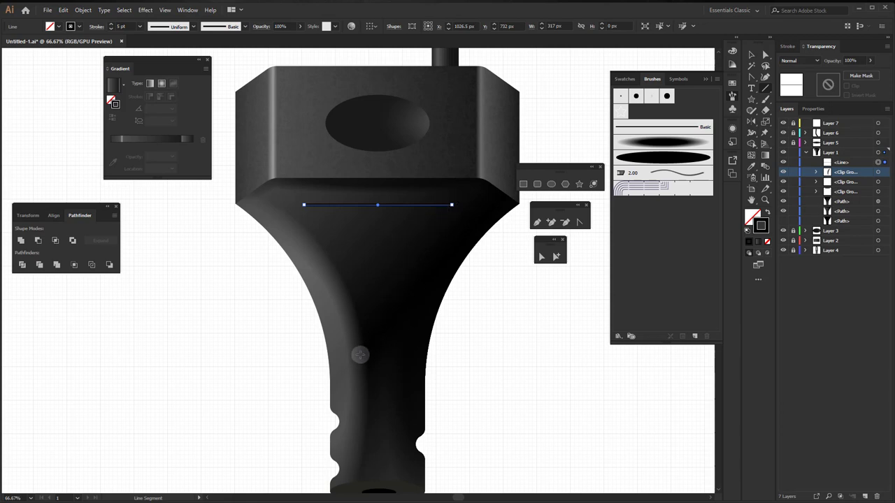
pyautogui.moveTo(360, 356); pyautogui.dragTo(395, 354)
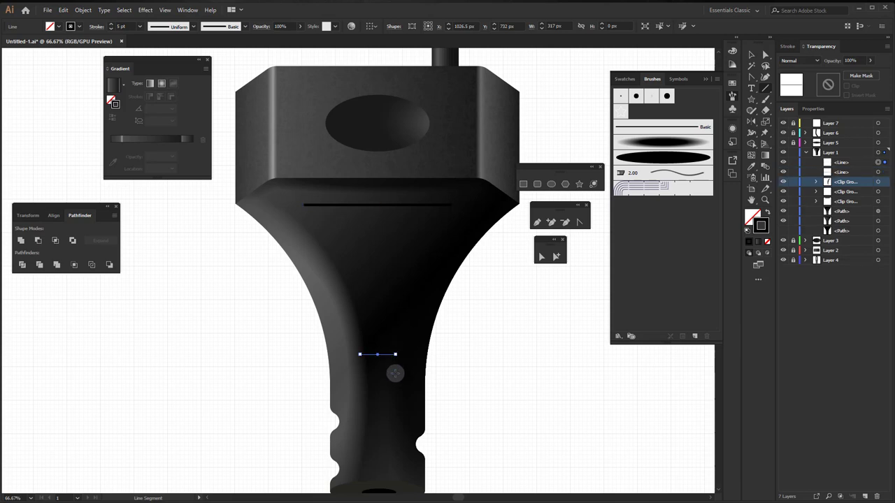
# Step: Lock the clip groups and path in the Layers panel
pyautogui.moveTo(833, 174); pyautogui.dragTo(837, 164)
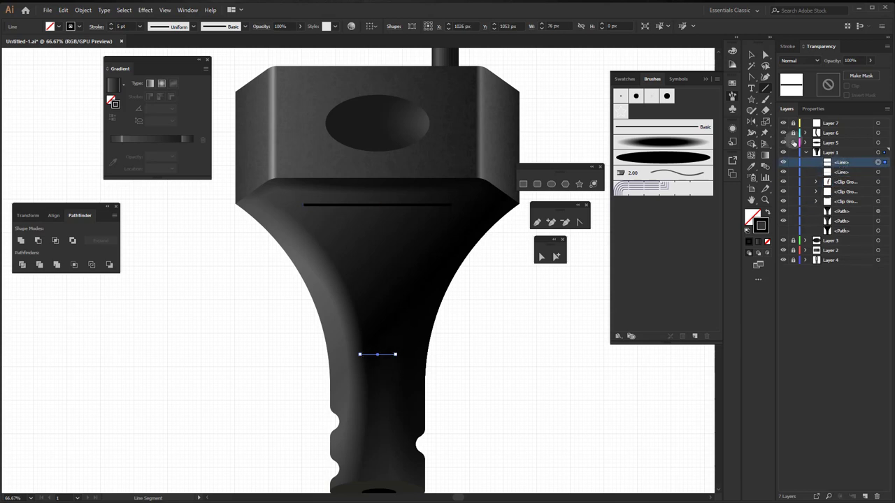
pyautogui.click(752, 54)
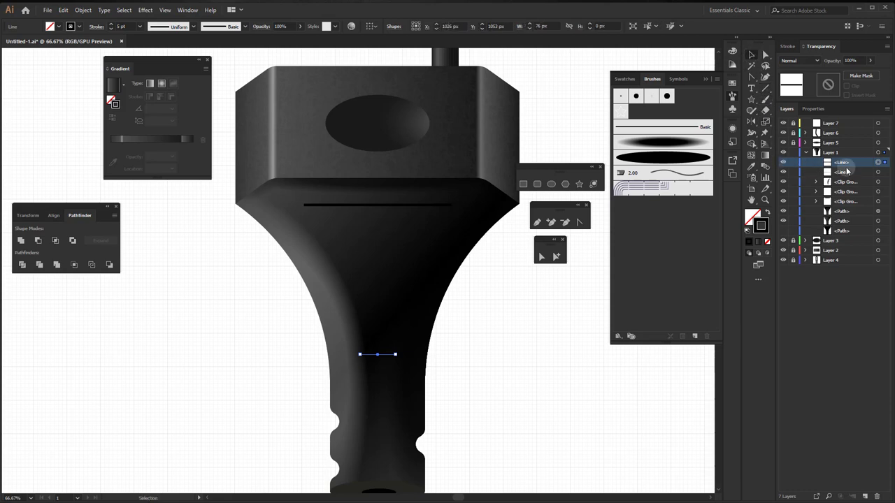
pyautogui.click(793, 182)
pyautogui.moveTo(794, 194); pyautogui.dragTo(793, 224)
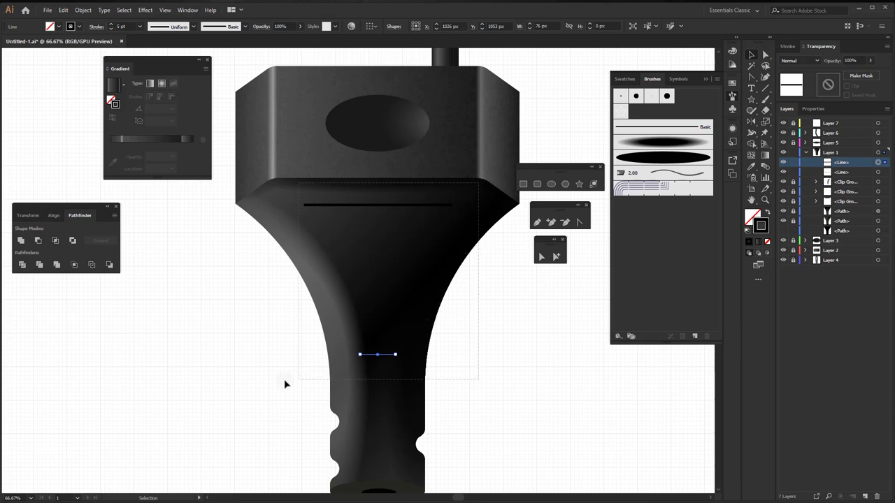
# Step: Centre both new lines horizontally and nudge them slightly right
pyautogui.moveTo(468, 235); pyautogui.dragTo(270, 384)
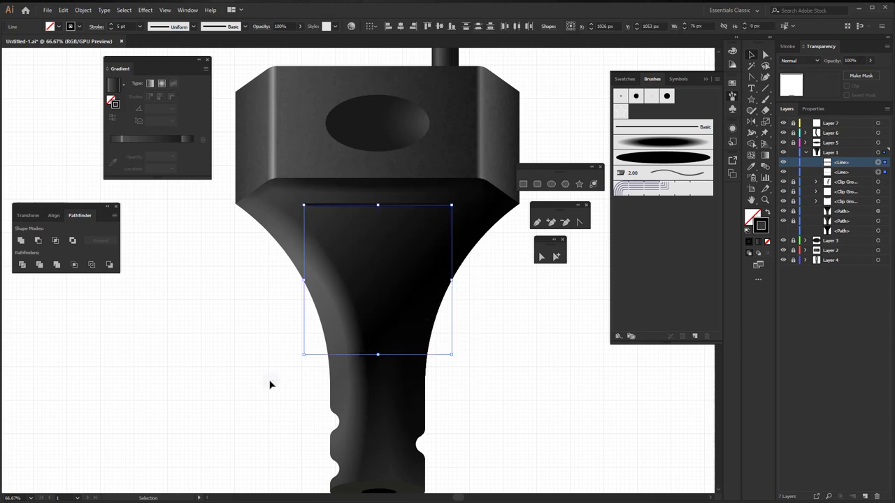
pyautogui.click(400, 27)
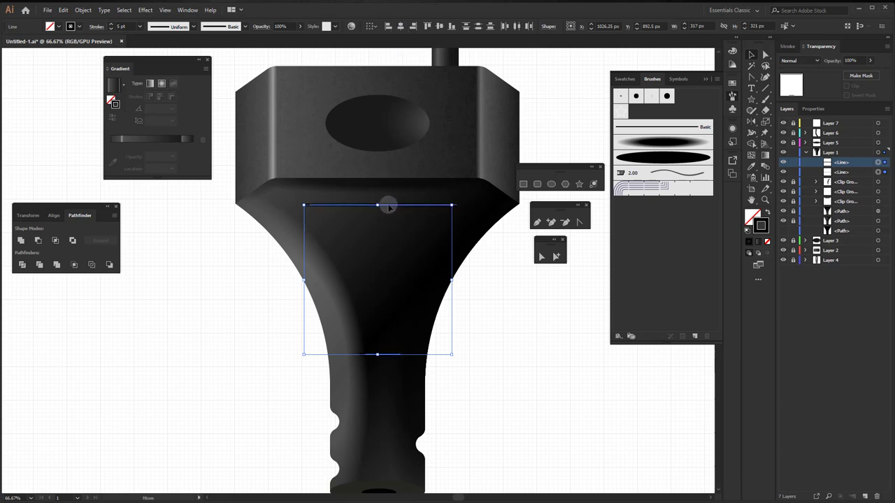
pyautogui.moveTo(386, 207); pyautogui.dragTo(392, 207)
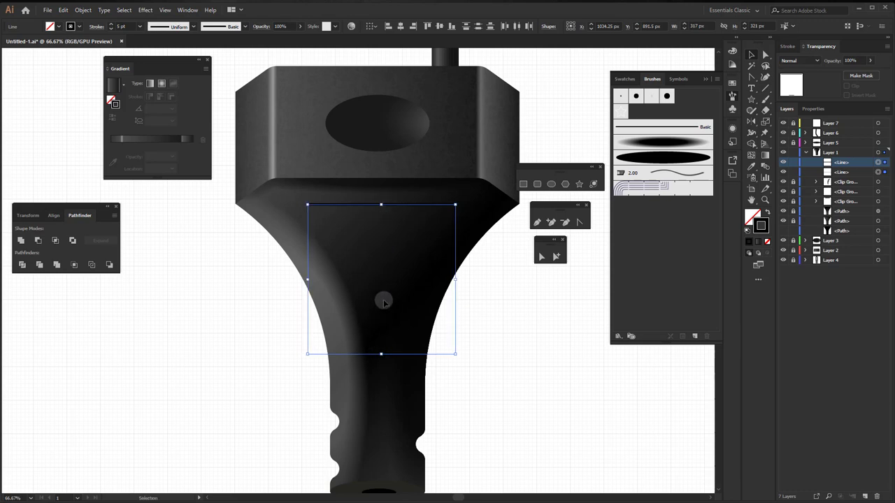
# Step: Give the long line the blur brush with a 0.5 pt stroke weight
pyautogui.click(662, 143)
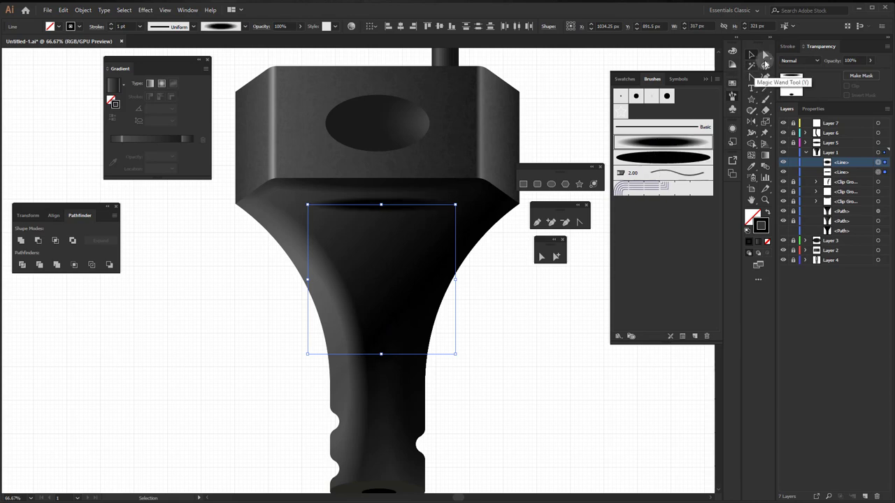
pyautogui.click(786, 46)
pyautogui.click(810, 63)
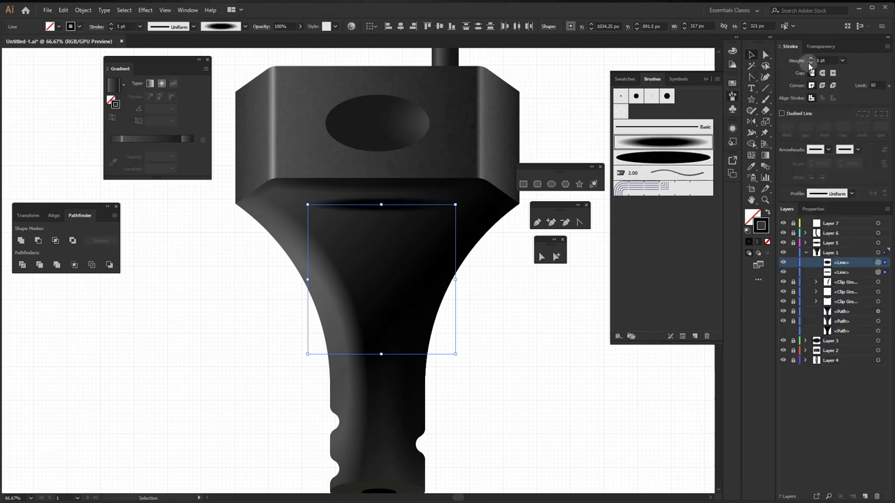
pyautogui.click(810, 63)
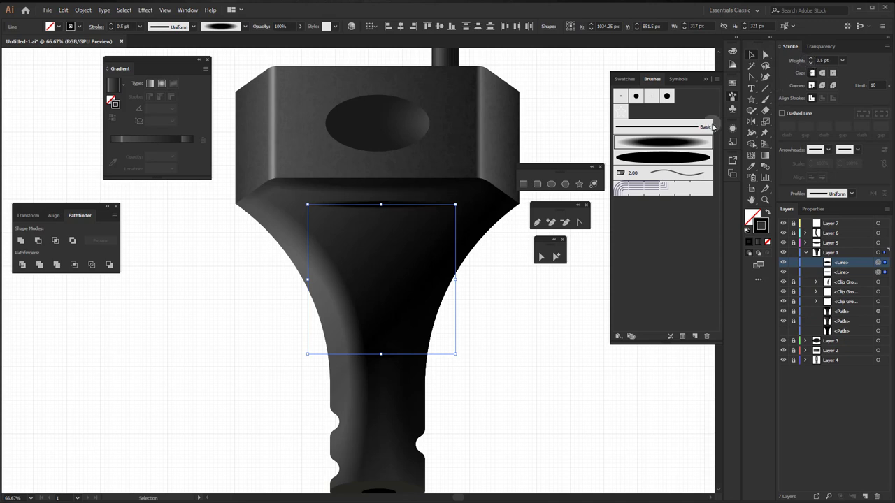
pyautogui.scroll(2, 402, 207)
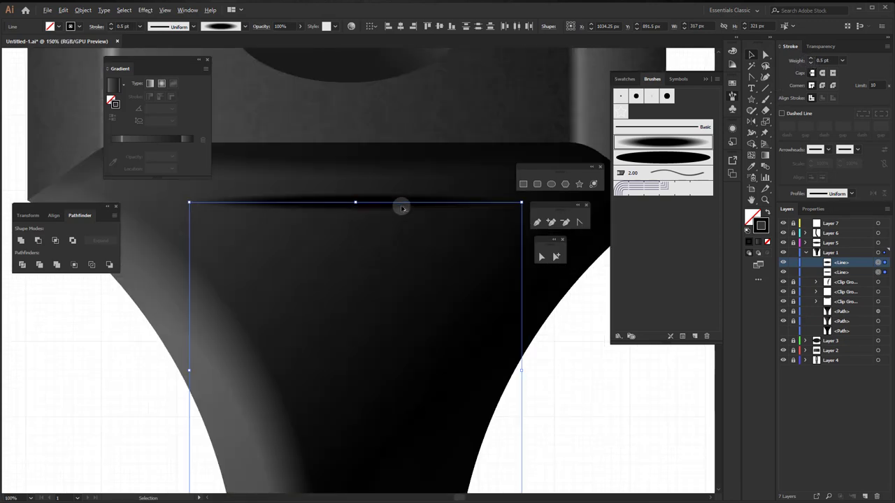
pyautogui.scroll(-1, 402, 208)
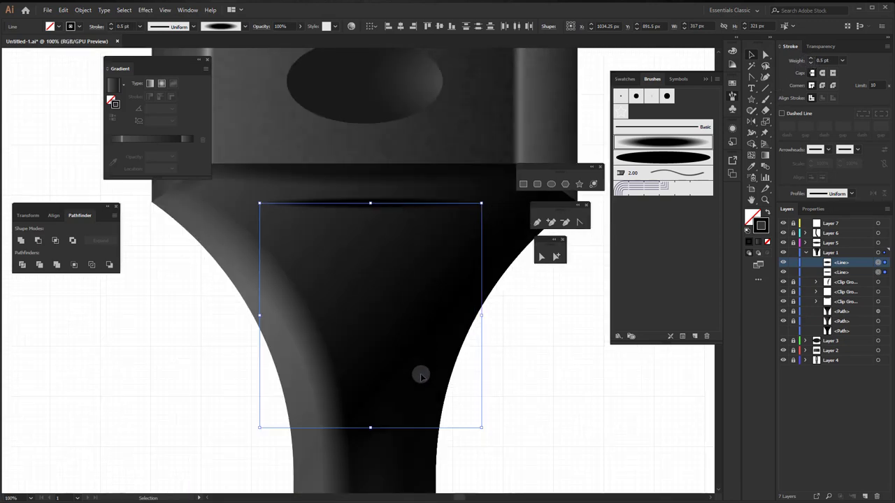
# Step: Select the short and long lines via their Layers target circles
pyautogui.click(539, 351)
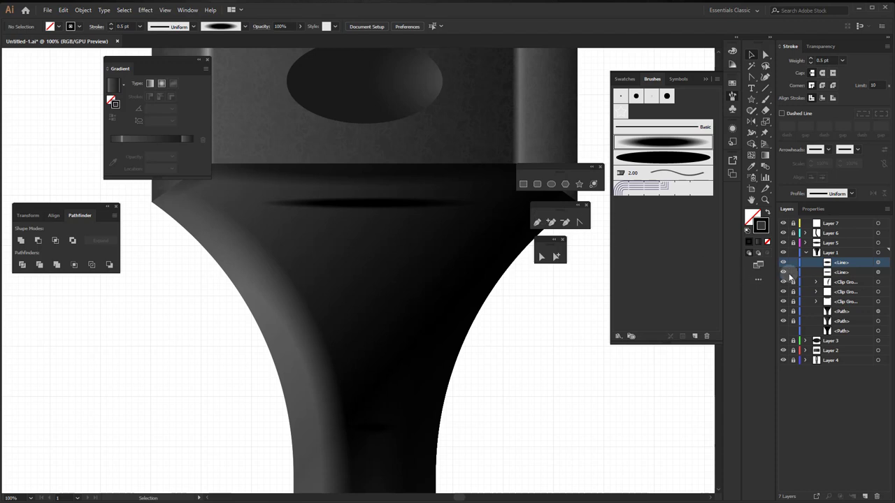
pyautogui.click(881, 262)
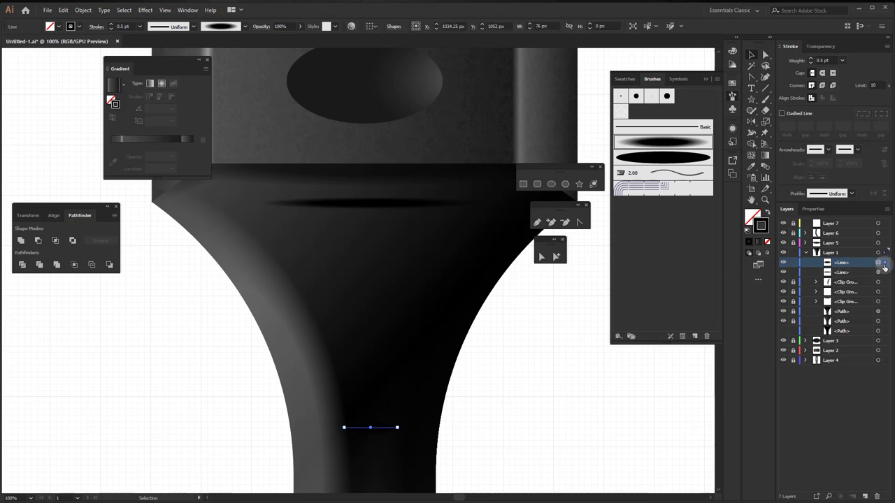
pyautogui.click(882, 273)
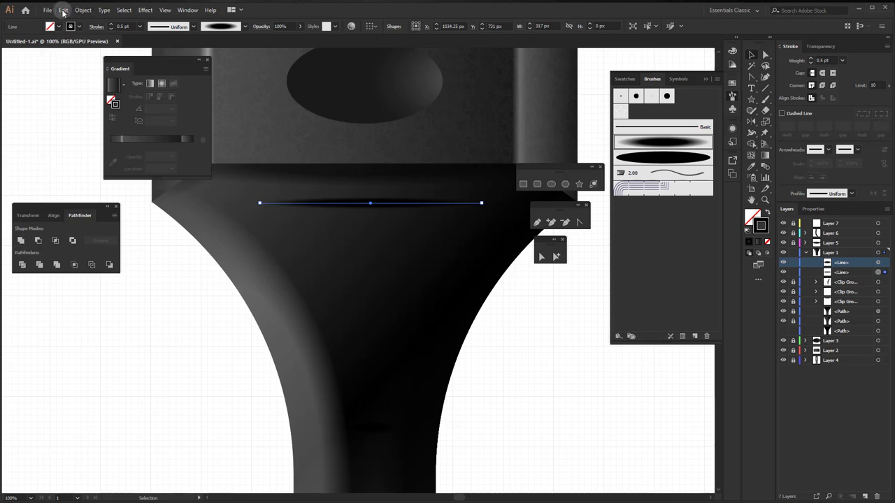
# Step: Outline the long line's stroke and unite it into one filled shape
pyautogui.click(83, 10)
pyautogui.moveTo(94, 222)
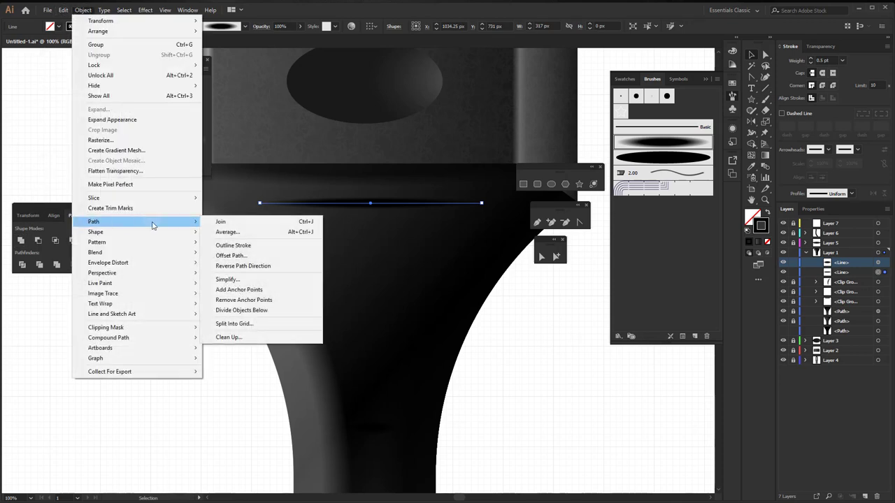
pyautogui.click(241, 247)
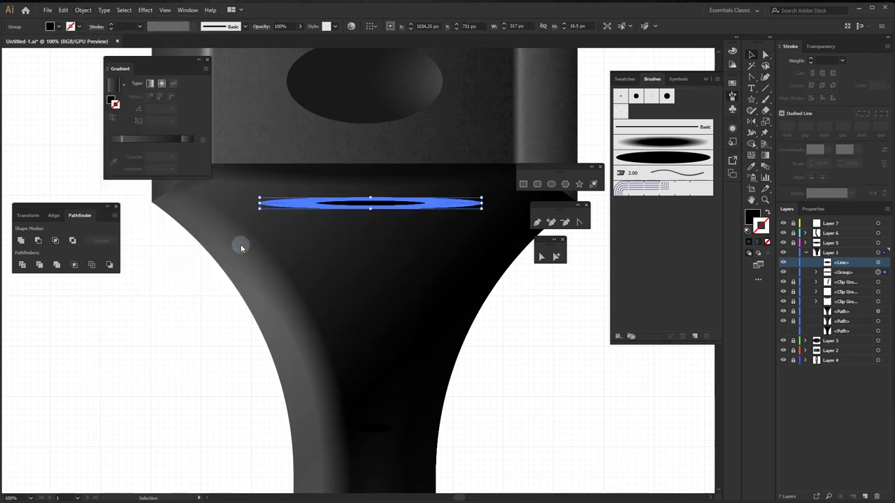
pyautogui.click(21, 240)
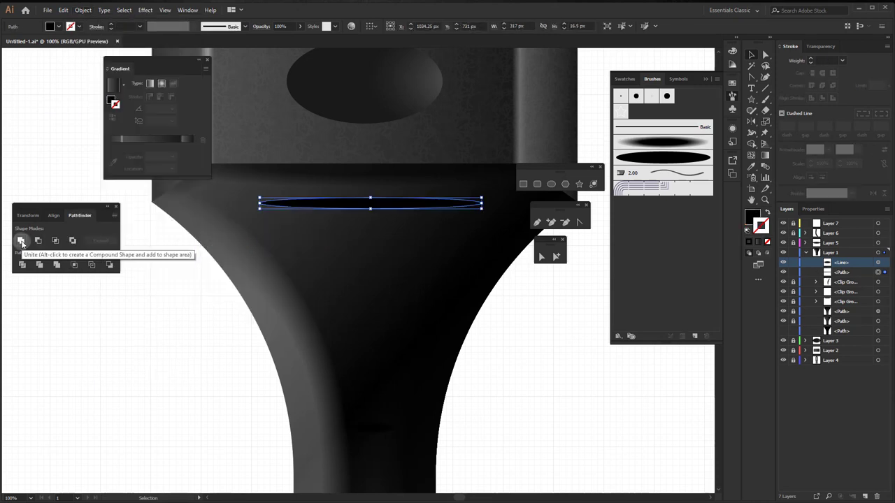
# Step: Outline the short line's stroke, flatten the small ellipse vertically and unite it
pyautogui.click(882, 263)
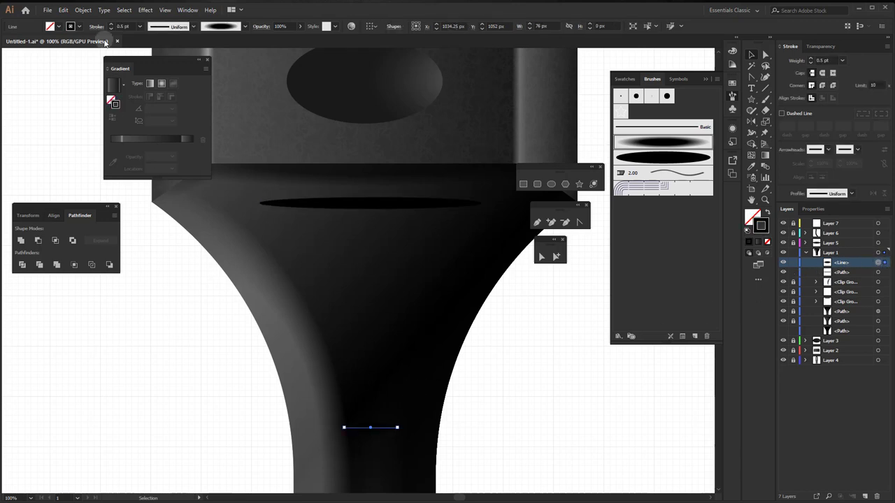
pyautogui.click(84, 9)
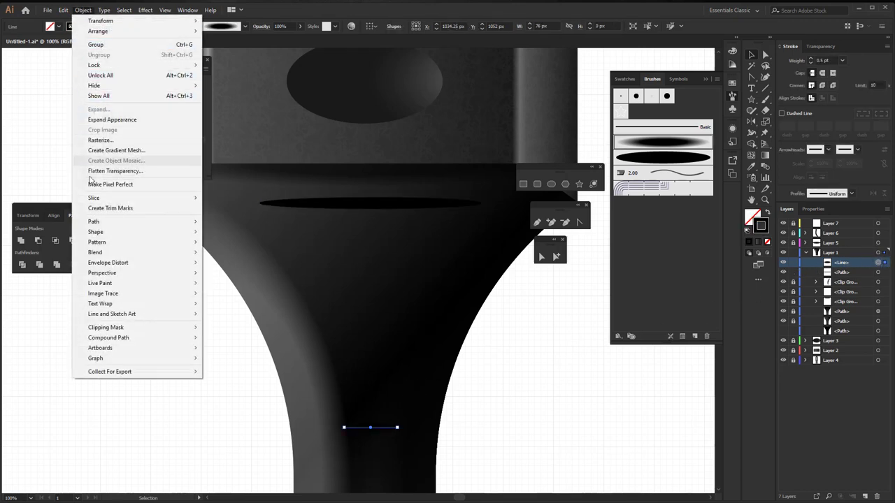
pyautogui.moveTo(93, 221)
pyautogui.click(238, 245)
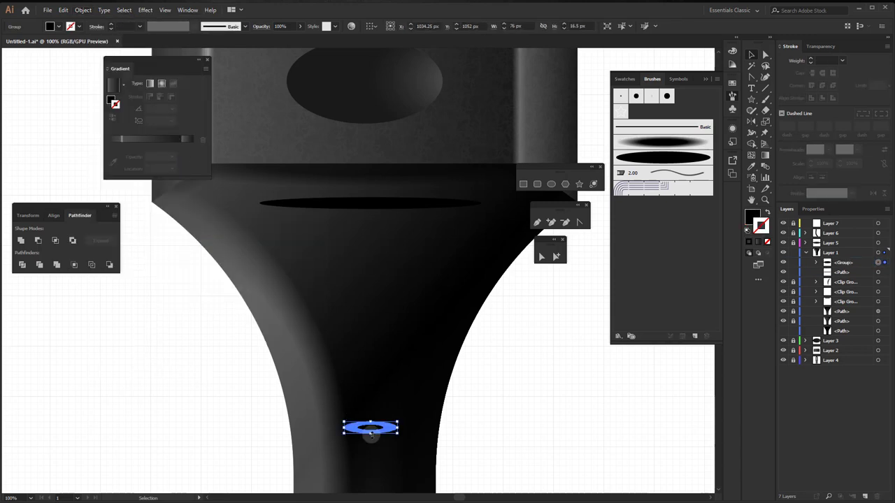
pyautogui.scroll(1, 370, 434)
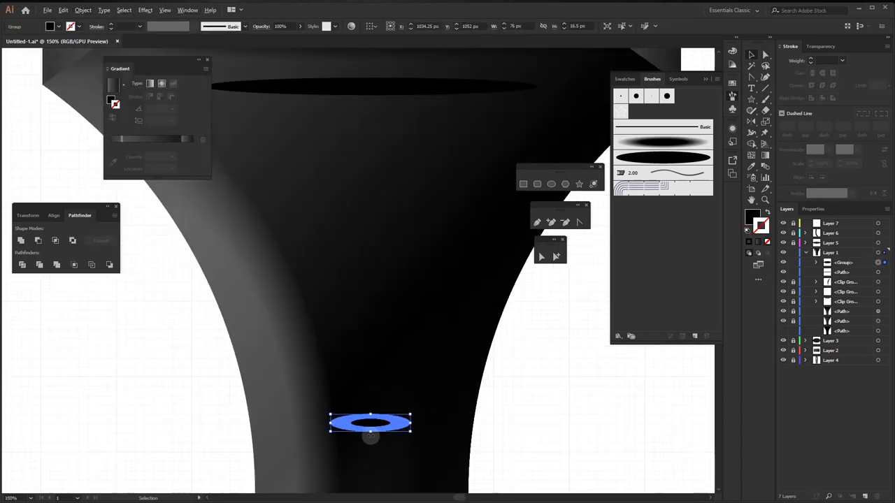
pyautogui.scroll(2, 370, 435)
pyautogui.moveTo(372, 428); pyautogui.dragTo(375, 413)
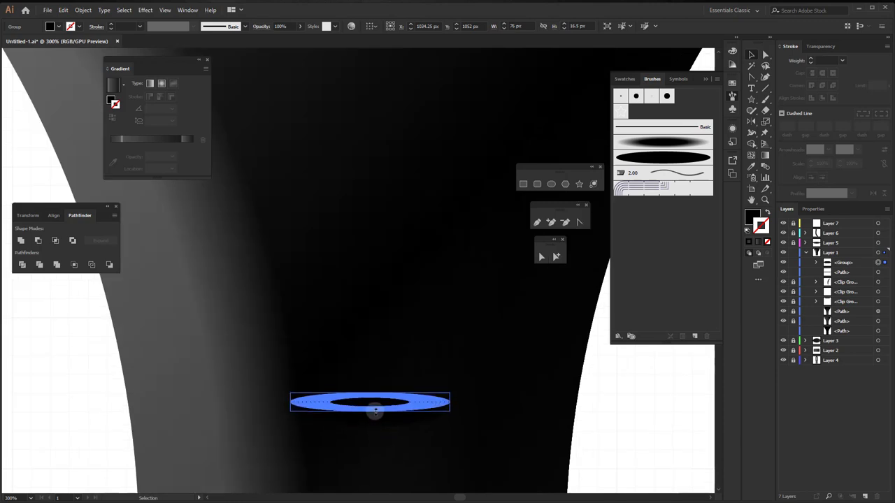
pyautogui.scroll(-2, 375, 413)
pyautogui.scroll(-1, 373, 416)
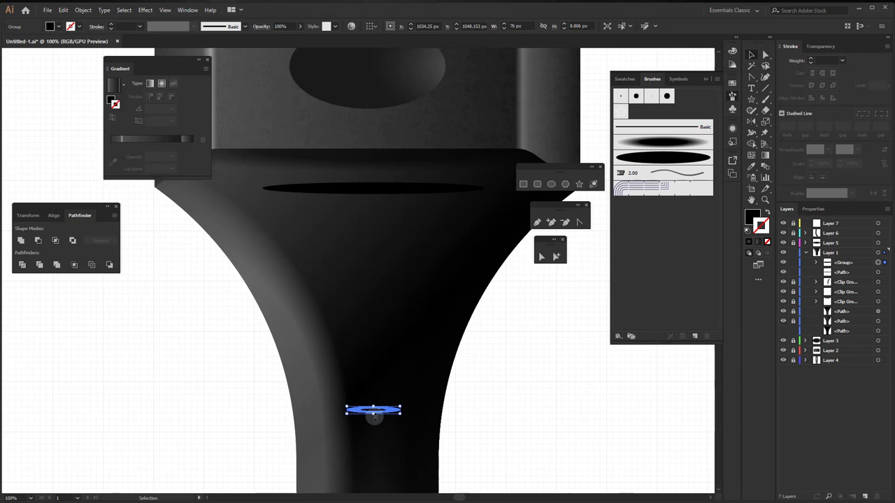
pyautogui.click(21, 240)
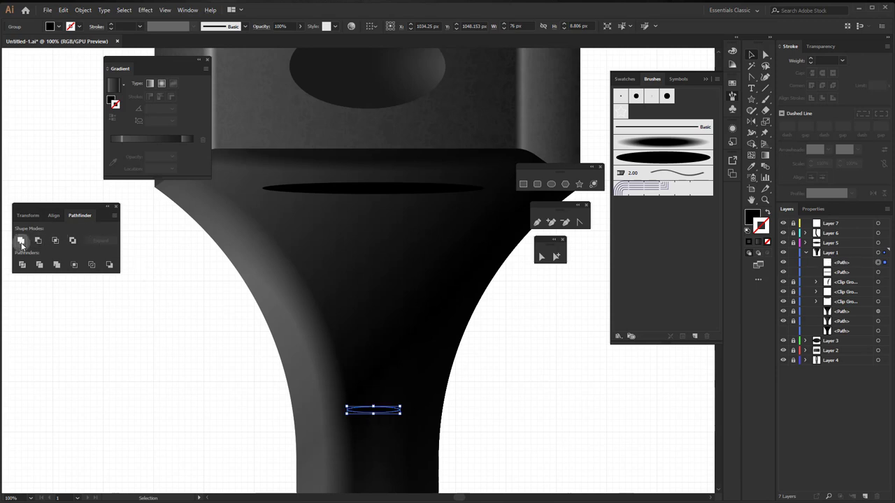
# Step: Fill the lower shape with the White, Black gradient preset
pyautogui.click(363, 446)
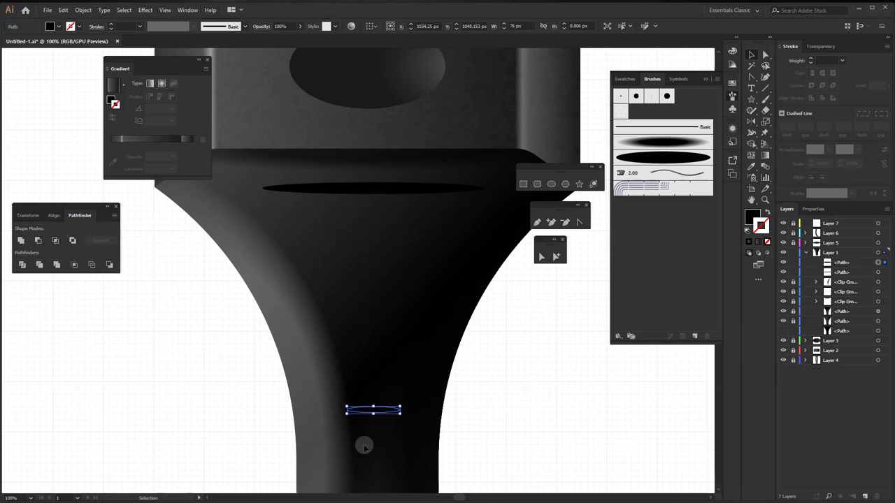
pyautogui.click(124, 85)
pyautogui.click(75, 103)
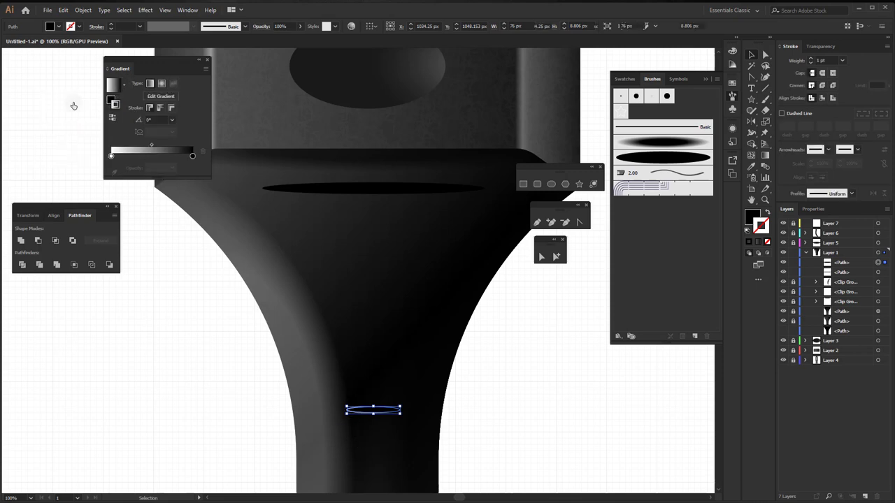
# Step: Make the gradient a 90° linear fill and remove the ellipse's stroke
pyautogui.click(150, 84)
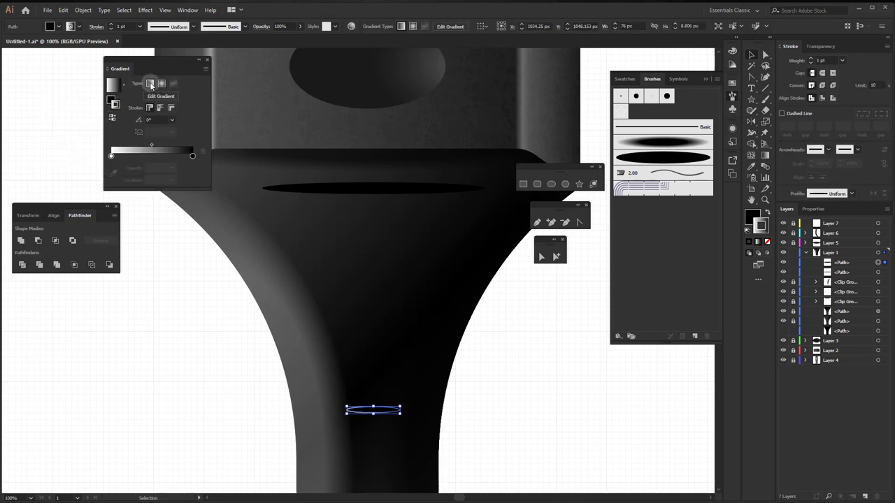
pyautogui.click(154, 120)
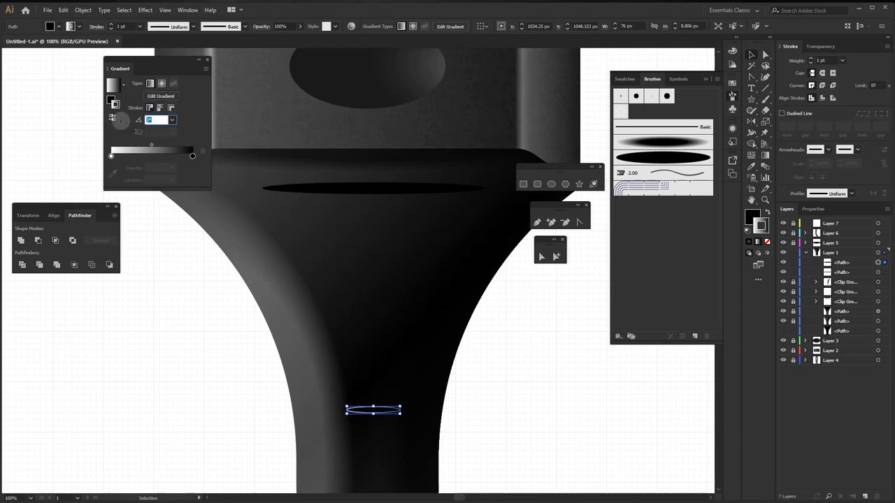
pyautogui.write('90')
pyautogui.press('Return')
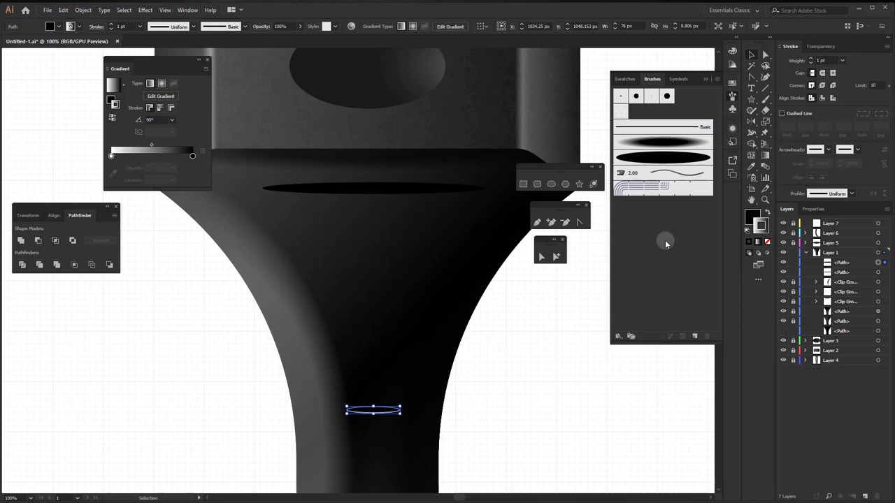
pyautogui.click(767, 212)
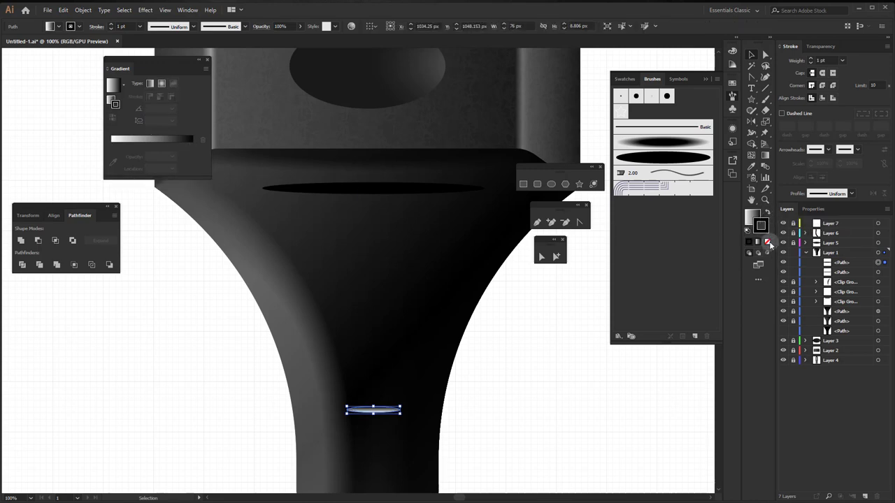
pyautogui.click(768, 243)
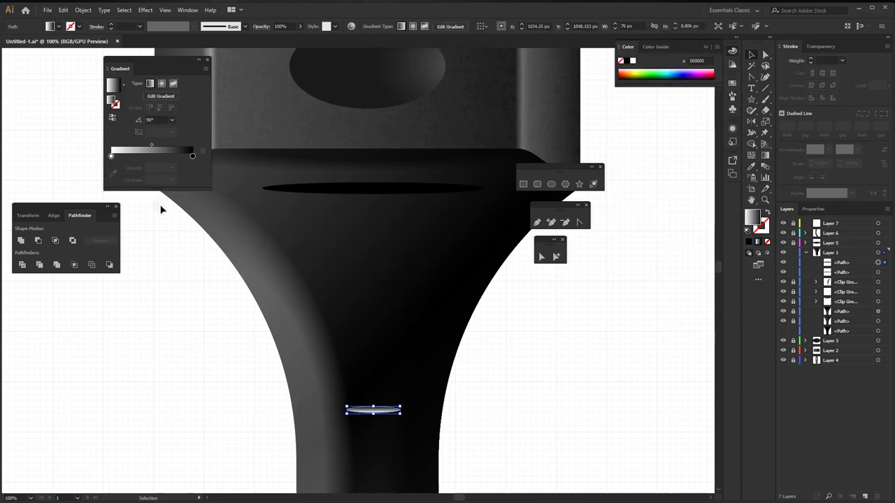
# Step: Set the left gradient stop to dark grey and move the midpoint to 39.39%
pyautogui.click(111, 156)
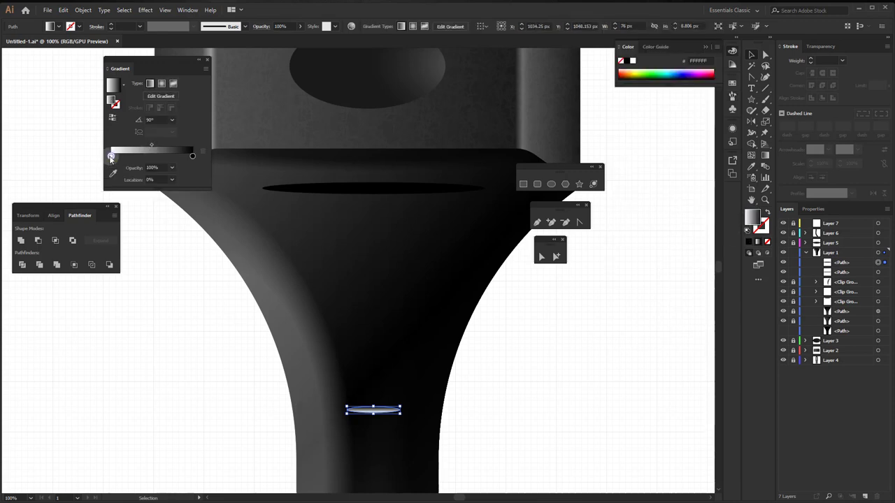
pyautogui.doubleClick(110, 155)
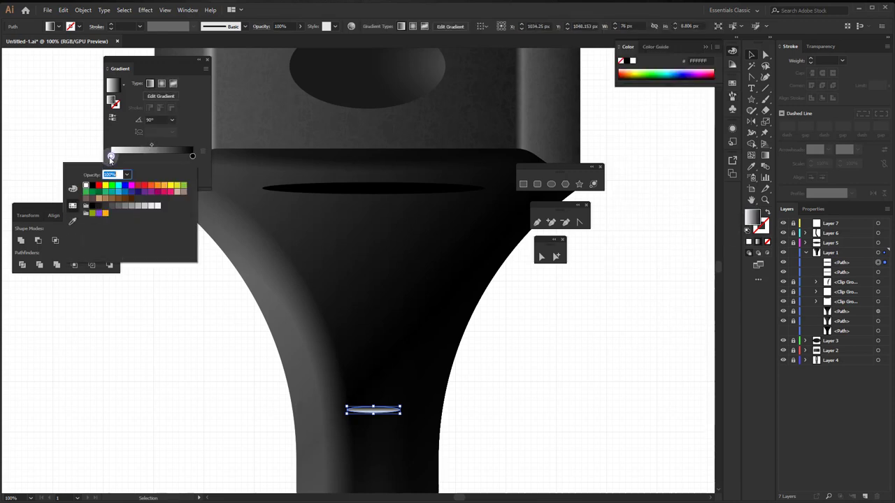
pyautogui.click(125, 207)
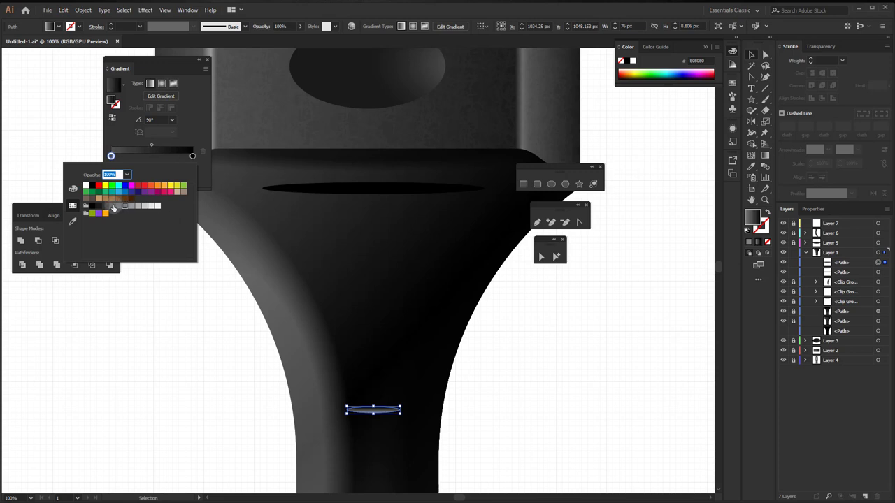
pyautogui.click(112, 205)
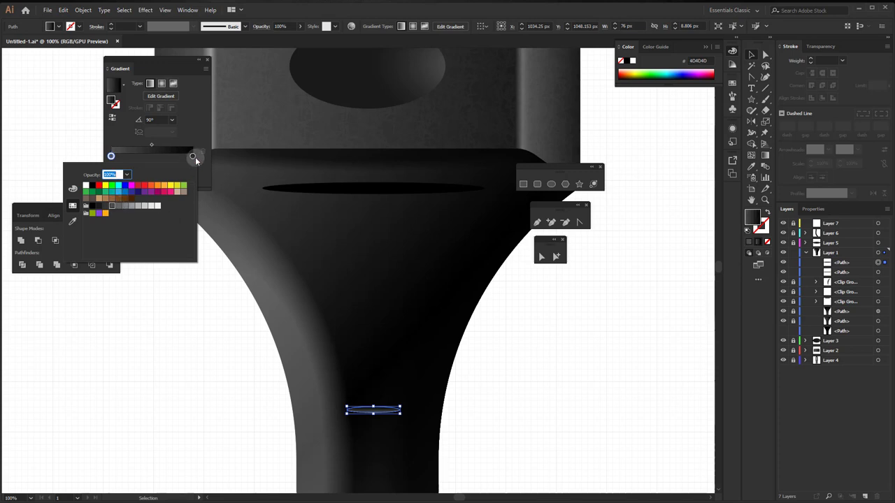
pyautogui.click(141, 148)
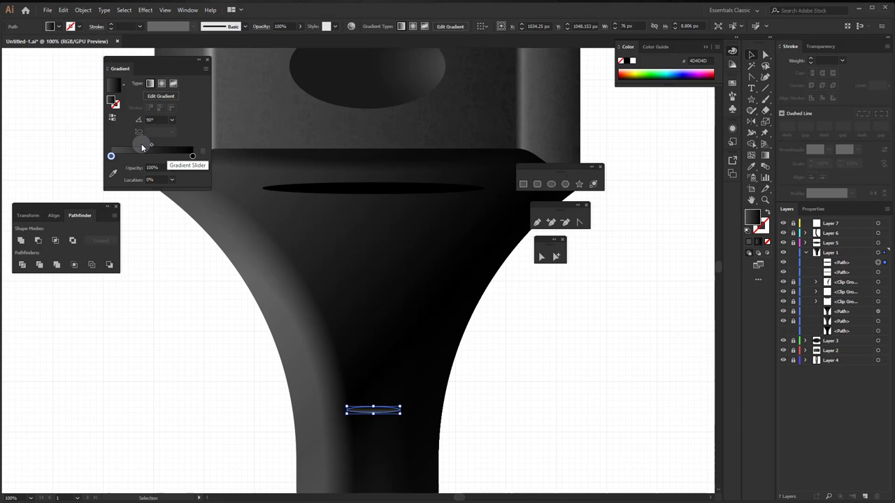
pyautogui.moveTo(151, 147); pyautogui.dragTo(143, 149)
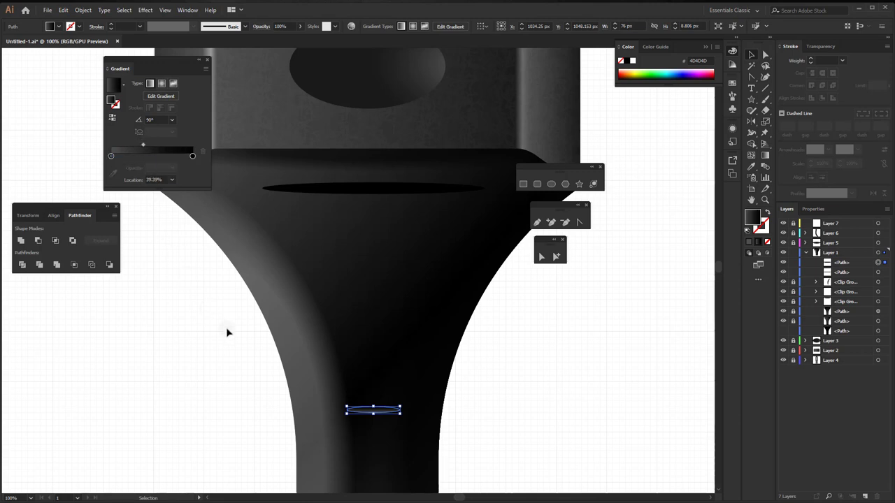
# Step: Give the thin top ellipse a 90° gradient fill
pyautogui.click(373, 189)
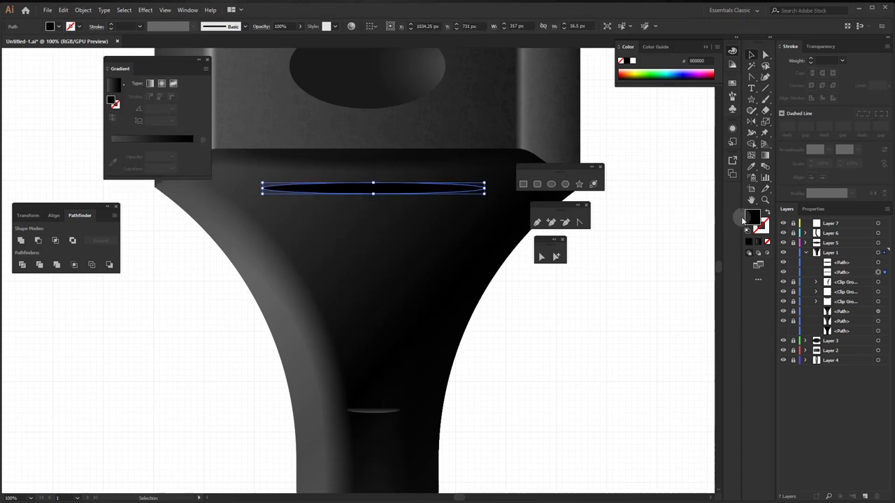
pyautogui.click(115, 85)
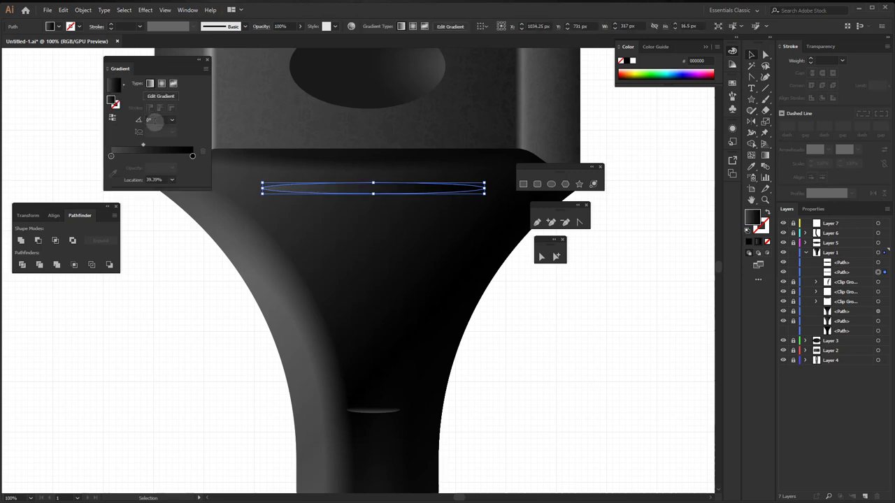
pyautogui.write('0')
pyautogui.press('Return')
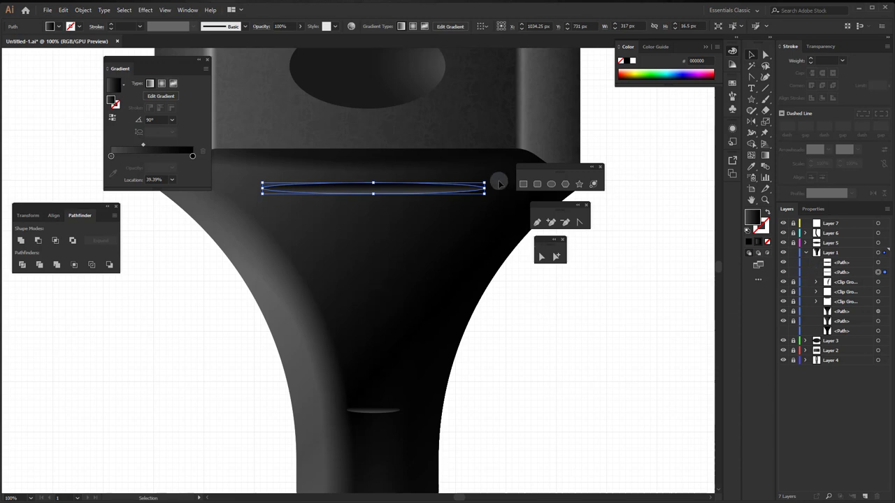
# Step: Select the top and bottom ellipses and make a blend between them
pyautogui.moveTo(498, 183); pyautogui.dragTo(233, 431)
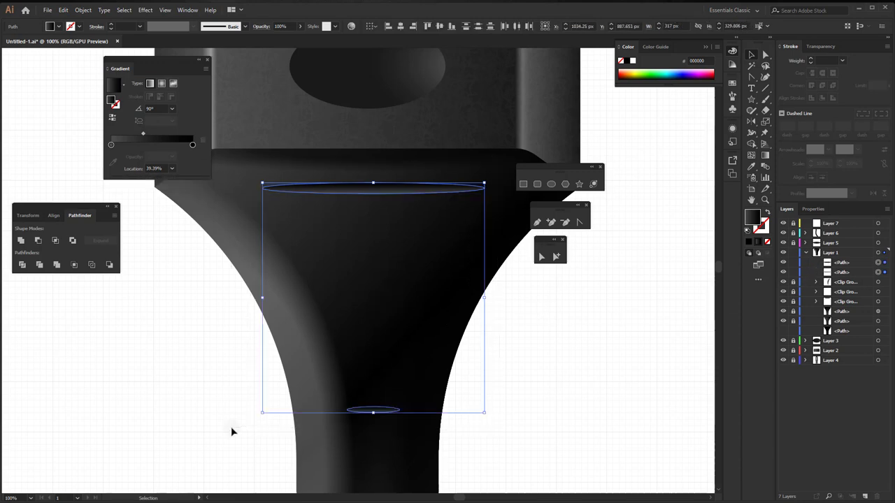
pyautogui.click(83, 10)
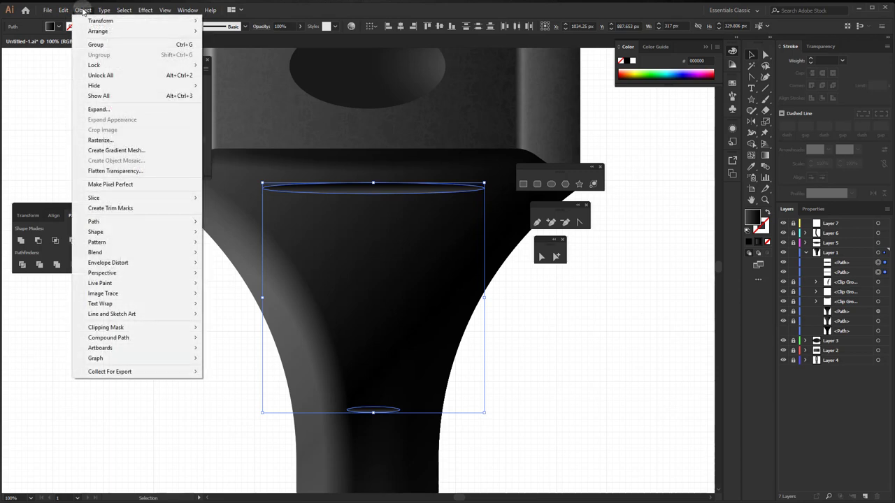
pyautogui.moveTo(95, 252)
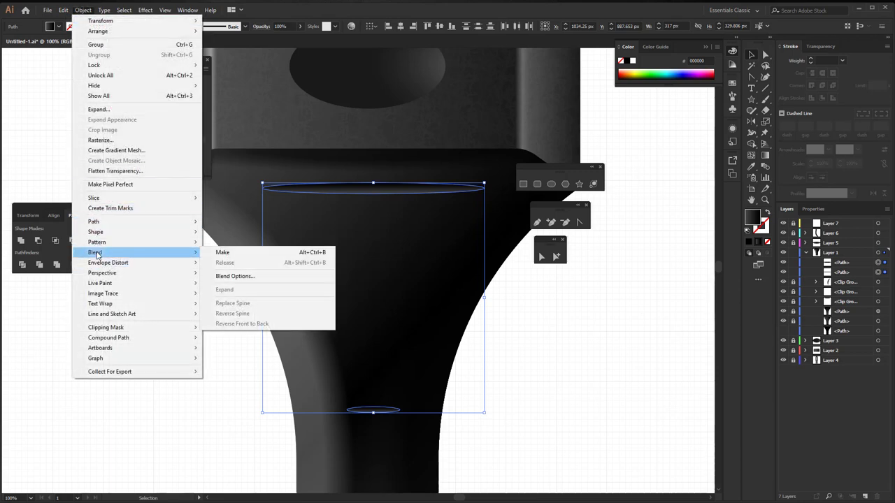
pyautogui.click(231, 276)
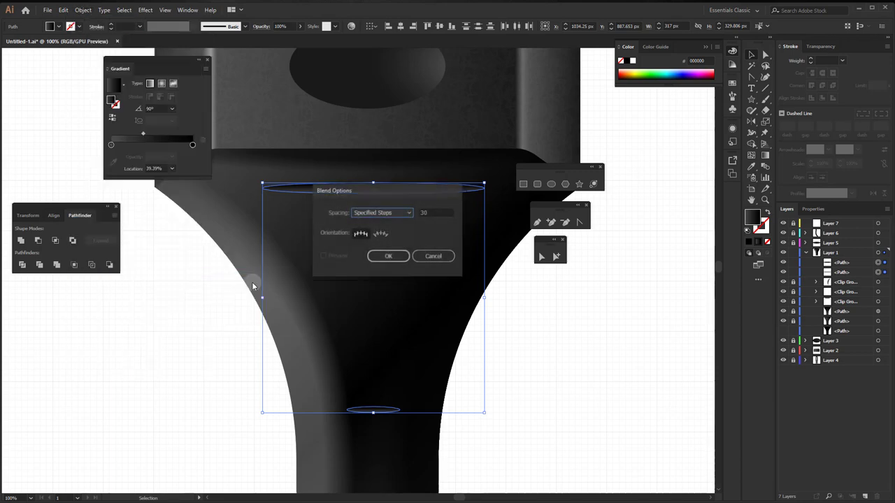
pyautogui.click(428, 212)
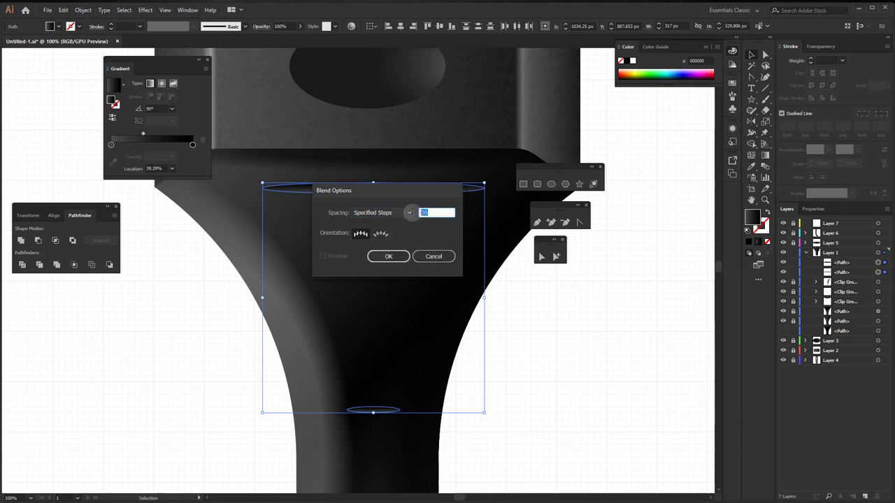
pyautogui.write('5')
pyautogui.click(388, 256)
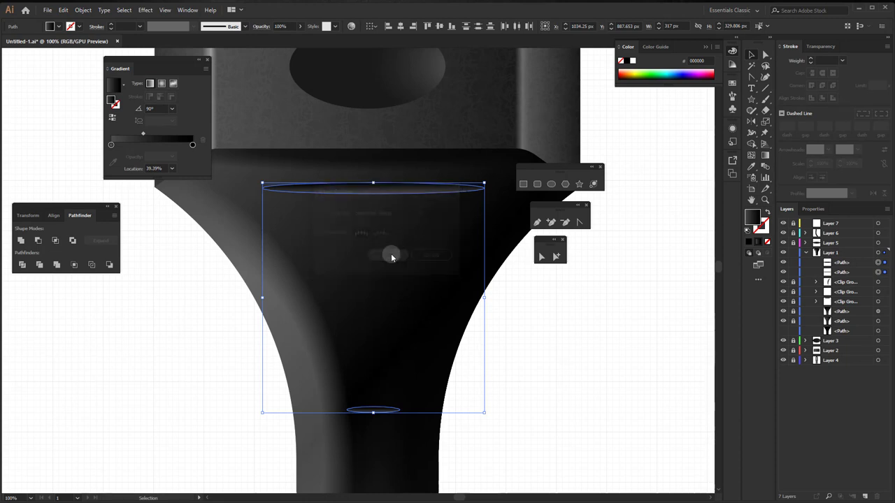
pyautogui.click(82, 9)
pyautogui.moveTo(95, 252)
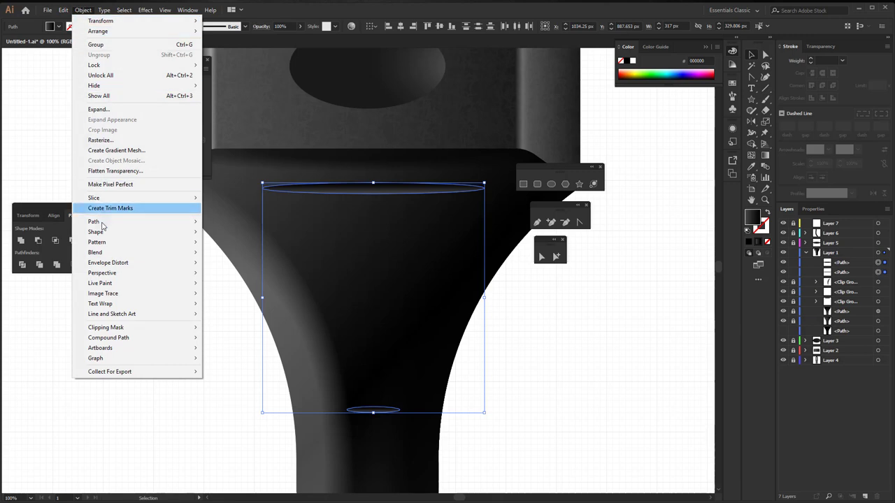
pyautogui.click(234, 252)
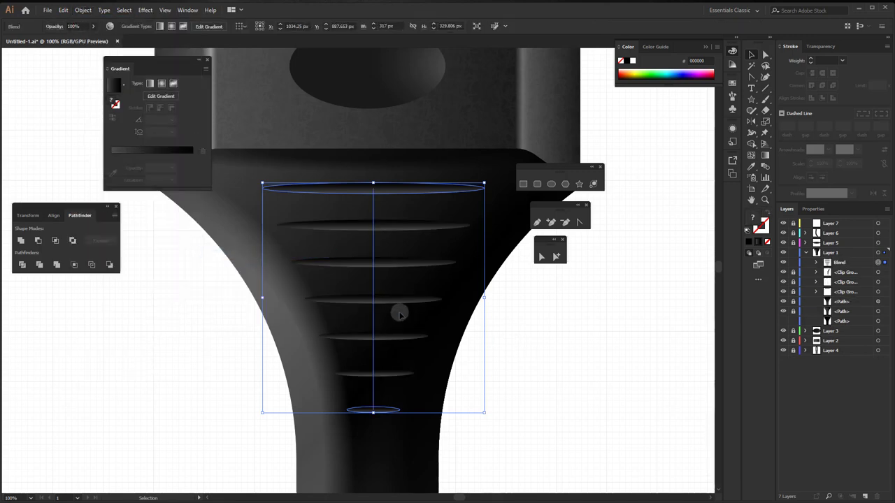
# Step: Change the blend to 9 specified steps in Blend Options, with preview on
pyautogui.click(82, 10)
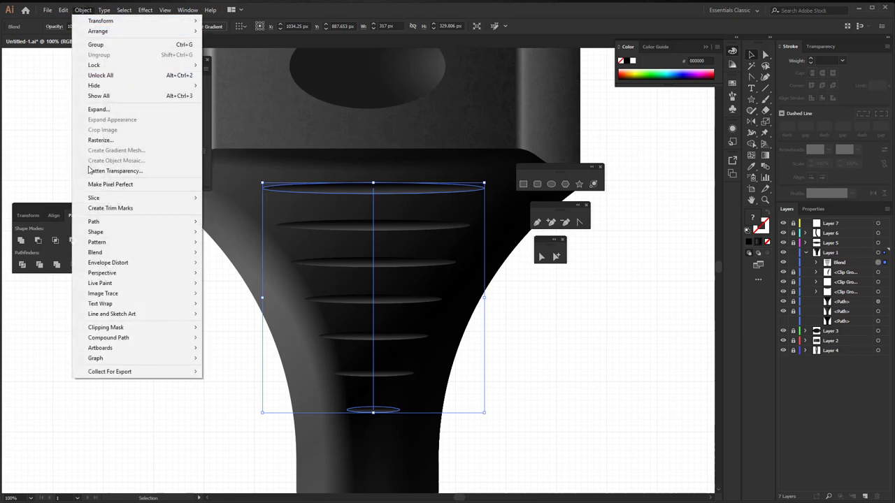
pyautogui.moveTo(95, 252)
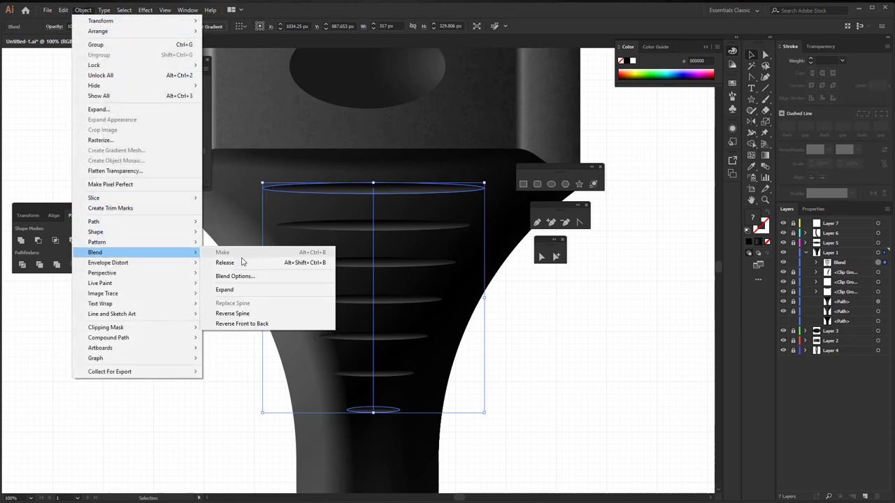
pyautogui.click(235, 276)
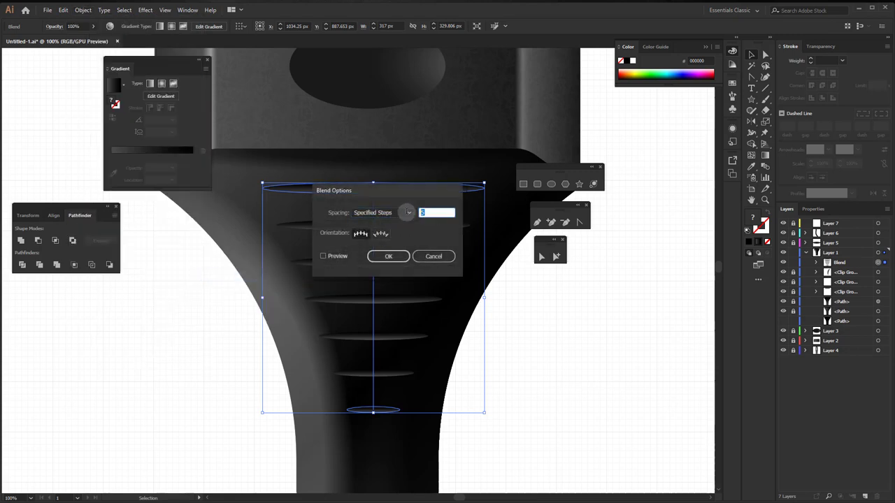
pyautogui.moveTo(400, 190); pyautogui.dragTo(590, 151)
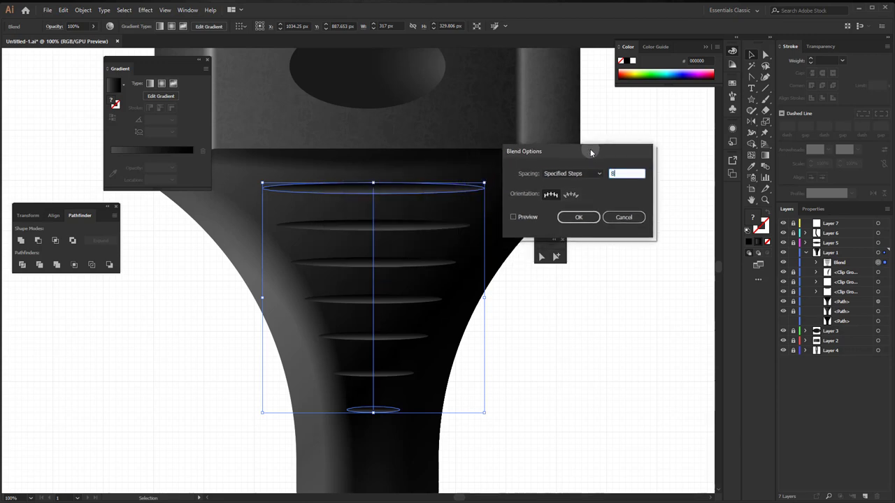
pyautogui.click(527, 217)
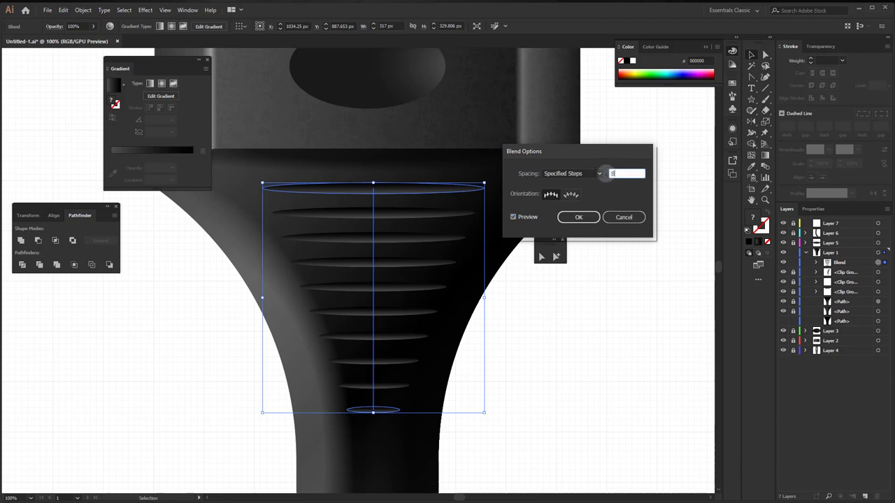
pyautogui.doubleClick(612, 173)
pyautogui.click(529, 217)
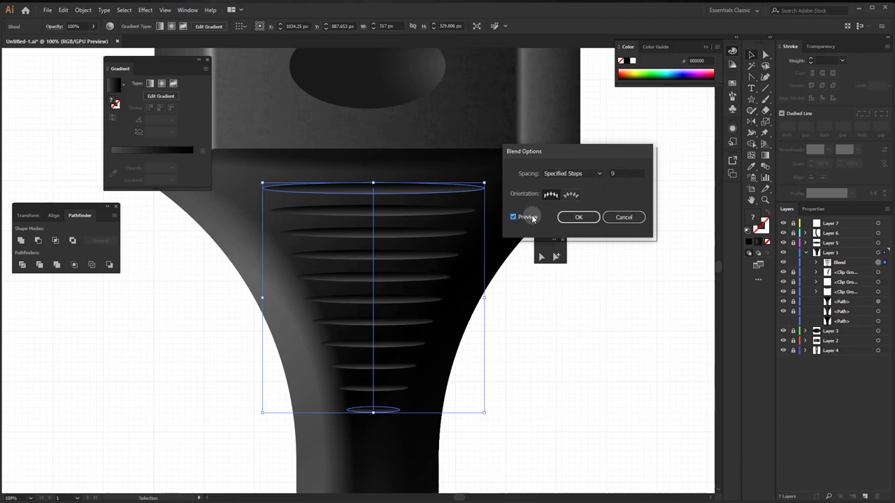
pyautogui.click(531, 217)
pyautogui.click(579, 217)
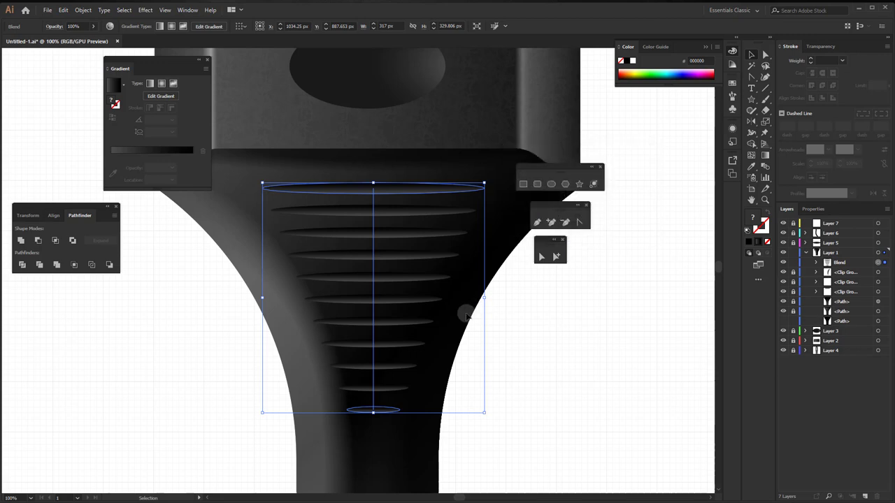
pyautogui.click(546, 337)
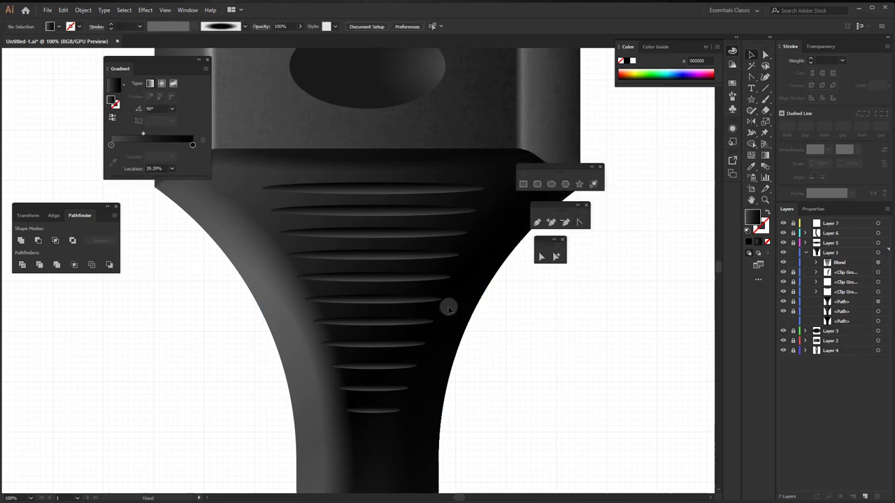
# Step: Move the bottom path of Layer 1 to the top of the layer, above Blend
pyautogui.scroll(-1, 417, 302)
pyautogui.scroll(-1, 422, 303)
pyautogui.hscroll(1, 420, 290)
pyautogui.hscroll(2, 350, 280)
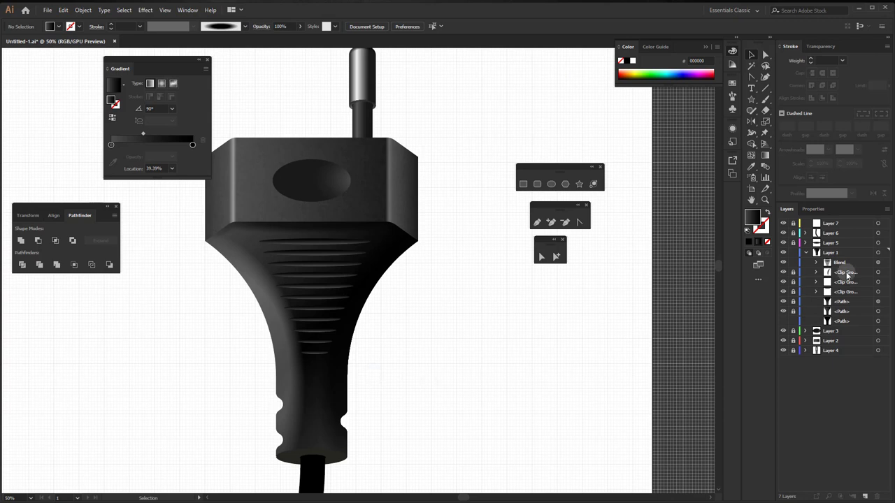
pyautogui.click(838, 323)
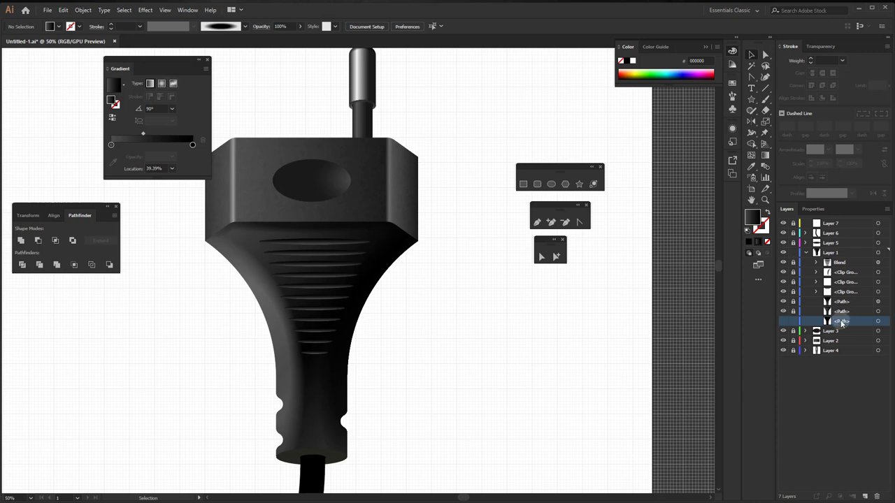
pyautogui.moveTo(836, 321); pyautogui.dragTo(865, 497)
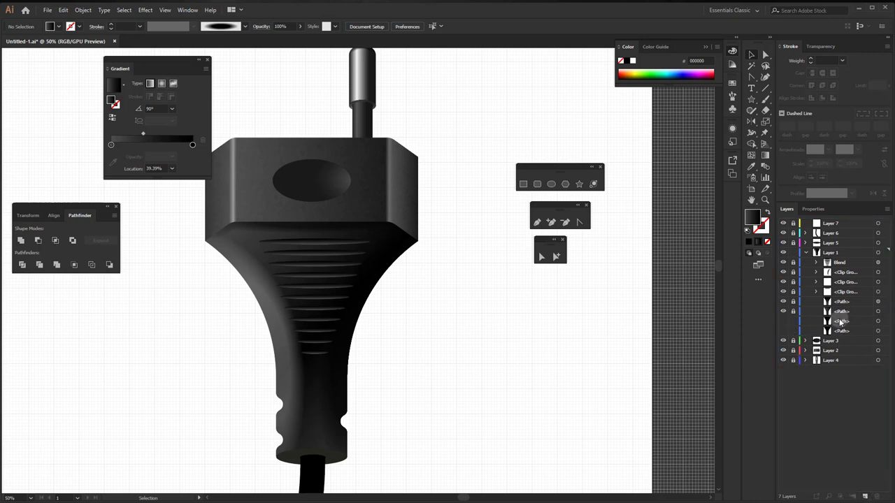
pyautogui.moveTo(835, 320); pyautogui.dragTo(838, 261)
pyautogui.click(846, 273)
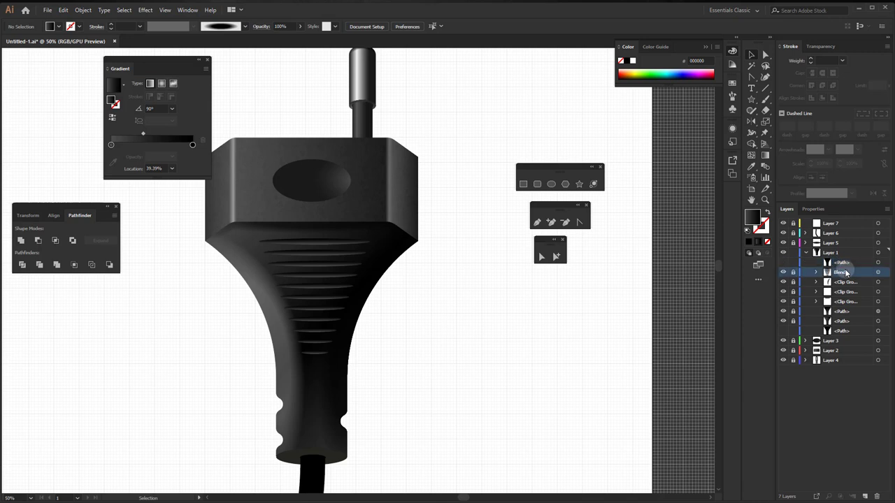
pyautogui.click(847, 263)
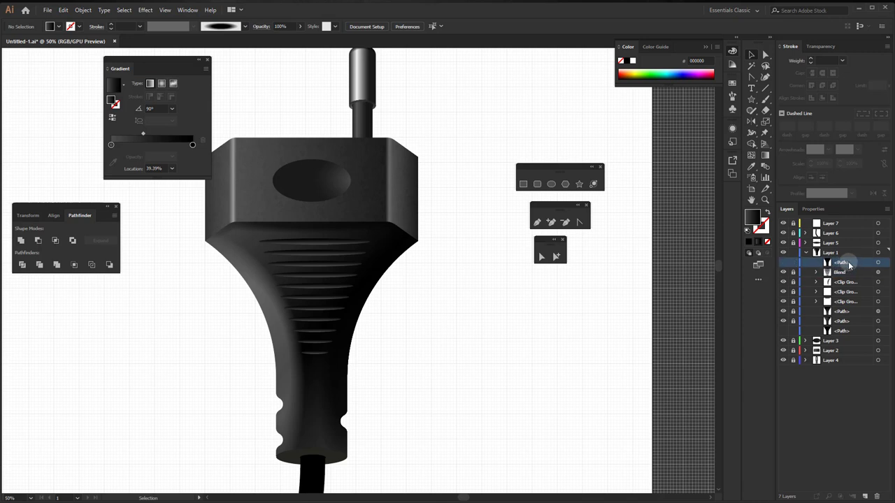
pyautogui.click(765, 90)
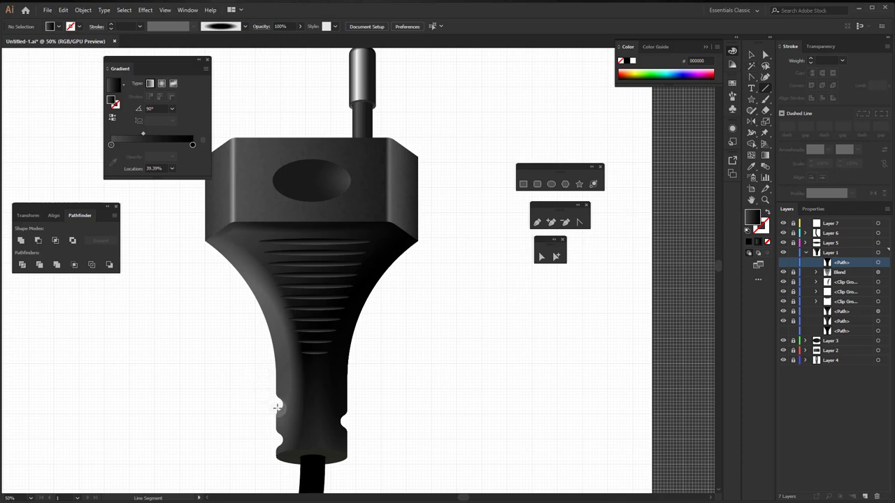
# Step: Draw a horizontal line across the plug and place it below the moved path in Layer 1
pyautogui.scroll(1, 279, 405)
pyautogui.scroll(1, 290, 405)
pyautogui.scroll(1, 322, 350)
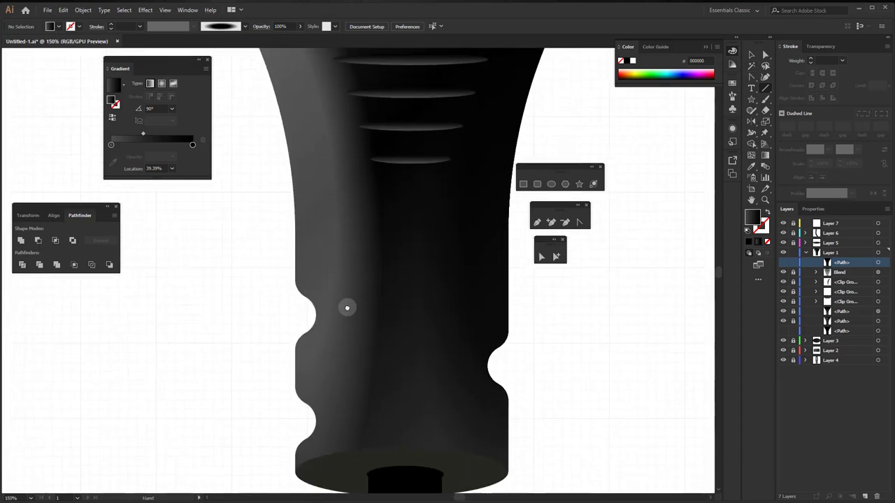
pyautogui.moveTo(297, 304); pyautogui.dragTo(419, 303)
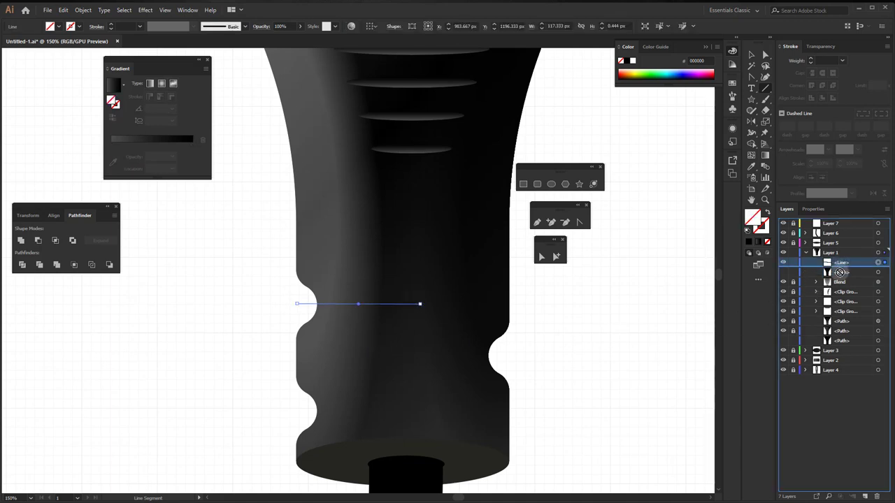
pyautogui.moveTo(839, 267); pyautogui.dragTo(841, 279)
pyautogui.click(839, 275)
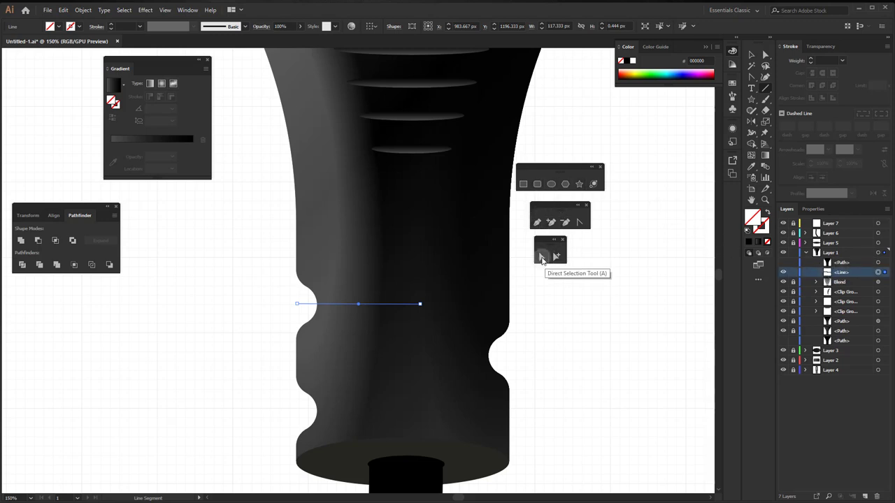
# Step: Add a midpoint anchor and bend the line into a gentle upward arch
pyautogui.click(541, 257)
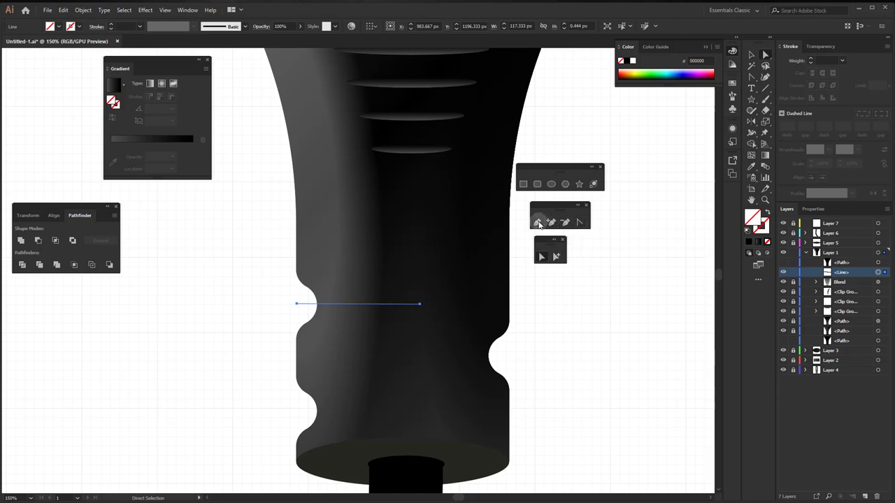
pyautogui.click(536, 222)
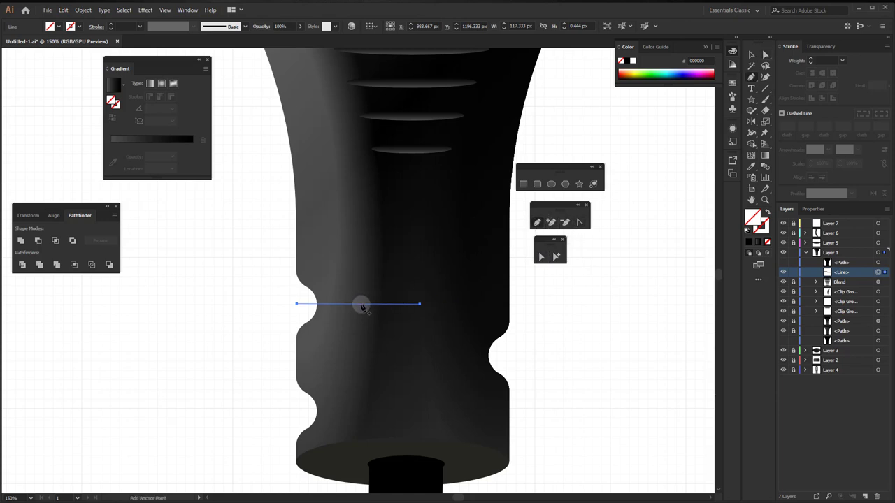
pyautogui.click(362, 306)
pyautogui.click(579, 222)
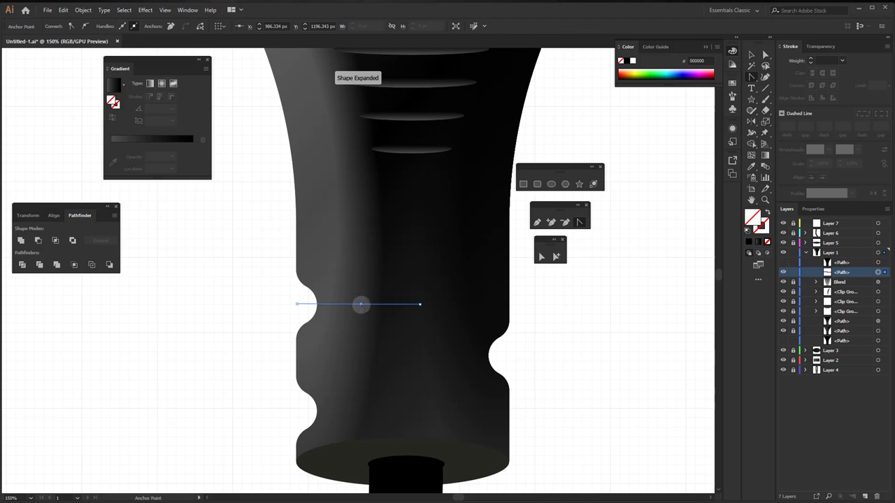
pyautogui.moveTo(361, 306); pyautogui.dragTo(404, 305)
pyautogui.click(541, 257)
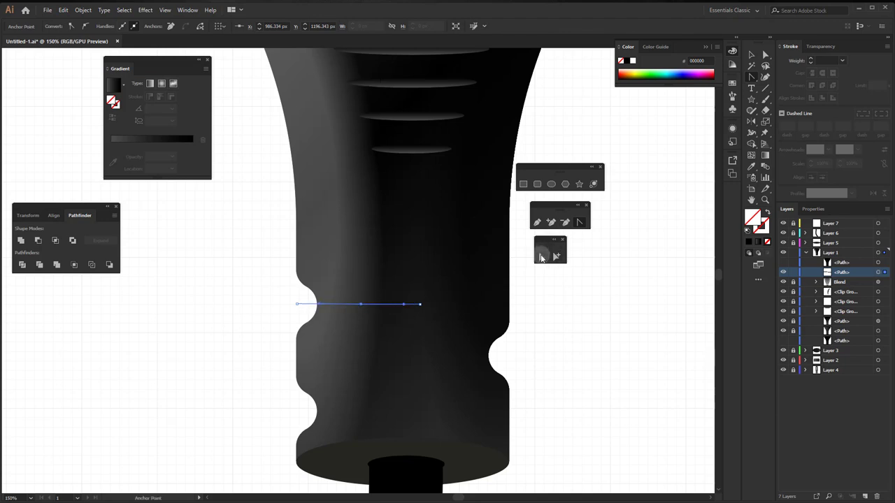
pyautogui.moveTo(361, 306); pyautogui.dragTo(325, 306)
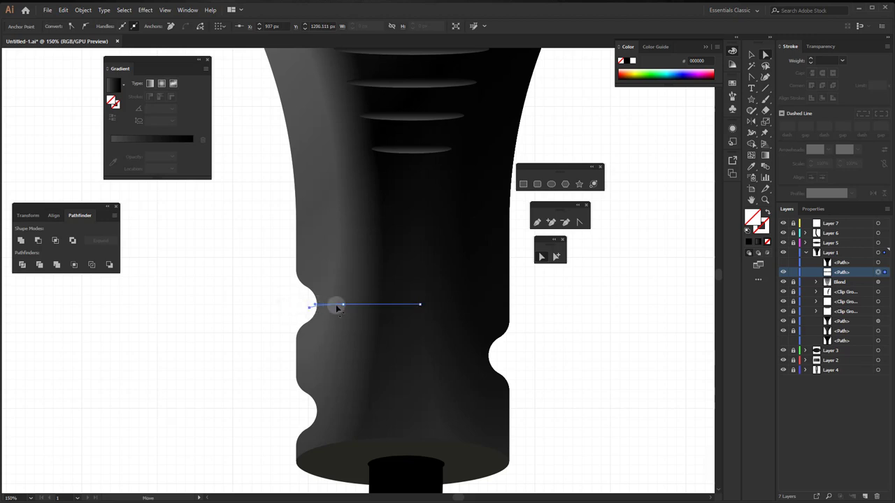
pyautogui.moveTo(420, 305)
pyautogui.mouseDown()
pyautogui.moveTo(453, 311)
pyautogui.moveTo(442, 306)
pyautogui.mouseUp()
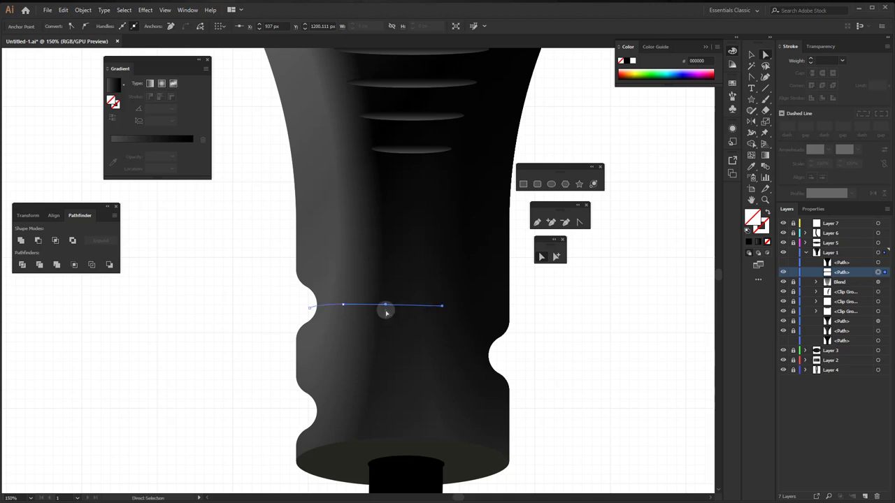
pyautogui.click(382, 304)
pyautogui.moveTo(382, 304)
pyautogui.mouseDown()
pyautogui.moveTo(343, 300)
pyautogui.moveTo(436, 297)
pyautogui.mouseUp()
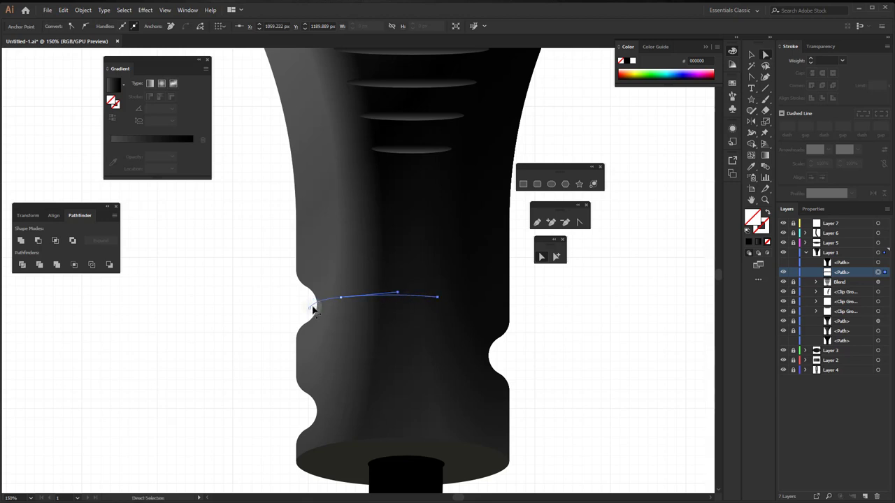
# Step: Give the arched path a black stroke using the Blur Black Brush
pyautogui.click(759, 231)
pyautogui.click(749, 241)
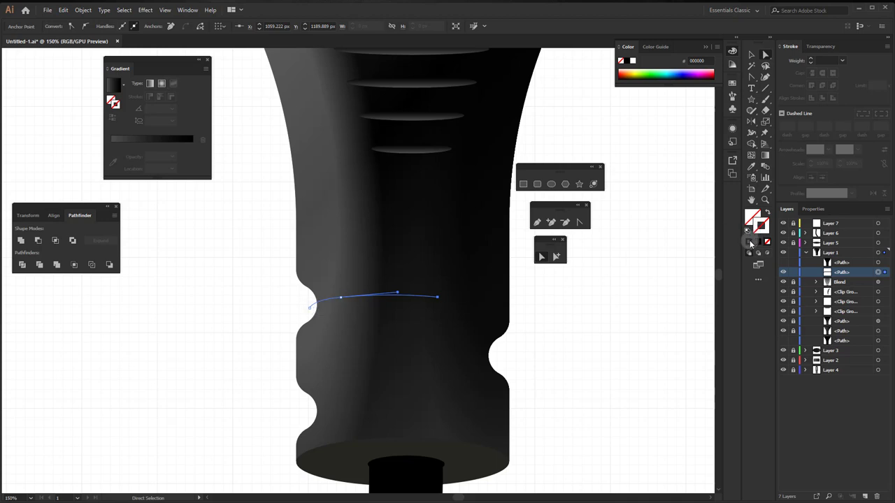
pyautogui.click(734, 98)
pyautogui.click(669, 143)
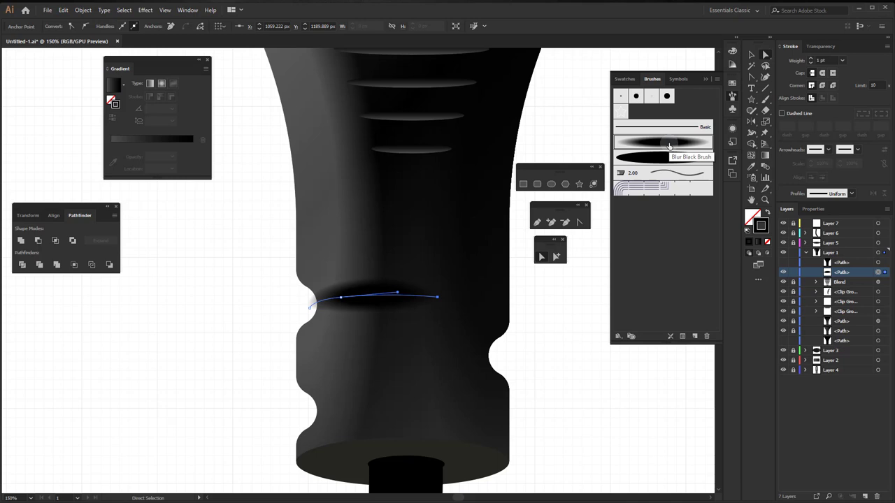
# Step: Switch to the solid tapered brush at 0.5 pt and pull the left end past the notch
pyautogui.click(664, 158)
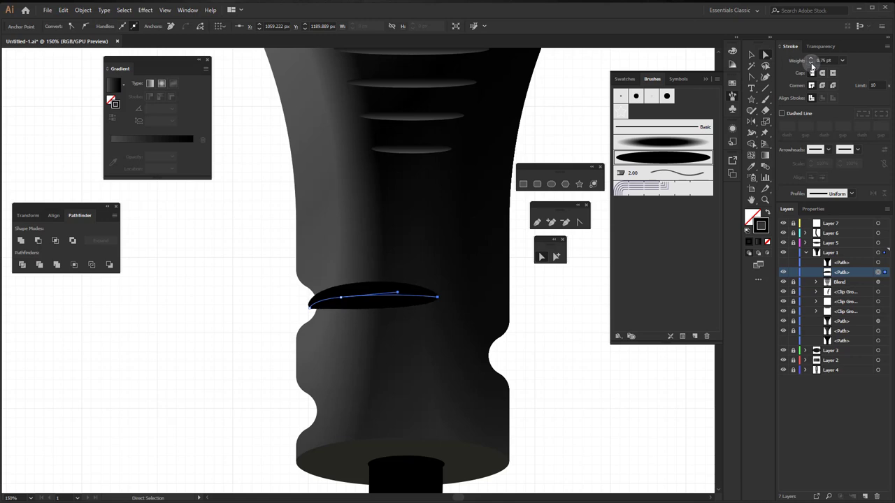
pyautogui.click(812, 63)
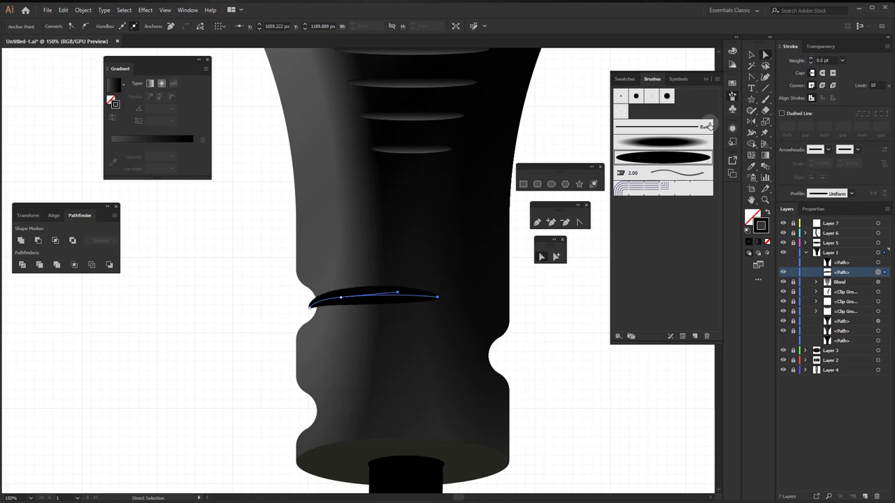
pyautogui.click(311, 308)
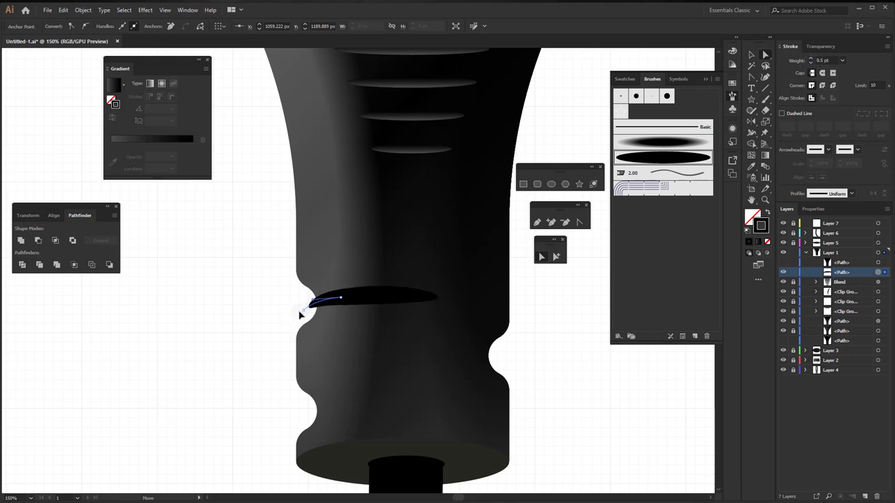
pyautogui.moveTo(273, 327); pyautogui.dragTo(270, 324)
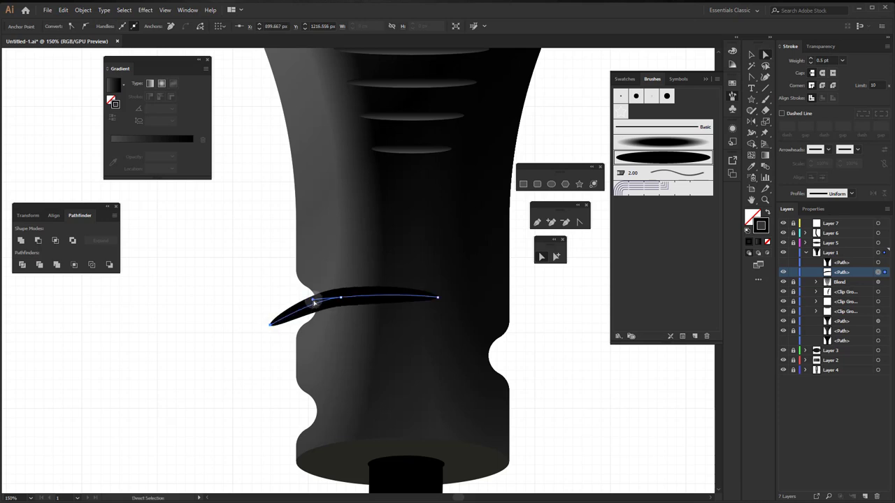
pyautogui.moveTo(314, 302); pyautogui.dragTo(348, 300)
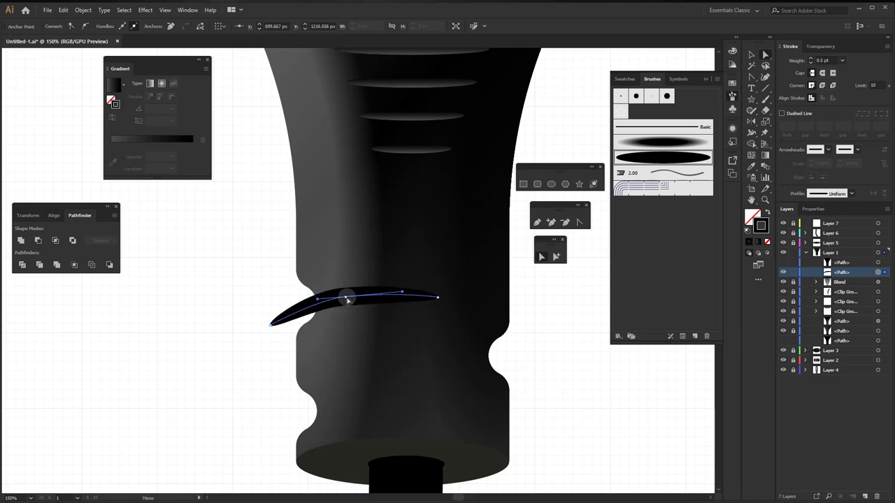
# Step: Reshape the right, middle and left anchors into a crescent and thicken the stroke
pyautogui.click(438, 298)
pyautogui.moveTo(437, 299); pyautogui.dragTo(443, 295)
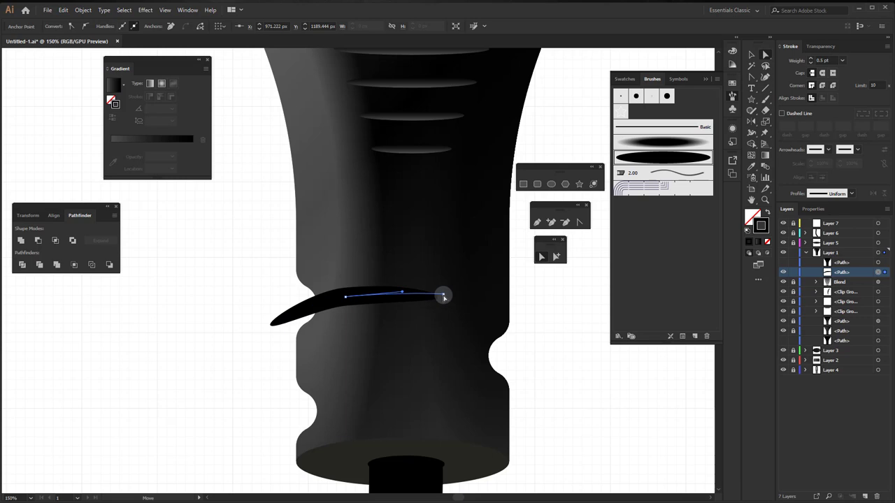
pyautogui.moveTo(345, 299); pyautogui.dragTo(284, 307)
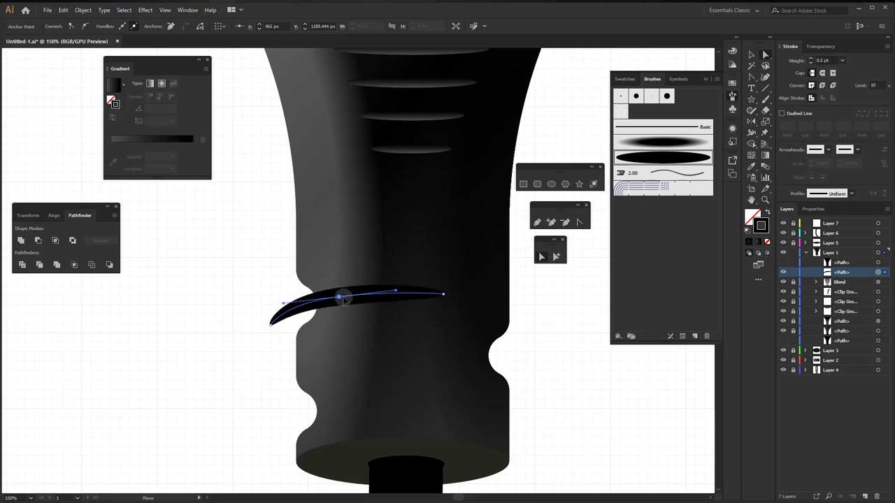
pyautogui.moveTo(339, 297); pyautogui.dragTo(330, 311)
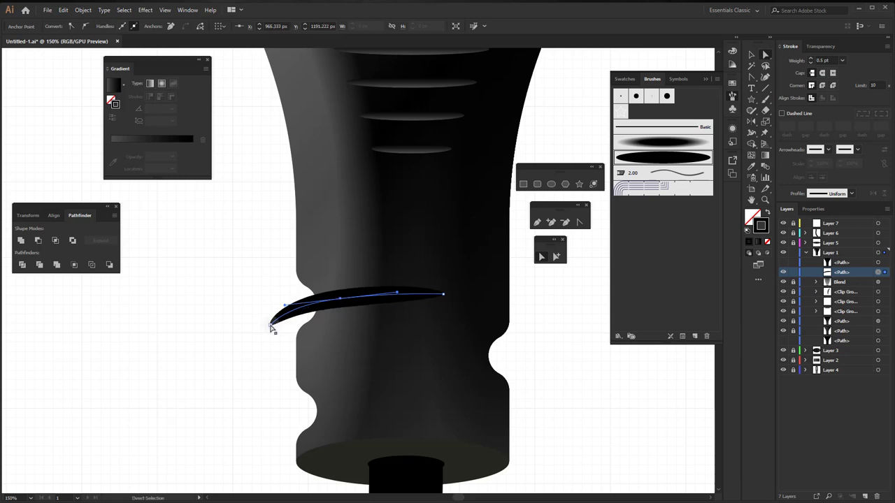
pyautogui.moveTo(273, 329); pyautogui.dragTo(261, 327)
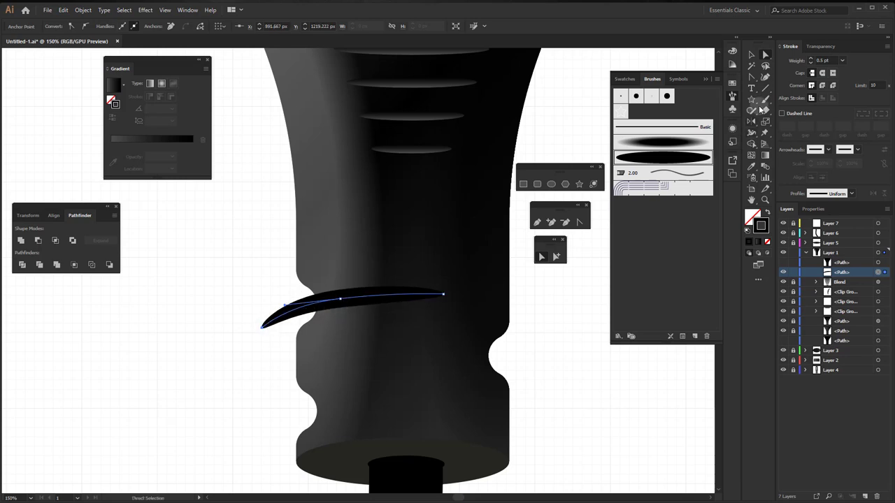
pyautogui.click(811, 59)
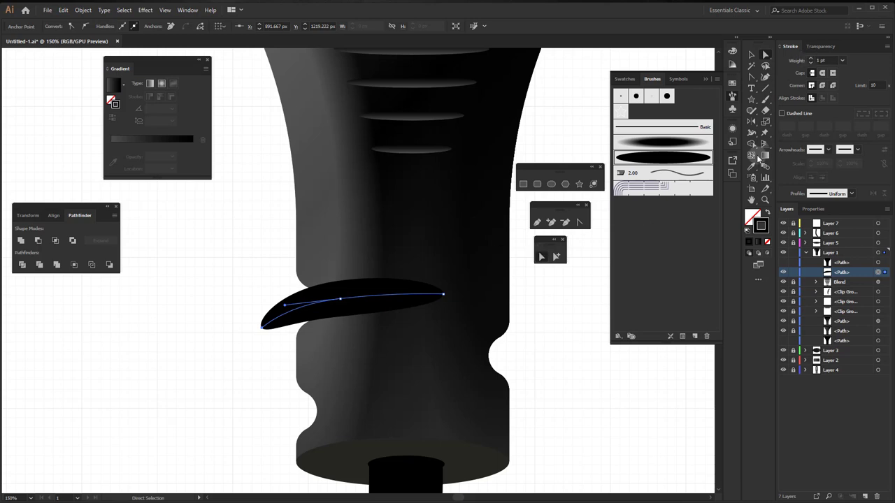
pyautogui.click(340, 301)
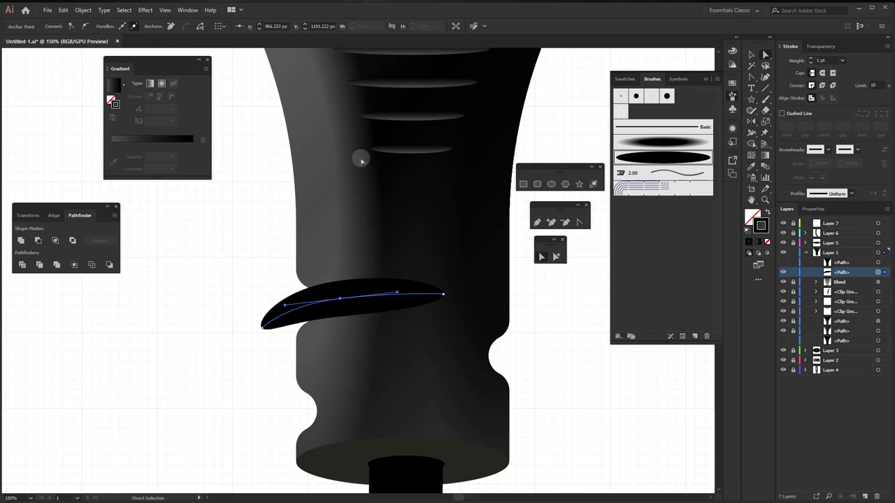
pyautogui.click(751, 55)
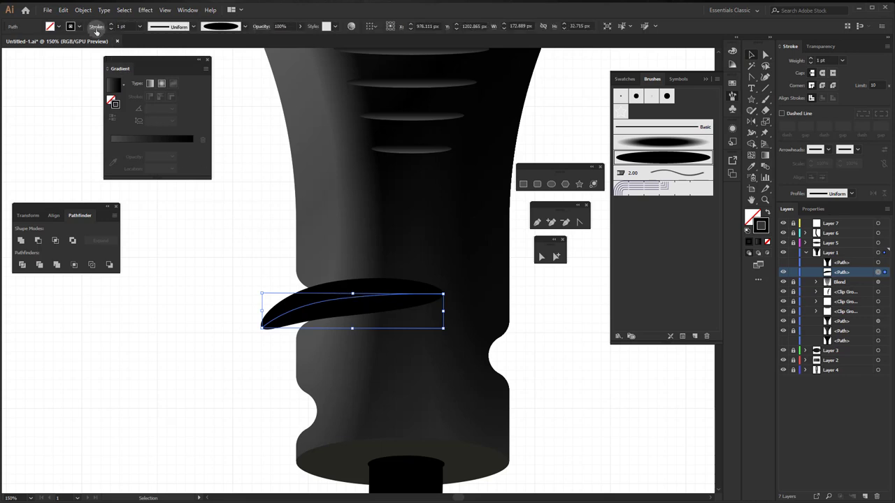
# Step: Paste a copy of the crescent in front and drag it down to the lower groove
pyautogui.click(63, 10)
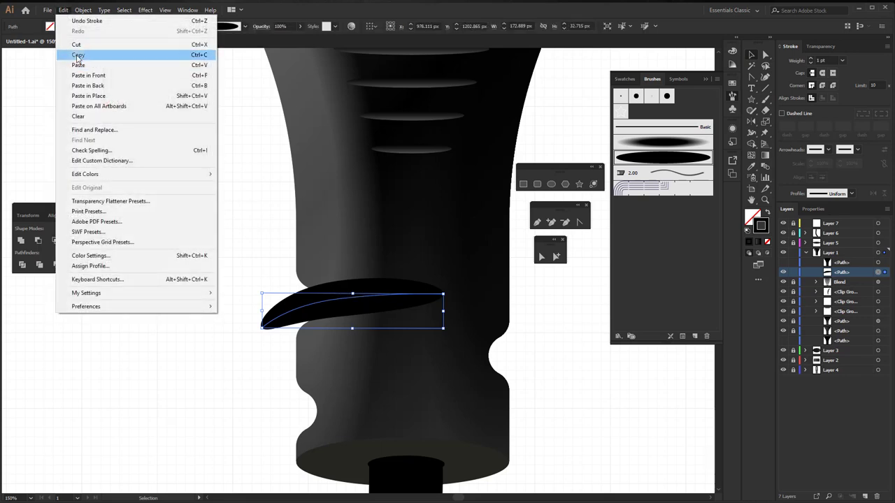
pyautogui.click(77, 55)
pyautogui.click(63, 10)
pyautogui.click(88, 75)
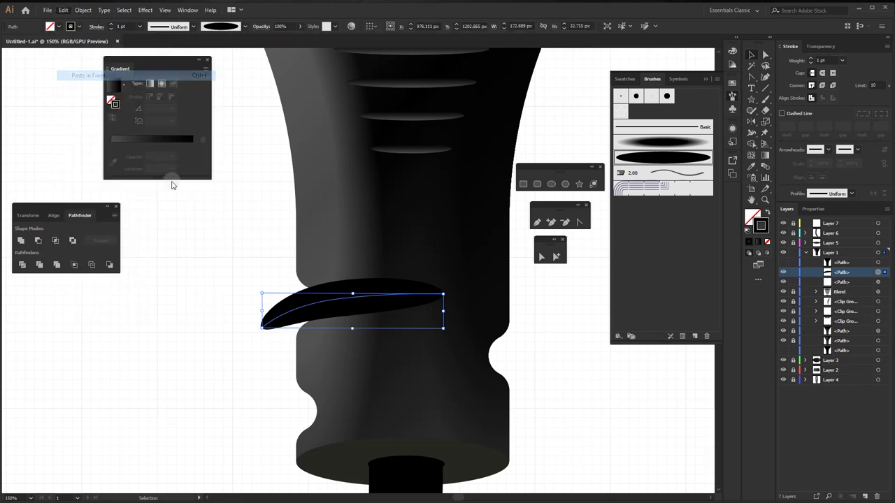
pyautogui.moveTo(358, 299); pyautogui.dragTo(357, 405)
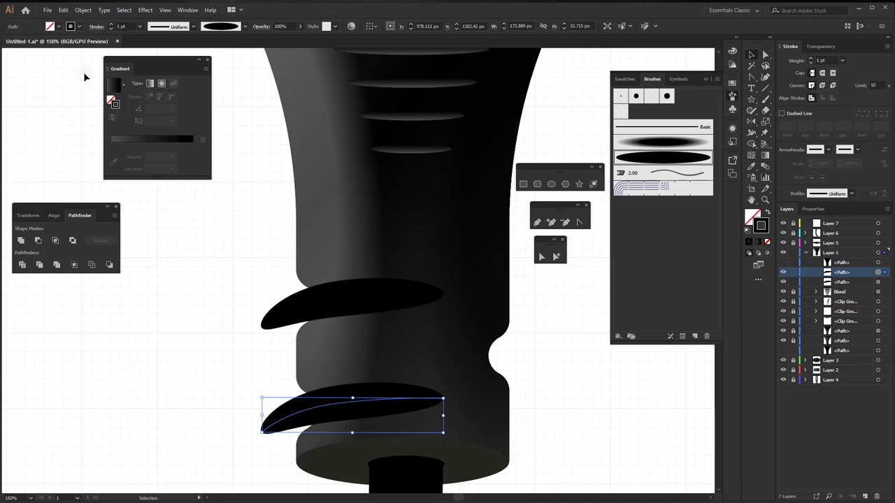
# Step: Reflect a copy of the lower crescent and move it up between the other two
pyautogui.click(751, 122)
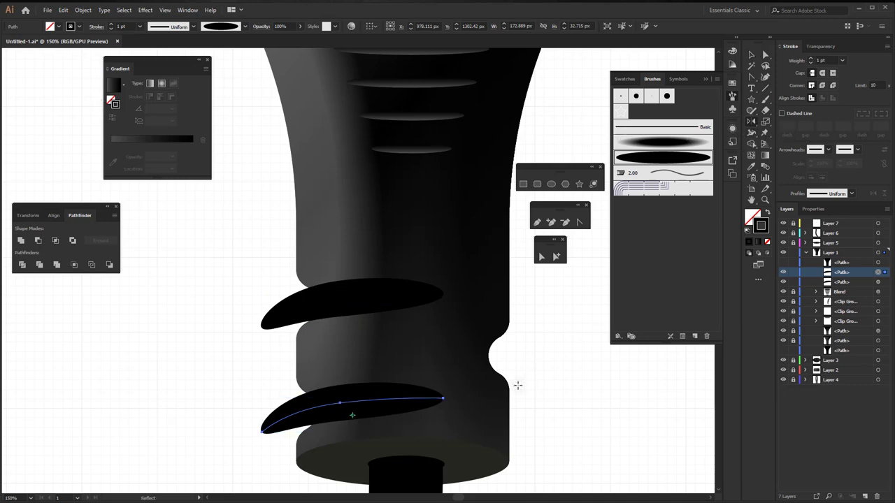
pyautogui.keyDown('alt'); pyautogui.click(398, 426); pyautogui.keyUp('alt')
pyautogui.click(418, 383)
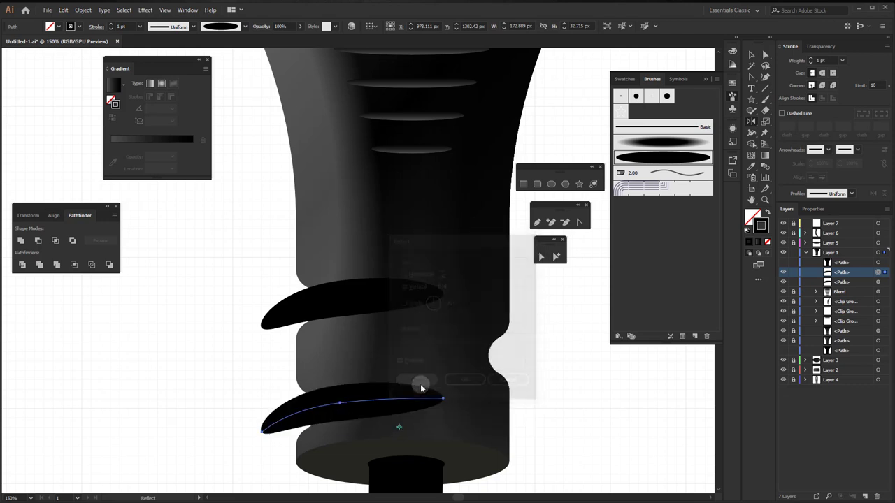
pyautogui.click(751, 54)
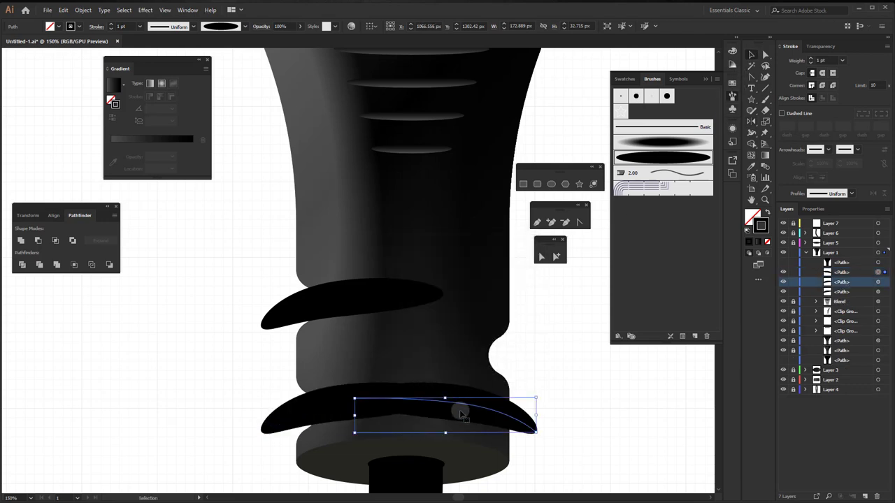
pyautogui.moveTo(492, 413); pyautogui.dragTo(497, 359)
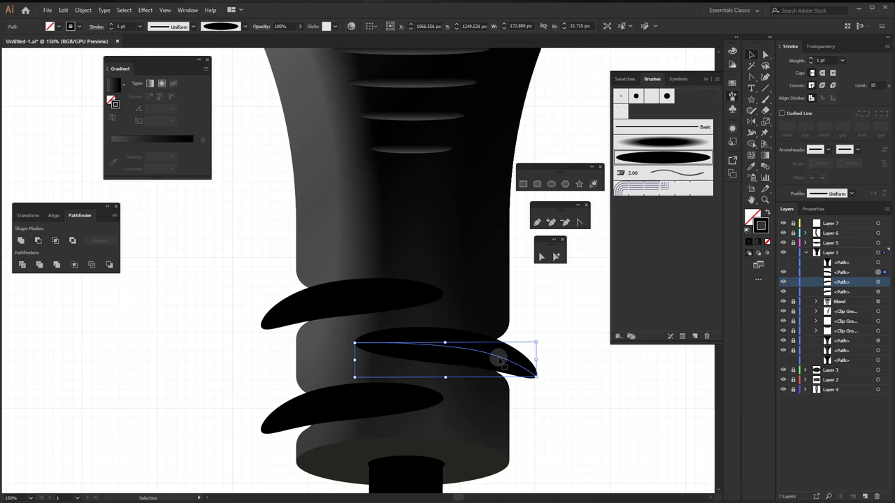
# Step: Select the upper, lower and mirrored middle crescents together
pyautogui.click(327, 300)
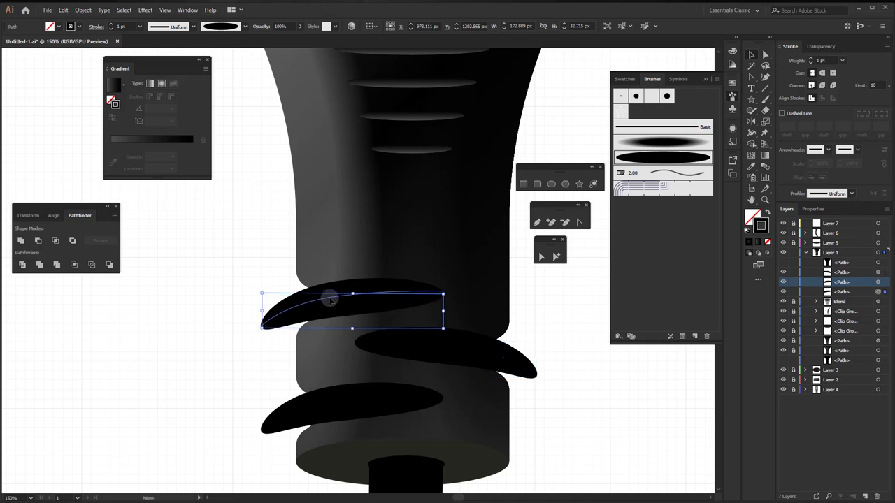
pyautogui.click(342, 409)
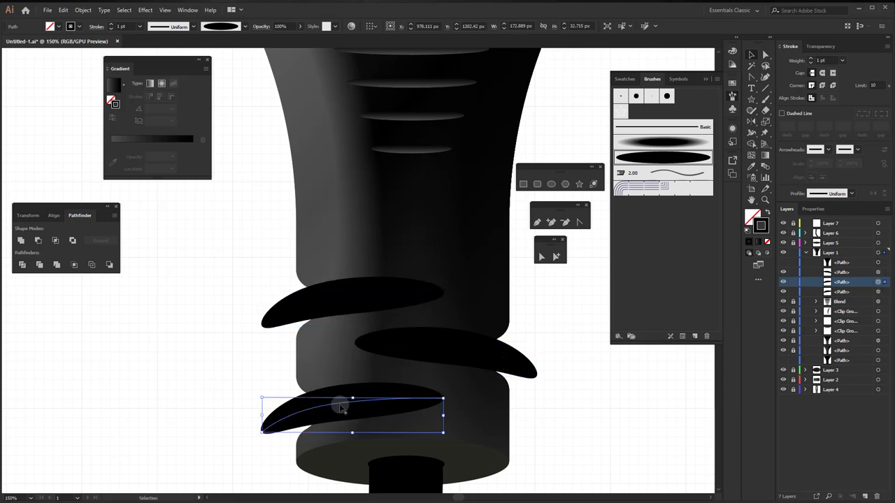
pyautogui.moveTo(342, 409); pyautogui.dragTo(341, 409)
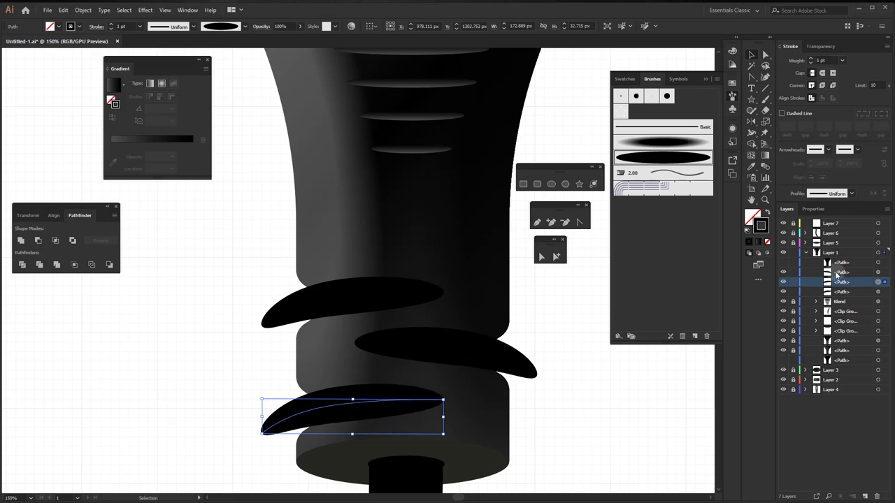
pyautogui.click(880, 272)
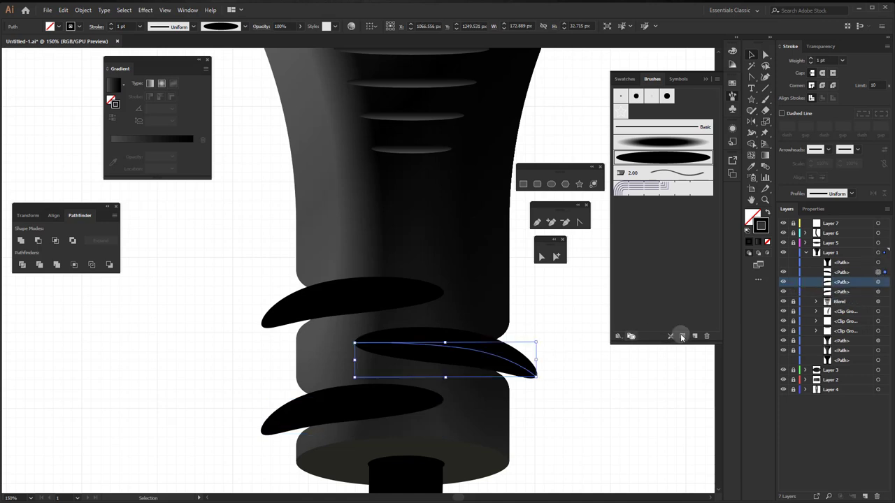
pyautogui.moveTo(563, 279); pyautogui.dragTo(208, 434)
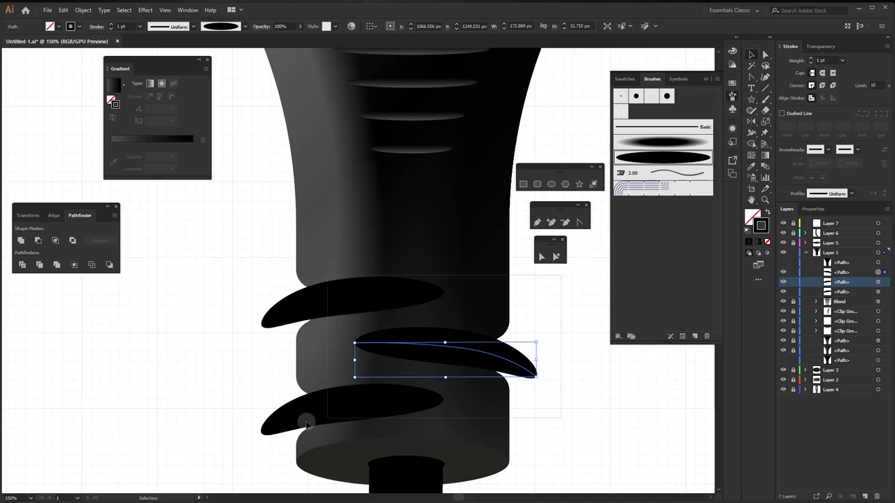
# Step: Outline the groove strokes and hide the shaded body to expose the black base
pyautogui.click(81, 10)
pyautogui.moveTo(93, 221)
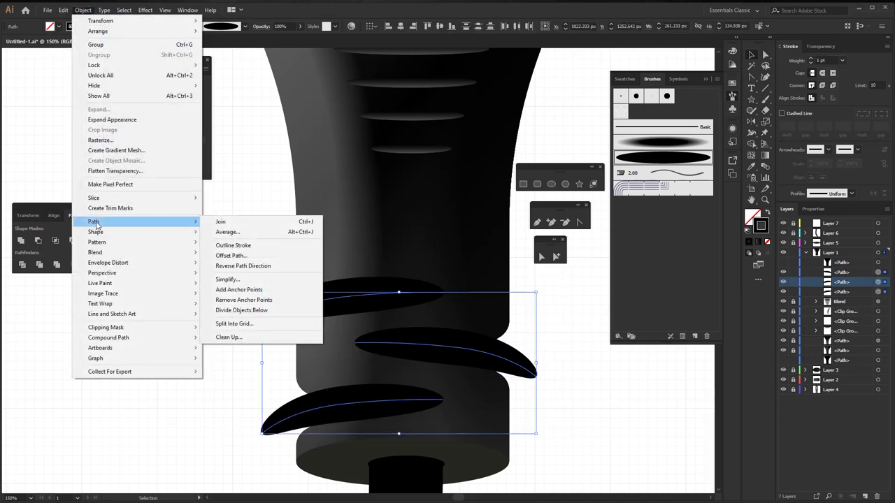
pyautogui.click(255, 244)
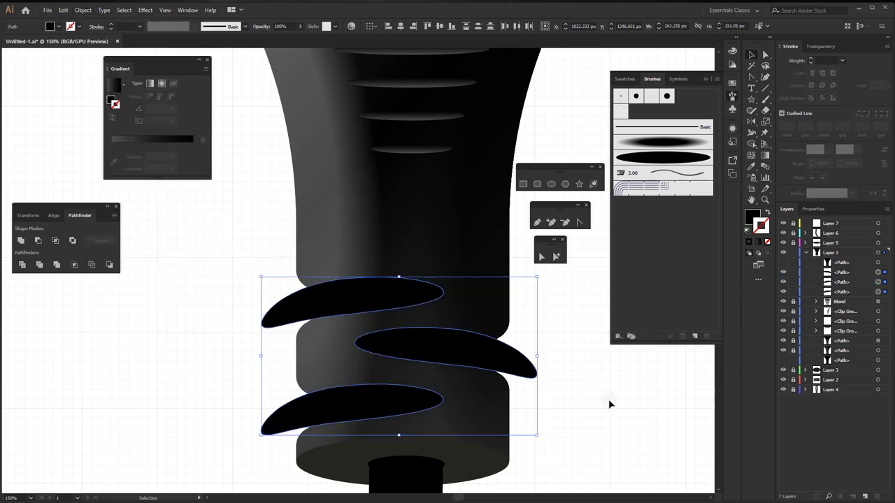
pyautogui.click(784, 264)
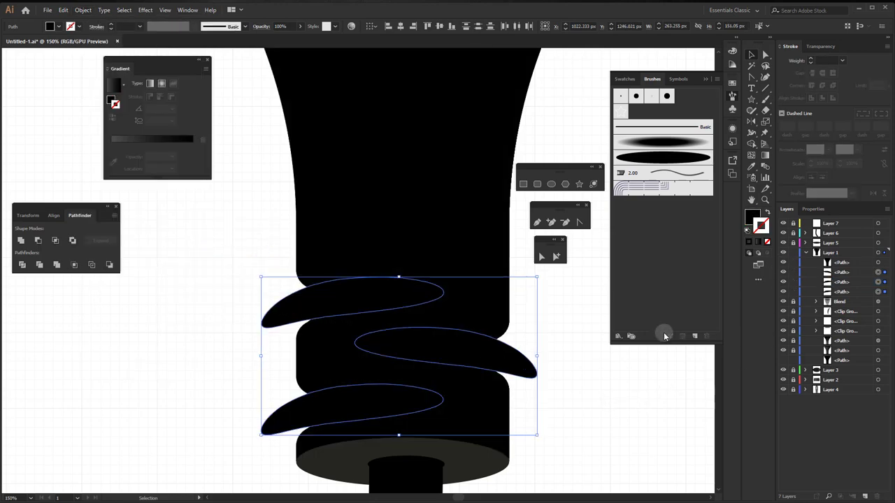
pyautogui.scroll(-3, 529, 354)
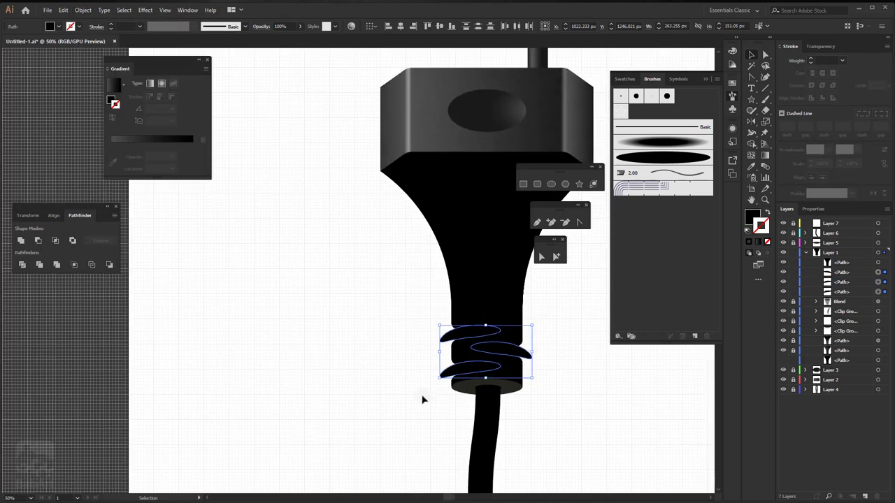
# Step: Clip the grooves inside the black plug body shape
pyautogui.moveTo(422, 399); pyautogui.dragTo(573, 289)
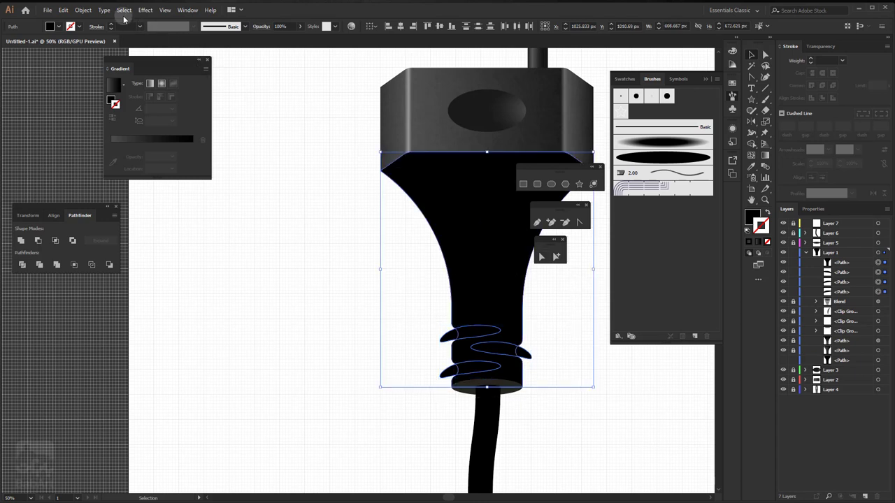
pyautogui.click(83, 11)
pyautogui.moveTo(106, 327)
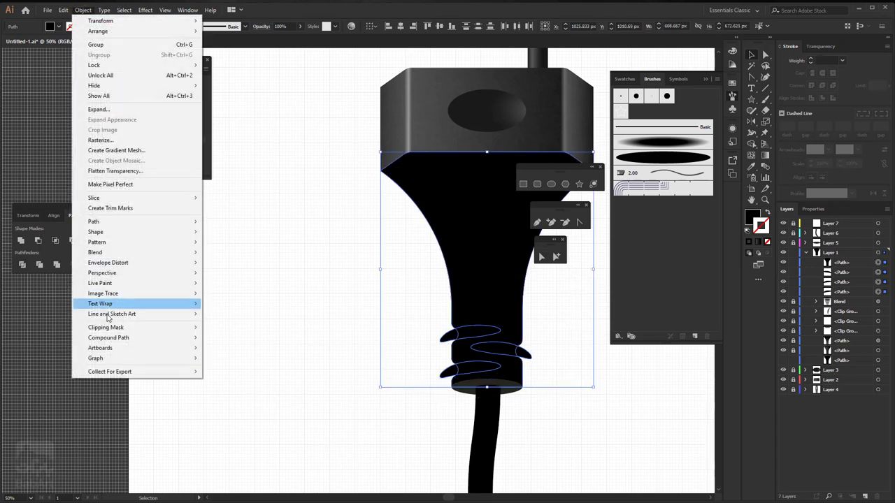
pyautogui.click(222, 327)
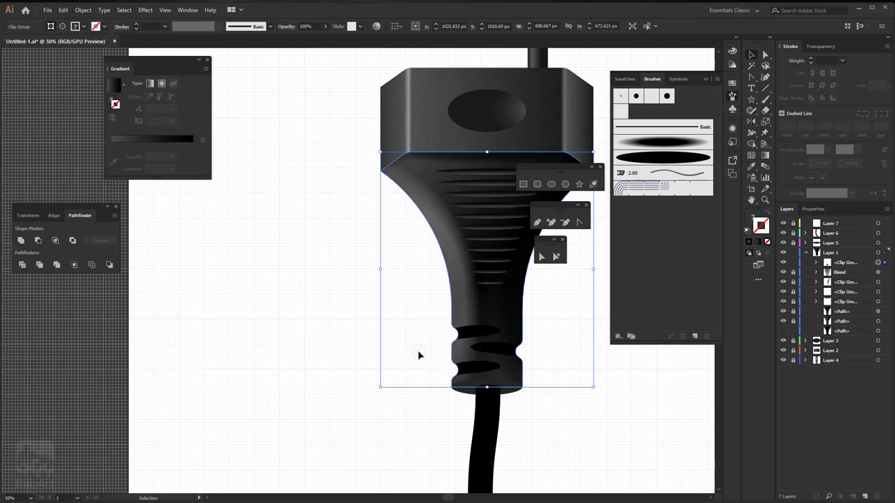
pyautogui.moveTo(503, 310); pyautogui.dragTo(344, 297)
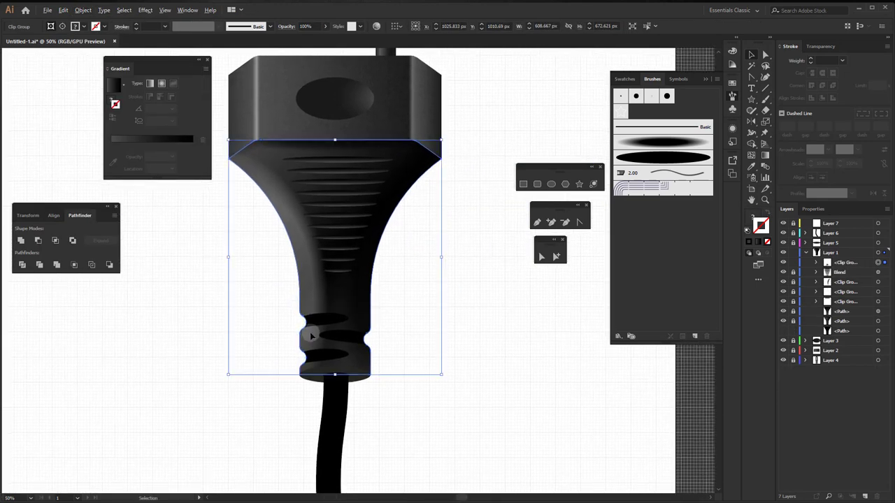
pyautogui.scroll(2, 310, 336)
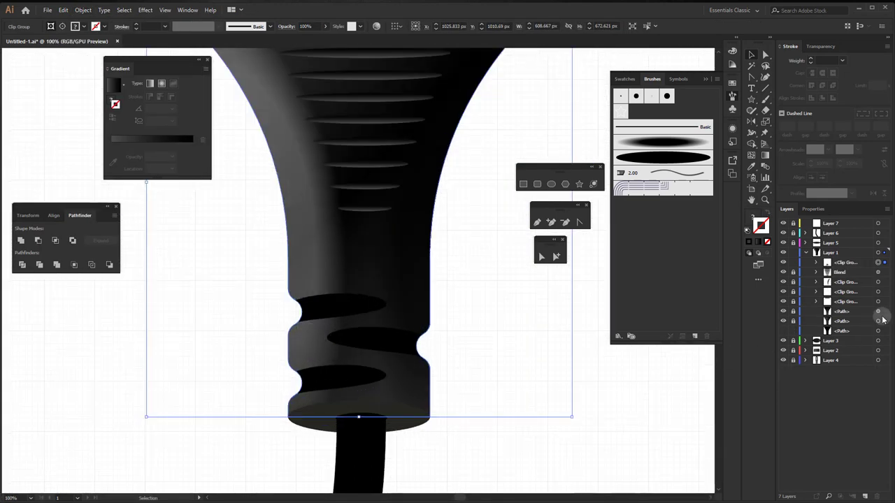
# Step: Select the three groove paths inside the clip group and group them
pyautogui.click(817, 262)
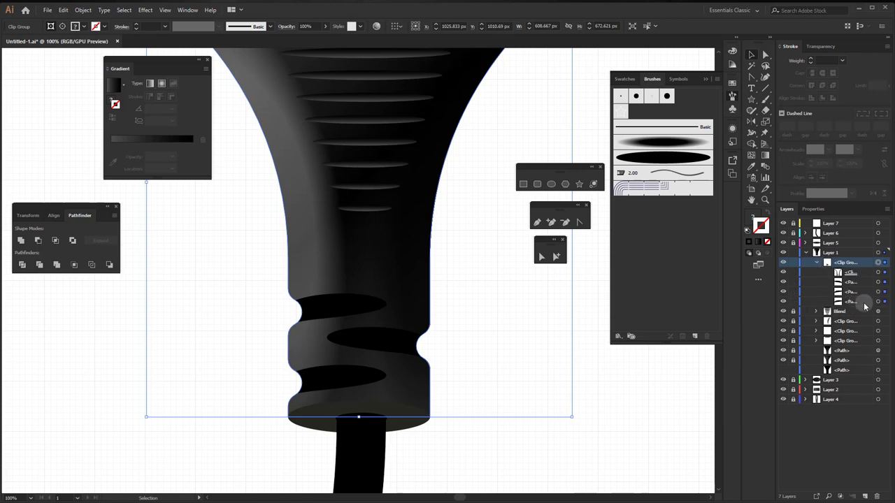
pyautogui.click(884, 303)
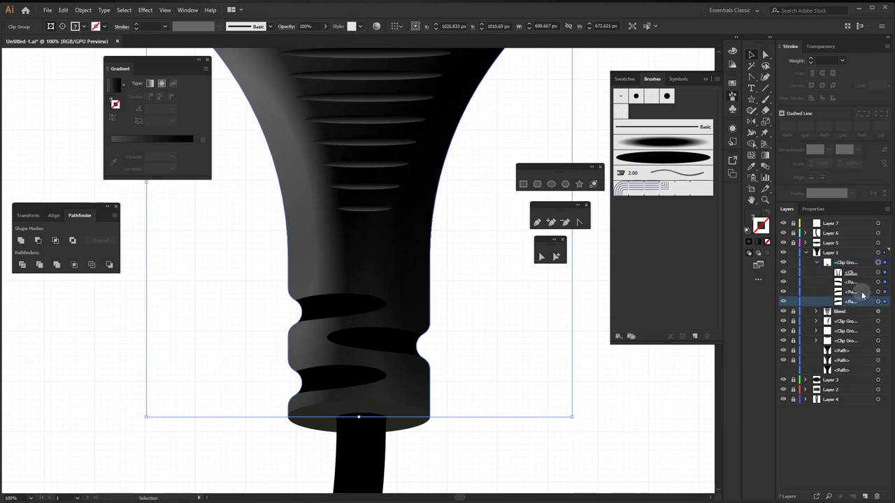
pyautogui.click(882, 301)
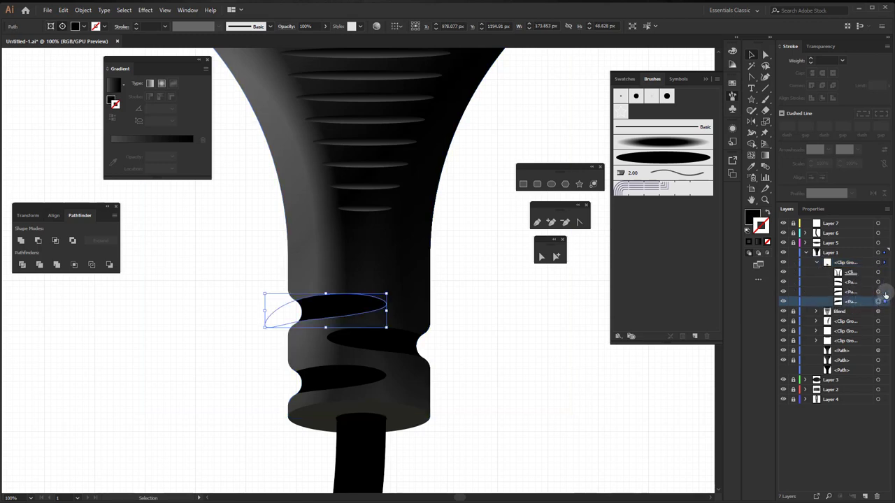
pyautogui.keyDown('shift'); pyautogui.click(883, 302); pyautogui.keyUp('shift')
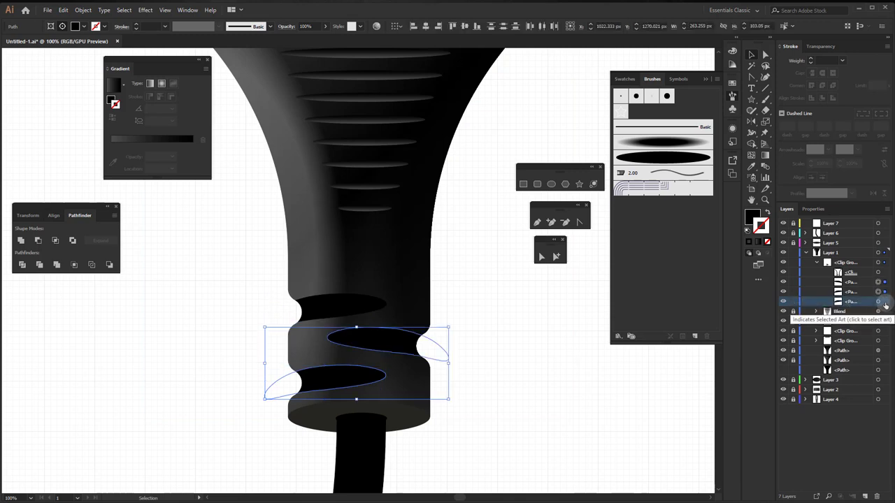
pyautogui.keyDown('shift'); pyautogui.click(882, 281); pyautogui.keyUp('shift')
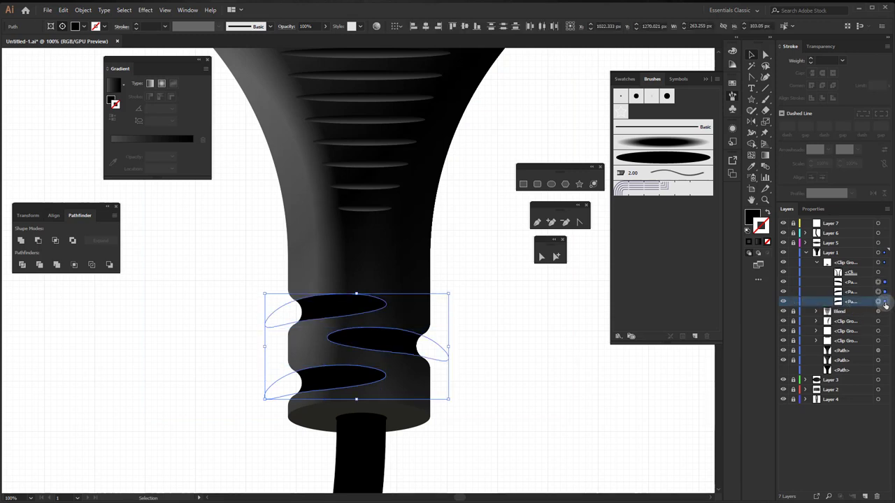
pyautogui.click(22, 242)
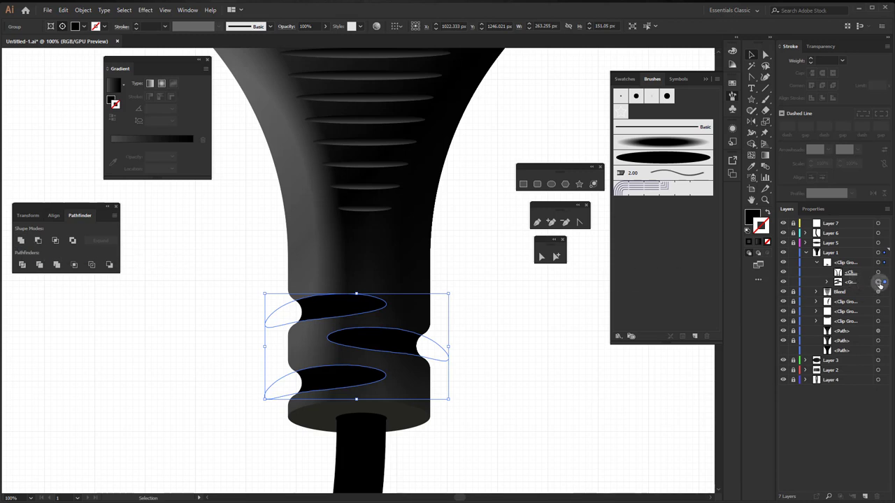
# Step: Fill the groove group with very dark grey #141313
pyautogui.click(782, 282)
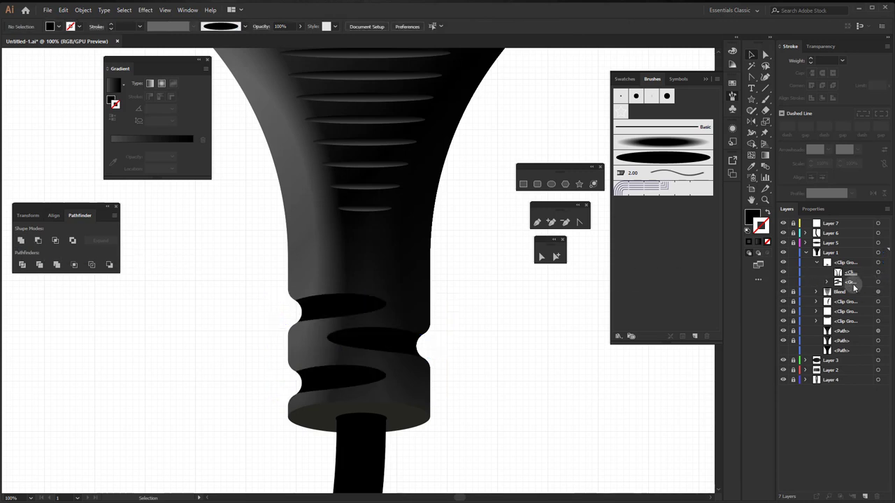
pyautogui.click(877, 282)
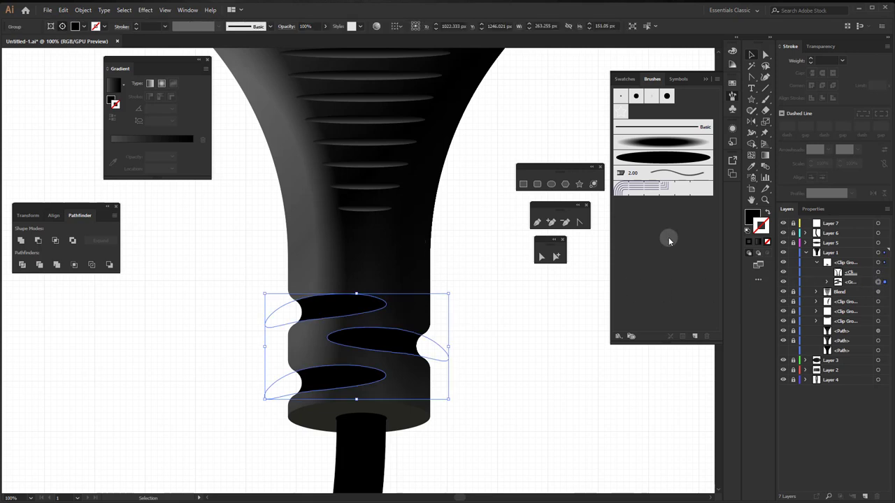
pyautogui.click(752, 218)
pyautogui.doubleClick(752, 218)
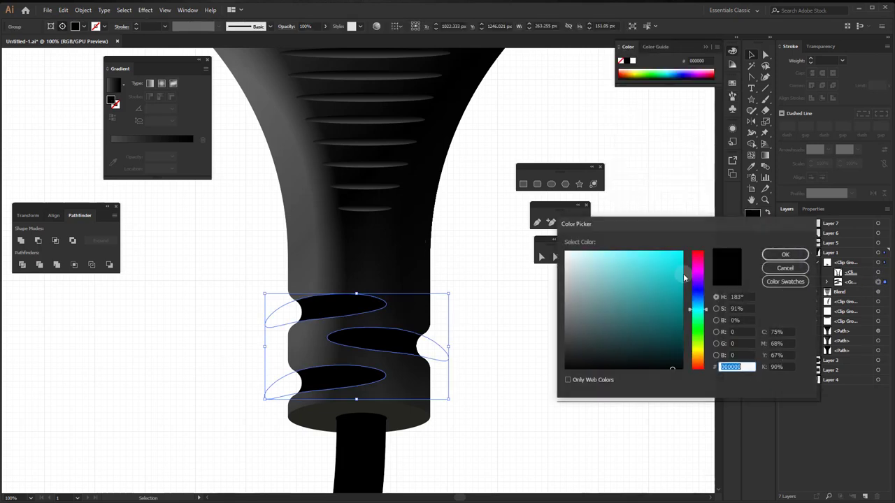
pyautogui.click(572, 359)
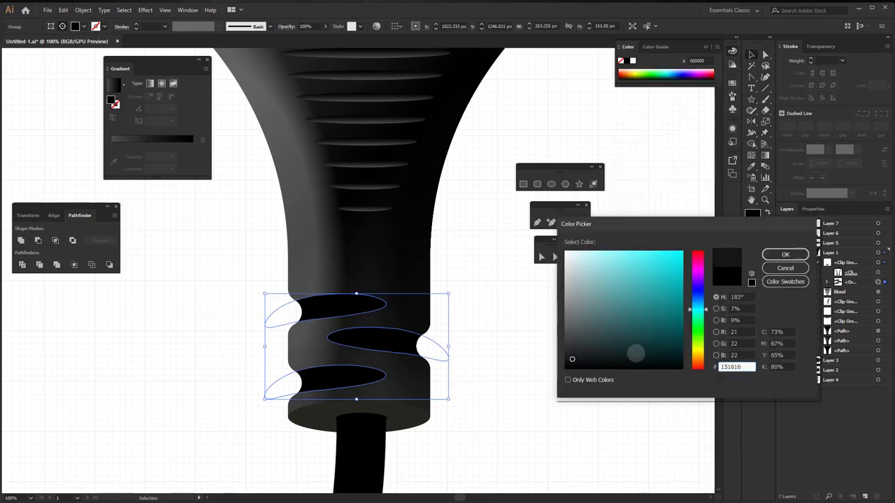
pyautogui.moveTo(705, 310); pyautogui.dragTo(704, 364)
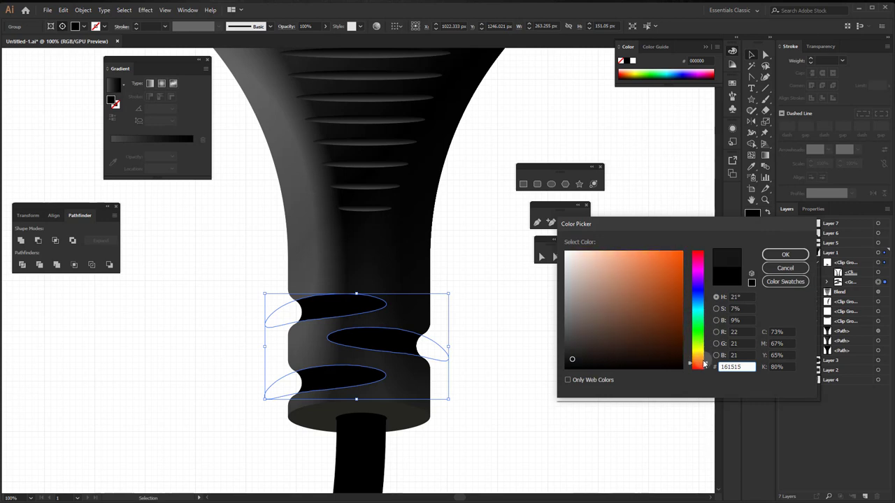
pyautogui.click(576, 358)
pyautogui.moveTo(577, 358); pyautogui.dragTo(574, 361)
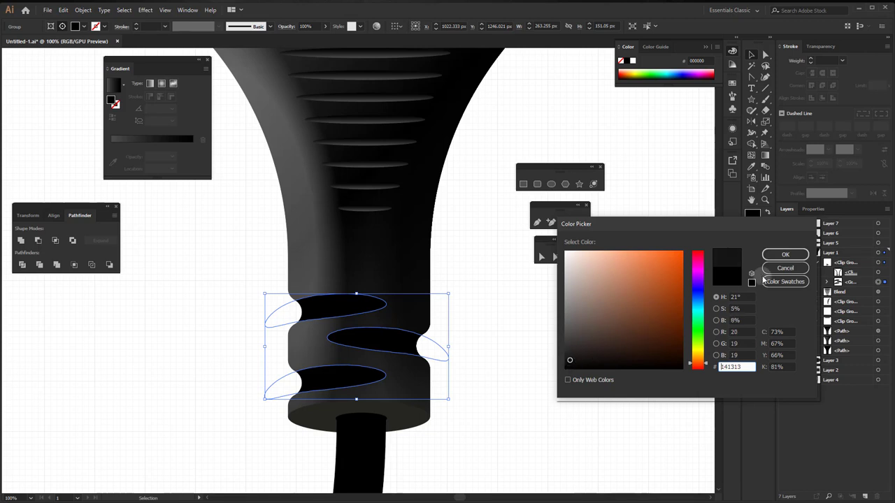
pyautogui.click(785, 255)
# Step: Deselect and look over the recoloured grooves on the plug
pyautogui.click(468, 334)
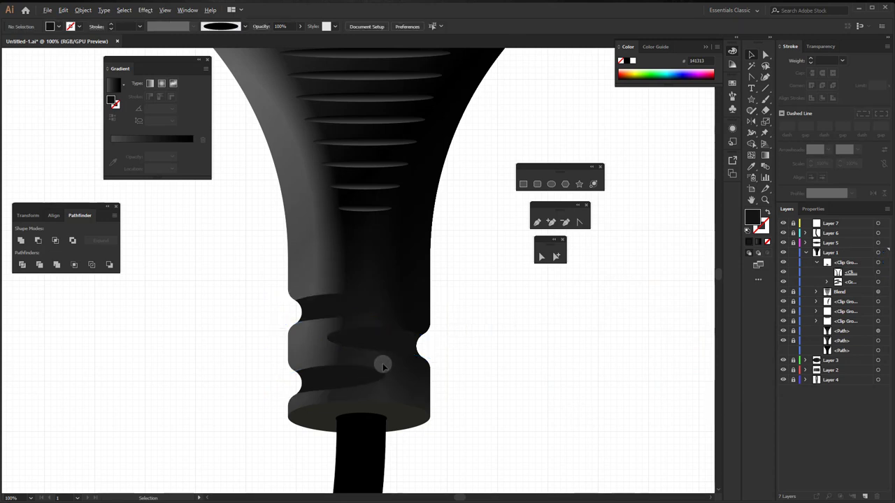
pyautogui.scroll(-1, 381, 361)
pyautogui.scroll(2, 390, 356)
pyautogui.scroll(1, 420, 354)
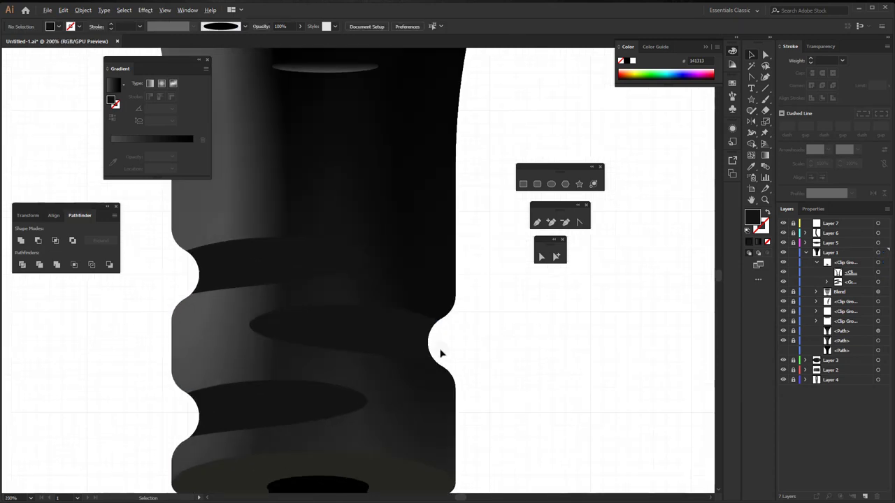
pyautogui.moveTo(421, 350); pyautogui.dragTo(403, 352)
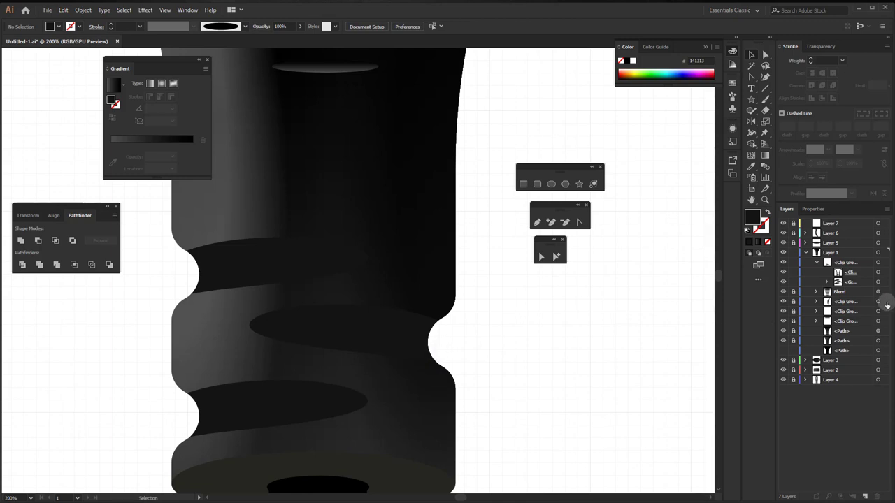
# Step: Toggle the middle groove's visibility to compare, then select that groove
pyautogui.click(828, 283)
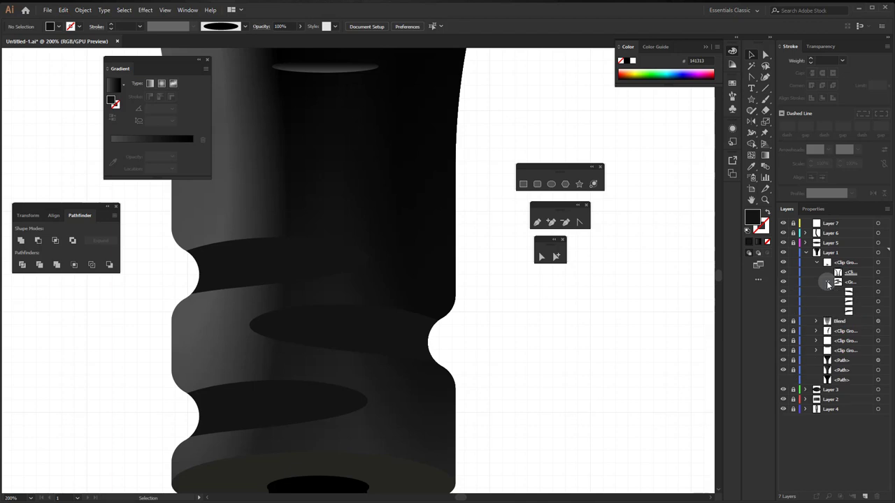
pyautogui.click(783, 283)
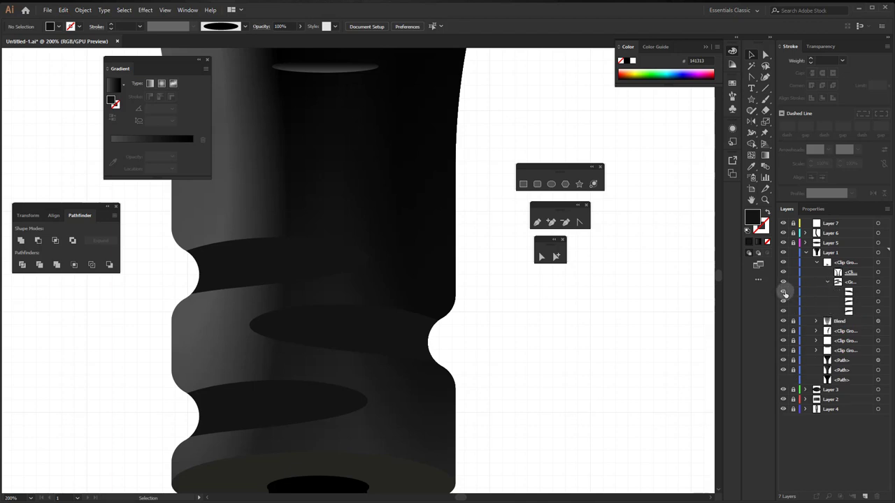
pyautogui.click(785, 292)
pyautogui.click(784, 292)
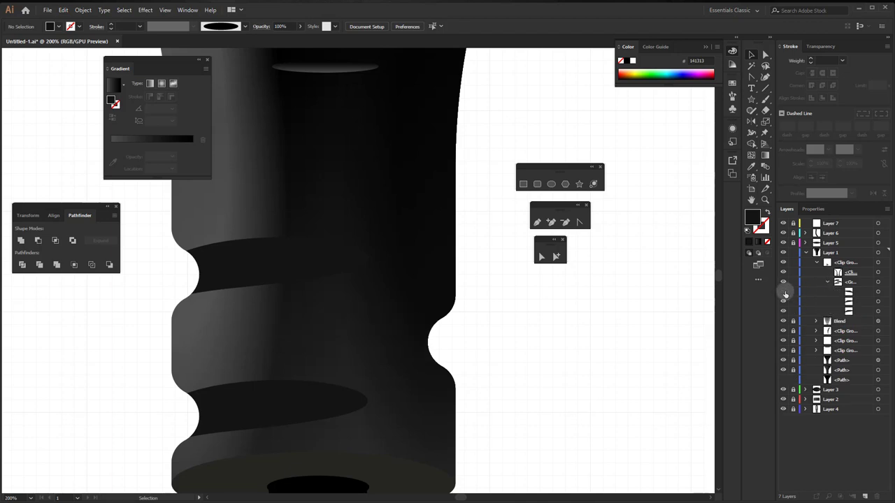
pyautogui.click(784, 292)
pyautogui.click(878, 292)
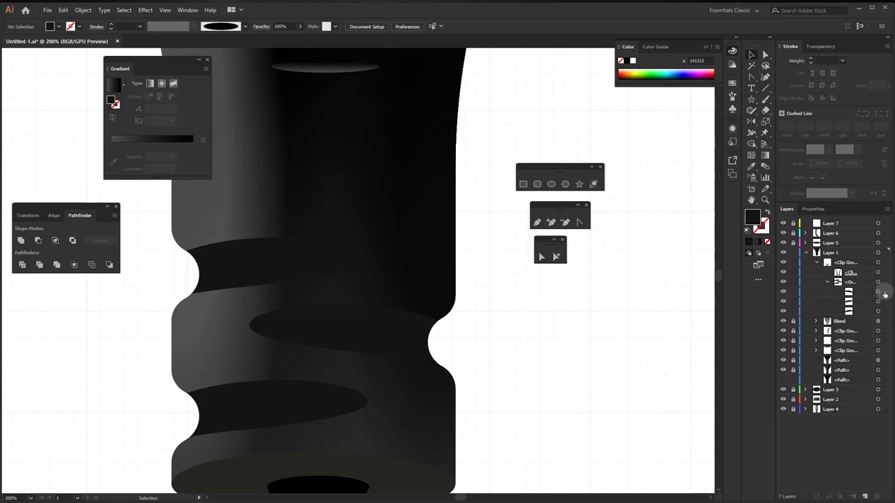
pyautogui.click(883, 293)
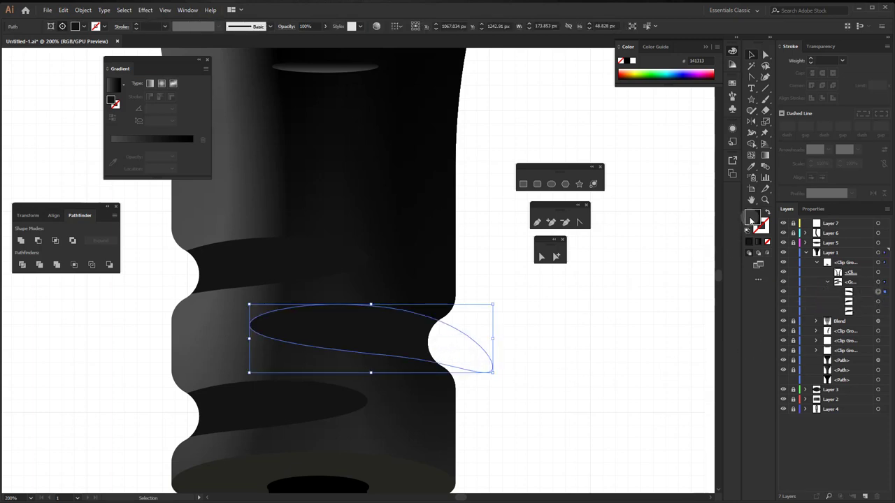
# Step: Copy the groove fill's hex value 141313 from the Color Picker
pyautogui.doubleClick(753, 218)
pyautogui.rightClick(730, 368)
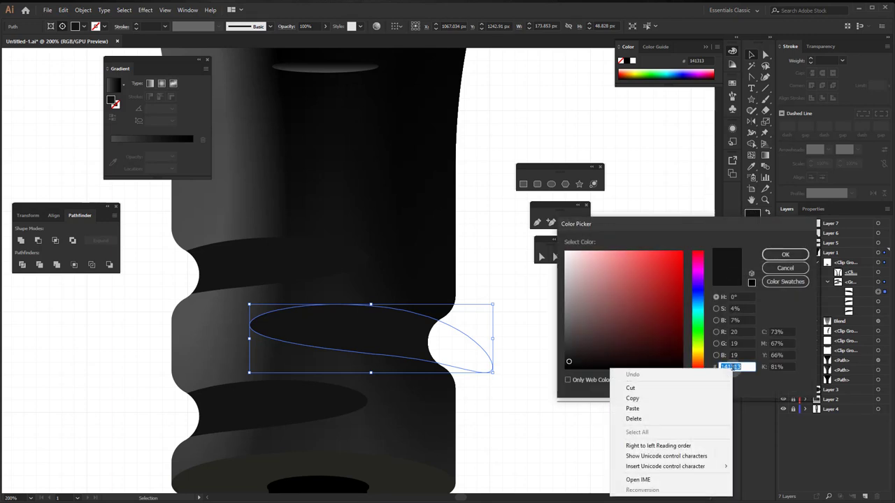
pyautogui.click(647, 398)
pyautogui.click(785, 267)
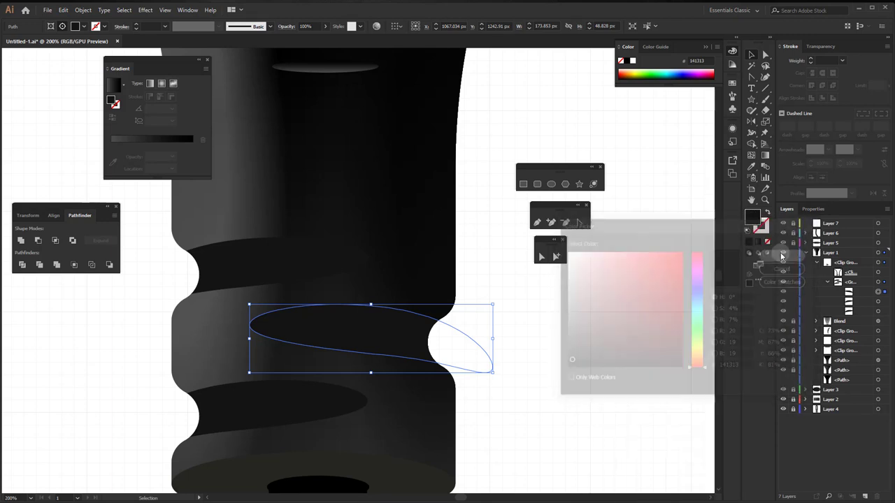
# Step: Fill the middle groove with a reversed linear gradient at a 35° angle
pyautogui.click(113, 85)
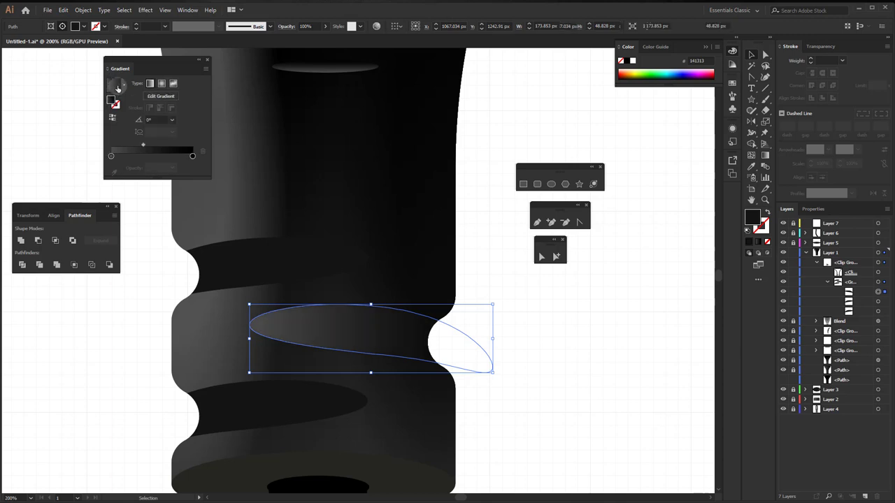
pyautogui.click(139, 132)
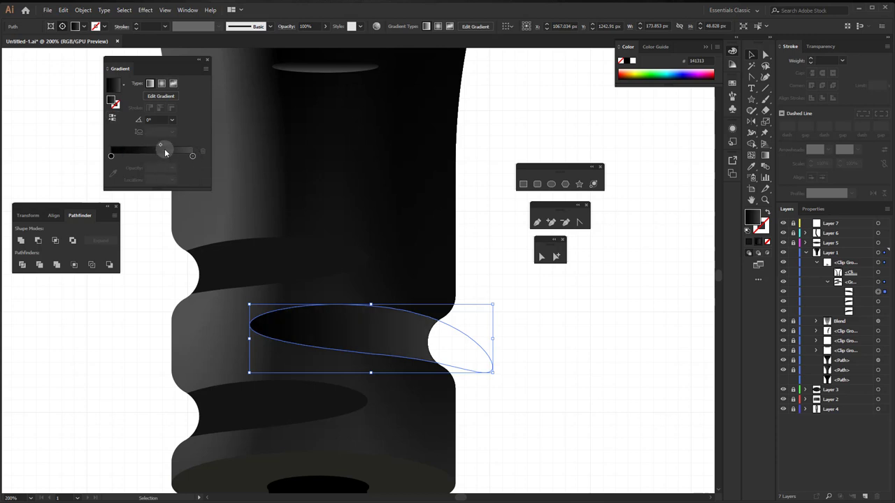
pyautogui.moveTo(160, 145); pyautogui.dragTo(177, 149)
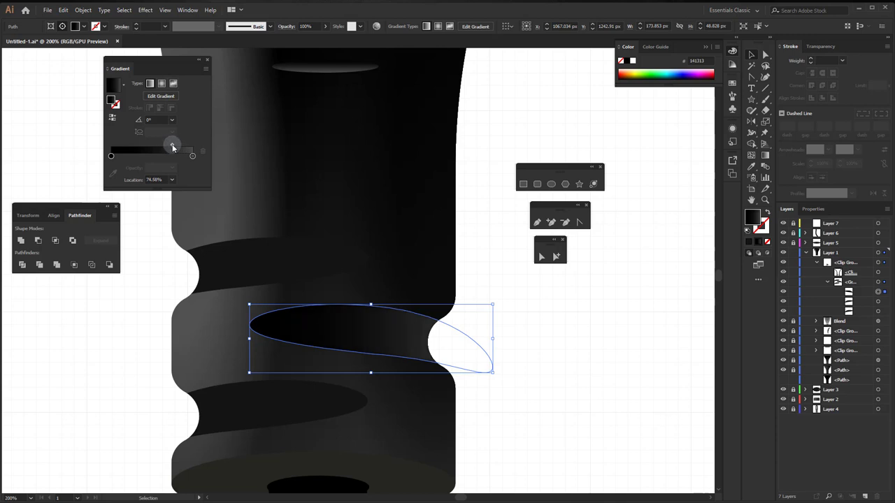
pyautogui.click(171, 119)
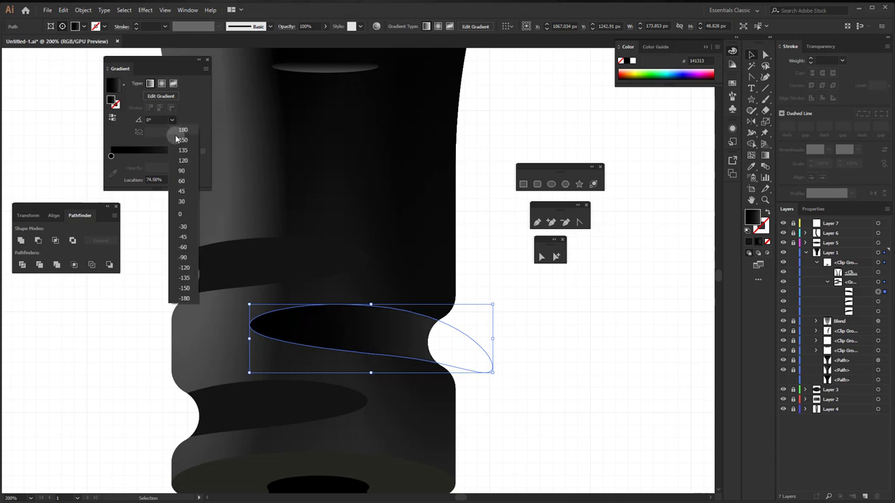
pyautogui.click(183, 236)
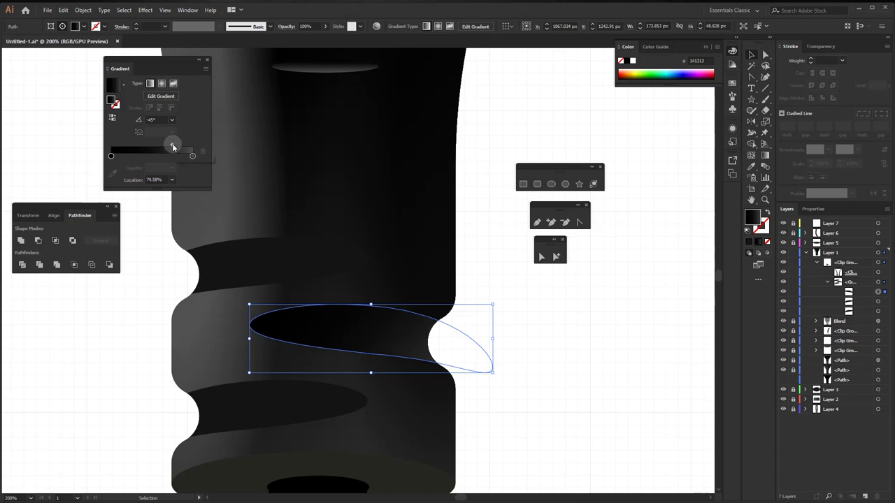
pyautogui.moveTo(172, 144); pyautogui.dragTo(168, 146)
pyautogui.click(172, 120)
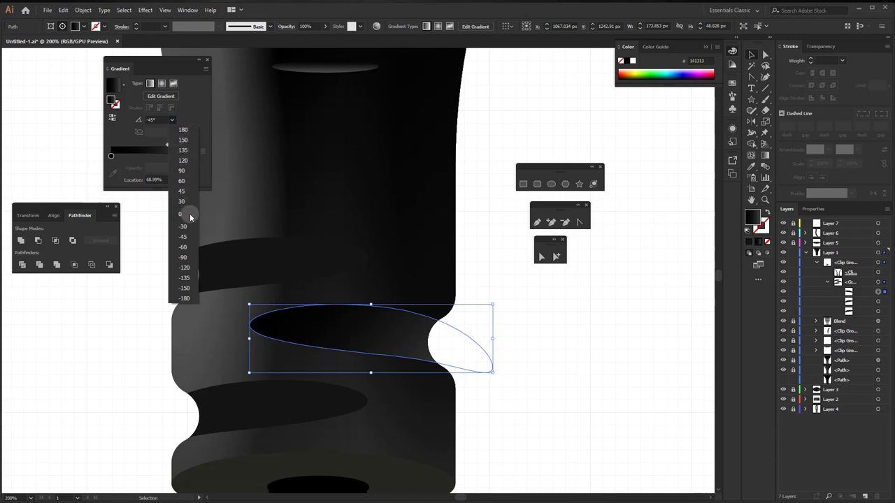
pyautogui.click(153, 119)
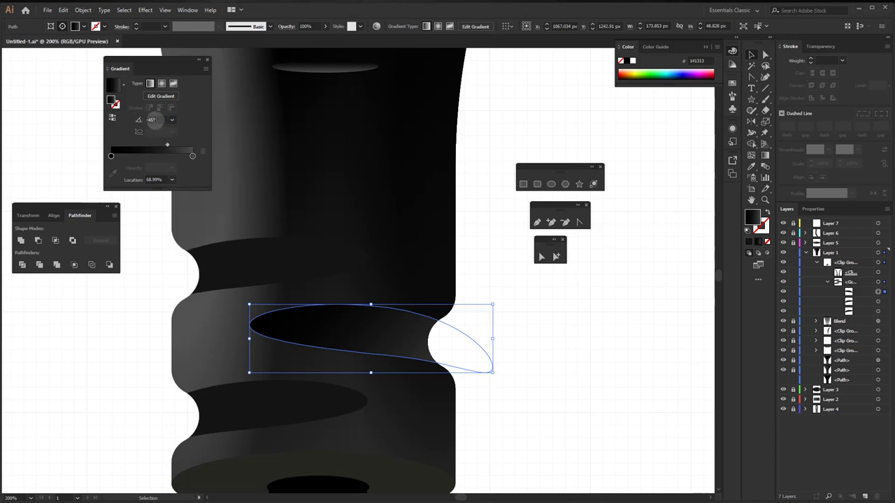
pyautogui.write('5')
pyautogui.press('Return')
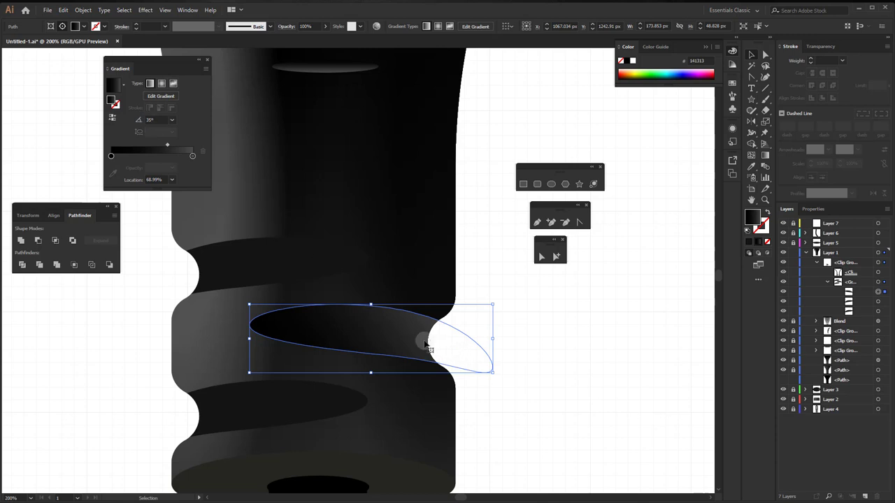
# Step: Set the left gradient stop to #141313
pyautogui.click(110, 155)
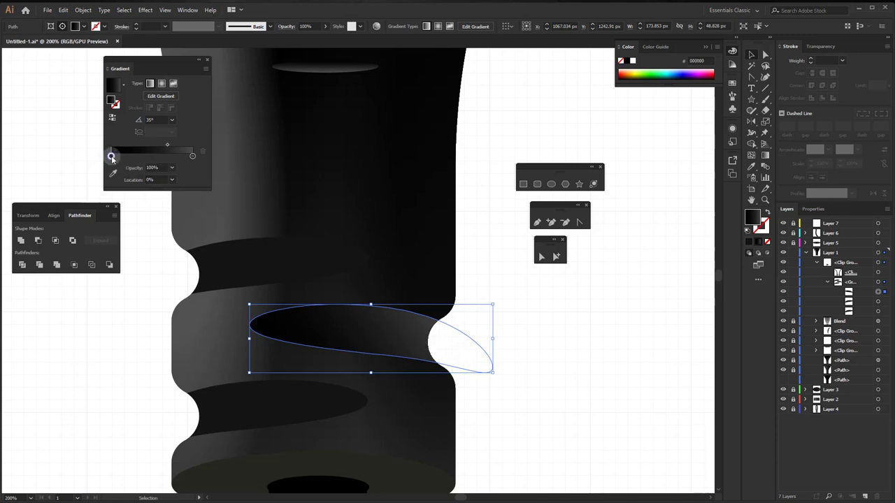
pyautogui.doubleClick(110, 155)
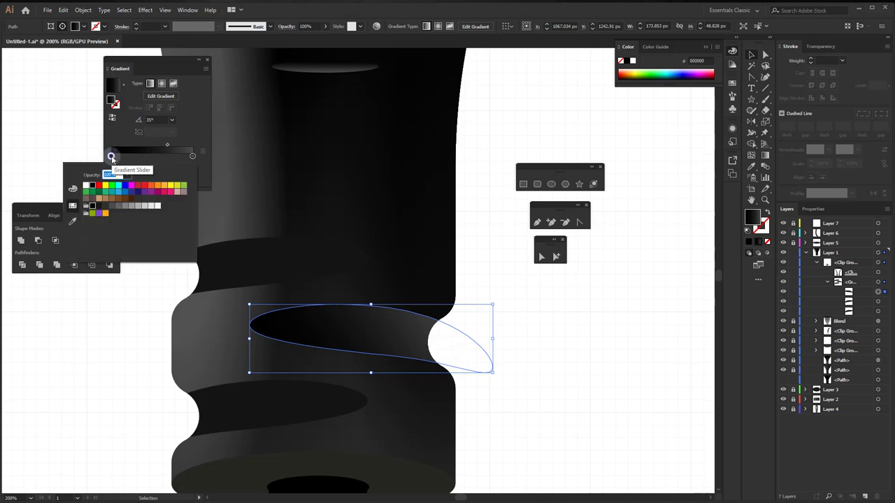
pyautogui.click(72, 190)
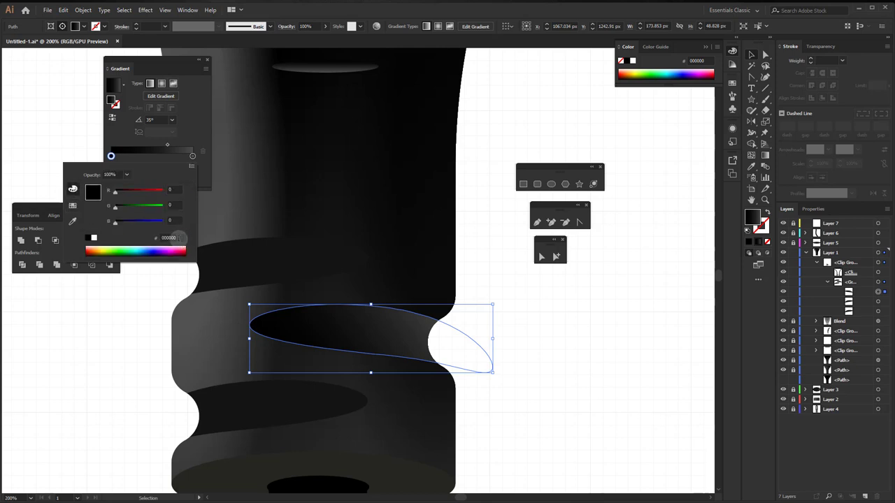
pyautogui.click(154, 238)
pyautogui.write('141313')
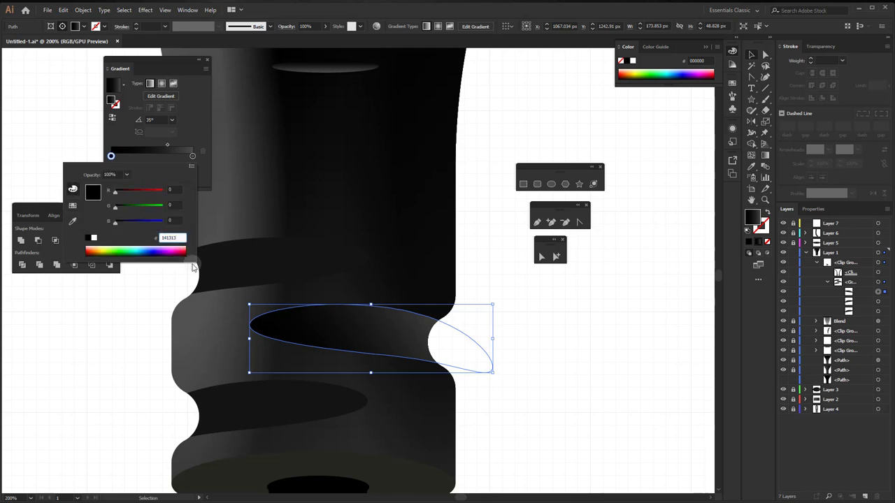
pyautogui.click(193, 268)
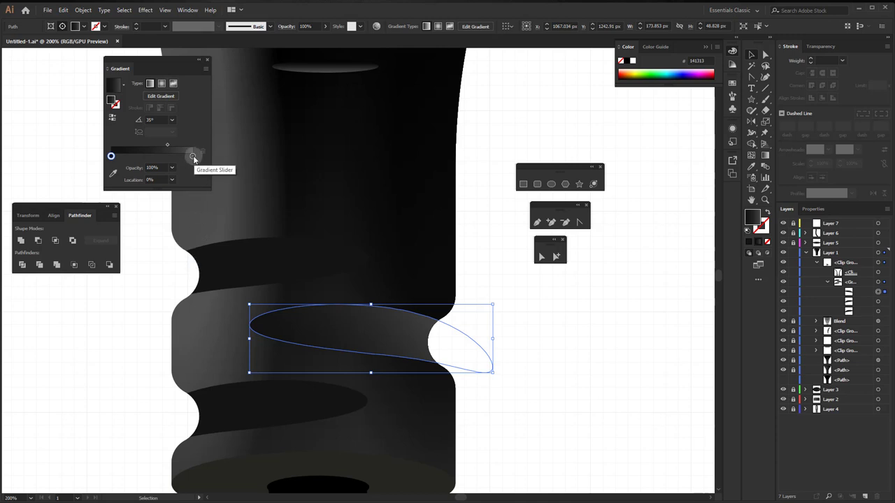
# Step: Set the right gradient stop to dark grey 333333
pyautogui.doubleClick(194, 157)
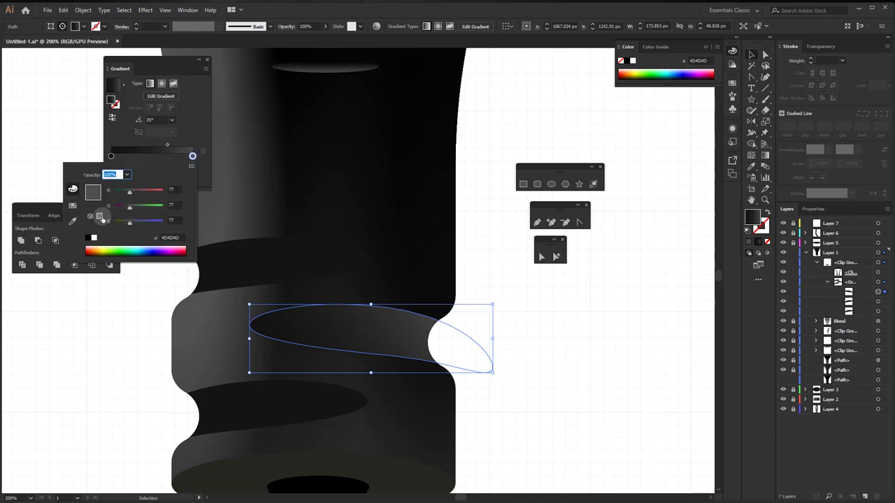
pyautogui.click(73, 205)
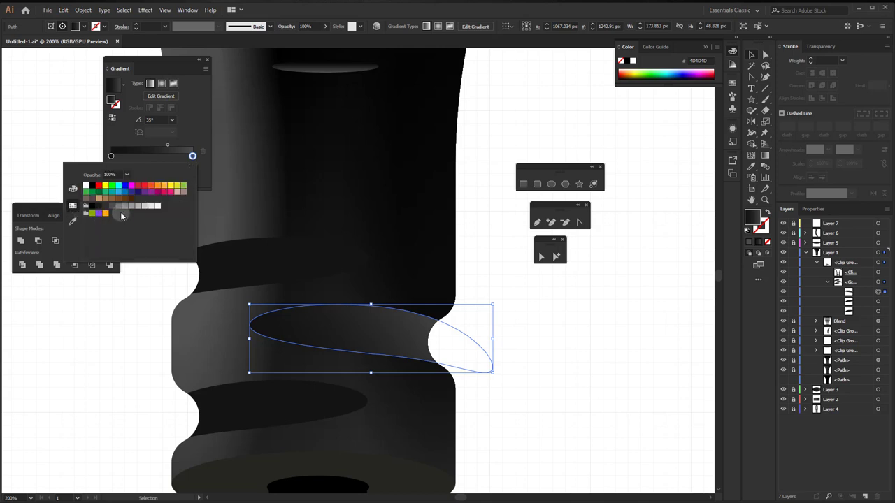
pyautogui.click(107, 209)
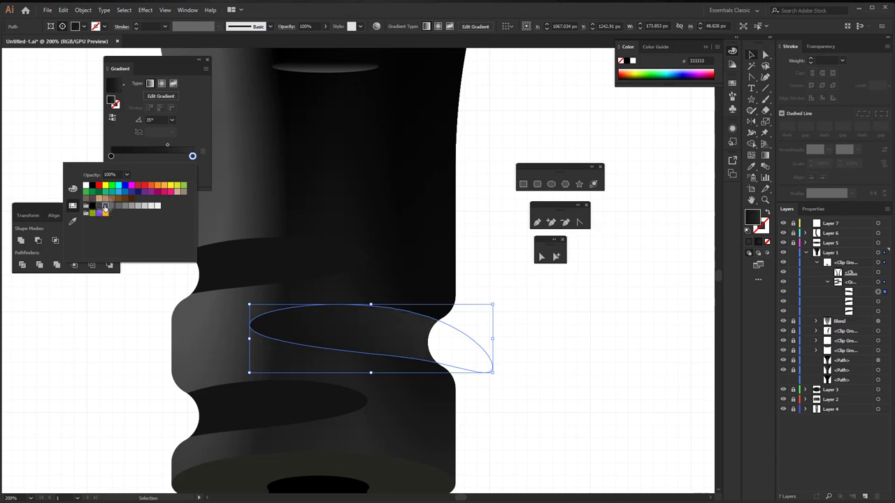
pyautogui.click(542, 287)
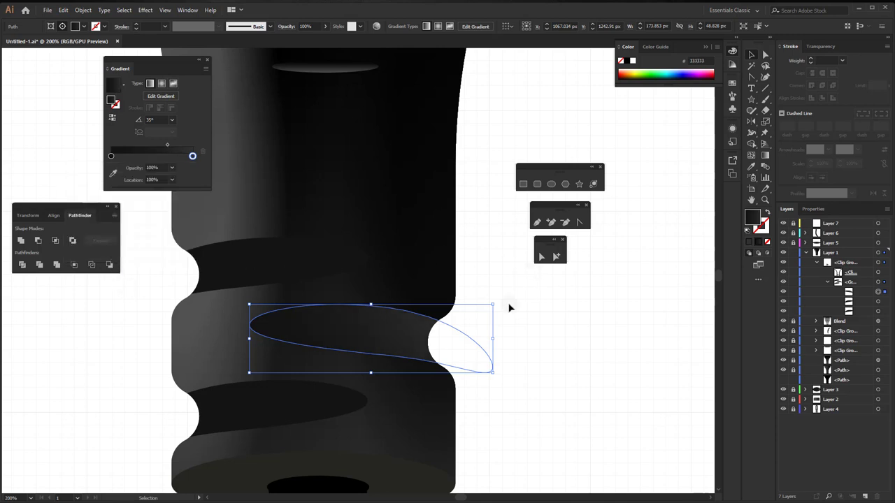
pyautogui.keyDown('alt'); pyautogui.scroll(-2, 404, 370); pyautogui.keyUp('alt')
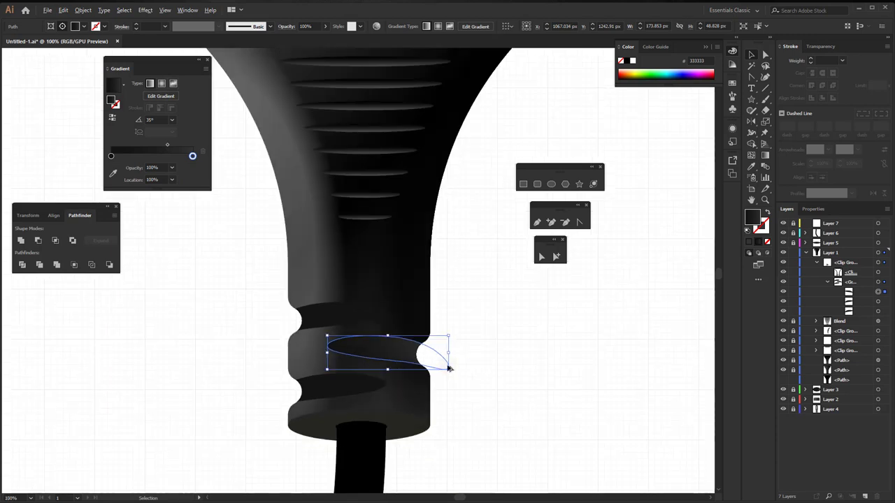
# Step: Give the lower groove ellipse a reversed gradient at a -45° angle
pyautogui.click(878, 301)
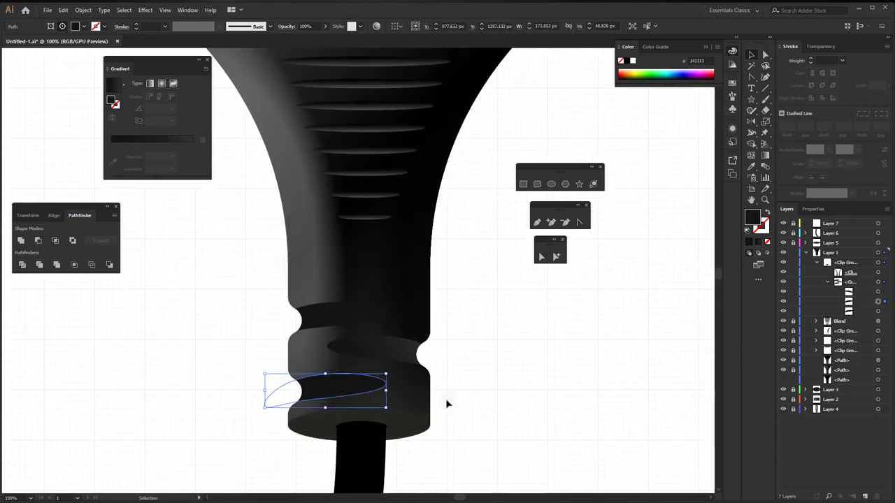
pyautogui.moveTo(383, 389); pyautogui.dragTo(381, 366)
pyautogui.keyDown('alt'); pyautogui.scroll(1, 333, 369); pyautogui.keyUp('alt')
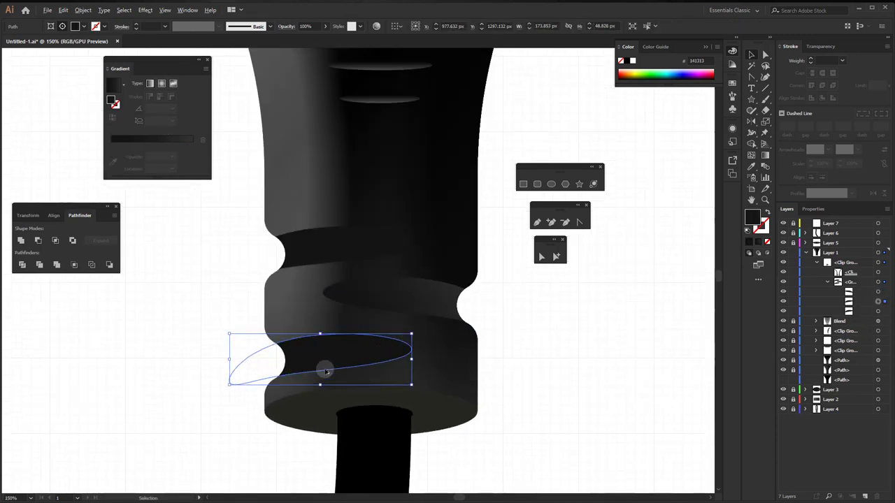
pyautogui.keyDown('alt'); pyautogui.scroll(1, 324, 369); pyautogui.keyUp('alt')
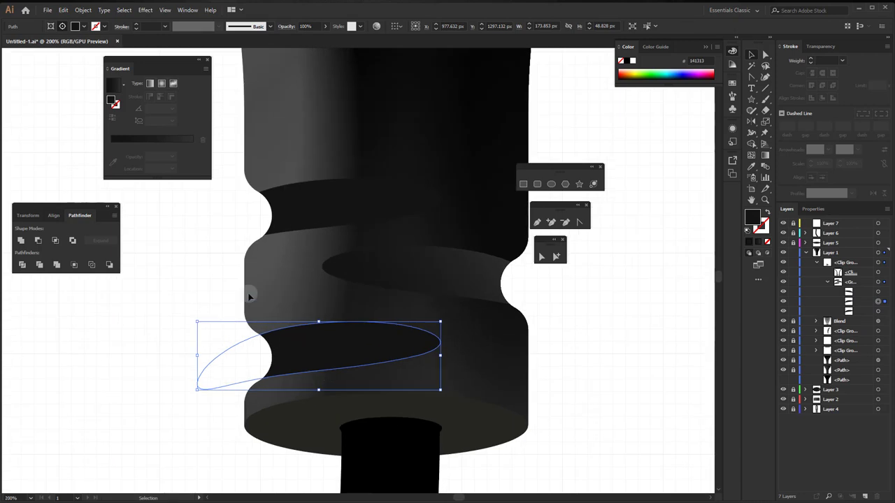
pyautogui.click(116, 85)
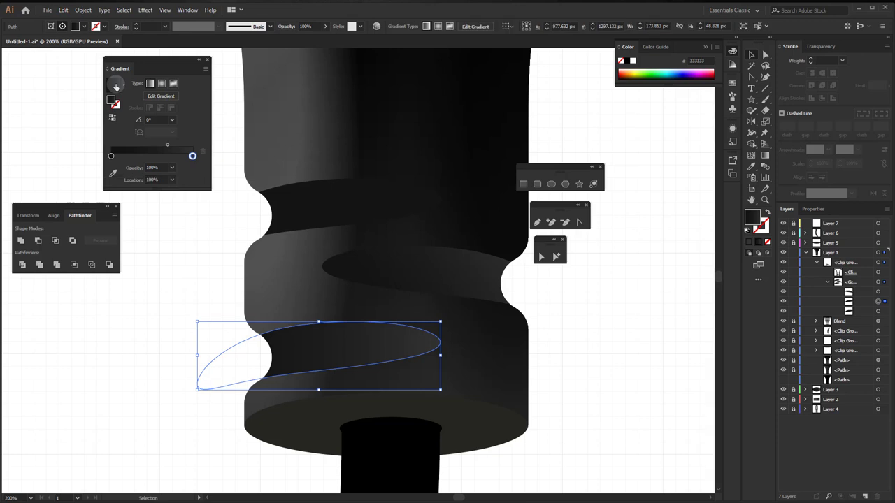
pyautogui.click(112, 119)
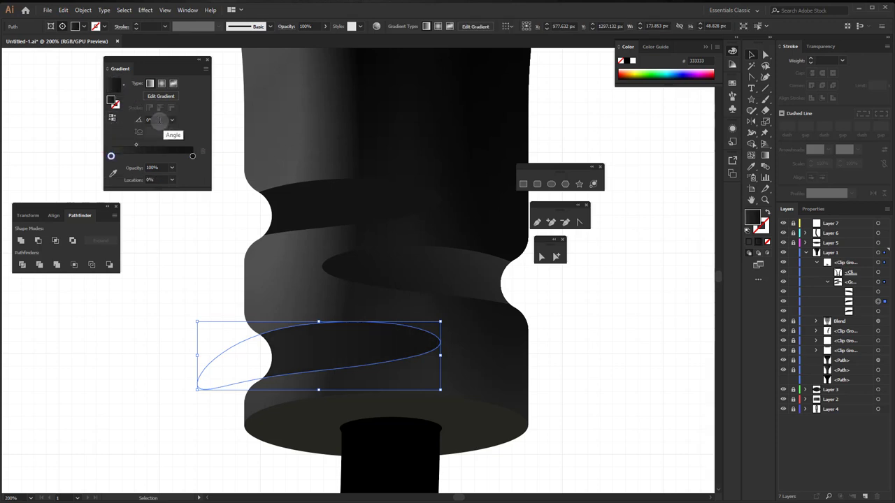
pyautogui.click(173, 120)
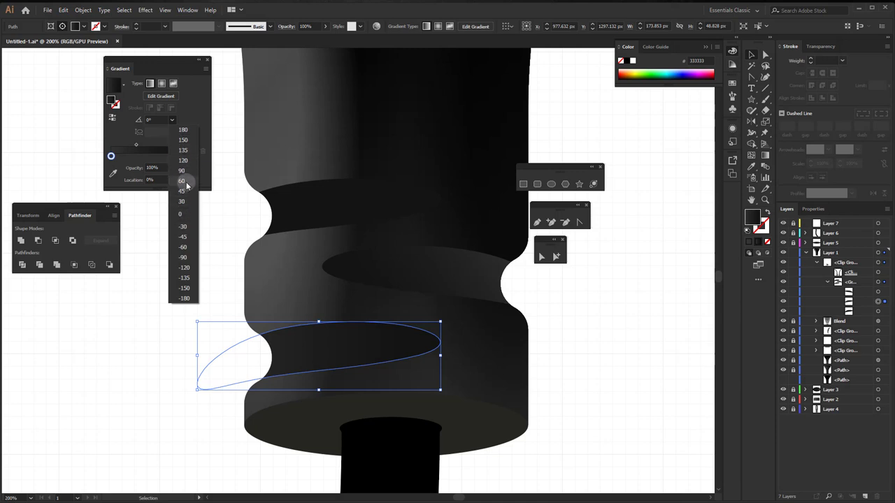
pyautogui.click(183, 237)
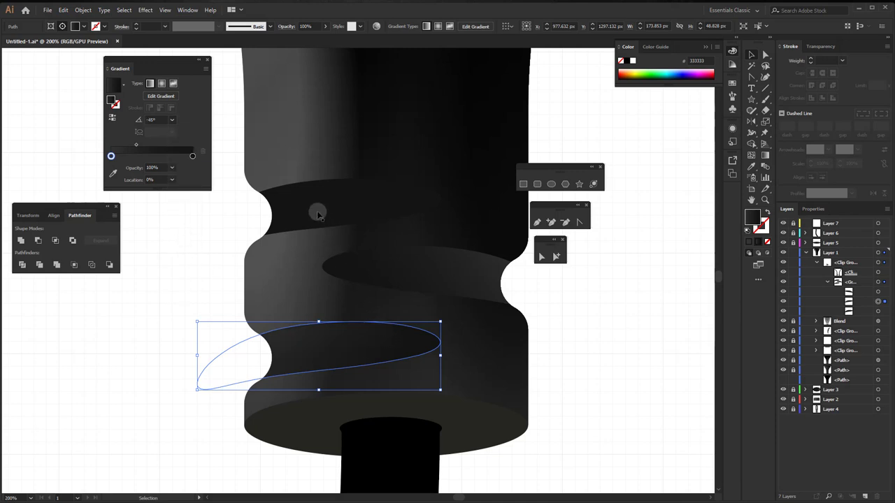
# Step: Give the upper groove ellipse a reversed gradient at a -60° angle
pyautogui.click(884, 312)
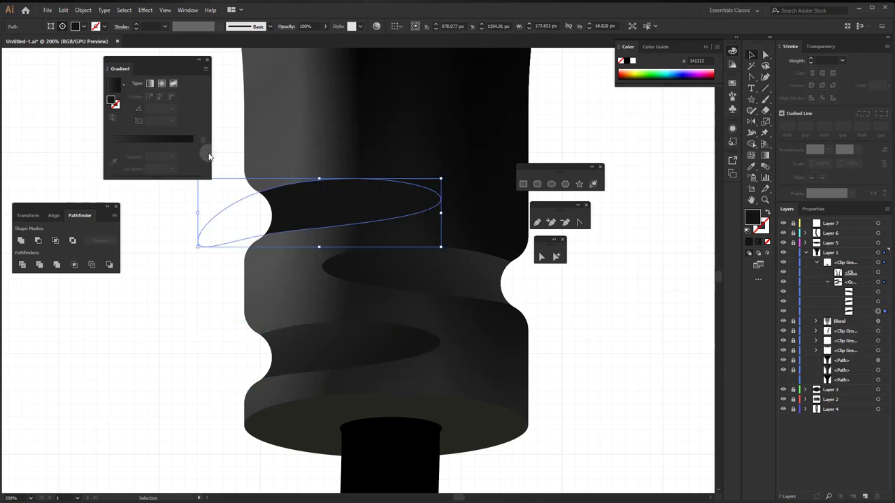
pyautogui.click(111, 85)
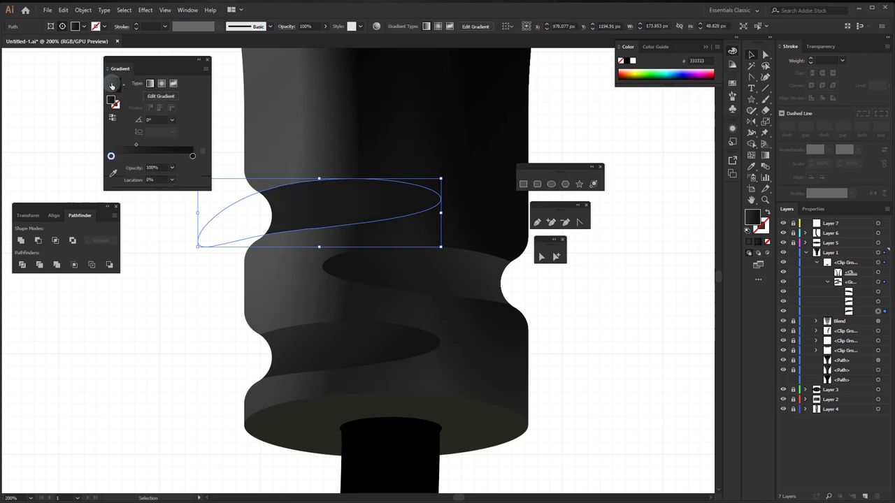
pyautogui.click(113, 119)
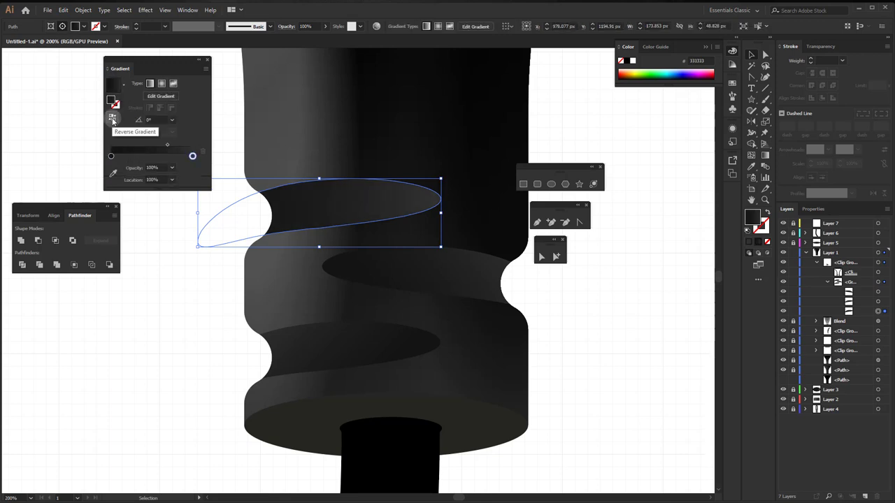
pyautogui.click(172, 120)
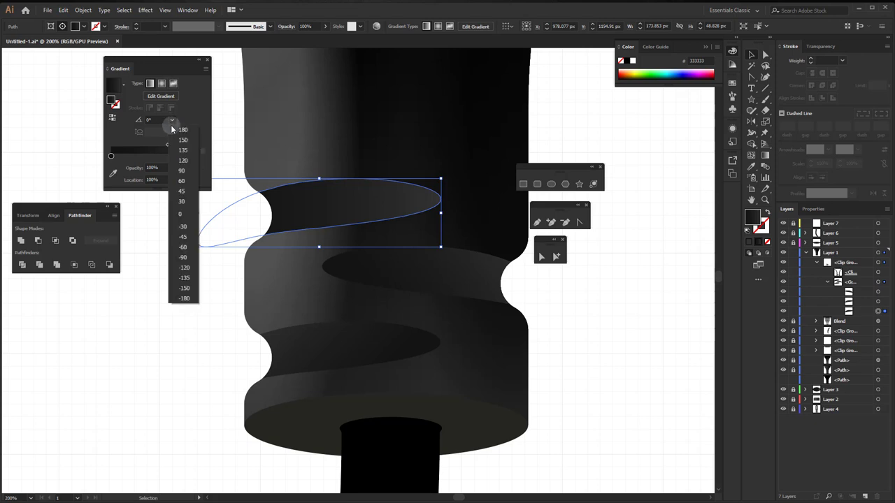
pyautogui.click(185, 247)
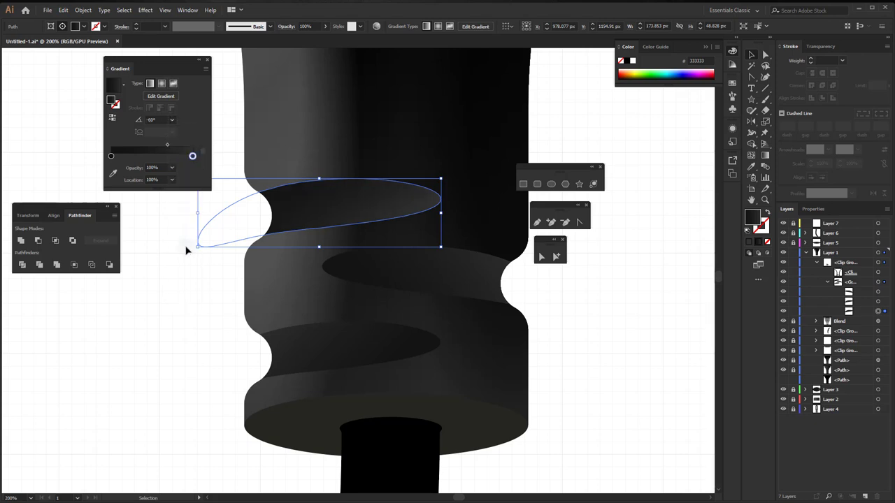
pyautogui.click(567, 324)
pyautogui.scroll(-5, 423, 316)
# Step: Duplicate the plug's base ellipse in the Layers panel
pyautogui.moveTo(434, 298); pyautogui.dragTo(331, 325)
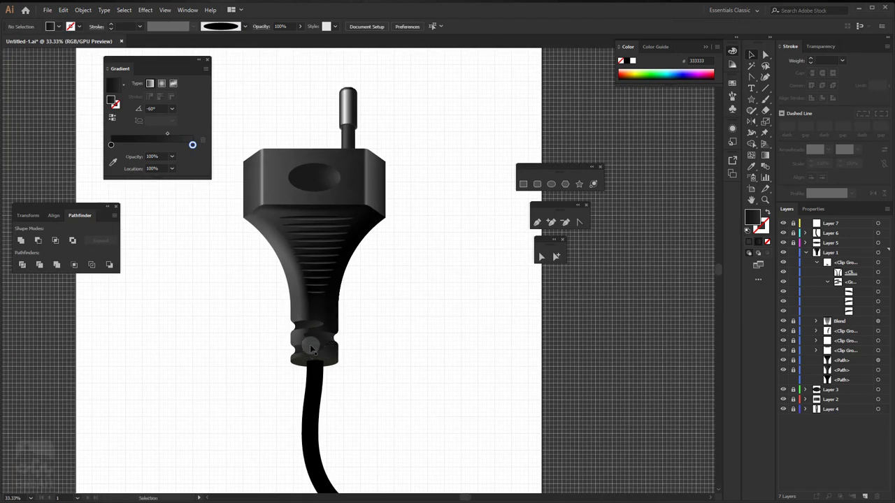
pyautogui.scroll(1, 386, 376)
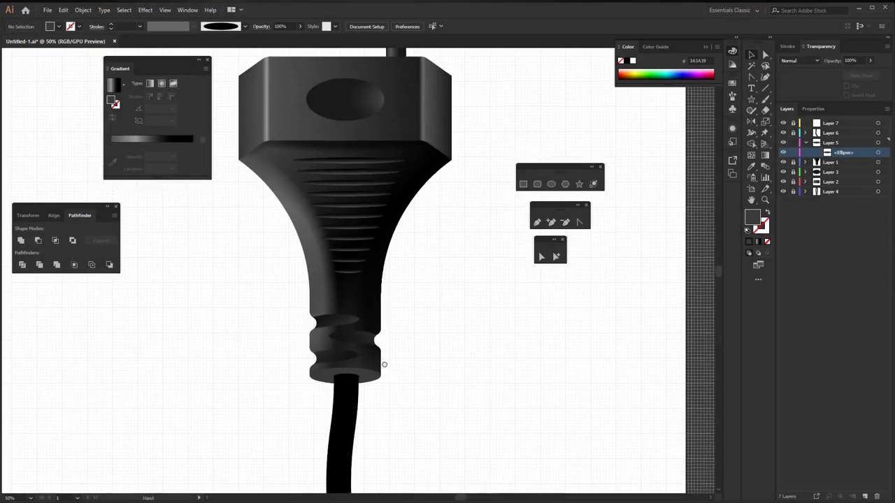
pyautogui.scroll(1, 358, 358)
pyautogui.moveTo(354, 355); pyautogui.dragTo(380, 315)
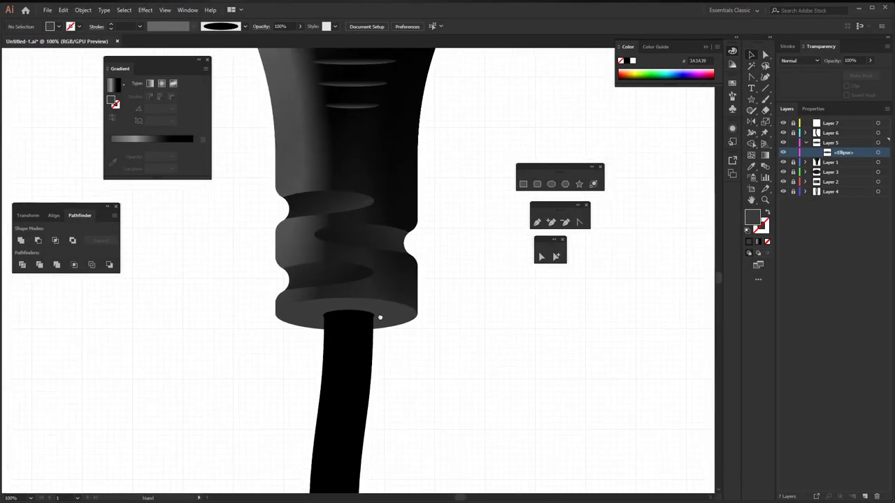
pyautogui.click(385, 323)
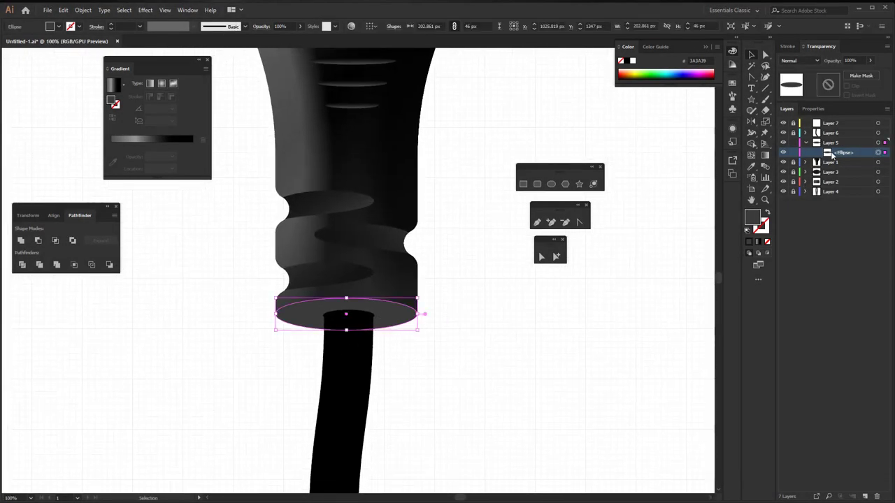
pyautogui.moveTo(832, 155); pyautogui.dragTo(865, 496)
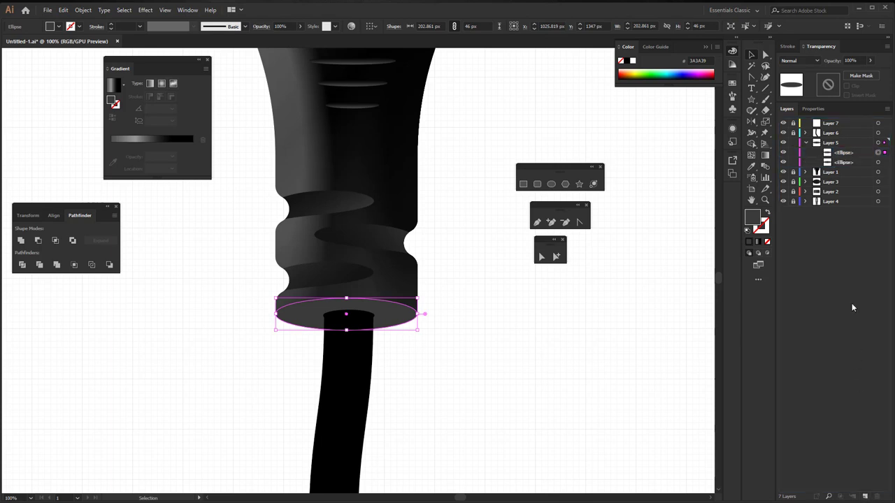
pyautogui.click(839, 154)
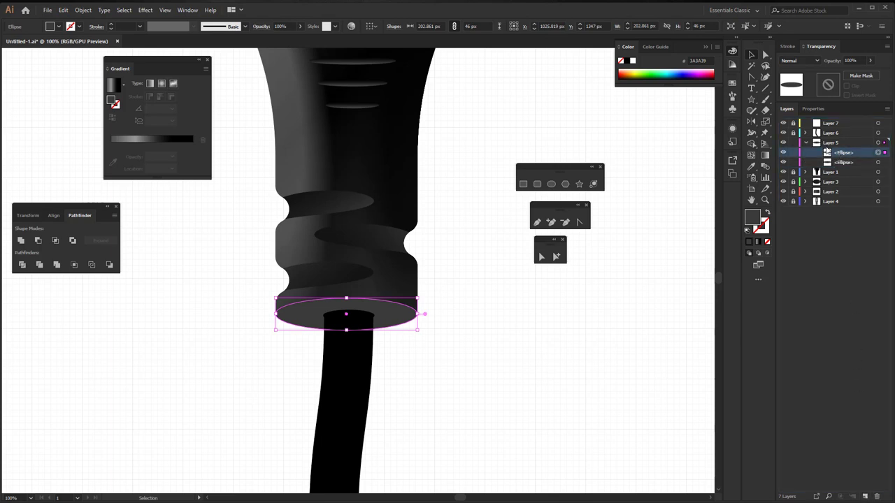
# Step: Draw a diagonal line across the base rim and adjust its endpoints
pyautogui.click(765, 88)
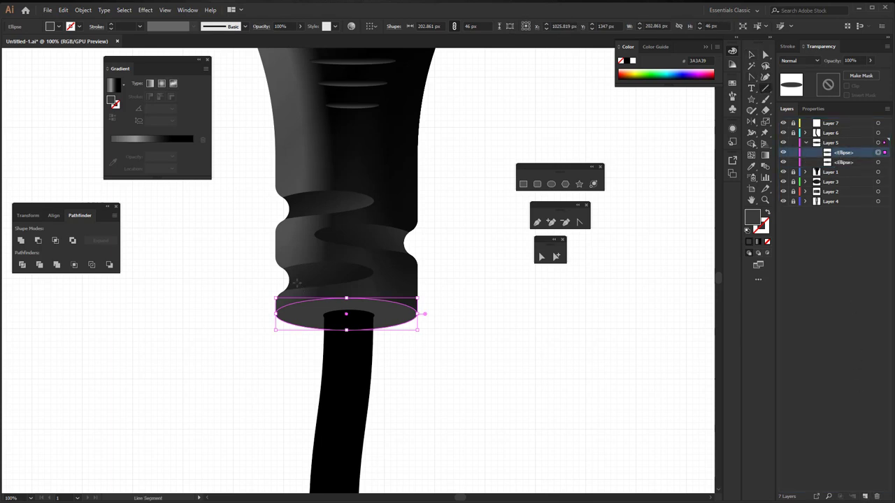
pyautogui.moveTo(293, 281); pyautogui.dragTo(392, 344)
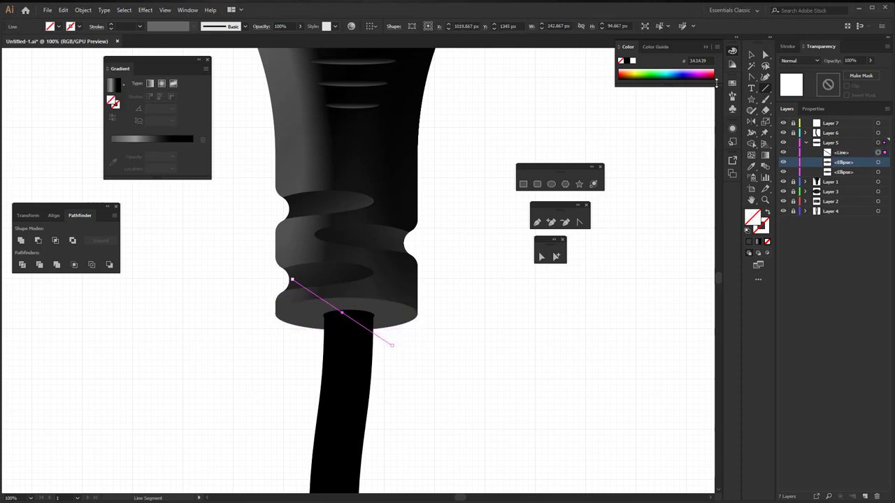
pyautogui.click(544, 257)
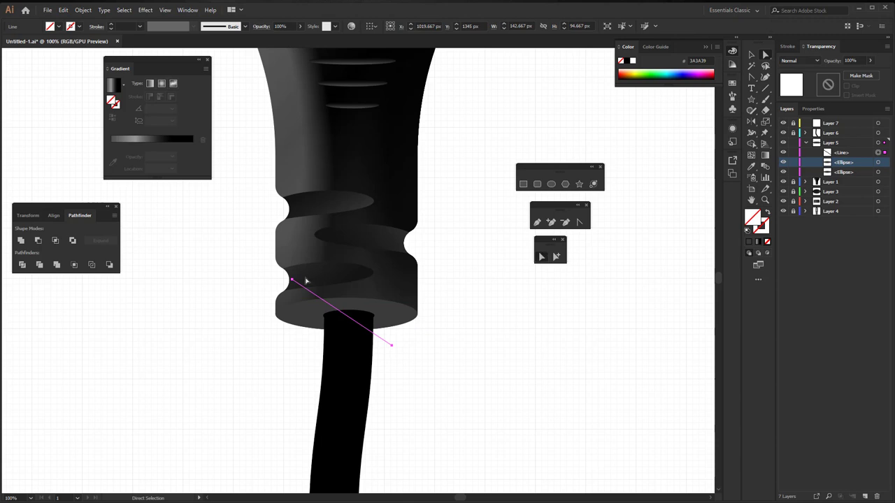
pyautogui.moveTo(292, 288); pyautogui.dragTo(283, 285)
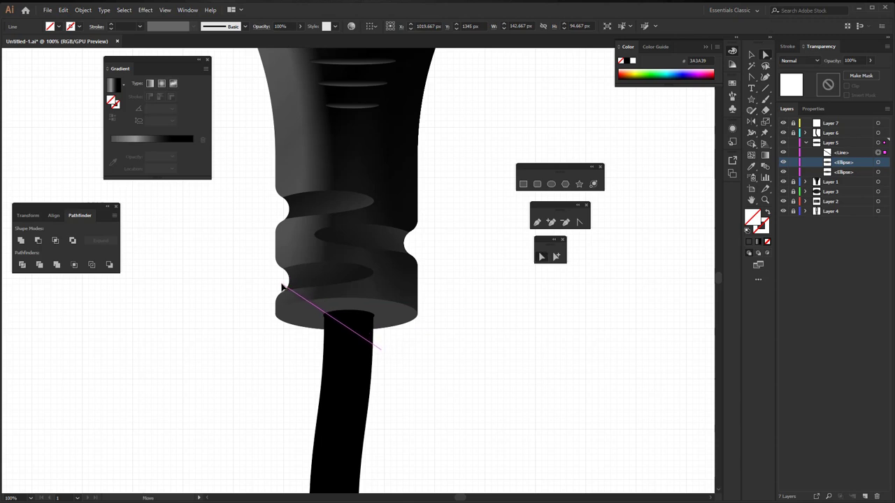
pyautogui.press('a')
pyautogui.click(281, 285)
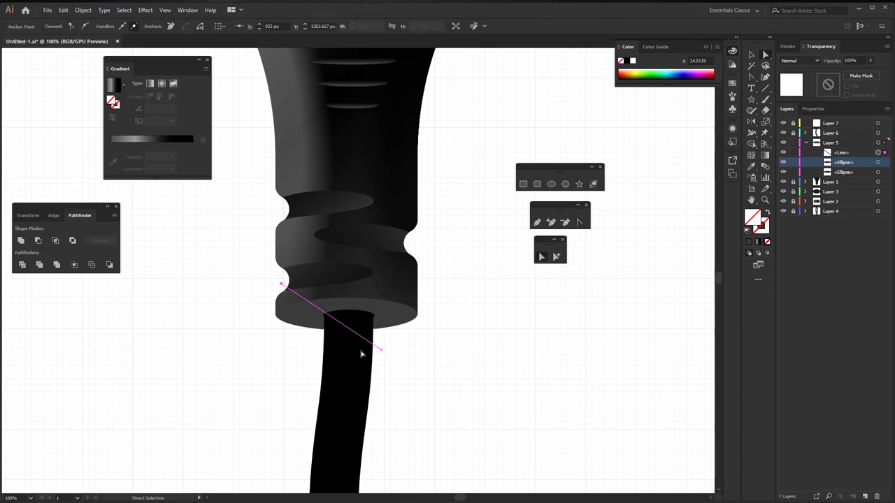
pyautogui.moveTo(381, 352); pyautogui.dragTo(386, 343)
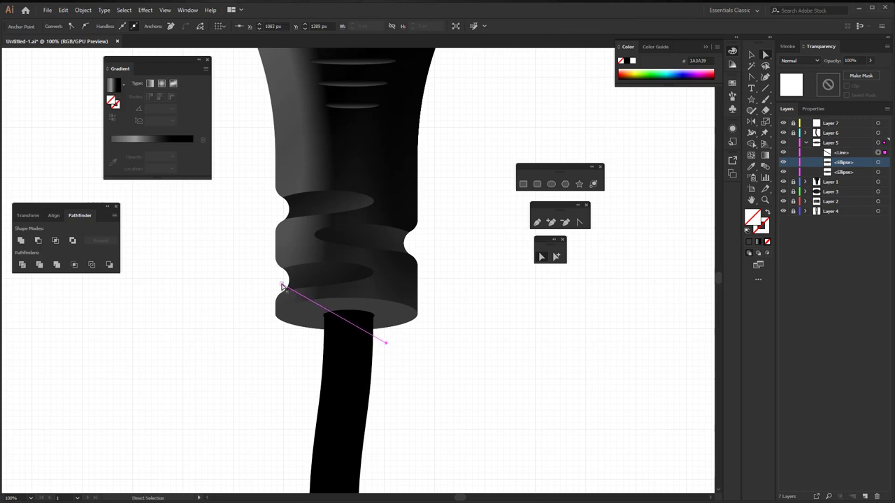
pyautogui.moveTo(281, 287); pyautogui.dragTo(275, 284)
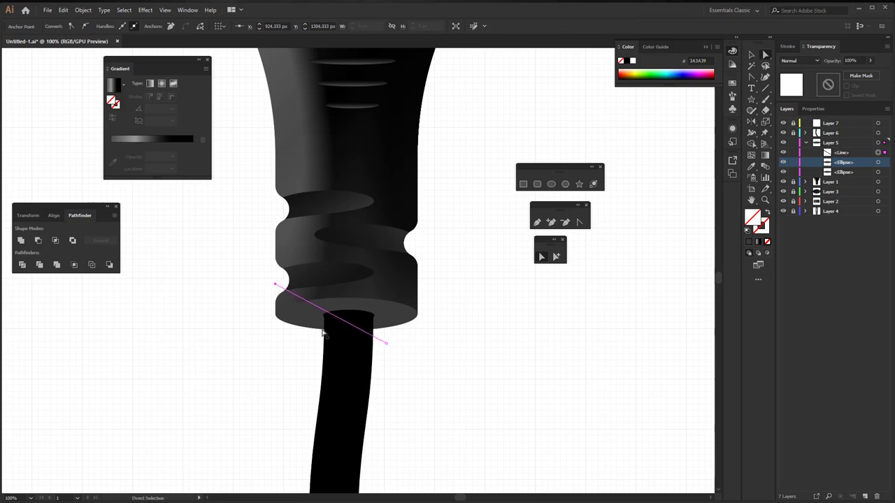
# Step: Give the line a white stroke with the Blur Black Brush
pyautogui.click(760, 232)
pyautogui.click(750, 243)
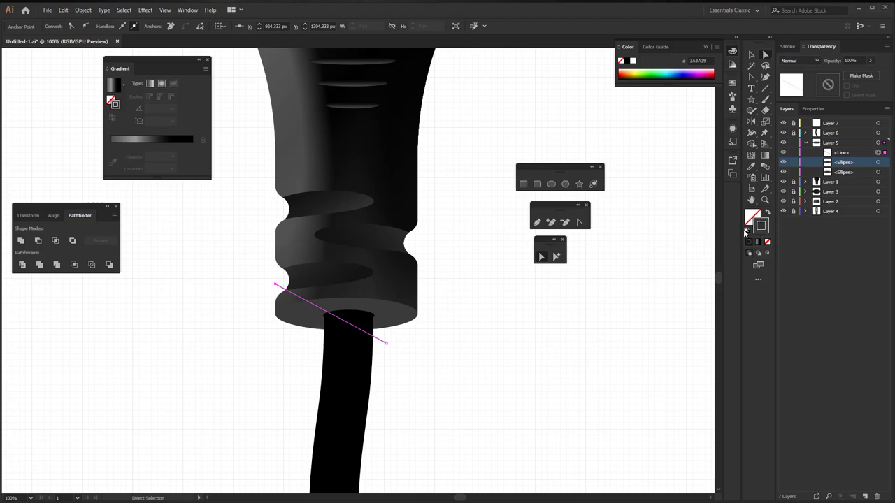
pyautogui.click(633, 61)
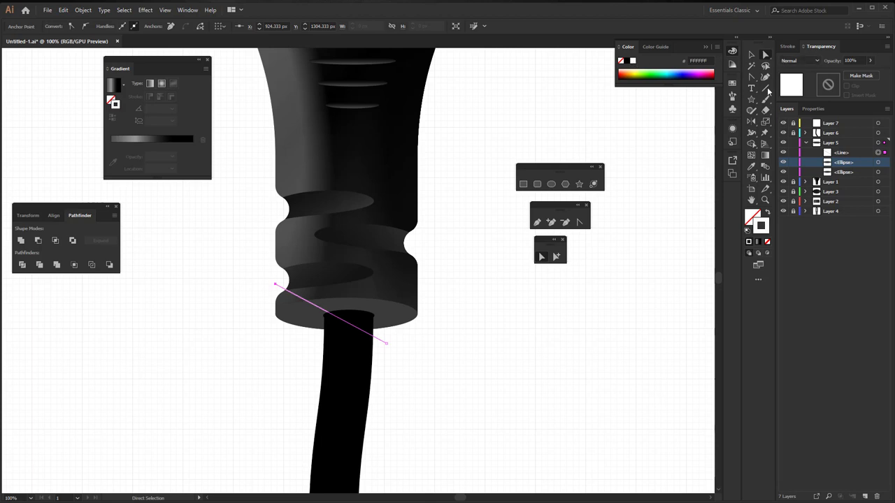
pyautogui.click(731, 96)
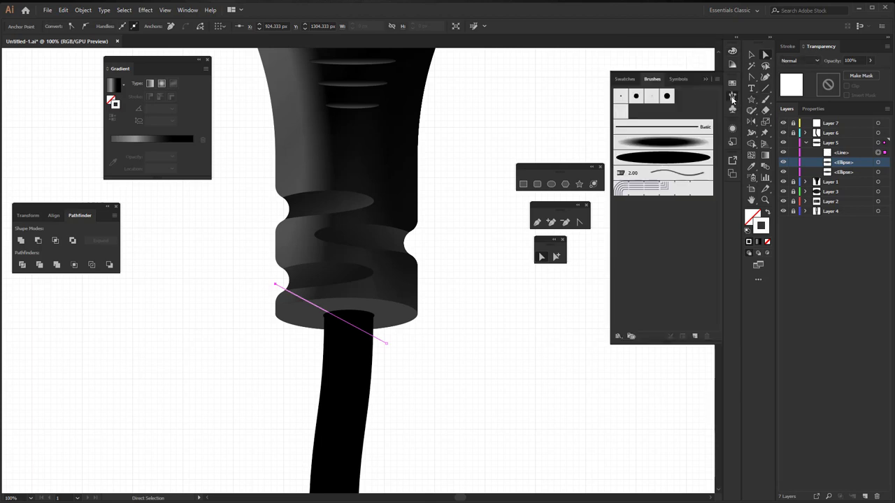
pyautogui.click(678, 144)
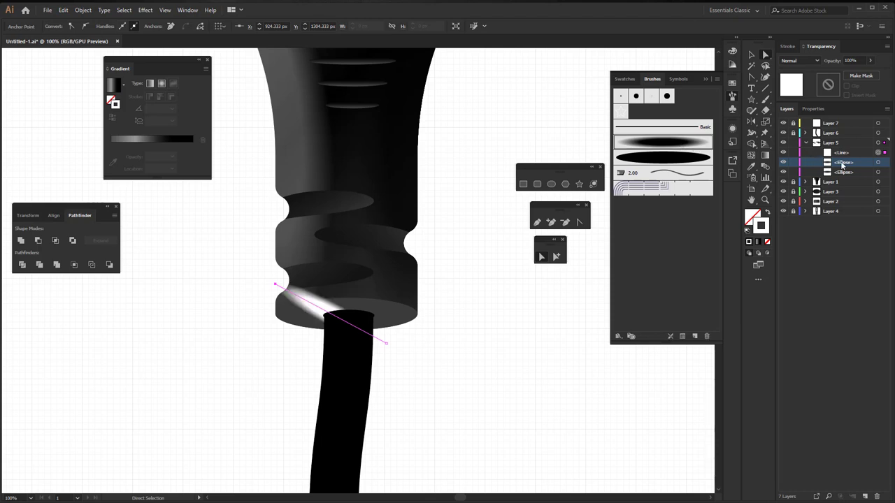
# Step: Stack the ellipse copy above the line and select both
pyautogui.moveTo(841, 165); pyautogui.dragTo(848, 160)
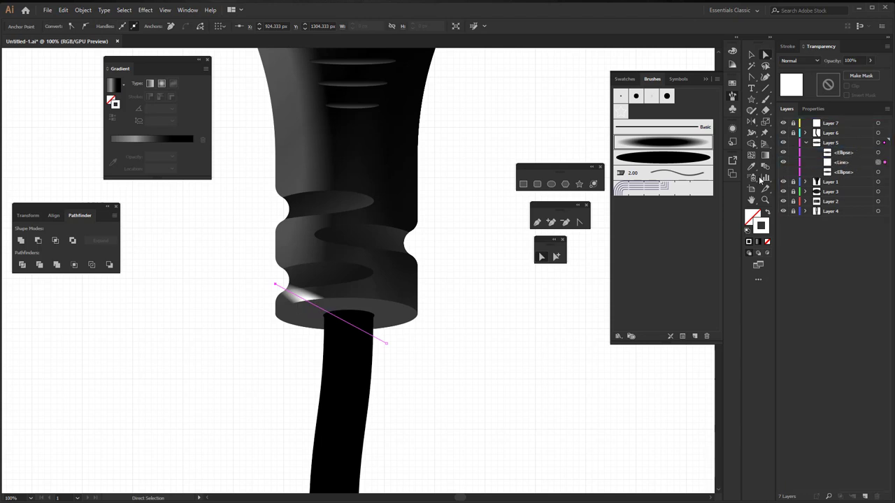
pyautogui.click(751, 55)
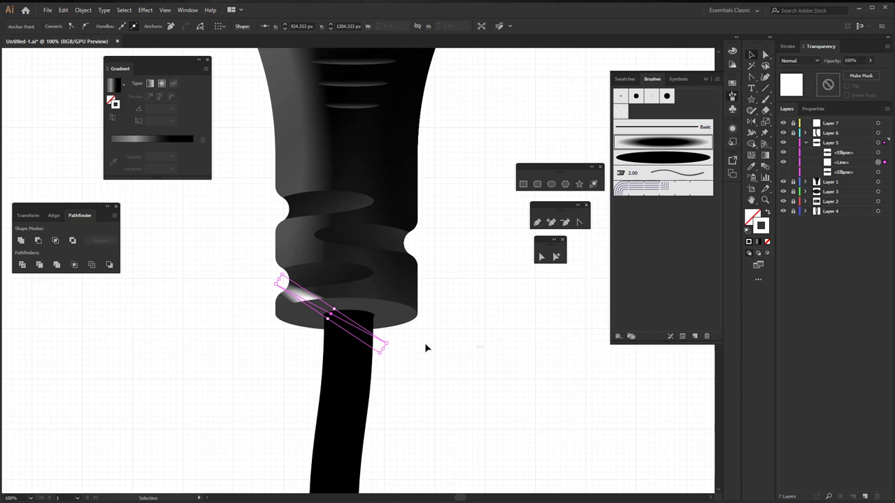
pyautogui.moveTo(482, 346)
pyautogui.mouseDown()
pyautogui.moveTo(250, 284)
pyautogui.moveTo(248, 272)
pyautogui.mouseUp()
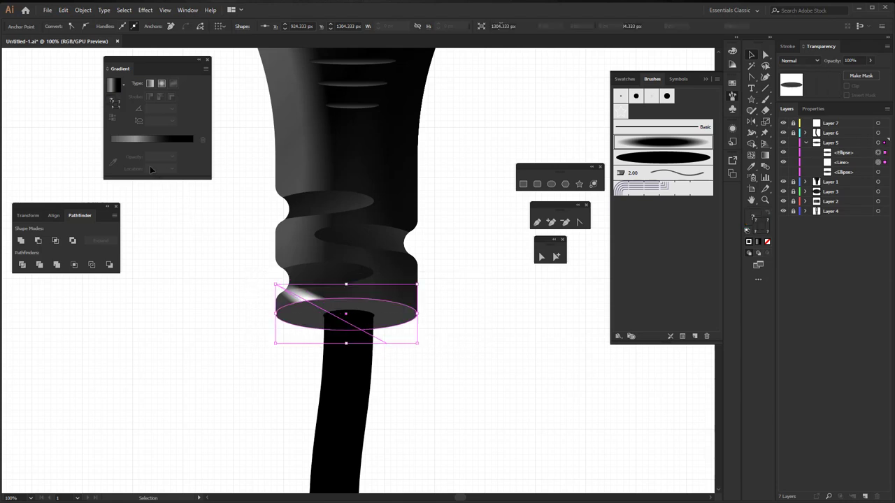
# Step: Clip the highlight line inside the ellipse copy and show the original base ellipse again
pyautogui.click(83, 10)
pyautogui.moveTo(106, 328)
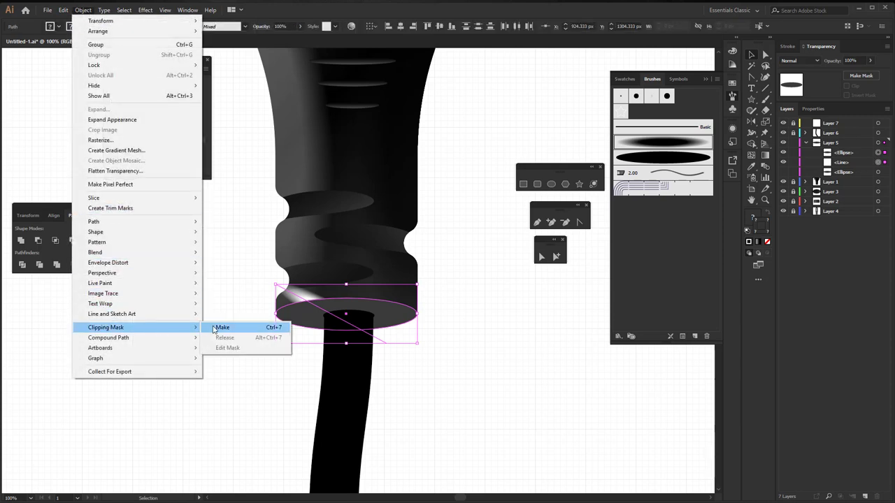
pyautogui.click(223, 327)
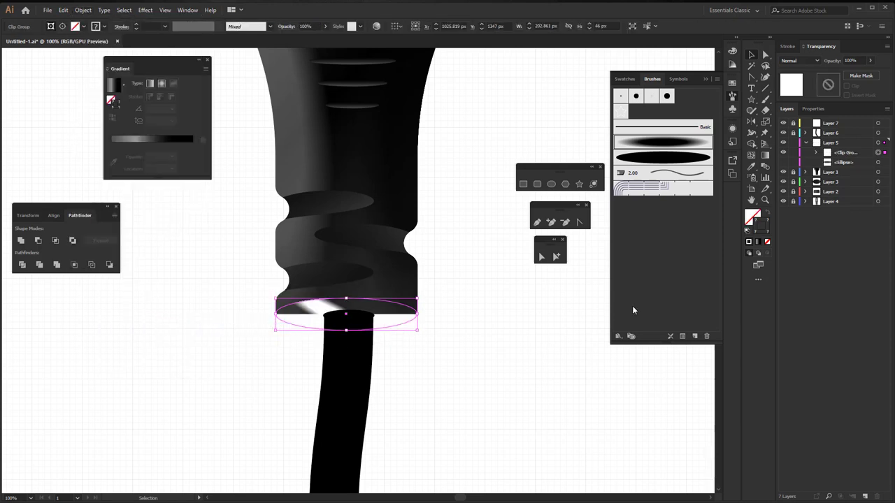
pyautogui.click(783, 163)
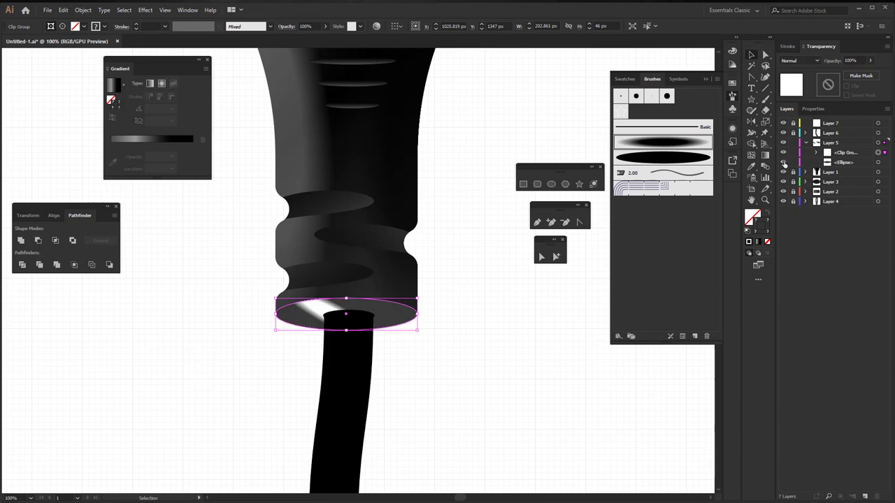
pyautogui.click(841, 153)
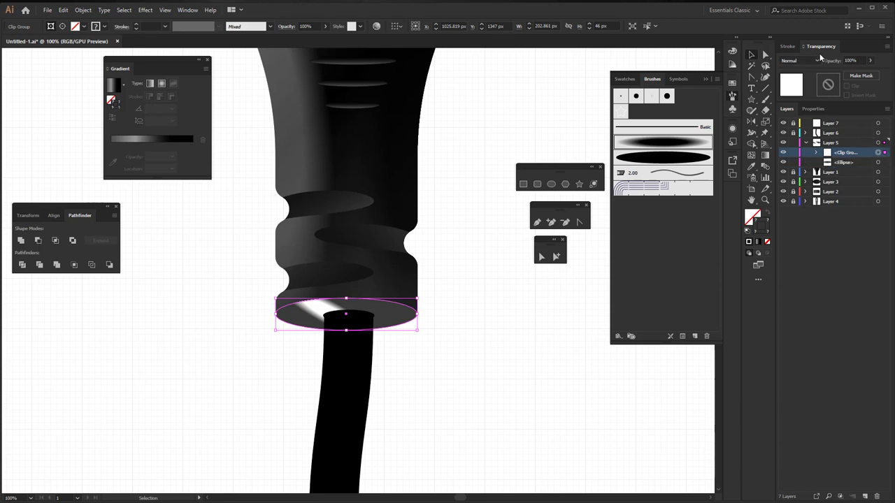
# Step: Fade the clipped highlight to 14% opacity and adjust its stroke weight toward 1 pt
pyautogui.click(871, 60)
pyautogui.moveTo(857, 74); pyautogui.dragTo(845, 74)
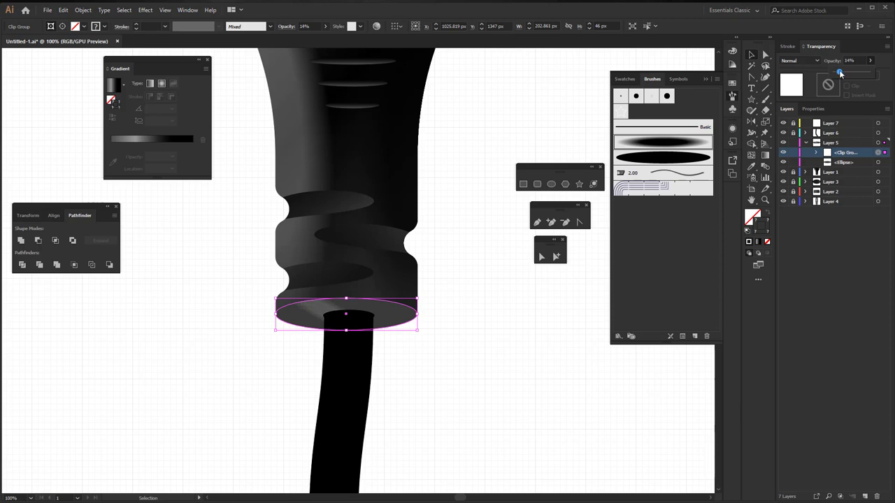
pyautogui.click(788, 47)
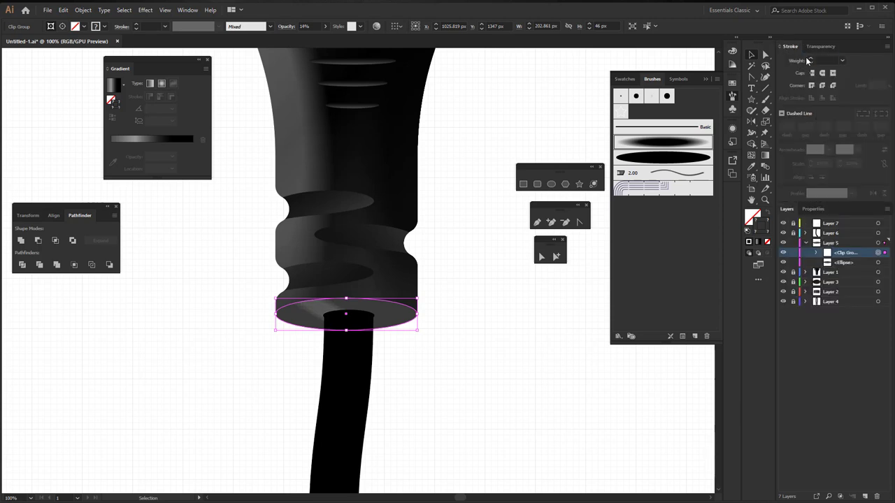
pyautogui.click(810, 59)
pyautogui.click(810, 60)
pyautogui.click(810, 61)
pyautogui.click(824, 61)
# Step: Commit the 1 pt stroke weight and recentre the view on the plug
pyautogui.press('Return')
pyautogui.click(447, 327)
pyautogui.scroll(-4, 349, 326)
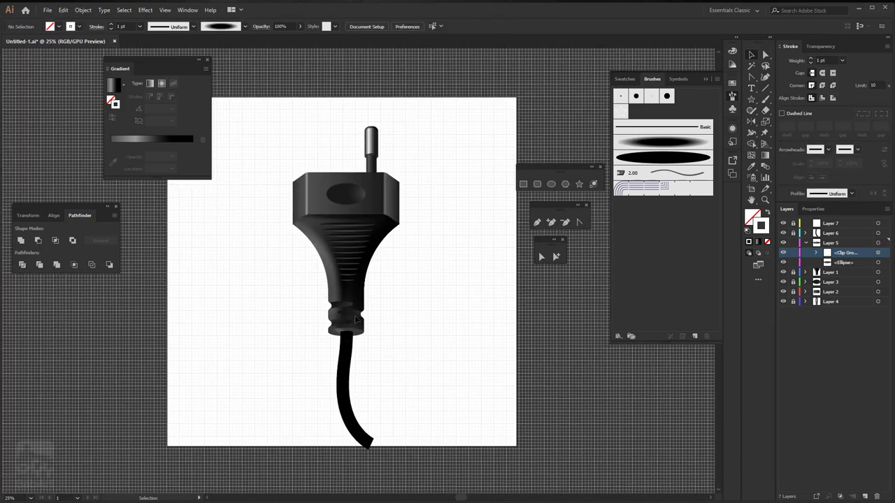
pyautogui.moveTo(355, 320); pyautogui.dragTo(297, 346)
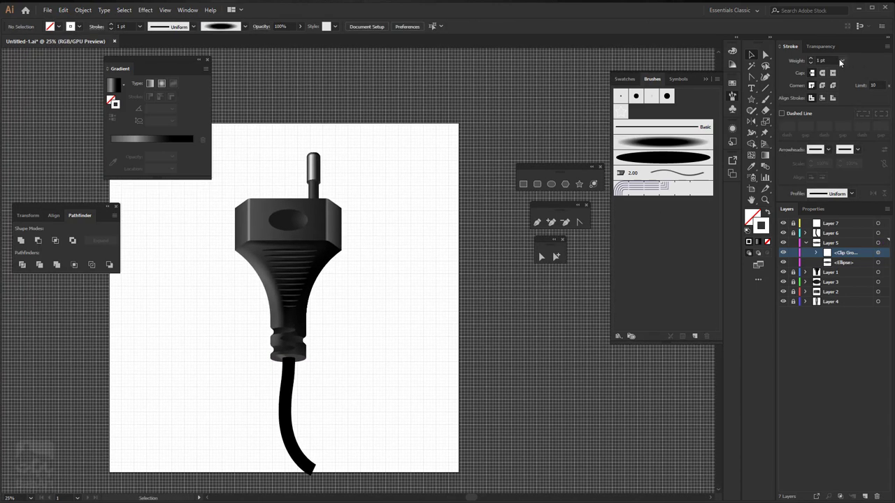
# Step: Set the base highlight clip group's opacity to 8%
pyautogui.click(885, 253)
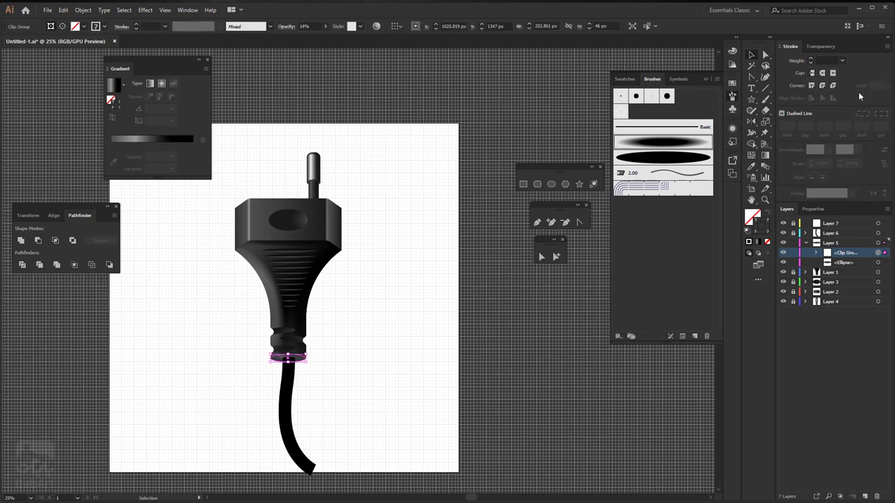
pyautogui.click(821, 46)
pyautogui.click(852, 60)
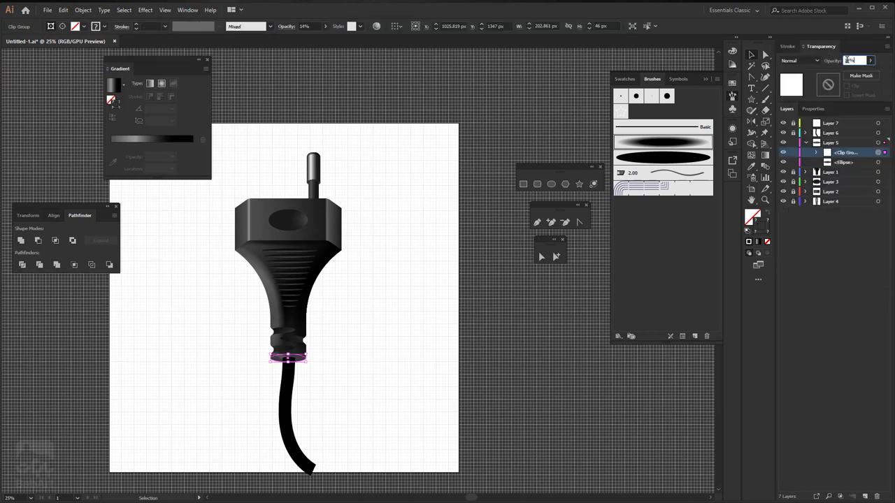
pyautogui.press('Return')
# Step: Deselect the highlight and collapse Layer 5
pyautogui.click(314, 377)
pyautogui.scroll(2, 284, 369)
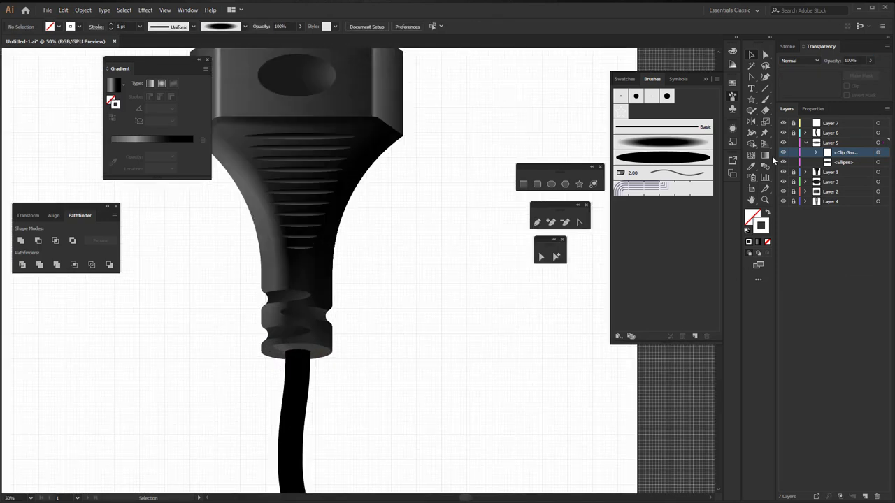
pyautogui.click(806, 143)
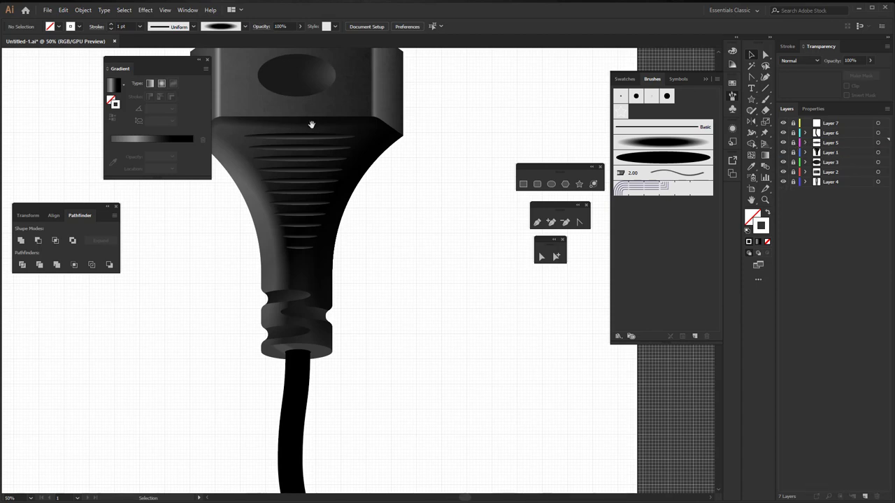
pyautogui.scroll(3, 340, 259)
pyautogui.scroll(1, 340, 248)
pyautogui.scroll(1, 345, 237)
# Step: Find the oval recess ellipse in Layer 3 and make two duplicates of it
pyautogui.scroll(2, 345, 237)
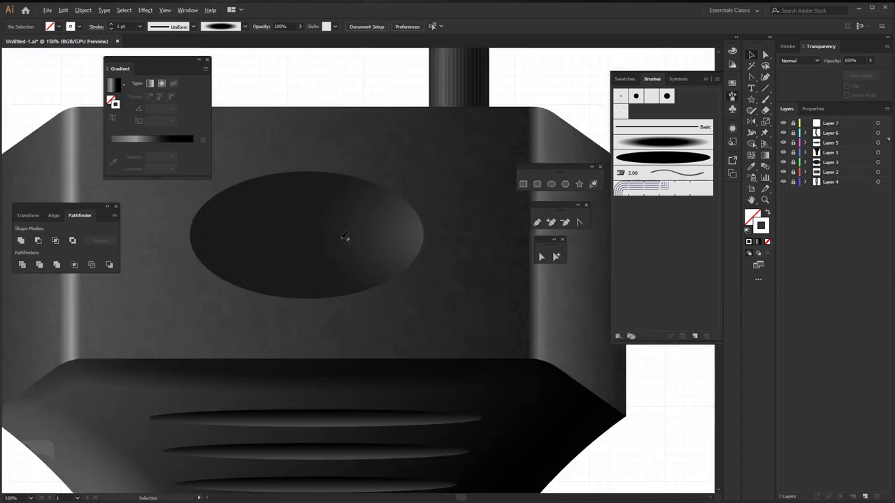
pyautogui.click(836, 143)
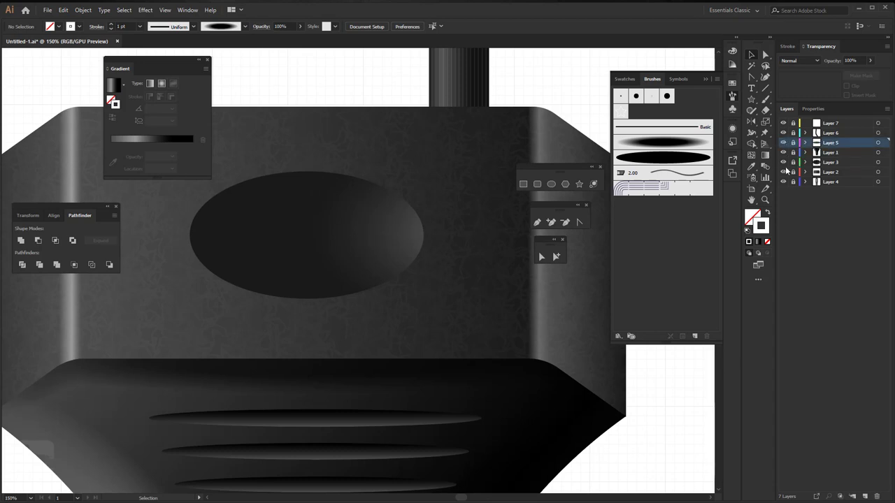
pyautogui.click(784, 162)
pyautogui.click(805, 162)
pyautogui.click(837, 172)
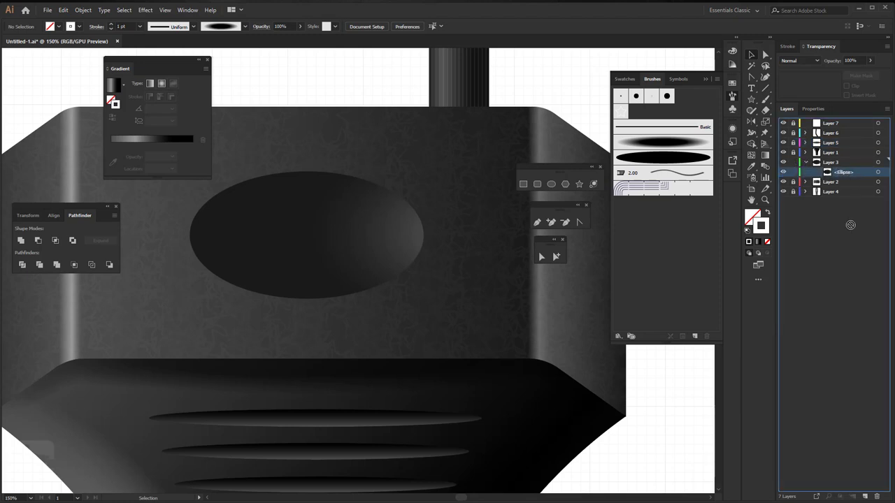
pyautogui.click(864, 496)
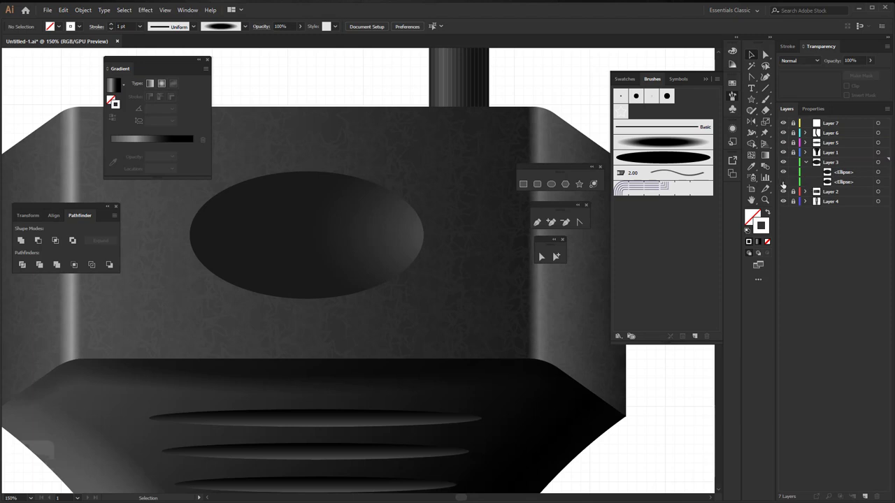
pyautogui.moveTo(847, 176); pyautogui.dragTo(865, 496)
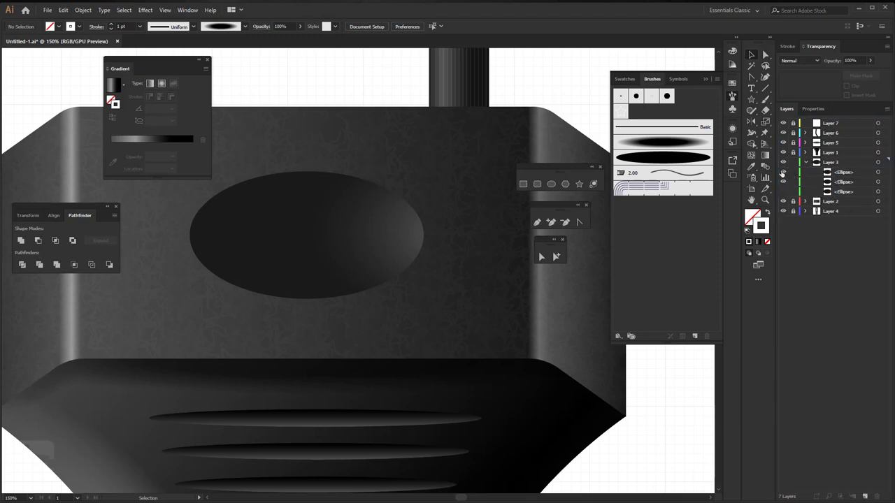
# Step: Lasso-select the right half of the middle ellipse copy's points and delete them
pyautogui.click(832, 183)
pyautogui.click(887, 183)
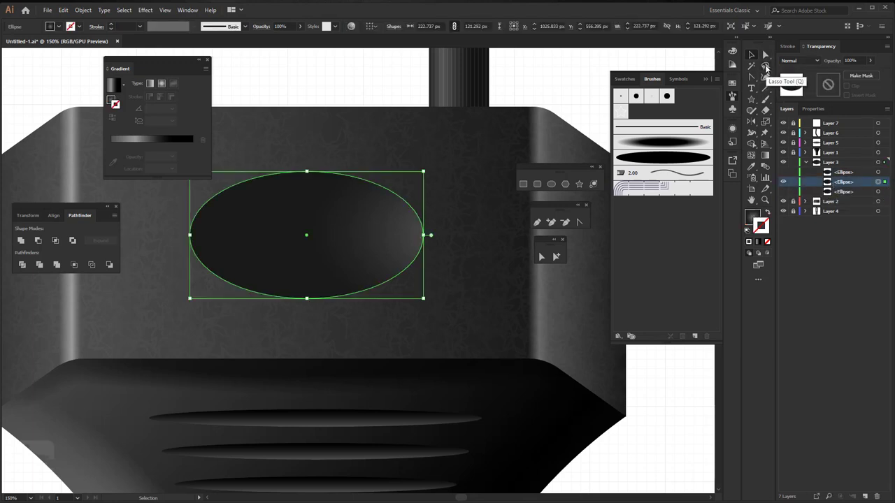
pyautogui.click(765, 66)
pyautogui.moveTo(445, 160)
pyautogui.mouseDown()
pyautogui.moveTo(445, 282)
pyautogui.moveTo(423, 171)
pyautogui.mouseUp()
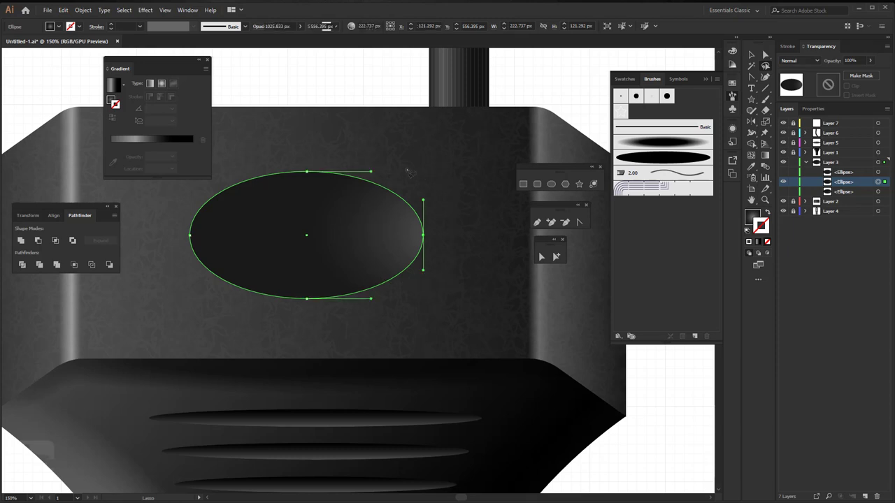
pyautogui.click(63, 9)
pyautogui.click(87, 117)
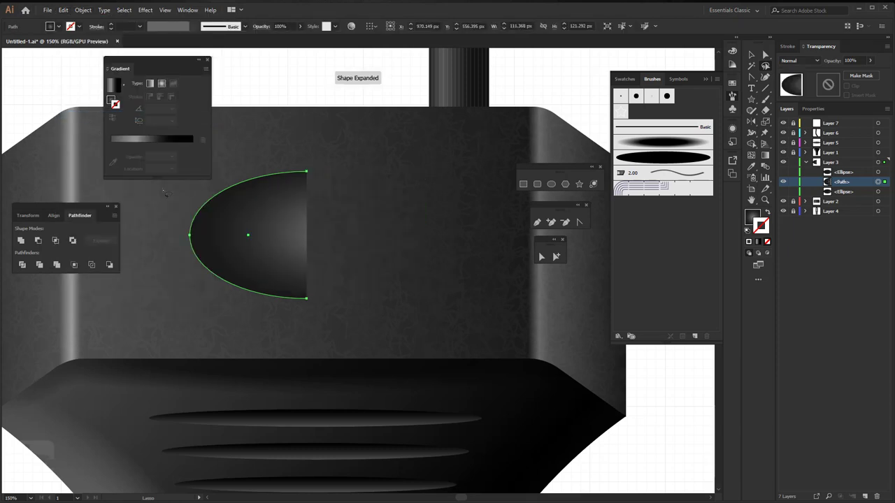
# Step: Give the half-oval arc no fill, a black stroke, and the tapered brush
pyautogui.click(754, 218)
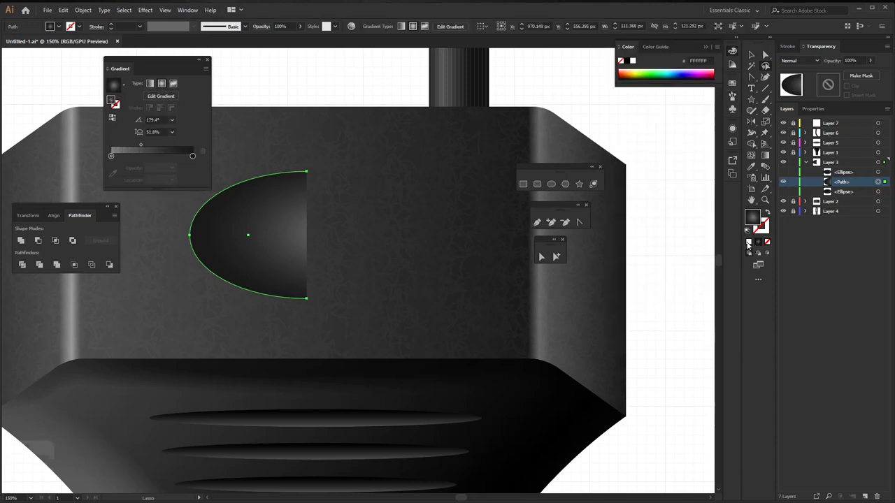
pyautogui.click(748, 242)
pyautogui.click(767, 213)
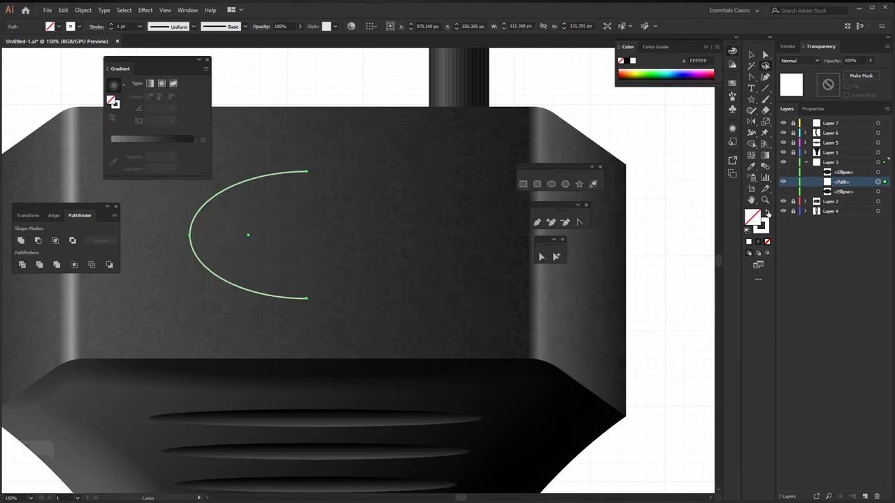
pyautogui.click(630, 60)
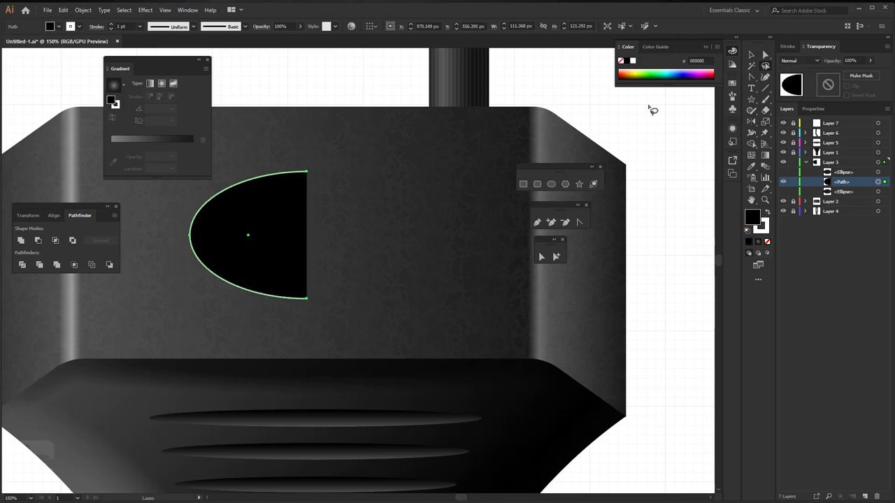
pyautogui.click(767, 213)
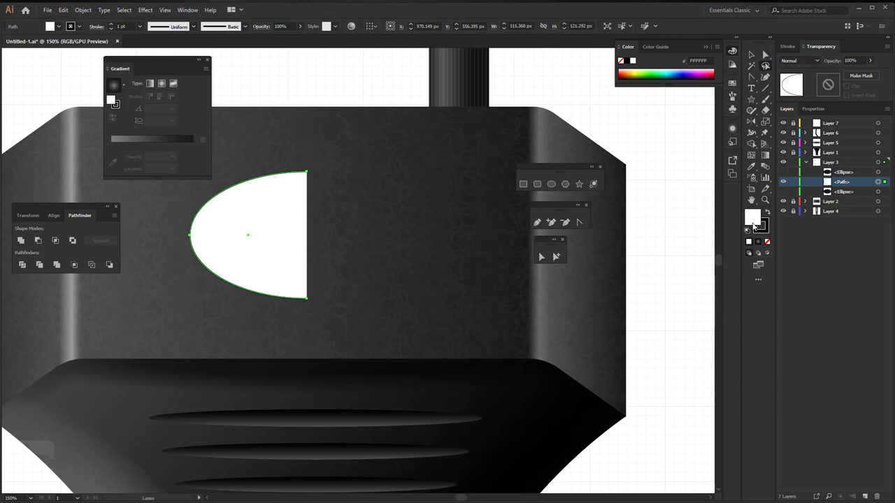
pyautogui.click(767, 242)
pyautogui.click(767, 231)
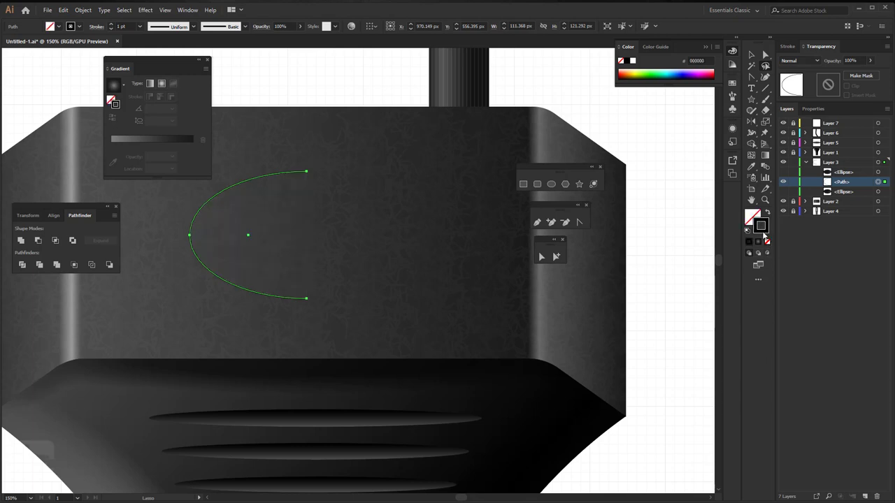
pyautogui.click(733, 99)
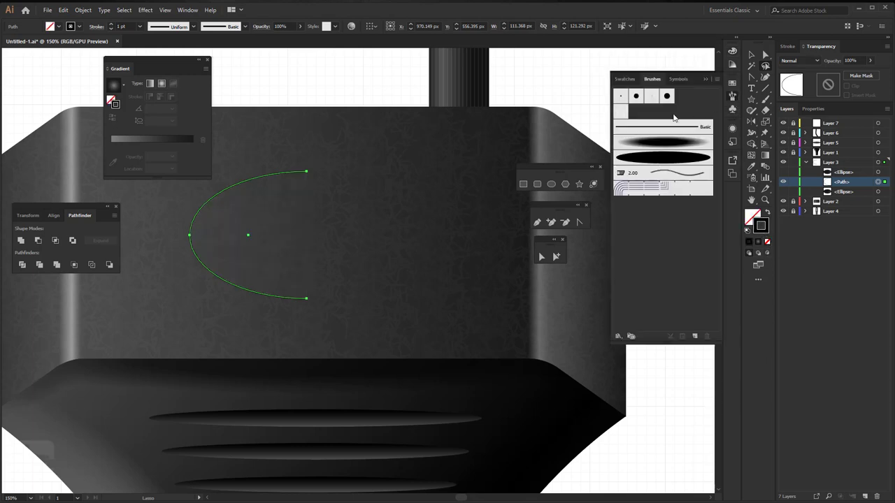
pyautogui.click(666, 147)
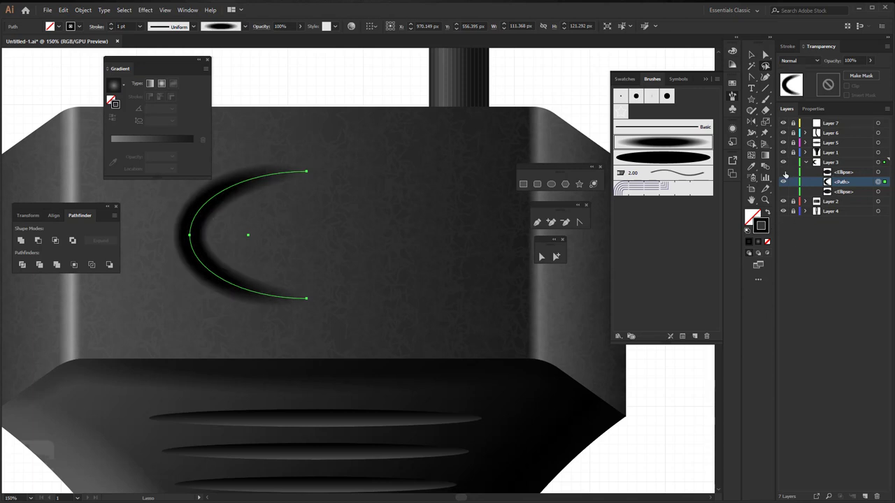
# Step: Show the recess ellipse again and clip the brushed arc inside it with a clipping mask
pyautogui.click(784, 173)
pyautogui.click(751, 56)
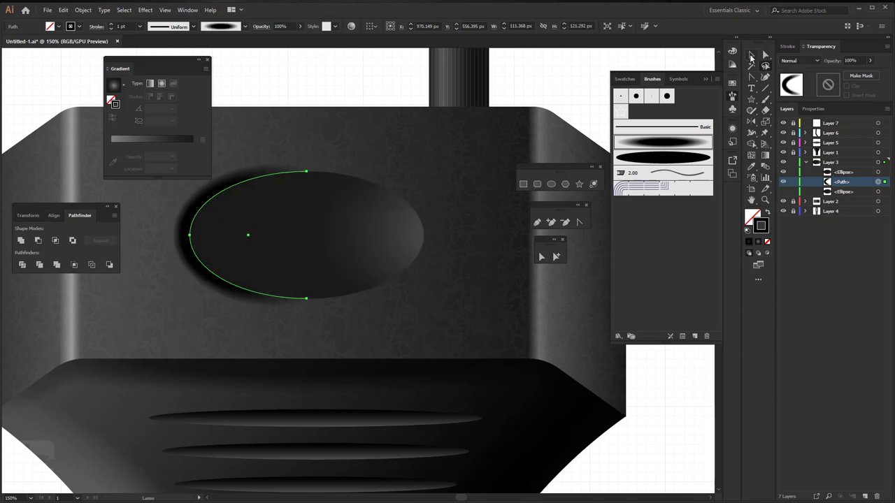
pyautogui.hotkey('ctrl', 'a')
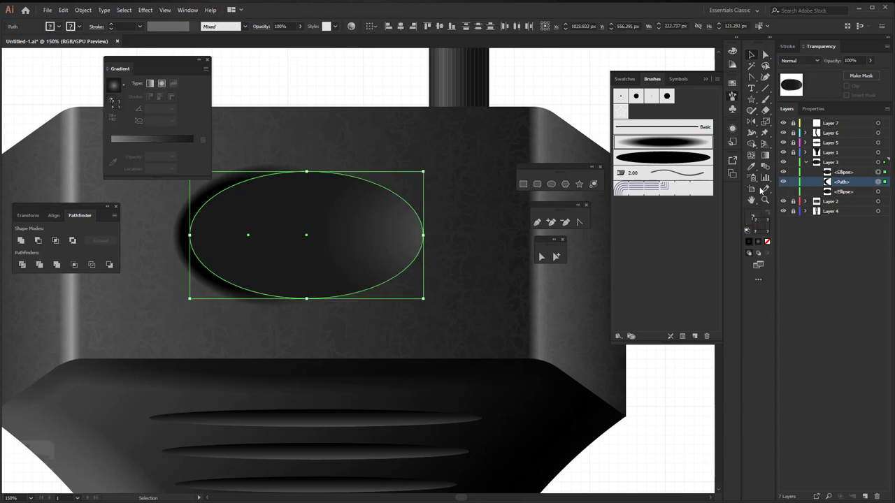
pyautogui.click(82, 11)
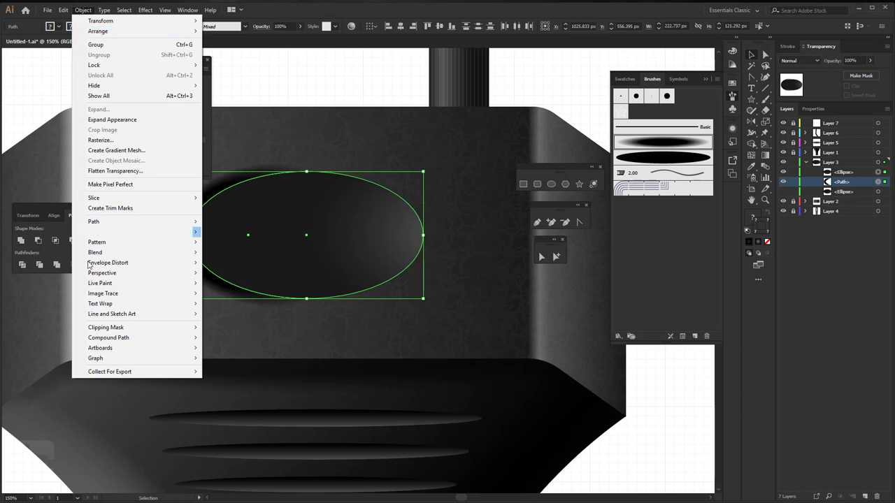
pyautogui.moveTo(105, 327)
pyautogui.click(221, 328)
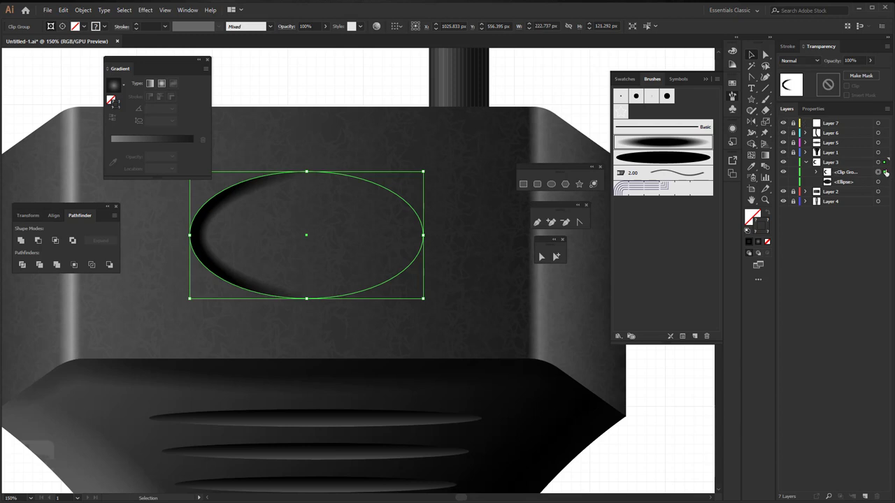
# Step: Fade the oval's shadow clip group and raise its stroke weight to 0.5 pt
pyautogui.click(870, 61)
pyautogui.moveTo(871, 73); pyautogui.dragTo(850, 73)
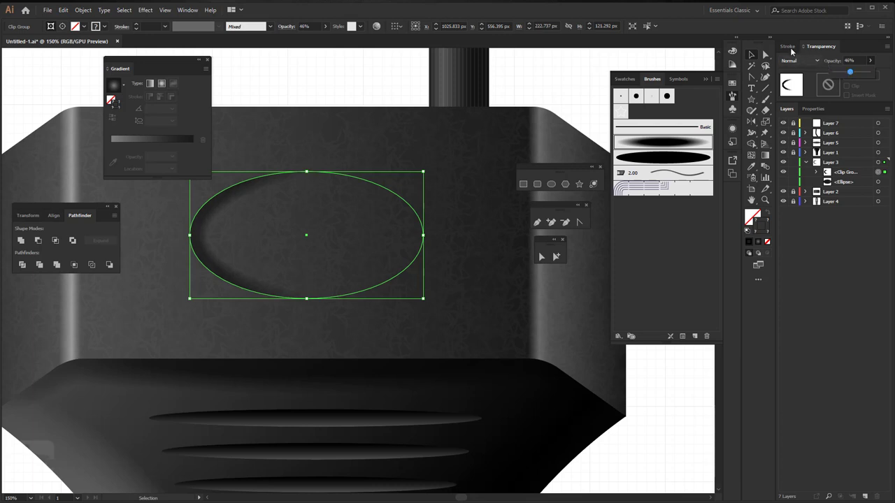
pyautogui.click(788, 46)
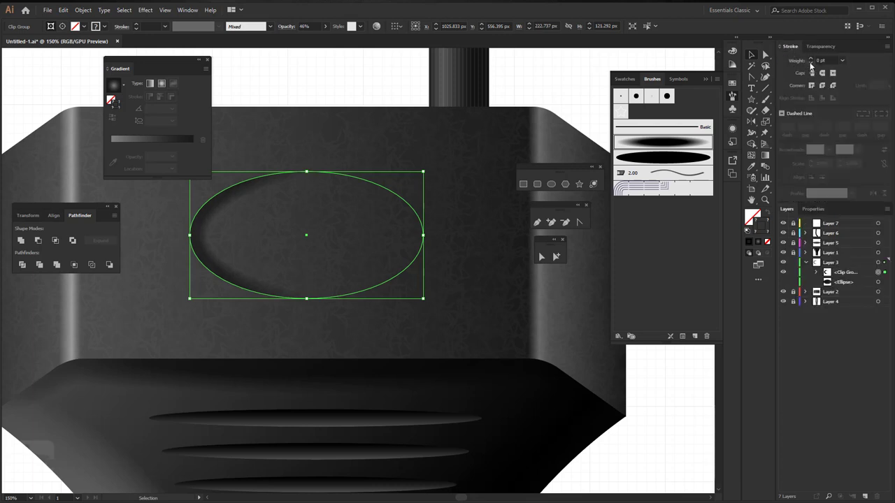
pyautogui.click(811, 60)
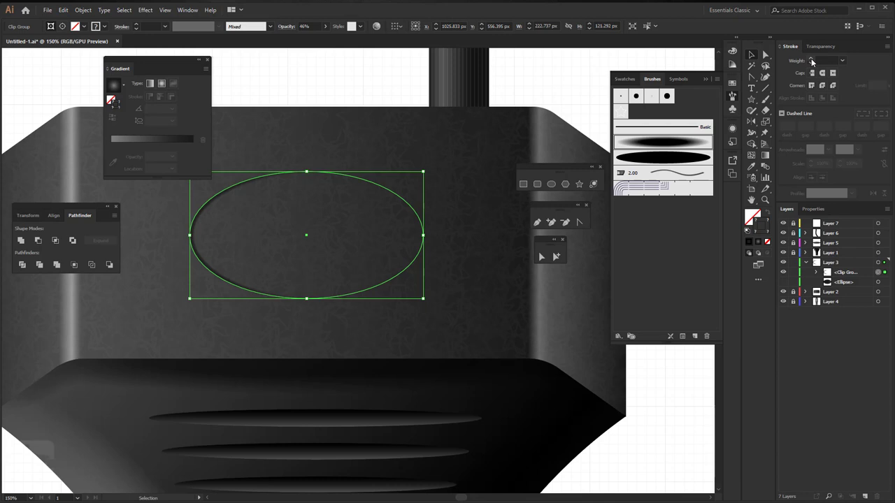
pyautogui.click(811, 59)
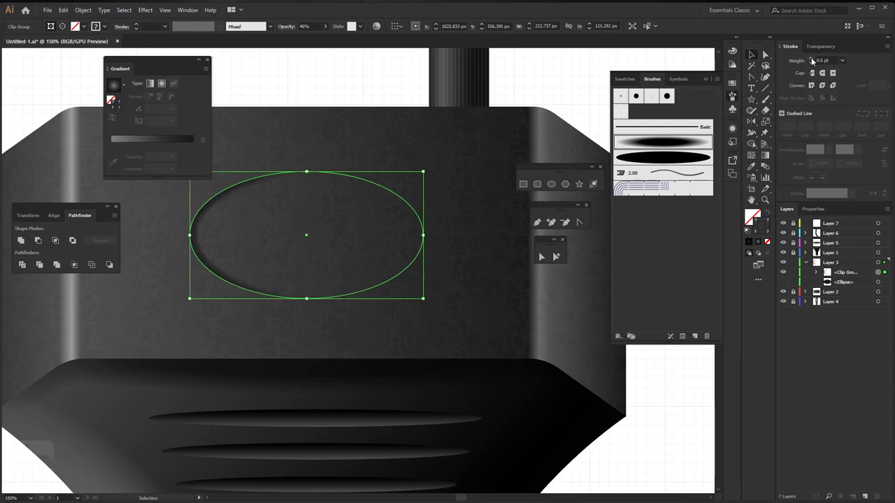
# Step: Unhide the dark ellipse fill and set the shadow clip group to 25% opacity
pyautogui.click(783, 282)
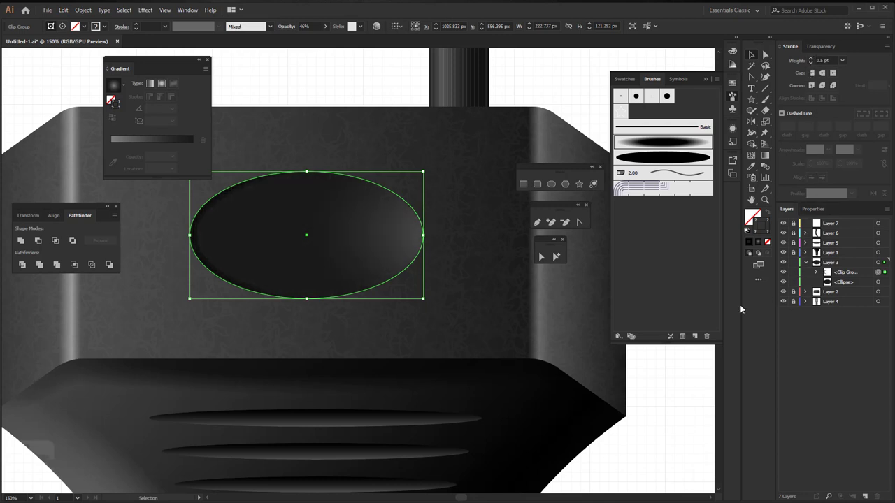
pyautogui.click(676, 382)
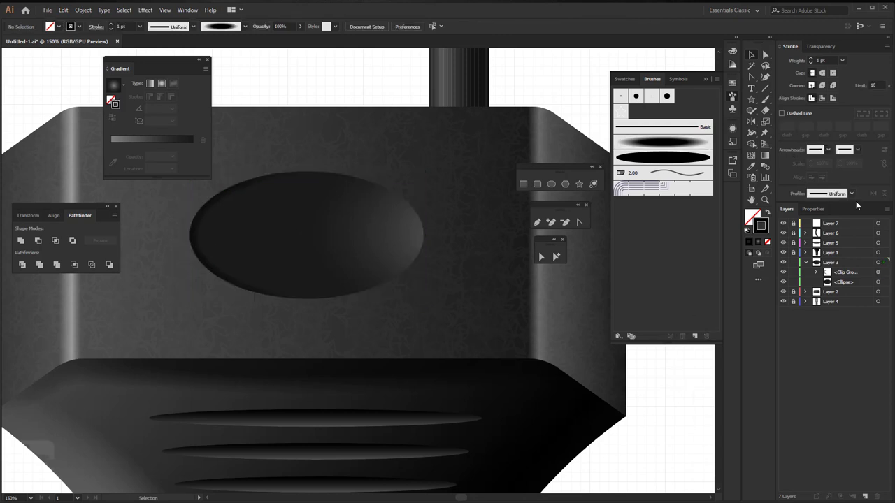
pyautogui.click(880, 273)
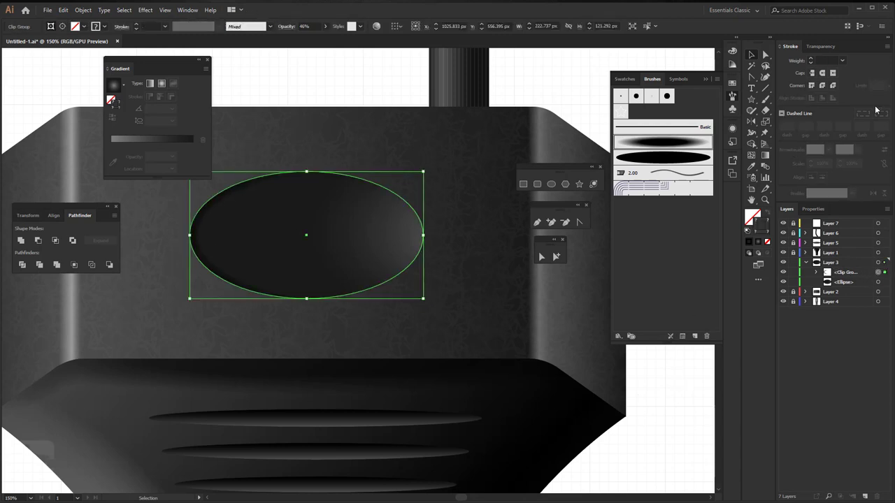
pyautogui.click(820, 46)
pyautogui.click(855, 60)
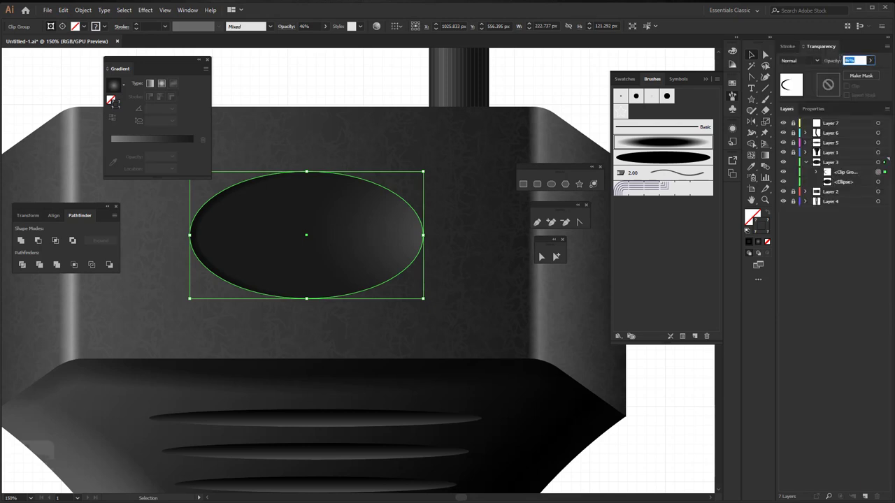
pyautogui.write('25')
pyautogui.press('Return')
pyautogui.click(839, 183)
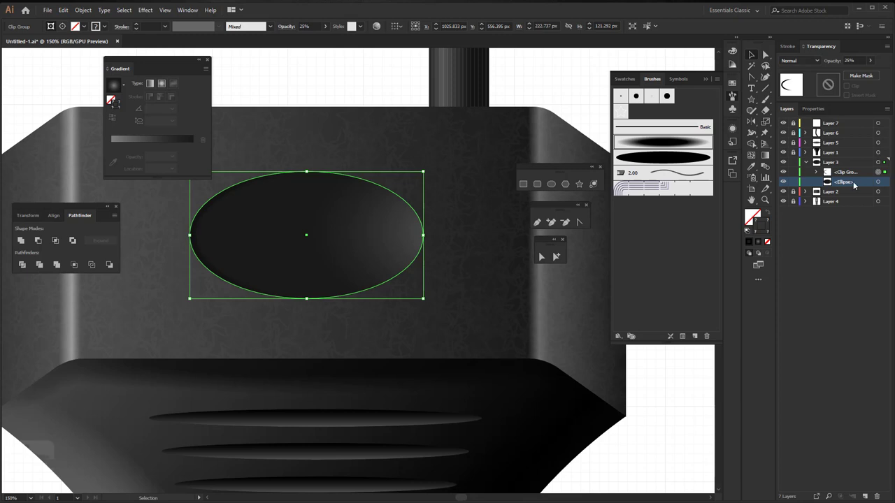
# Step: Make two copies of the ellipse, hide the shadow clip group, and select the middle copy
pyautogui.moveTo(853, 185); pyautogui.dragTo(865, 497)
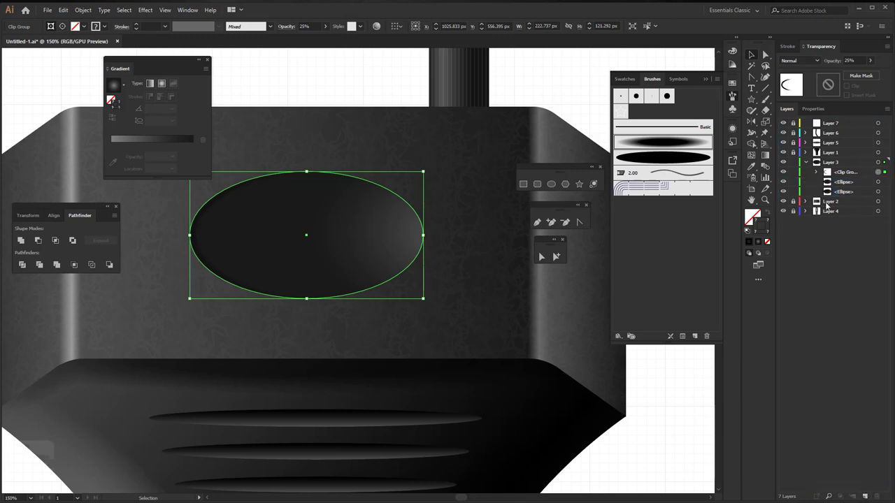
pyautogui.click(783, 172)
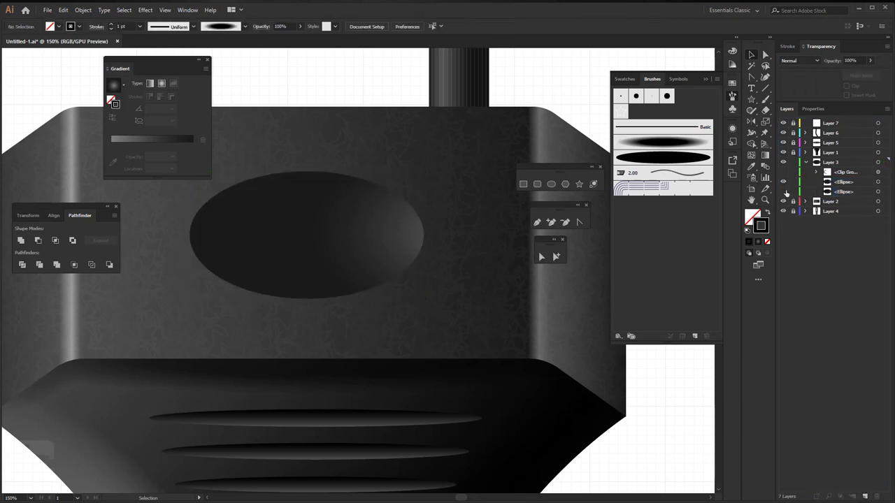
pyautogui.moveTo(843, 185); pyautogui.dragTo(866, 497)
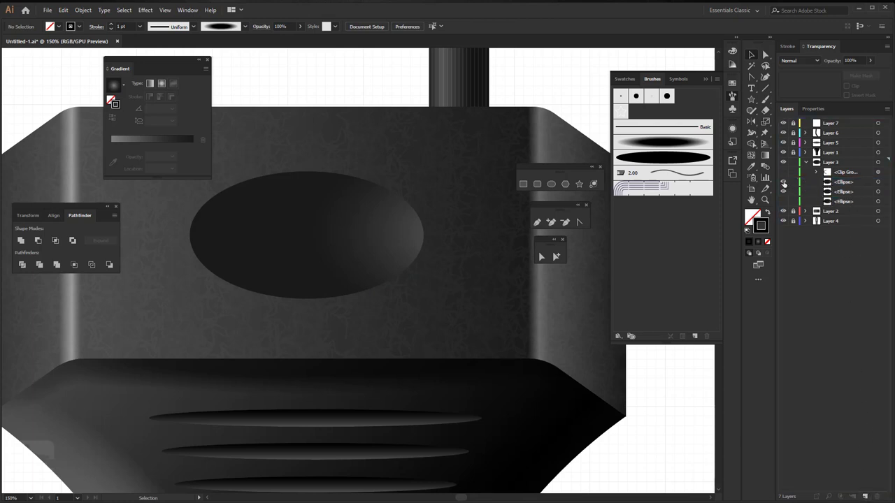
pyautogui.click(839, 194)
pyautogui.click(884, 192)
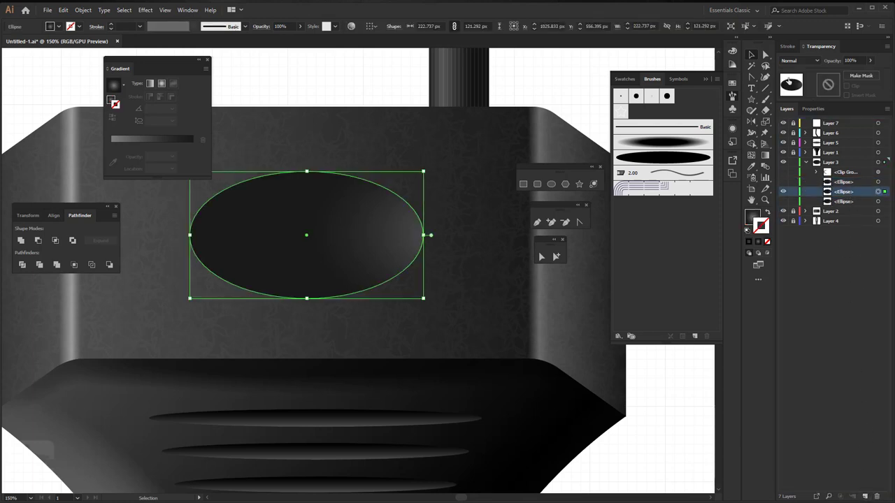
# Step: Delete the ellipse copy's left anchor with Lasso, leaving a half-ellipse arc
pyautogui.click(765, 65)
pyautogui.moveTo(172, 225)
pyautogui.mouseDown()
pyautogui.moveTo(215, 240)
pyautogui.moveTo(173, 222)
pyautogui.mouseUp()
pyautogui.click(63, 10)
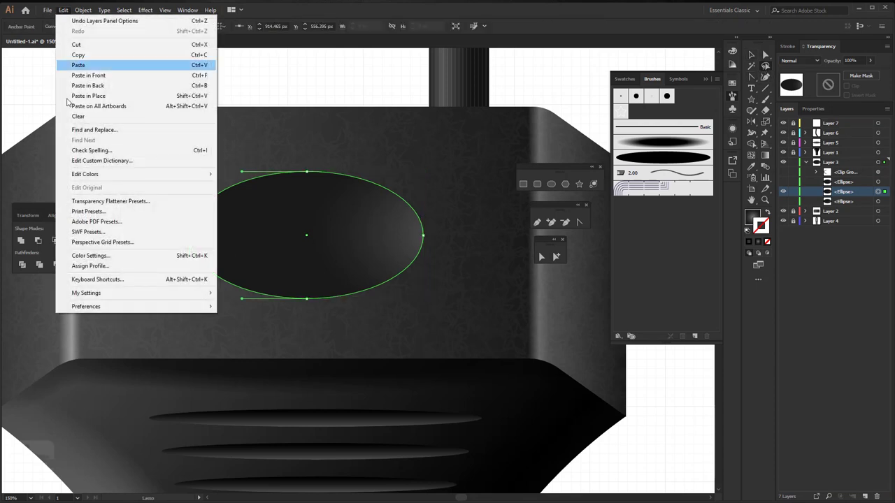
pyautogui.click(70, 115)
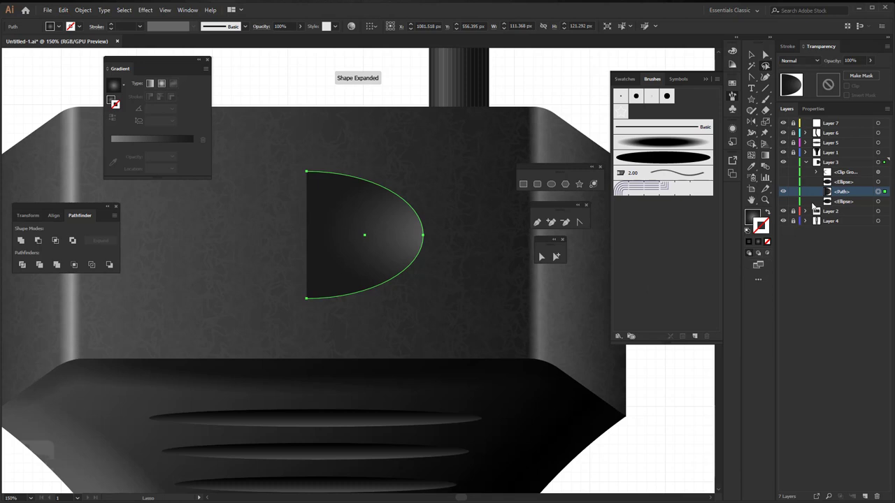
# Step: Give the arc a white stroke using the Blur Black Brush
pyautogui.click(752, 218)
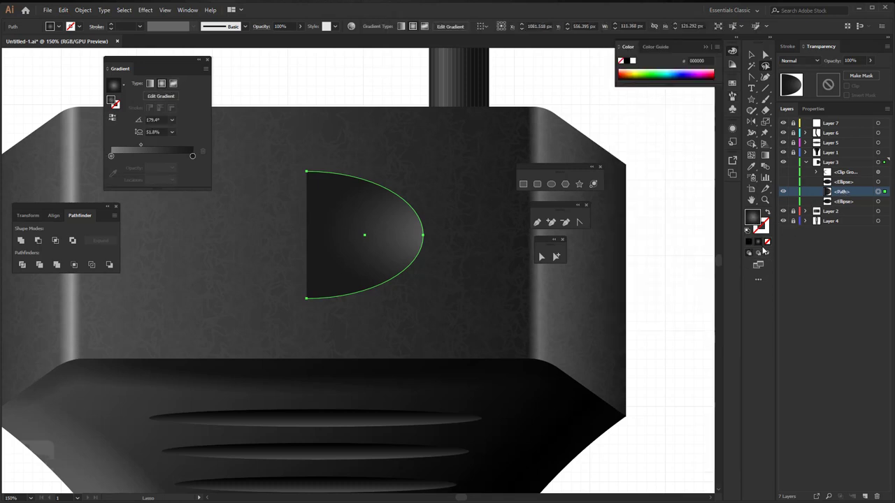
pyautogui.click(633, 60)
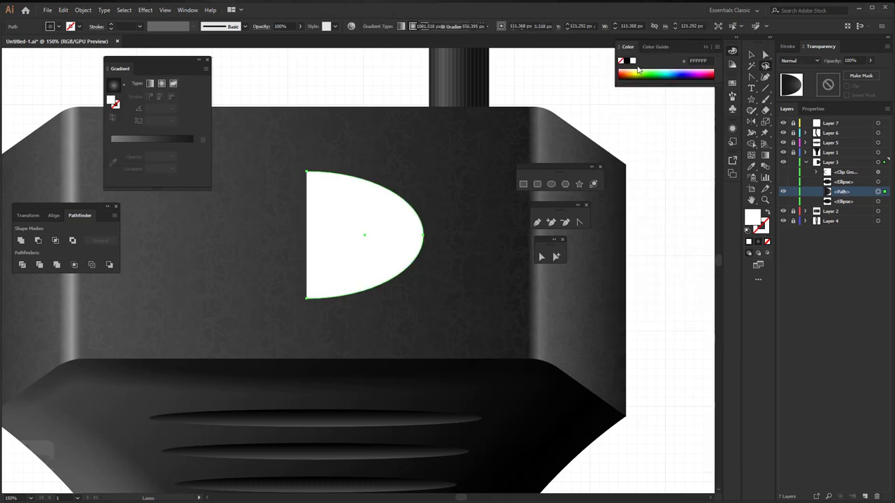
pyautogui.click(767, 213)
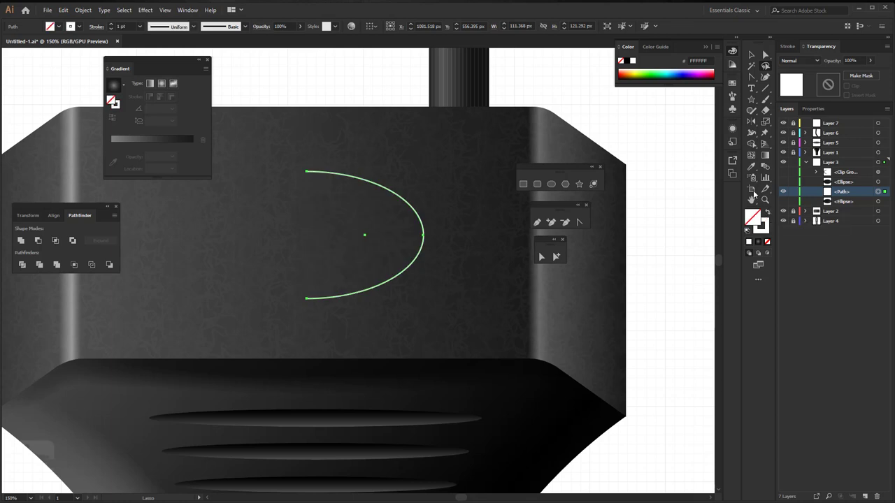
pyautogui.click(732, 101)
pyautogui.click(695, 145)
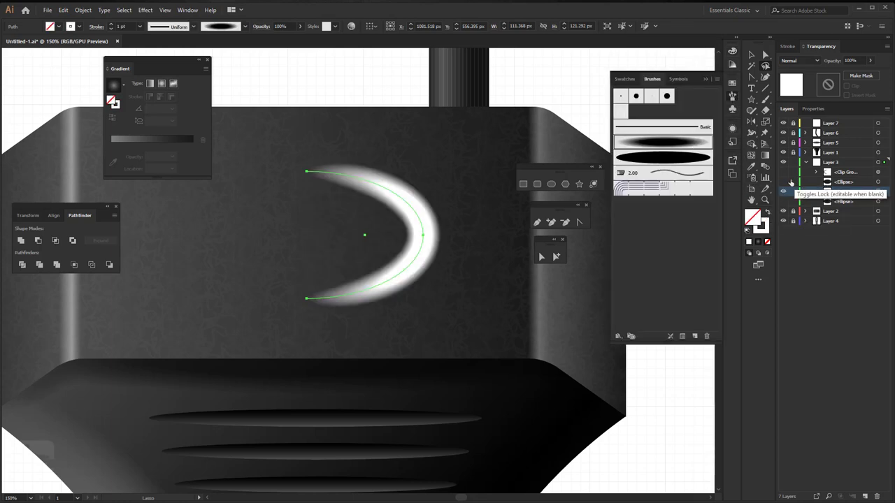
# Step: Clip the white glow arc inside the dark ellipse with a clipping mask
pyautogui.click(783, 182)
pyautogui.click(752, 54)
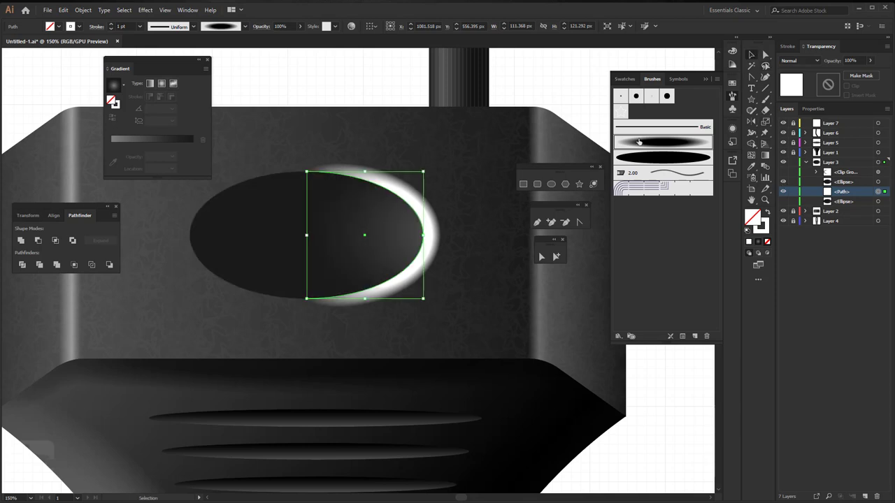
pyautogui.moveTo(168, 316); pyautogui.dragTo(315, 290)
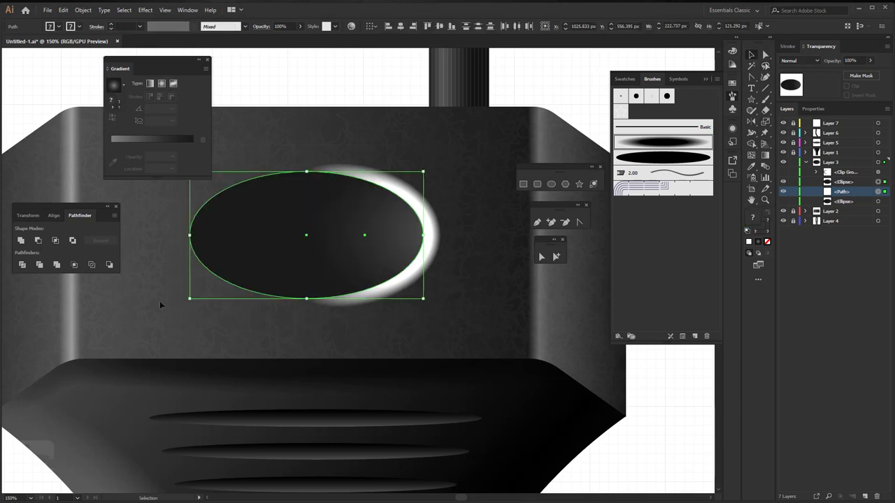
pyautogui.click(82, 9)
pyautogui.moveTo(105, 327)
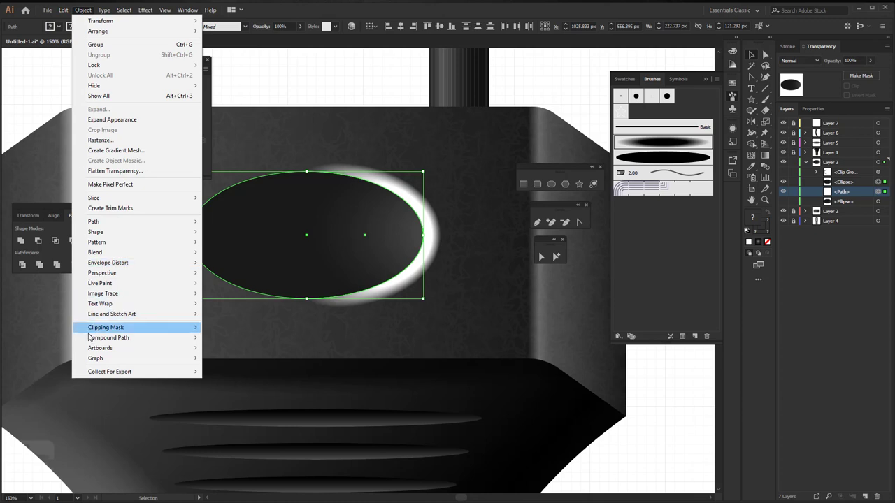
pyautogui.click(222, 328)
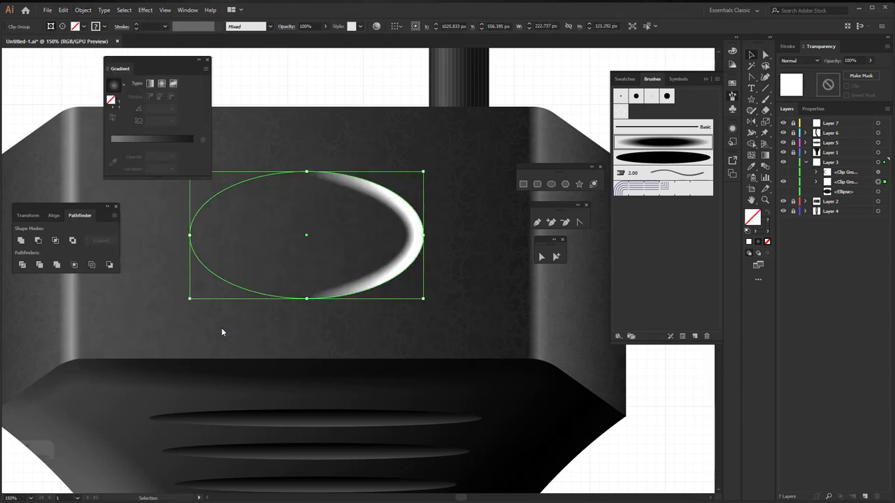
# Step: Lower the glow group's opacity, unhide the oval's sub-objects, and add a thin stroke
pyautogui.click(871, 62)
pyautogui.click(844, 73)
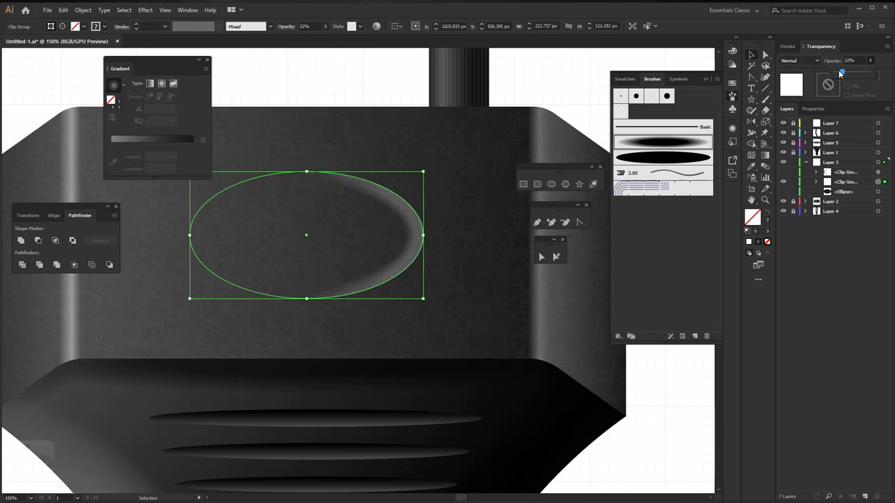
pyautogui.moveTo(841, 73); pyautogui.dragTo(839, 74)
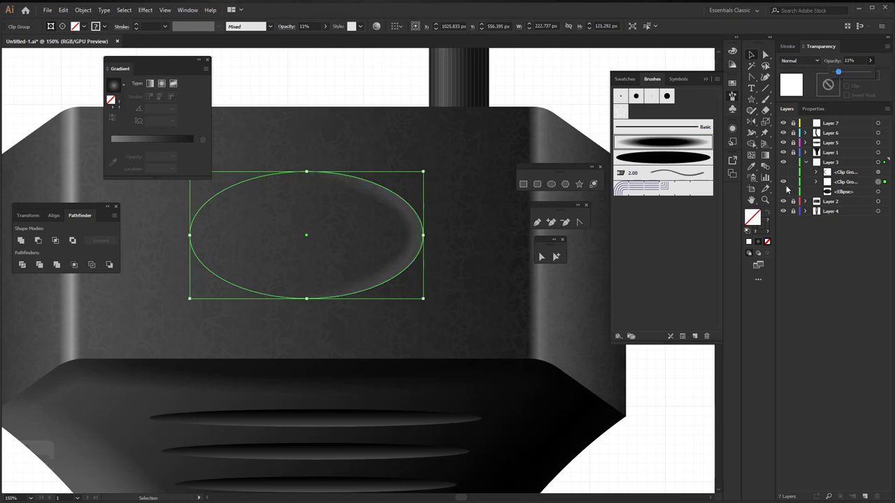
pyautogui.moveTo(782, 191); pyautogui.dragTo(783, 172)
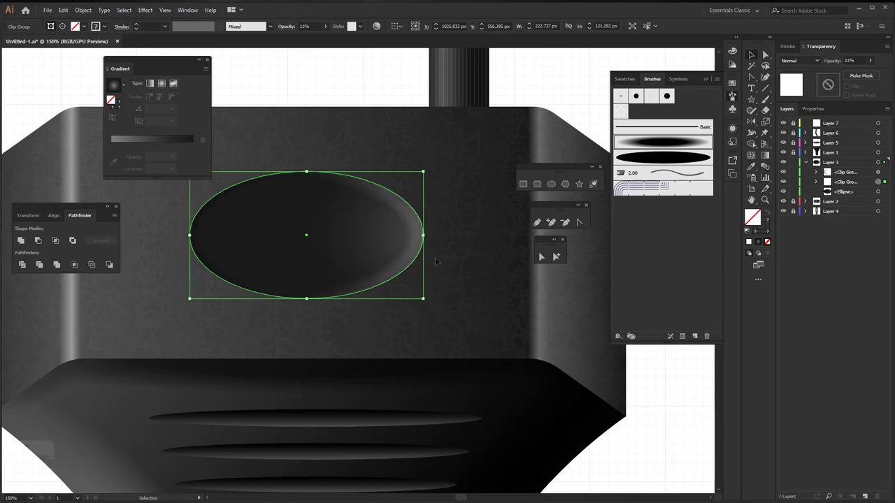
pyautogui.click(789, 46)
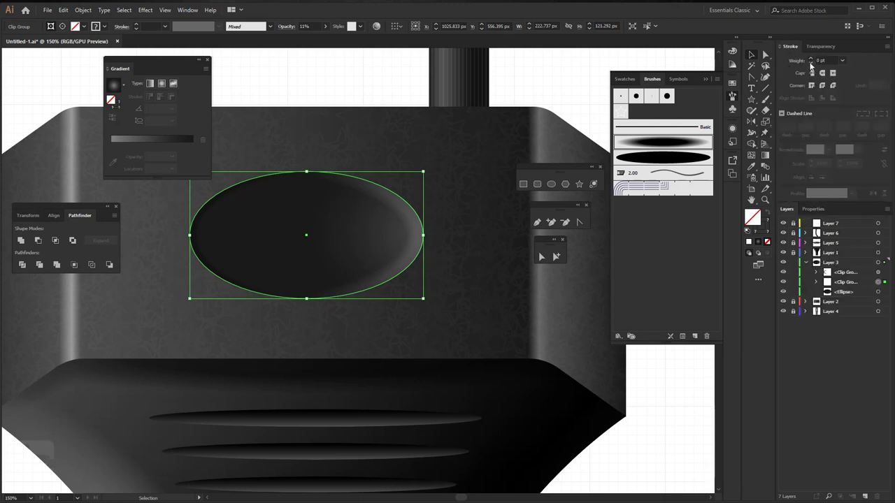
pyautogui.click(811, 61)
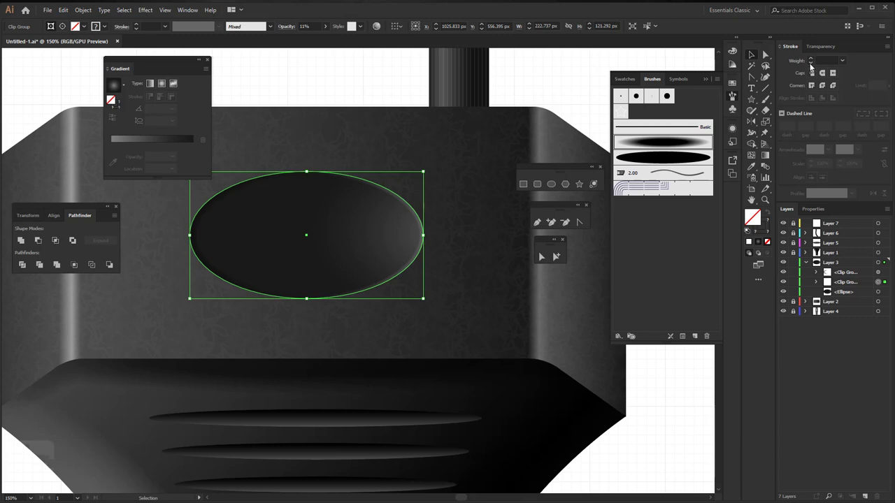
# Step: Settle the glow group at about 23% opacity with a 0.2 pt stroke weight
pyautogui.click(835, 47)
pyautogui.click(870, 60)
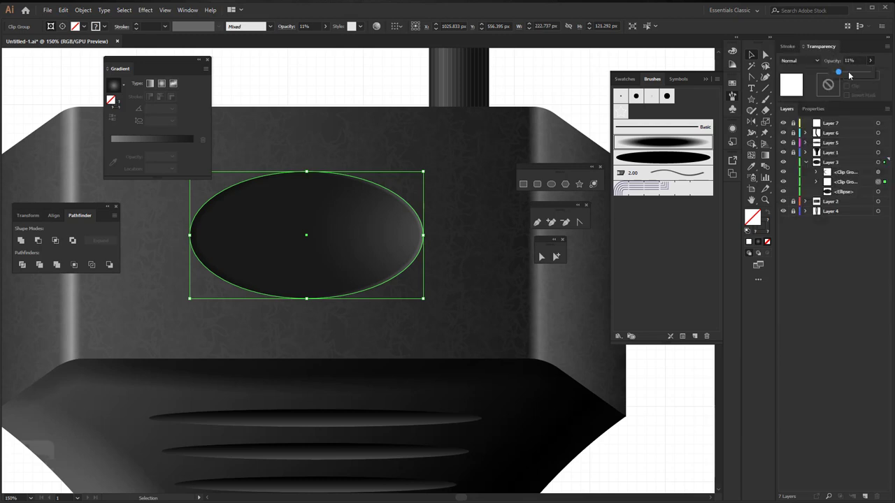
pyautogui.moveTo(841, 74); pyautogui.dragTo(845, 75)
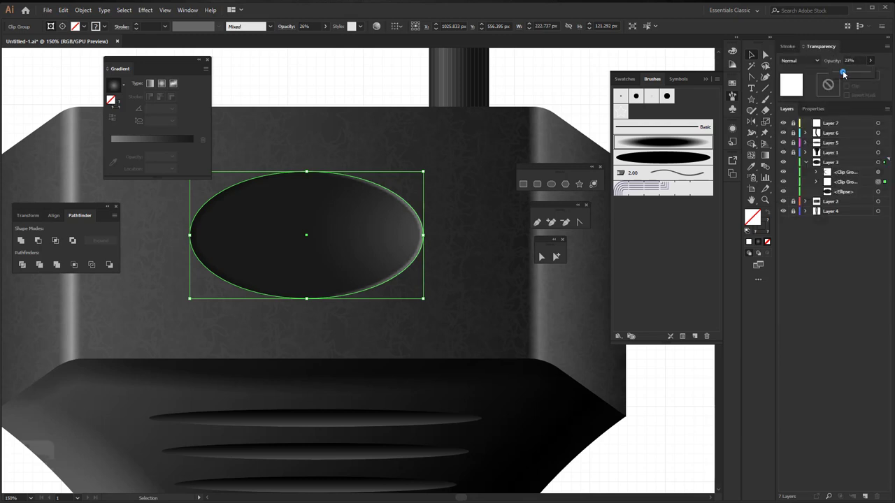
pyautogui.click(789, 46)
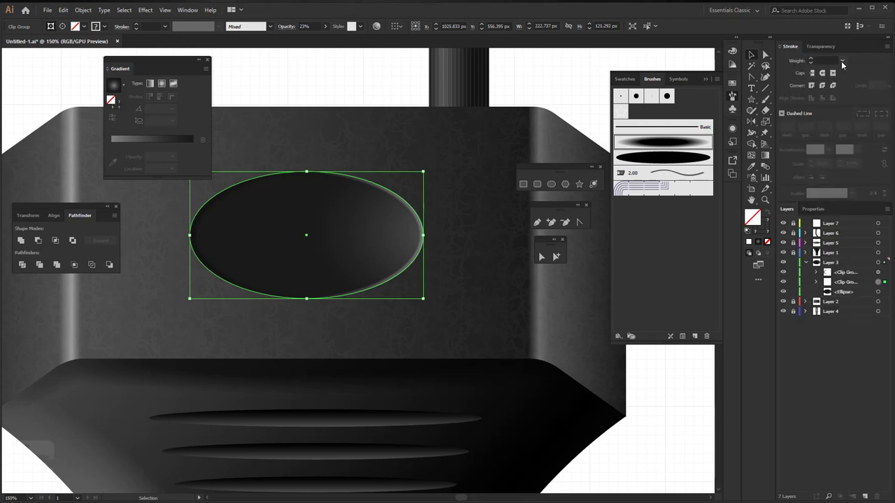
pyautogui.click(831, 60)
pyautogui.press('Return')
pyautogui.click(594, 64)
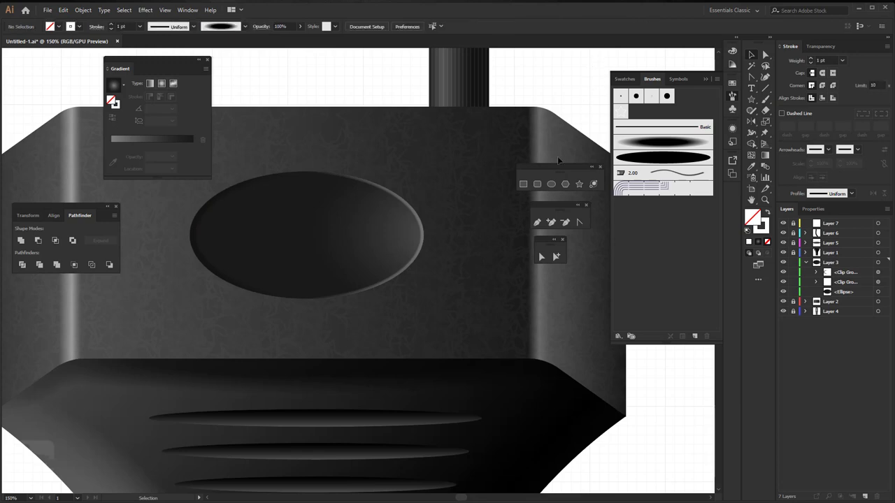
# Step: Set the oval recess clip group's stroke weight to 0.1 pt
pyautogui.scroll(-3, 409, 283)
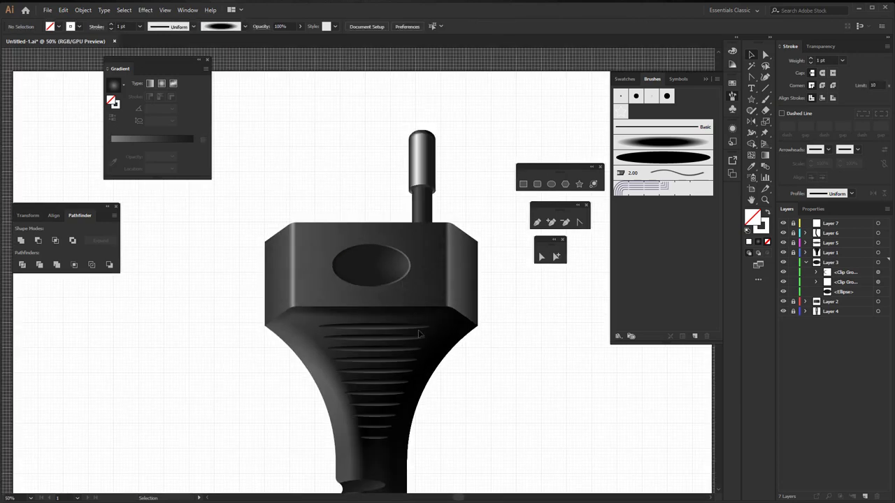
pyautogui.moveTo(411, 278); pyautogui.dragTo(411, 335)
pyautogui.scroll(-1, 411, 335)
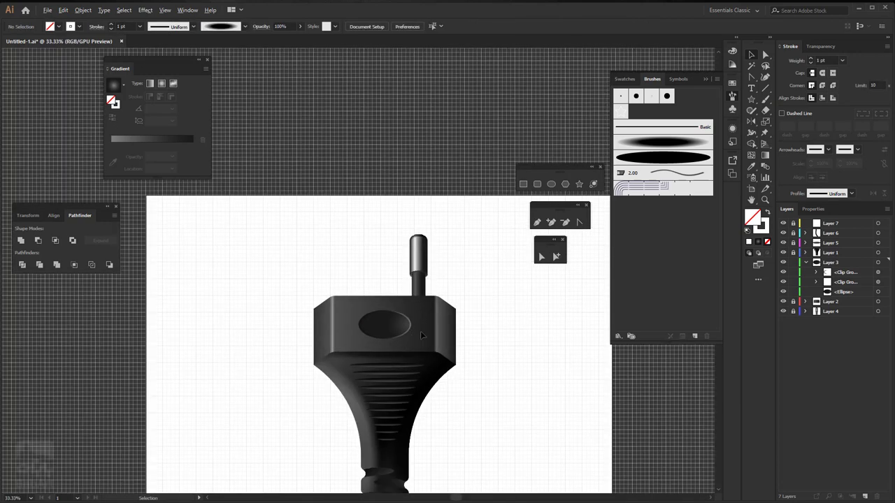
pyautogui.click(883, 283)
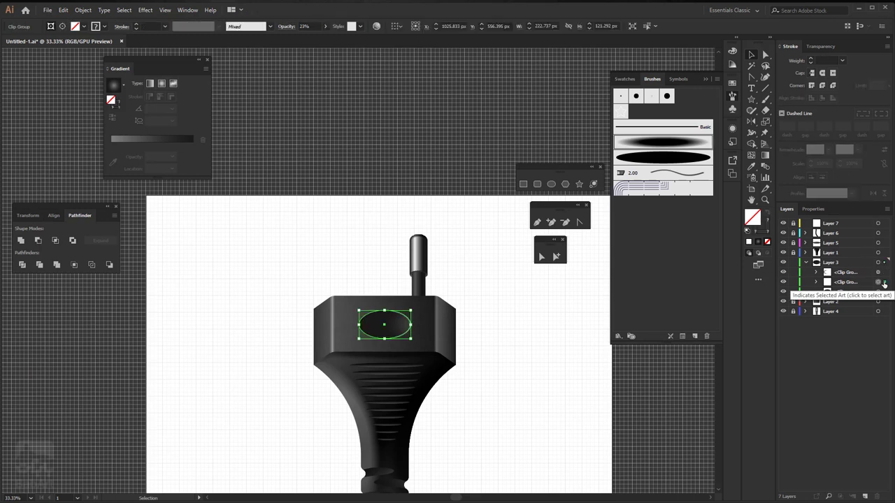
pyautogui.click(782, 283)
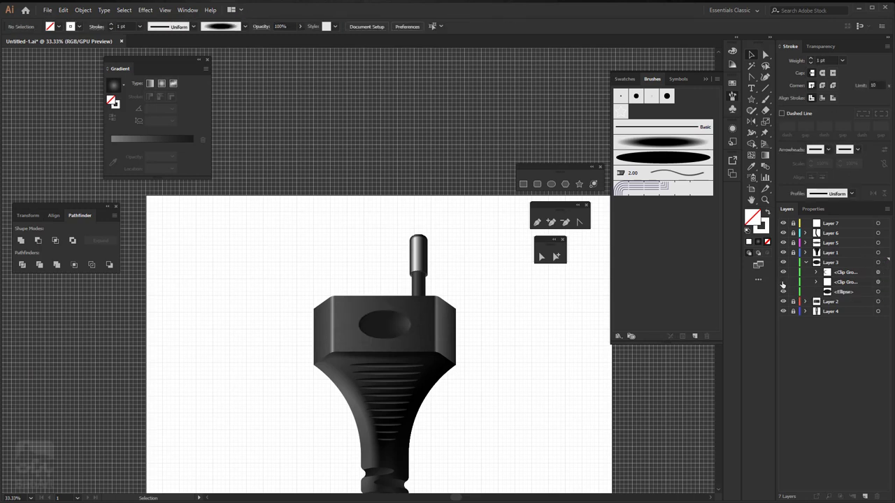
pyautogui.click(877, 282)
pyautogui.click(827, 60)
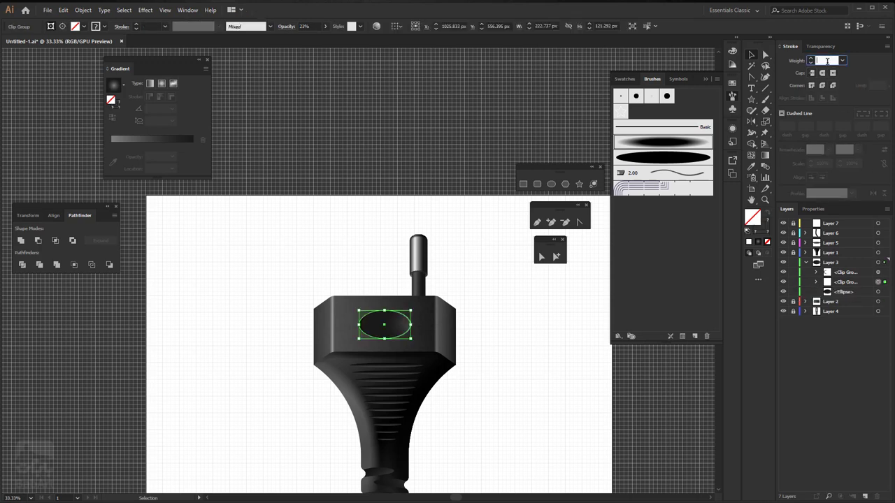
pyautogui.write('40.1')
pyautogui.press('Return')
pyautogui.click(396, 341)
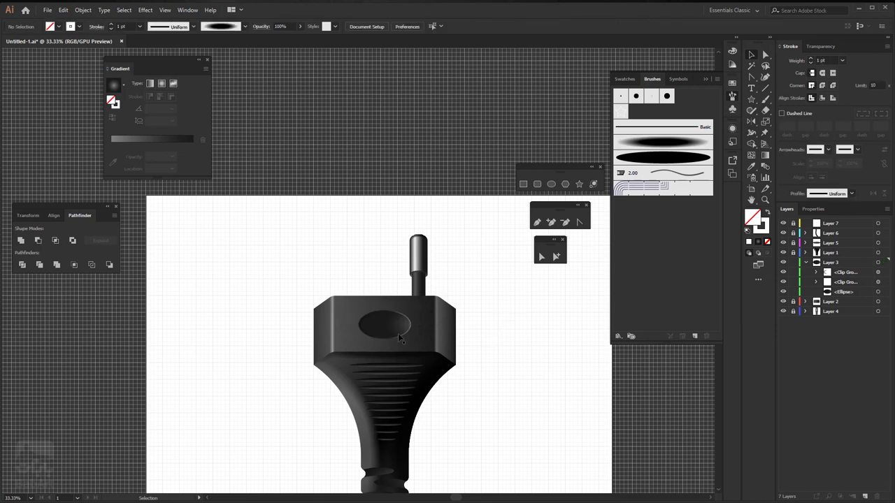
# Step: Bring the plug's top into view and collapse Layer 3
pyautogui.scroll(1, 400, 338)
pyautogui.scroll(1, 406, 338)
pyautogui.scroll(1, 409, 337)
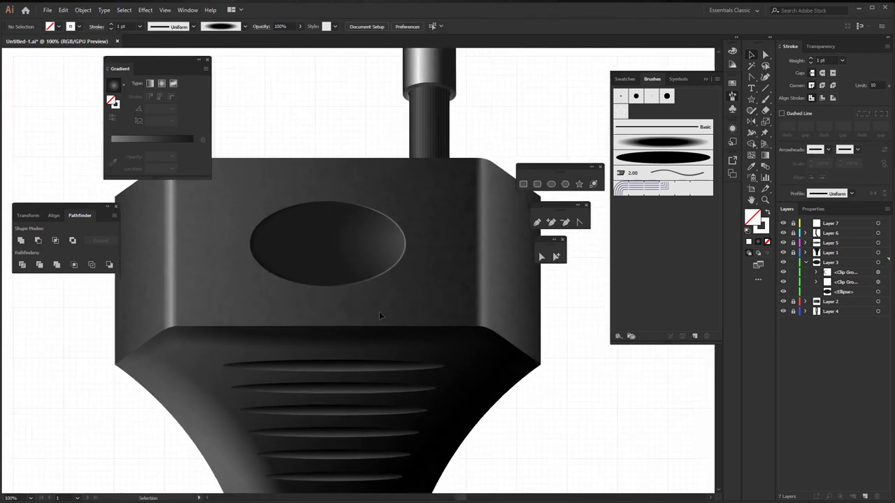
pyautogui.scroll(-1, 377, 312)
pyautogui.scroll(-1, 399, 294)
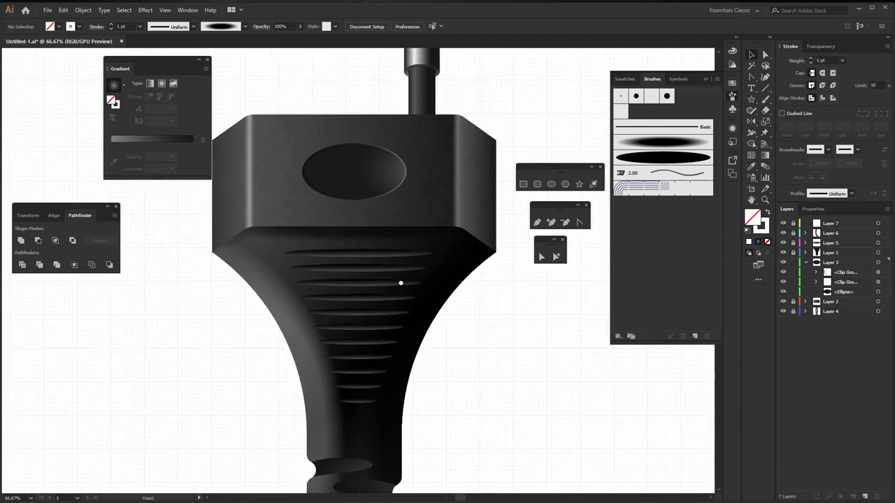
pyautogui.moveTo(400, 283); pyautogui.dragTo(401, 386)
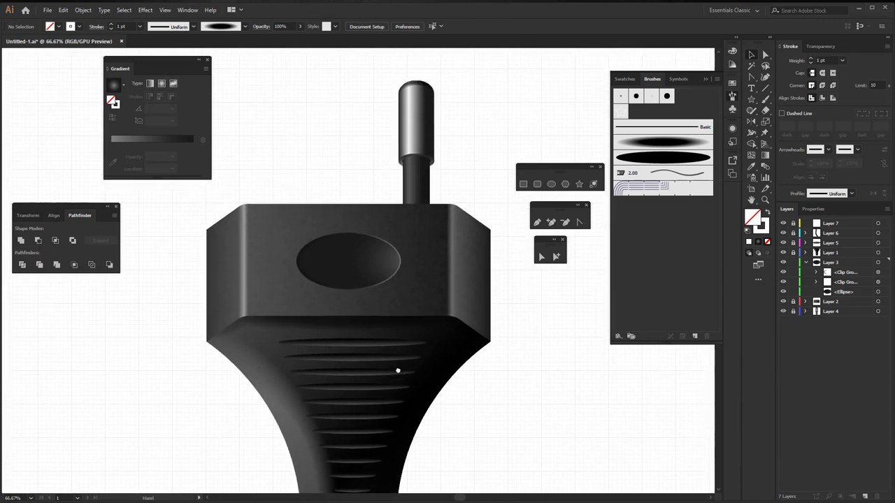
pyautogui.click(806, 263)
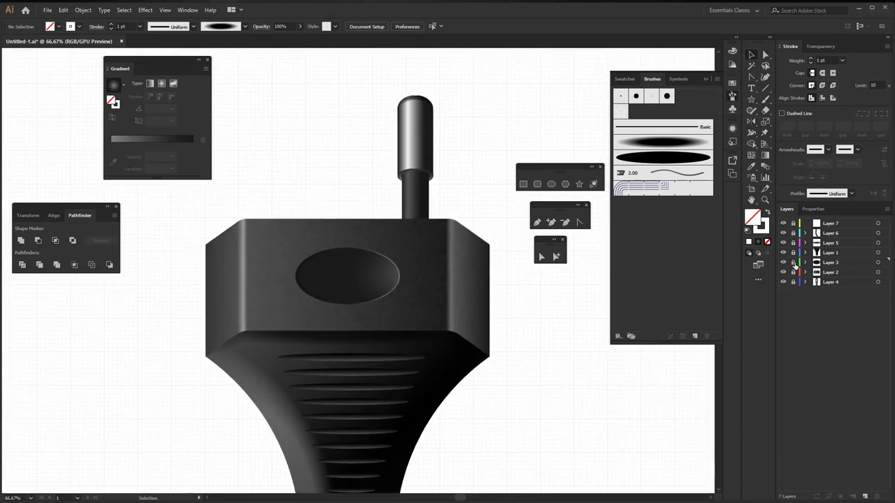
# Step: Duplicate Layer 4 and move the copied pin left so the plug has two prongs
pyautogui.click(812, 284)
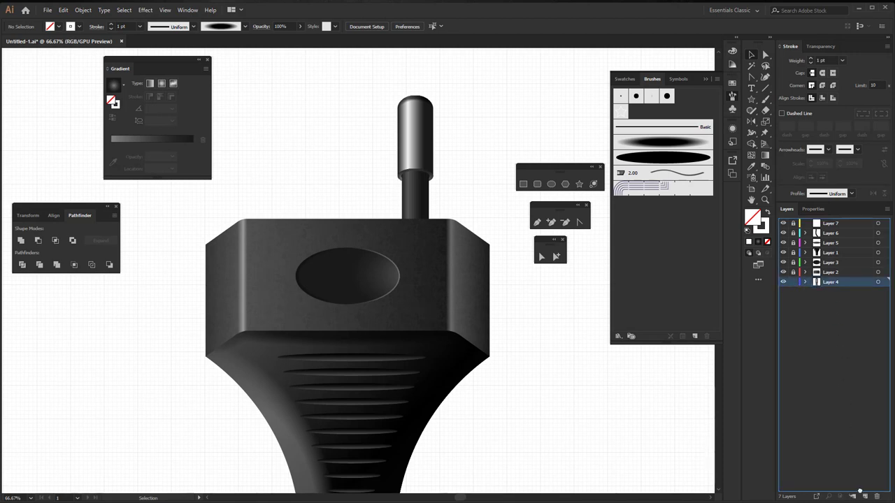
pyautogui.moveTo(840, 284); pyautogui.dragTo(865, 496)
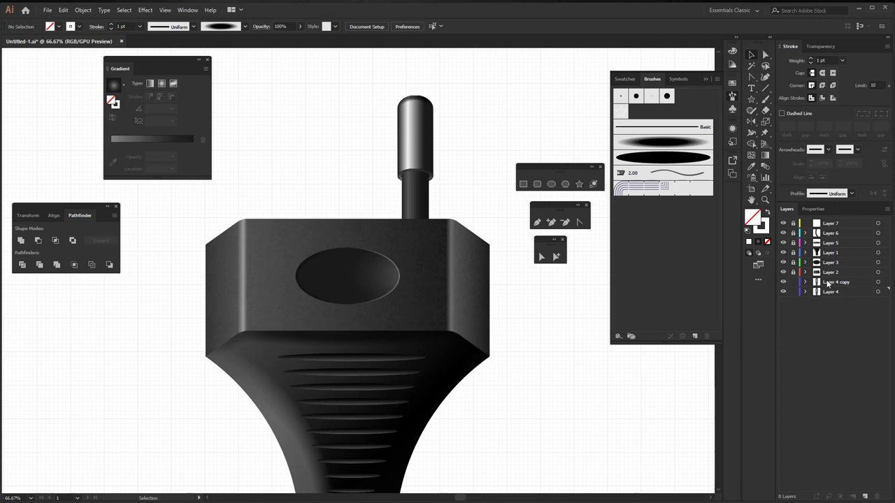
pyautogui.click(885, 283)
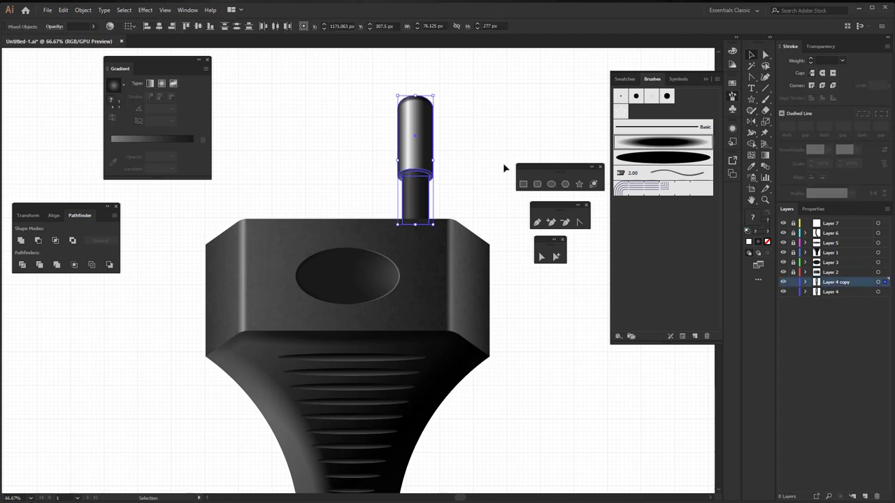
pyautogui.moveTo(421, 151); pyautogui.dragTo(286, 150)
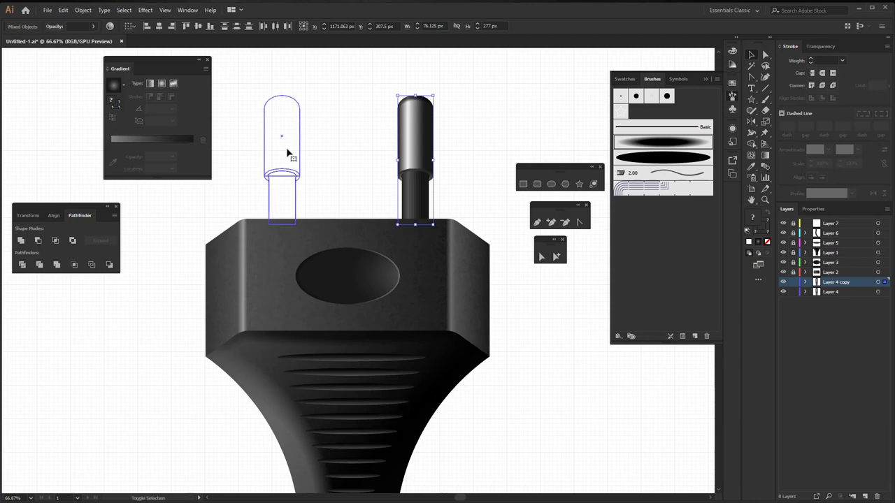
pyautogui.moveTo(286, 149); pyautogui.dragTo(291, 154)
pyautogui.click(366, 185)
pyautogui.hotkey('ctrl', '-')
pyautogui.hotkey('ctrl', '-')
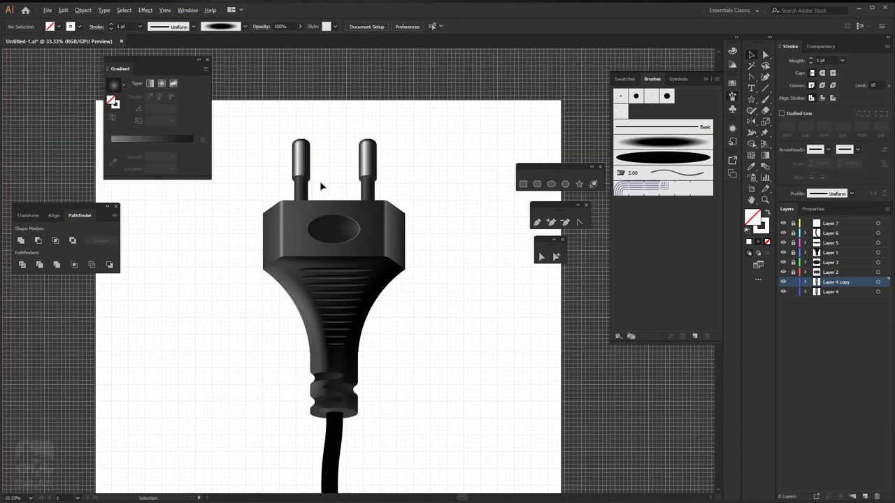
pyautogui.hotkey('ctrl', '-')
pyautogui.moveTo(341, 275); pyautogui.dragTo(332, 206)
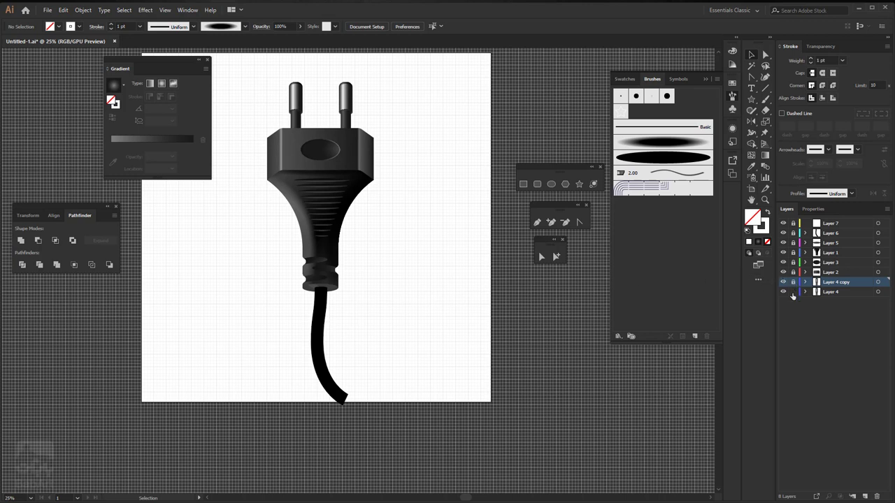
# Step: Expand Layer 6 and select its cable path
pyautogui.click(824, 233)
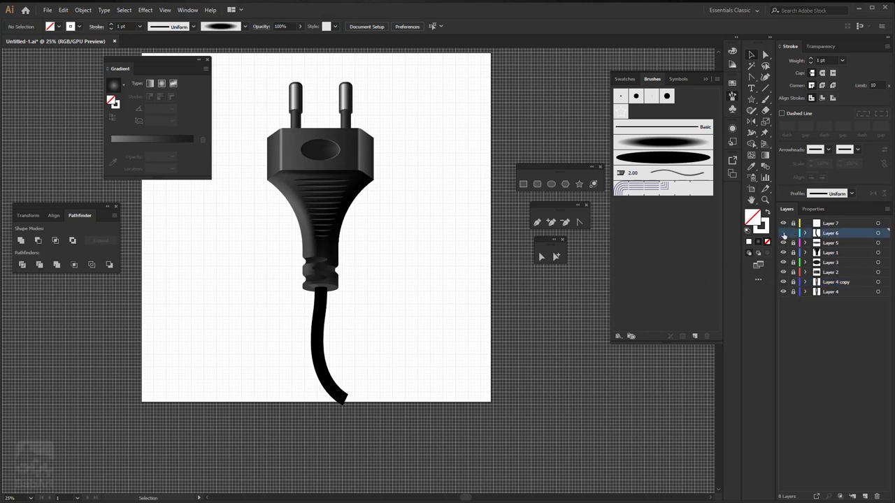
pyautogui.click(783, 233)
pyautogui.click(806, 233)
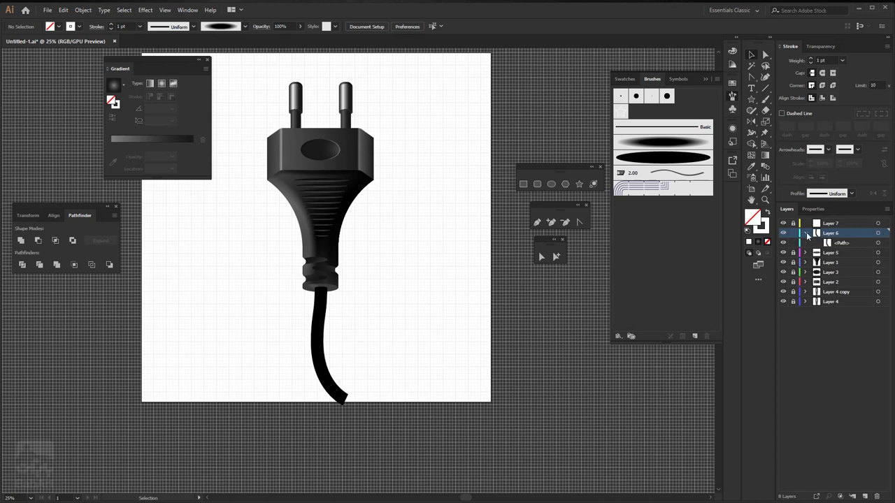
pyautogui.click(843, 244)
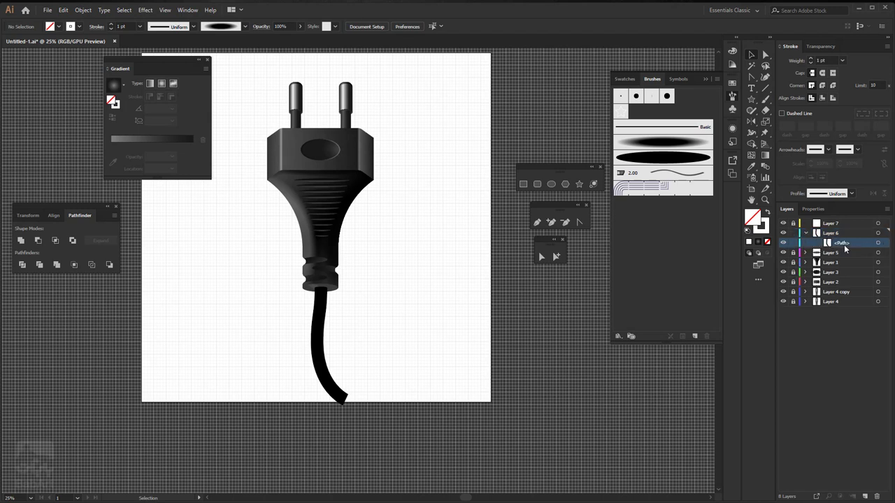
# Step: Draw a straight vertical line down the cable with the Line Segment tool
pyautogui.click(766, 78)
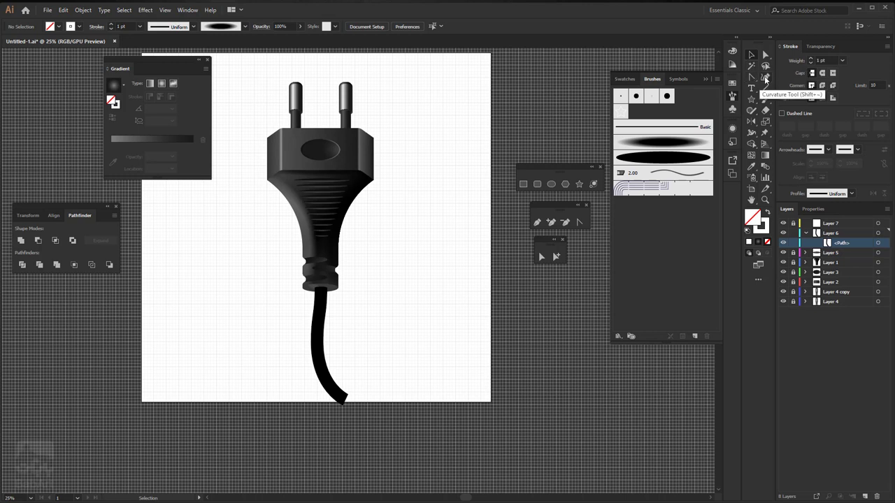
pyautogui.scroll(3, 325, 313)
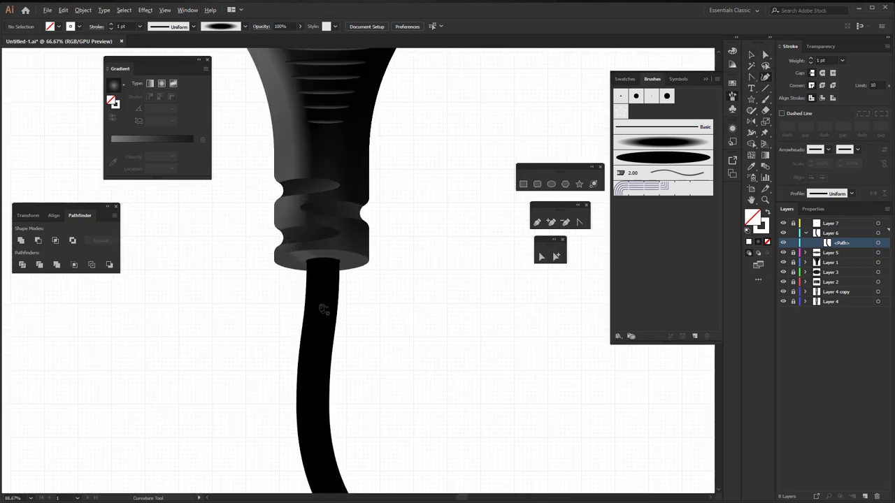
pyautogui.moveTo(323, 299); pyautogui.dragTo(359, 230)
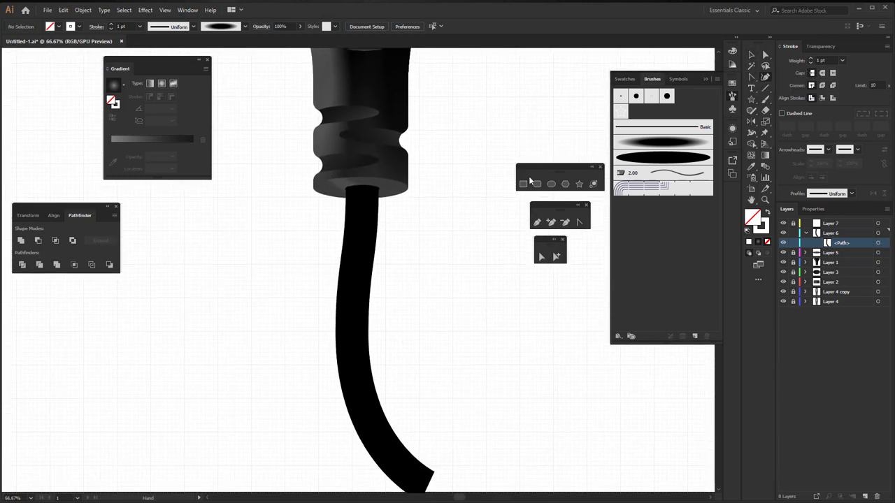
pyautogui.click(766, 88)
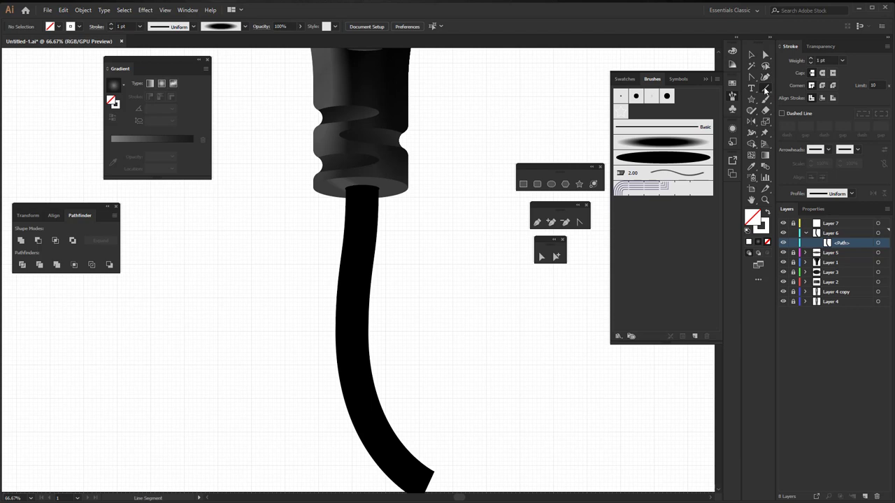
pyautogui.click(359, 151)
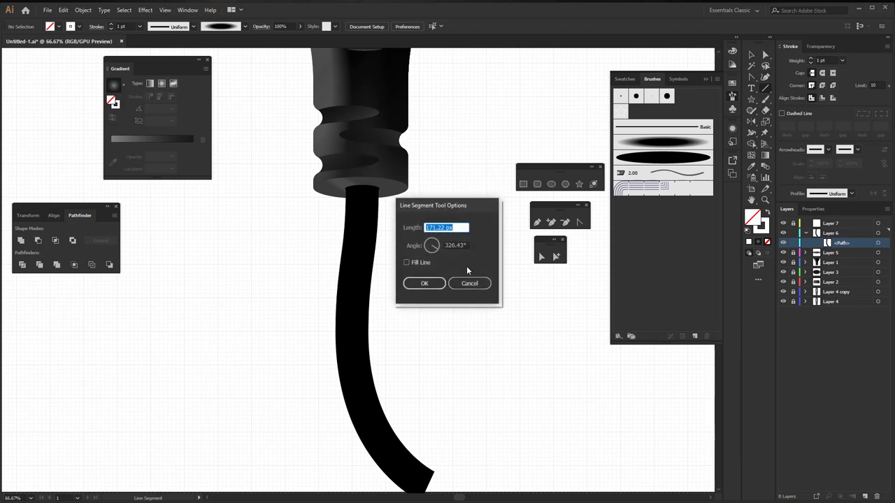
pyautogui.click(474, 283)
pyautogui.moveTo(361, 148); pyautogui.dragTo(361, 350)
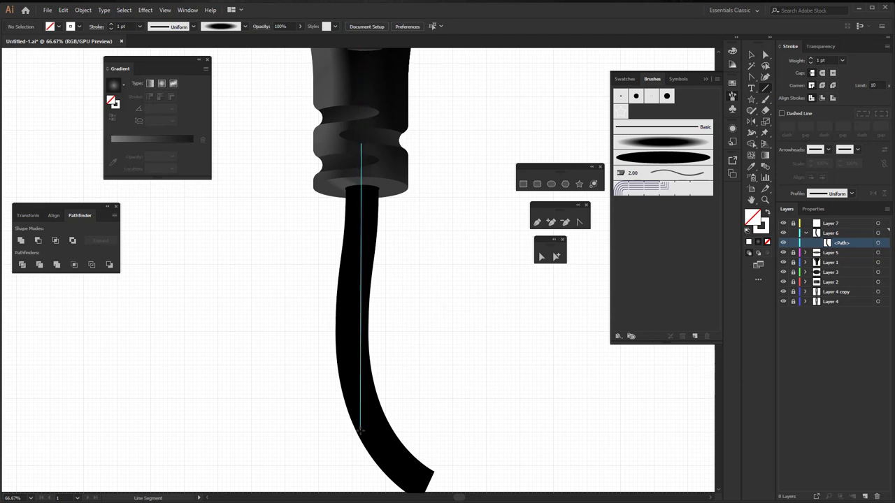
pyautogui.moveTo(361, 351)
pyautogui.mouseDown()
pyautogui.moveTo(361, 424)
pyautogui.moveTo(376, 349)
pyautogui.mouseUp()
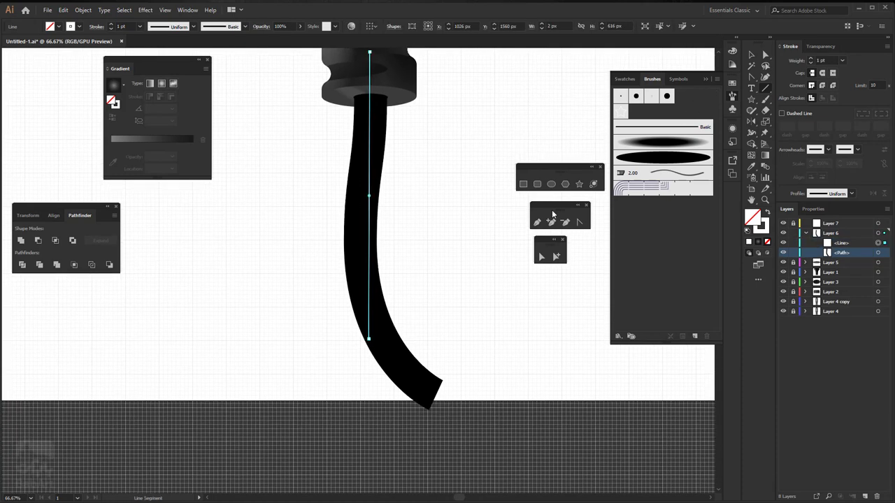
# Step: Select only the new vertical line with Direct Selection
pyautogui.click(541, 257)
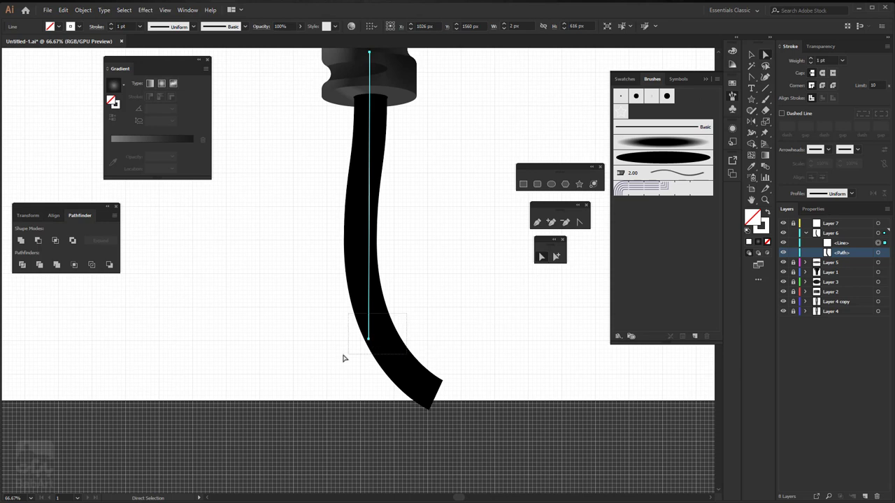
pyautogui.moveTo(343, 360); pyautogui.dragTo(396, 343)
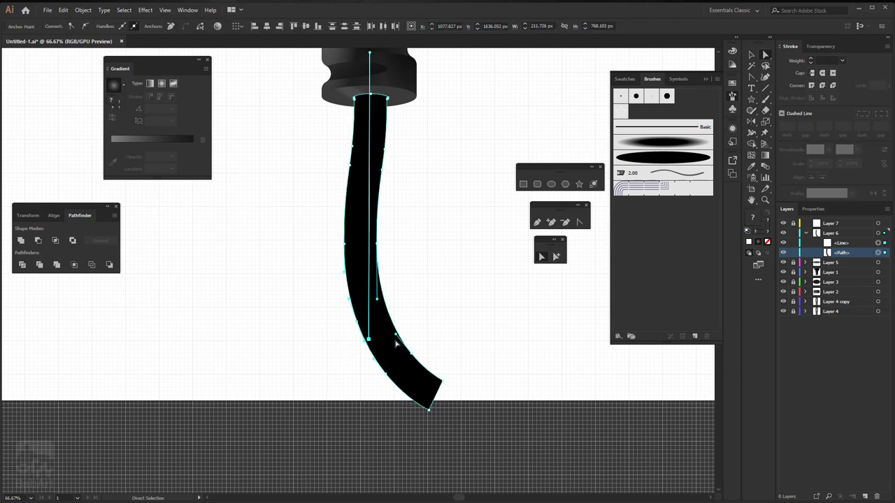
pyautogui.click(795, 252)
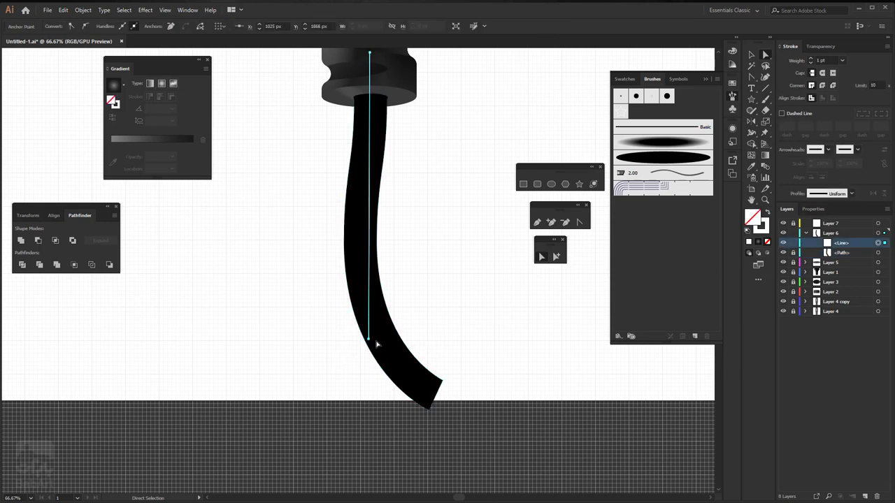
pyautogui.scroll(-1, 418, 292)
pyautogui.scroll(-2, 417, 292)
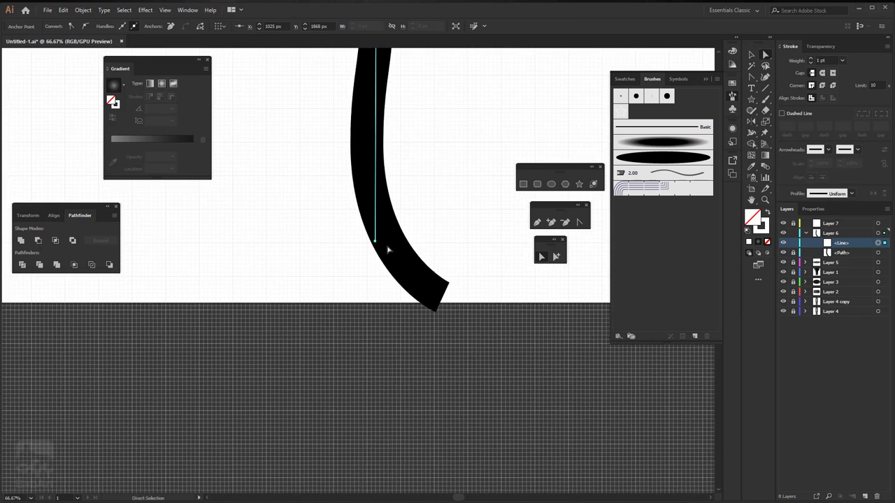
# Step: Extend the line past the cable tip and add an anchor to curve its upper segment
pyautogui.moveTo(375, 244); pyautogui.dragTo(470, 330)
pyautogui.moveTo(397, 193); pyautogui.dragTo(389, 364)
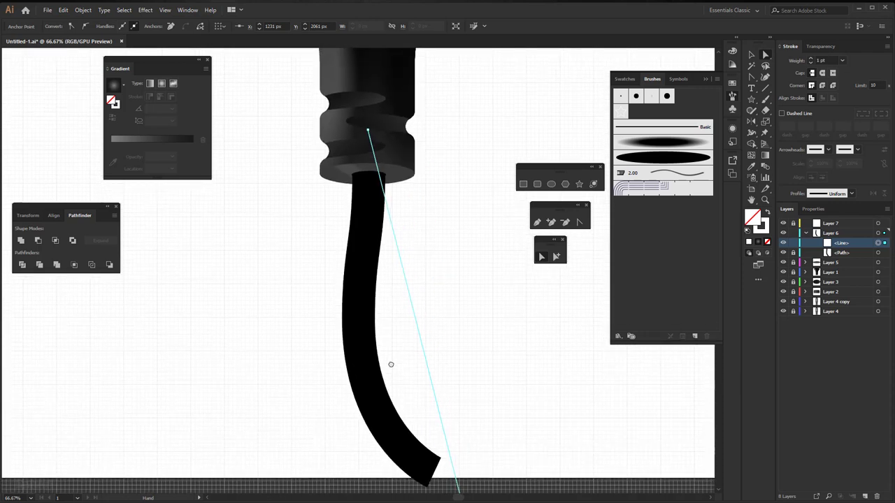
pyautogui.press('p')
pyautogui.click(382, 187)
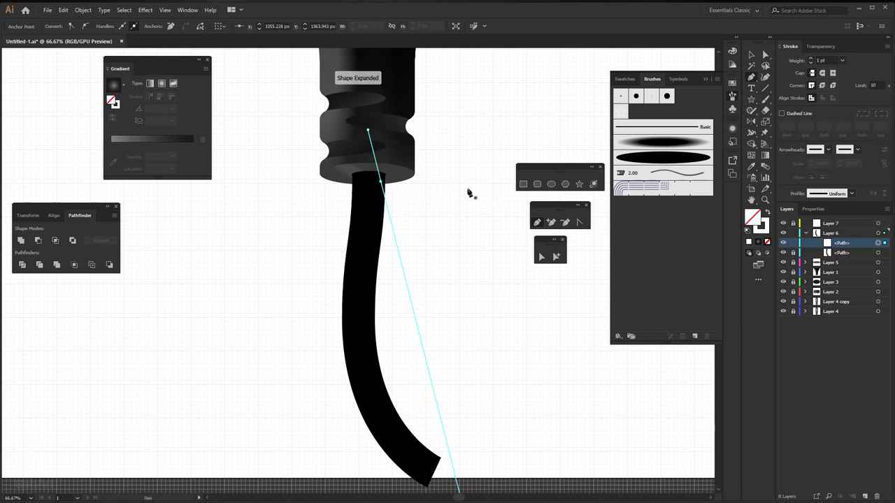
pyautogui.click(579, 223)
pyautogui.moveTo(382, 186); pyautogui.dragTo(386, 191)
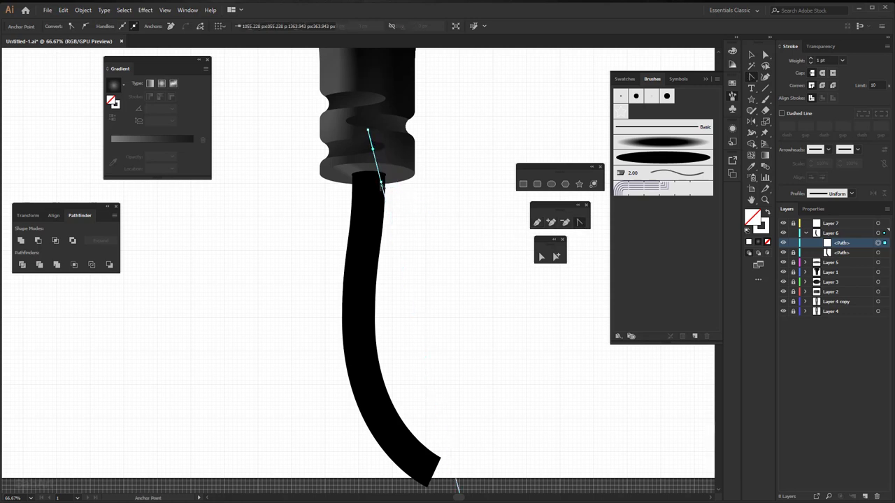
pyautogui.keyDown('ctrl'); pyautogui.click(383, 187); pyautogui.keyUp('ctrl')
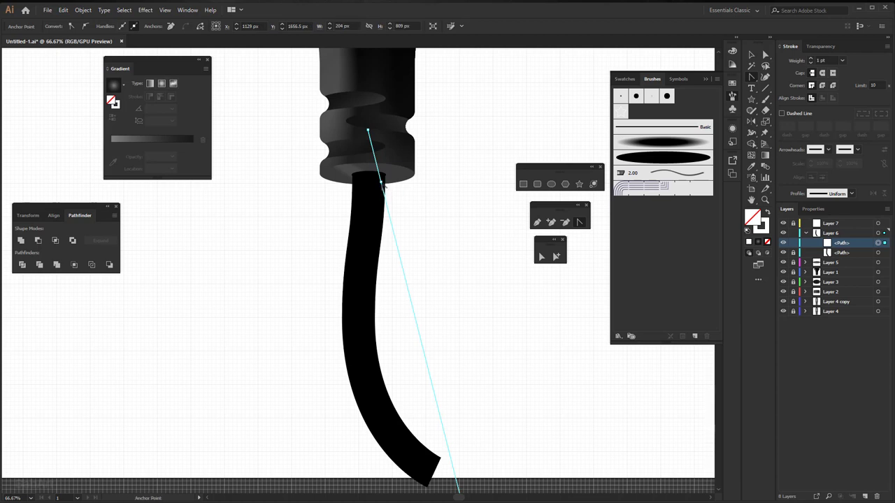
pyautogui.moveTo(383, 187); pyautogui.dragTo(389, 213)
pyautogui.moveTo(389, 213); pyautogui.dragTo(390, 213)
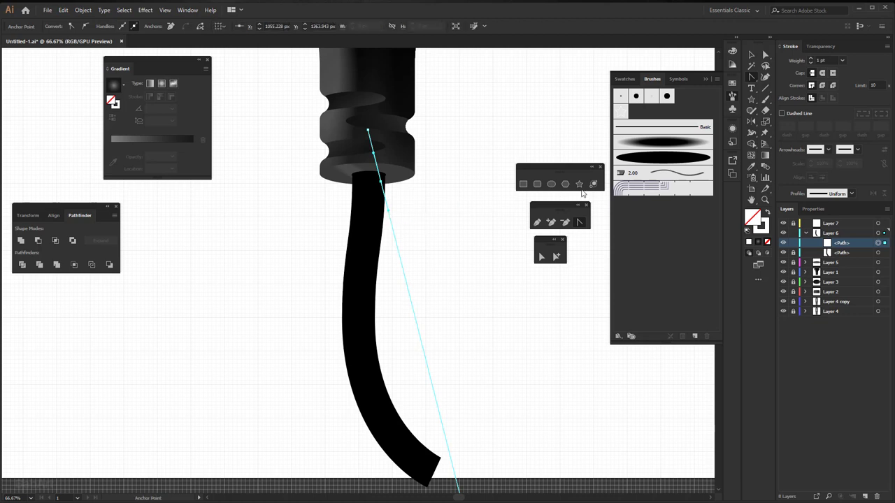
# Step: Add a mid-path anchor and bend the lower part to follow the cable
pyautogui.click(538, 224)
pyautogui.click(445, 434)
pyautogui.click(765, 54)
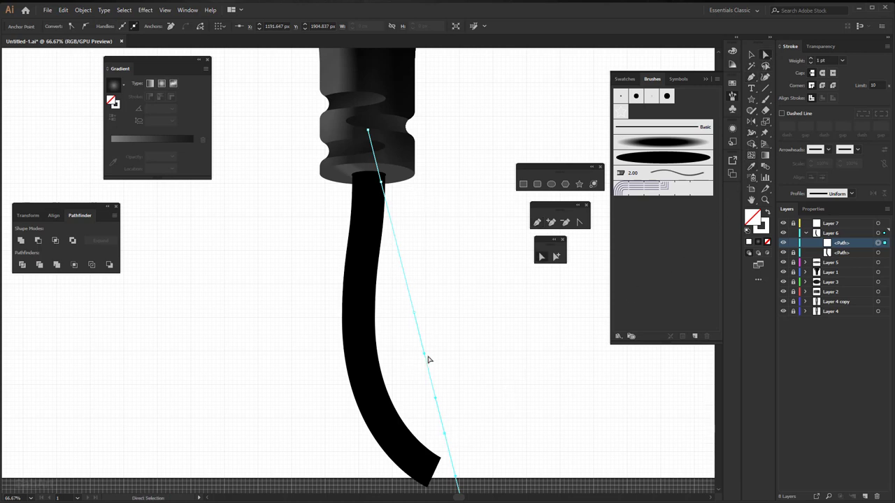
pyautogui.moveTo(435, 402); pyautogui.dragTo(441, 429)
pyautogui.moveTo(441, 429); pyautogui.dragTo(381, 433)
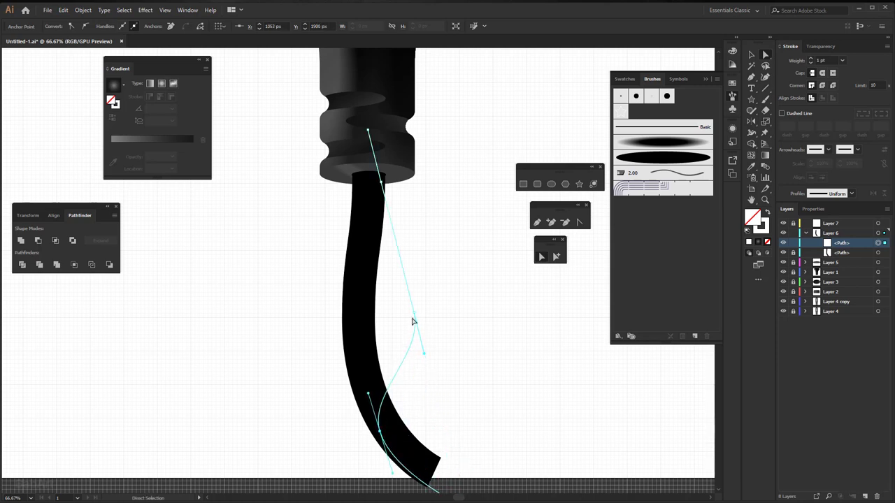
pyautogui.moveTo(414, 316); pyautogui.dragTo(364, 312)
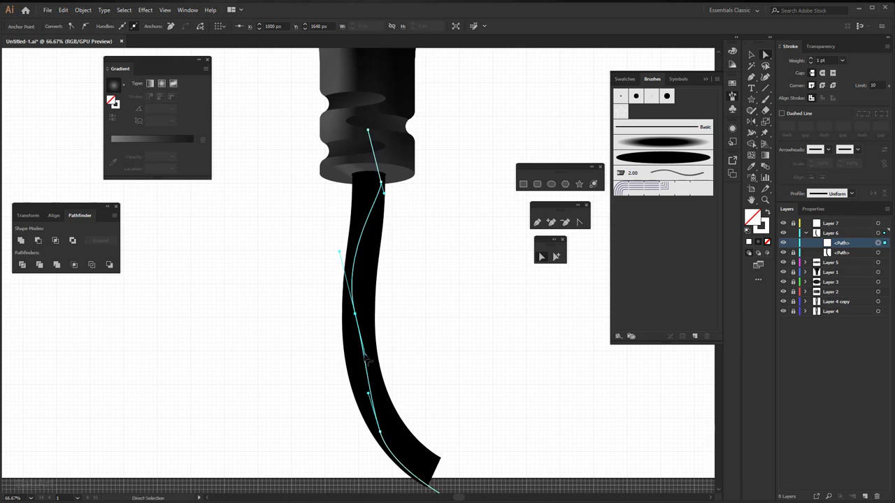
pyautogui.moveTo(356, 318); pyautogui.dragTo(360, 371)
pyautogui.moveTo(358, 318); pyautogui.dragTo(350, 311)
# Step: Raise the top anchor into the plug neck and smooth the upper curve along the cable
pyautogui.moveTo(384, 195); pyautogui.dragTo(358, 182)
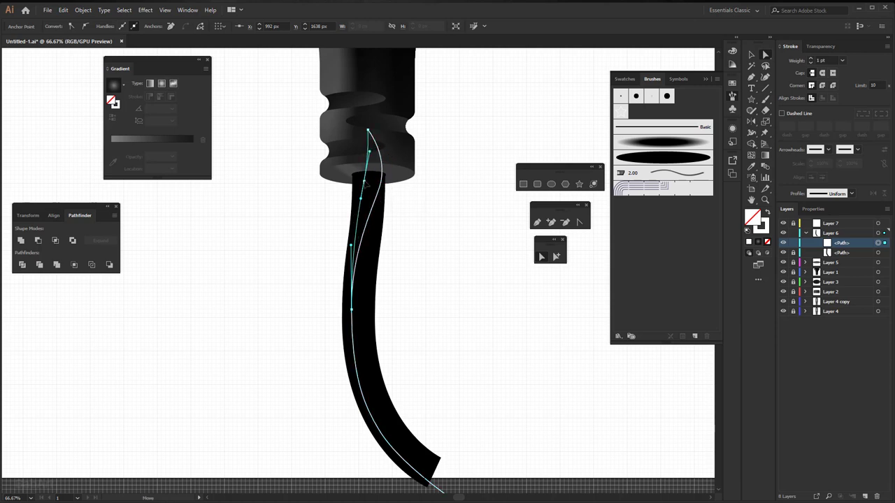
pyautogui.moveTo(358, 183); pyautogui.dragTo(358, 183)
pyautogui.moveTo(368, 130); pyautogui.dragTo(350, 88)
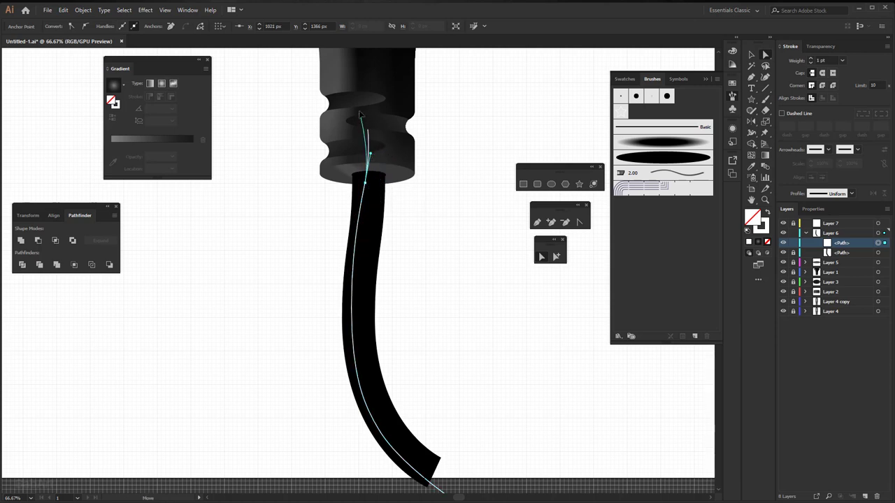
pyautogui.moveTo(371, 154); pyautogui.dragTo(362, 224)
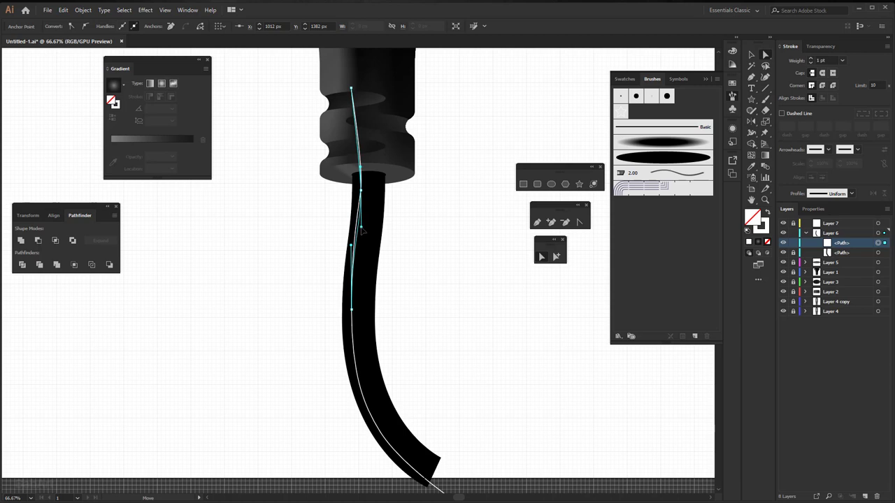
pyautogui.moveTo(362, 223); pyautogui.dragTo(362, 234)
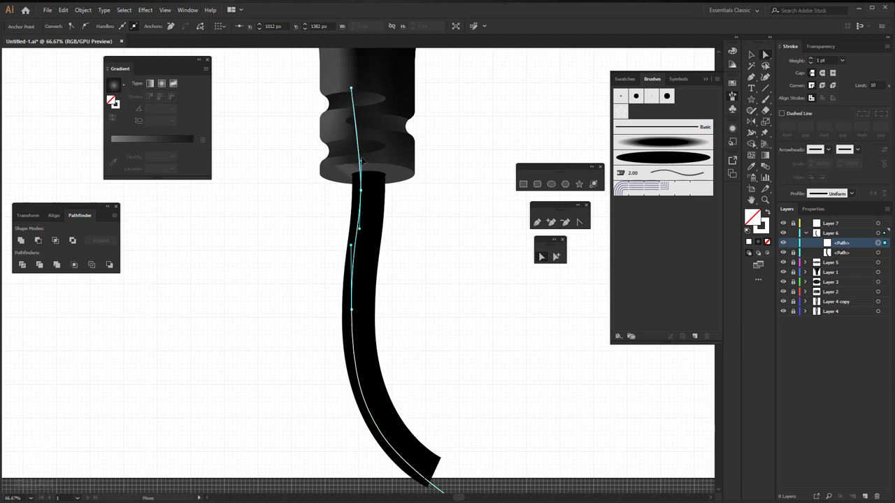
pyautogui.click(362, 190)
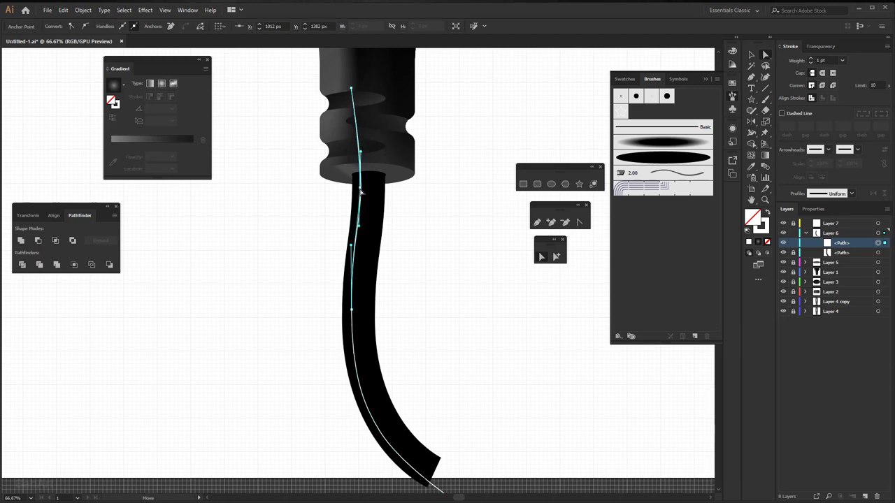
pyautogui.moveTo(351, 310); pyautogui.dragTo(350, 318)
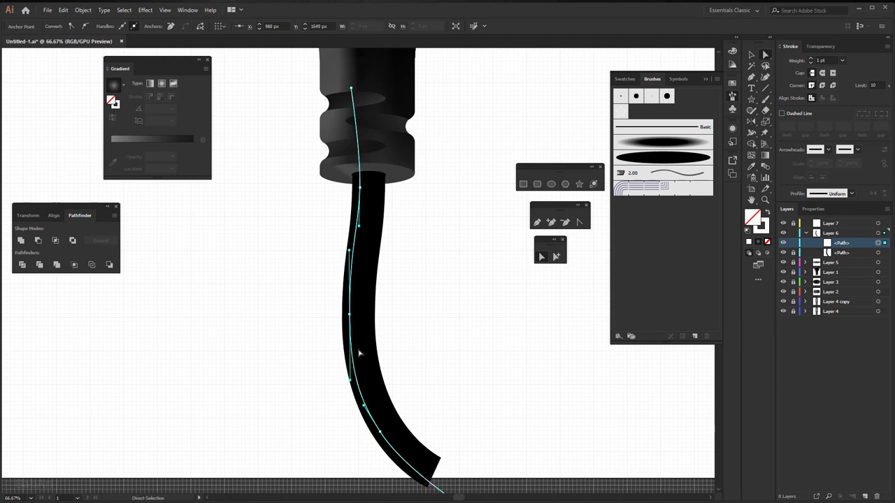
# Step: Apply the tapered white brush and extend the path's end past the artboard bottom
pyautogui.click(677, 145)
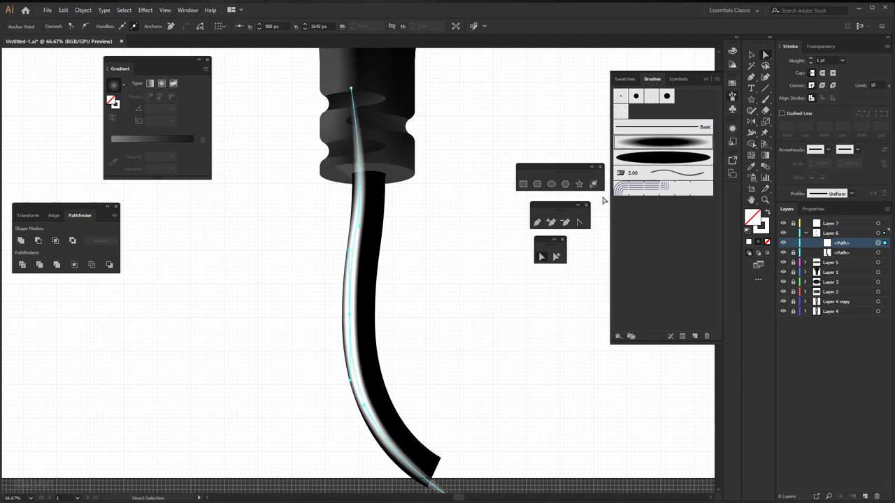
pyautogui.moveTo(412, 323); pyautogui.dragTo(401, 193)
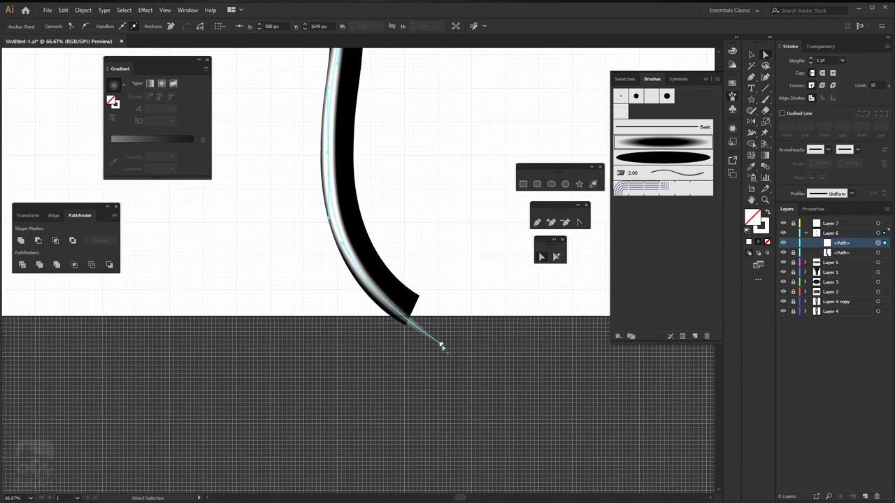
pyautogui.moveTo(441, 346); pyautogui.dragTo(590, 429)
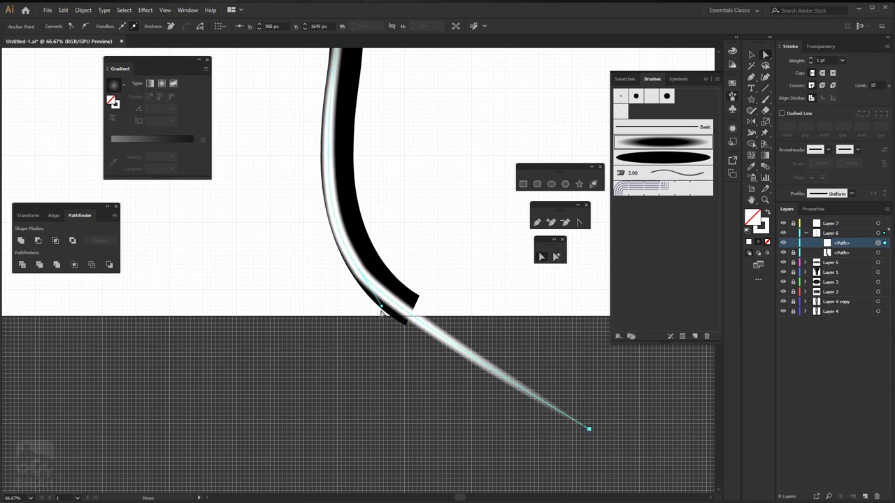
pyautogui.moveTo(382, 312); pyautogui.dragTo(391, 323)
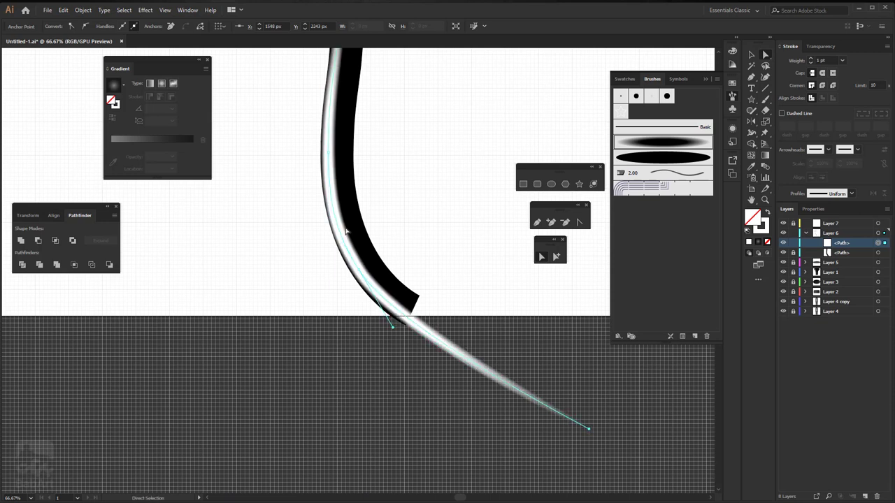
pyautogui.moveTo(360, 274)
pyautogui.mouseDown()
pyautogui.moveTo(356, 266)
pyautogui.moveTo(387, 330)
pyautogui.mouseUp()
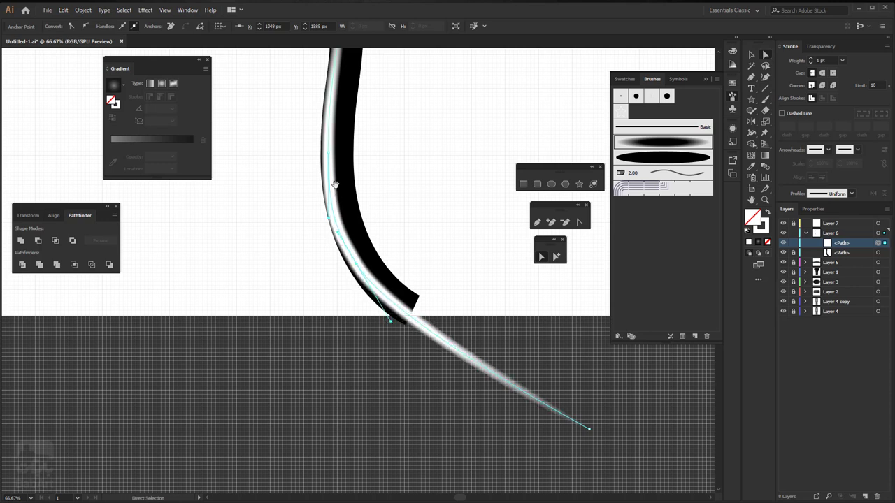
pyautogui.moveTo(328, 182)
pyautogui.mouseDown()
pyautogui.moveTo(366, 279)
pyautogui.moveTo(373, 182)
pyautogui.moveTo(364, 88)
pyautogui.mouseUp()
pyautogui.click(368, 256)
# Step: Reshape the highlight's segment and anchor inside the plug neck
pyautogui.scroll(4, 374, 182)
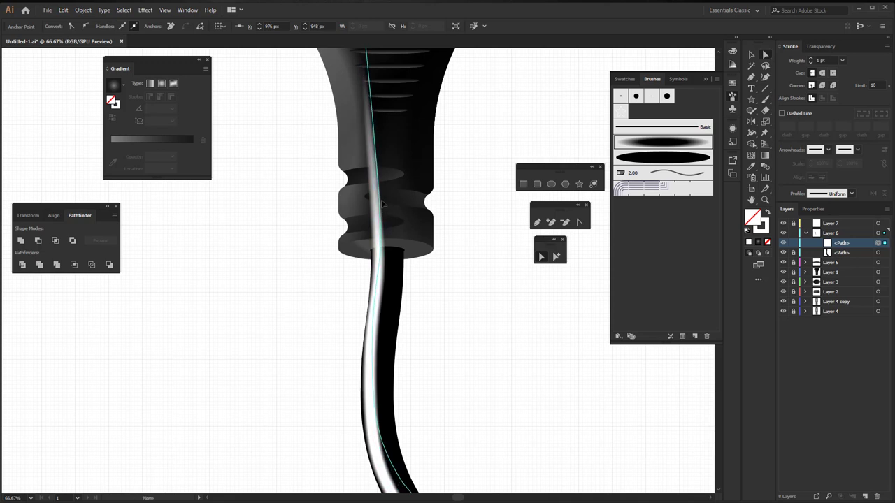
pyautogui.press('v')
pyautogui.press('a')
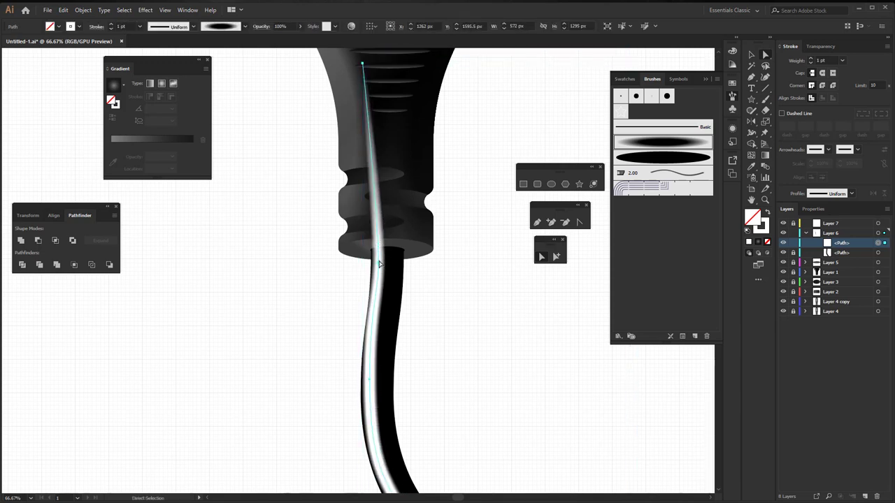
pyautogui.click(379, 259)
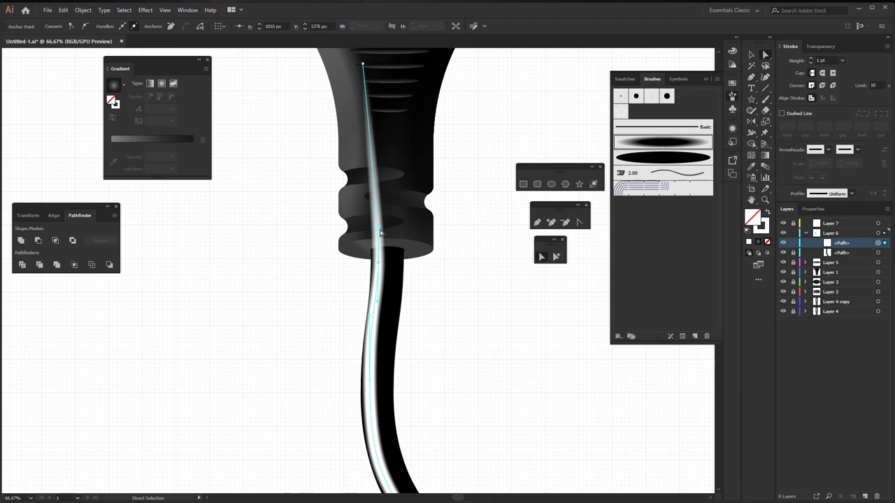
pyautogui.moveTo(379, 229); pyautogui.dragTo(383, 206)
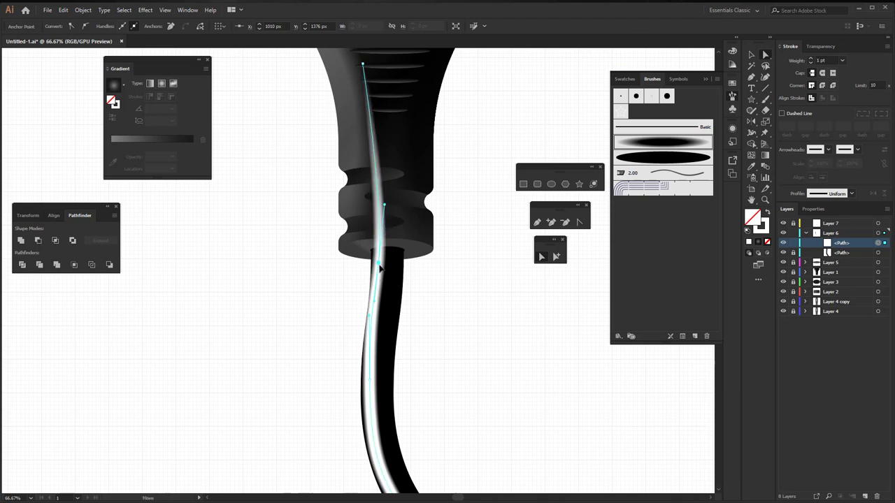
pyautogui.moveTo(378, 266); pyautogui.dragTo(383, 271)
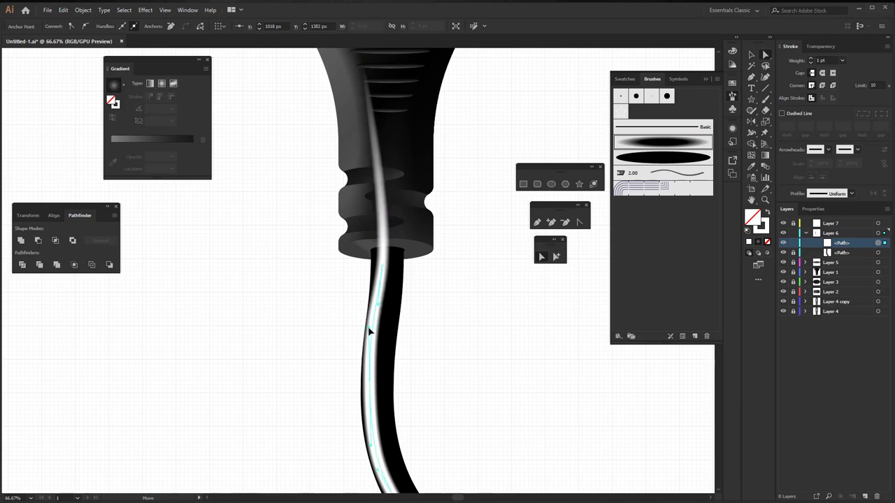
pyautogui.scroll(-5, 390, 388)
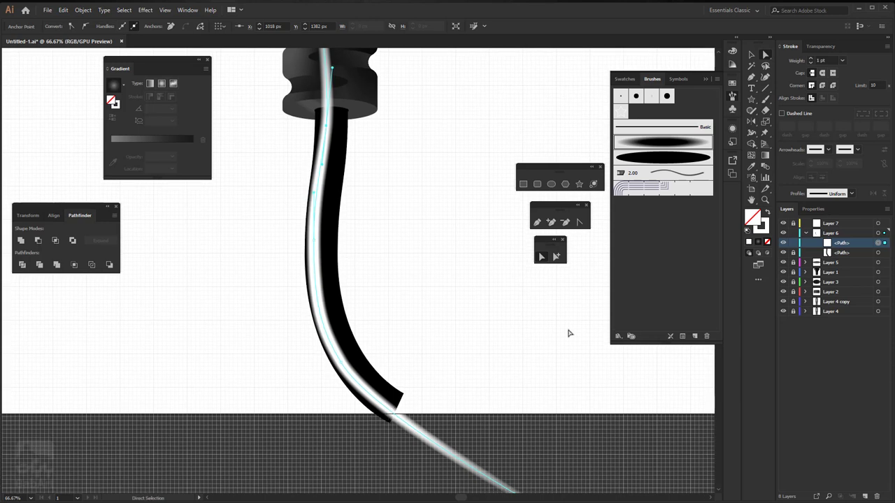
# Step: Lower the cable highlight's opacity in Transparency
pyautogui.click(831, 49)
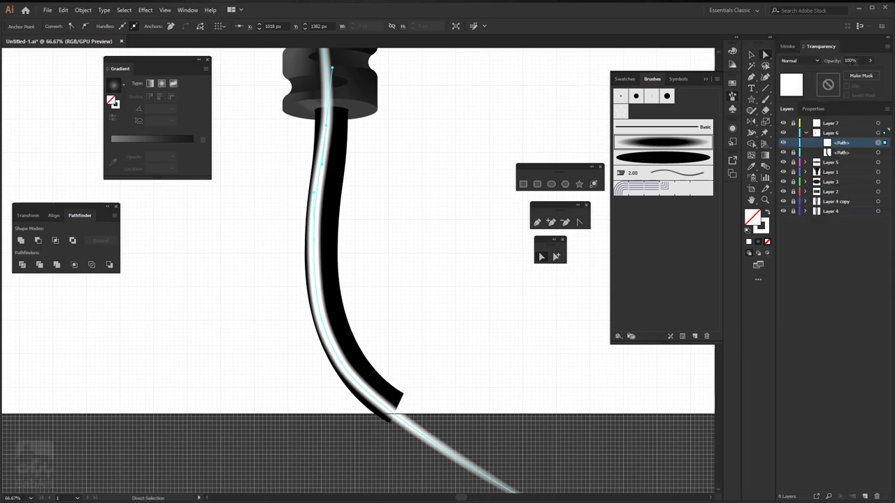
pyautogui.click(870, 60)
pyautogui.moveTo(869, 72); pyautogui.dragTo(842, 74)
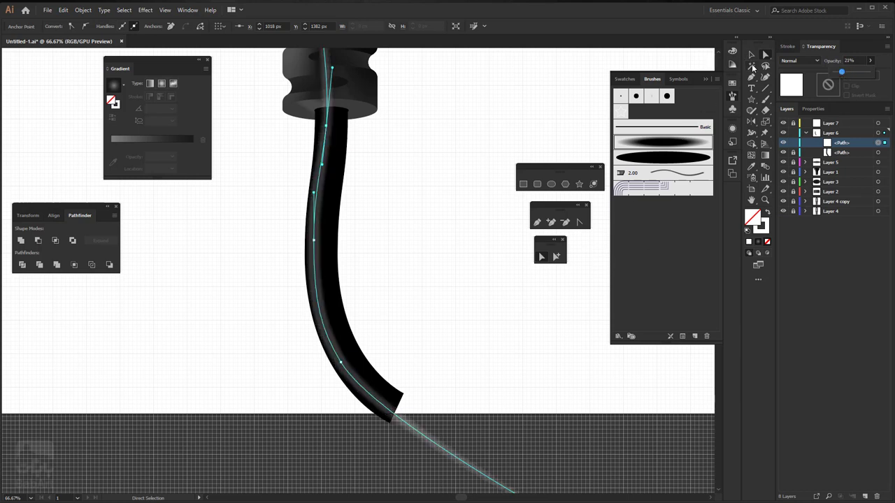
pyautogui.click(794, 154)
# Step: Duplicate the cable shape above the highlight and clip the highlight inside it
pyautogui.moveTo(839, 152); pyautogui.dragTo(866, 496)
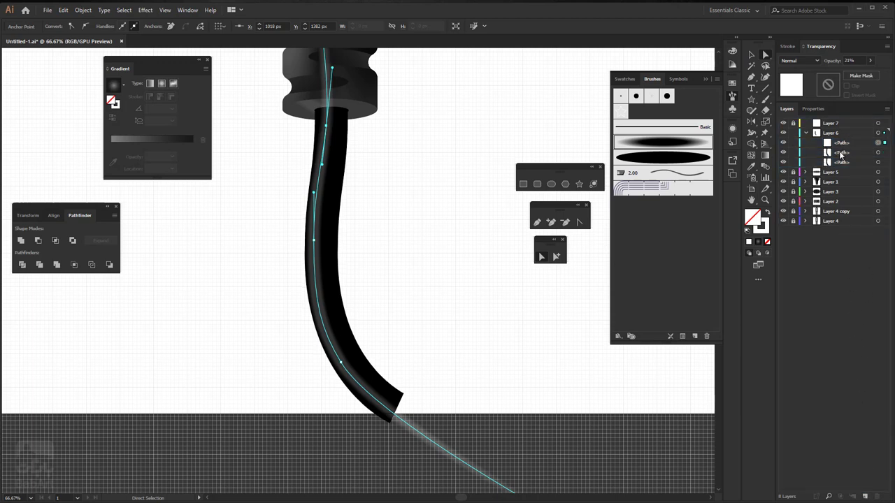
pyautogui.moveTo(841, 155); pyautogui.dragTo(841, 139)
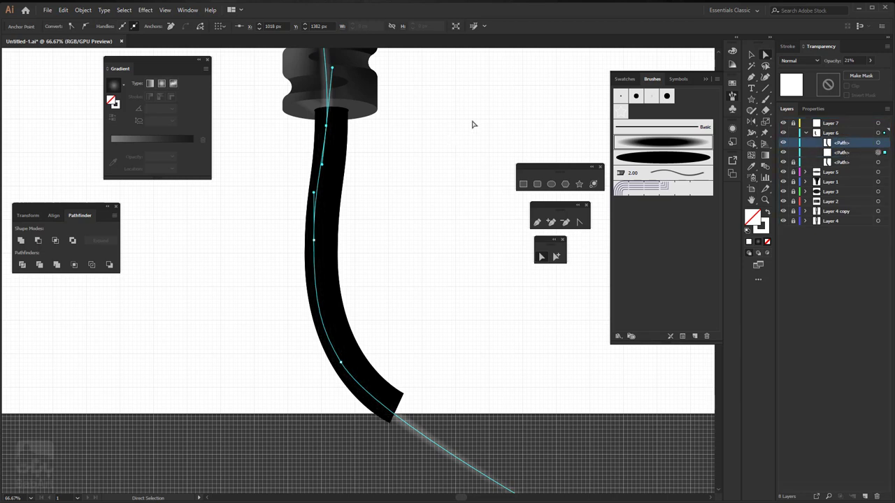
pyautogui.press('v')
pyautogui.moveTo(392, 138); pyautogui.dragTo(261, 297)
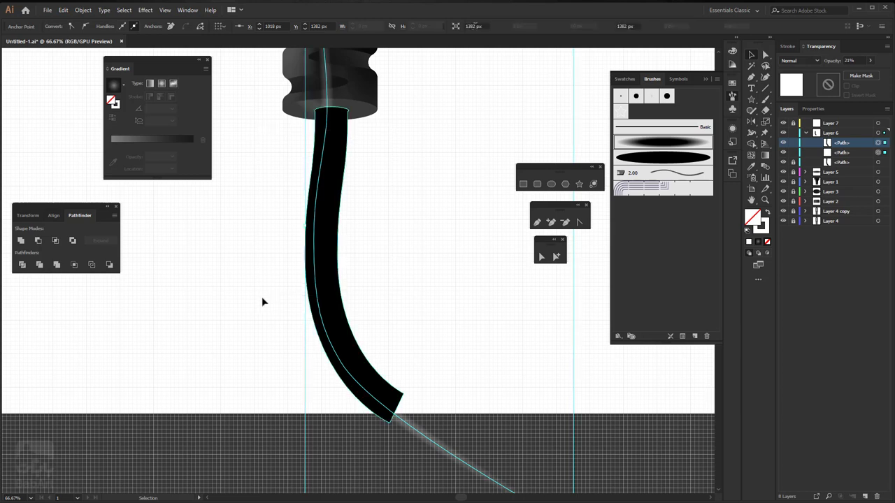
pyautogui.click(82, 10)
pyautogui.moveTo(101, 329)
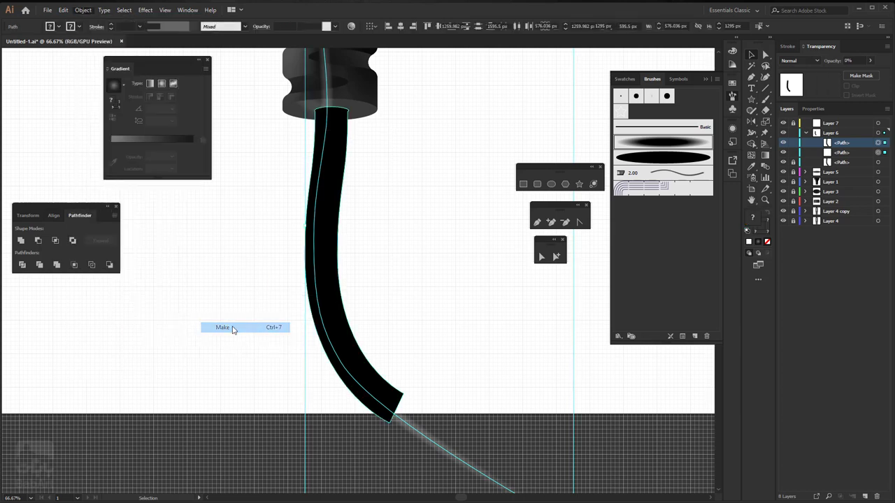
pyautogui.click(232, 327)
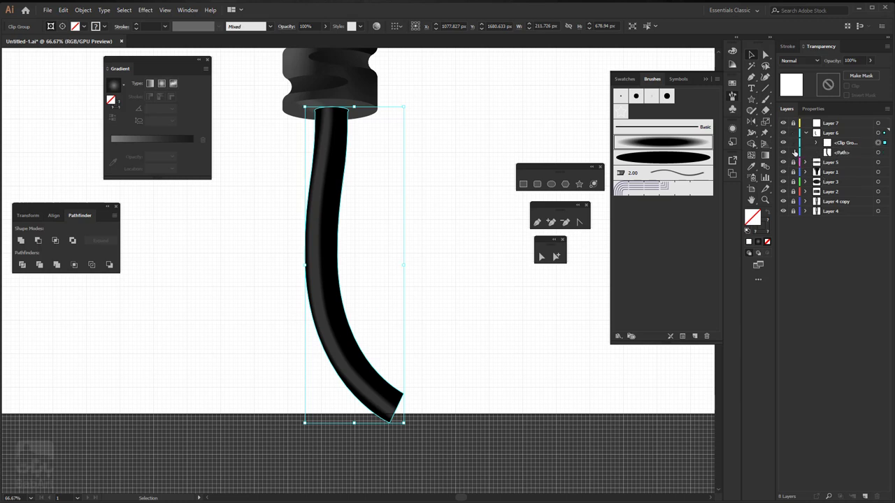
pyautogui.click(445, 204)
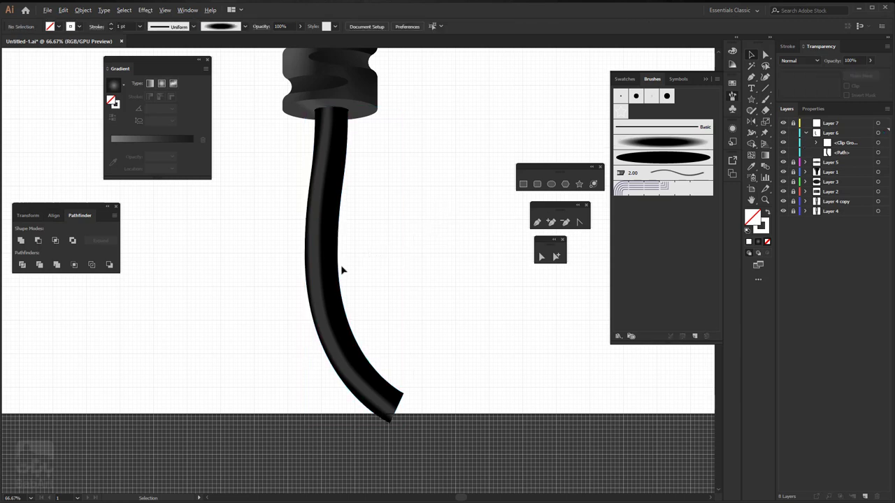
# Step: Lower the cable's Clip Group opacity to 55% in the Transparency settings
pyautogui.scroll(-2, 343, 269)
pyautogui.moveTo(347, 170); pyautogui.dragTo(339, 251)
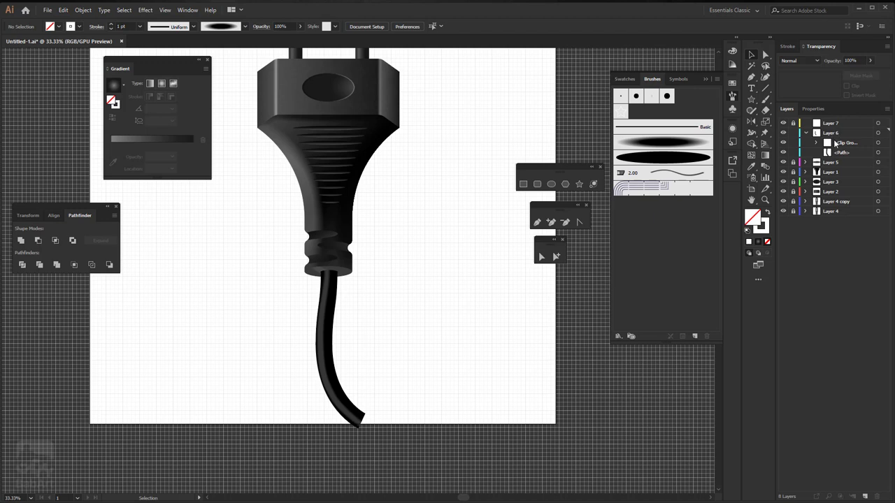
pyautogui.click(878, 143)
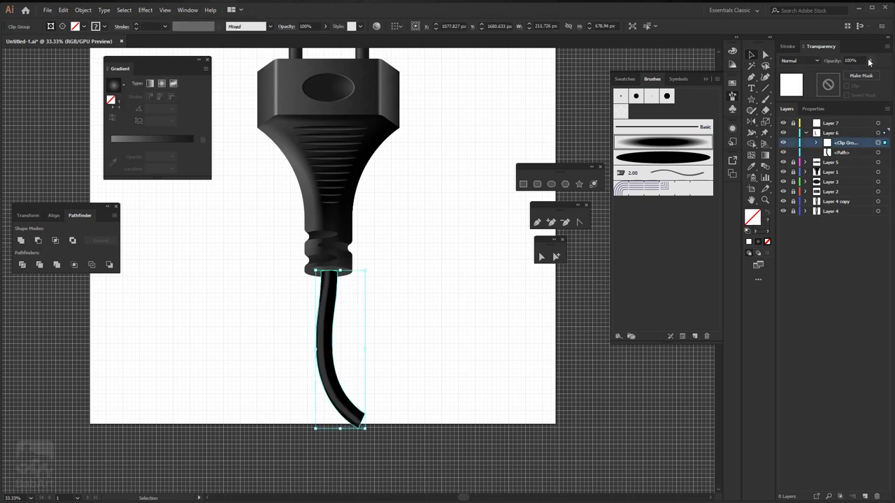
pyautogui.click(786, 145)
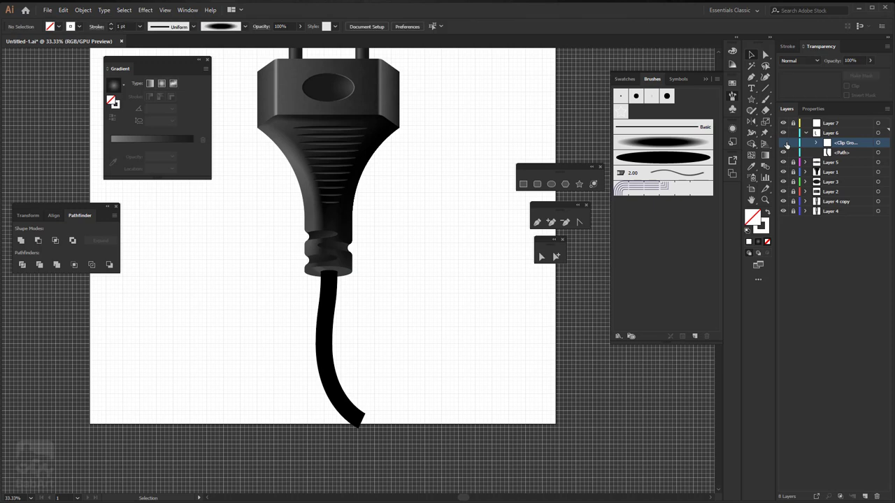
pyautogui.click(886, 143)
pyautogui.click(869, 60)
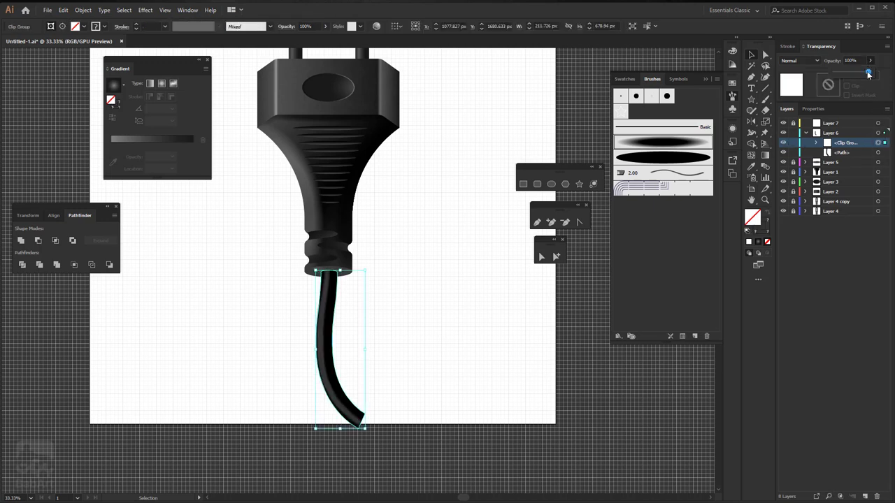
pyautogui.moveTo(871, 74); pyautogui.dragTo(853, 74)
pyautogui.click(375, 336)
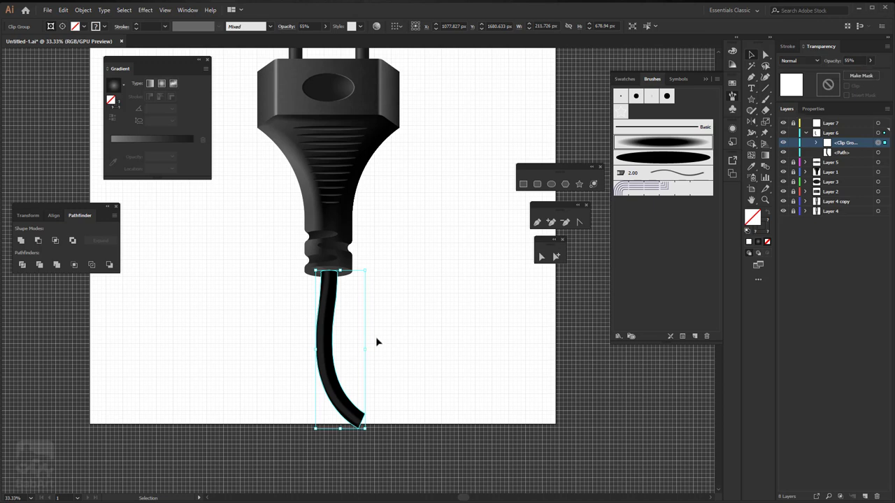
# Step: Collapse Layer 6, deselect the cable, and unlock all layers
pyautogui.click(806, 133)
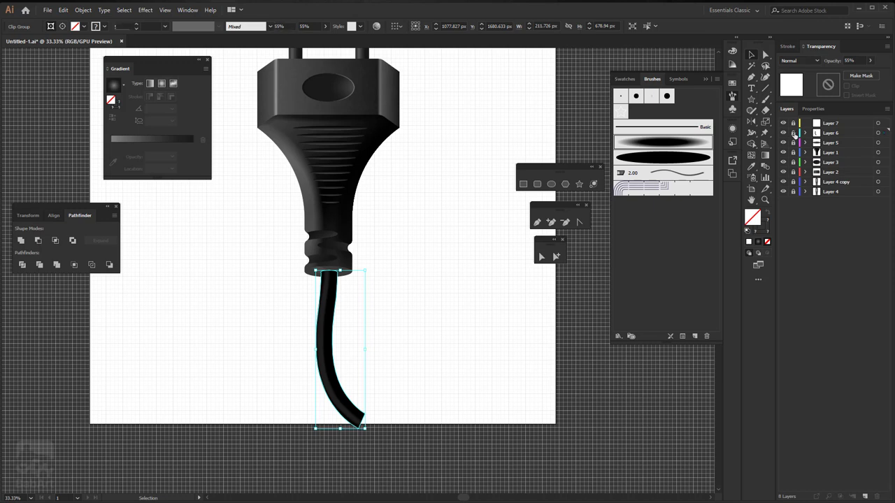
pyautogui.click(386, 299)
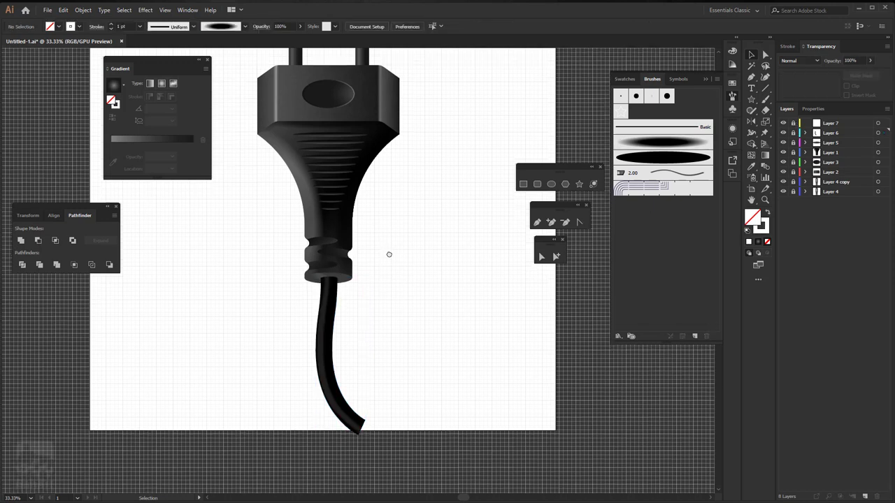
pyautogui.moveTo(390, 253); pyautogui.dragTo(402, 314)
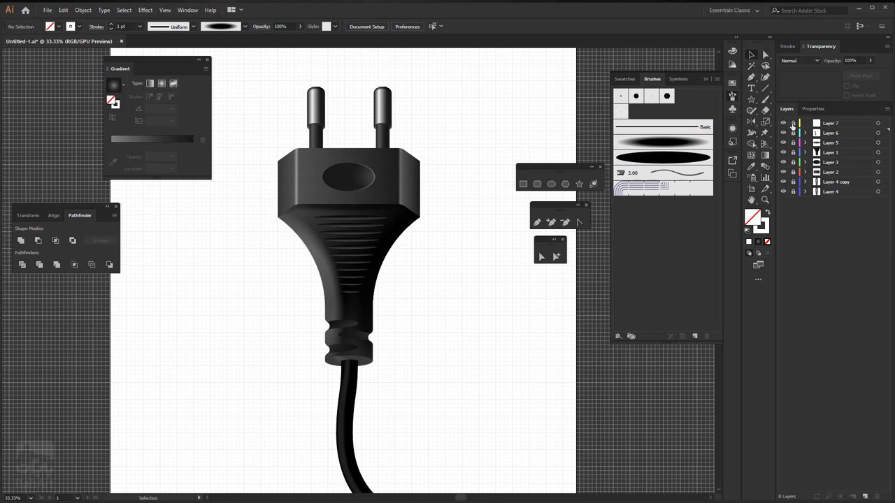
pyautogui.moveTo(792, 125); pyautogui.dragTo(795, 193)
# Step: Hide the document grid and marquee-select the whole plug, prongs and cable
pyautogui.click(414, 214)
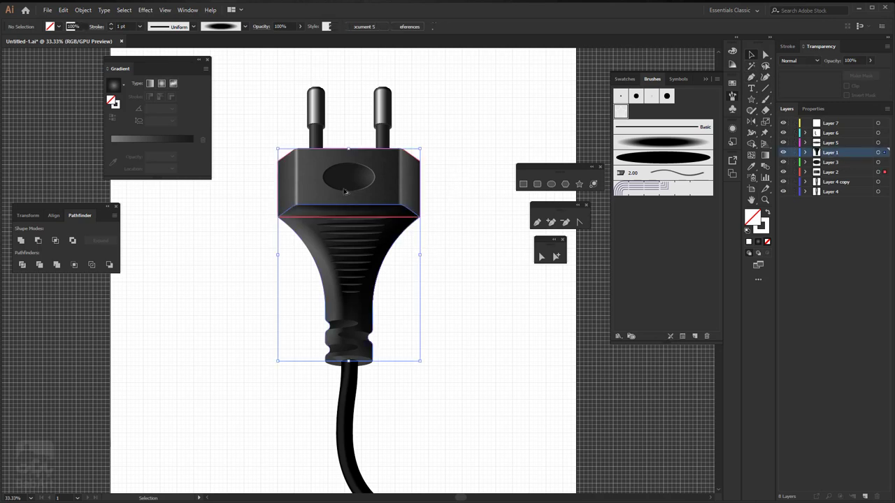
pyautogui.click(165, 10)
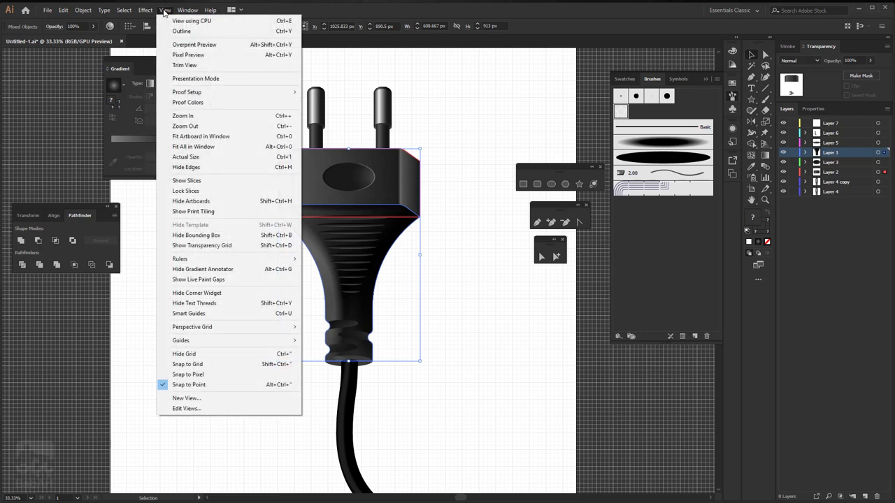
pyautogui.click(180, 354)
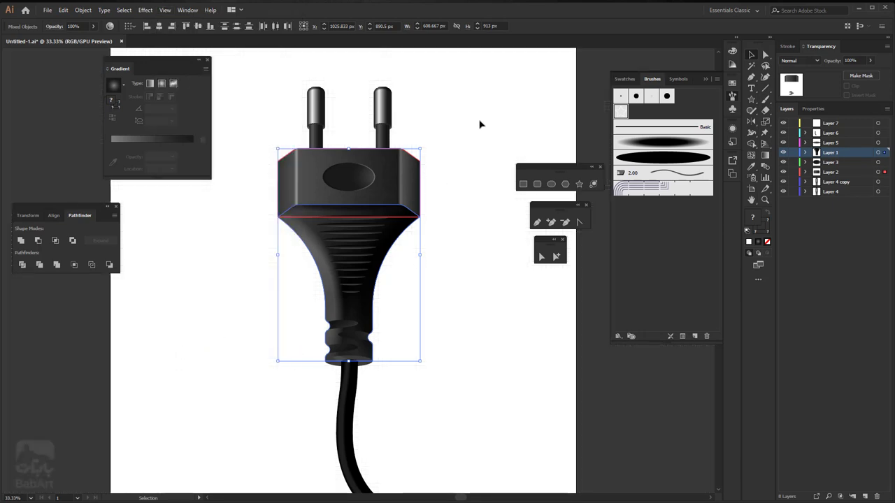
pyautogui.scroll(-1, 425, 196)
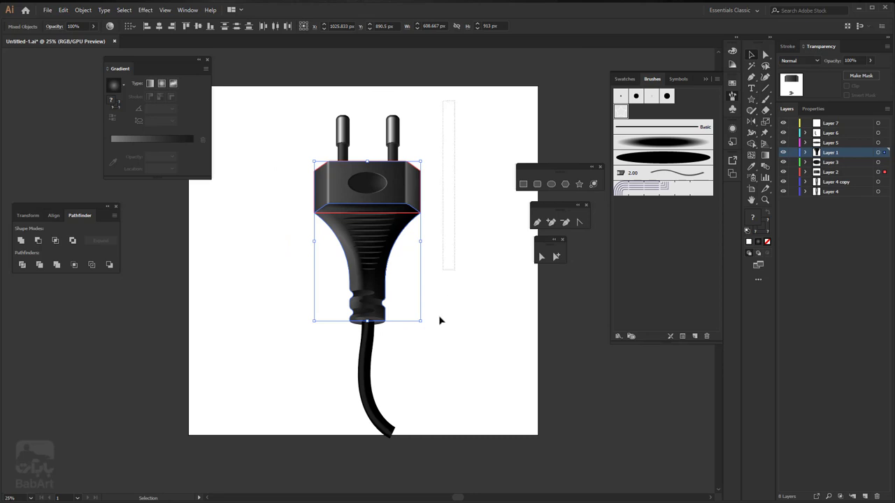
pyautogui.moveTo(337, 447); pyautogui.dragTo(257, 452)
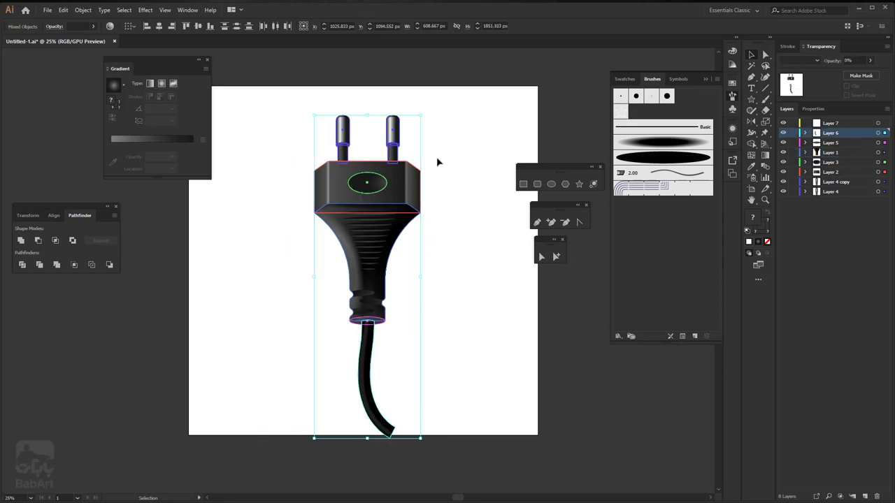
# Step: Rotate the plug clockwise, then undo the rotation so it stands upright
pyautogui.moveTo(425, 113); pyautogui.dragTo(506, 206)
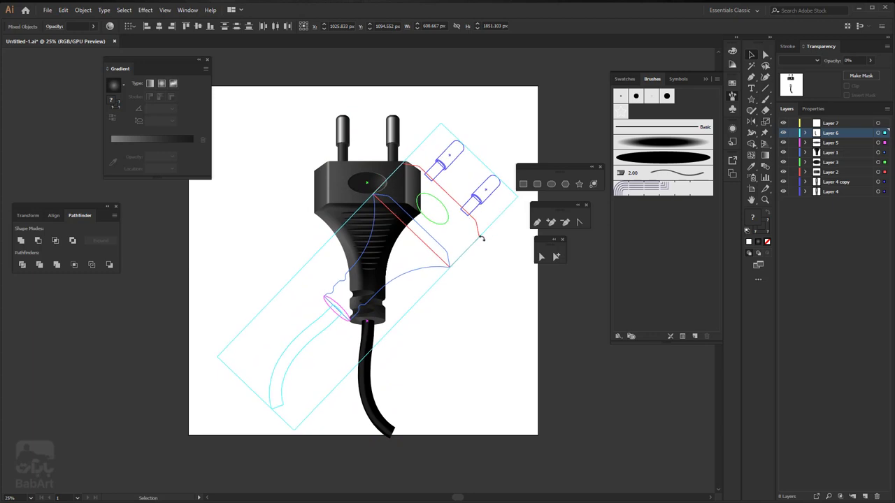
pyautogui.moveTo(480, 239); pyautogui.dragTo(479, 245)
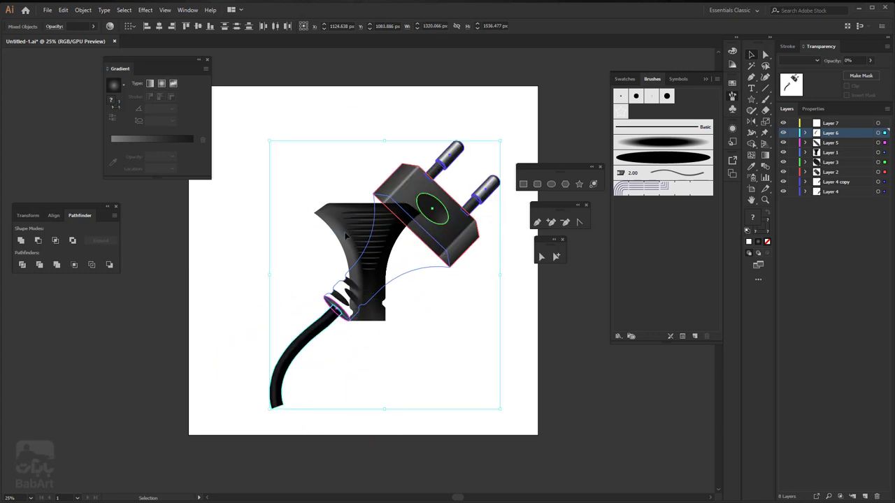
pyautogui.click(806, 153)
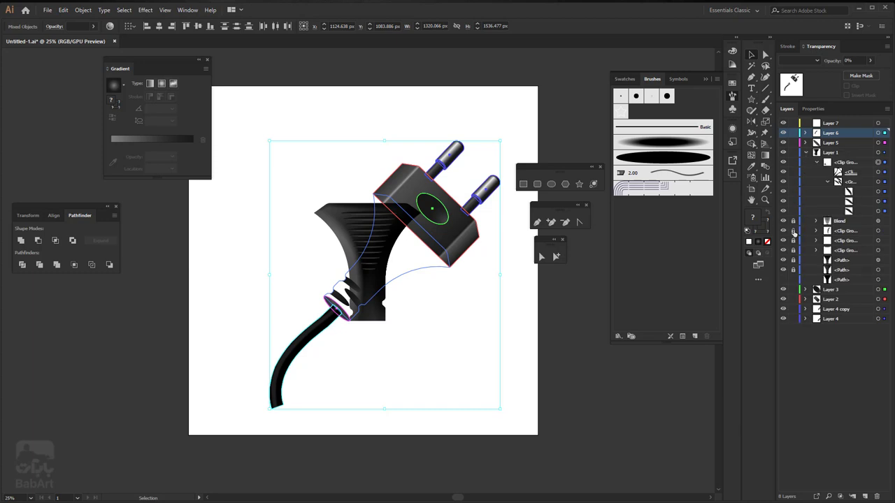
pyautogui.click(67, 11)
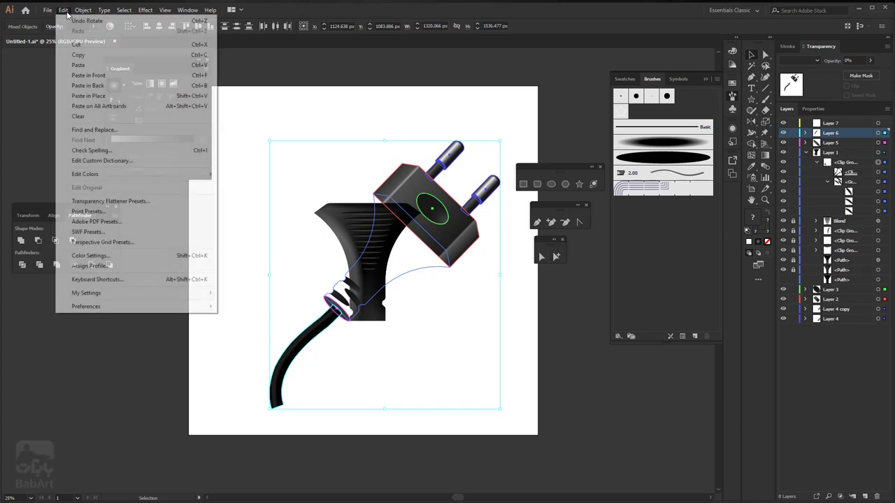
pyautogui.click(74, 21)
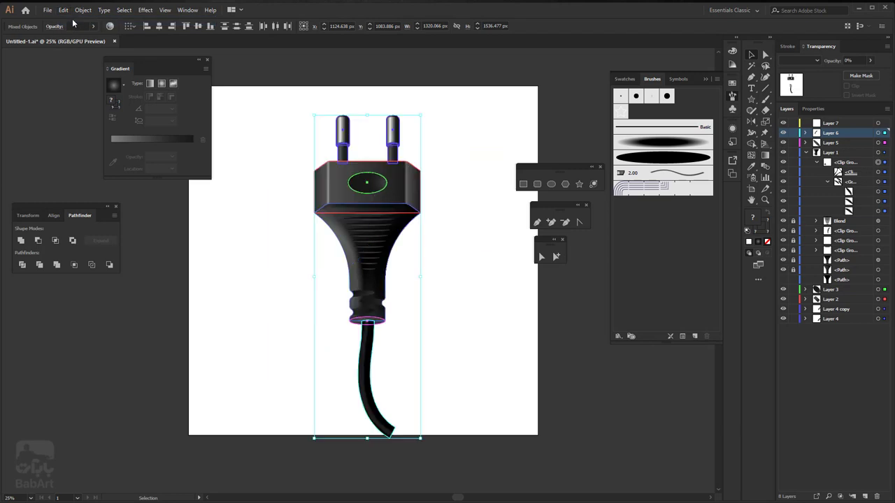
# Step: Unlock the blend, clip groups and paths in Layer 1 and check other layers for locked items
pyautogui.moveTo(792, 221); pyautogui.dragTo(794, 280)
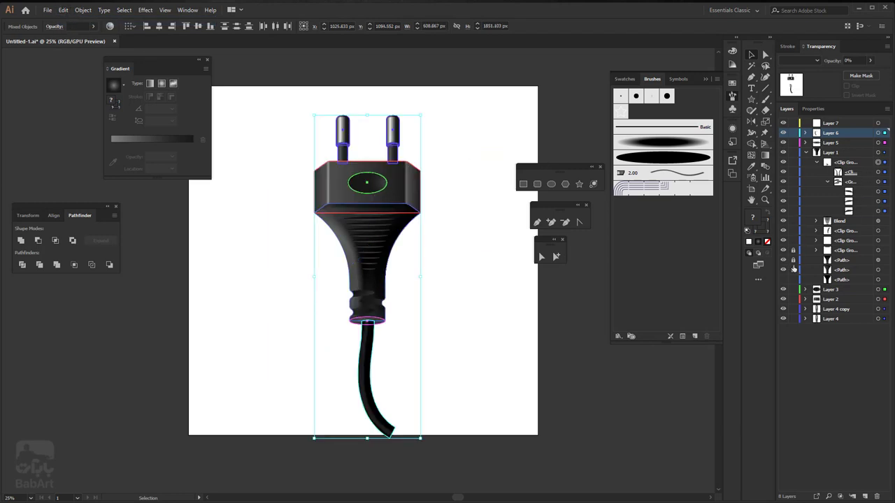
pyautogui.click(806, 152)
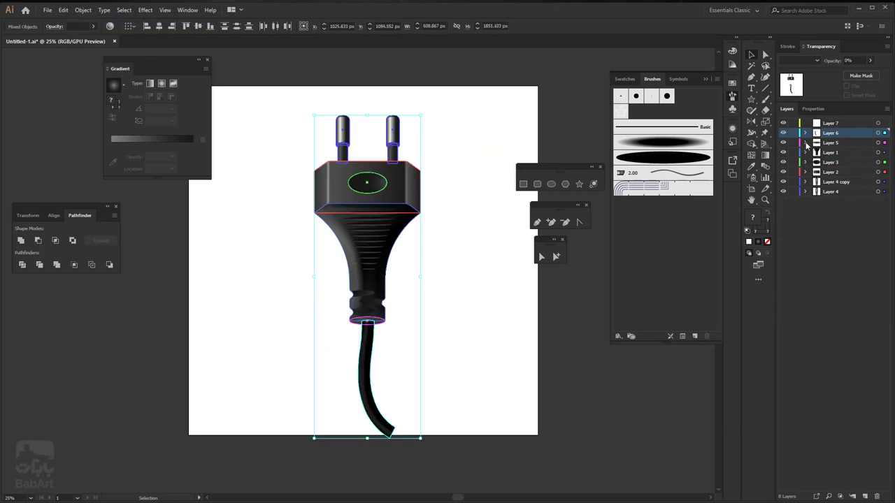
pyautogui.click(806, 143)
pyautogui.click(805, 134)
pyautogui.click(805, 162)
pyautogui.click(805, 172)
pyautogui.click(805, 182)
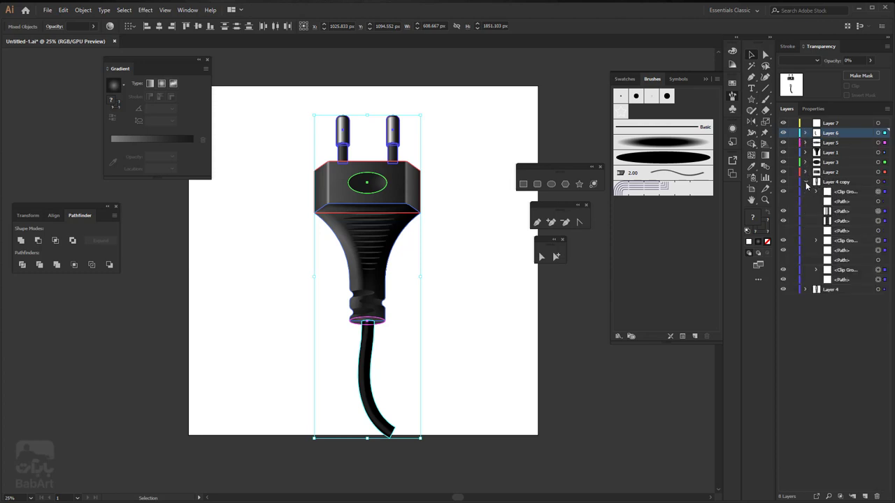
pyautogui.click(804, 193)
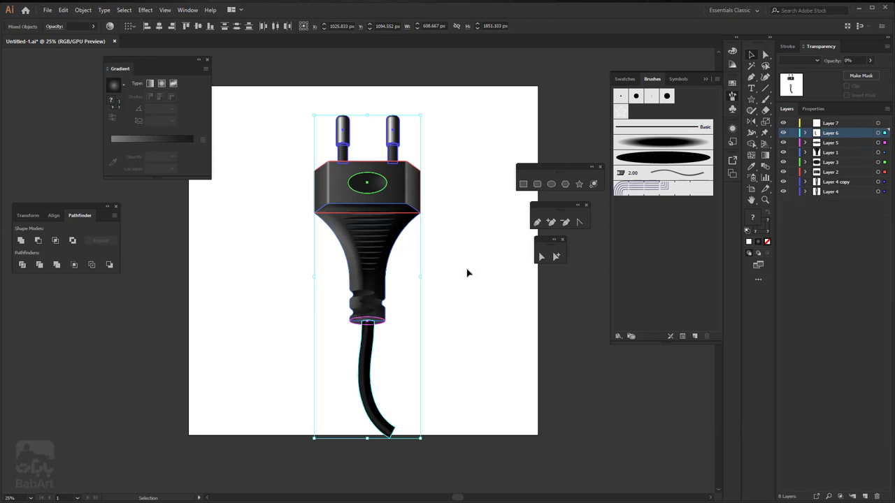
# Step: Select the whole plug, tilt it about 45° and reposition it on the artboard
pyautogui.moveTo(456, 87)
pyautogui.mouseDown()
pyautogui.moveTo(400, 433)
pyautogui.moveTo(247, 452)
pyautogui.mouseUp()
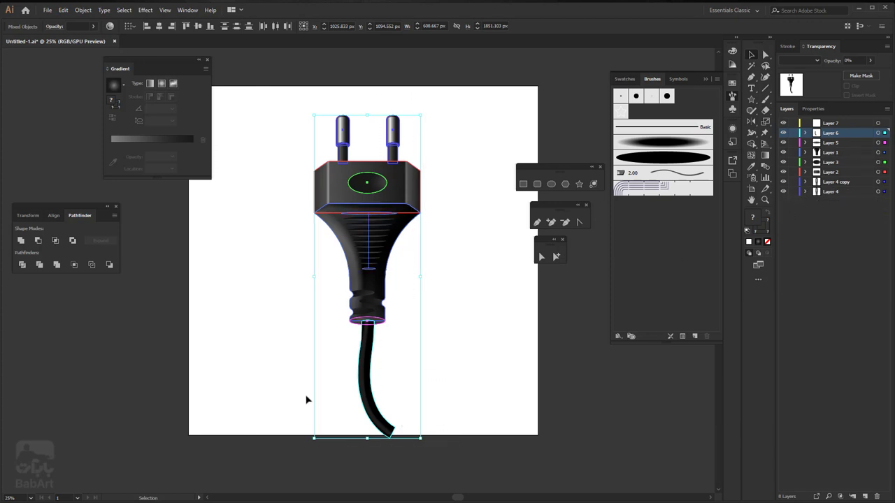
pyautogui.moveTo(425, 112)
pyautogui.mouseDown()
pyautogui.moveTo(501, 185)
pyautogui.moveTo(499, 199)
pyautogui.mouseUp()
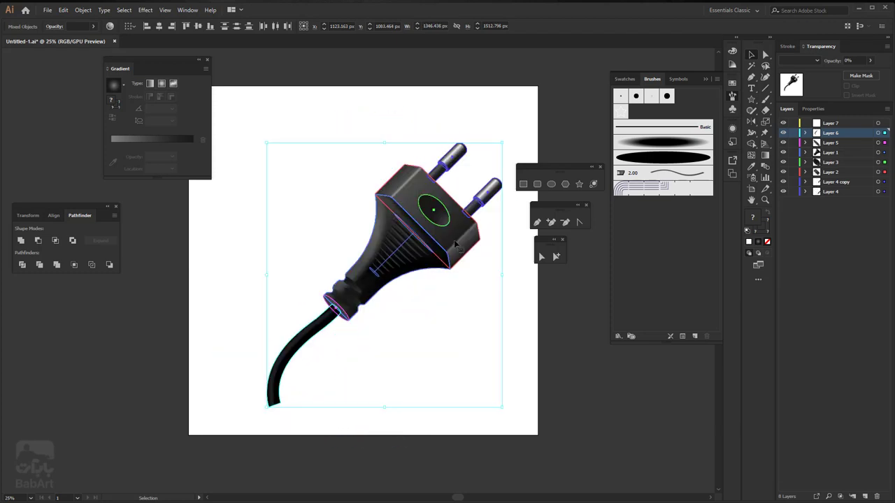
pyautogui.moveTo(454, 241); pyautogui.dragTo(443, 233)
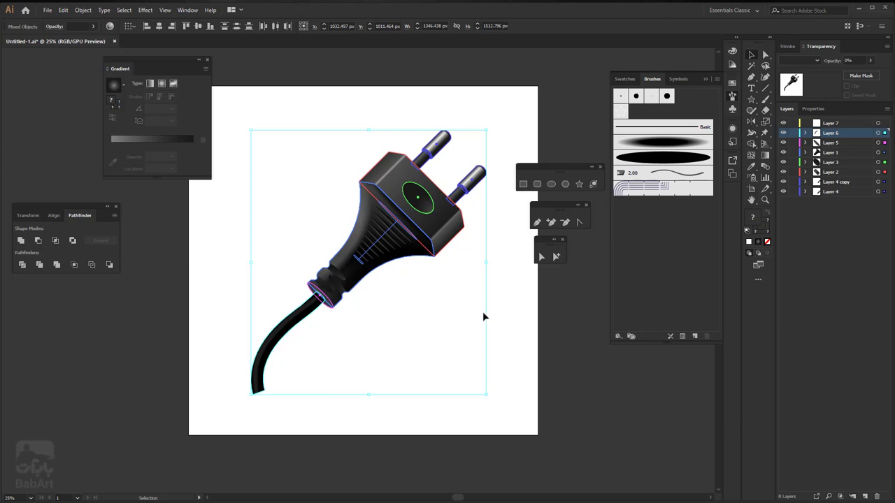
pyautogui.scroll(-2, 483, 313)
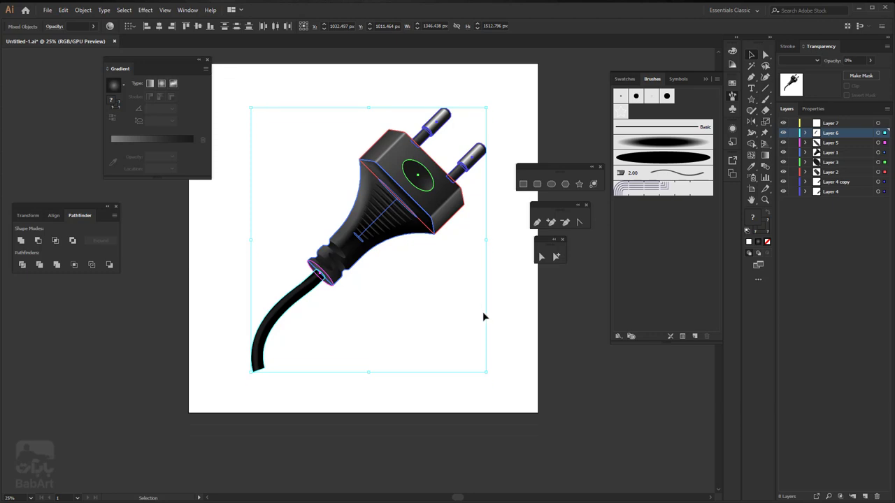
# Step: Deselect the plug and close the Gradient, Pathfinder, shape tools, pen tools and Swatches/Brushes/Symbols panels
pyautogui.click(552, 331)
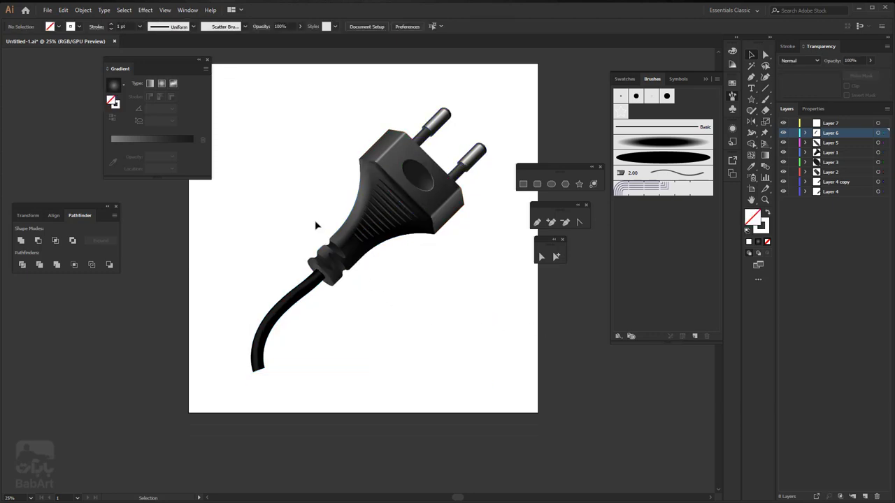
pyautogui.click(206, 60)
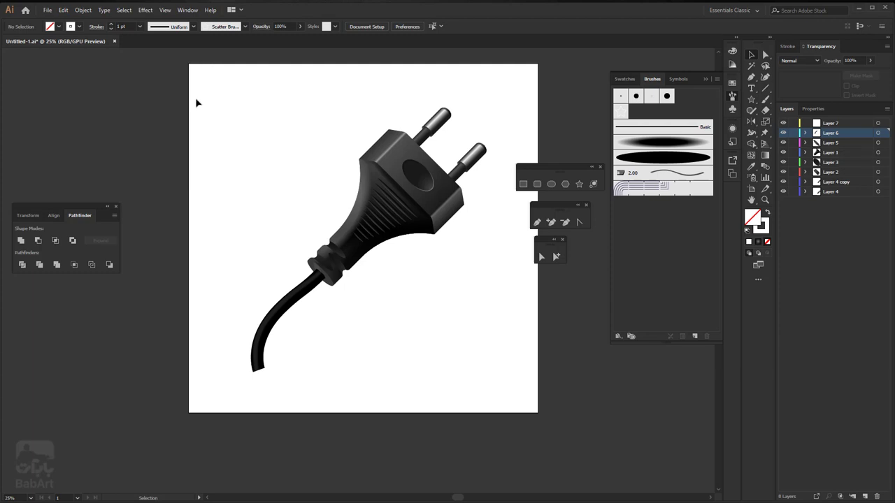
pyautogui.click(117, 206)
pyautogui.click(600, 166)
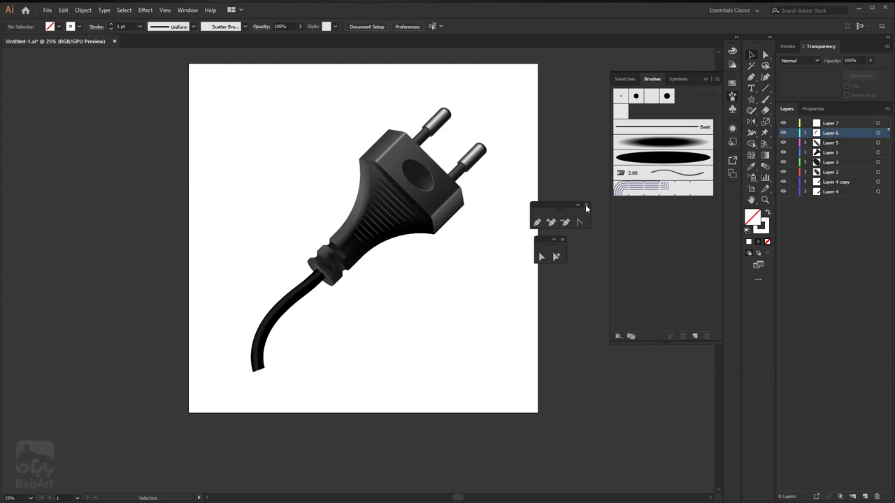
pyautogui.click(586, 206)
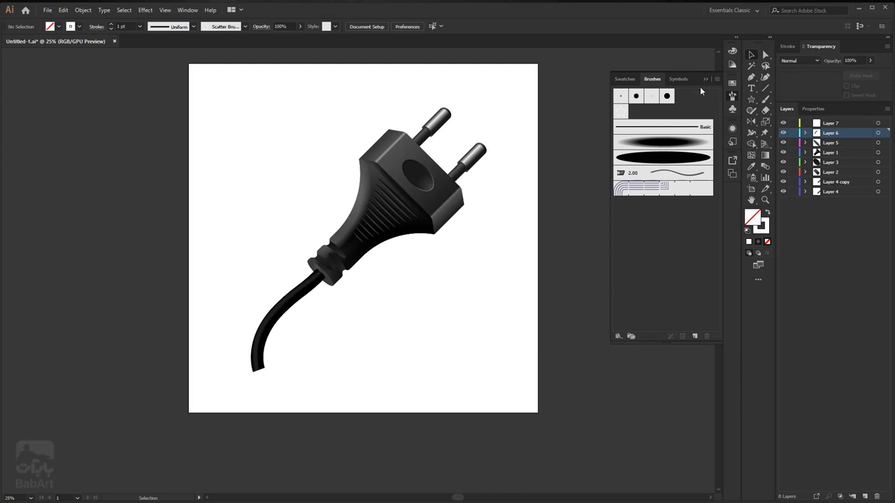
pyautogui.click(719, 73)
pyautogui.scroll(1, 526, 237)
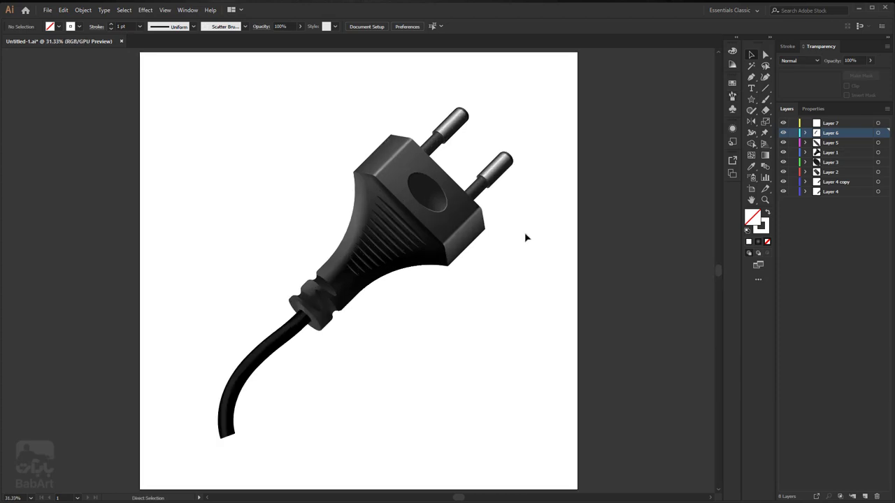